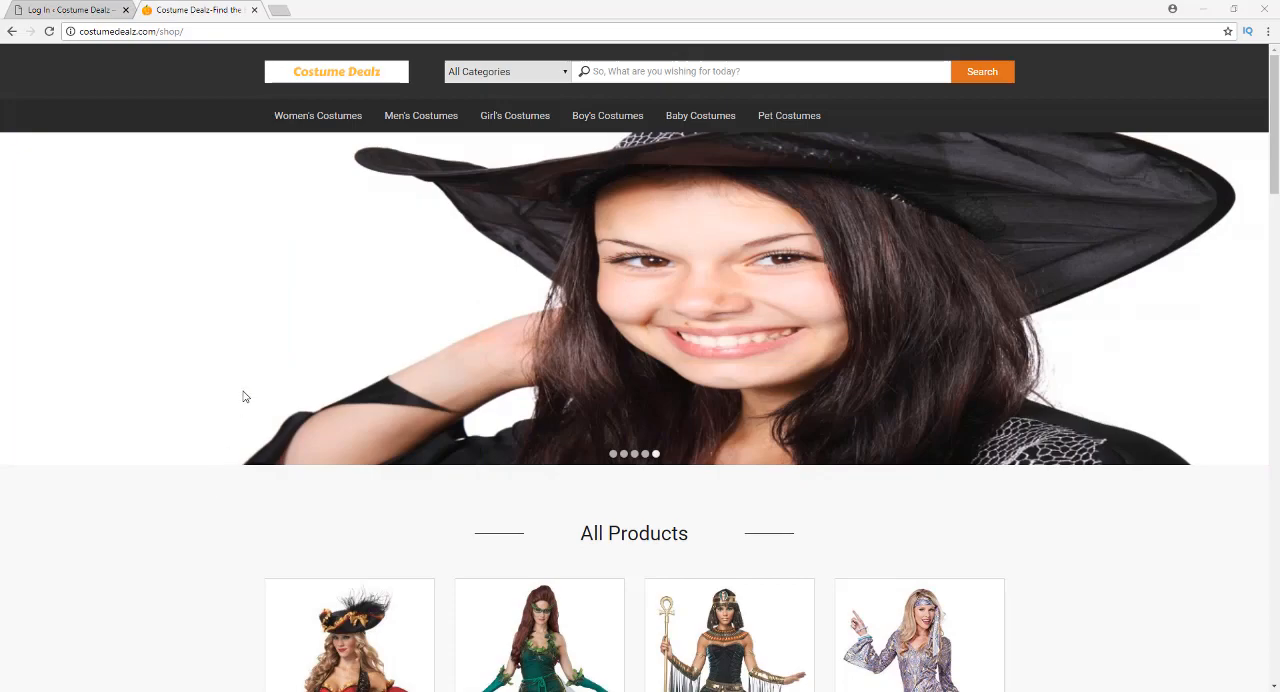
Look over the demo shop page, log in to the Costume Dealz WordPress site, and let the browser save the login
scroll(216, 281, down, 14)
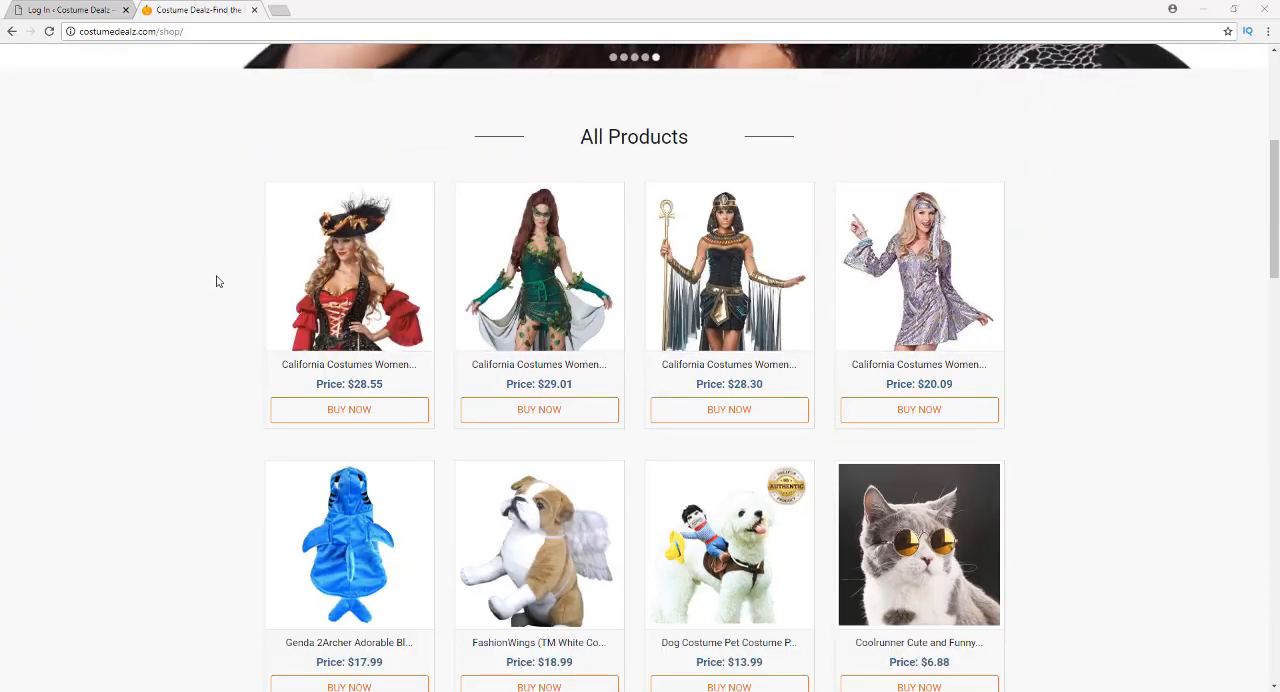
scroll(216, 281, up, 14)
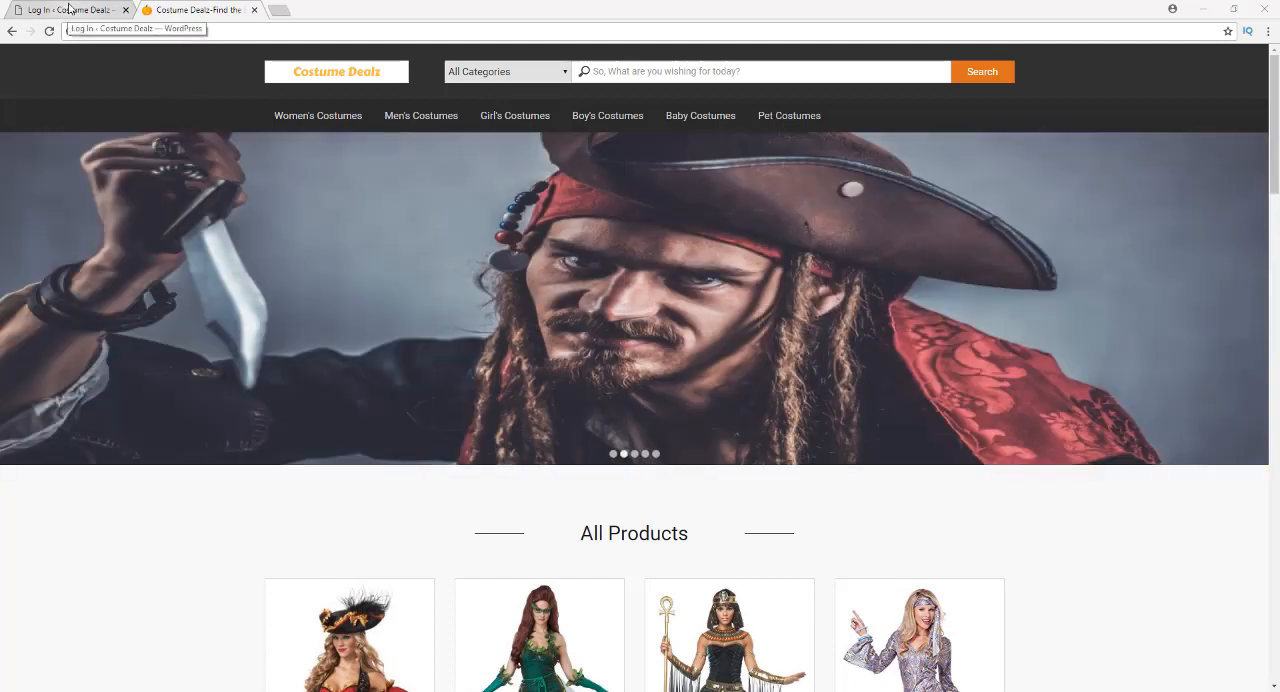
click(68, 9)
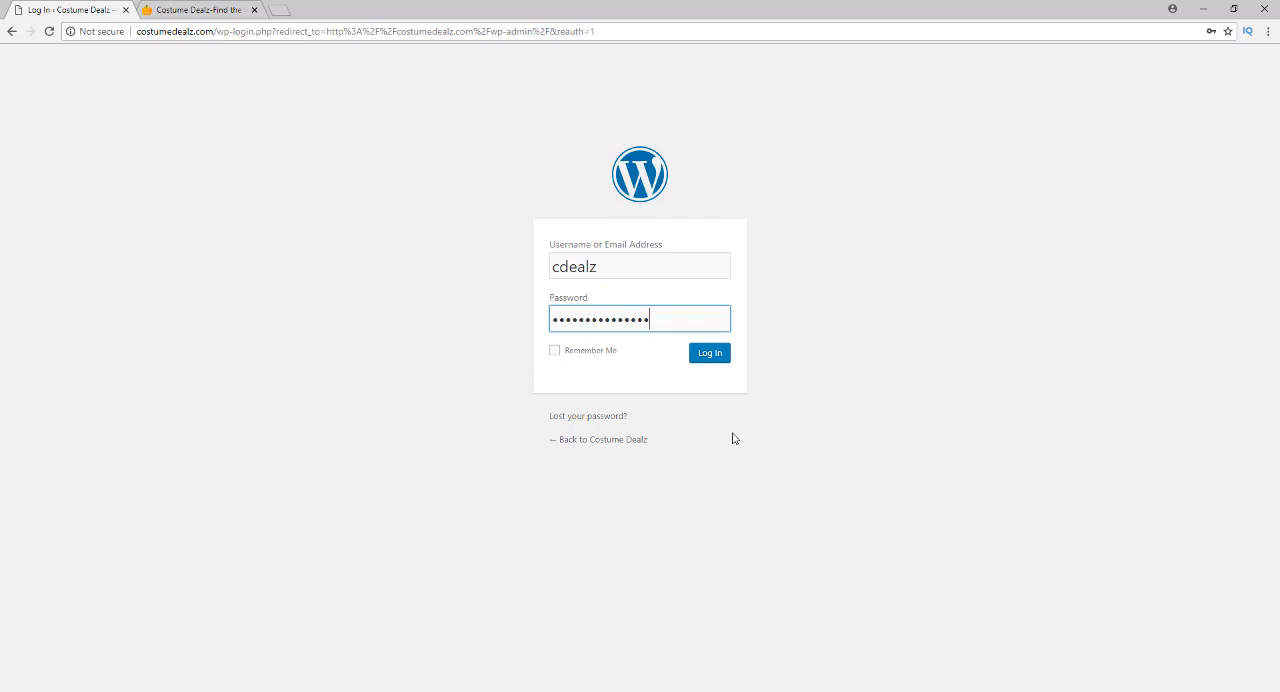
click(709, 353)
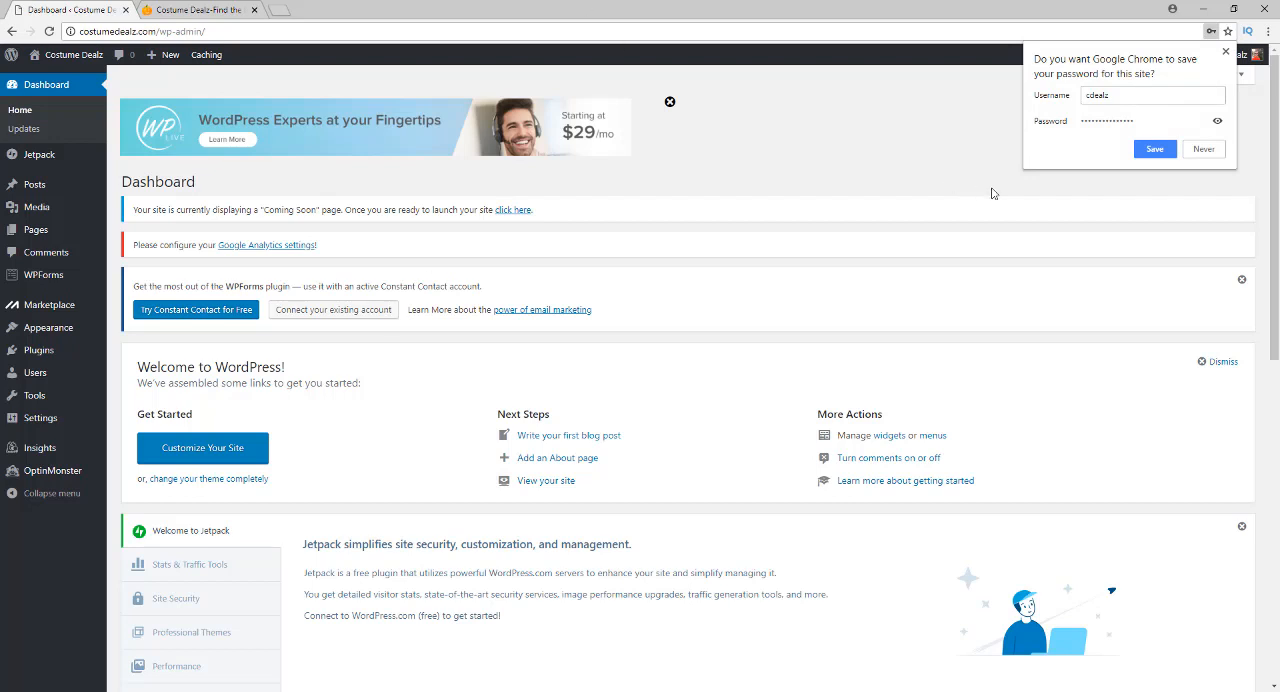
click(1140, 154)
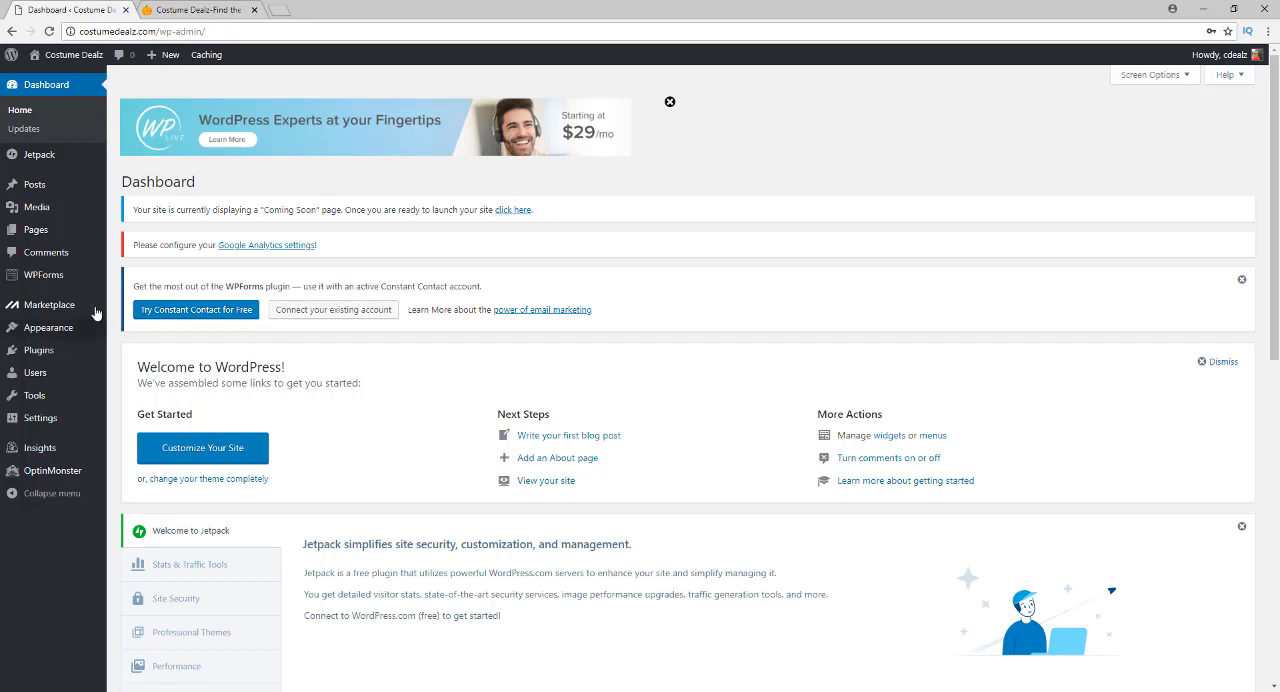
View the live Costume Dealz front page from header to footer, and return to the dashboard
click(75, 58)
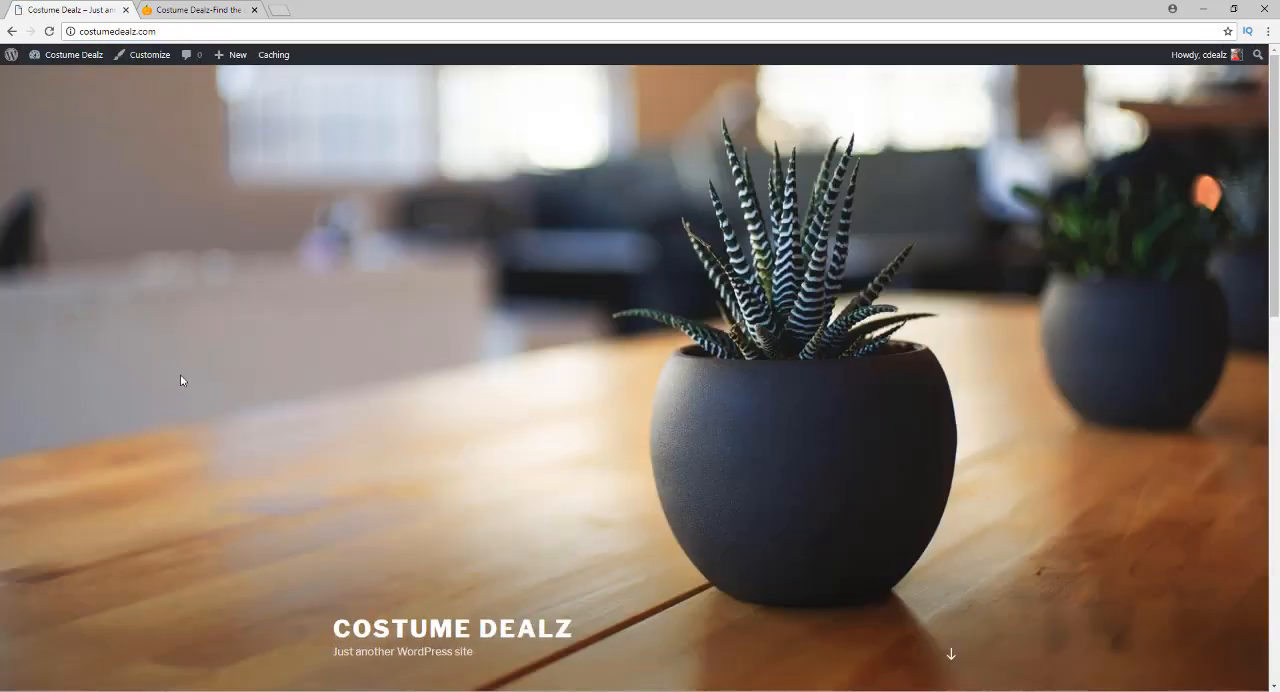
scroll(178, 382, down, 10)
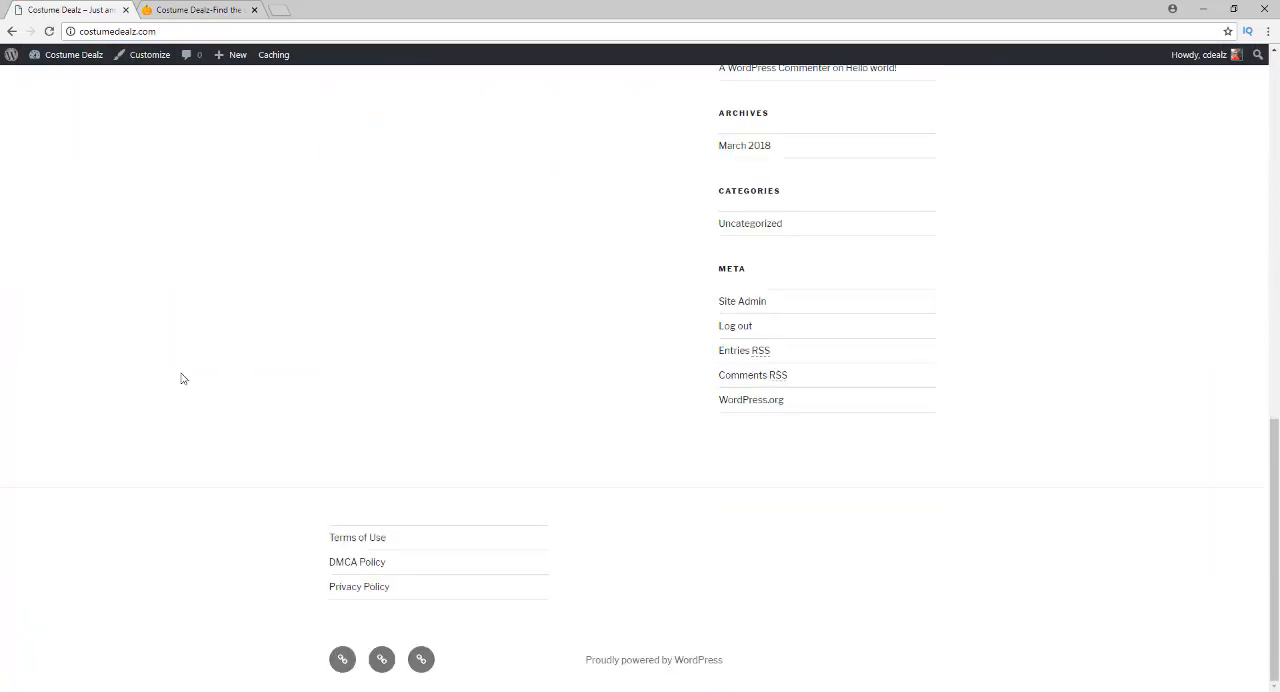
scroll(183, 378, up, 10)
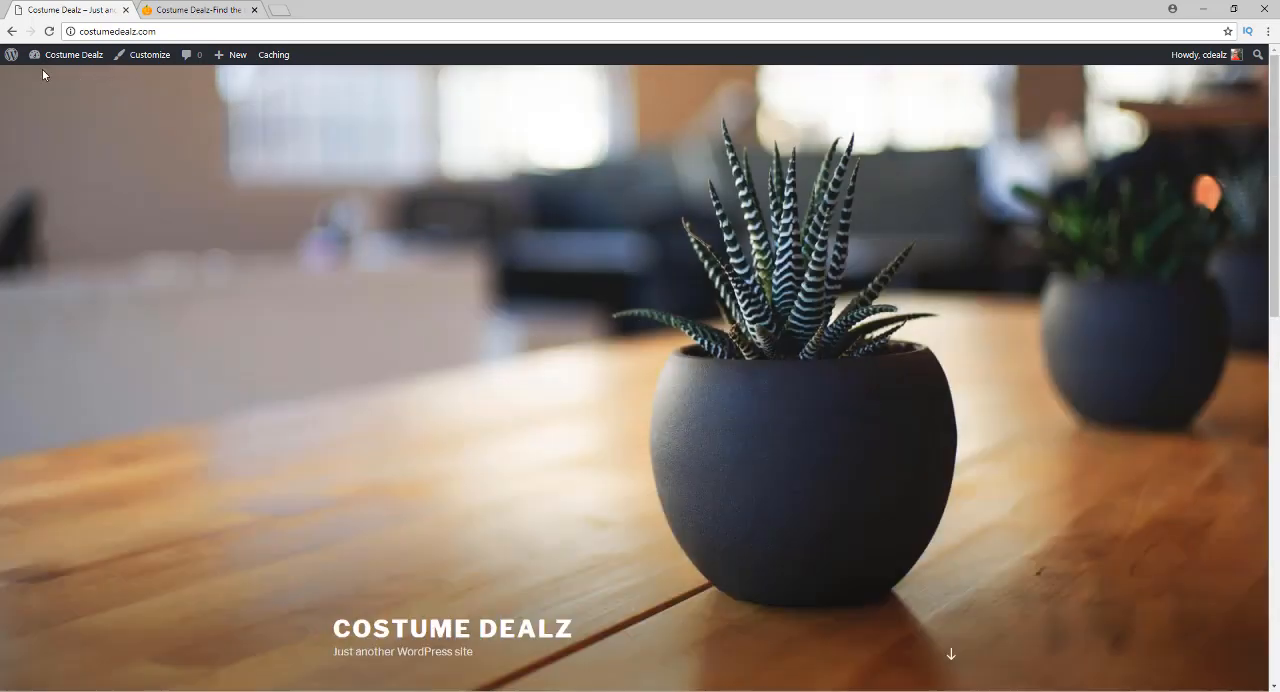
click(11, 31)
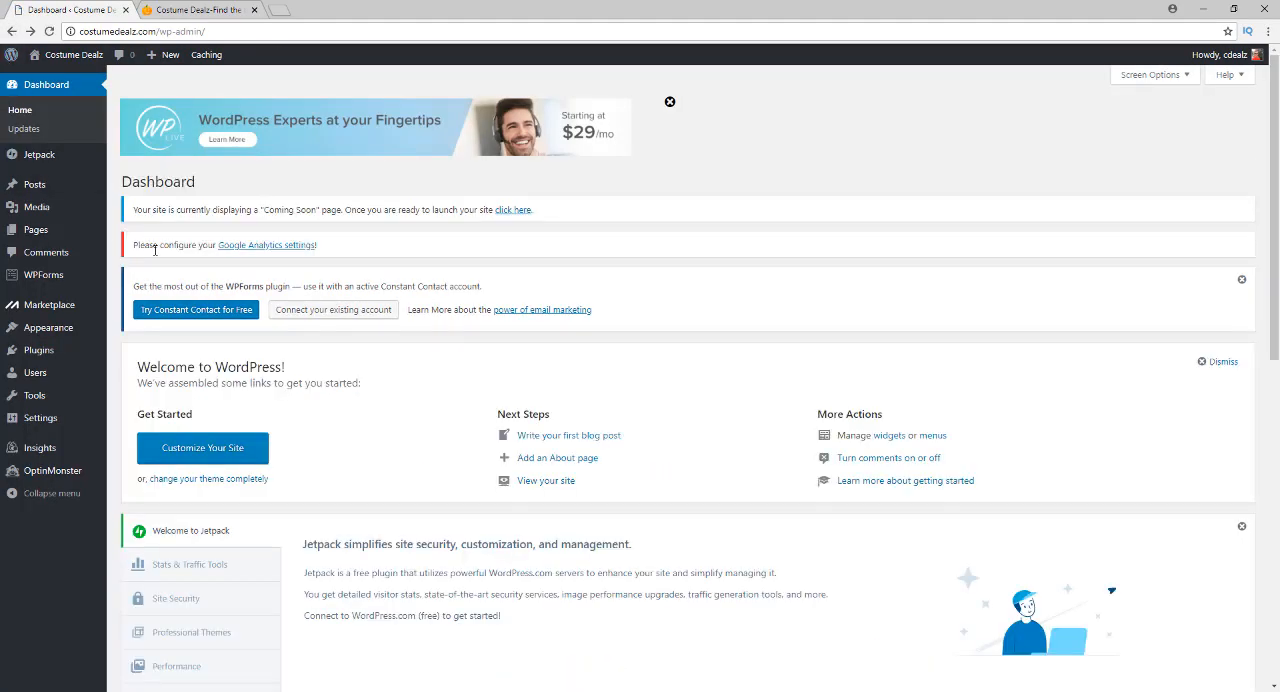
Deactivate all installed plugins in bulk except Guerrilla's Legal Pages
mouse_move(78, 304)
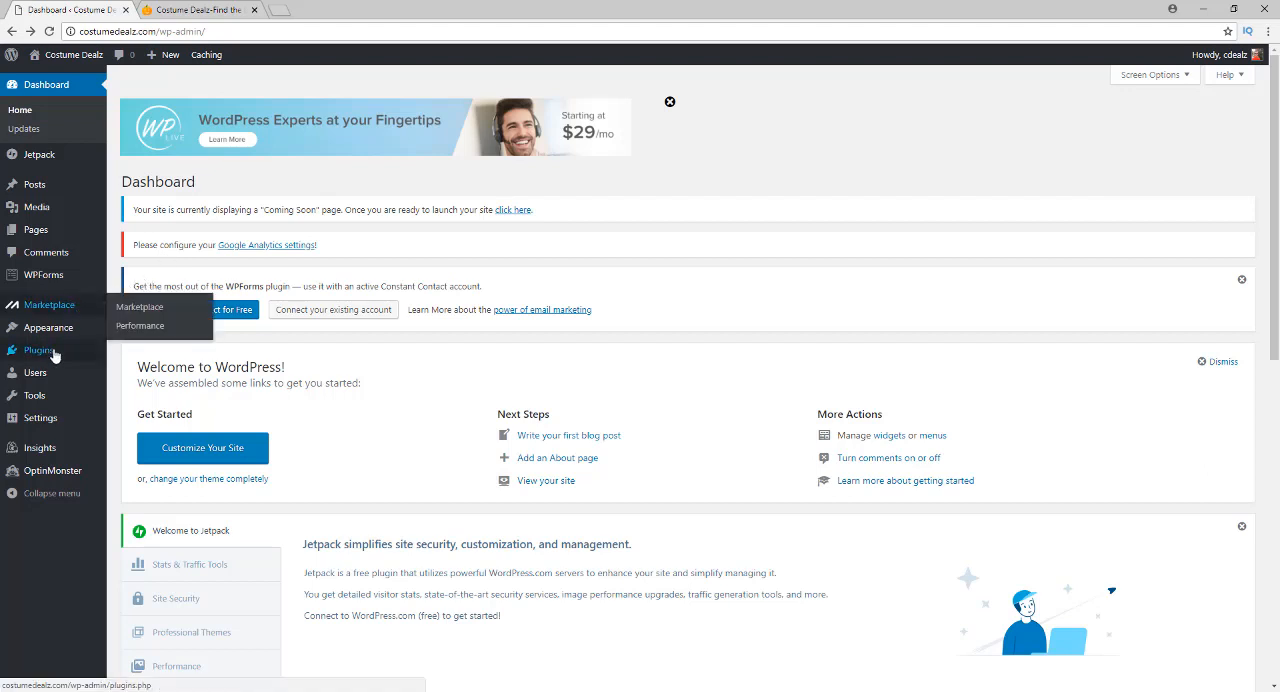
mouse_move(90, 356)
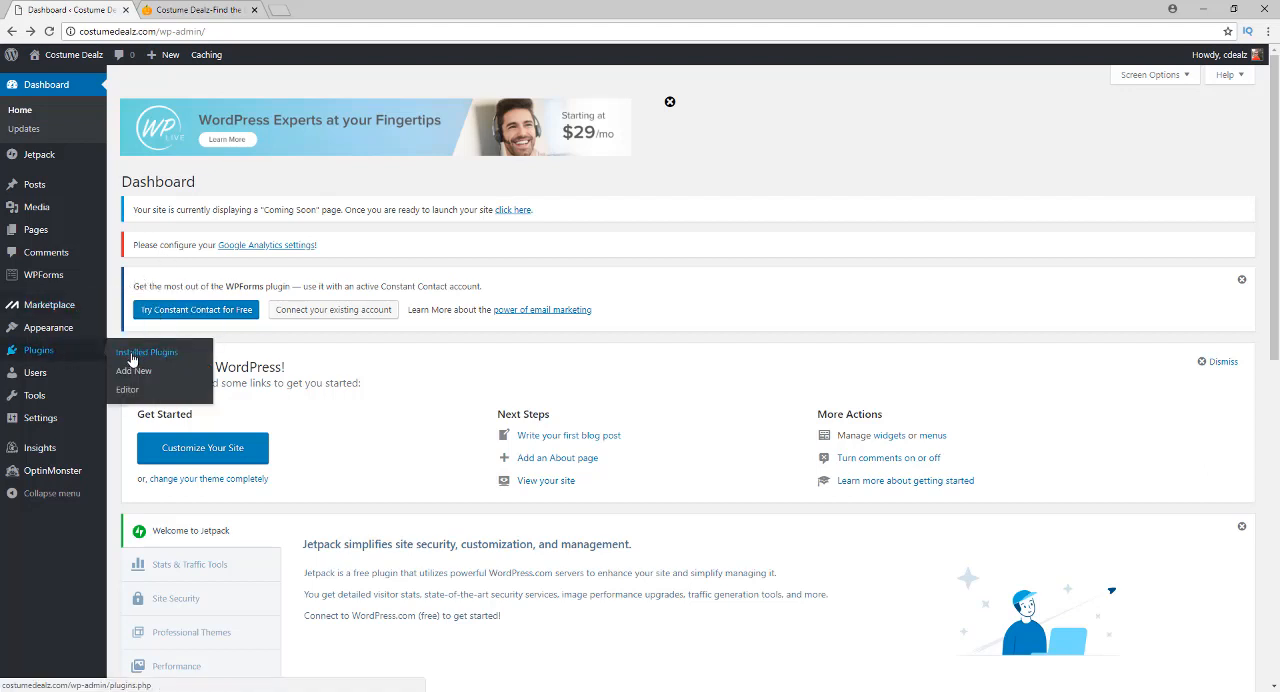
click(131, 356)
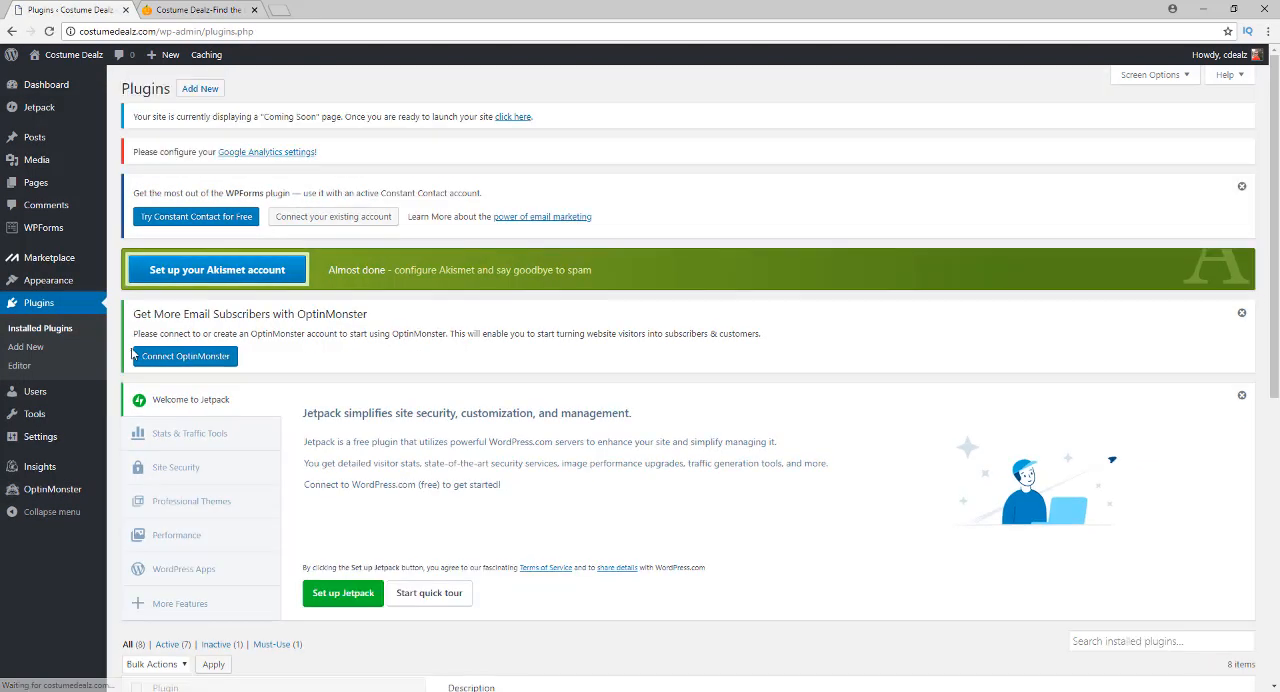
scroll(170, 313, down, 5)
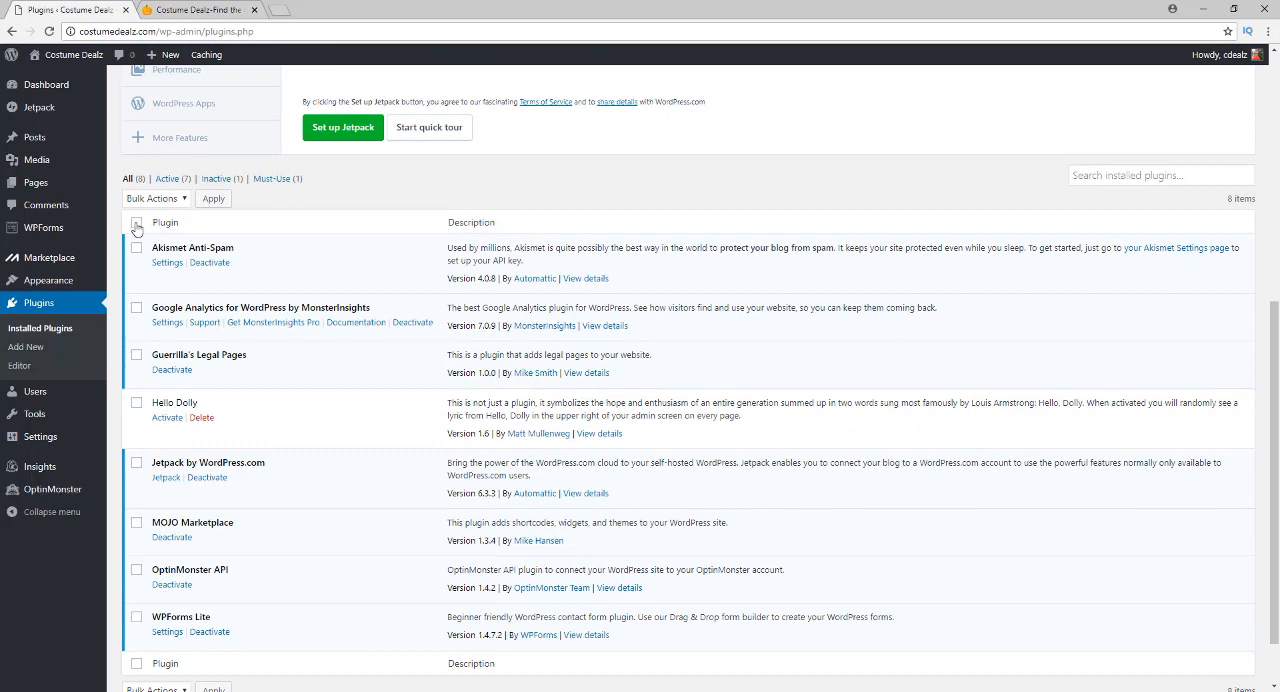
click(136, 223)
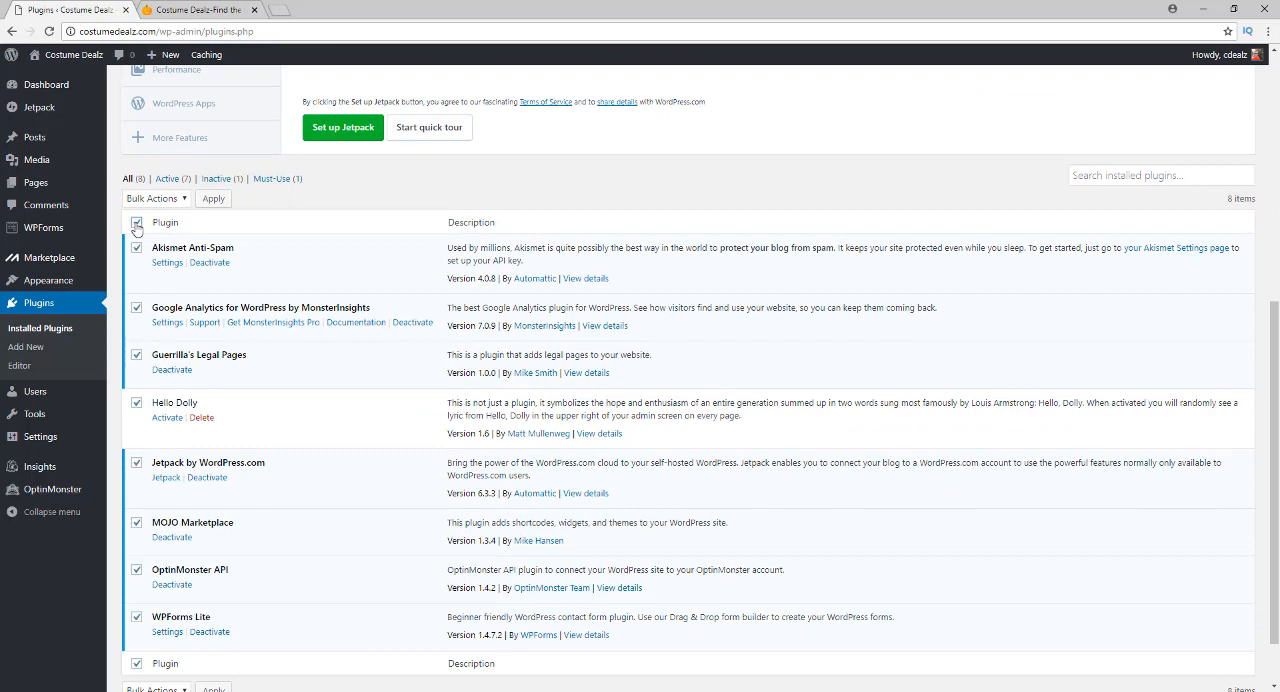
click(137, 358)
click(152, 199)
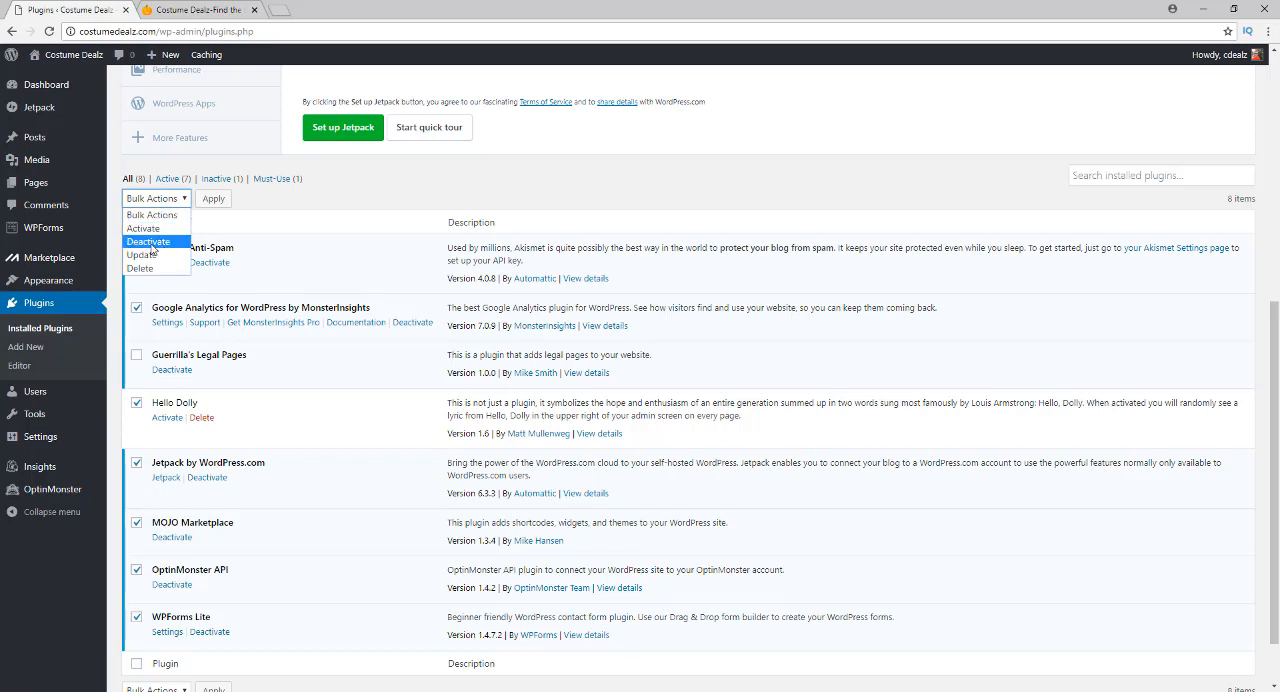
click(150, 242)
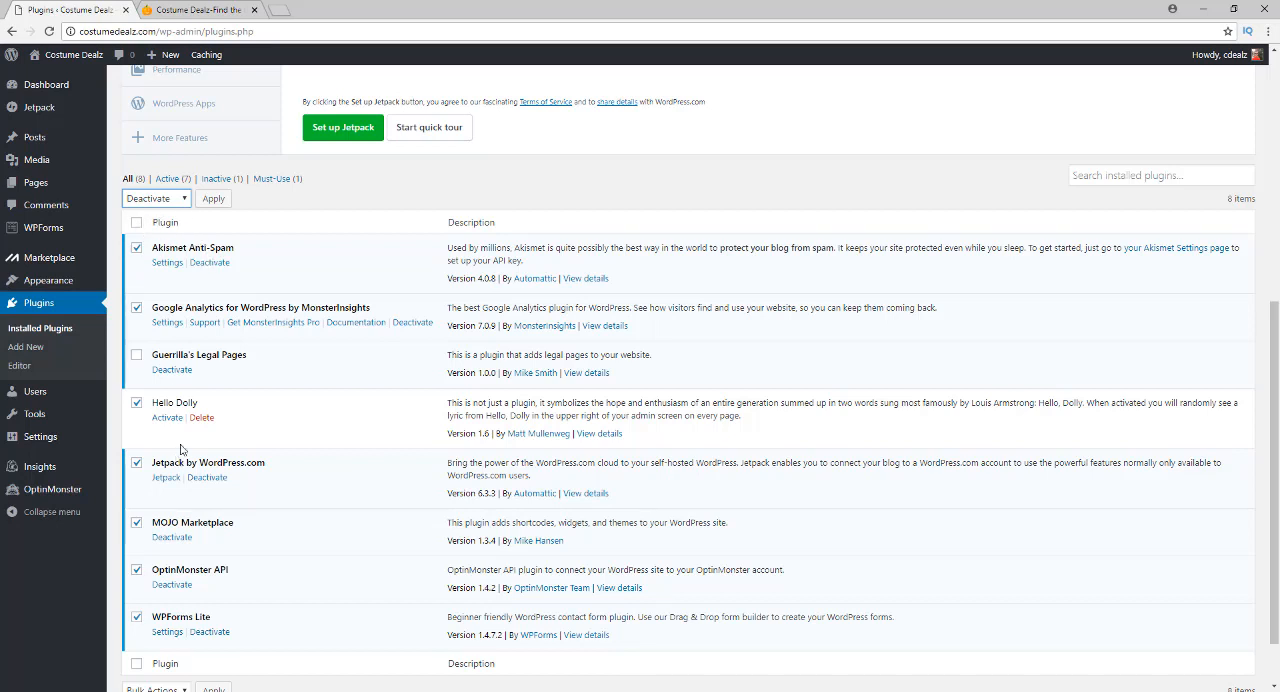
click(215, 203)
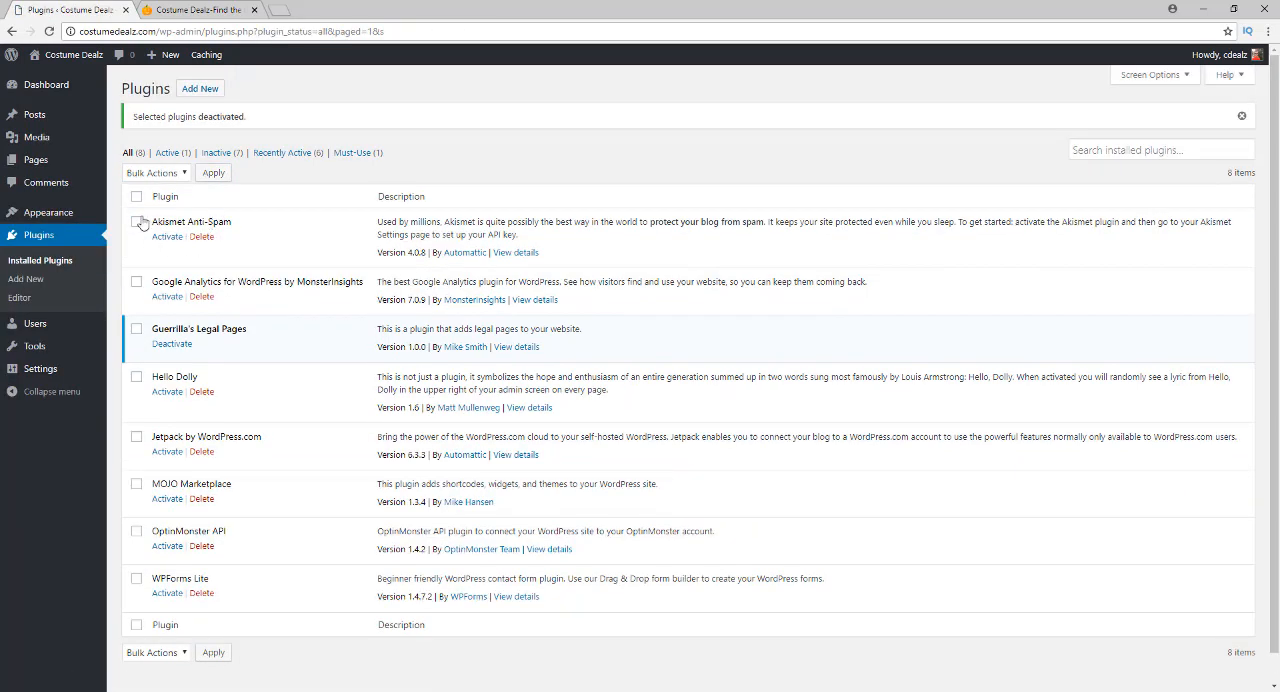
Delete all the plugins in bulk except Guerrilla's Legal Pages, including their data
click(137, 197)
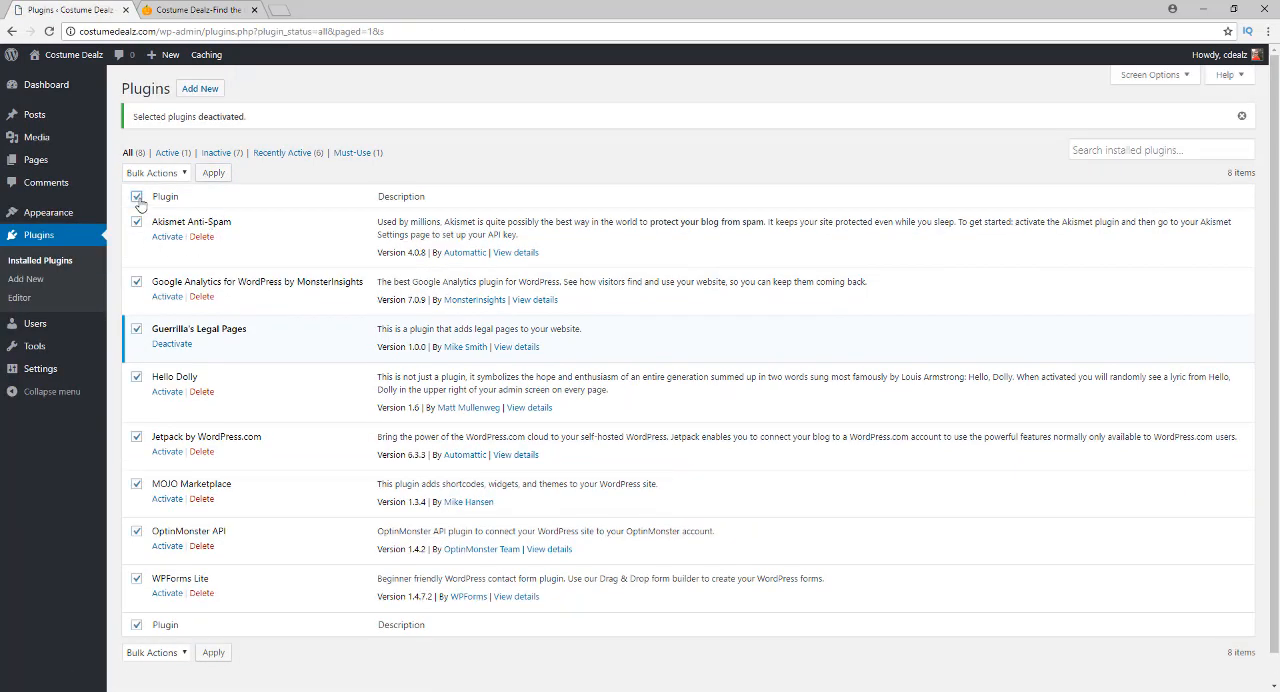
click(136, 328)
click(166, 176)
click(140, 242)
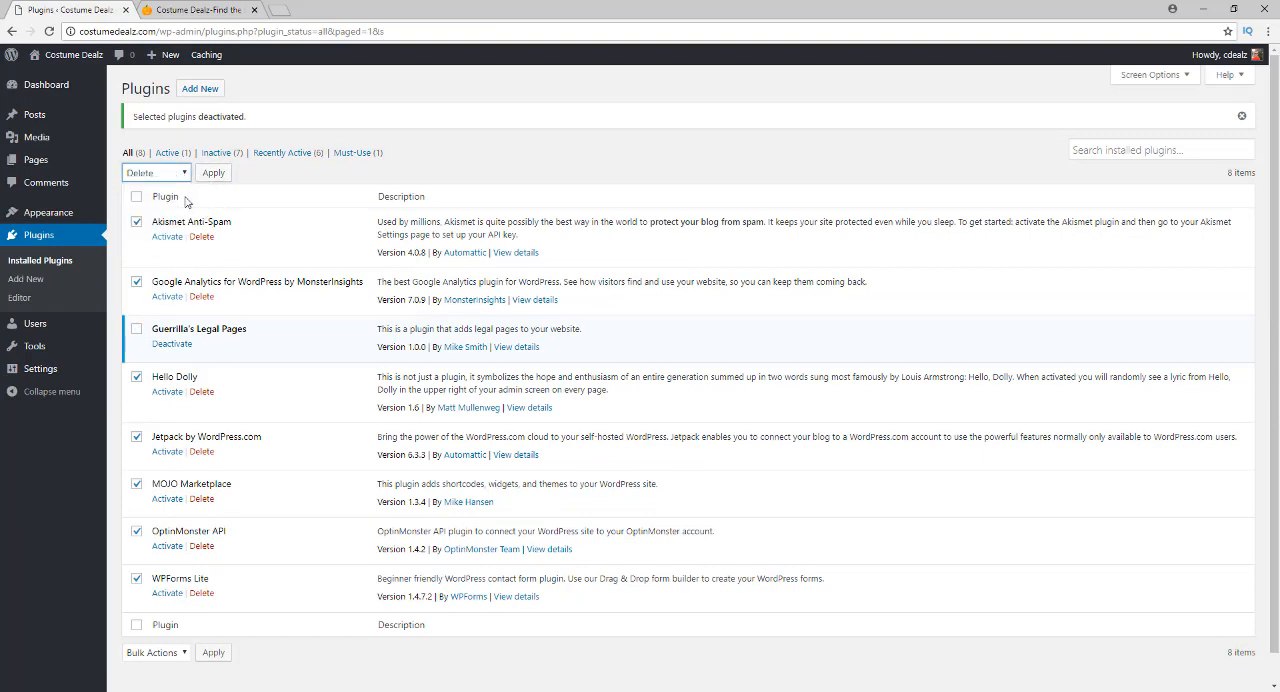
click(210, 175)
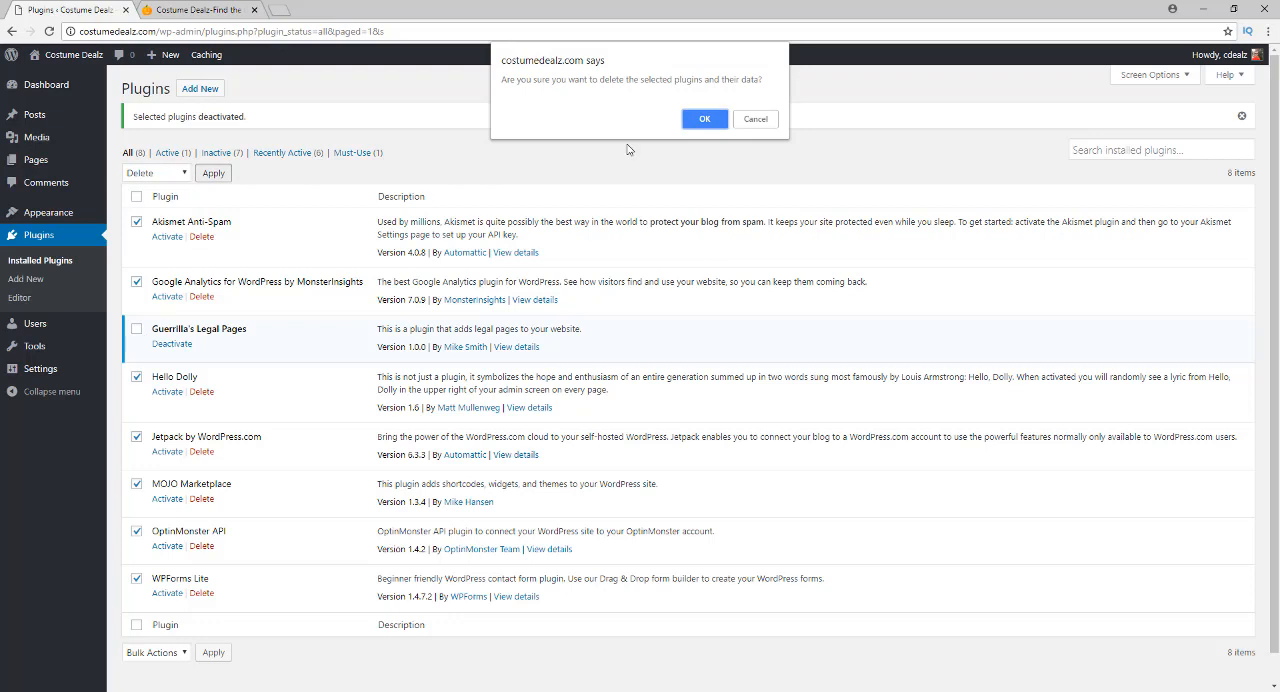
click(700, 120)
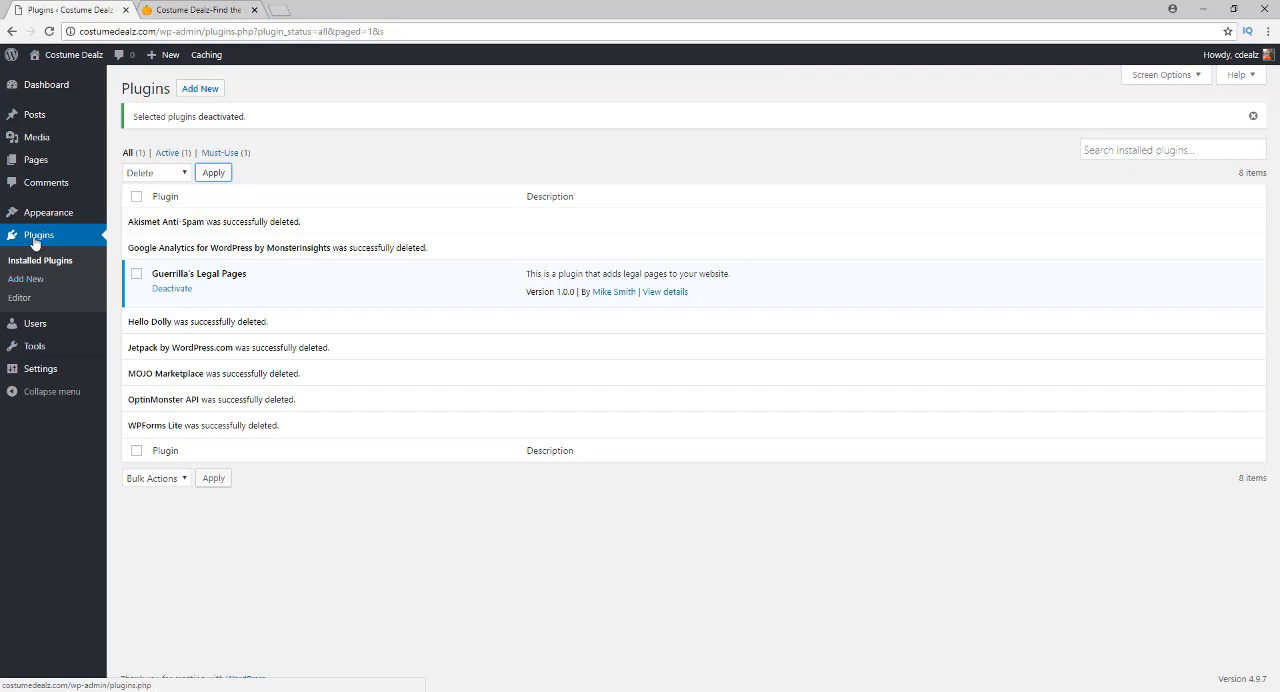
Find the Shortlinks by Pretty Links plugin by searching for "pretty link", and install and activate it
click(27, 280)
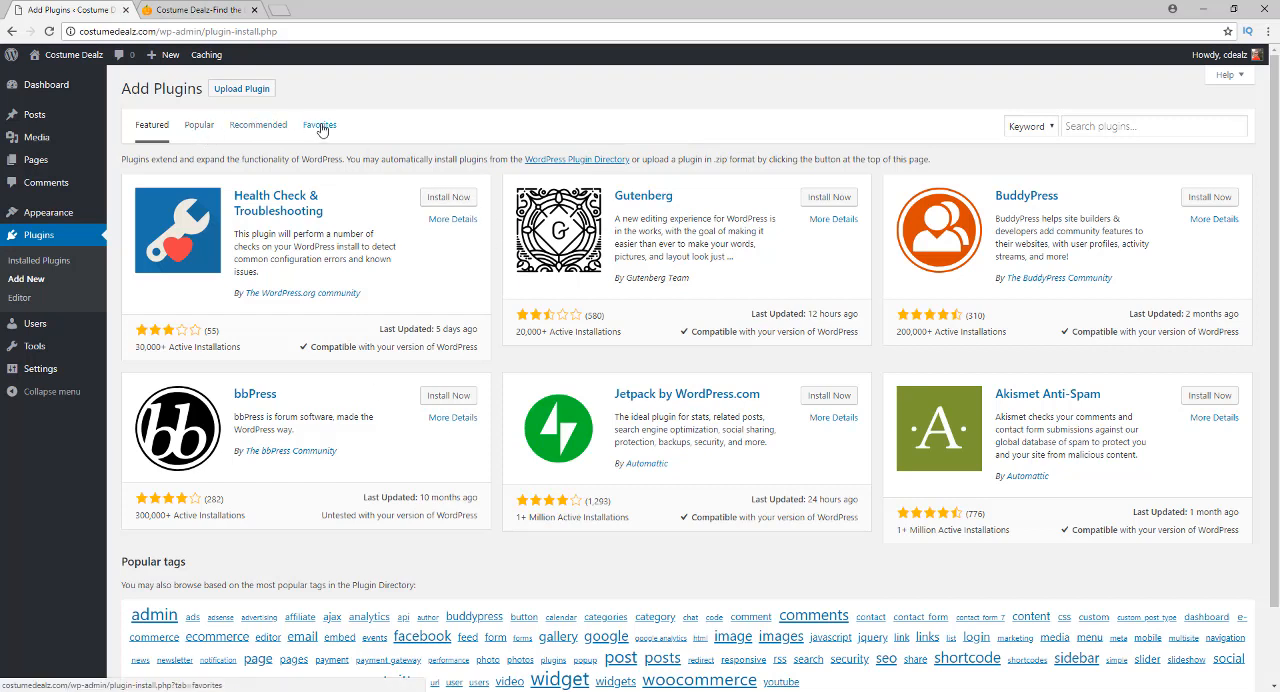
click(1112, 124)
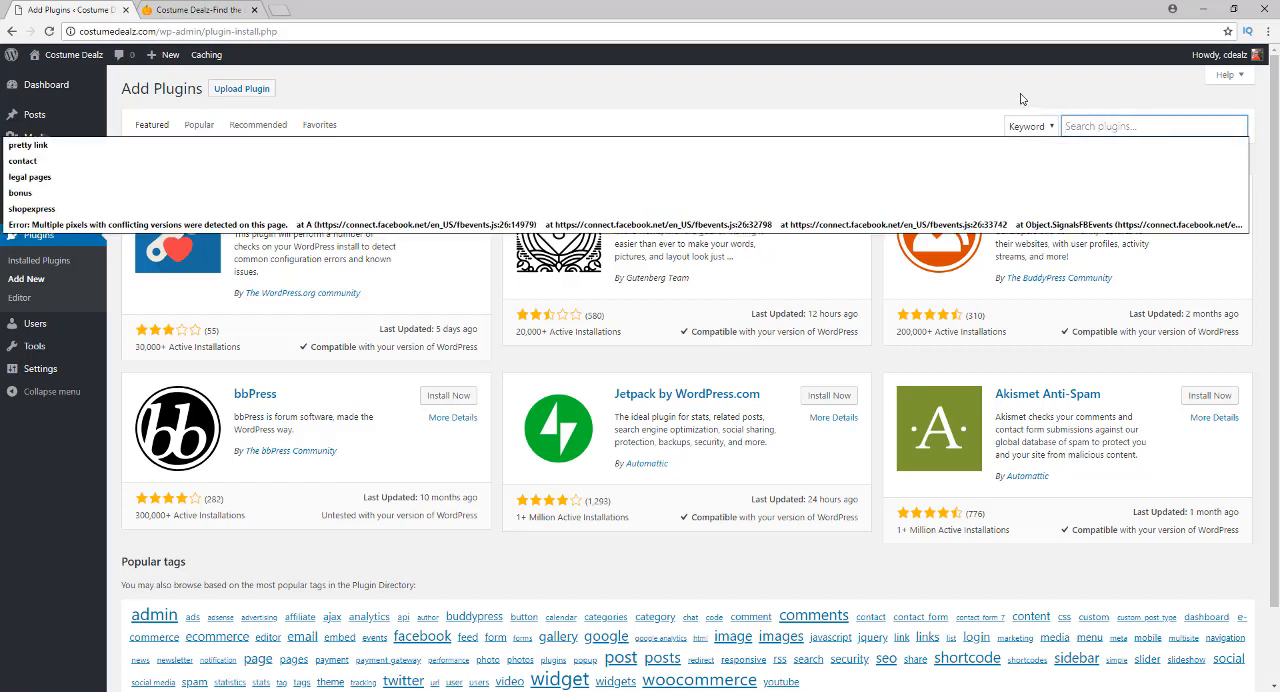
click(1082, 126)
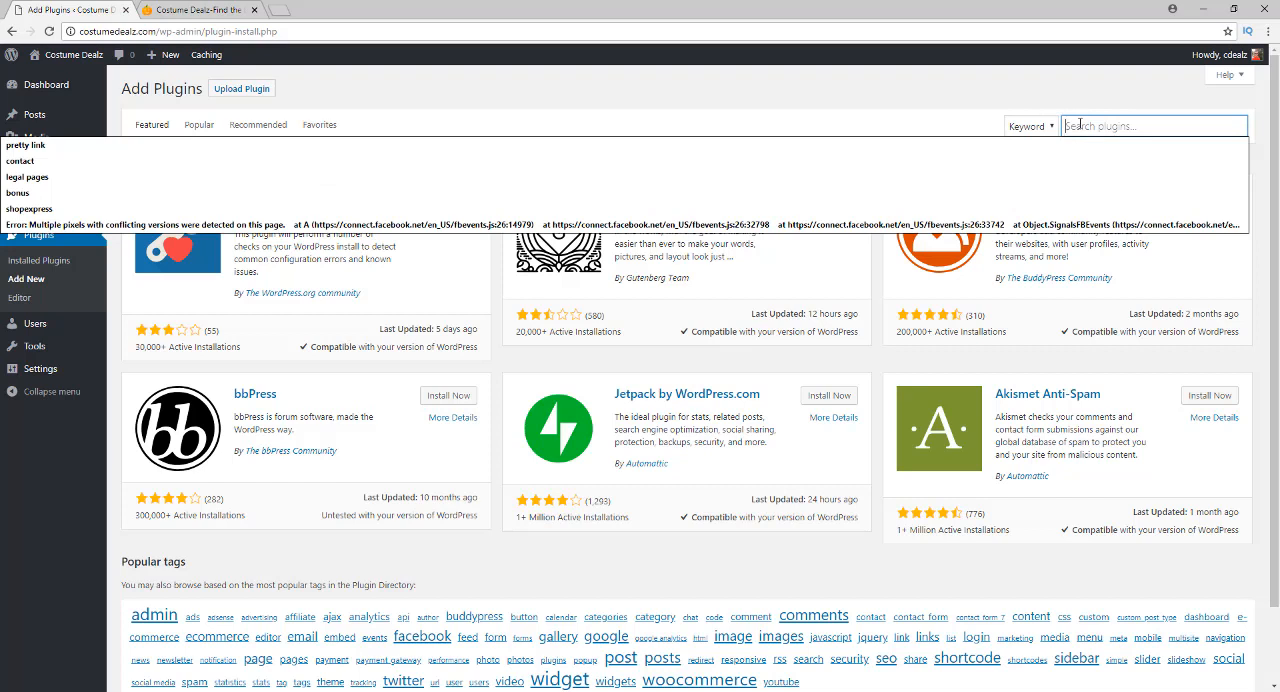
text(pretty link)
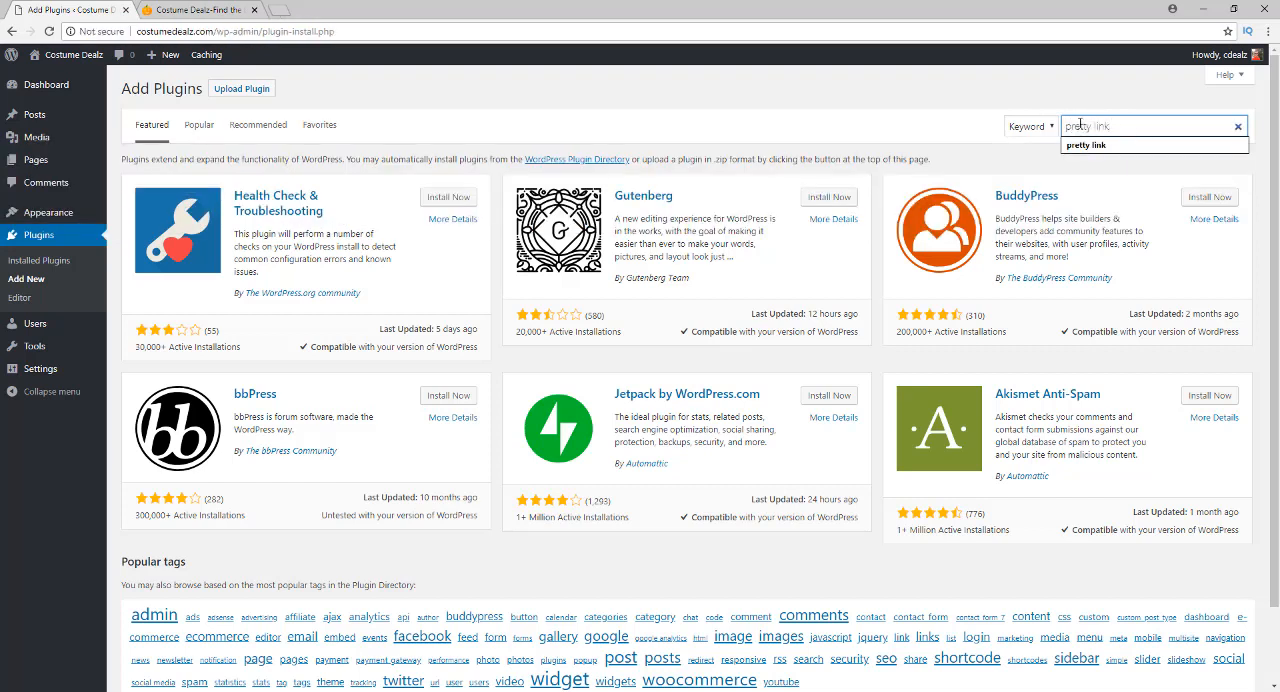
key(Return)
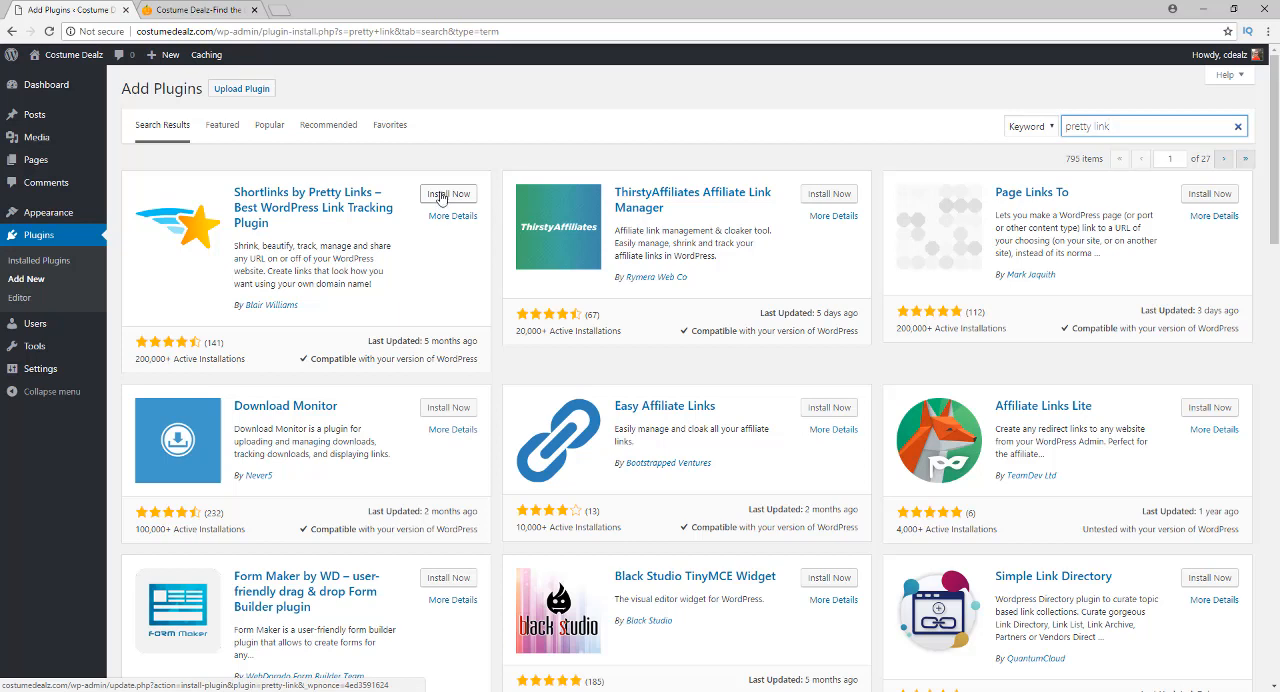
click(441, 195)
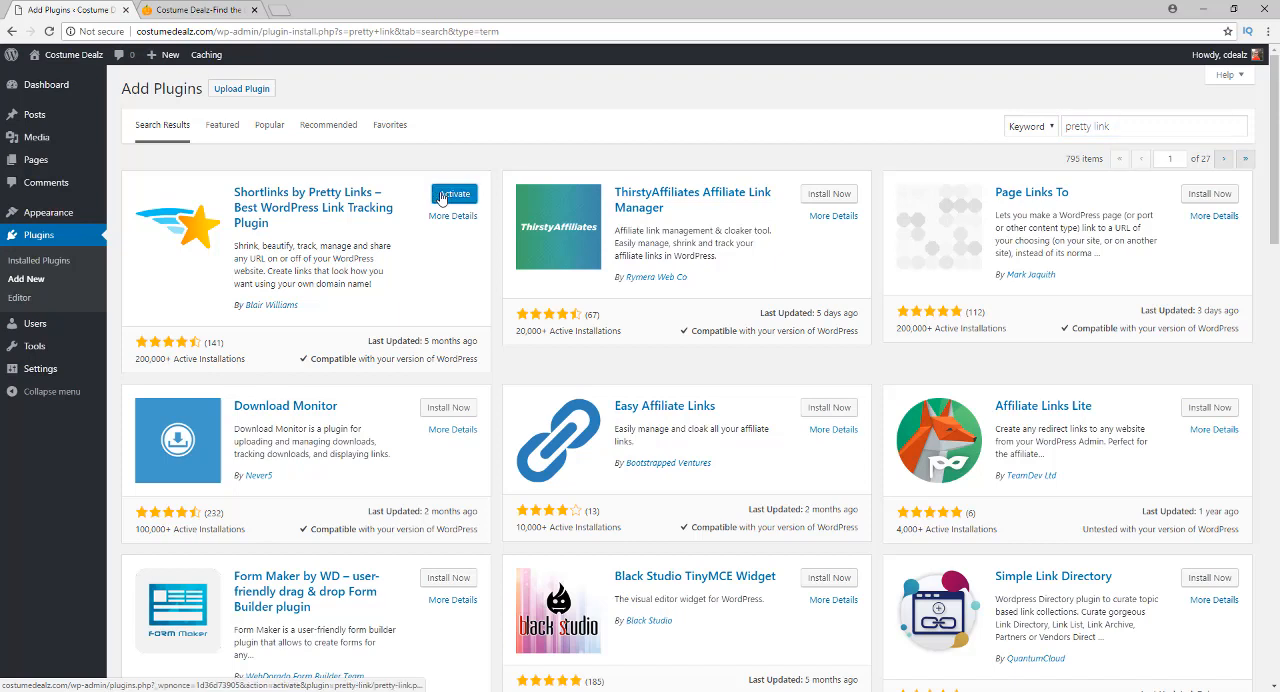
click(441, 196)
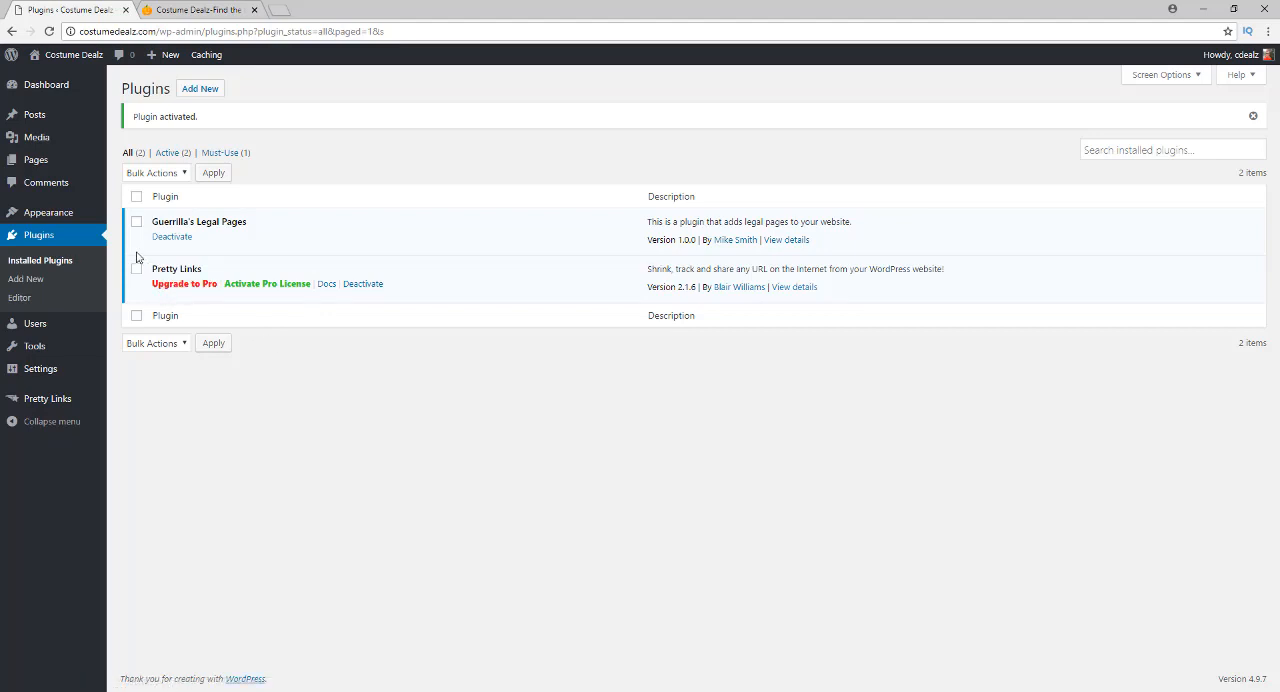
Search new plugins for "social share", and install and activate Social Media Share Buttons & Social Sharing Icons
click(27, 279)
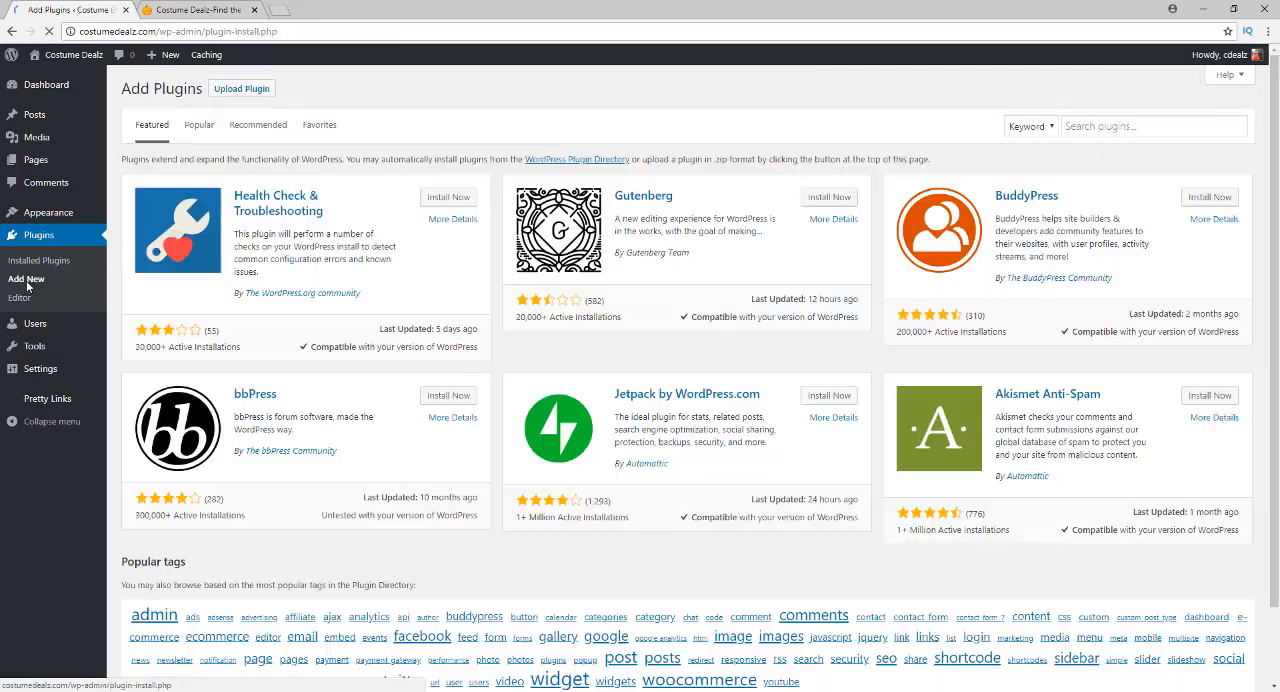
click(1098, 128)
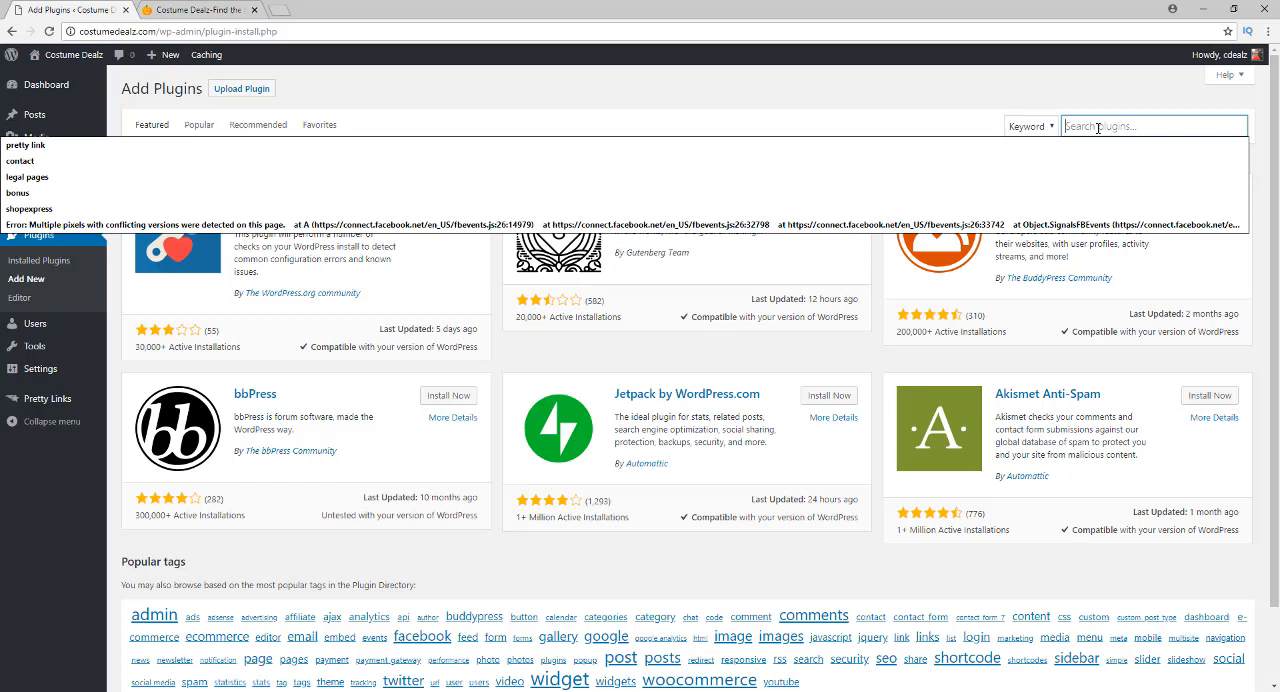
text(so)
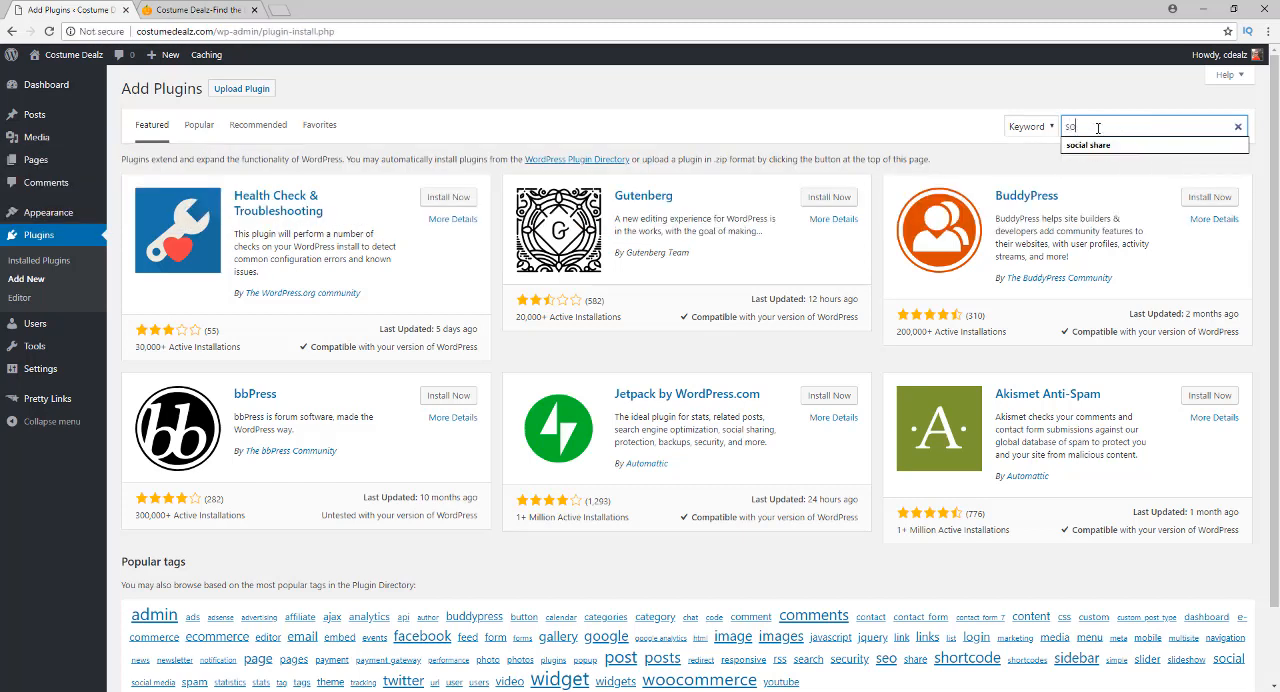
text(cial share)
key(Return)
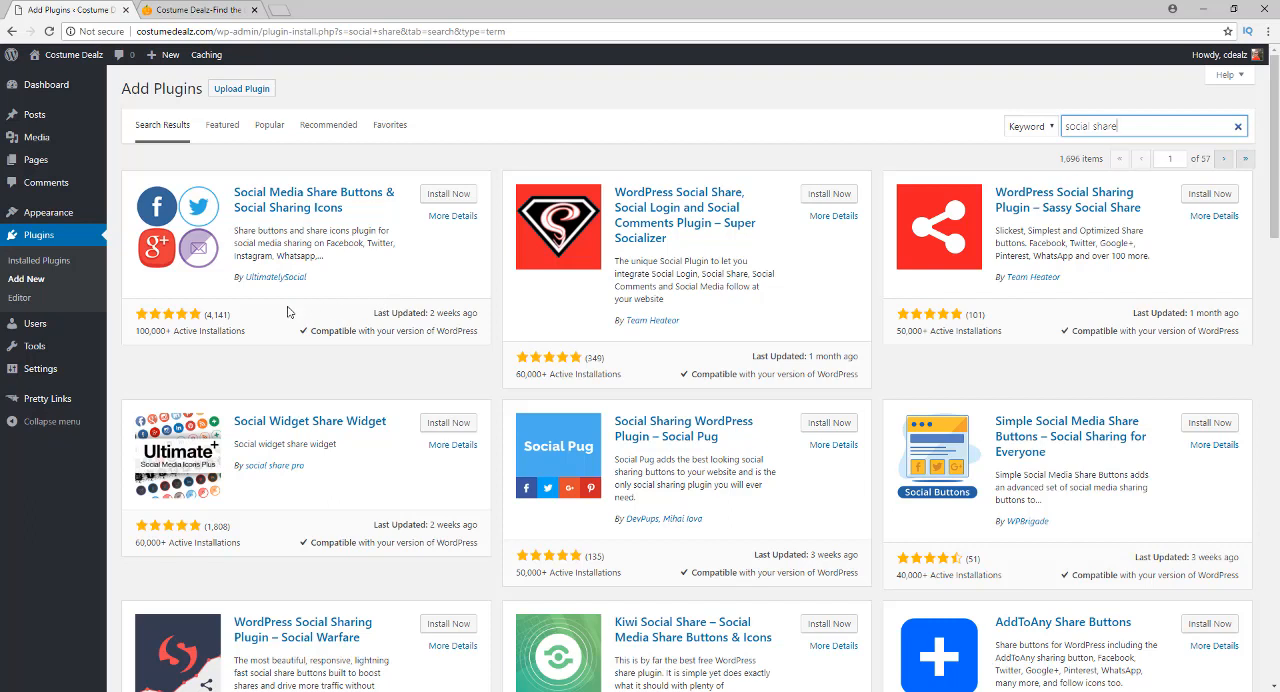
click(430, 196)
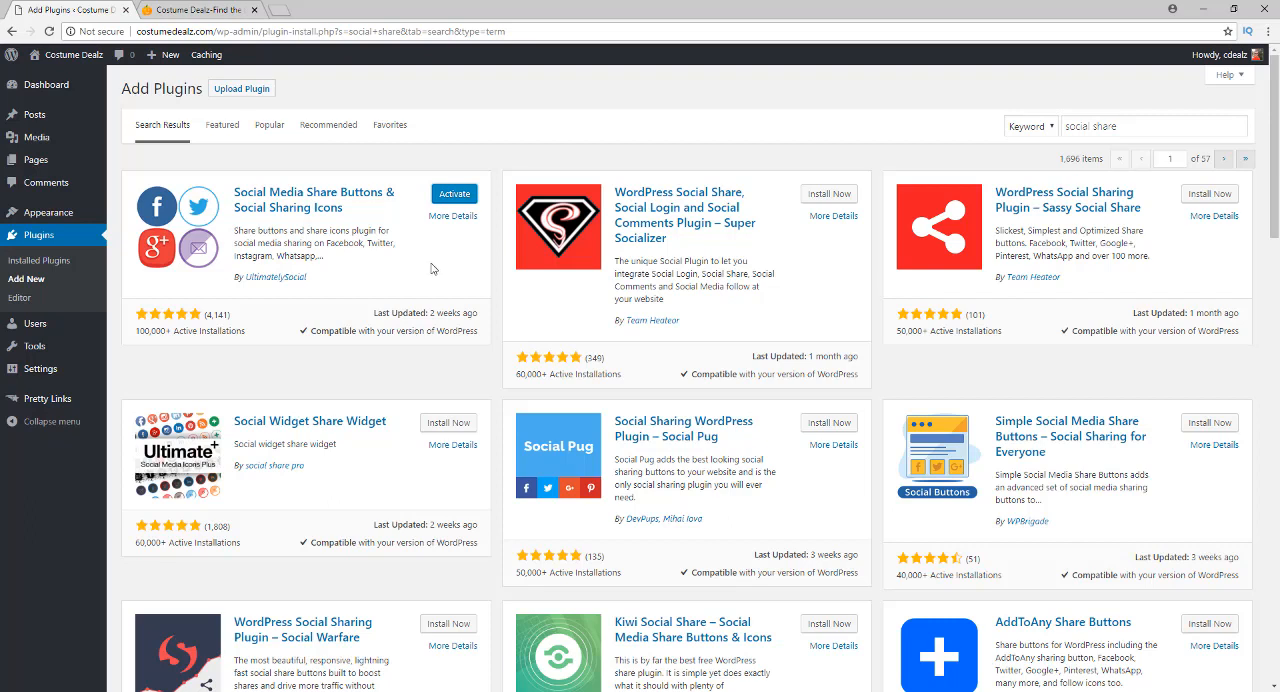
click(452, 194)
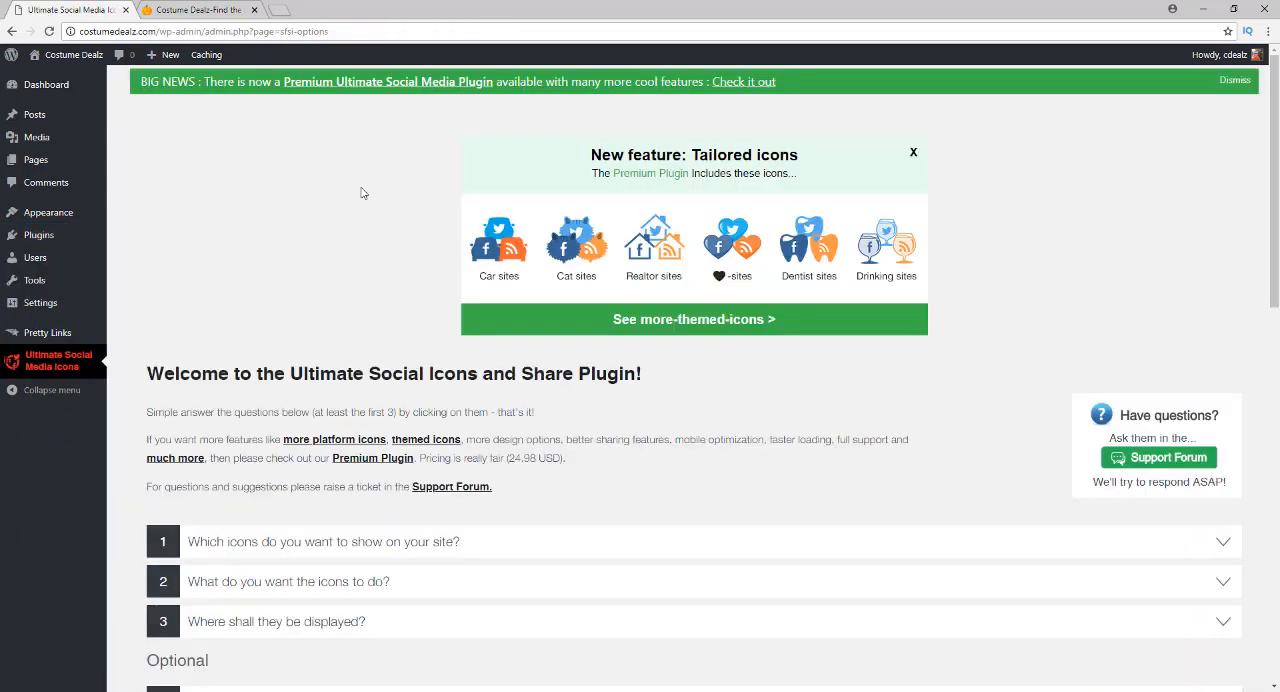
Review the list of setup questions on the Ultimate Social Media Icons settings page
click(300, 594)
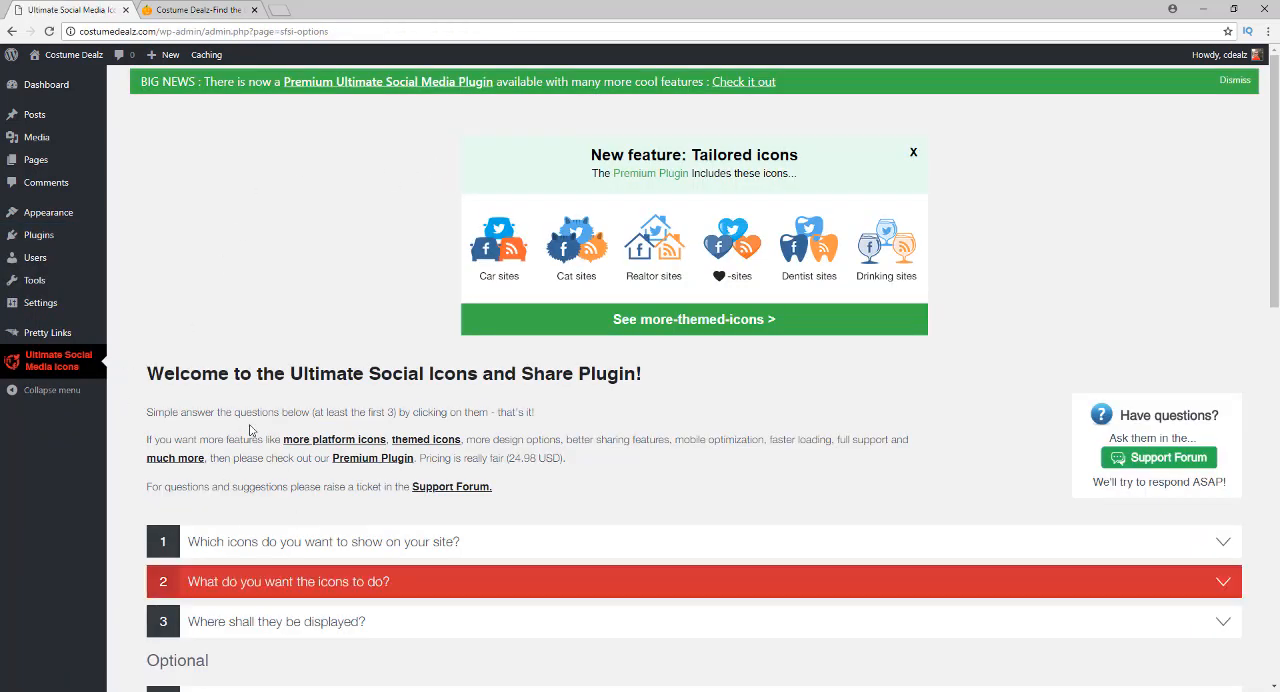
scroll(297, 405, down, 5)
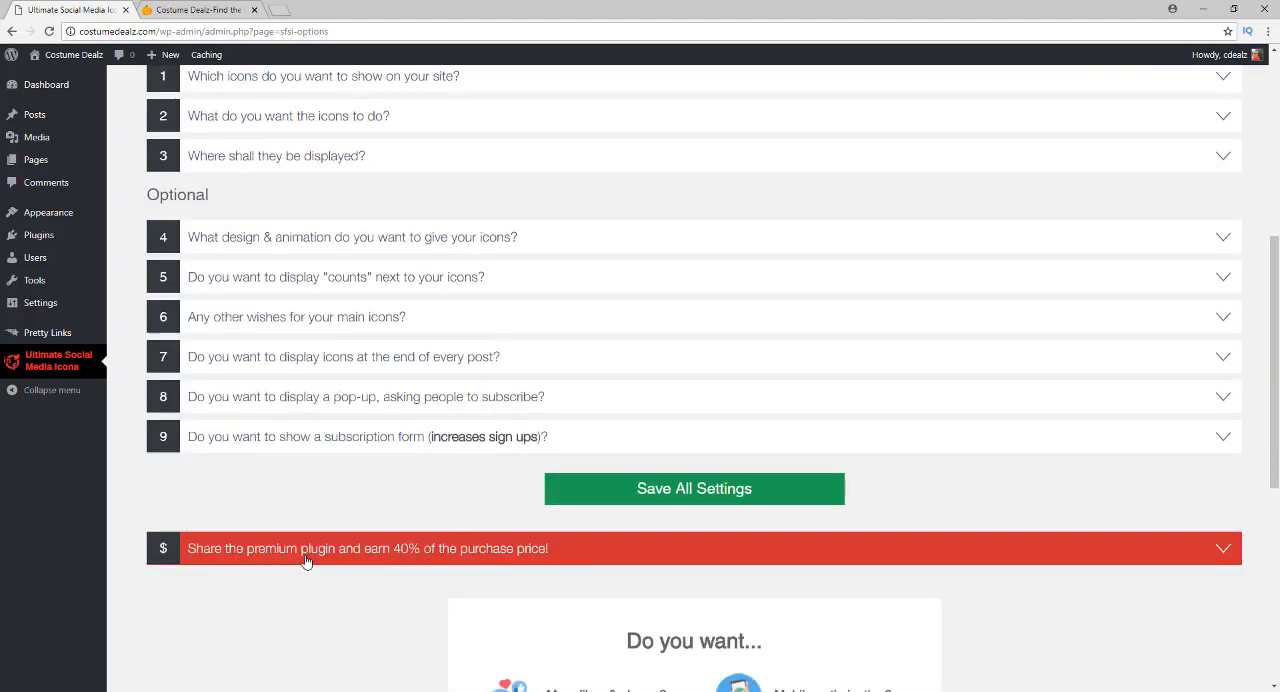
scroll(280, 420, up, 5)
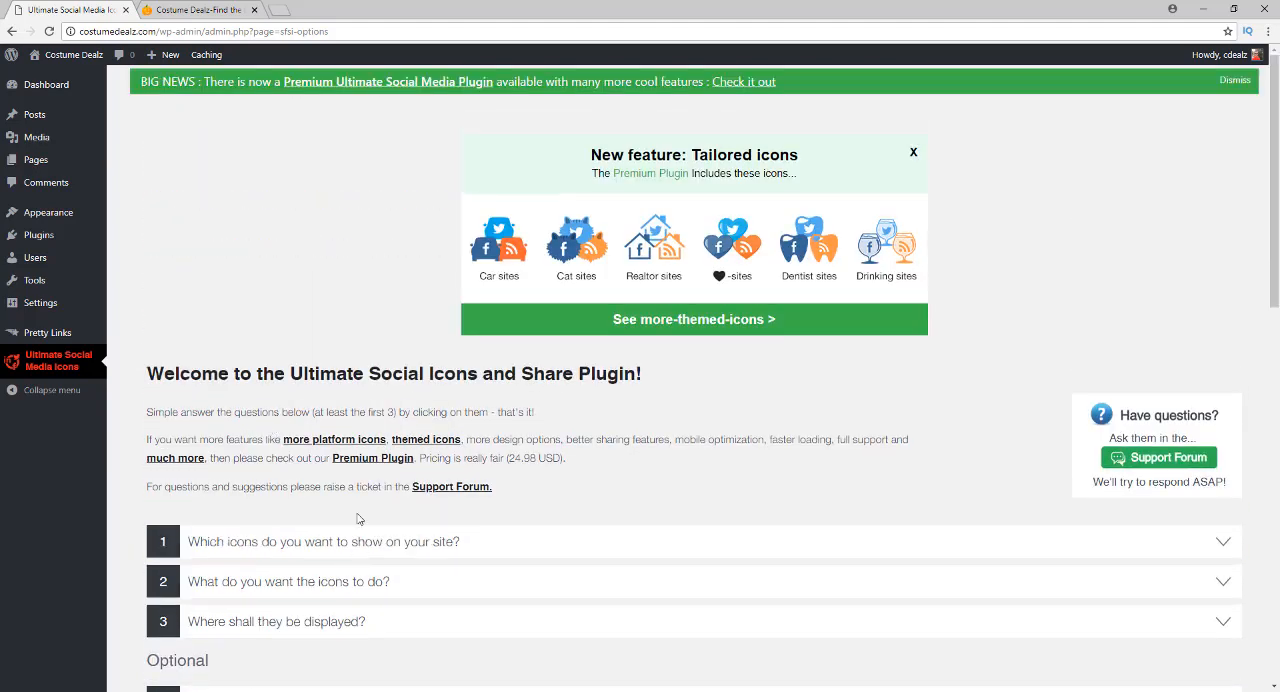
scroll(281, 412, down, 1)
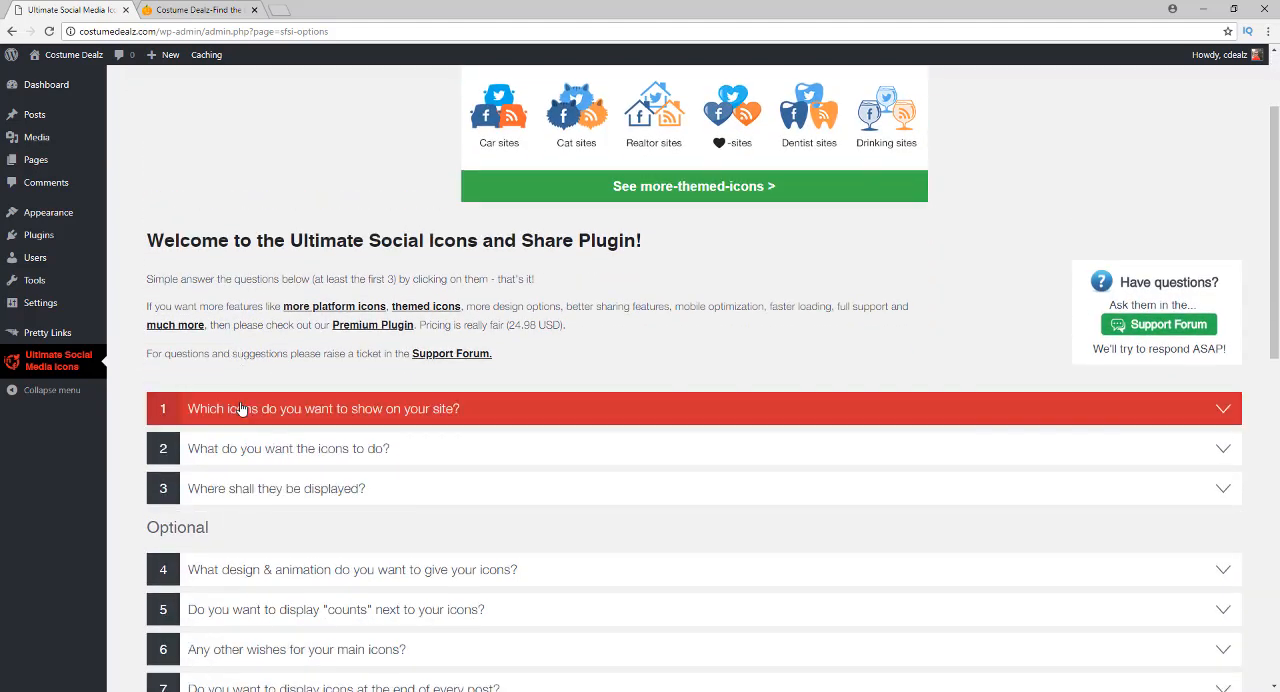
Expand the question "Which icons do you want to show on your site?" and review the selectable icons and the premium ones
click(240, 409)
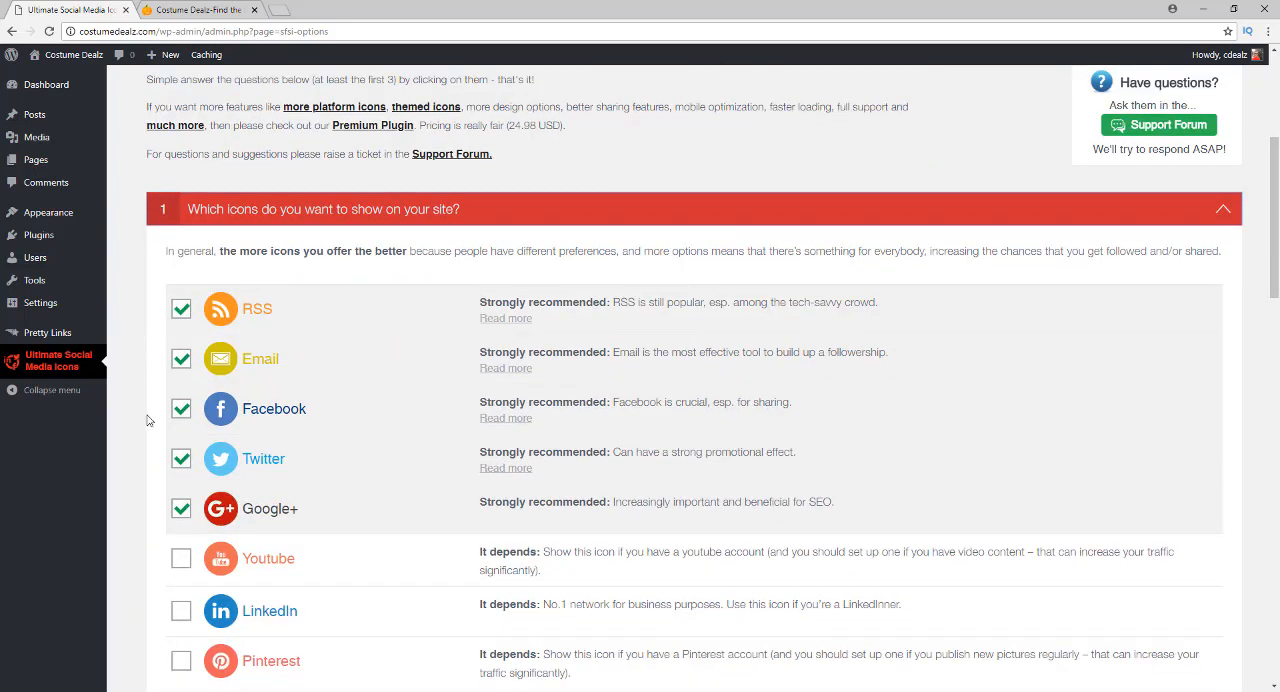
scroll(310, 396, down, 3)
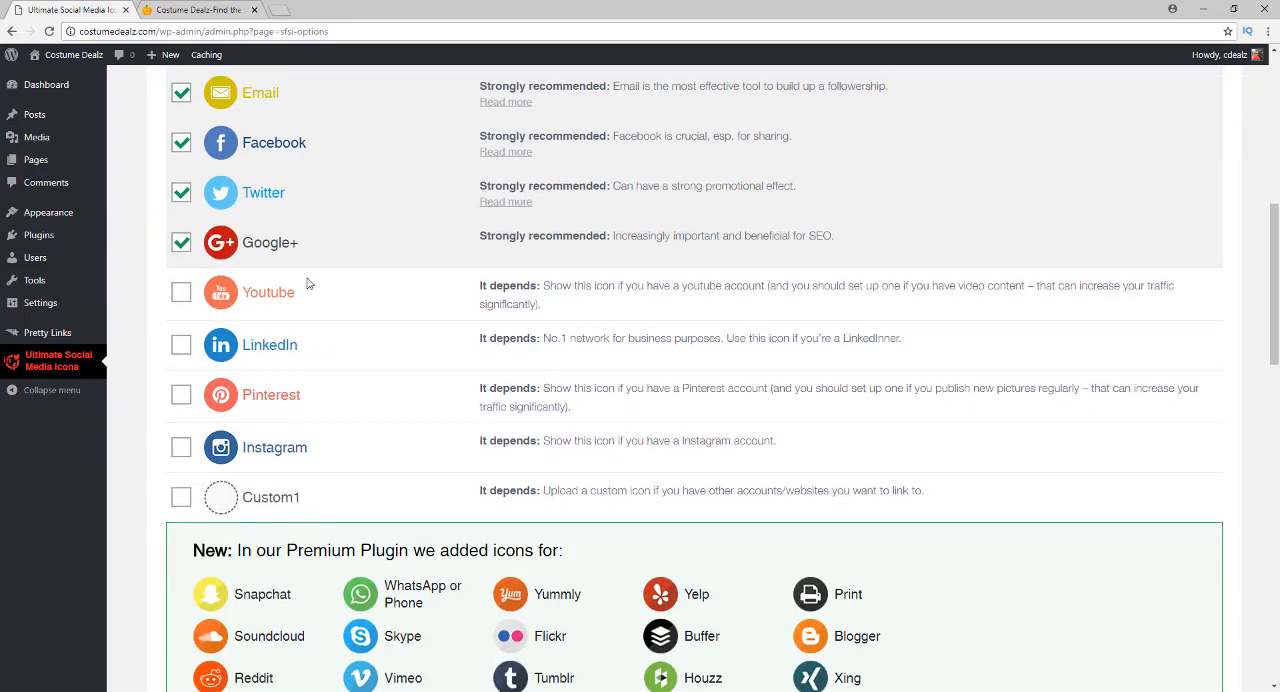
scroll(305, 290, up, 2)
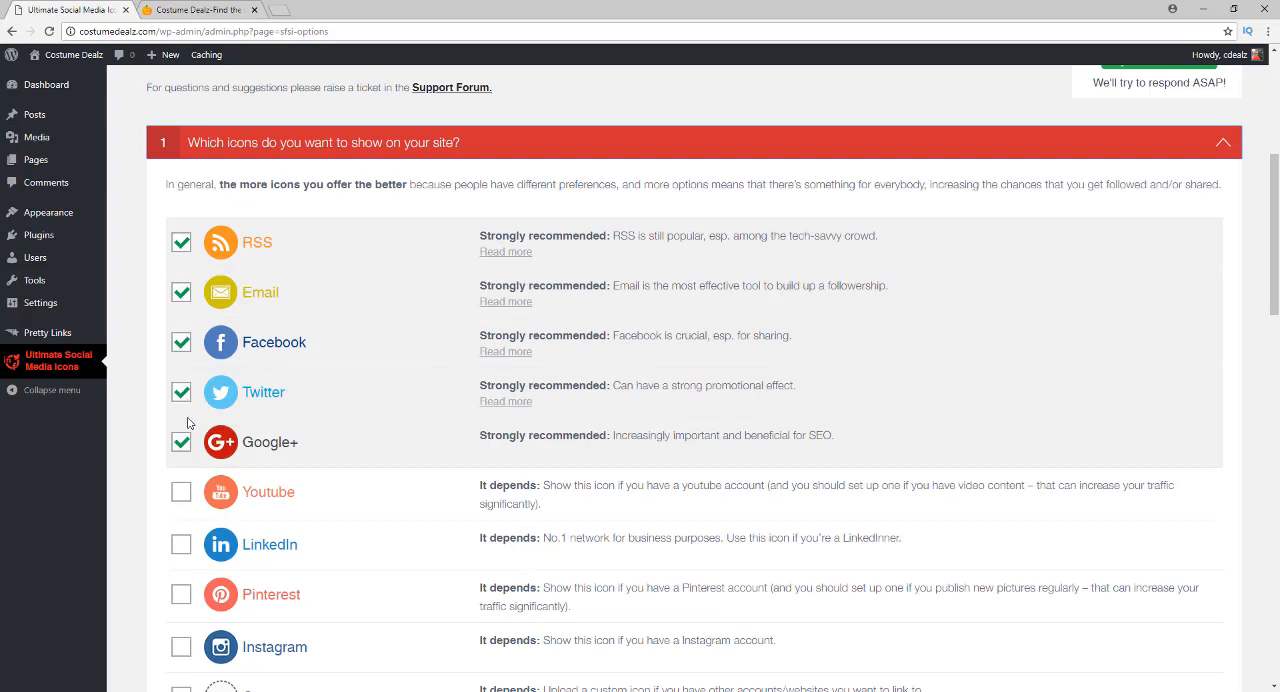
scroll(320, 415, down, 1)
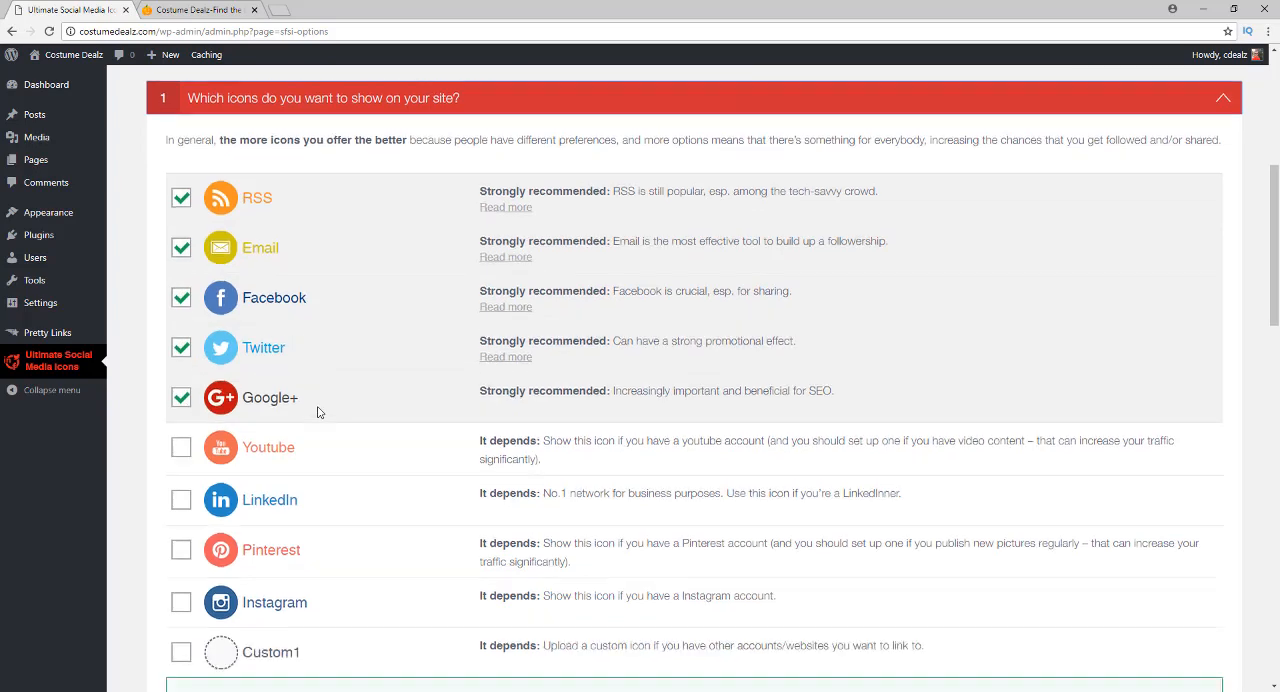
scroll(320, 412, down, 3)
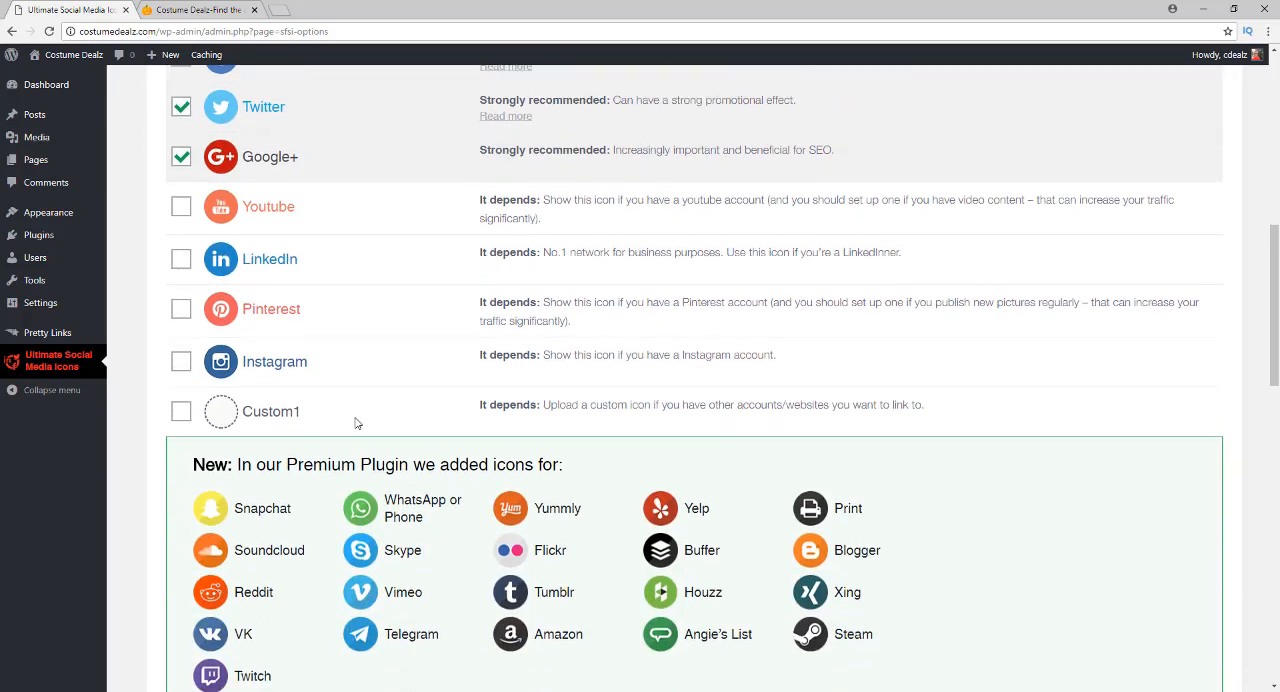
scroll(380, 440, down, 2)
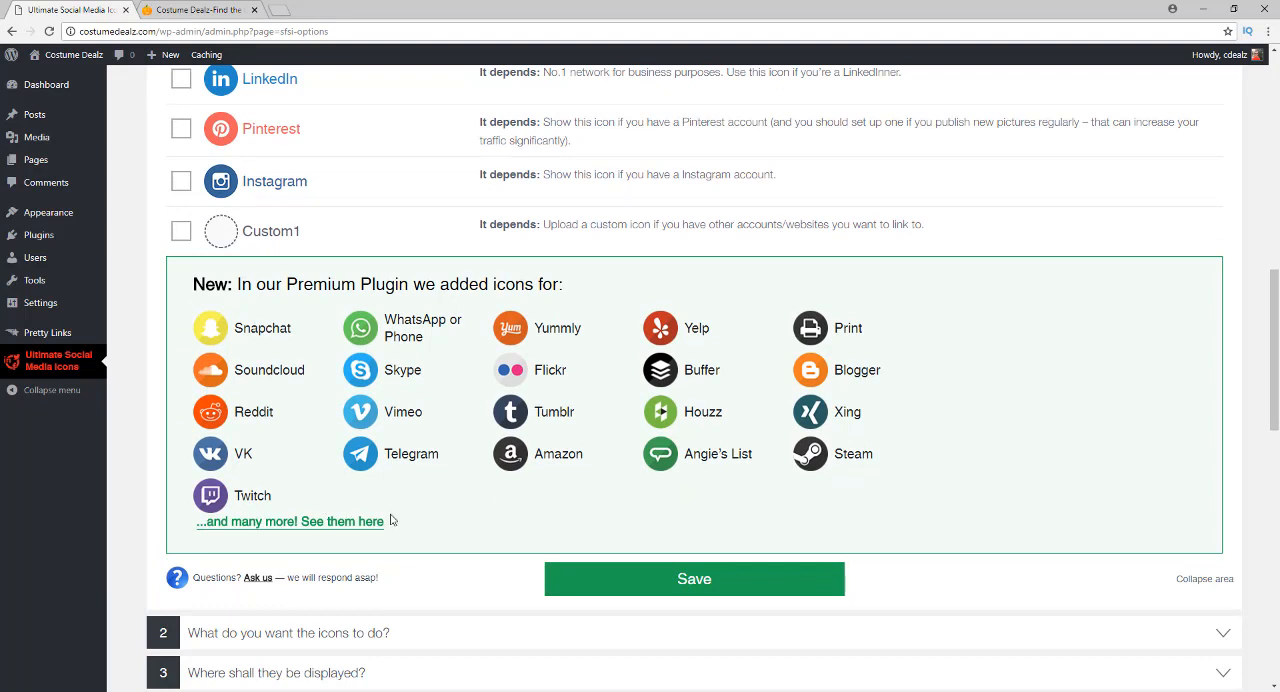
scroll(393, 520, down, 2)
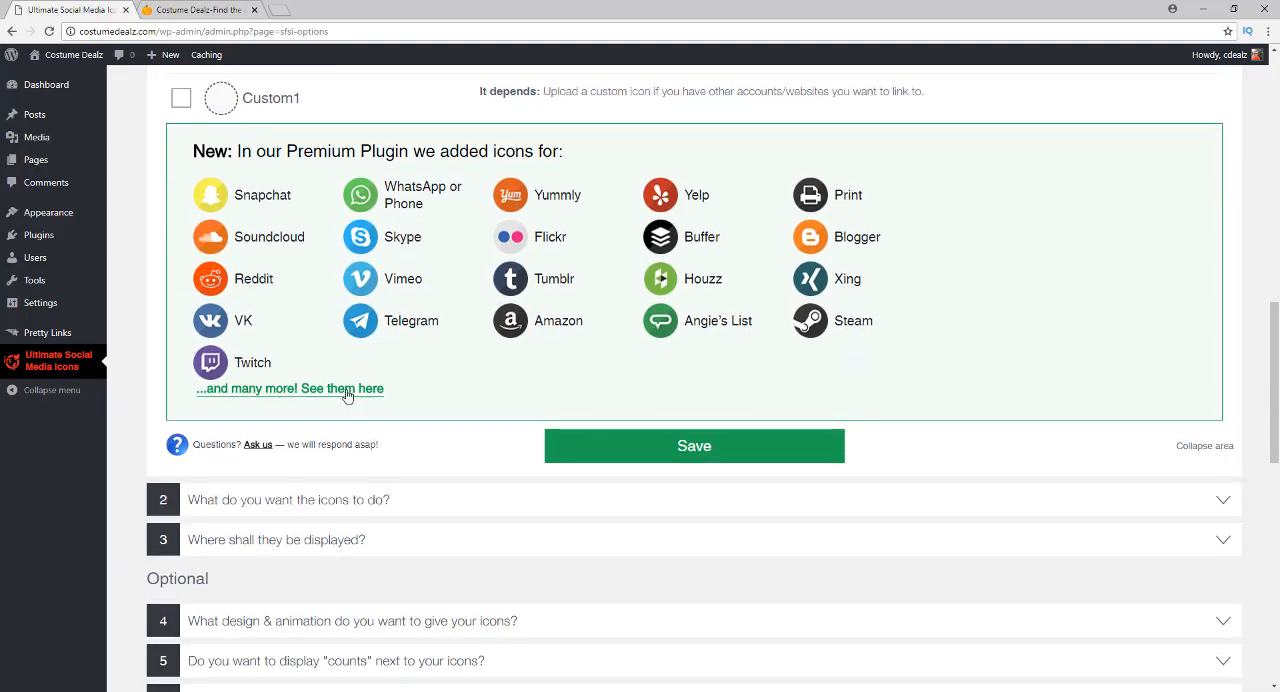
scroll(406, 369, up, 7)
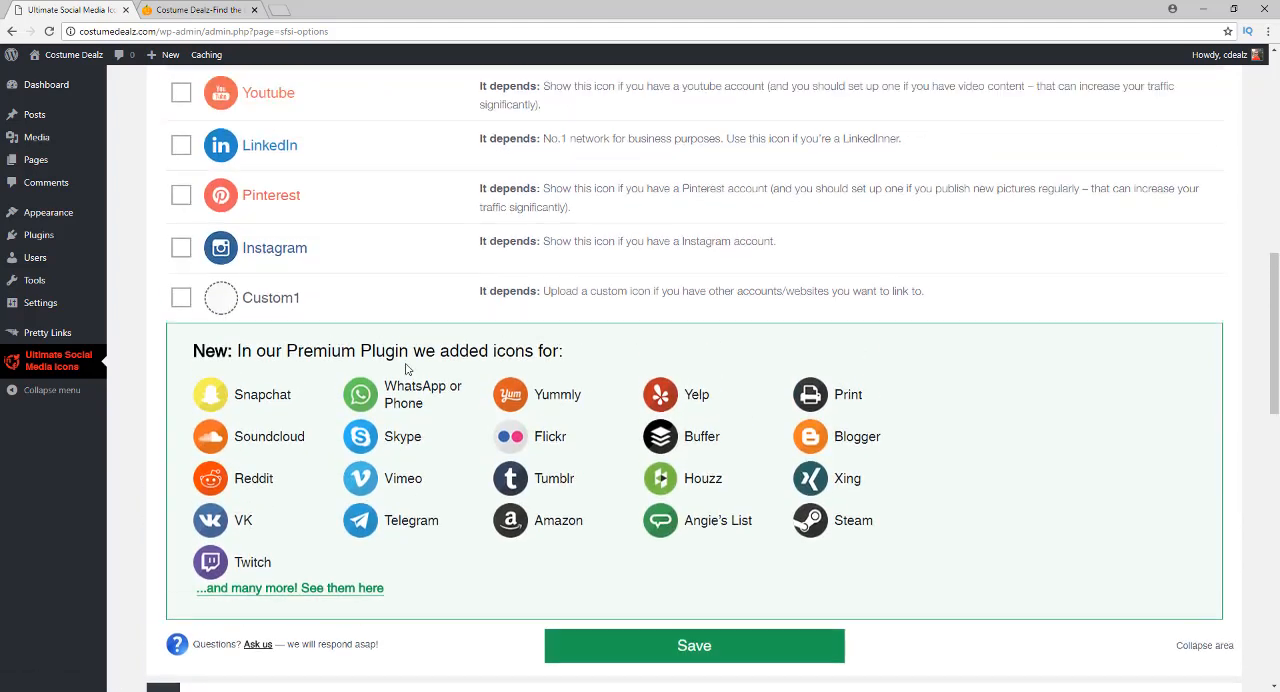
Expand "What do you want the icons to do?" and review the RSS, Email, Facebook, Twitter and Google+ options
scroll(390, 366, down, 6)
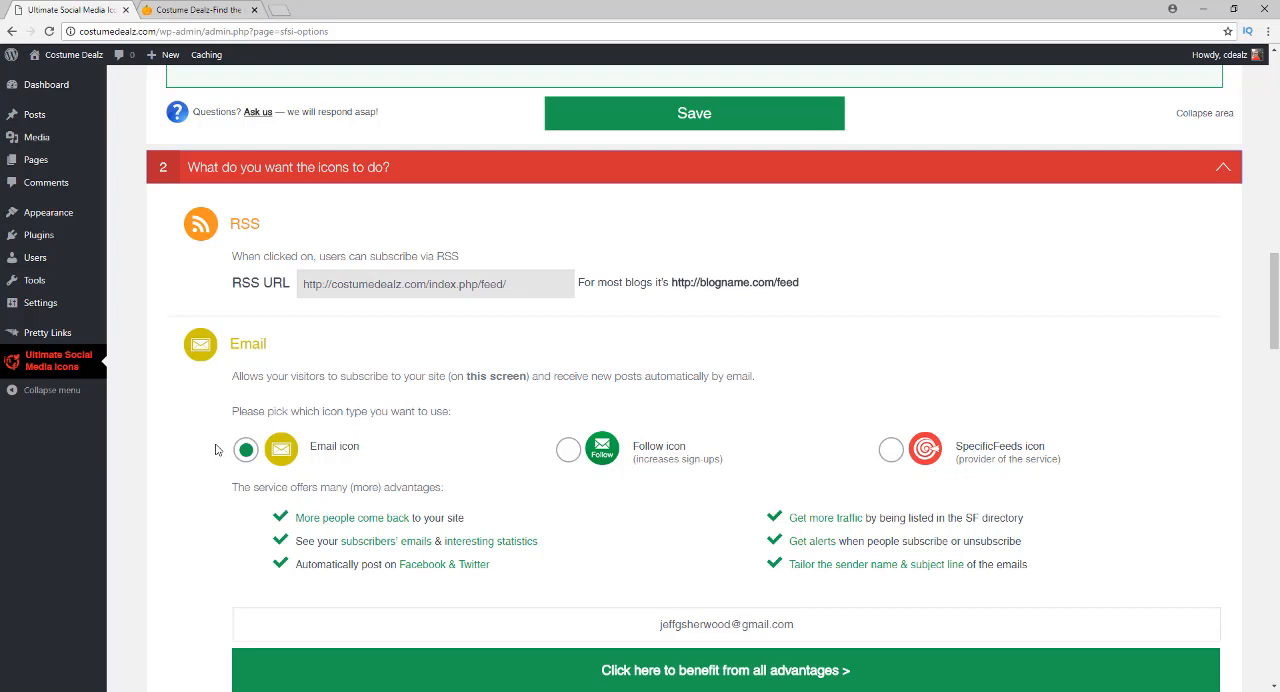
scroll(220, 415, down, 3)
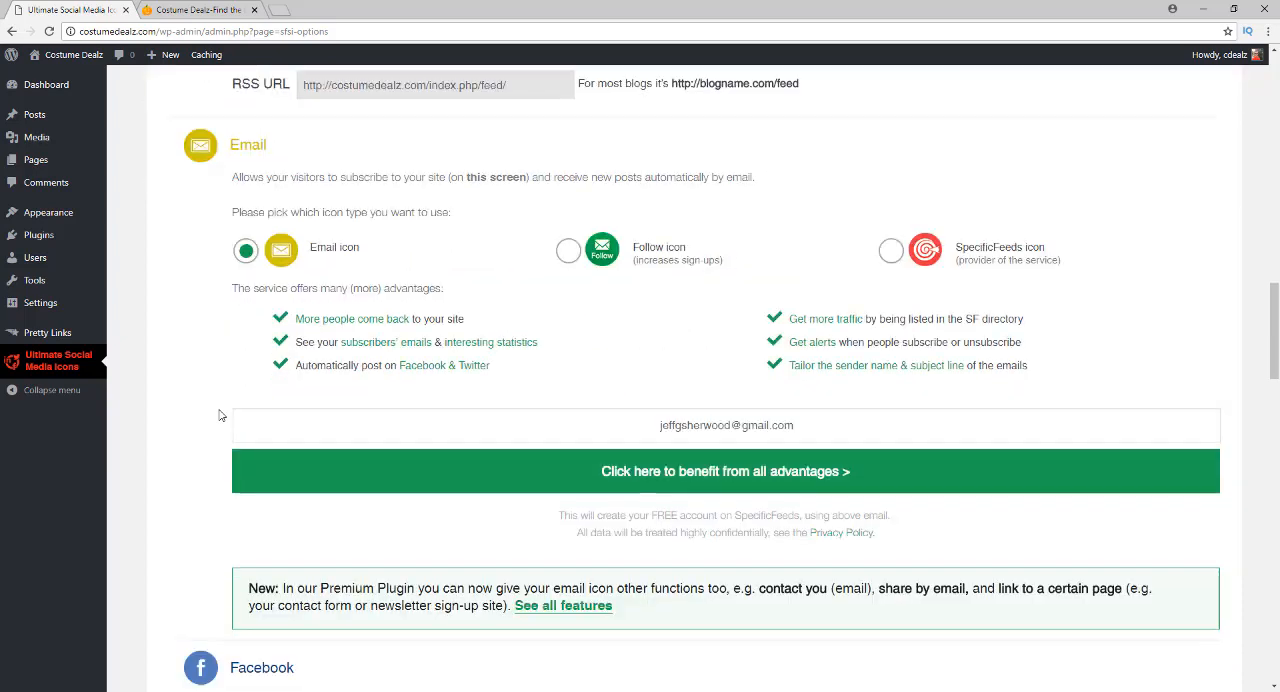
scroll(220, 415, down, 1)
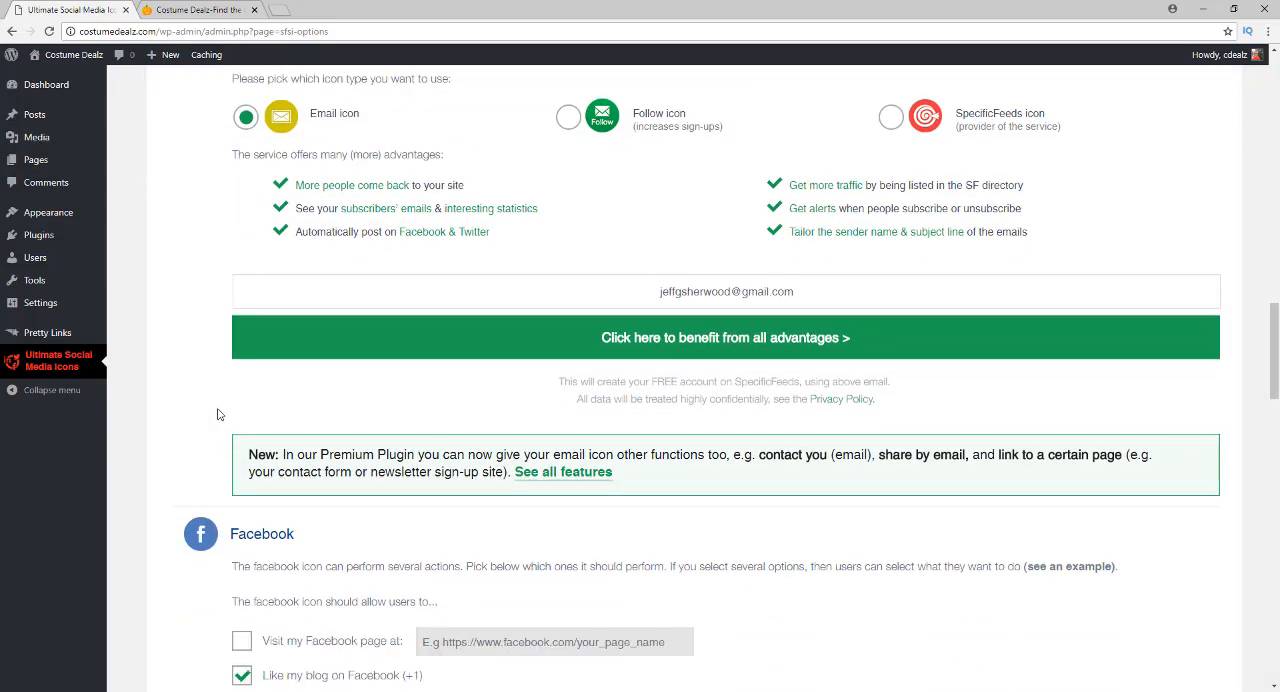
scroll(218, 415, down, 5)
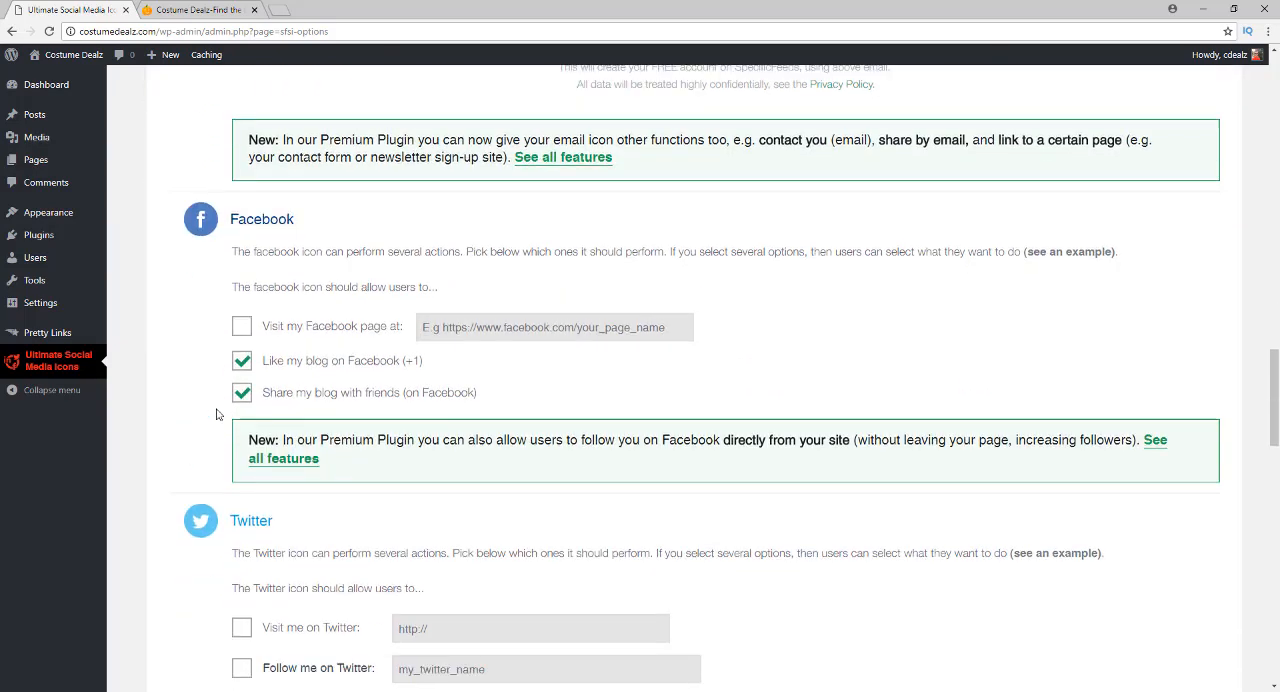
scroll(216, 414, down, 13)
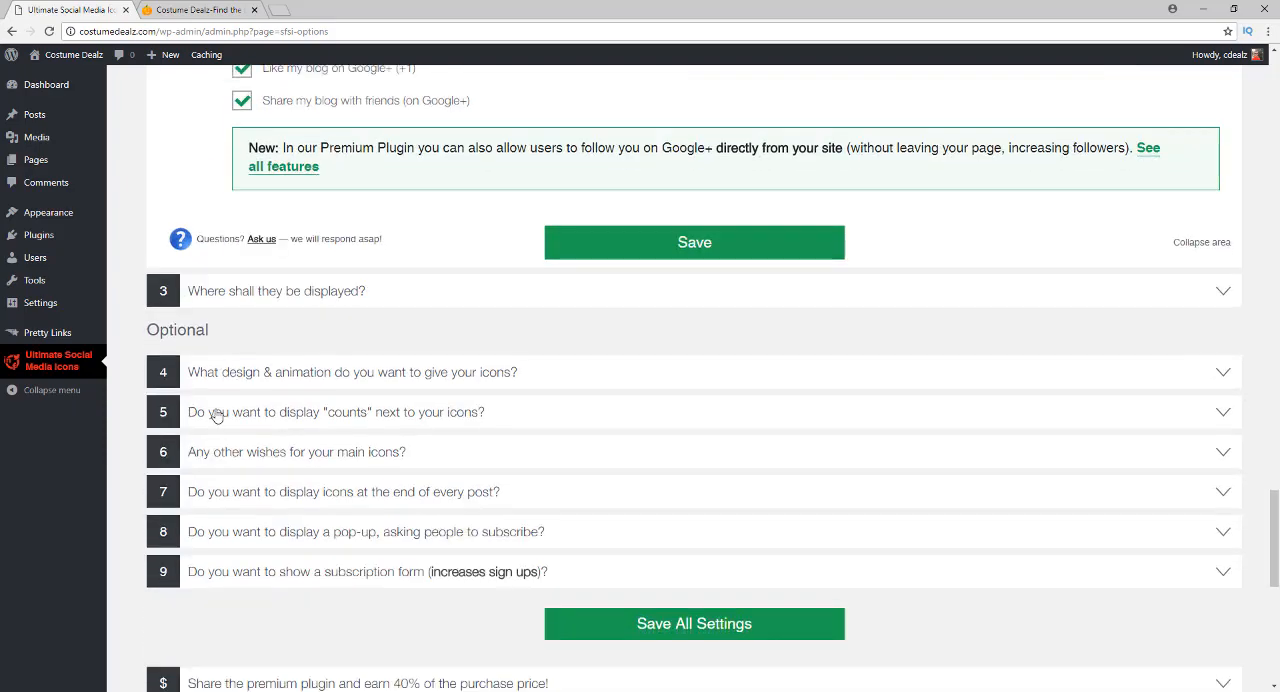
scroll(216, 414, up, 10)
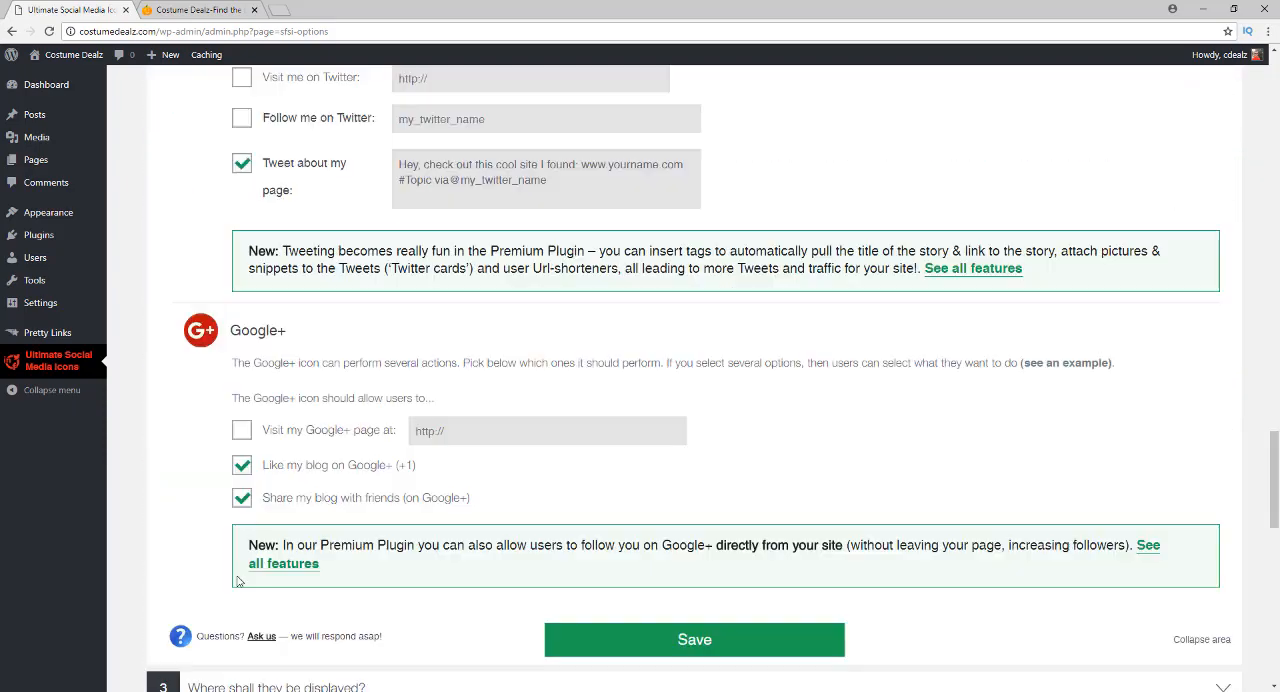
scroll(143, 330, up, 15)
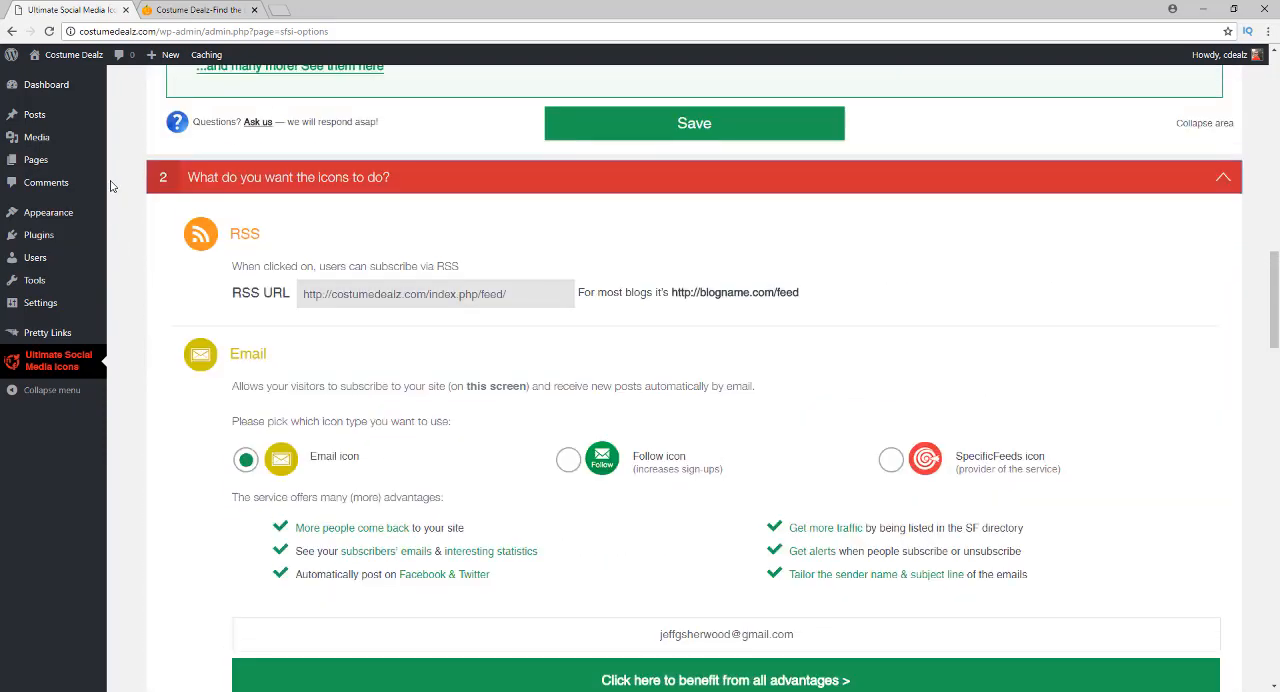
scroll(114, 234, up, 10)
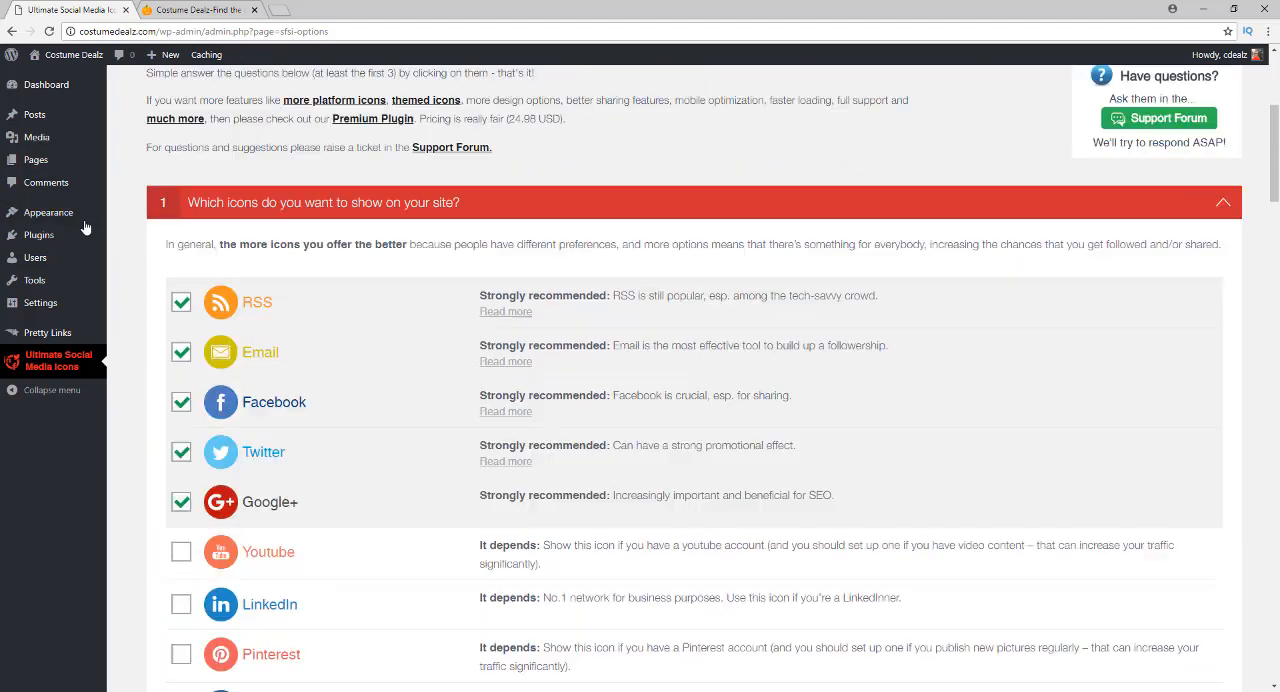
Search new plugins for "google analyticator", install and activate Google Analyticator, and open its settings
mouse_move(60, 237)
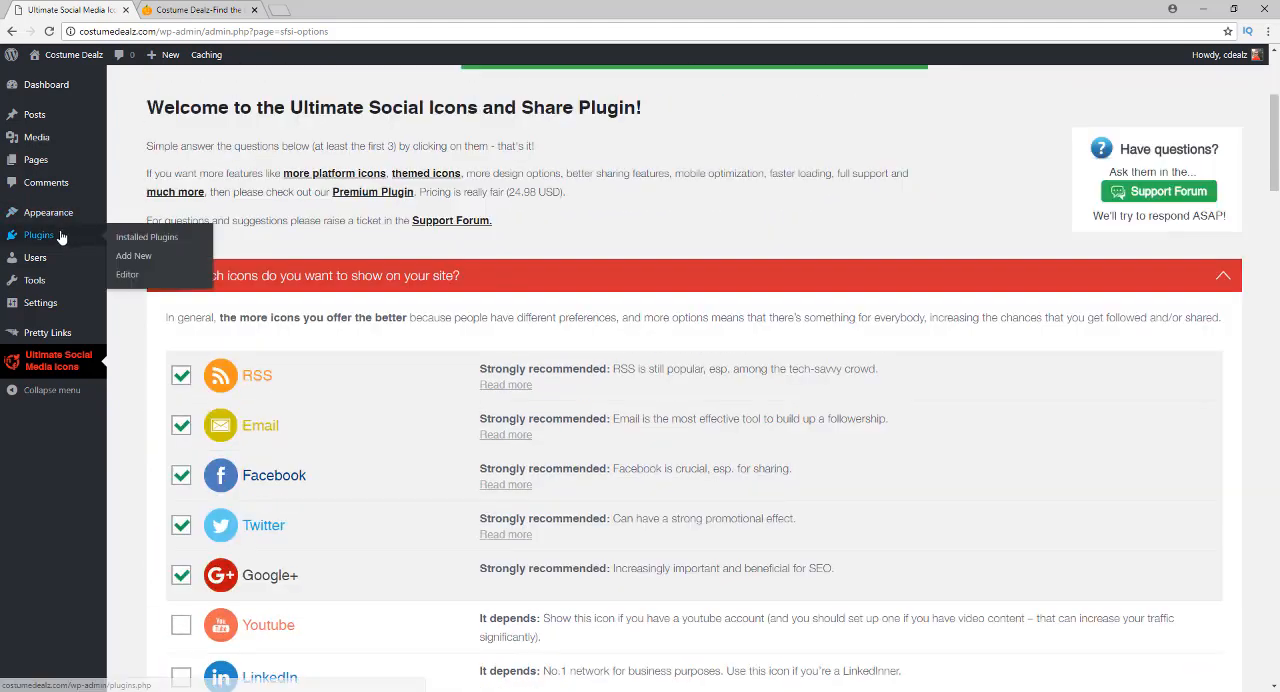
click(130, 260)
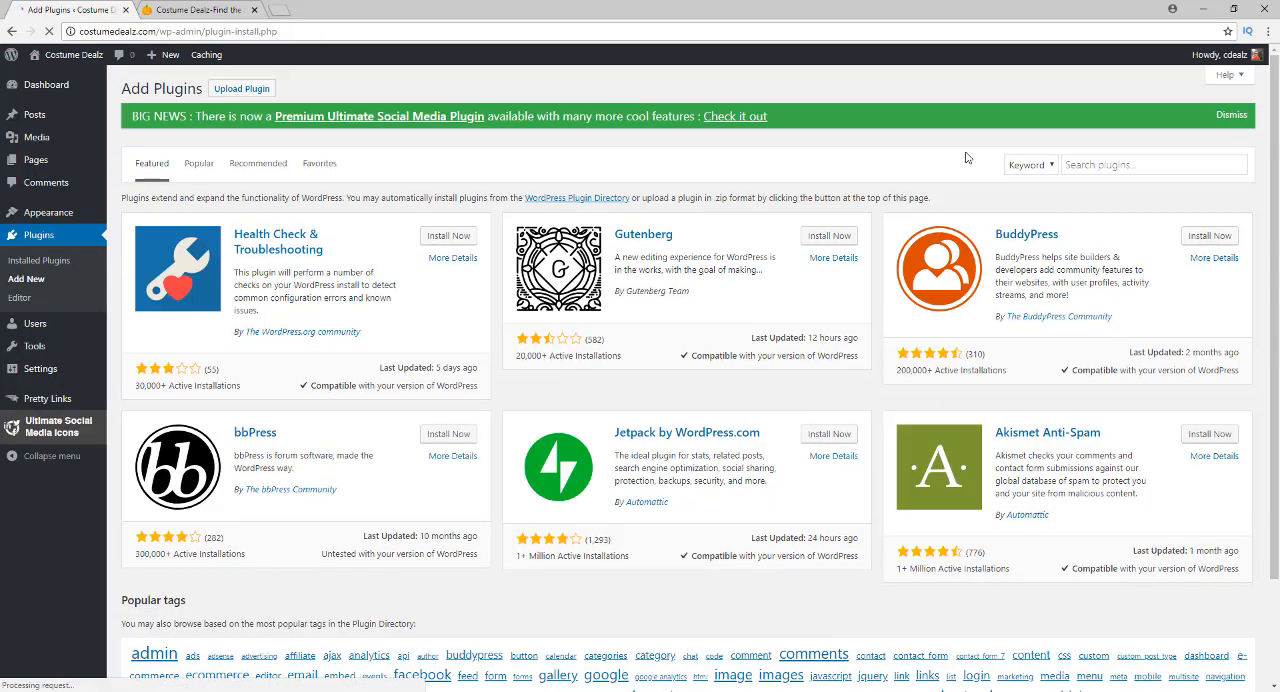
click(1104, 164)
text(goo)
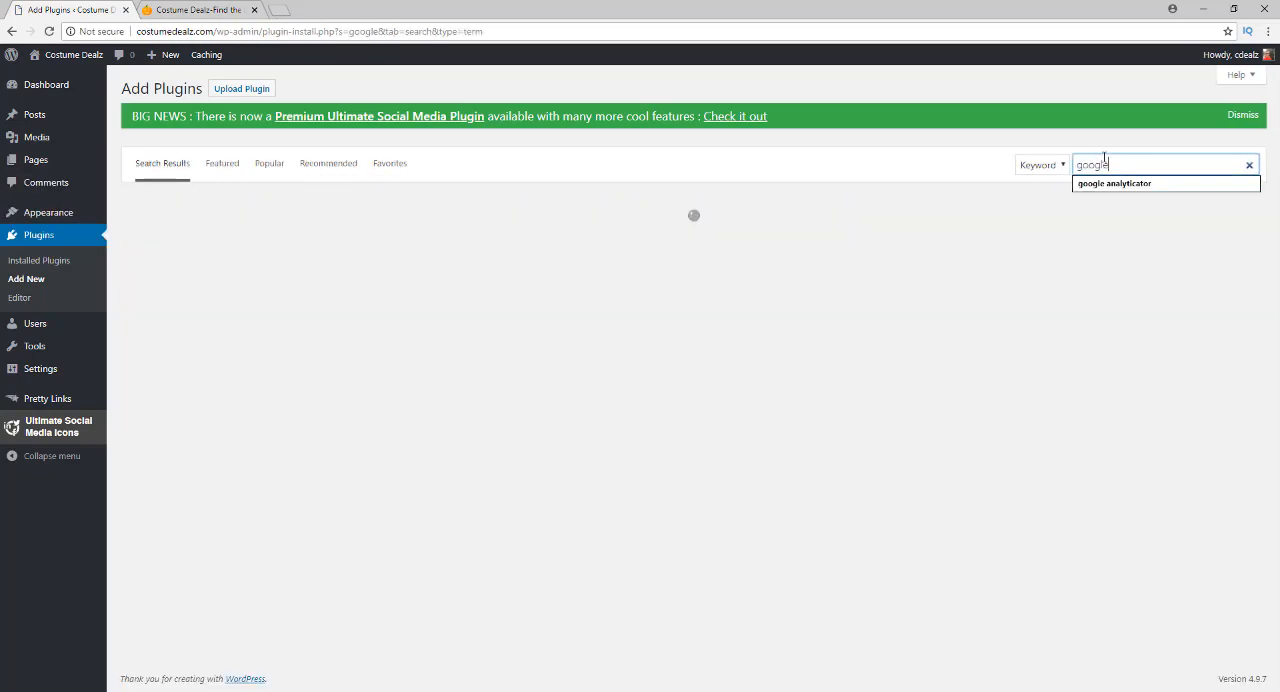
text(gle)
click(1106, 186)
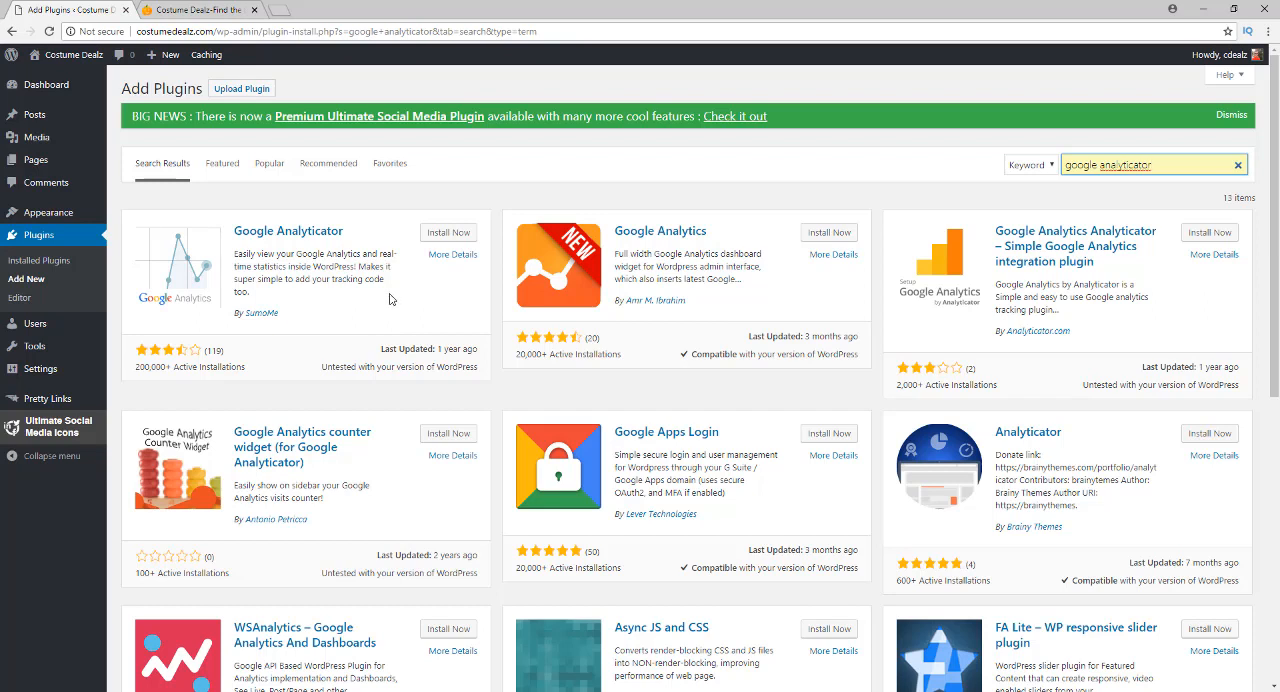
click(428, 236)
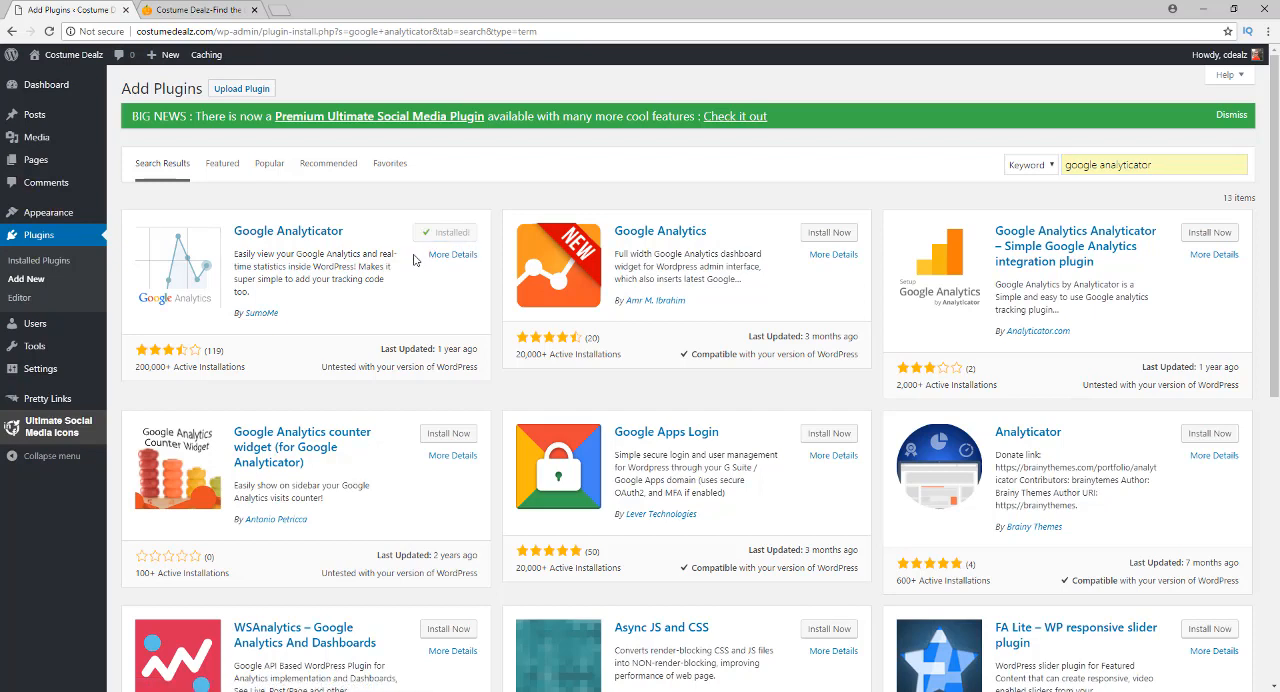
click(441, 239)
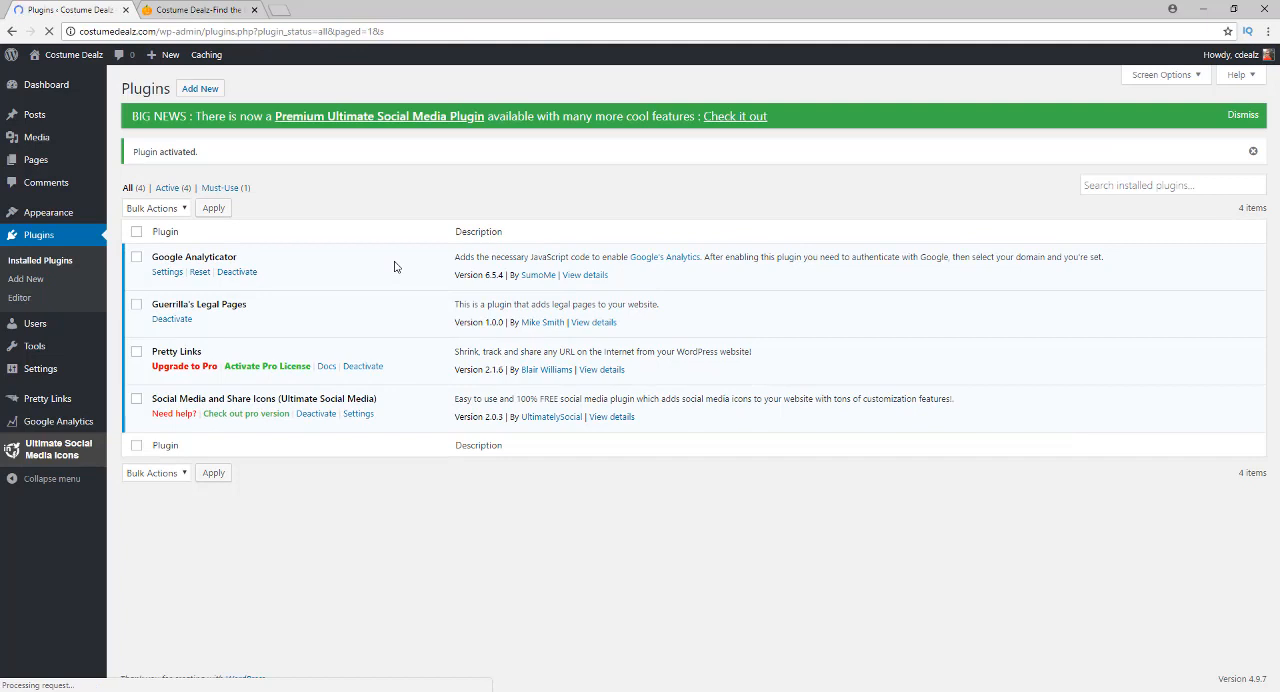
click(167, 272)
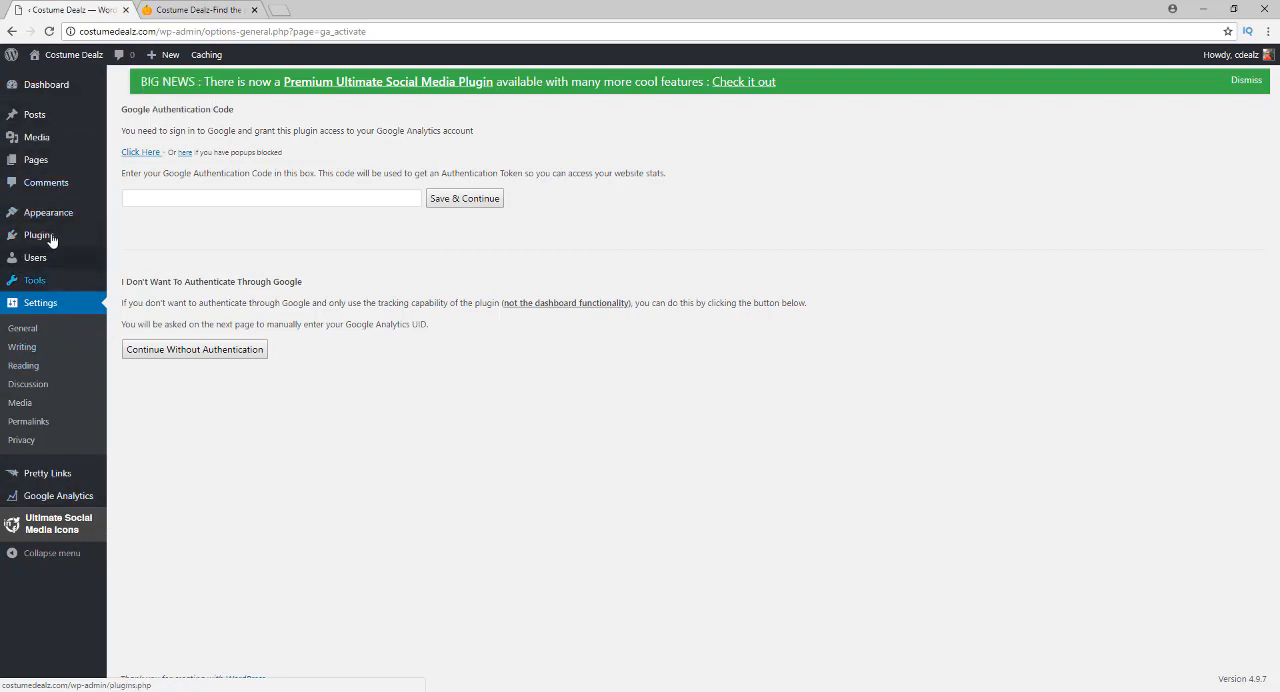
Go to the page for adding new themes and dismiss the Premium Ultimate Social Media Plugin notice
mouse_move(80, 213)
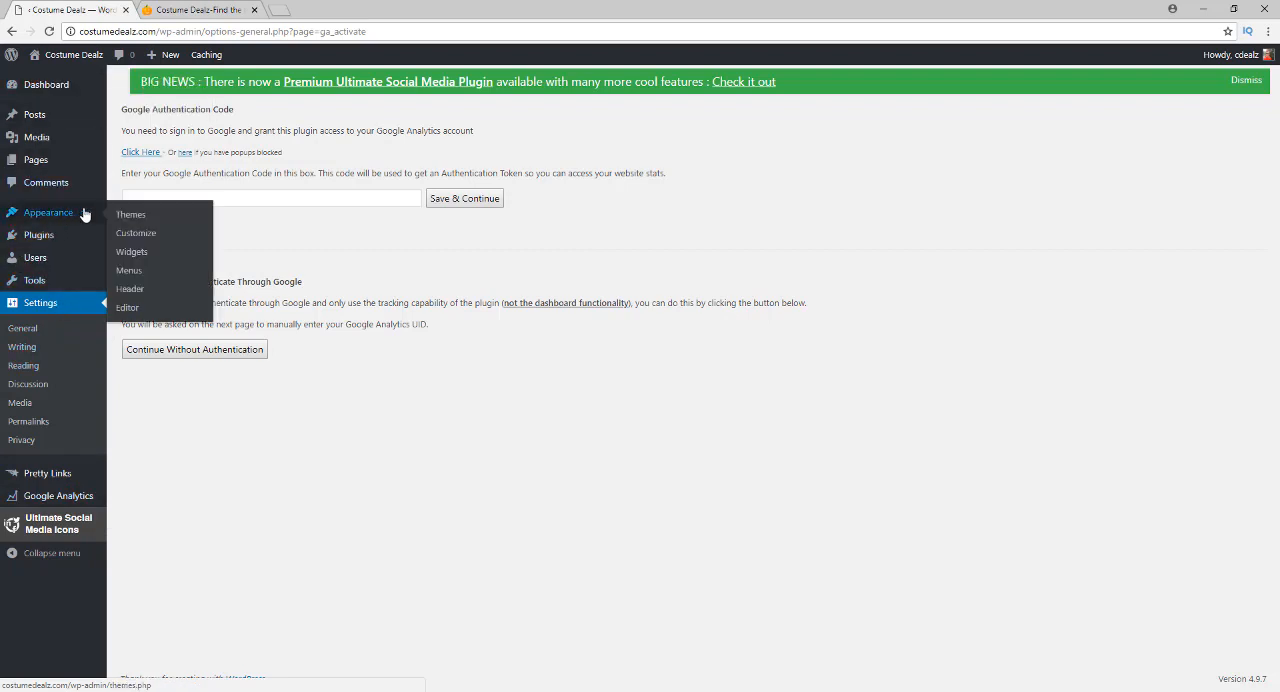
click(136, 215)
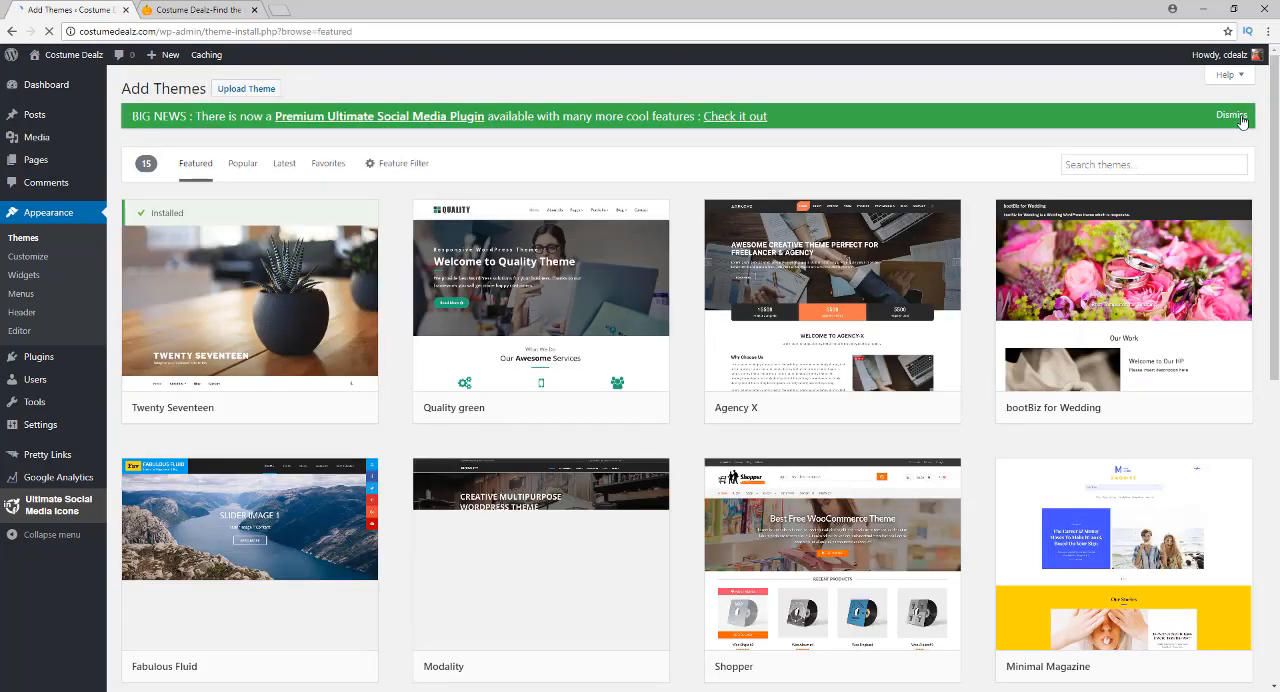
click(1238, 116)
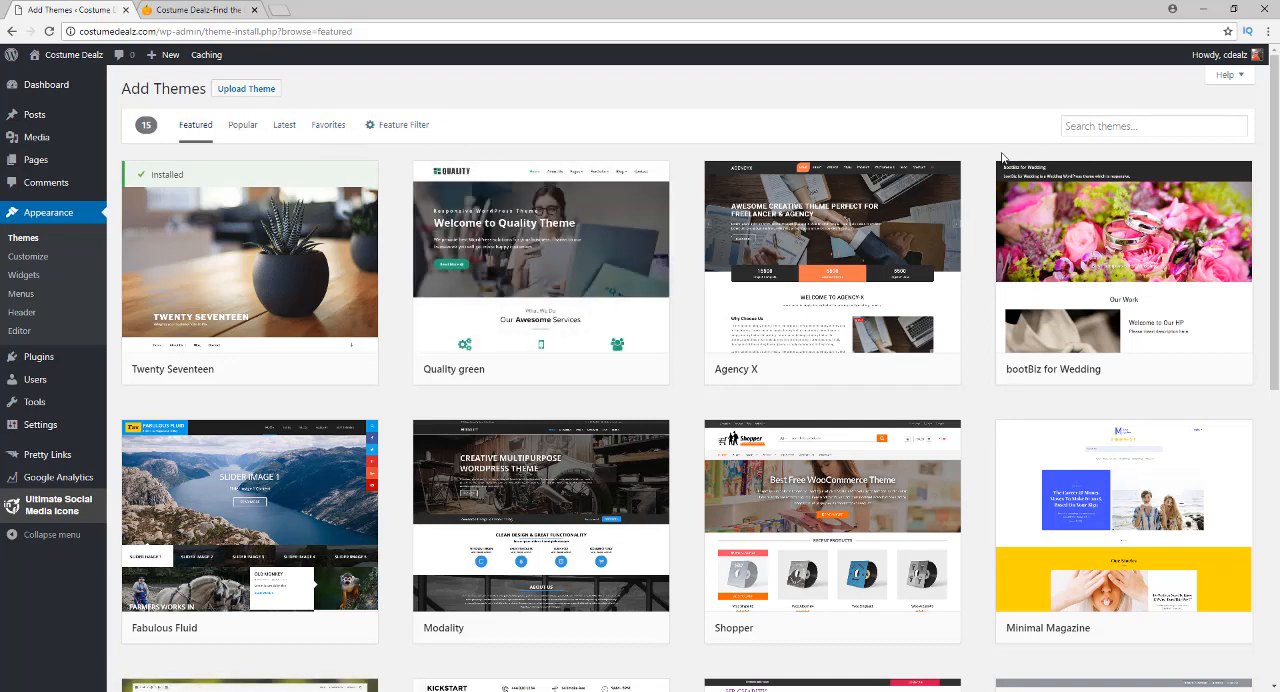
Search the new themes for "halloween", and install and activate the Halloween theme
click(415, 128)
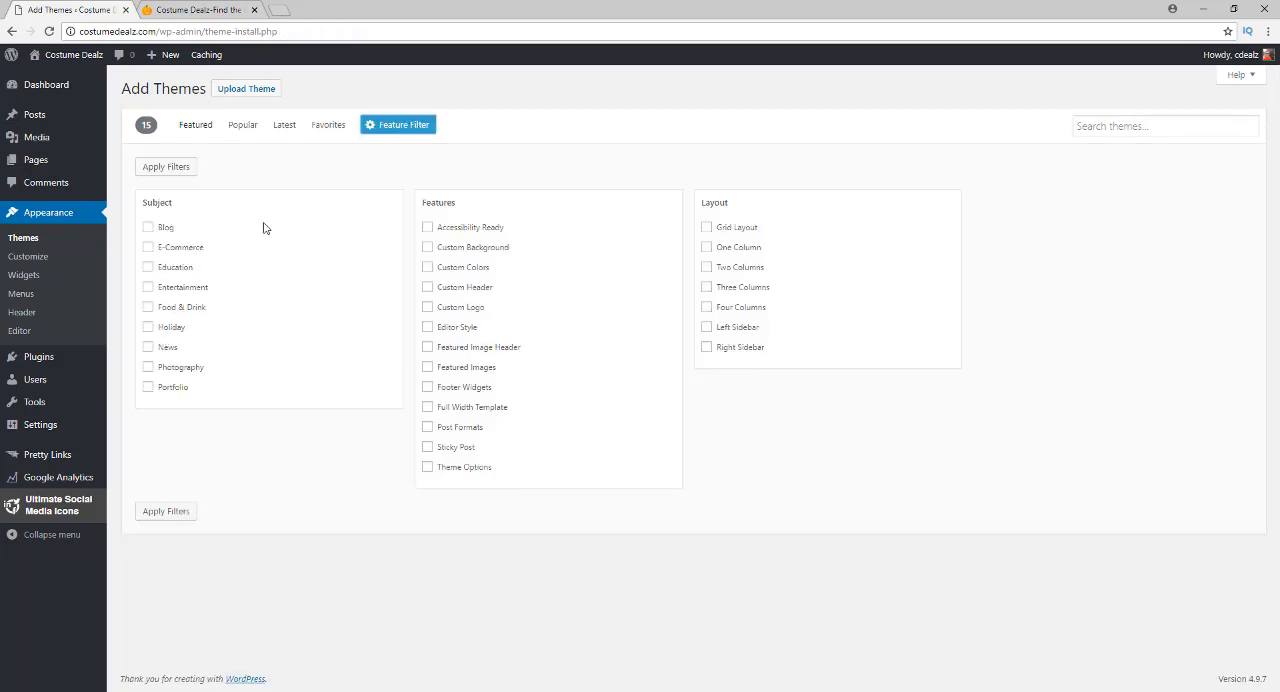
click(397, 131)
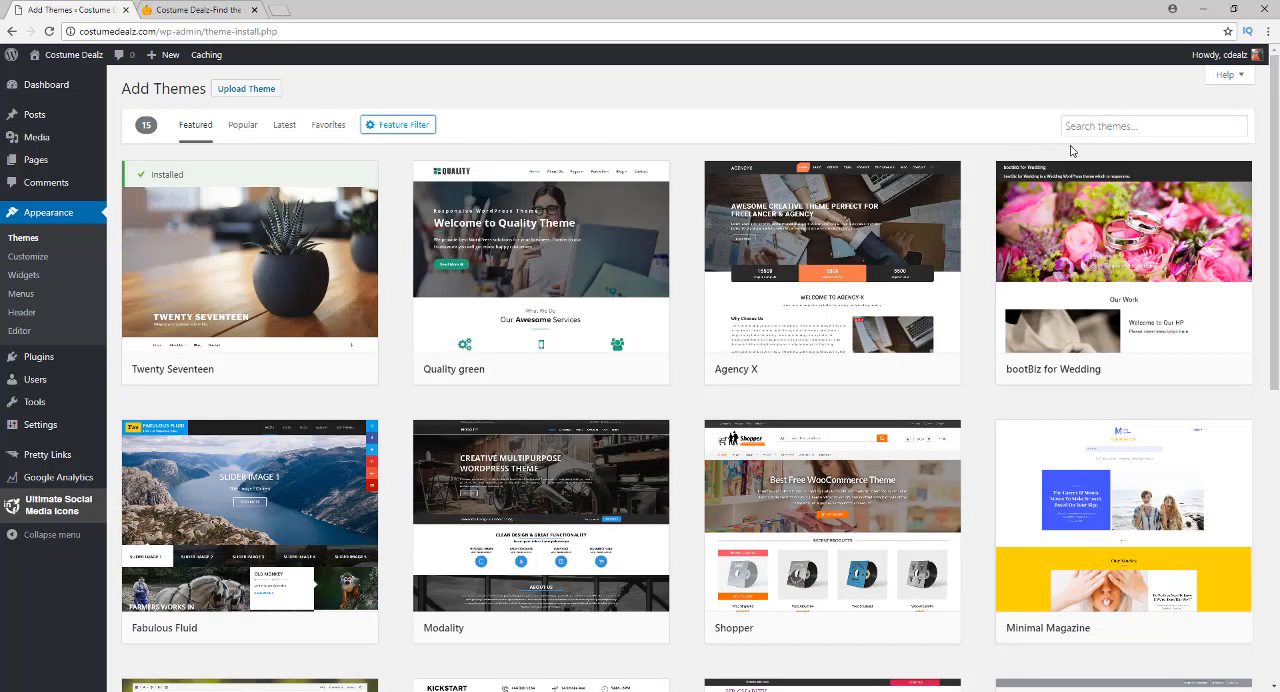
click(1105, 127)
text(hal)
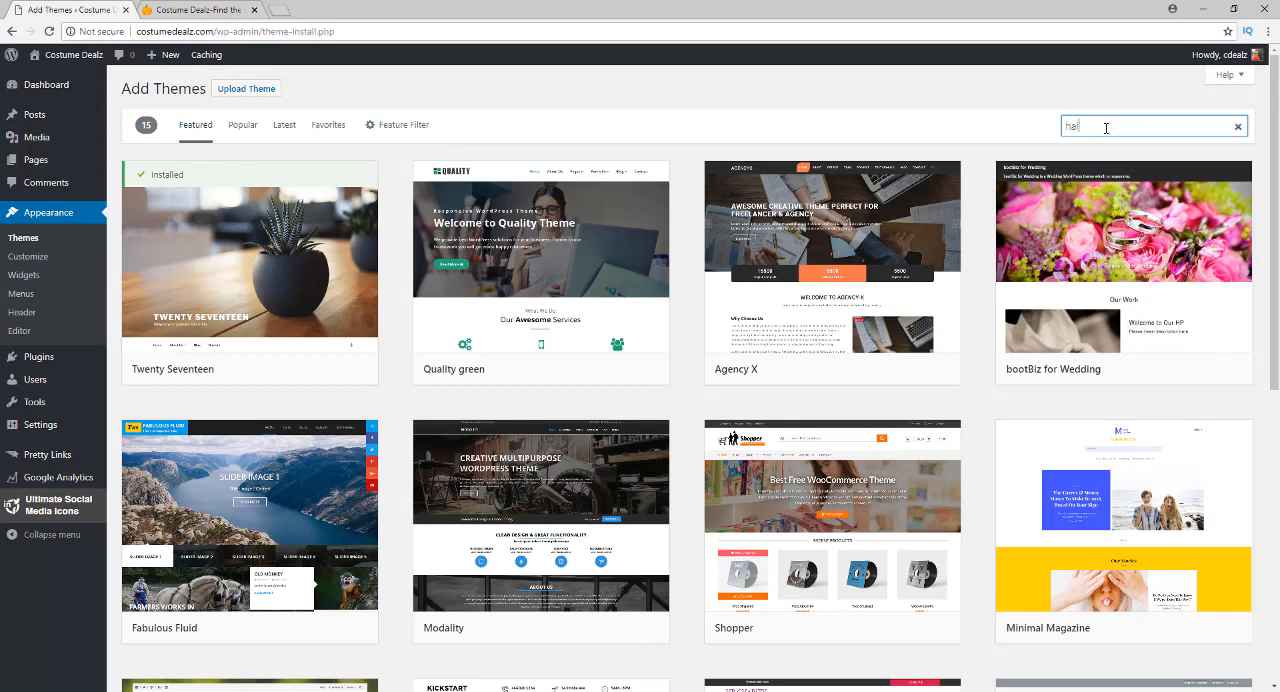
text(loween)
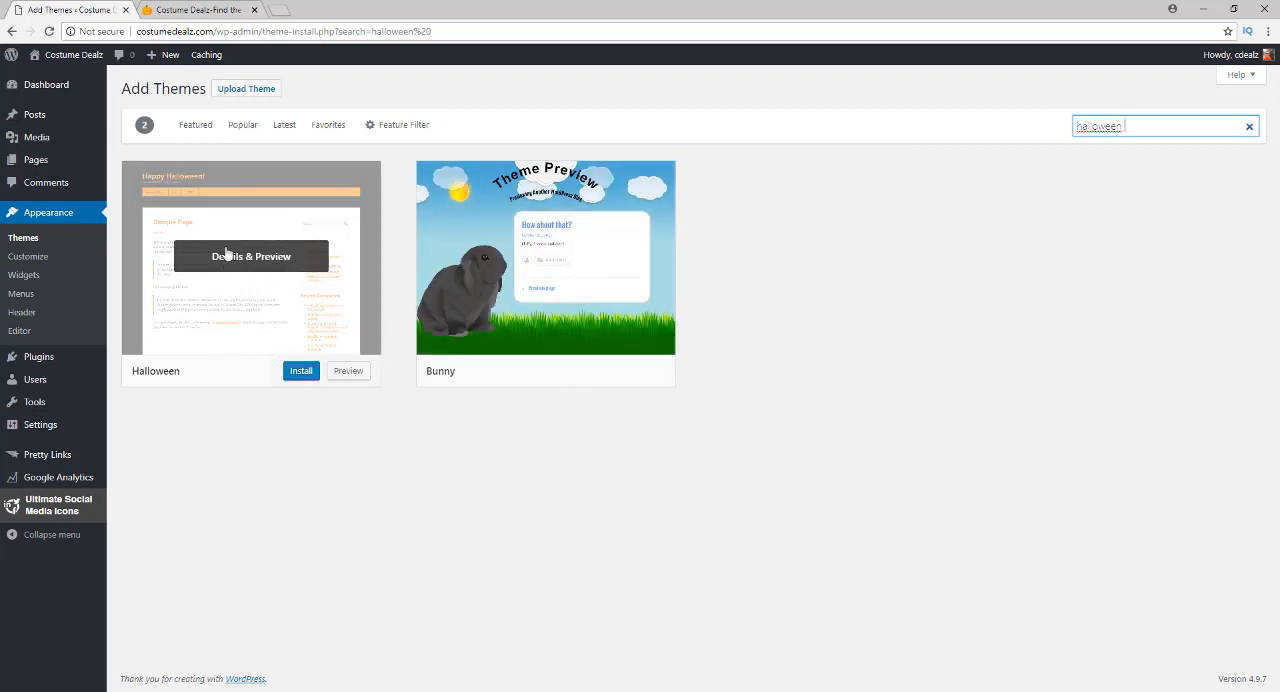
click(297, 376)
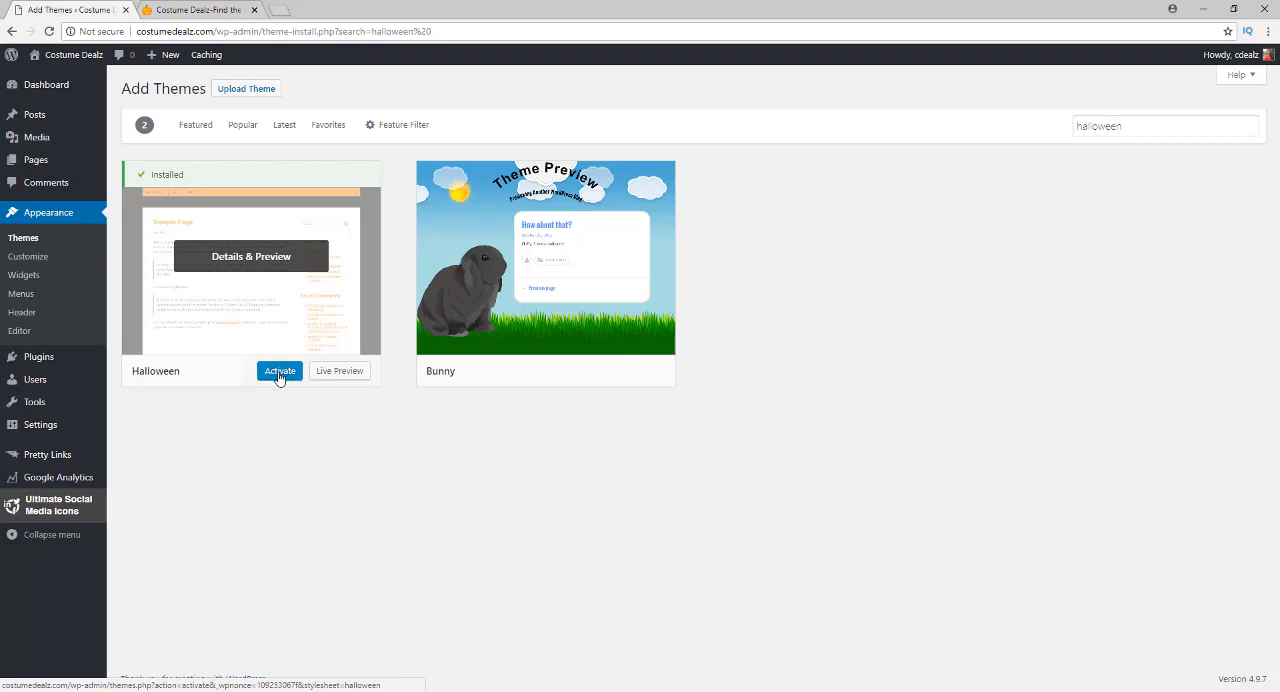
click(280, 377)
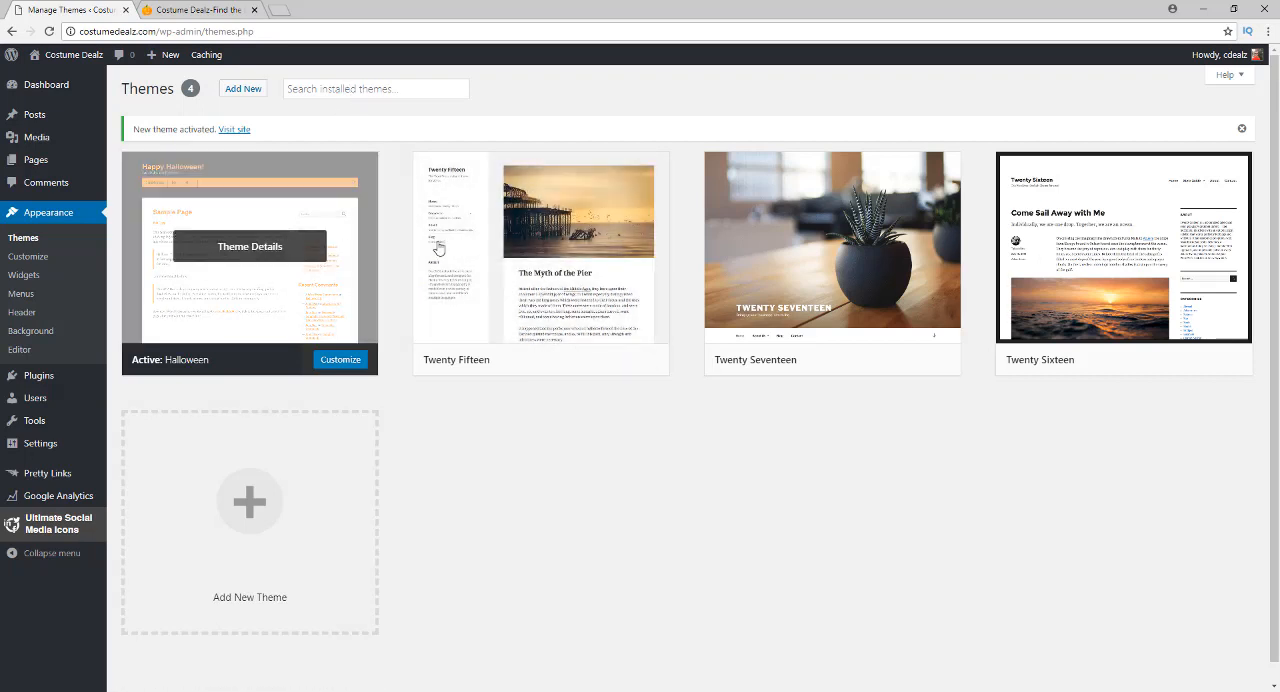
Visit the Costume Dealz front page to check how the activated theme looks, and return to the theme management page
click(96, 58)
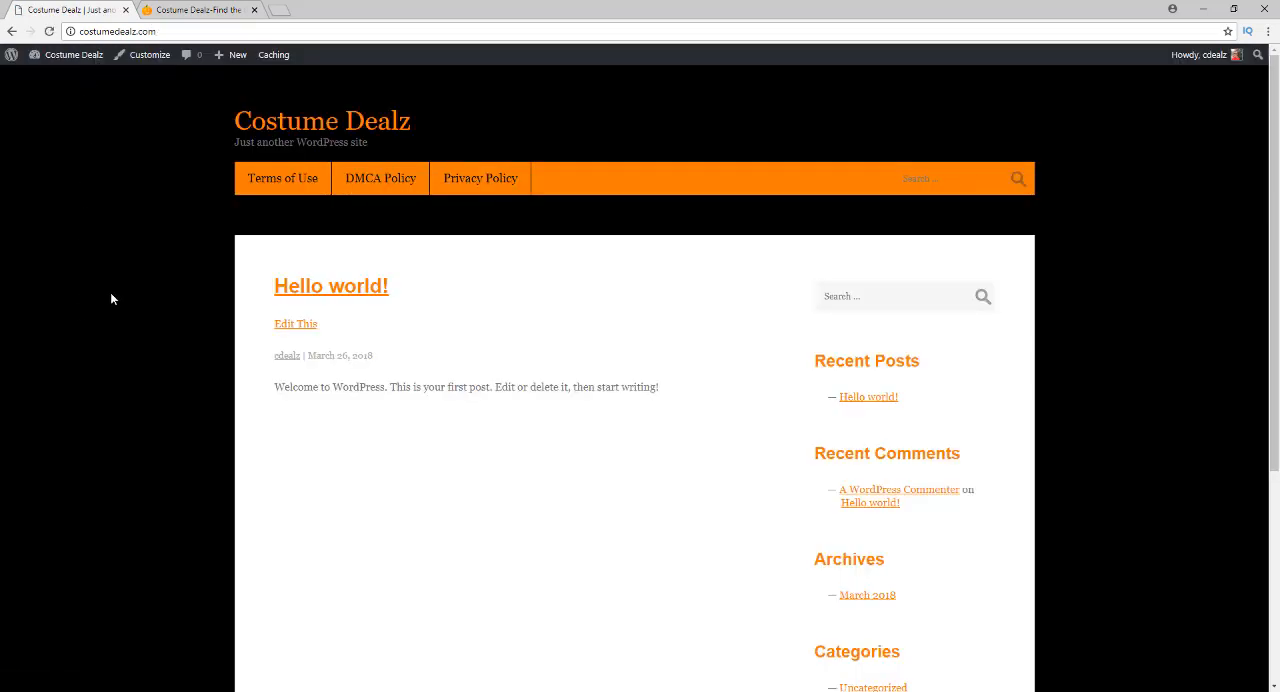
scroll(112, 293, down, 3)
scroll(112, 293, up, 4)
scroll(764, 370, down, 3)
scroll(780, 469, up, 3)
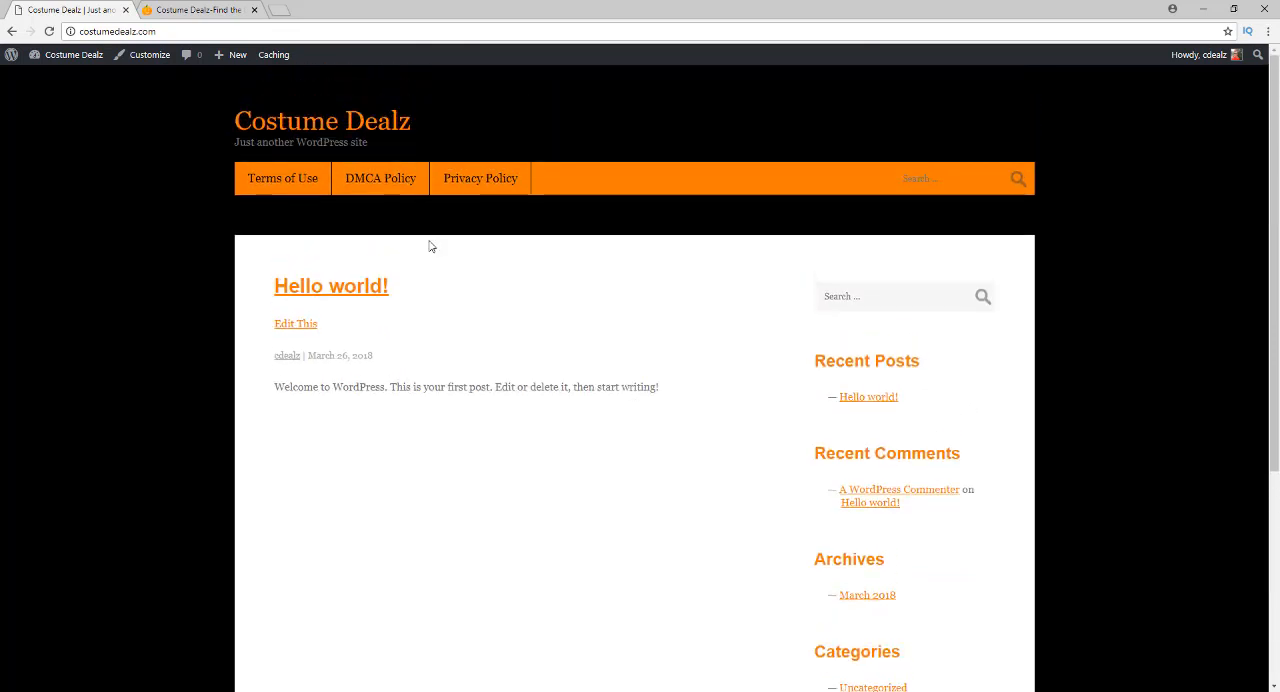
click(12, 32)
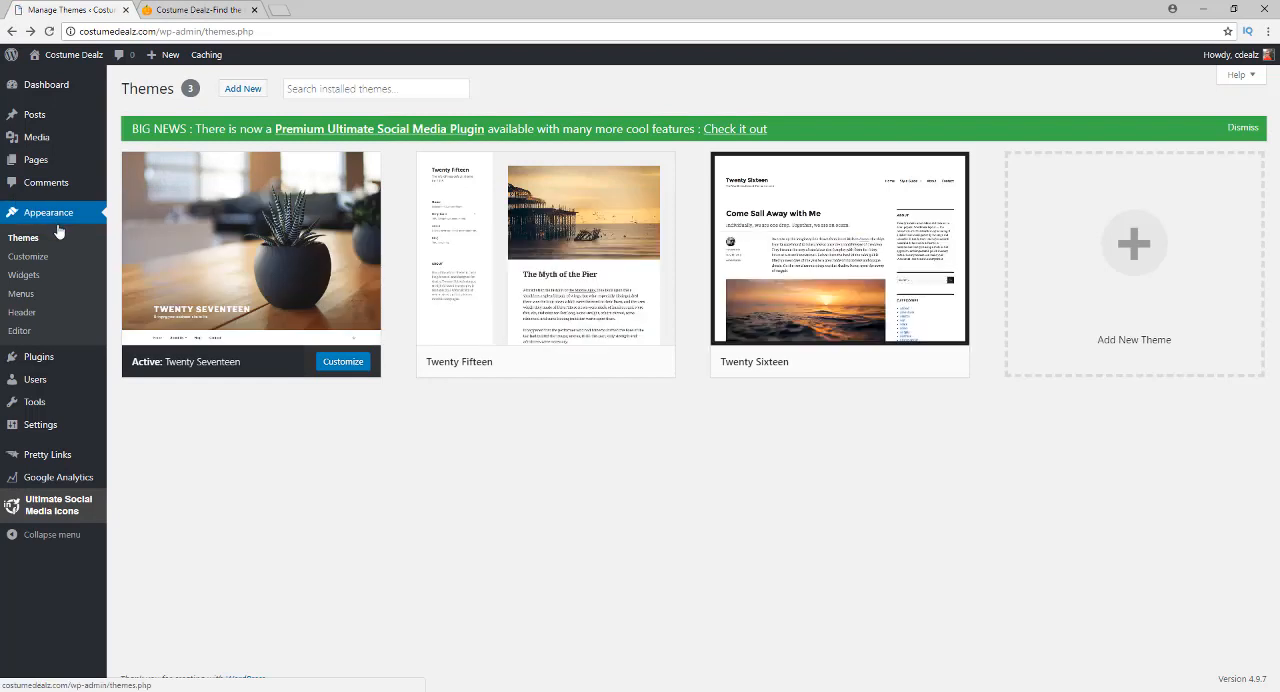
Open the widget management page and the site's front page in a separate tab, and compare the displayed sidebar with its listed widgets
click(18, 276)
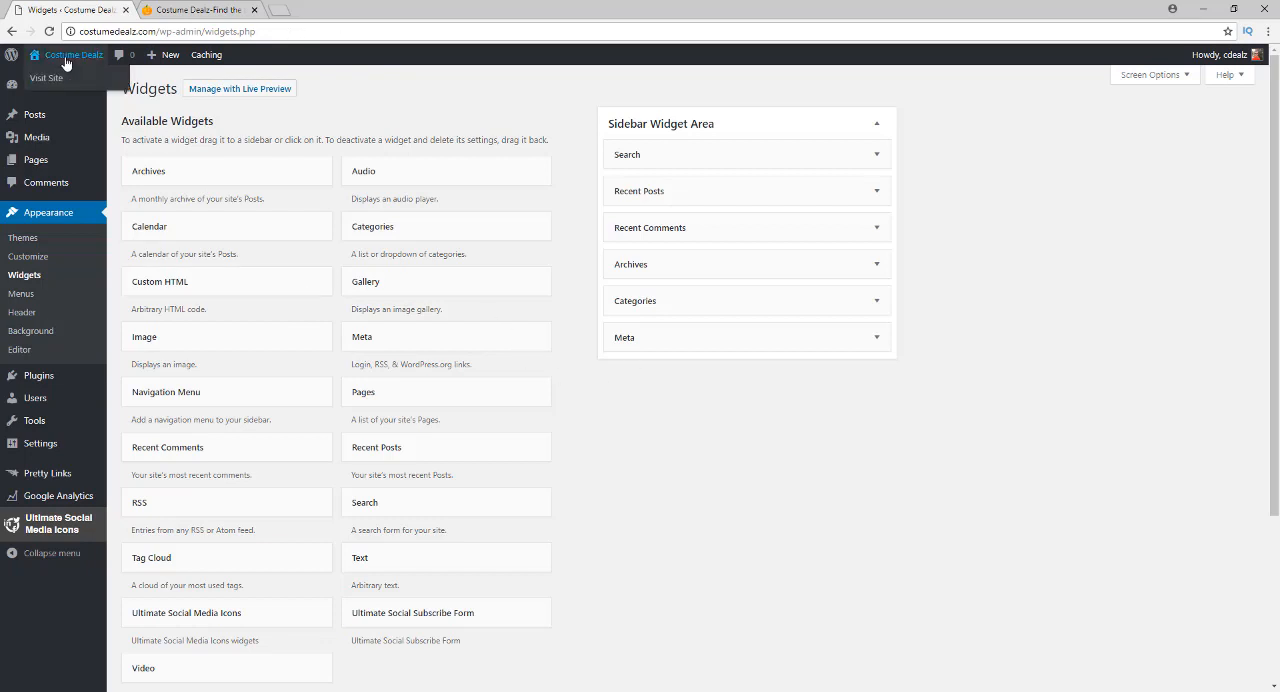
right_click(96, 52)
click(130, 66)
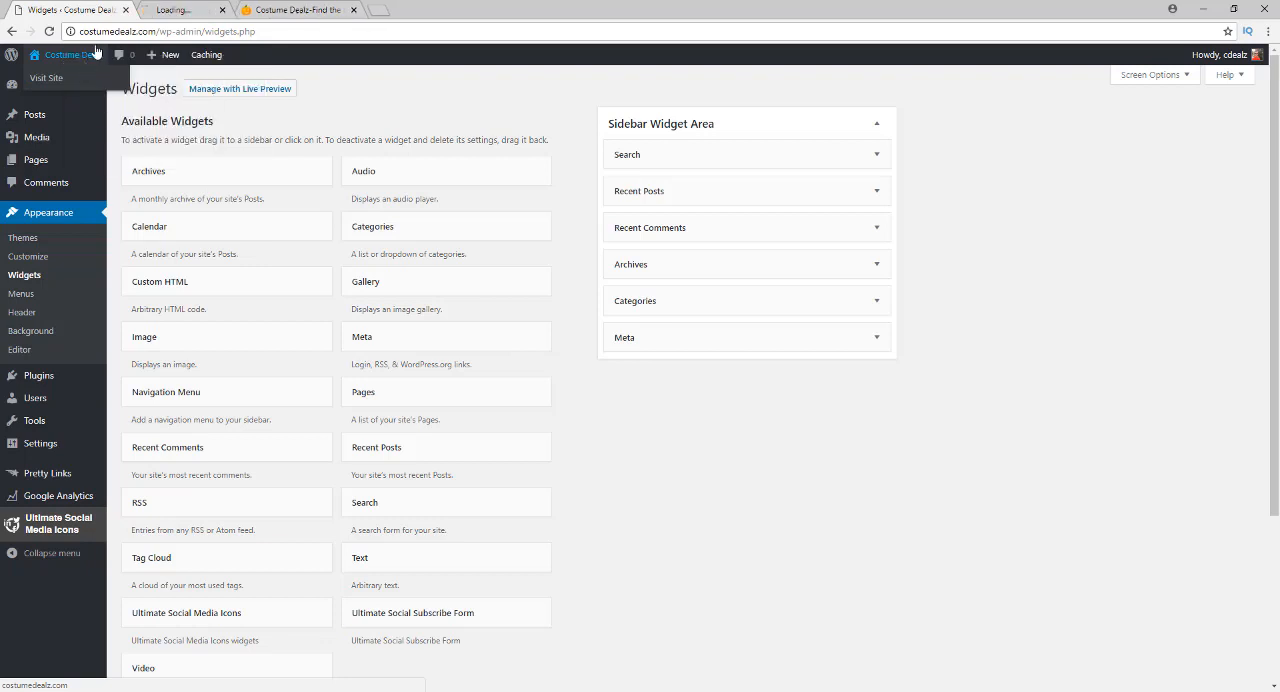
click(194, 9)
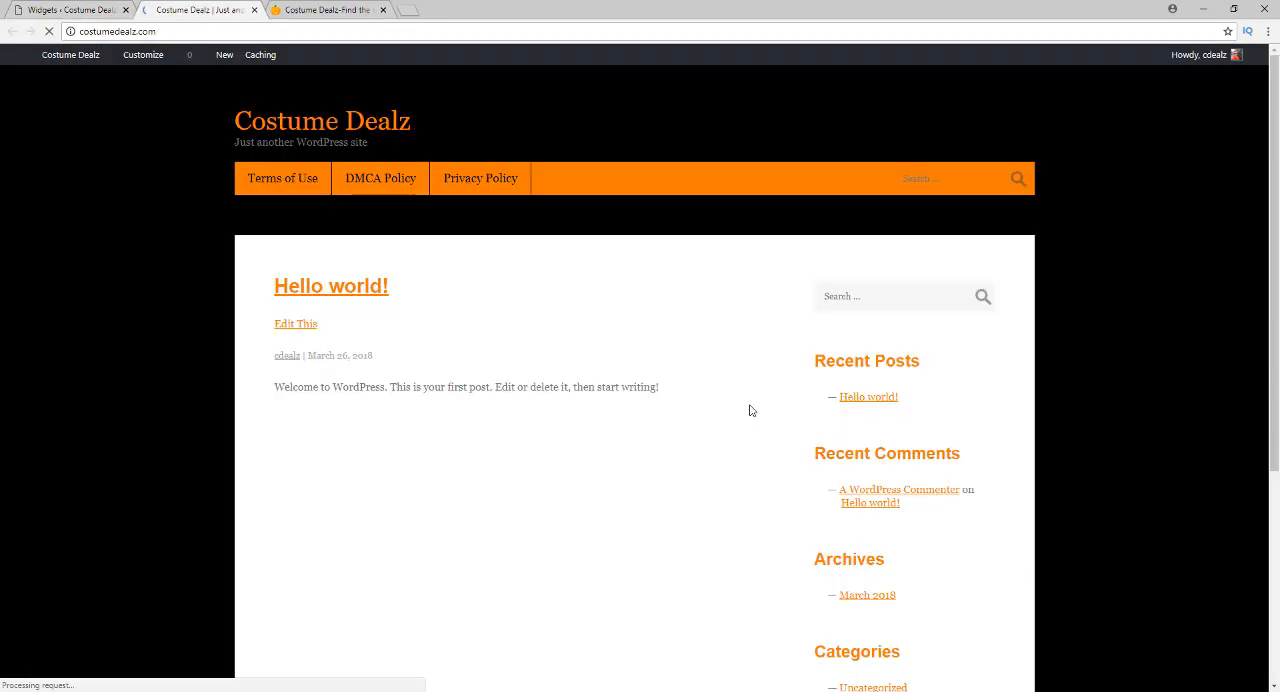
scroll(894, 449, down, 1)
scroll(894, 449, down, 3)
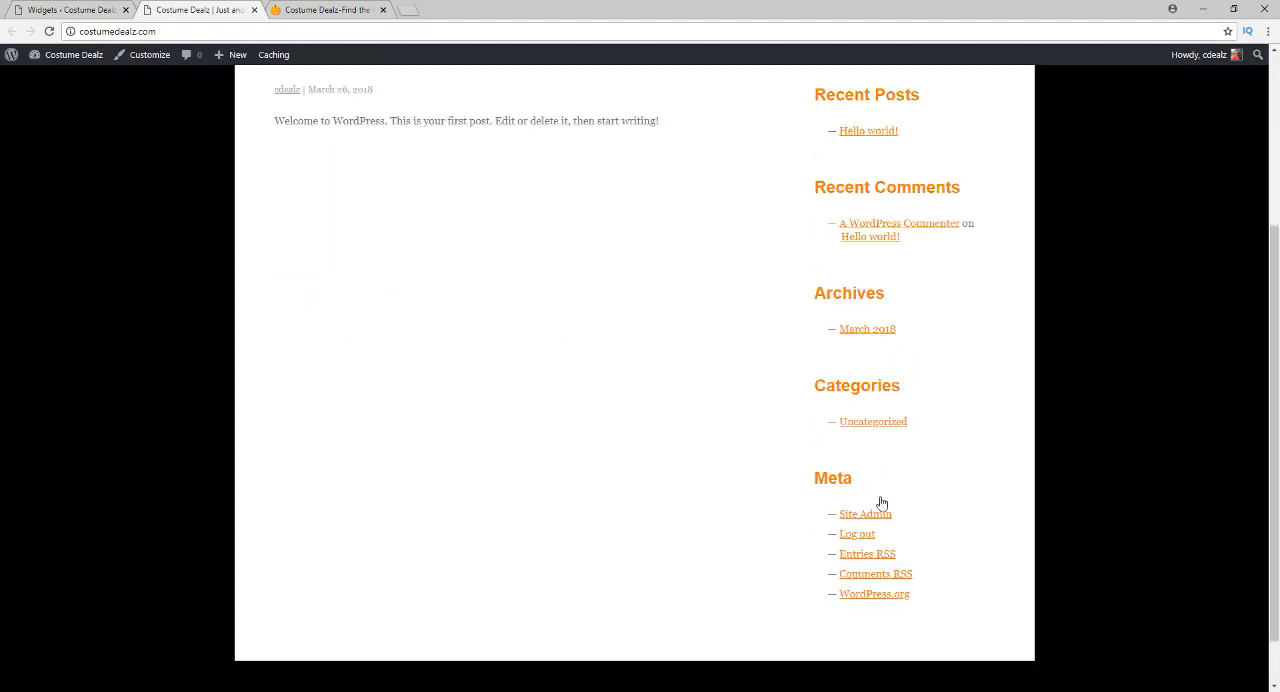
click(70, 9)
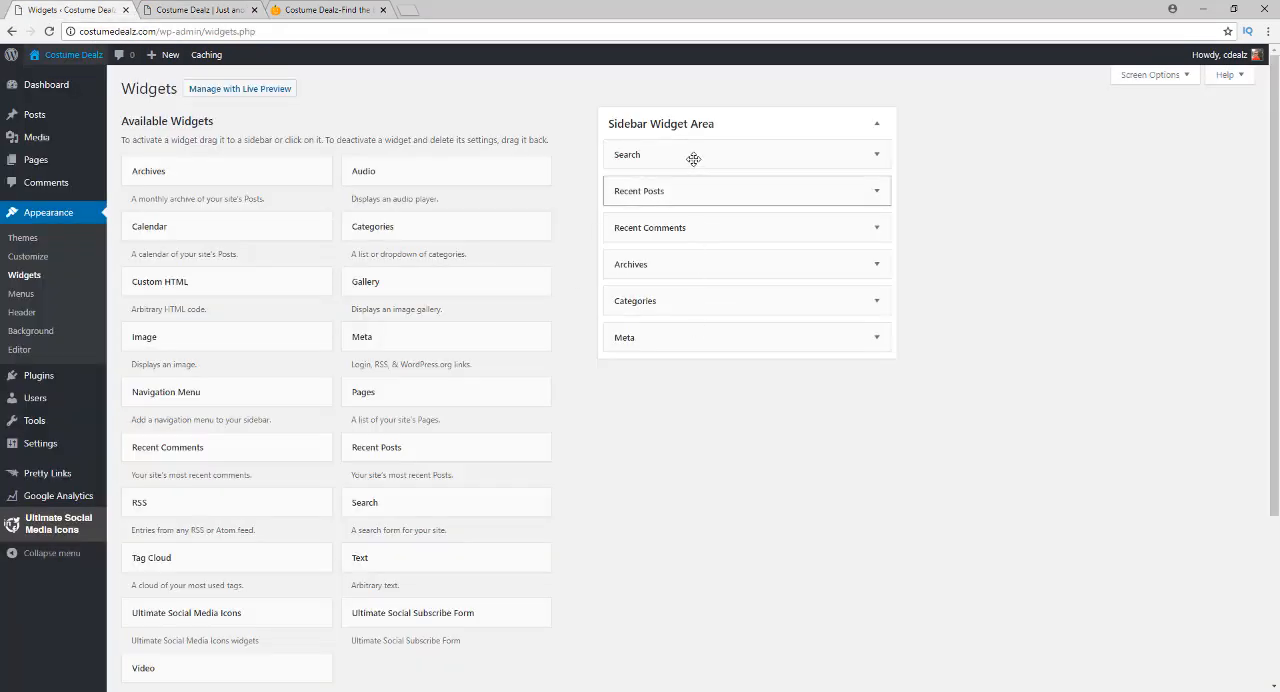
click(152, 9)
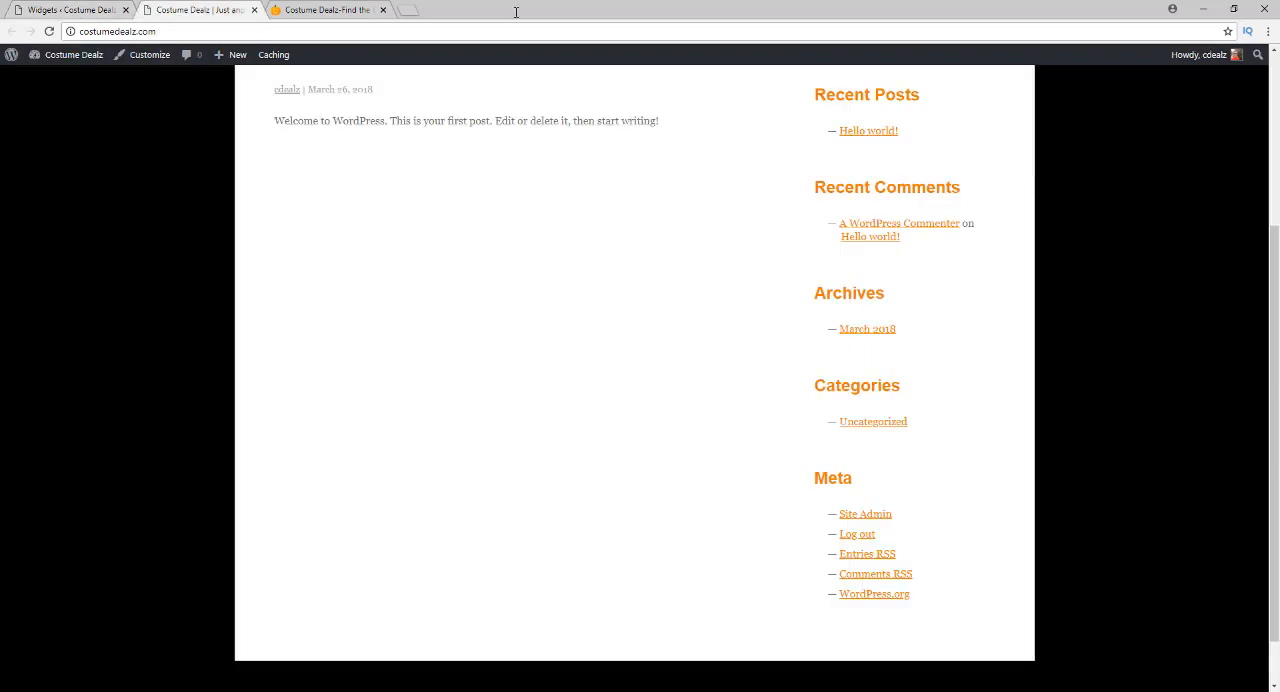
click(72, 10)
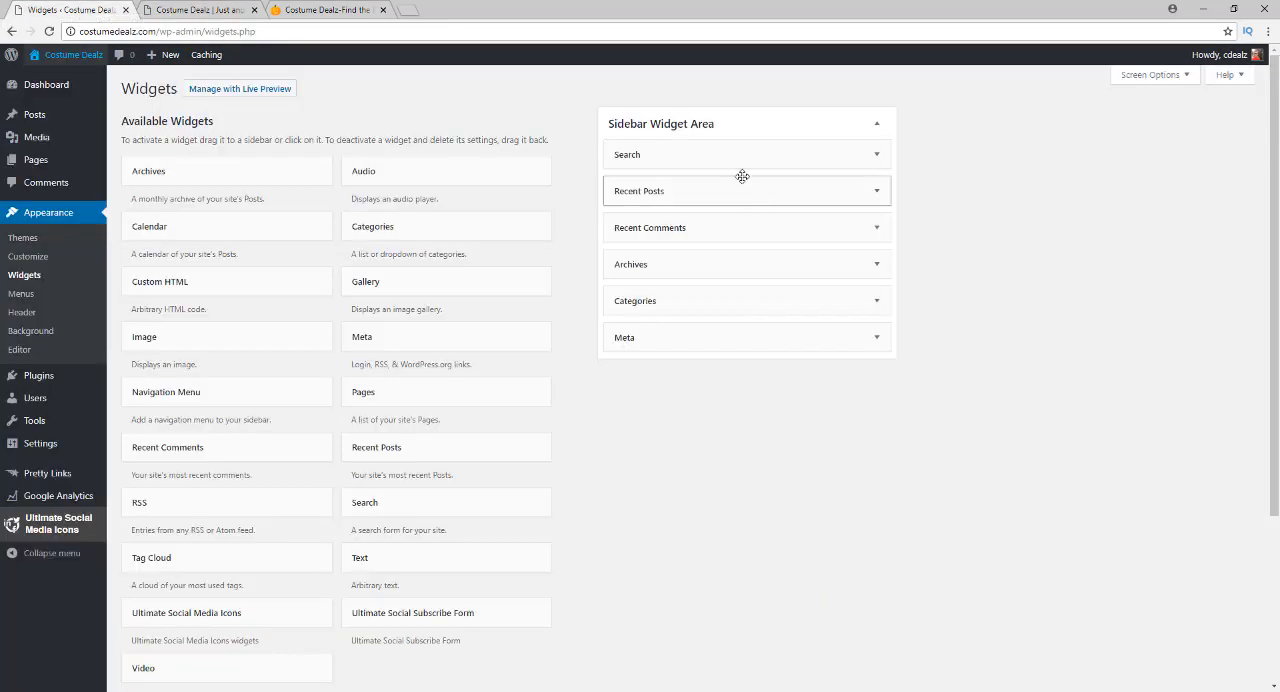
Delete the Recent Comments, Archives, Categories and Meta widgets from the Sidebar Widget Area, and check the sidebar on the reloaded front page
click(876, 230)
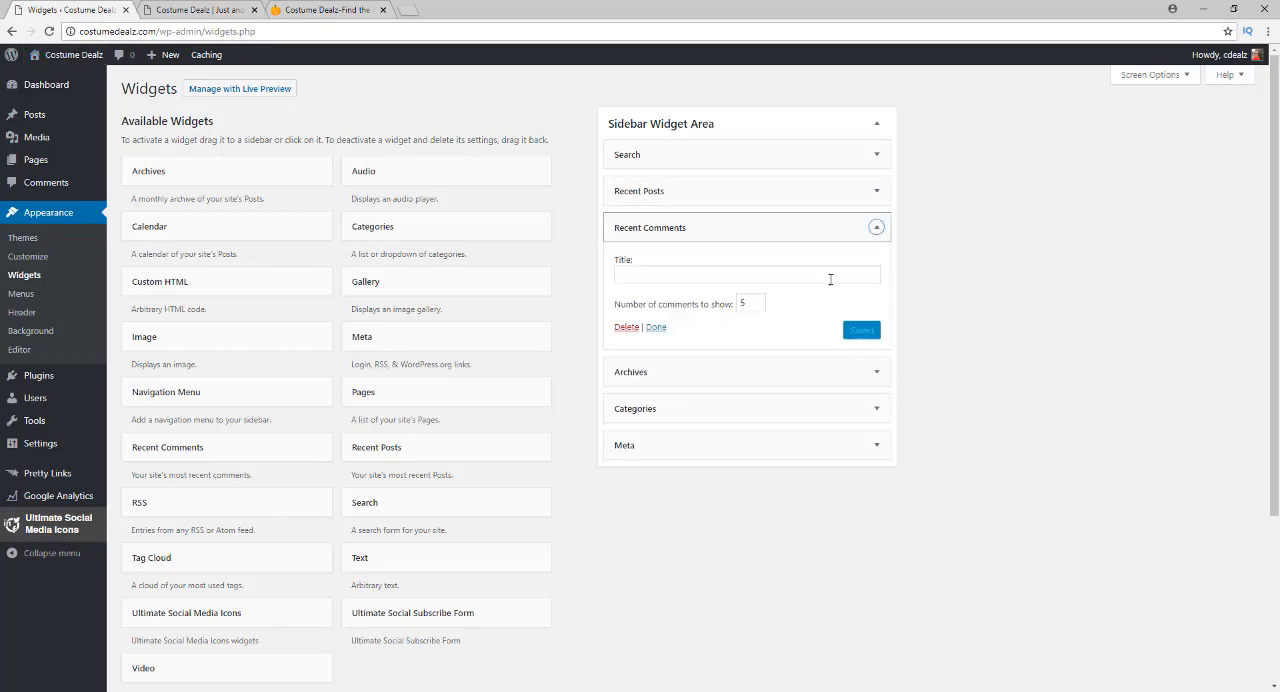
click(626, 328)
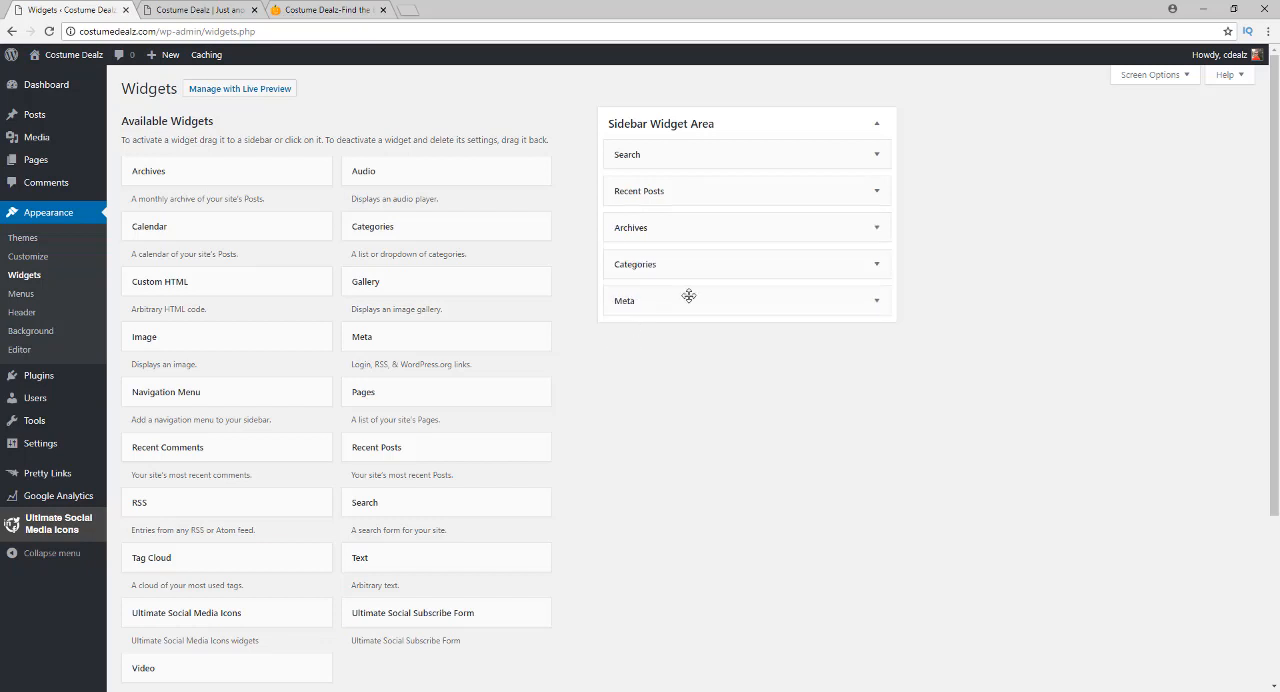
click(877, 229)
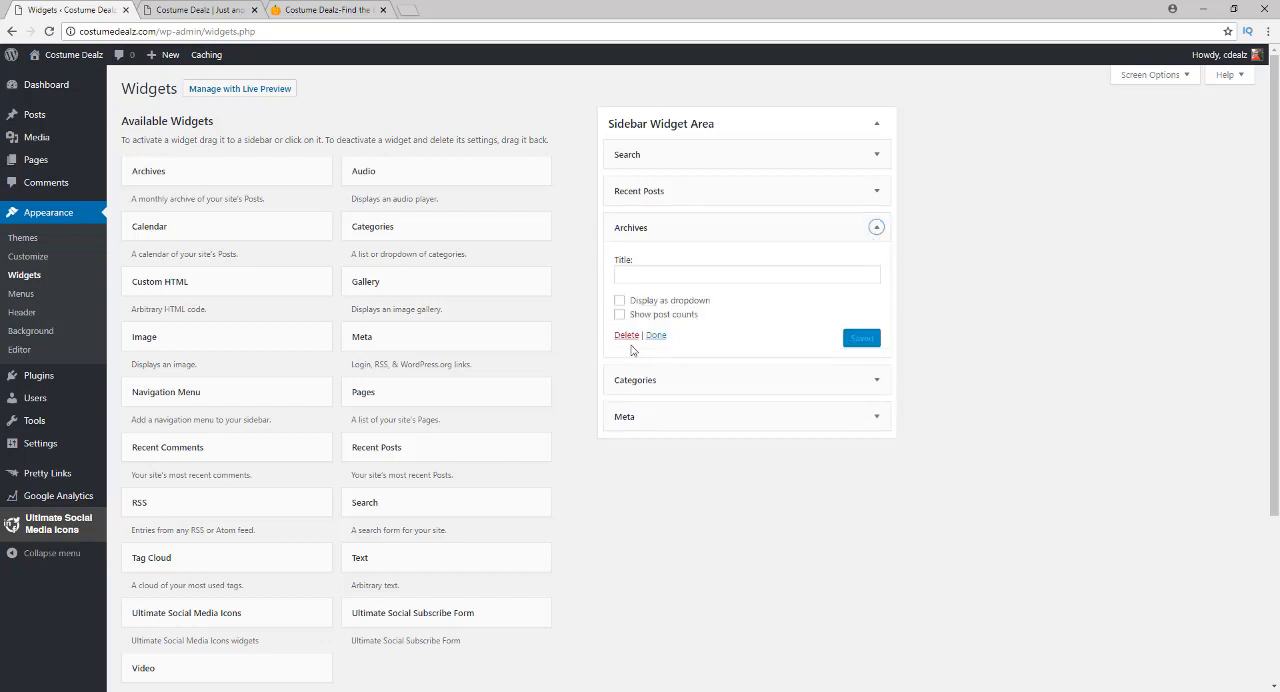
click(627, 336)
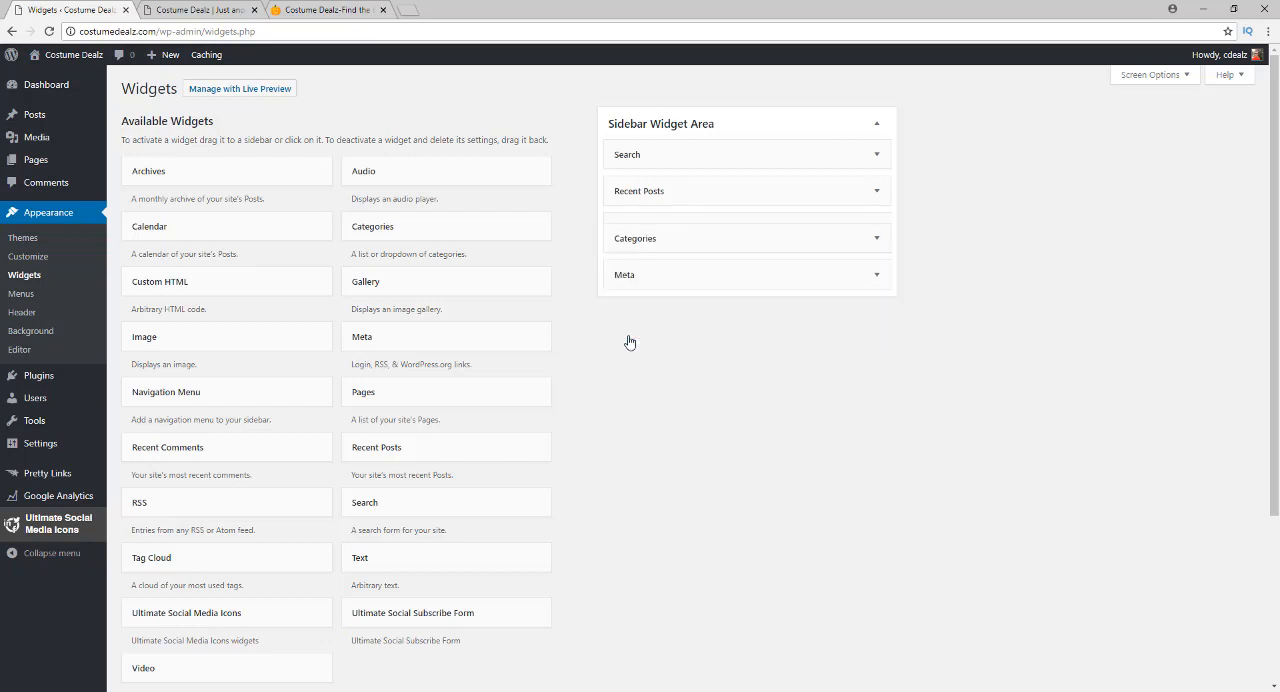
click(877, 231)
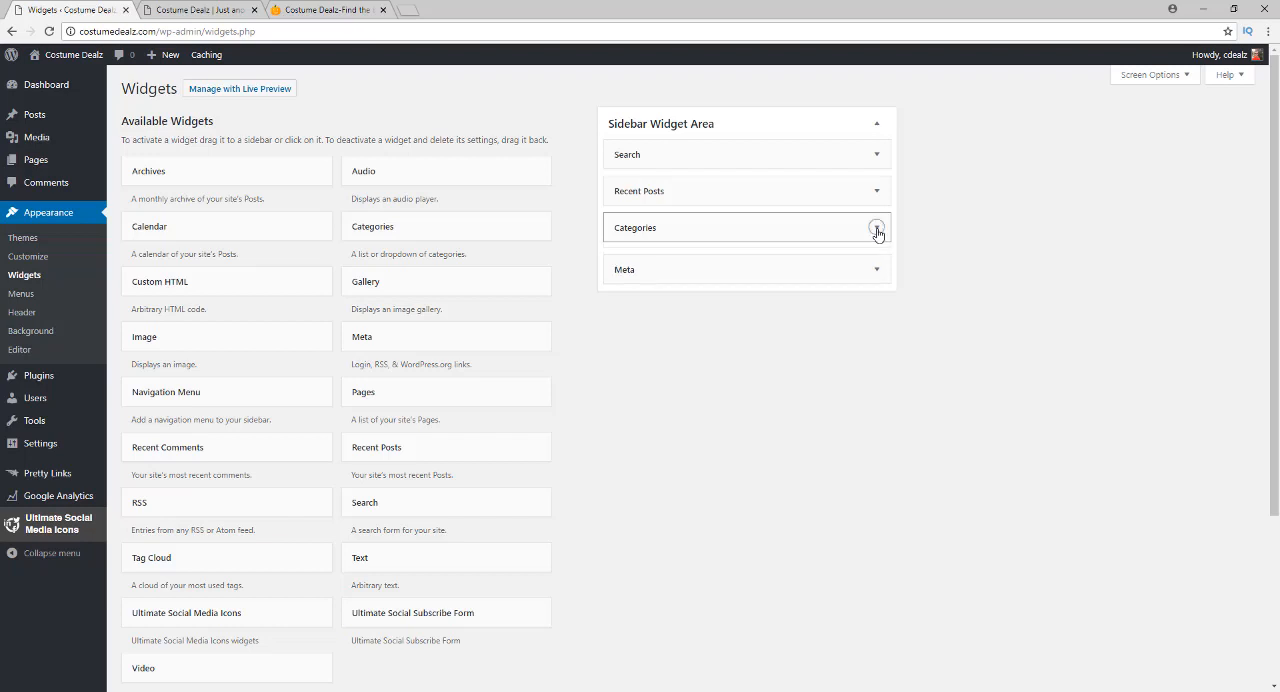
click(627, 349)
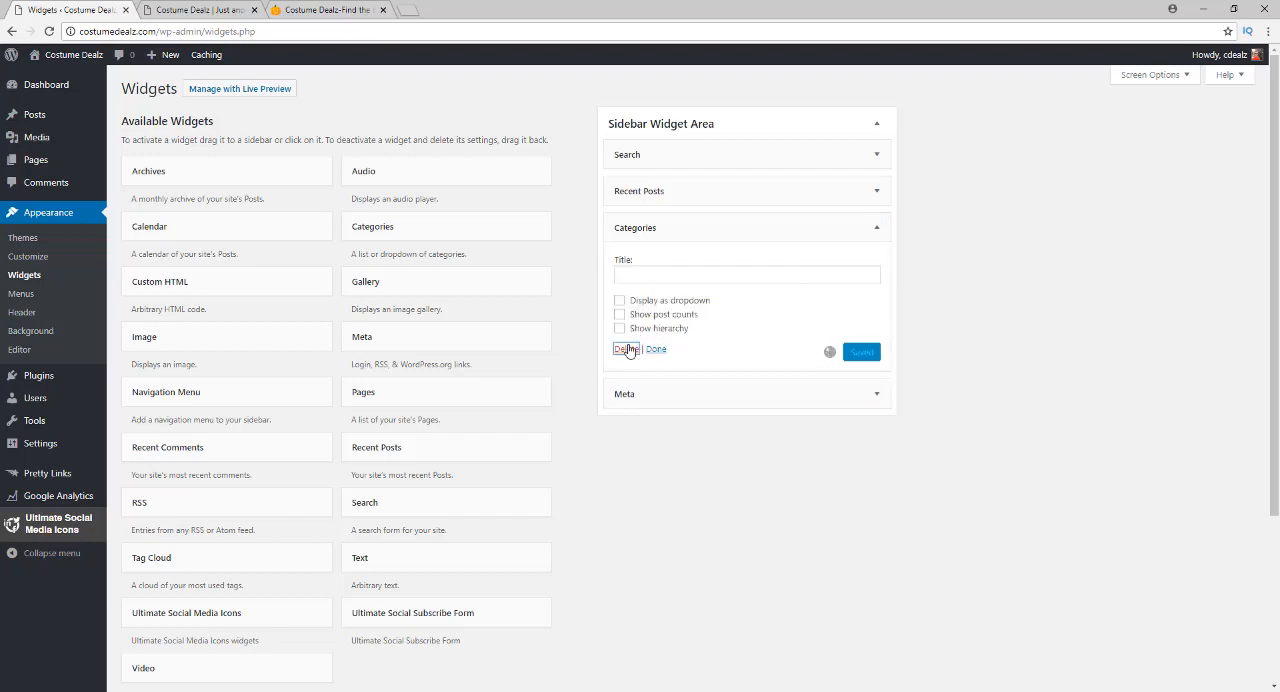
click(875, 230)
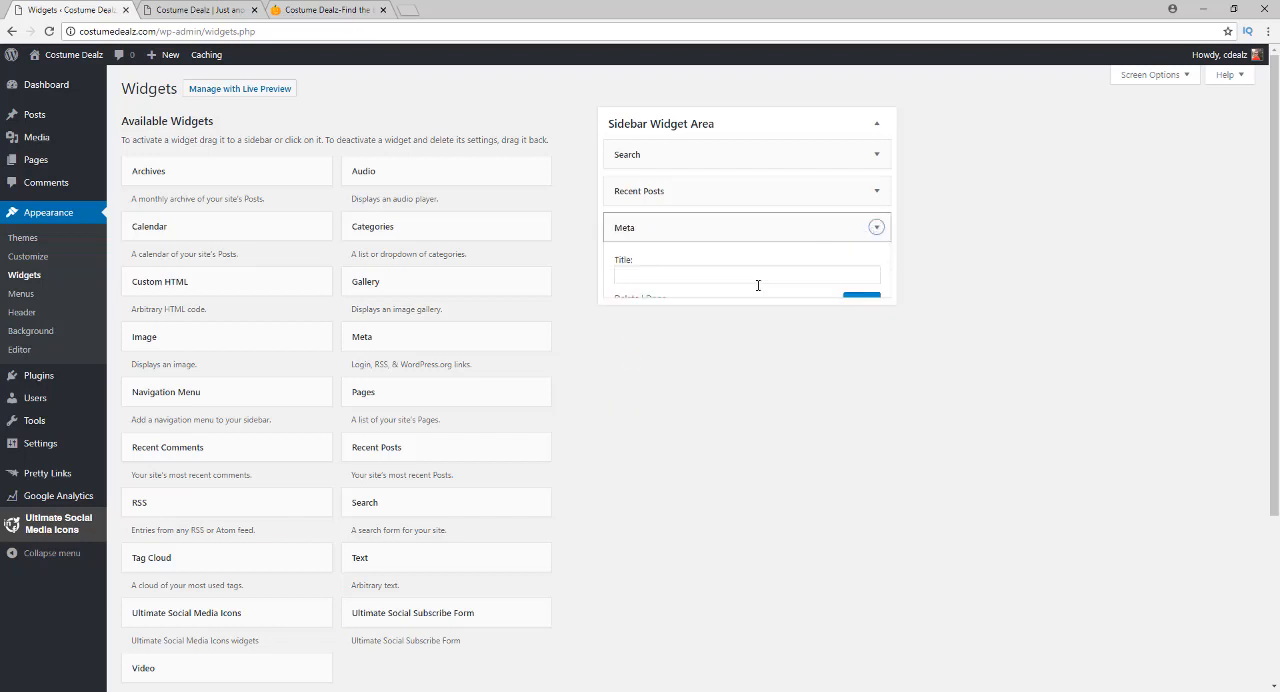
click(624, 299)
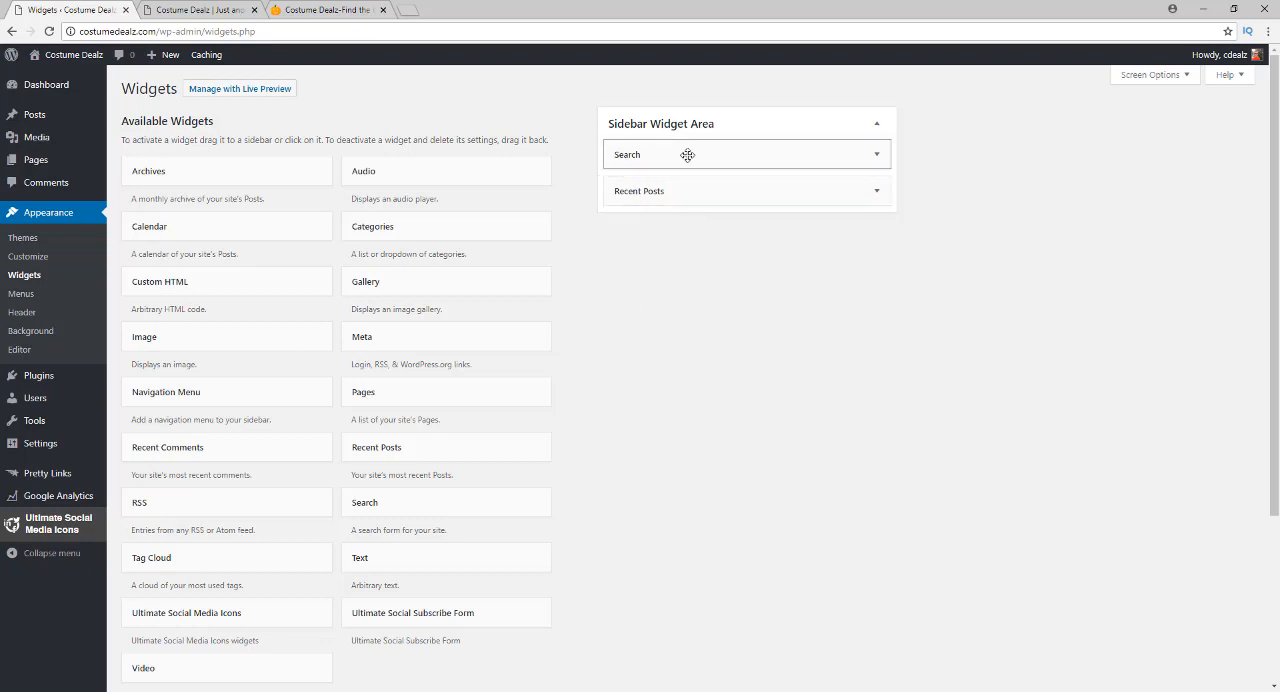
click(212, 15)
click(70, 55)
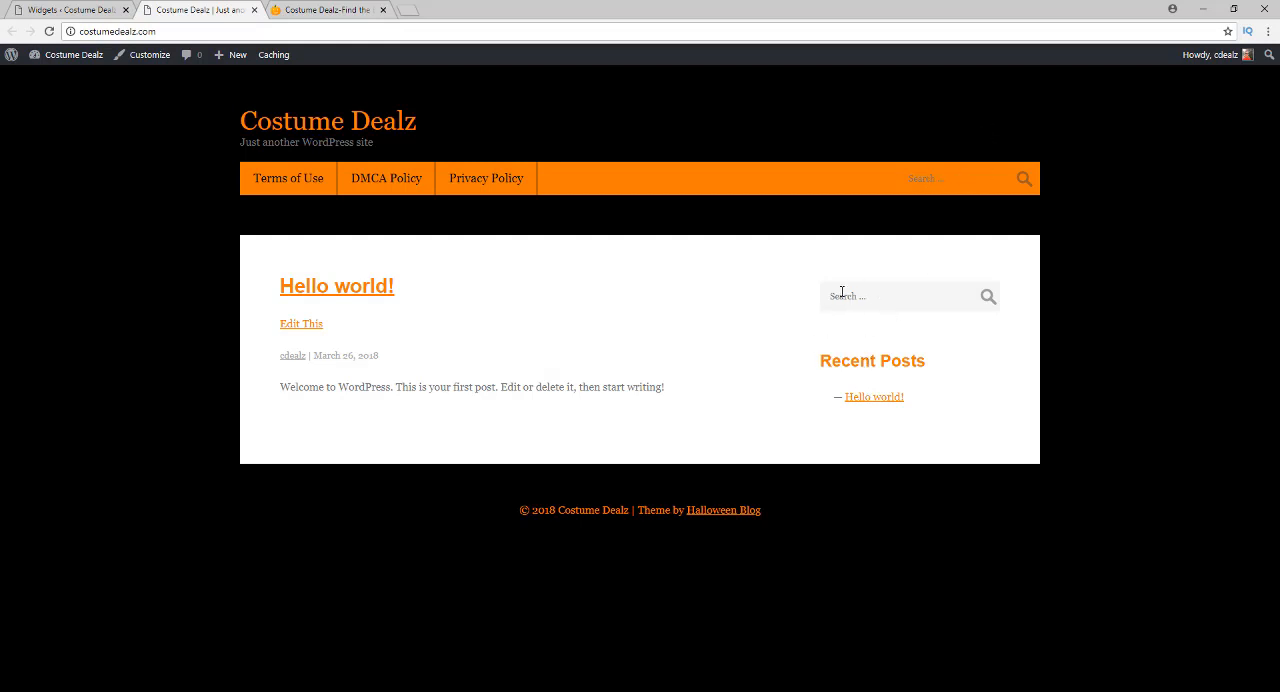
click(44, 7)
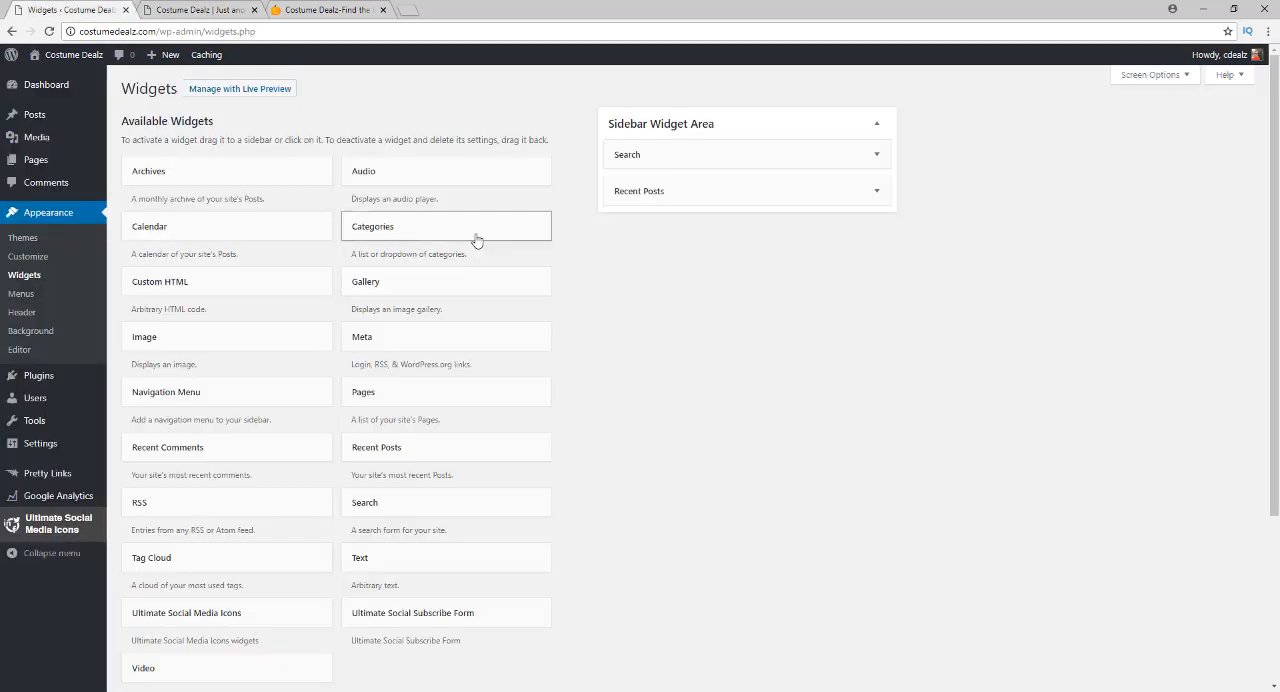
Delete the Search widget from the Sidebar Widget Area and reload the front page to check the sidebar
click(876, 155)
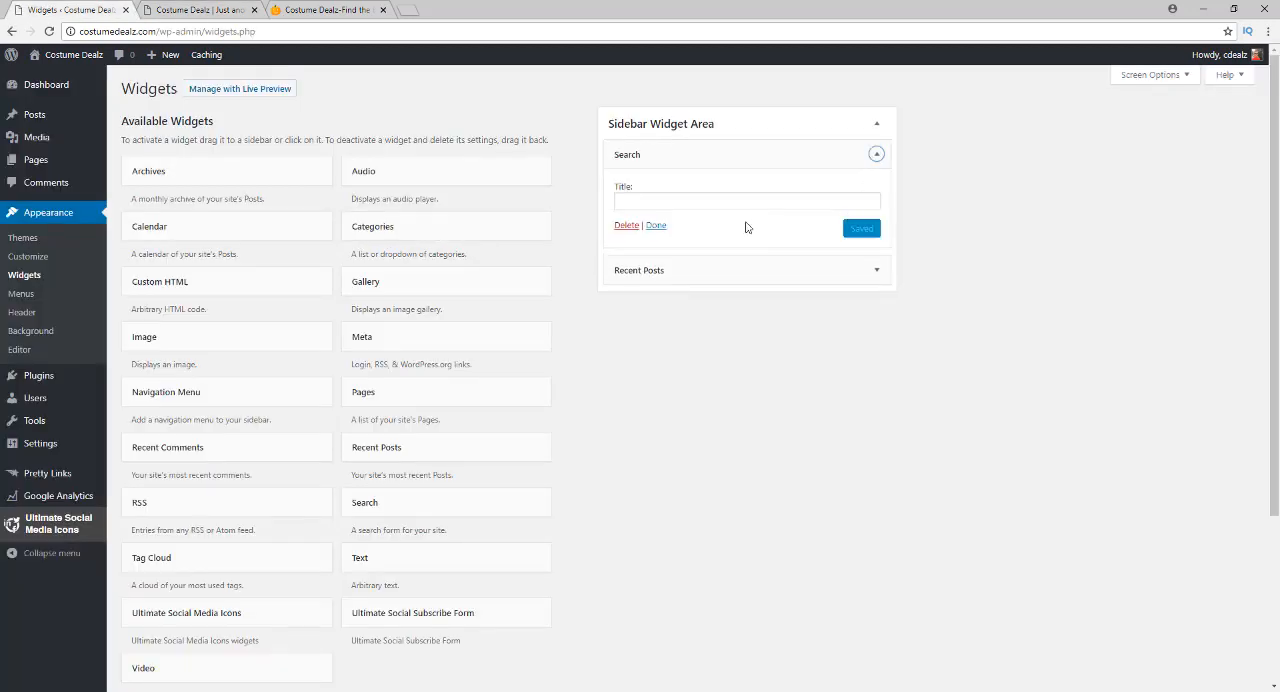
click(631, 228)
click(190, 12)
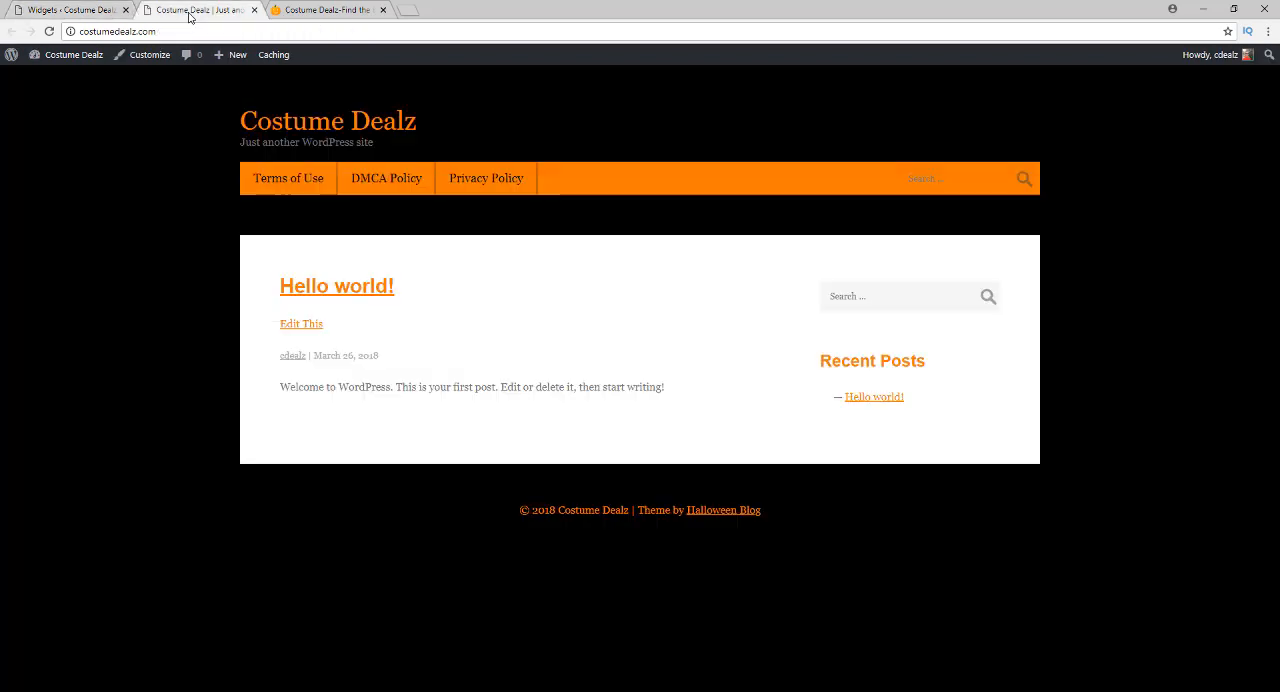
click(49, 31)
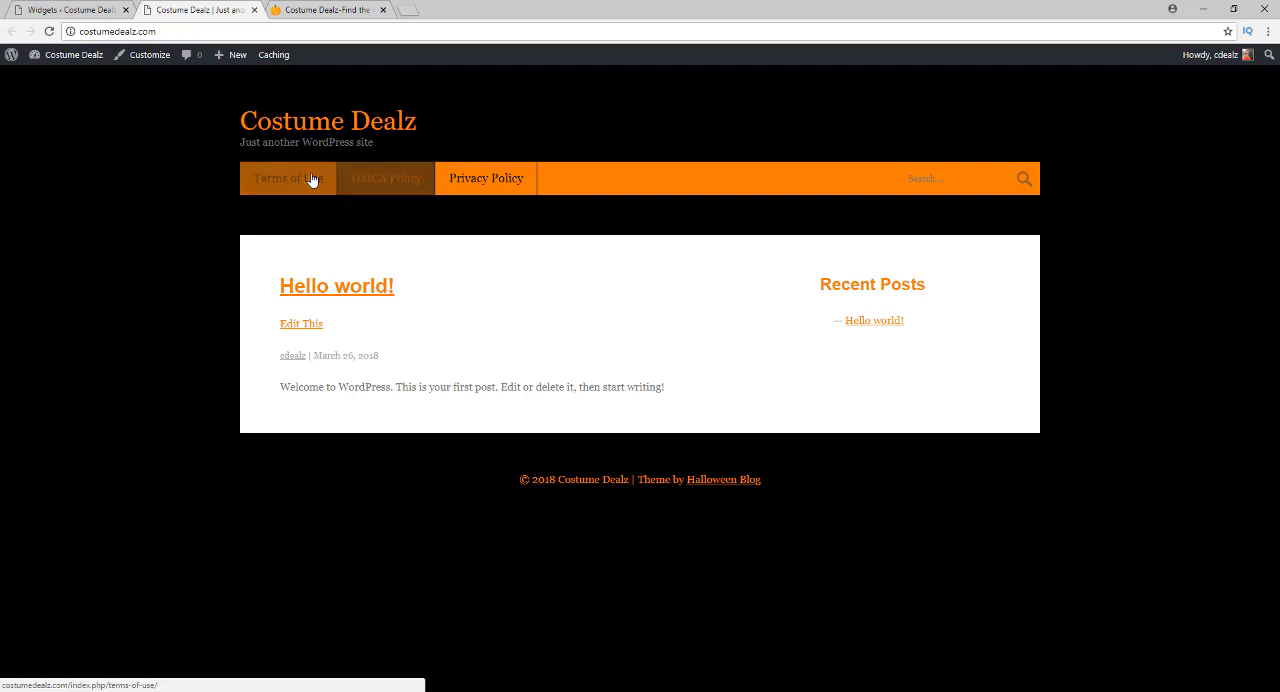
click(70, 10)
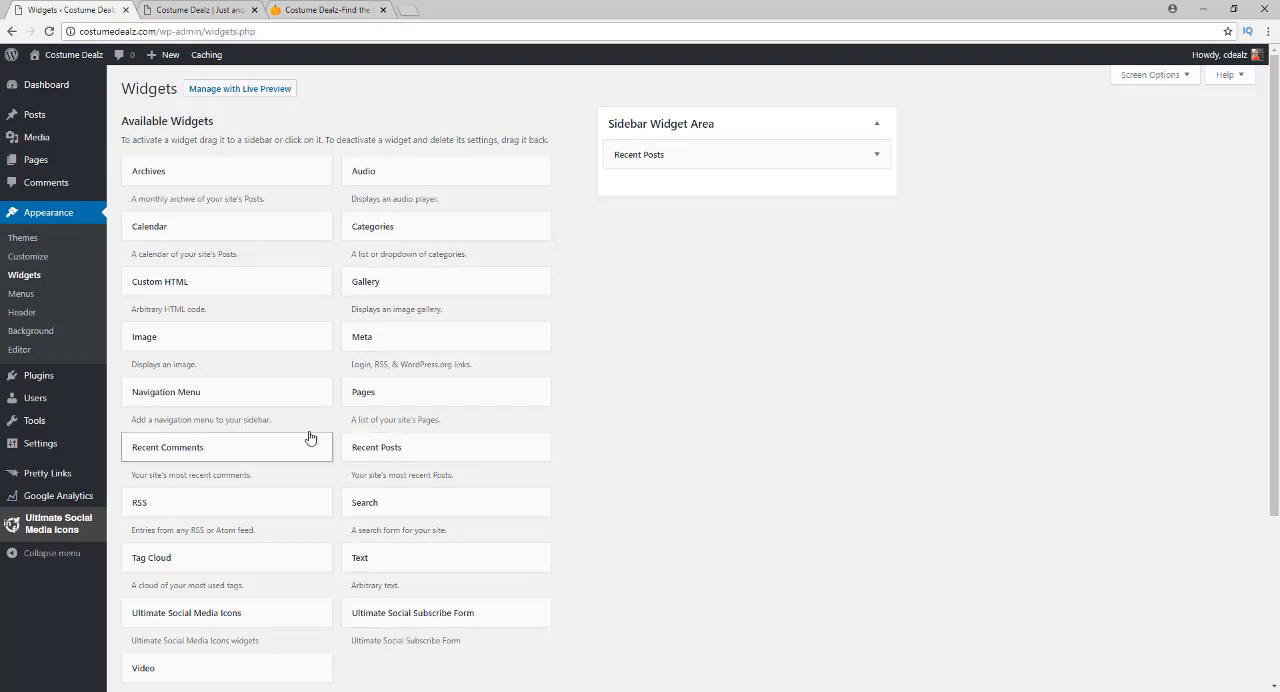
Add a Navigation Menu widget using the Footer menu below Recent Posts in the sidebar, save it, and check it on the front page
drag(192, 392, 706, 195)
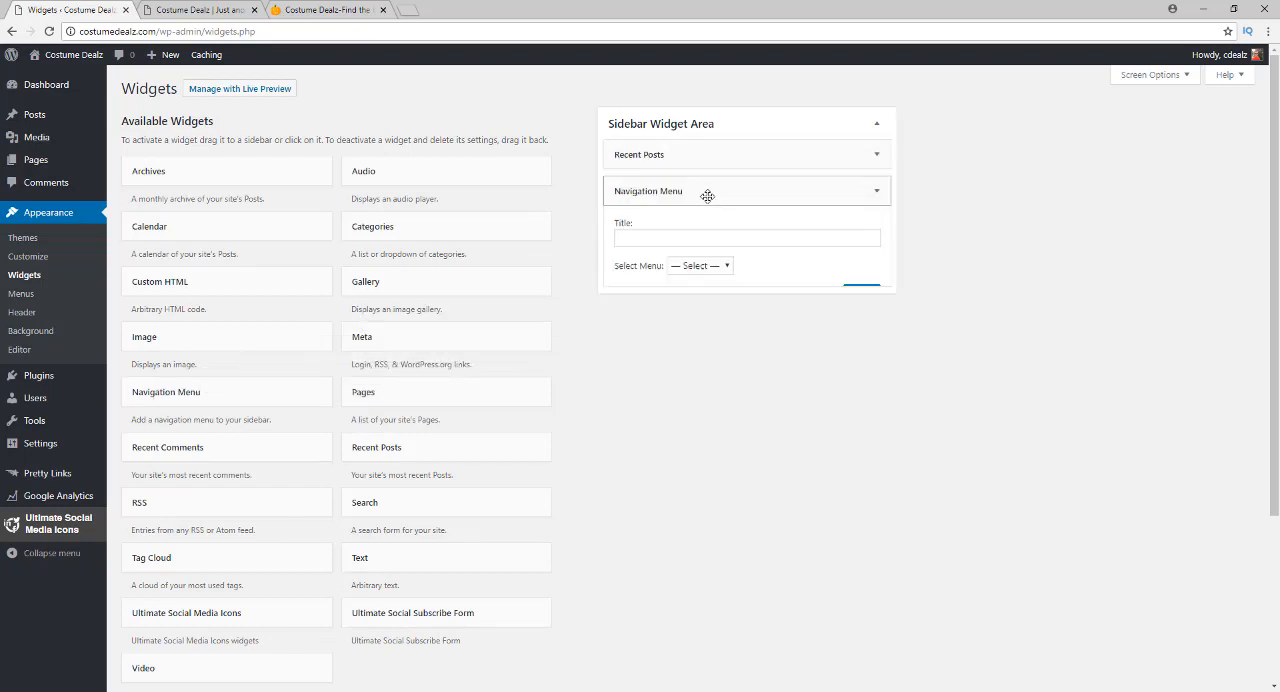
click(687, 267)
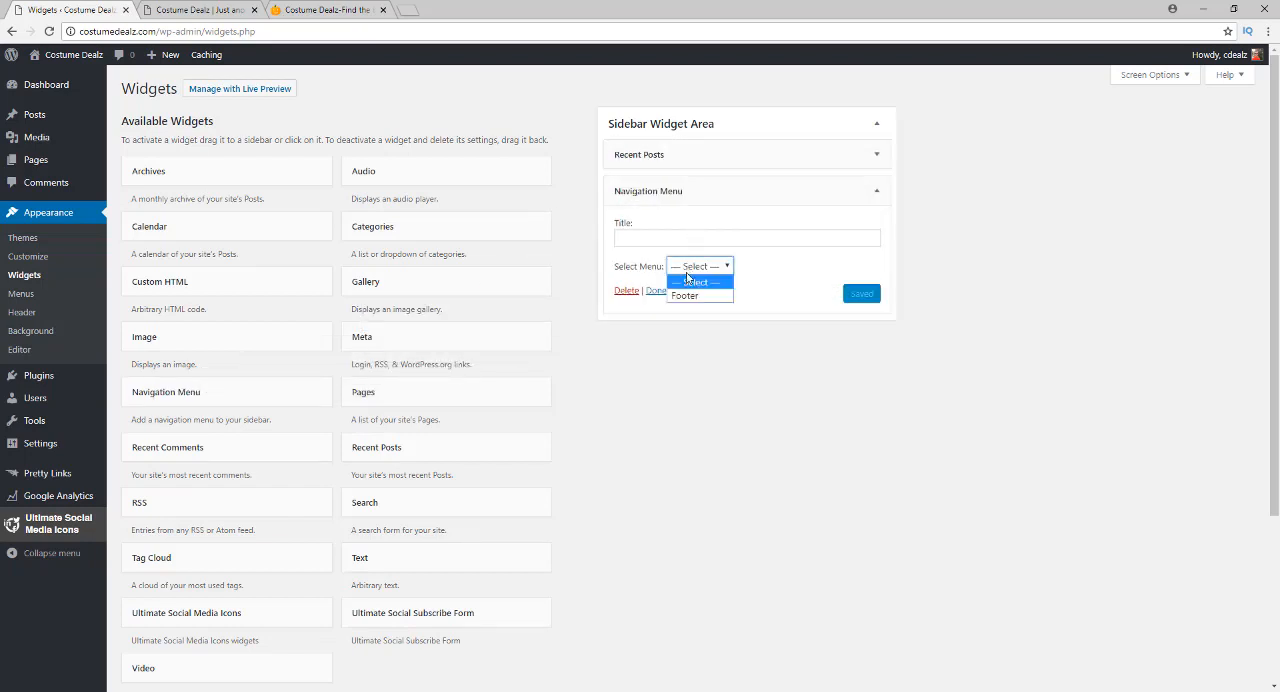
click(687, 289)
click(864, 294)
click(200, 10)
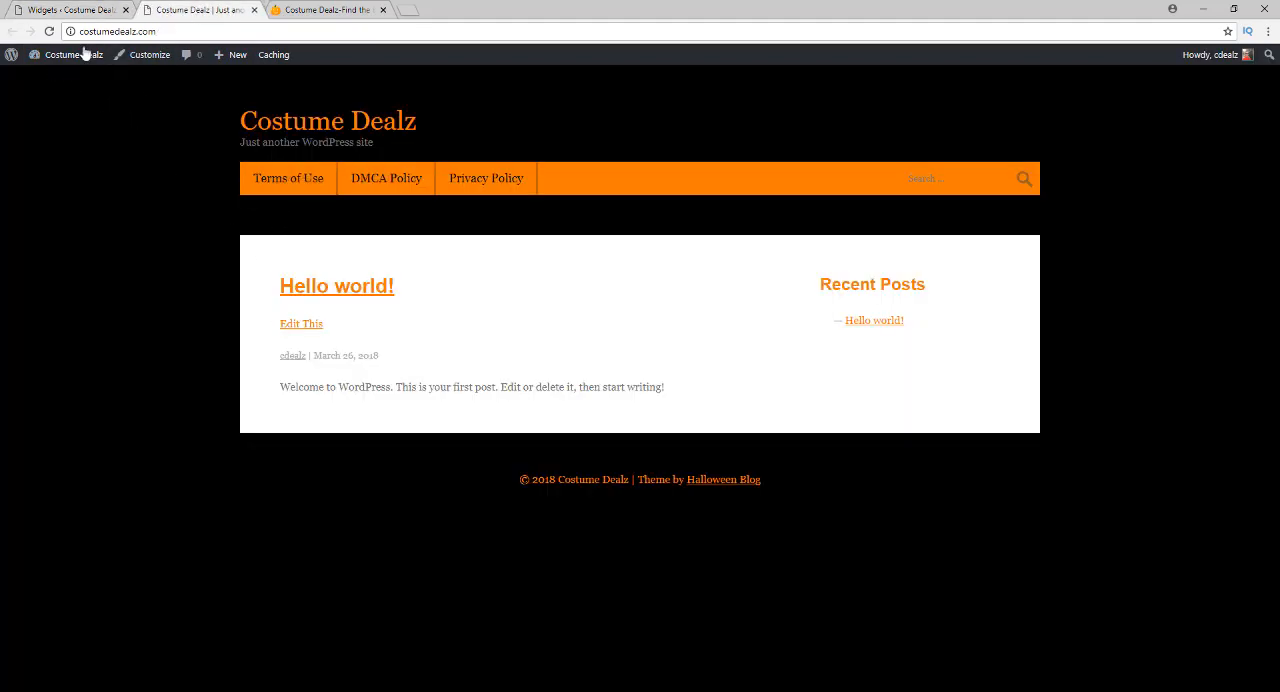
click(50, 32)
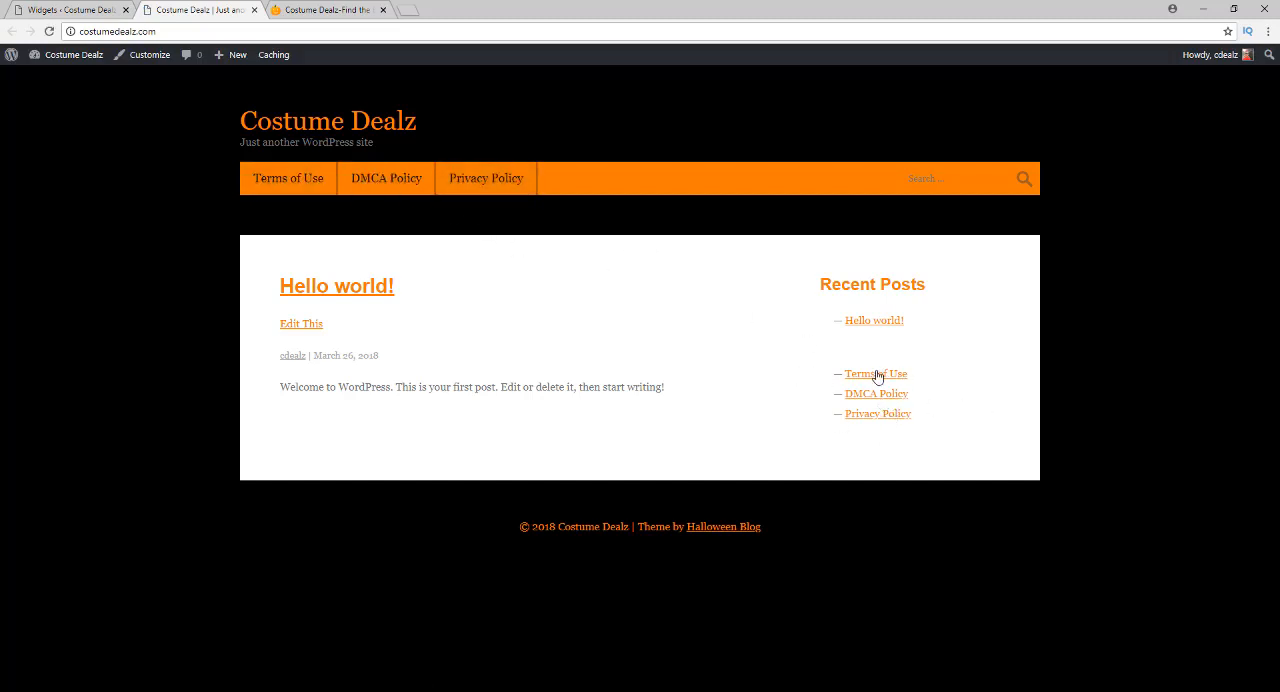
click(62, 10)
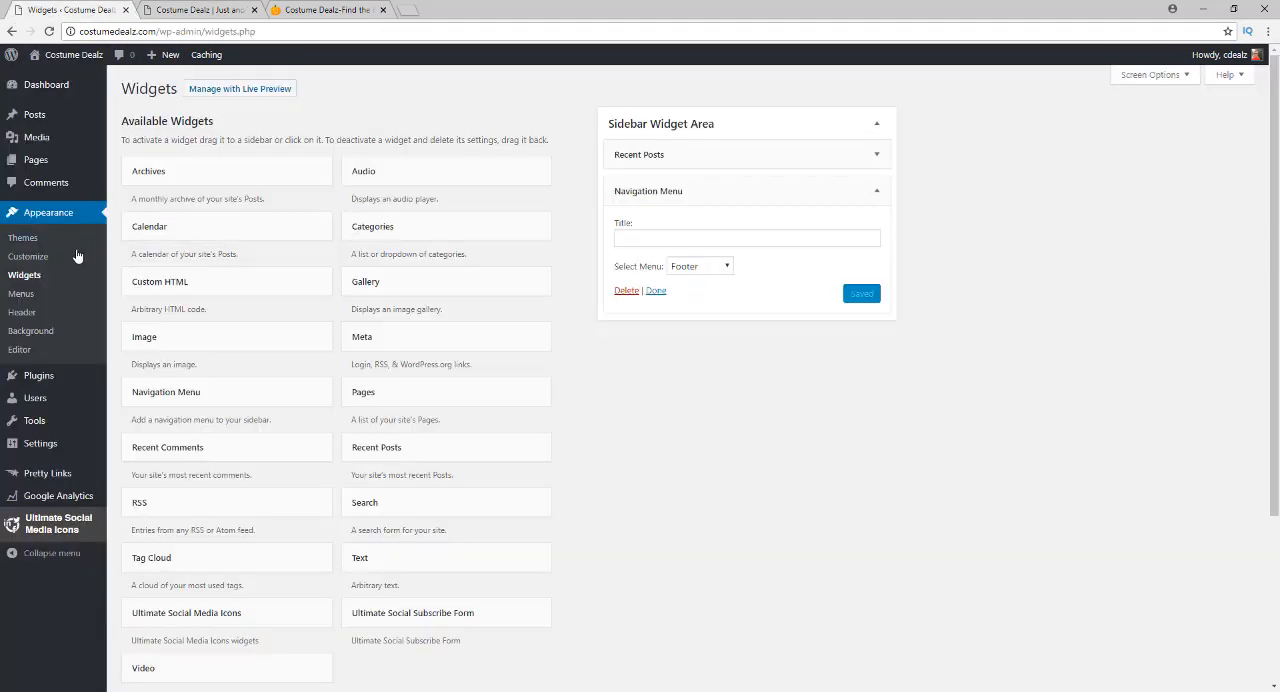
Open the menu editor and remove the Terms of Use, DMCA Policy and Privacy Policy items from the Footer menu
click(31, 300)
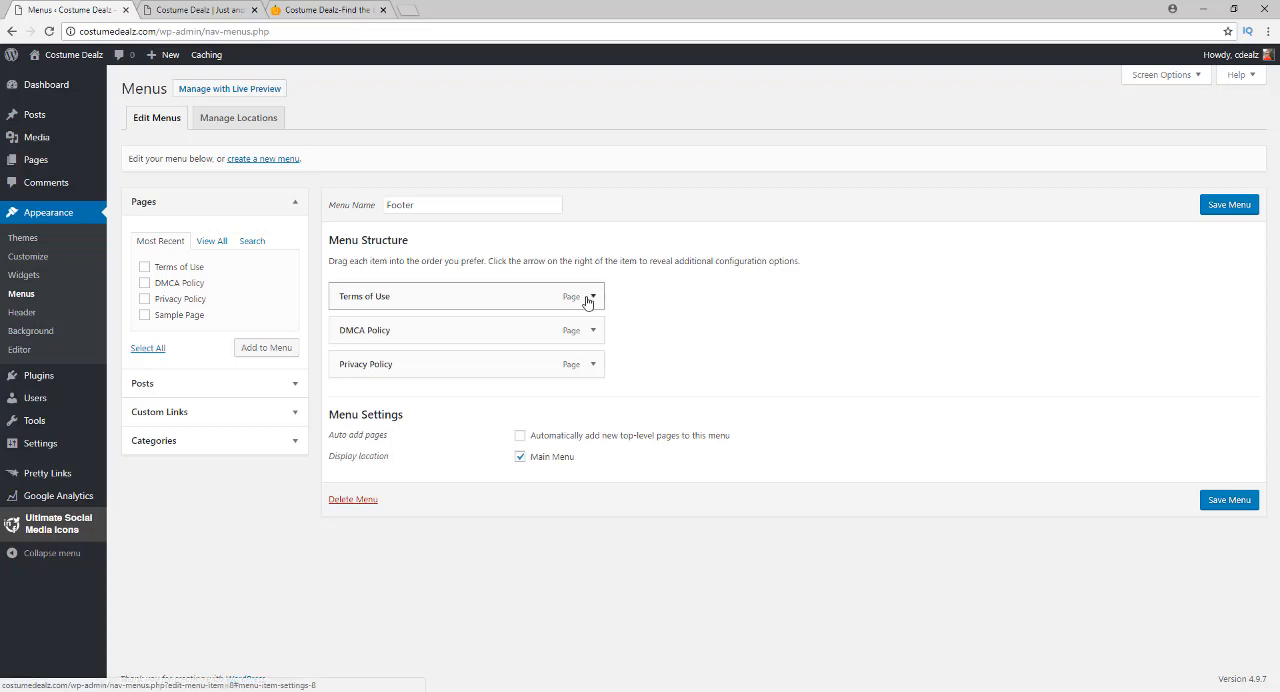
click(591, 297)
click(591, 297)
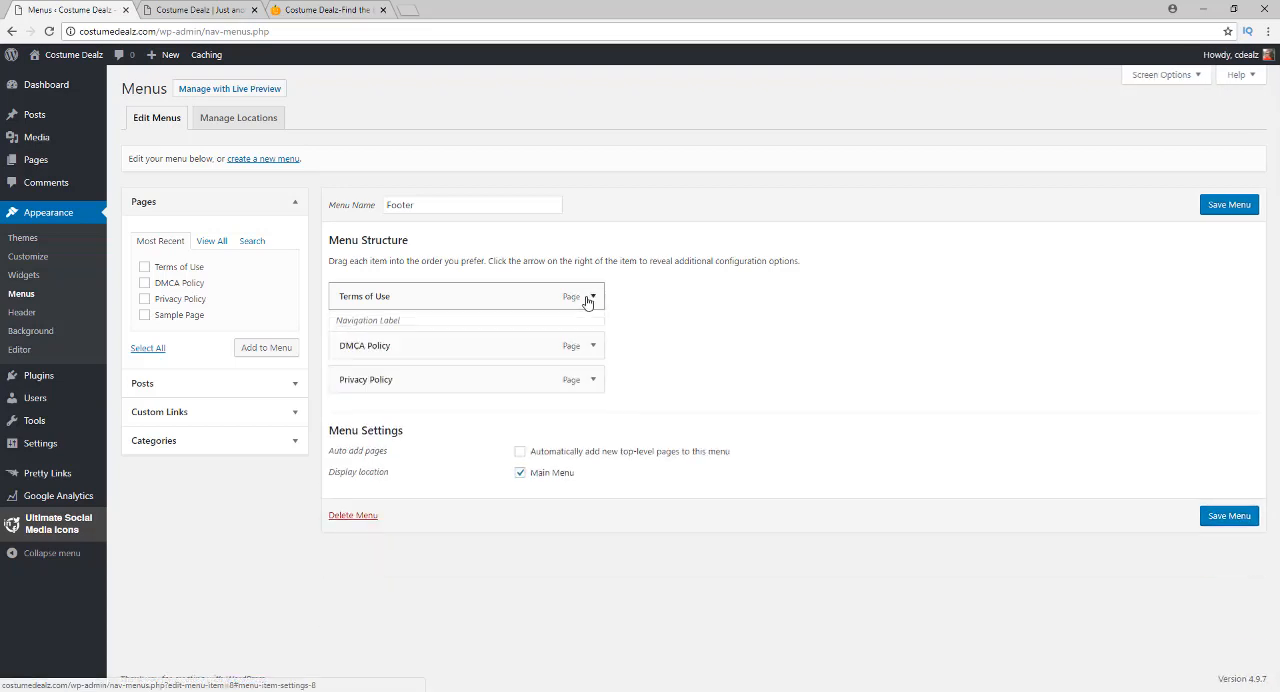
click(591, 297)
click(353, 418)
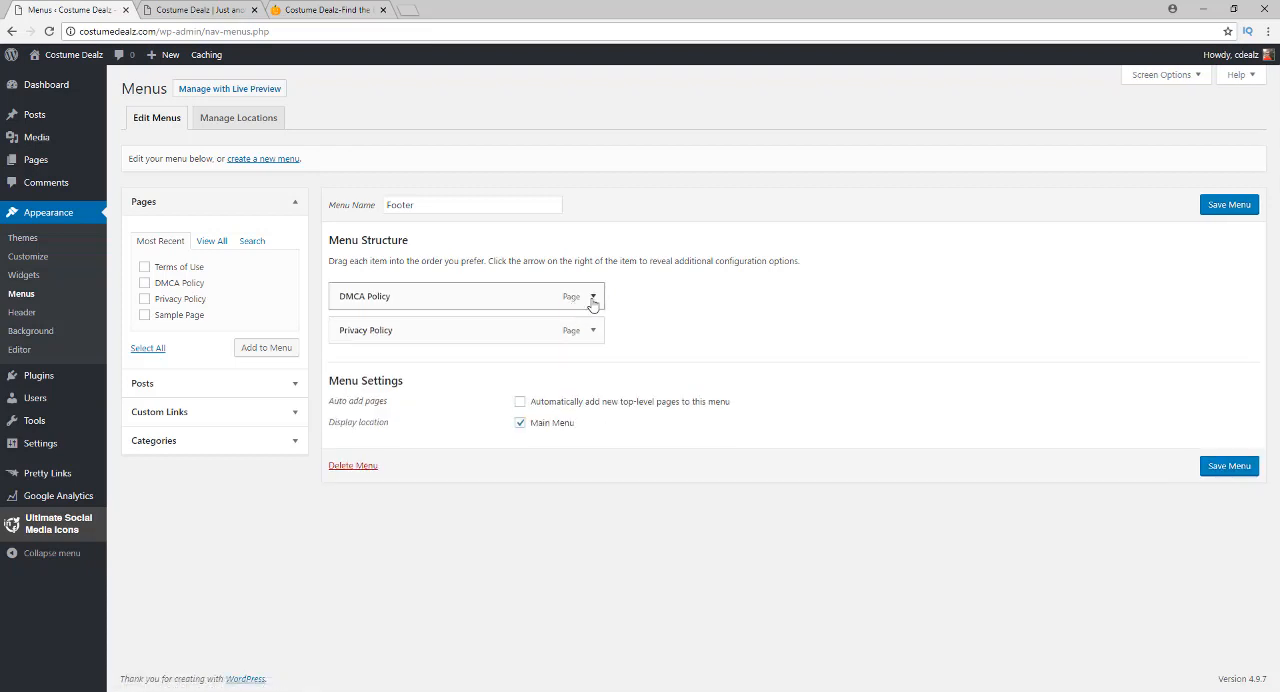
click(591, 298)
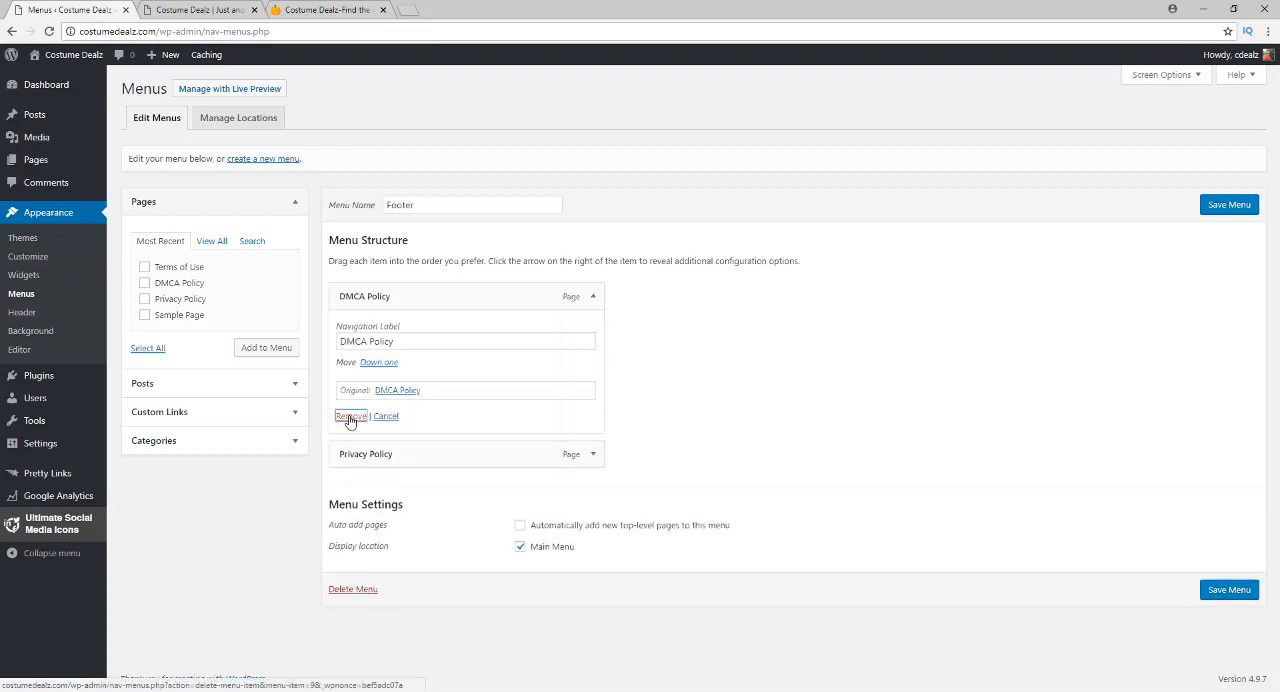
click(350, 418)
click(592, 297)
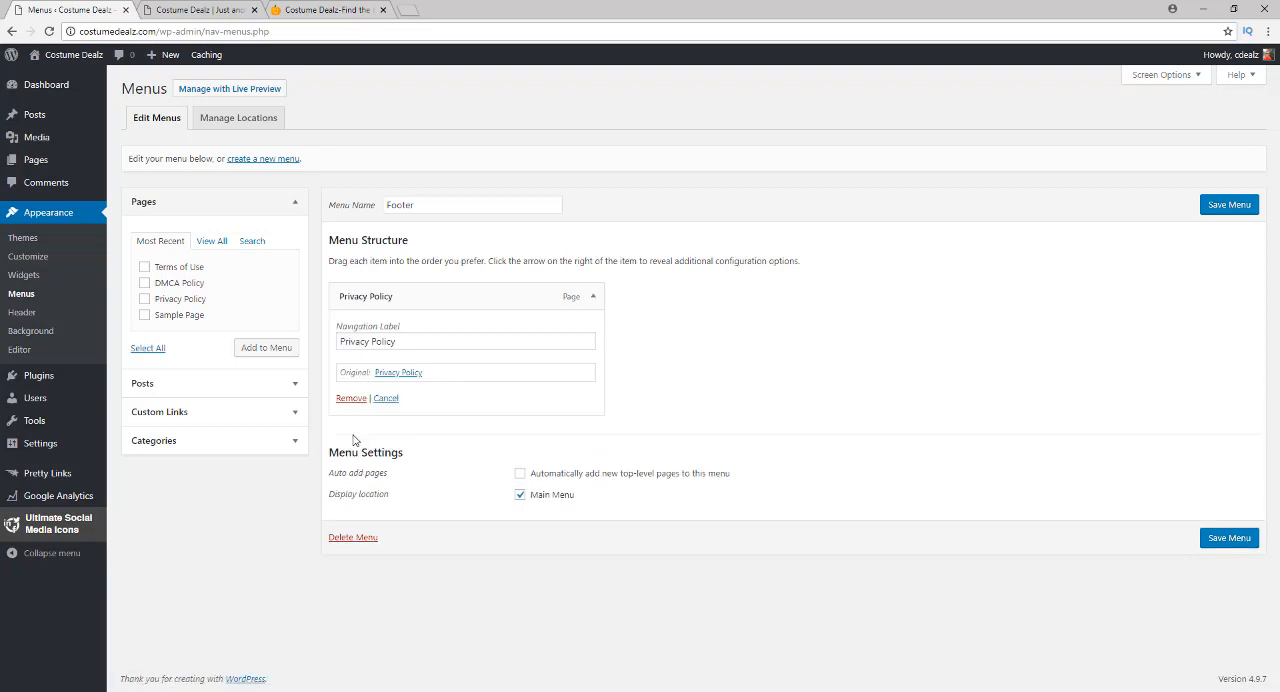
click(351, 398)
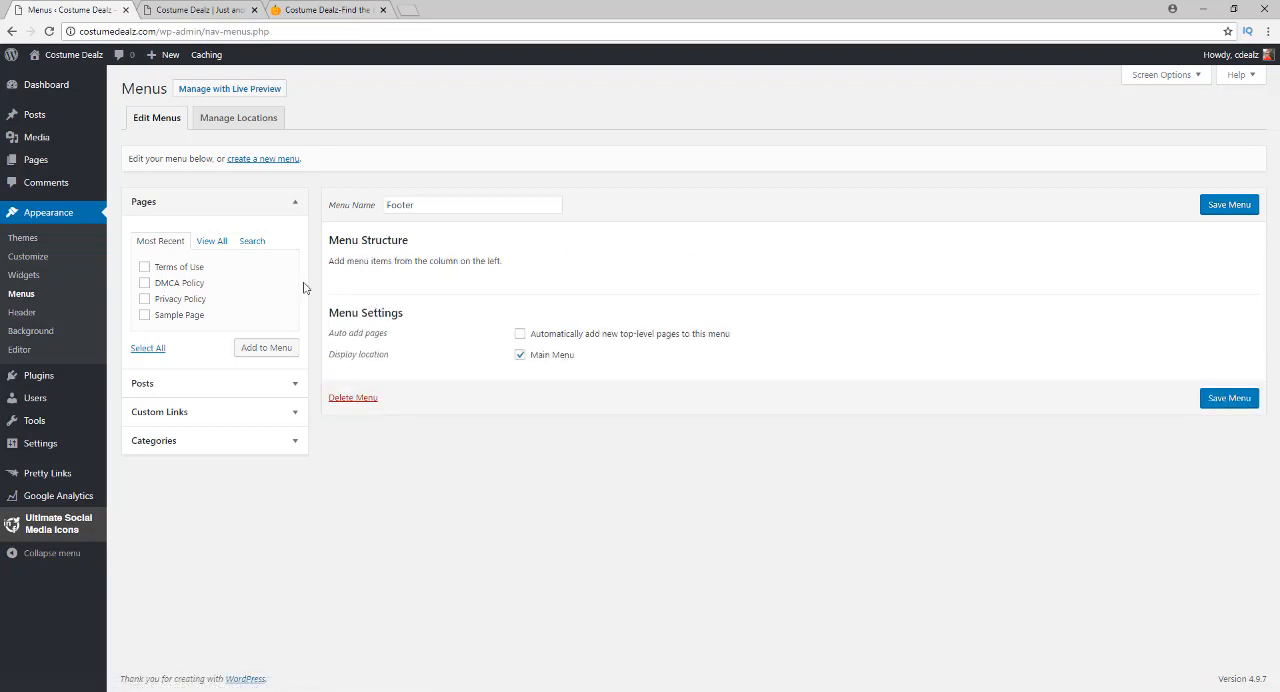
Add the Home page from the full list of pages to the Footer menu
click(214, 243)
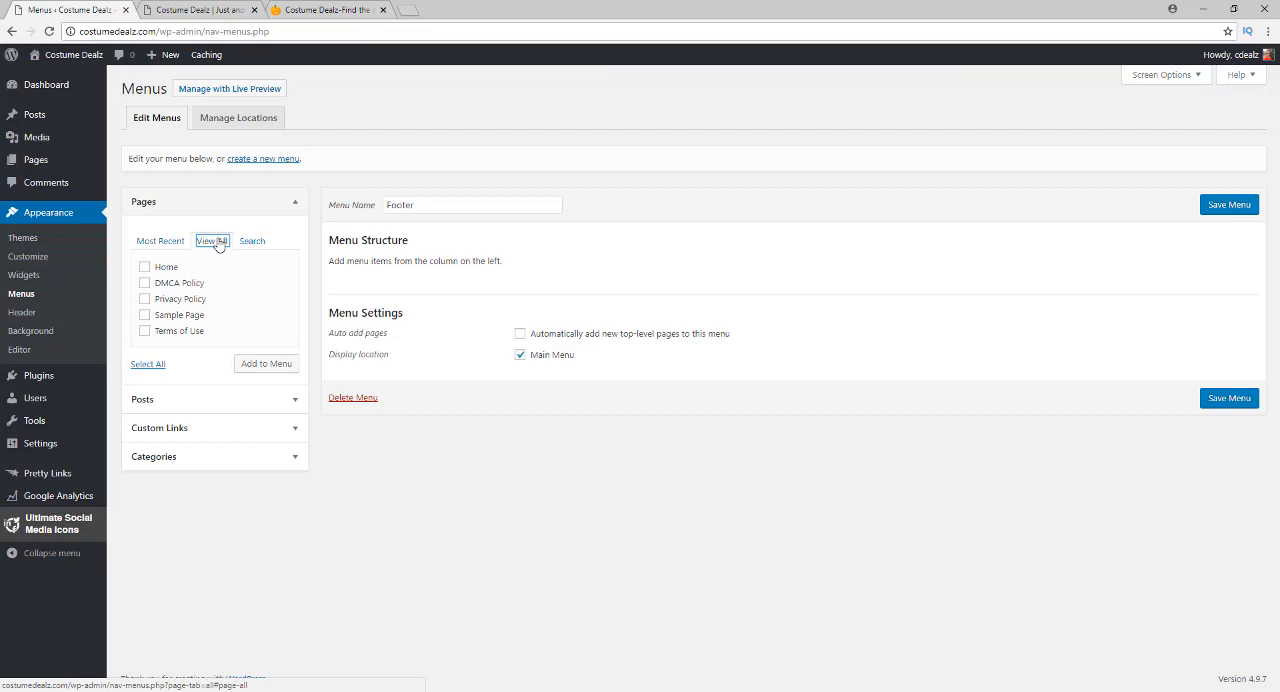
click(144, 267)
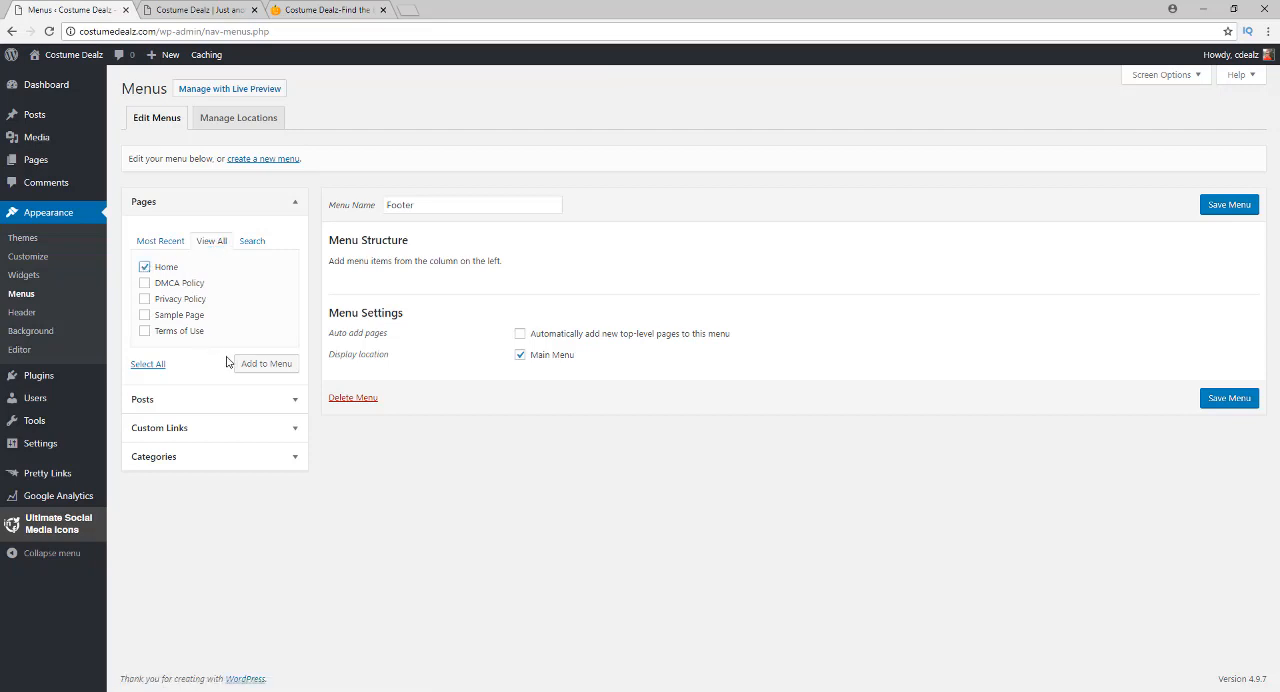
click(258, 366)
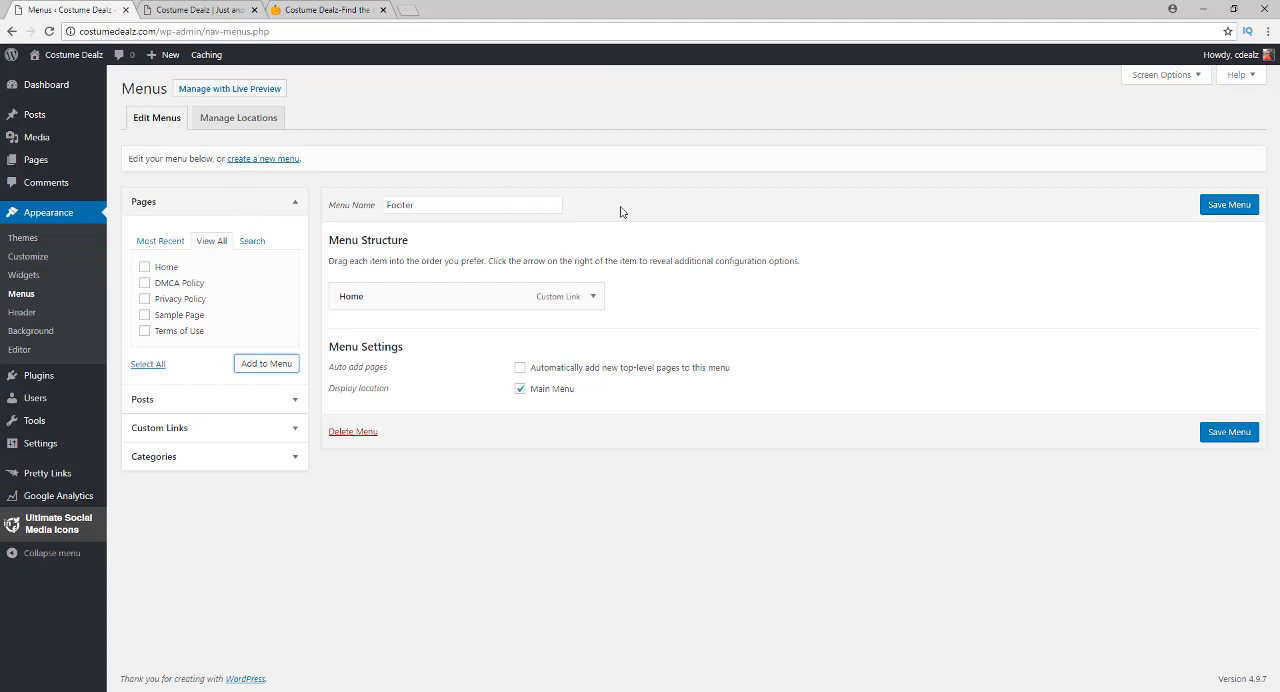
Discard the unsaved Footer menu changes and create a new menu named Main, assigned to the Main Menu location
click(252, 161)
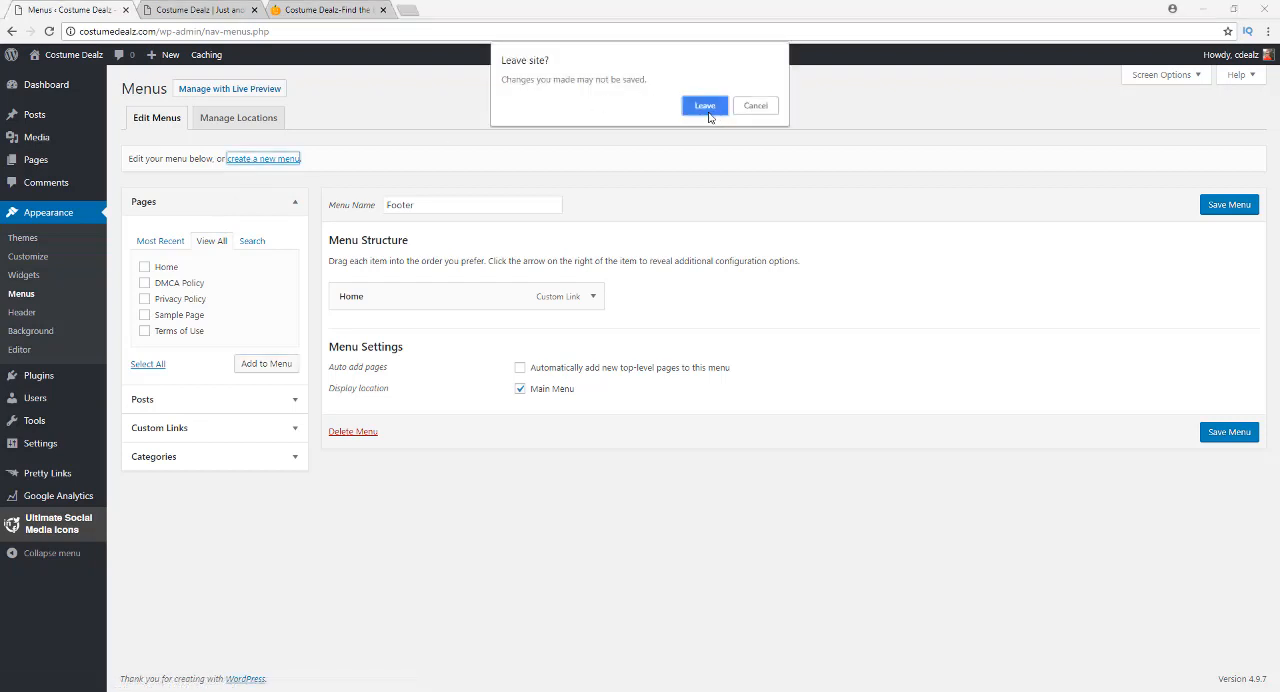
click(705, 106)
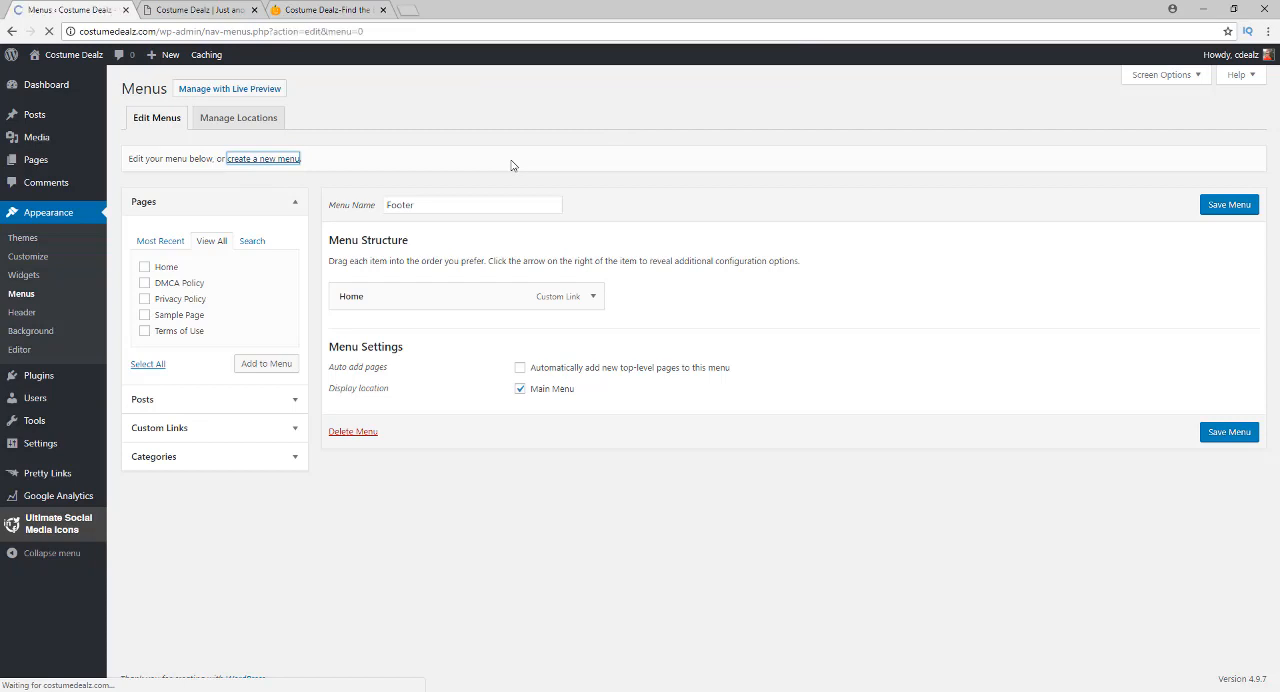
click(463, 206)
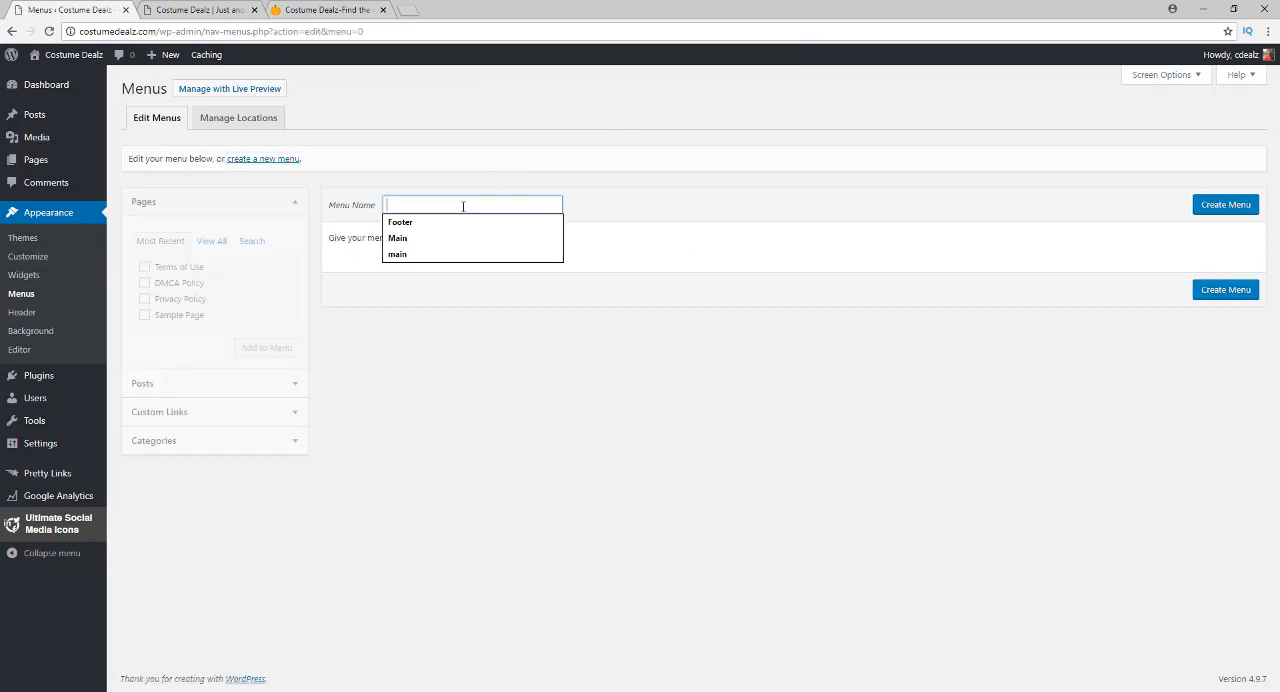
text(Main)
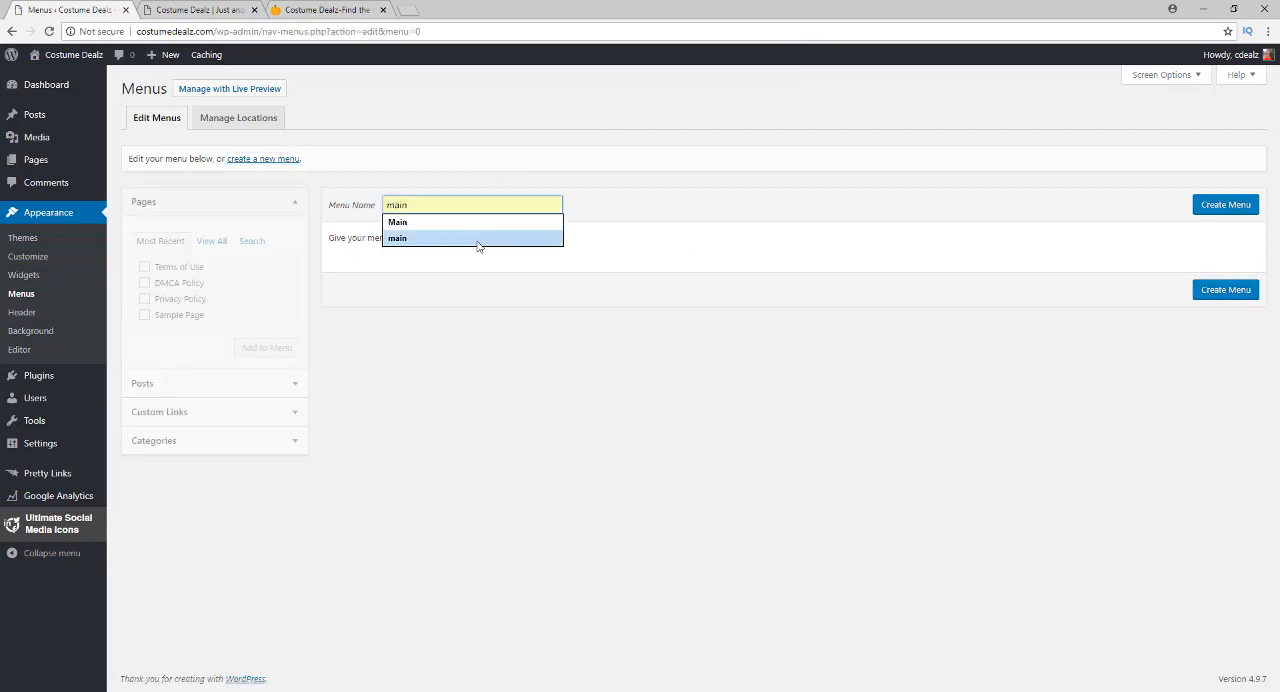
click(1195, 205)
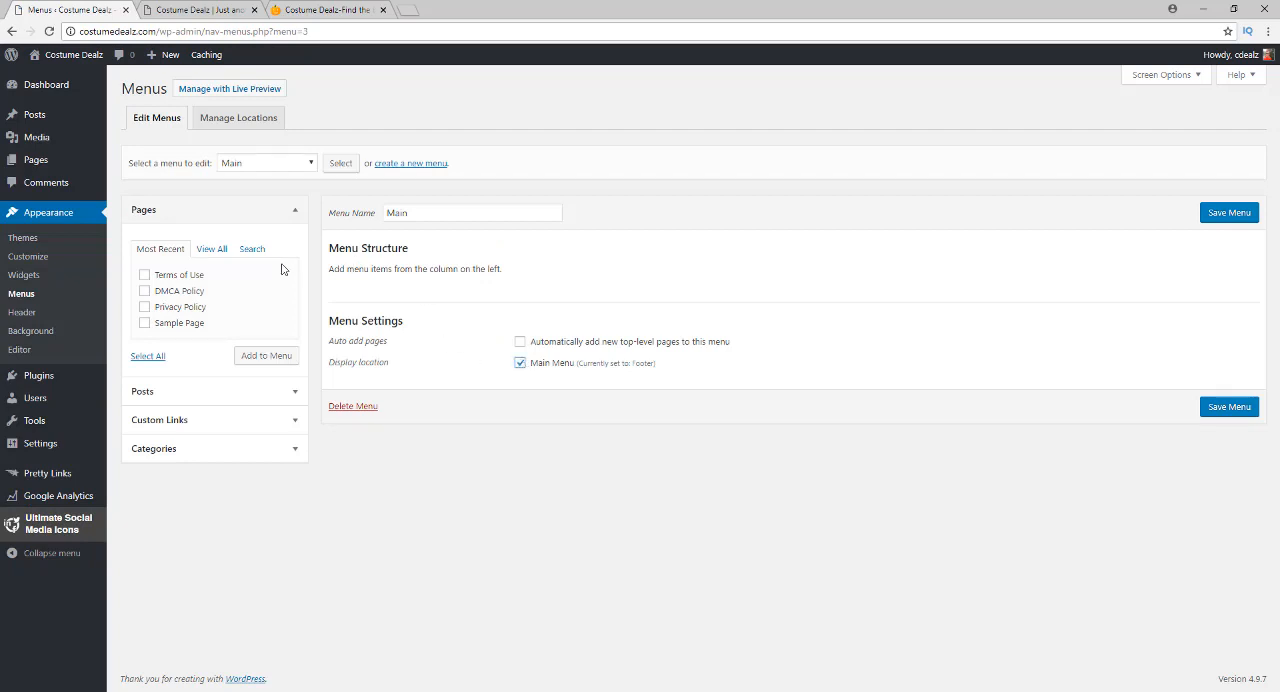
Add the Home page to the Main menu, save it, and reload the front page to check the navigation bar
click(211, 249)
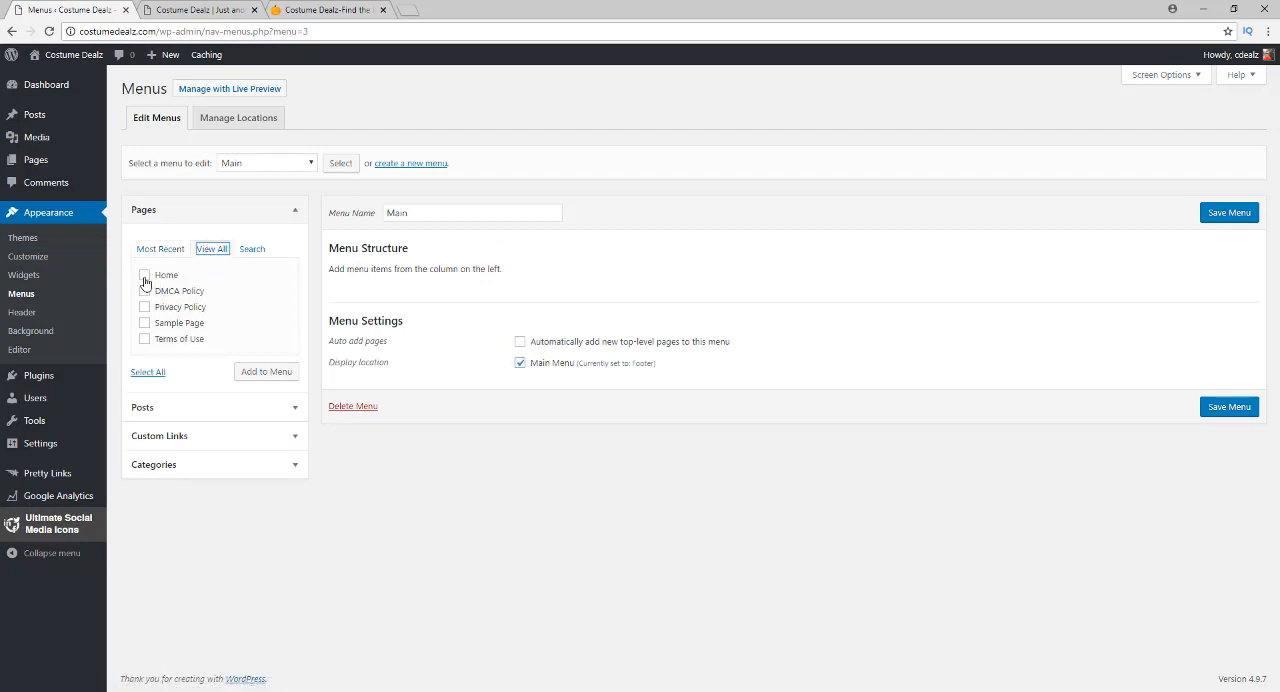
click(144, 275)
click(255, 374)
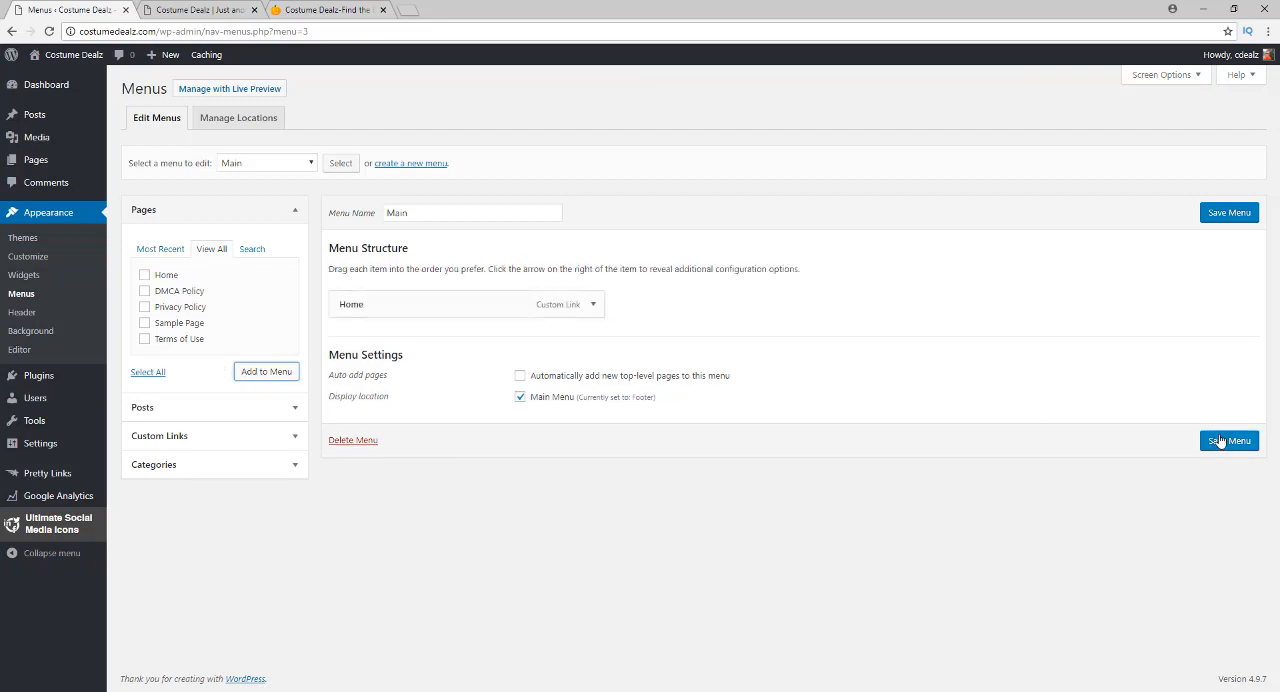
click(1220, 442)
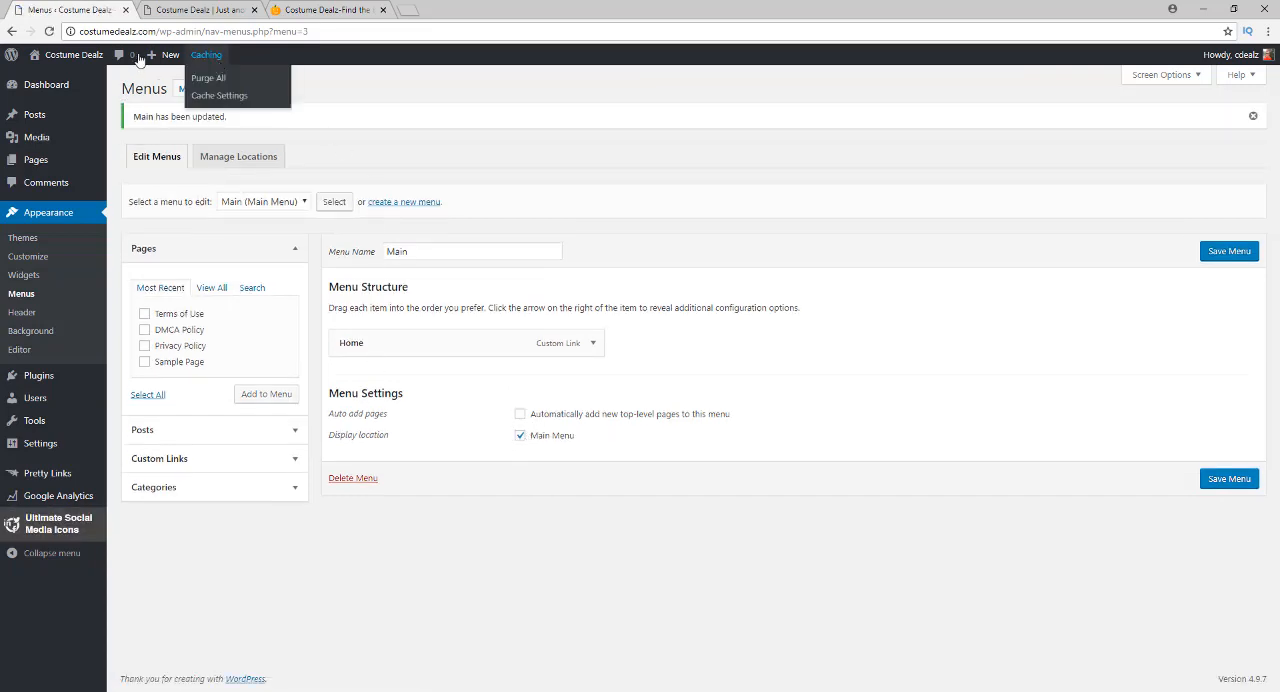
click(198, 9)
click(50, 33)
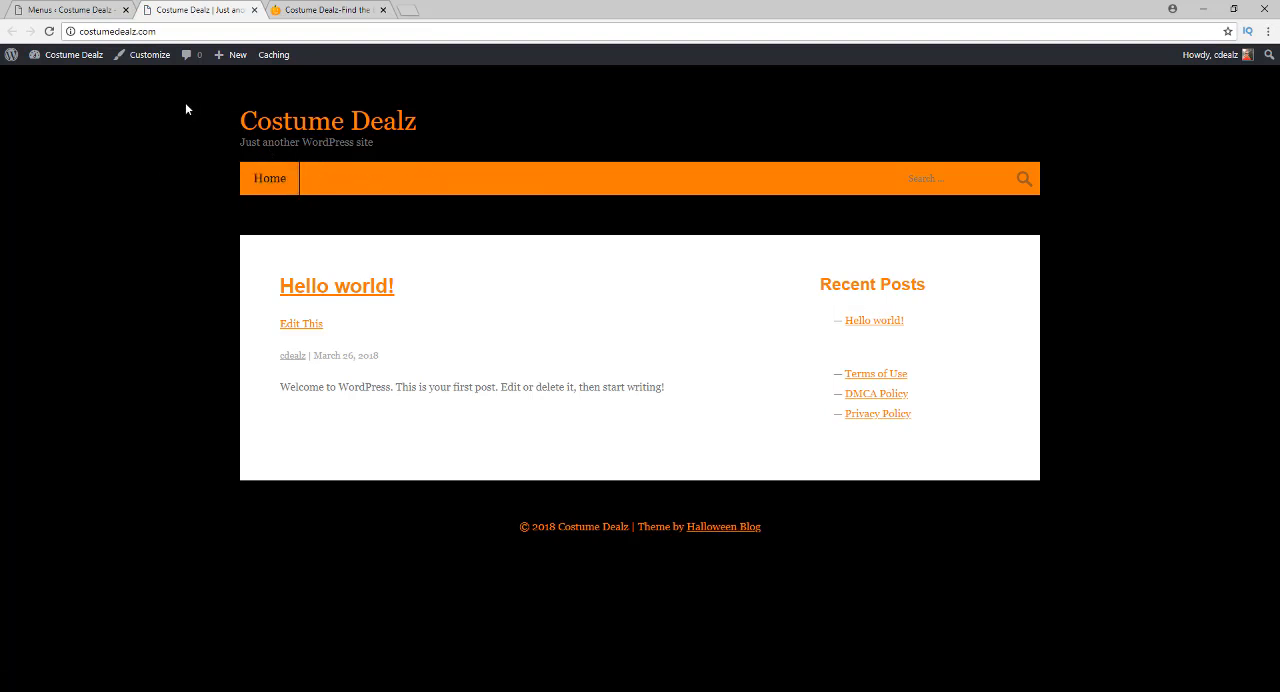
Copy the web address of the Costume Dealz shop page
click(312, 10)
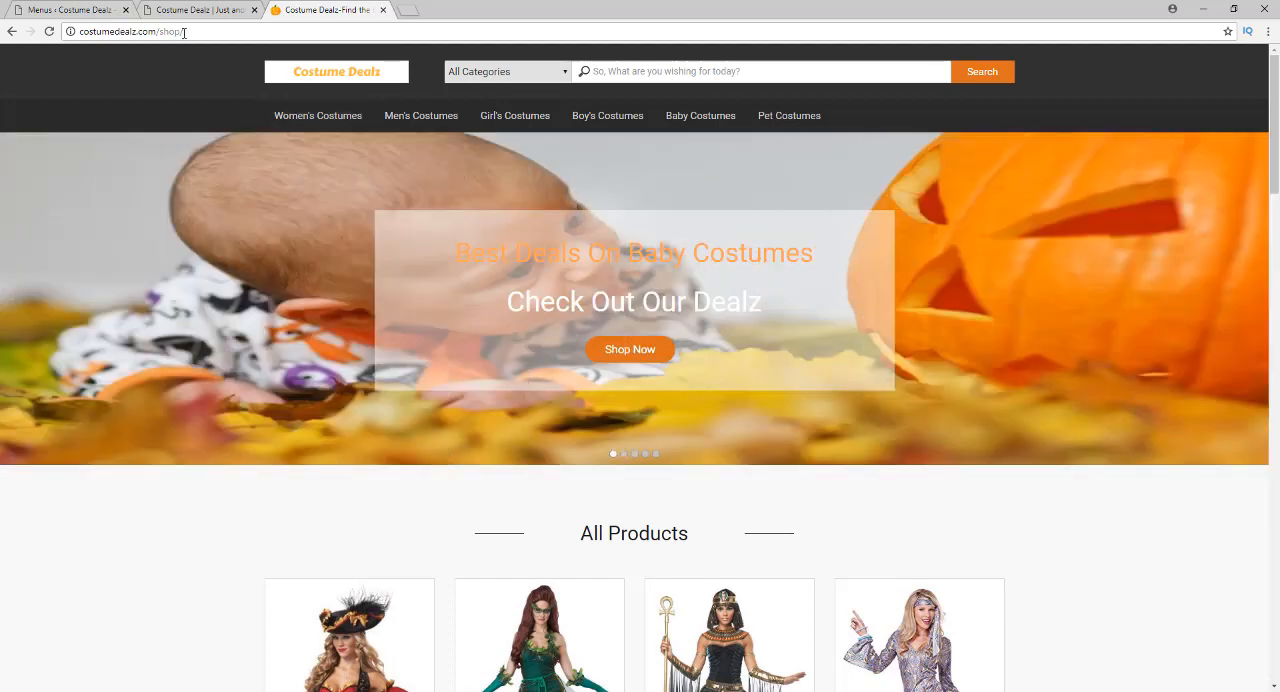
click(184, 32)
right_click(184, 33)
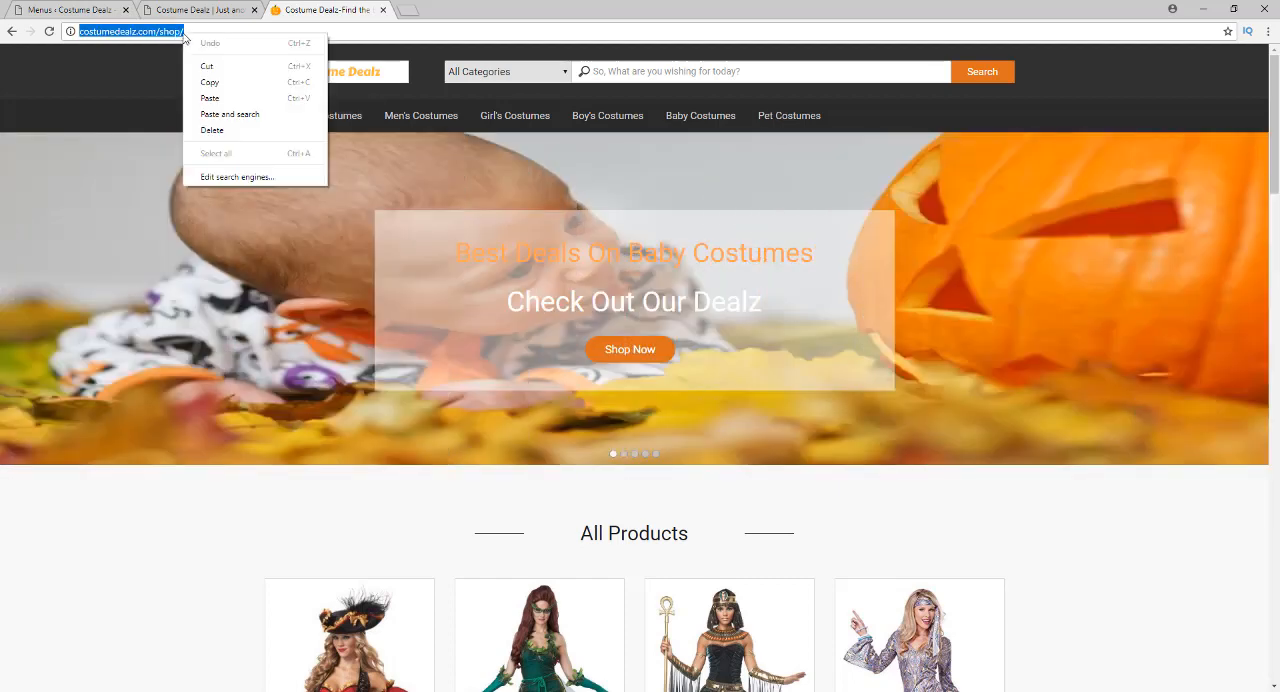
click(210, 82)
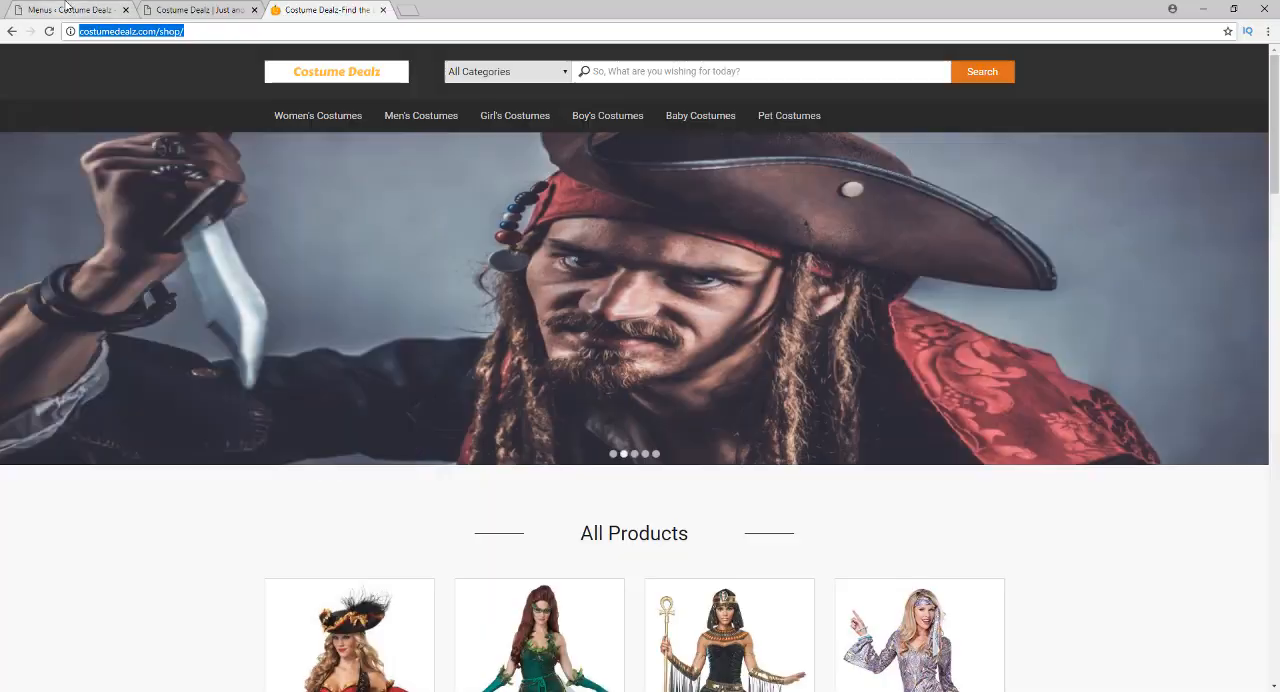
Add a custom link labelled Shop Now with the copied shop URL to the Main menu and save the menu
click(66, 9)
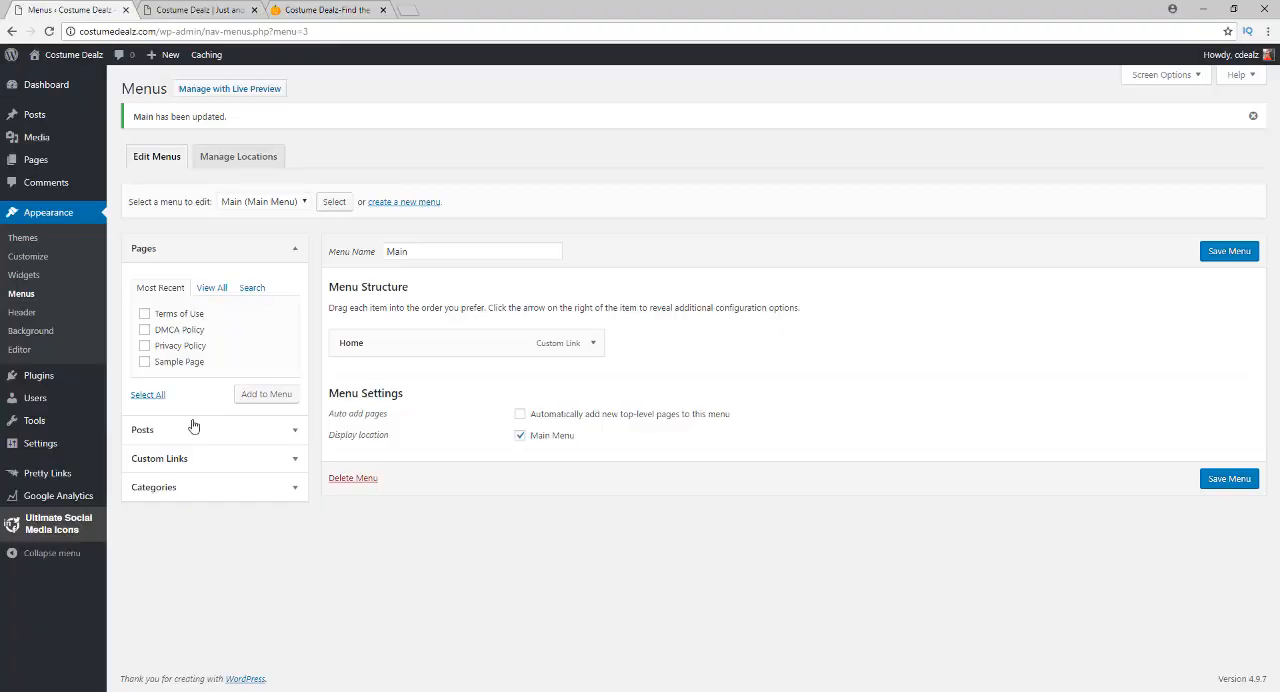
click(291, 461)
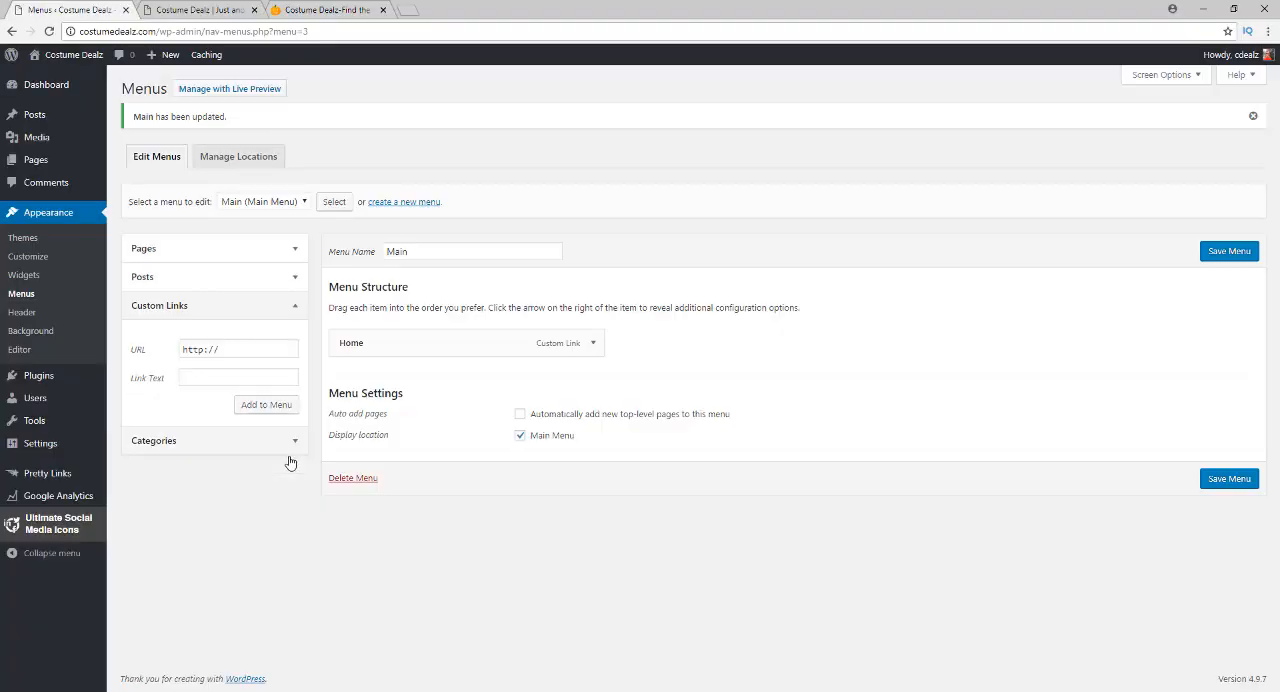
drag(236, 348, 170, 352)
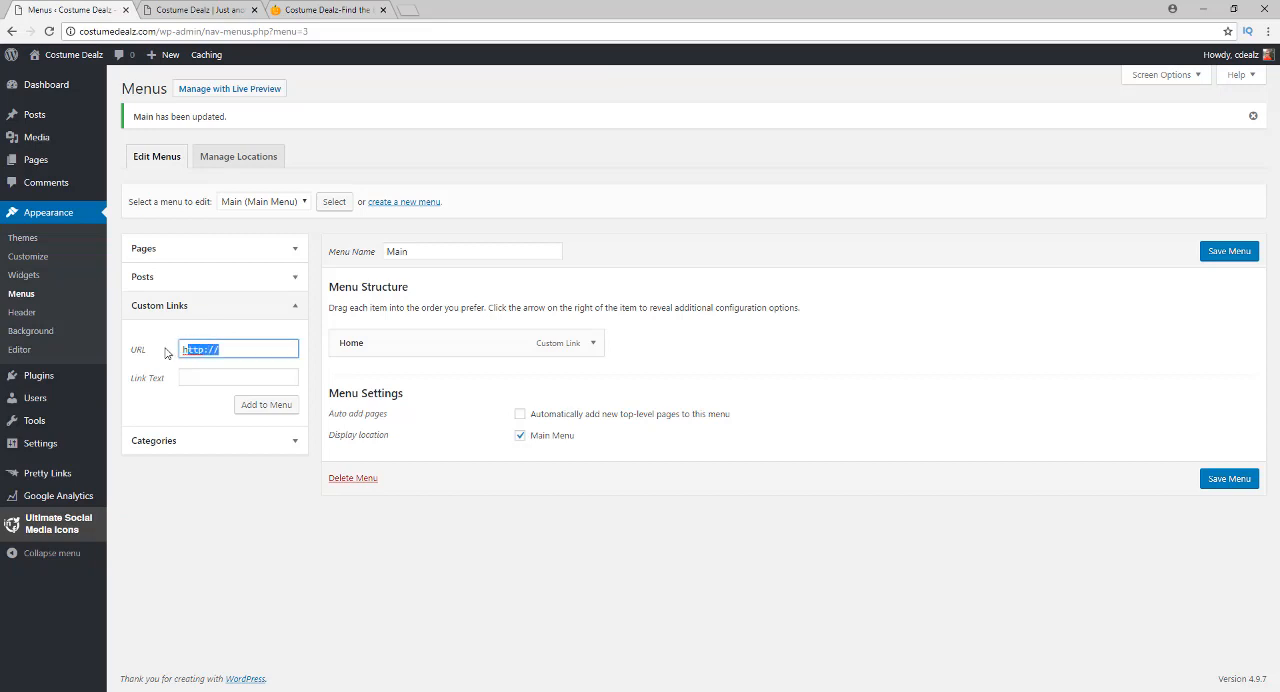
key(BackSpace)
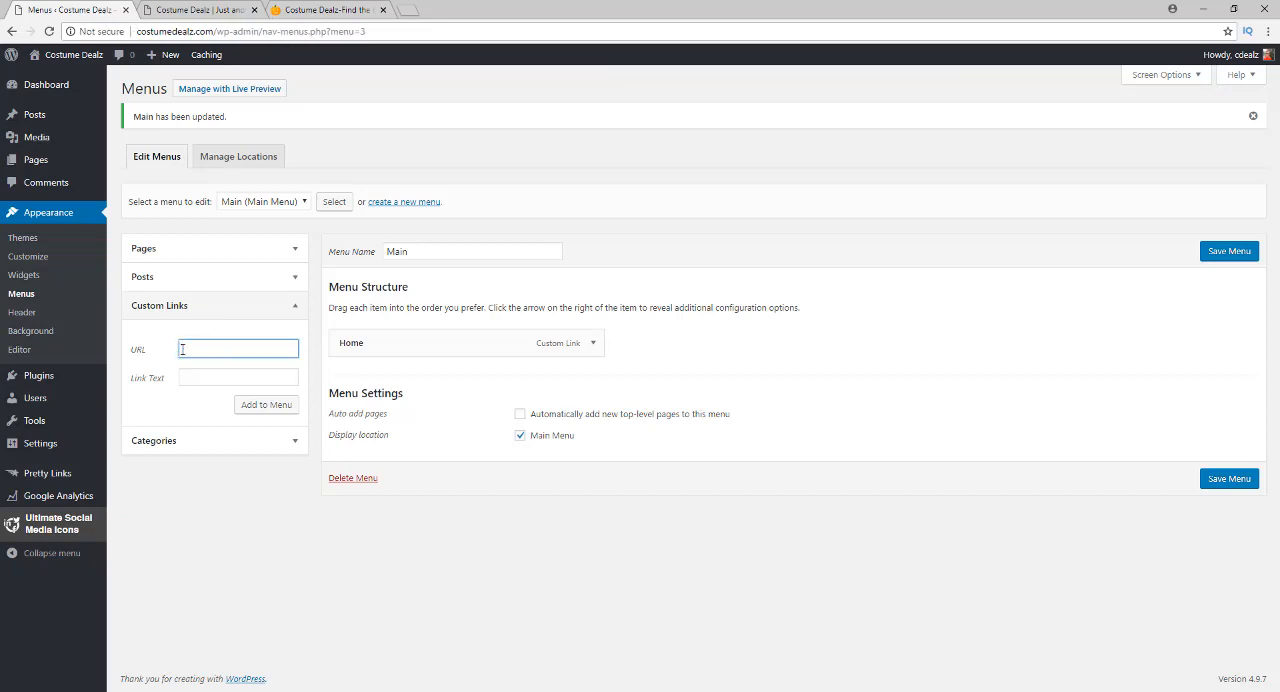
right_click(182, 349)
click(214, 432)
click(214, 376)
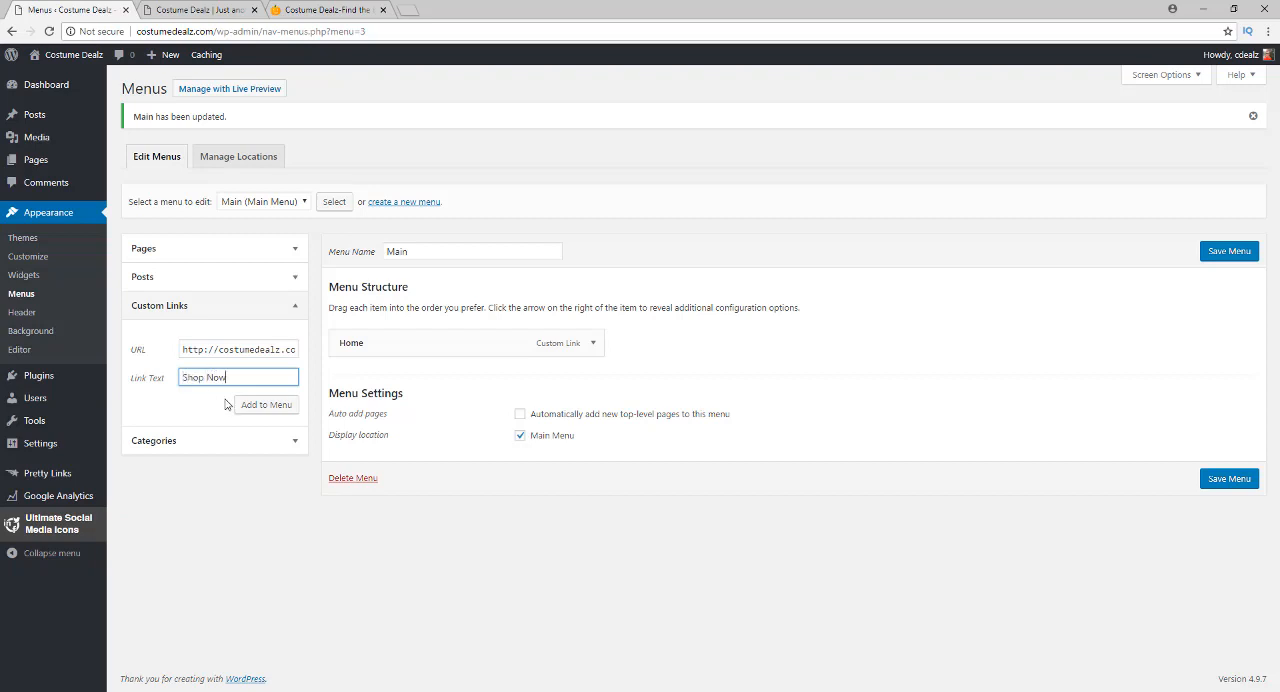
click(244, 406)
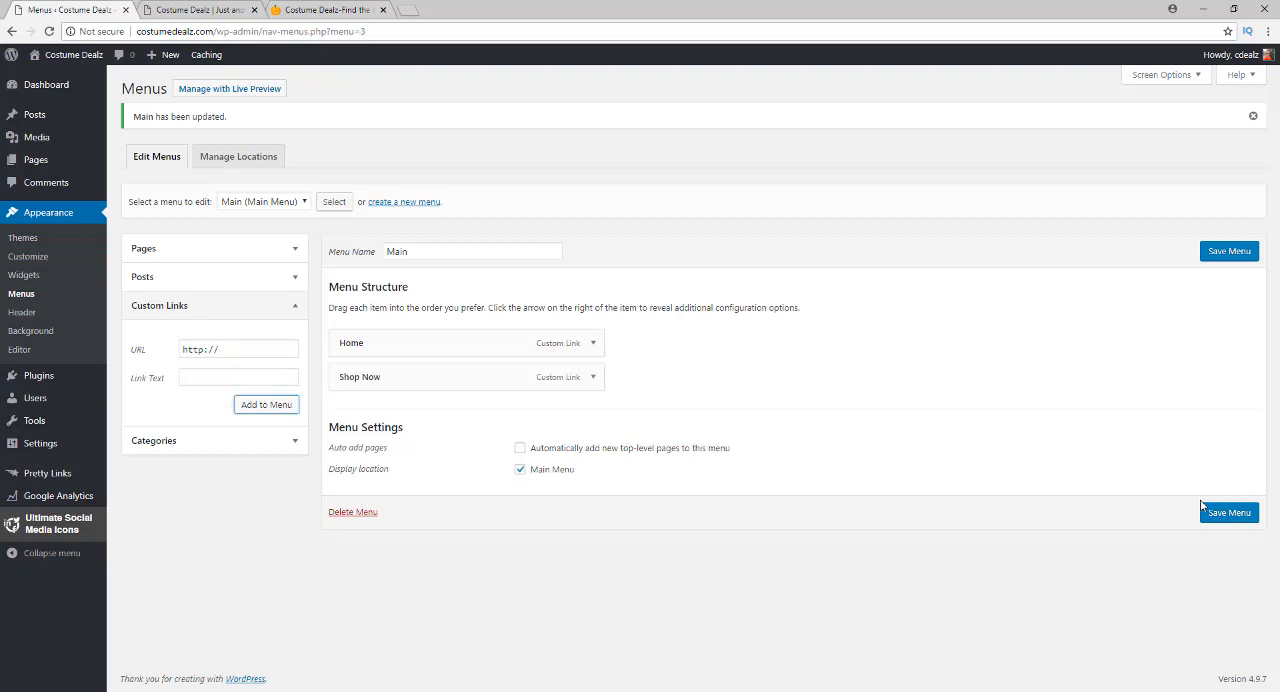
click(1212, 513)
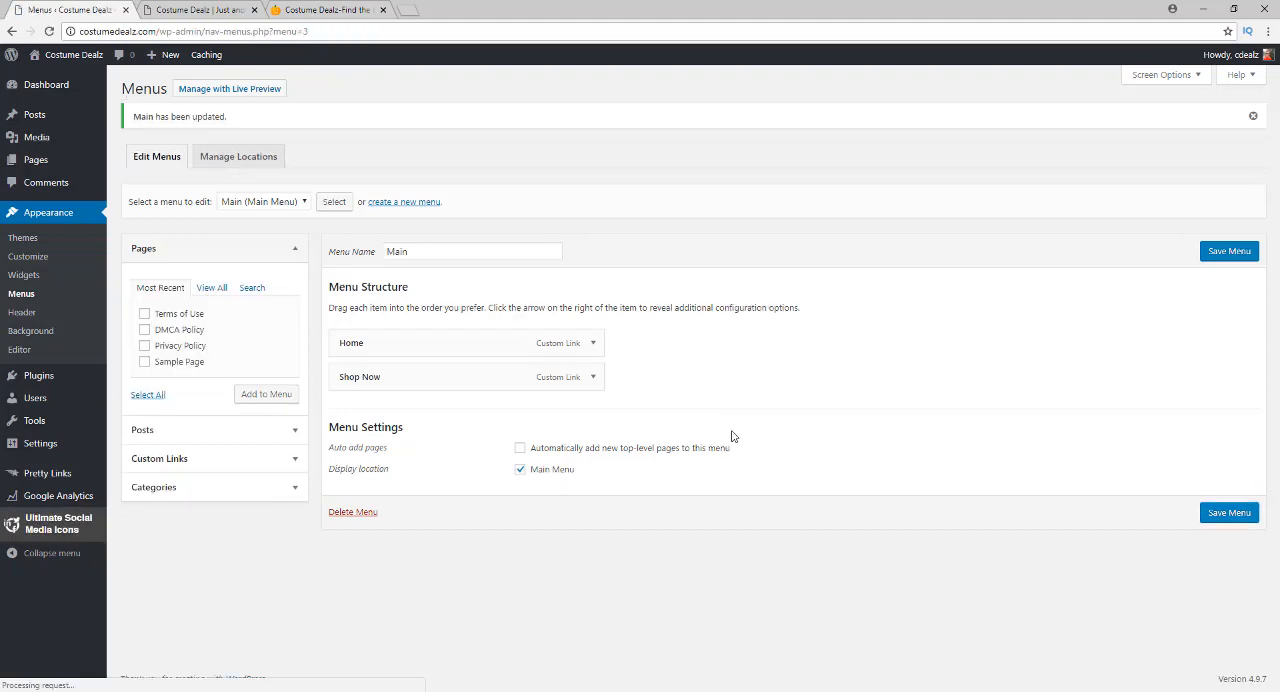
Reload the front page, follow its Shop Now link and look through the shop's products
click(190, 9)
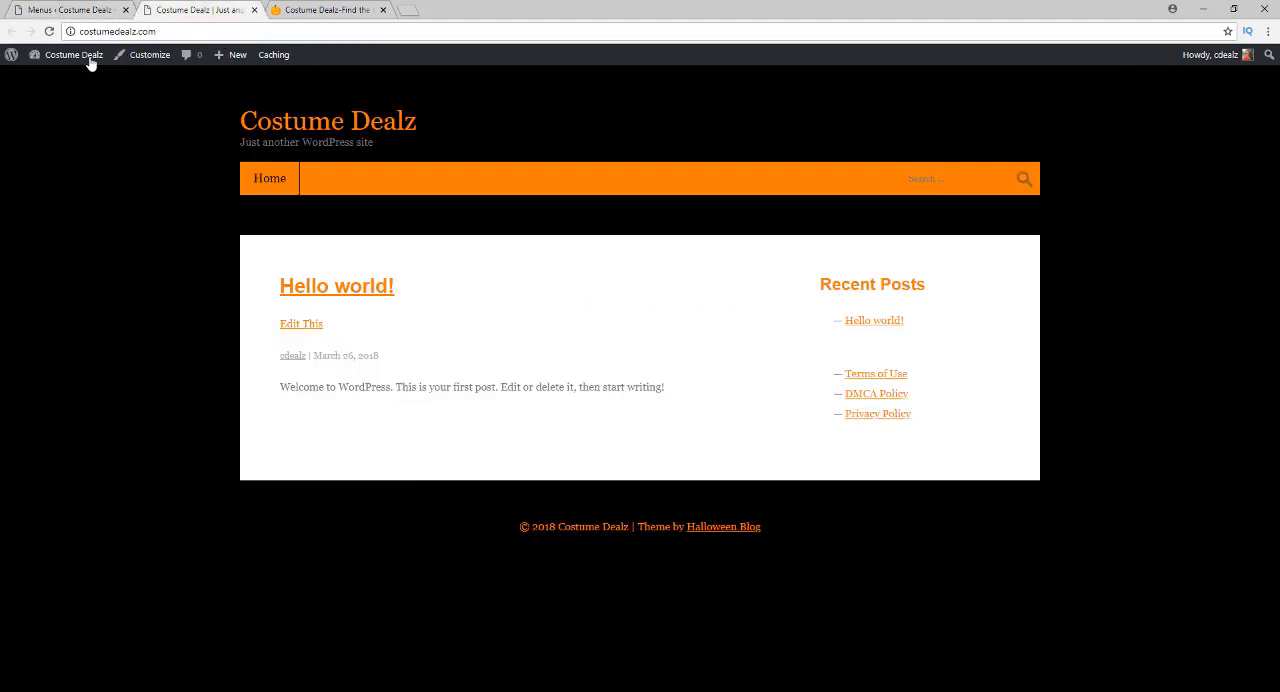
click(49, 32)
click(332, 188)
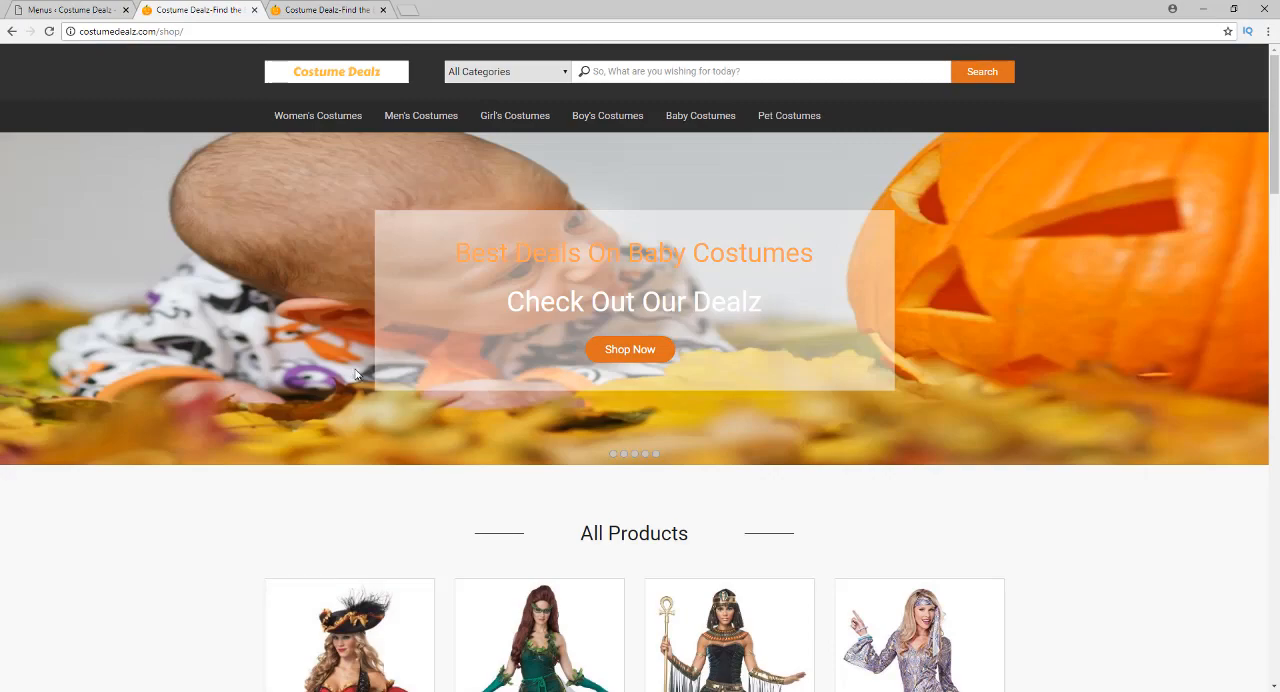
scroll(257, 397, down, 10)
scroll(257, 380, up, 4)
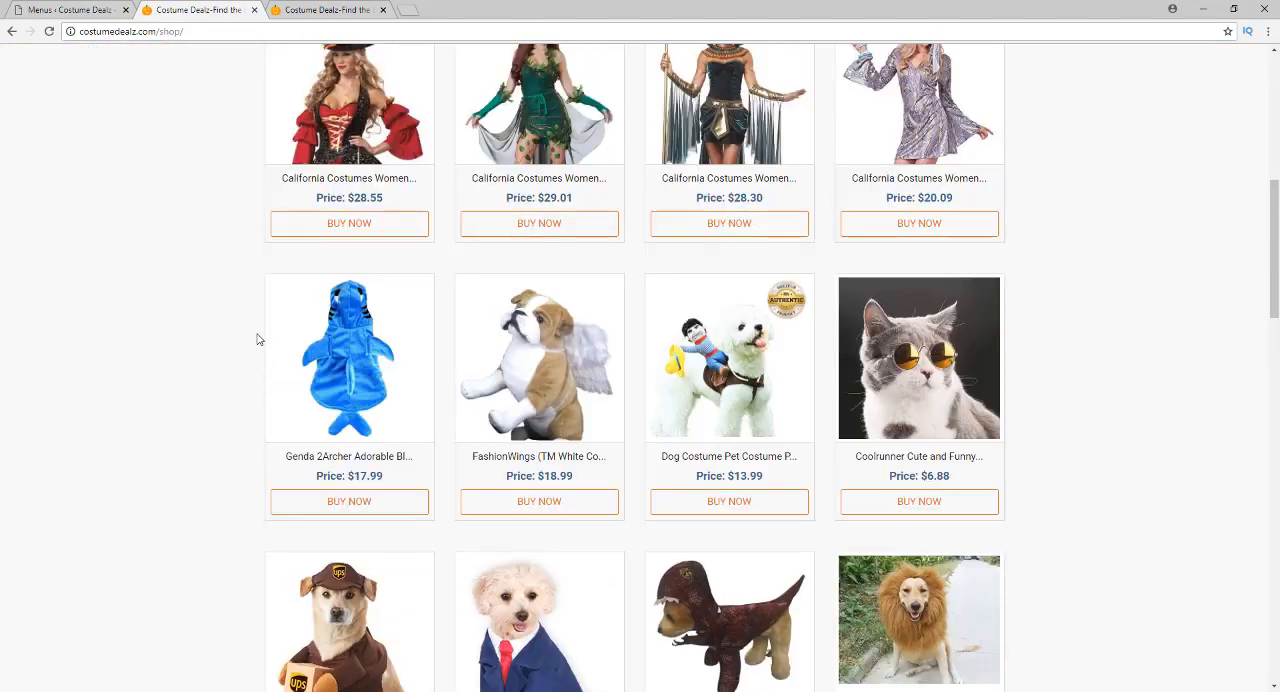
scroll(257, 340, up, 6)
Close the duplicate shop tab and open the site's front page in a new tab to check its menu
click(254, 9)
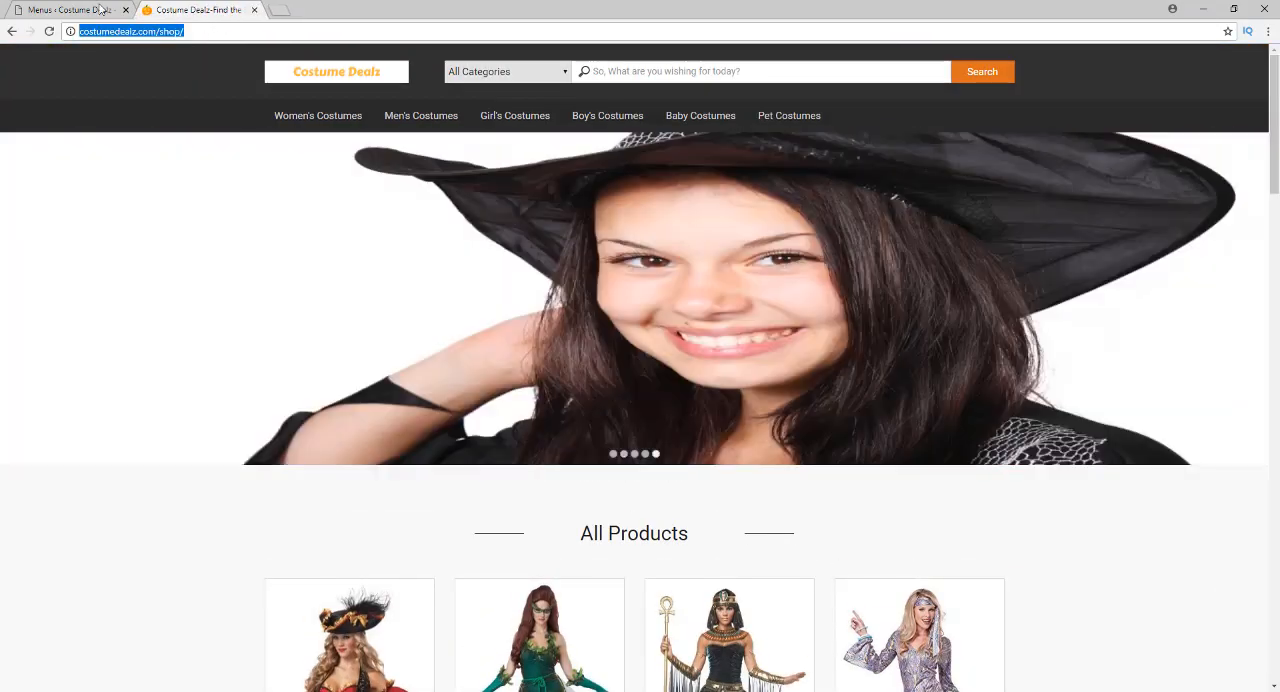
click(100, 9)
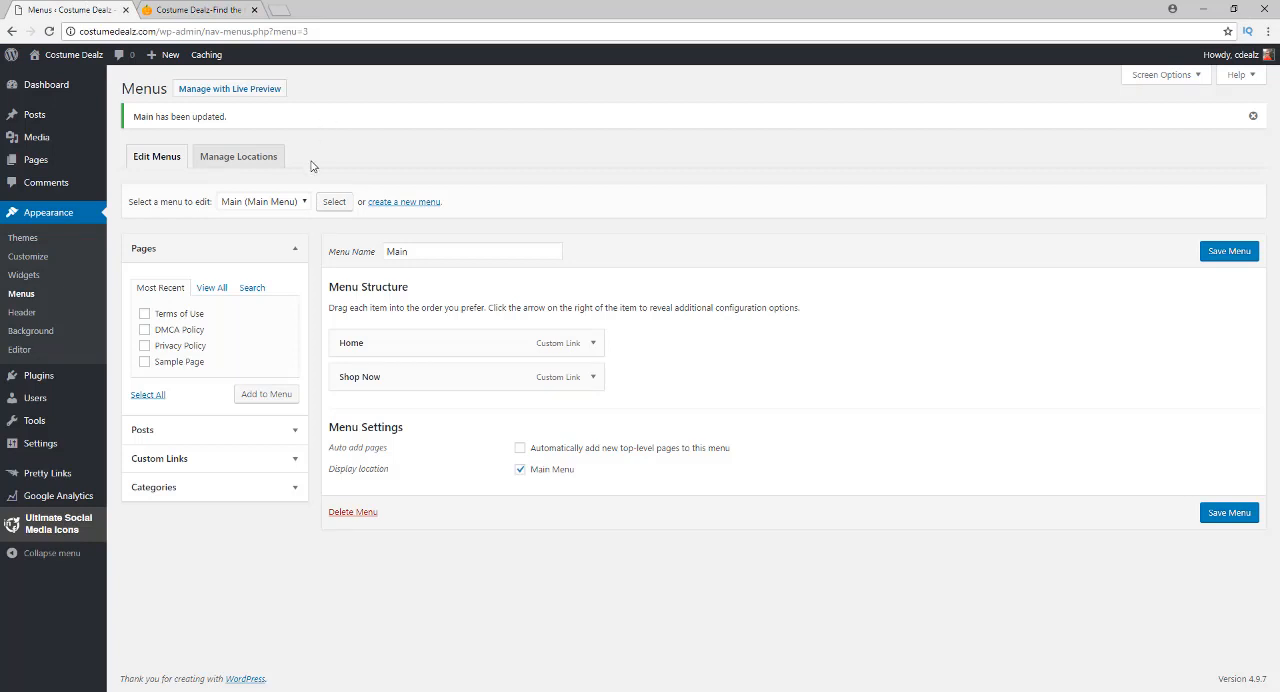
right_click(72, 54)
click(110, 58)
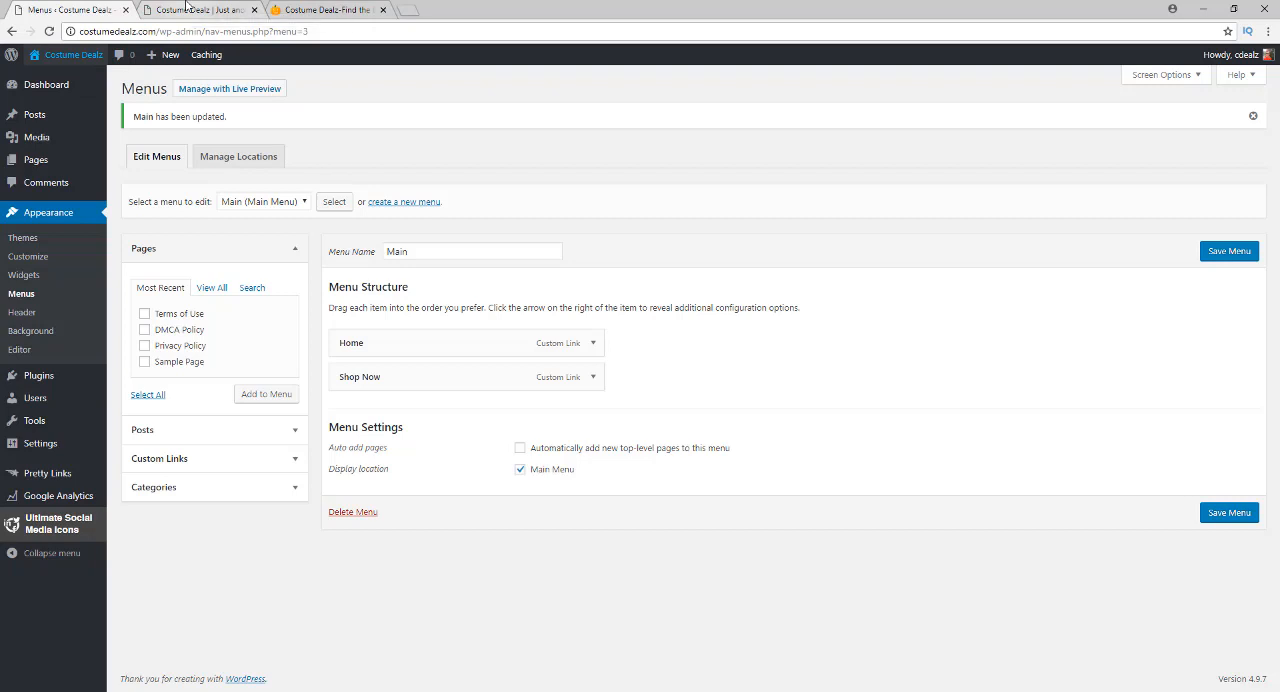
click(185, 9)
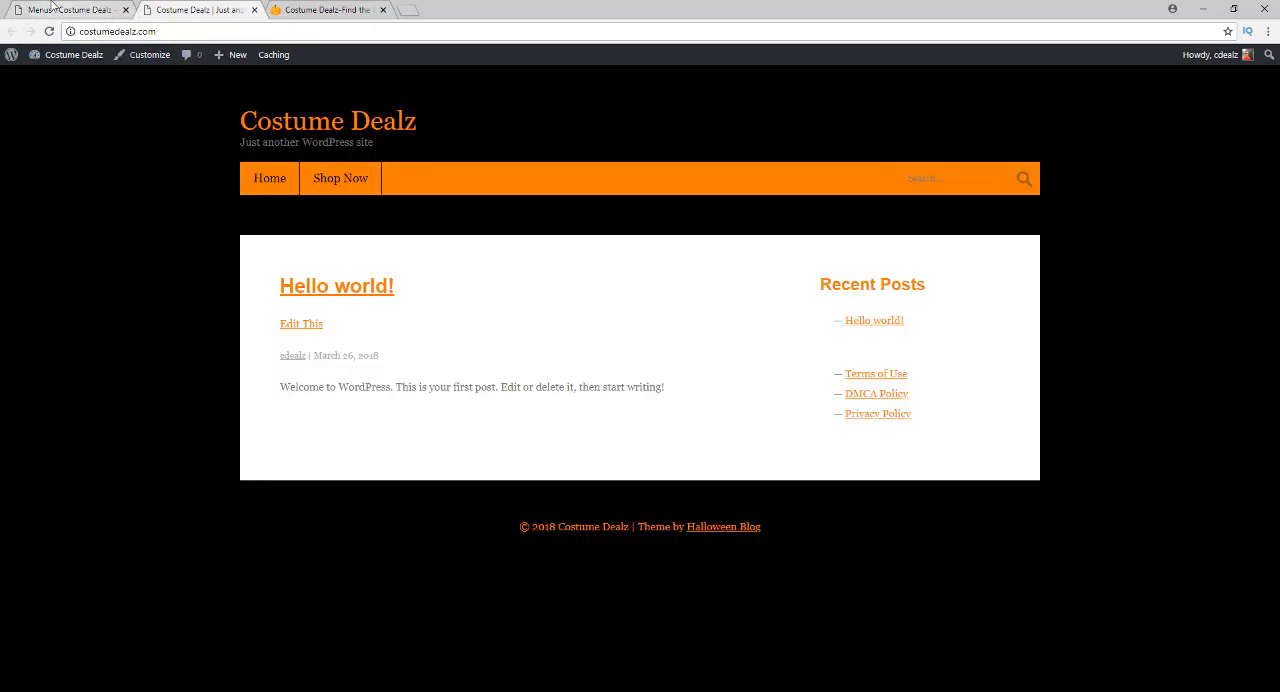
Set the site tagline in General Settings to "Find the Best Deals on Halloween Costumes and Accessories"
click(52, 8)
mouse_move(64, 448)
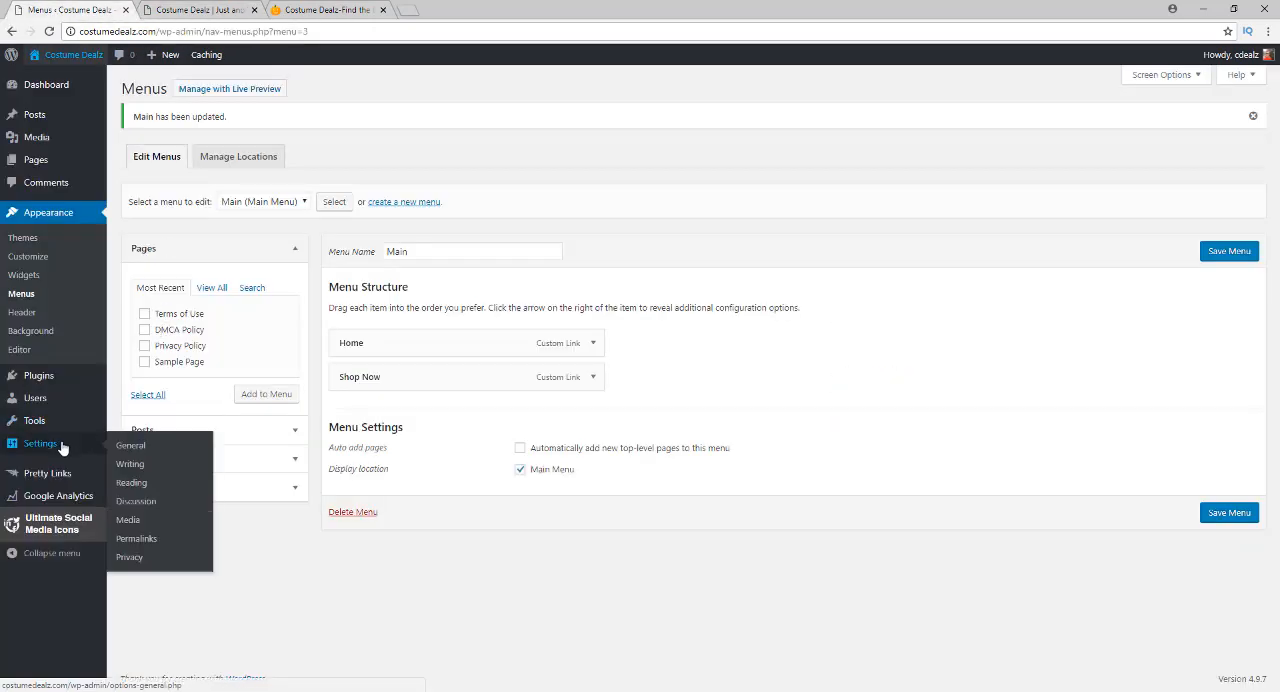
click(131, 446)
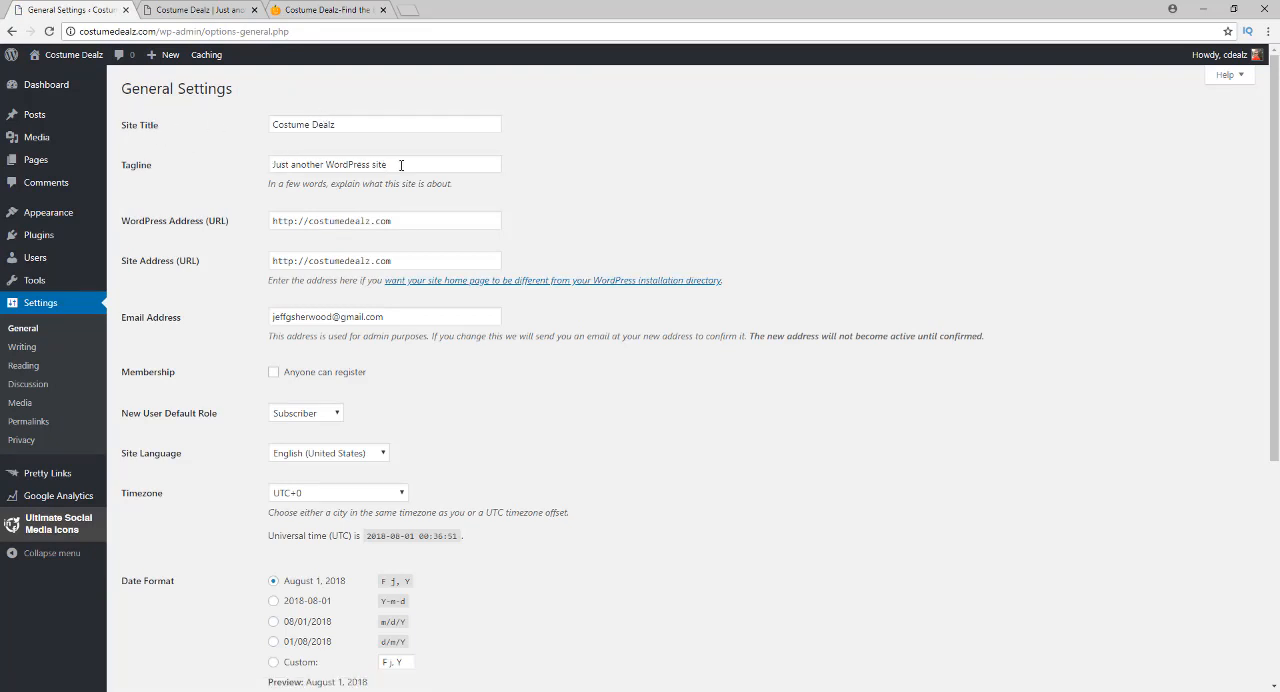
drag(404, 165, 250, 165)
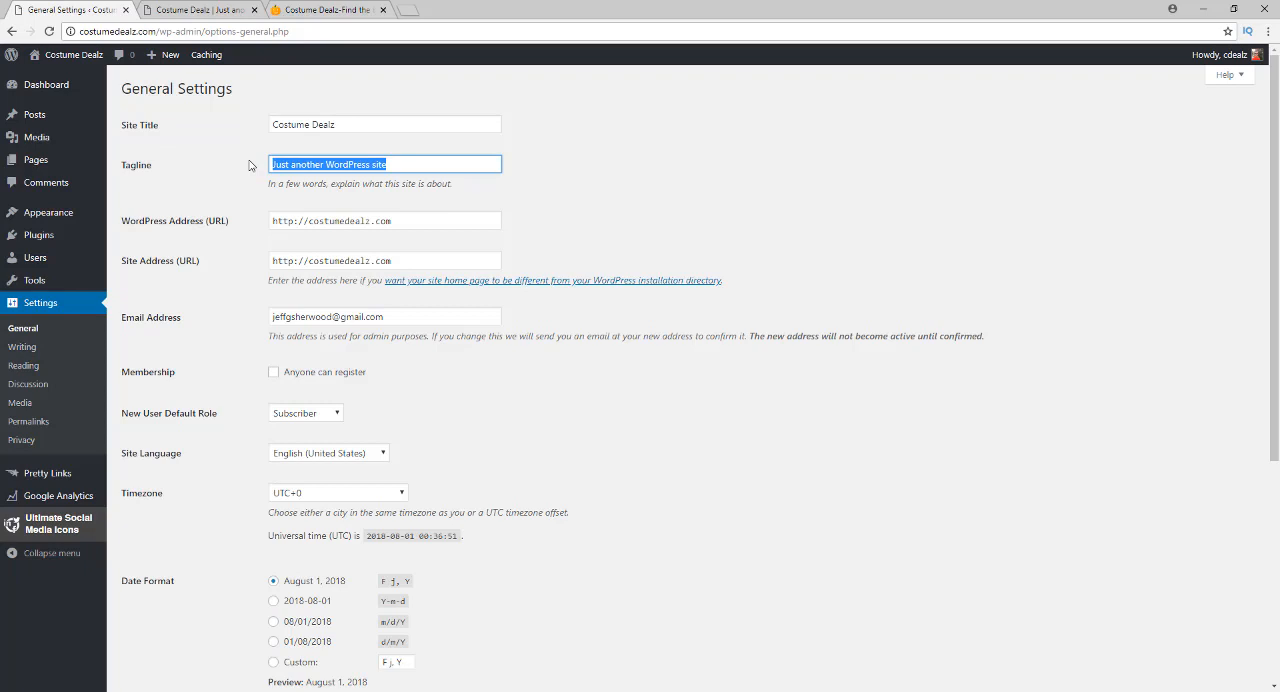
key(BackSpace)
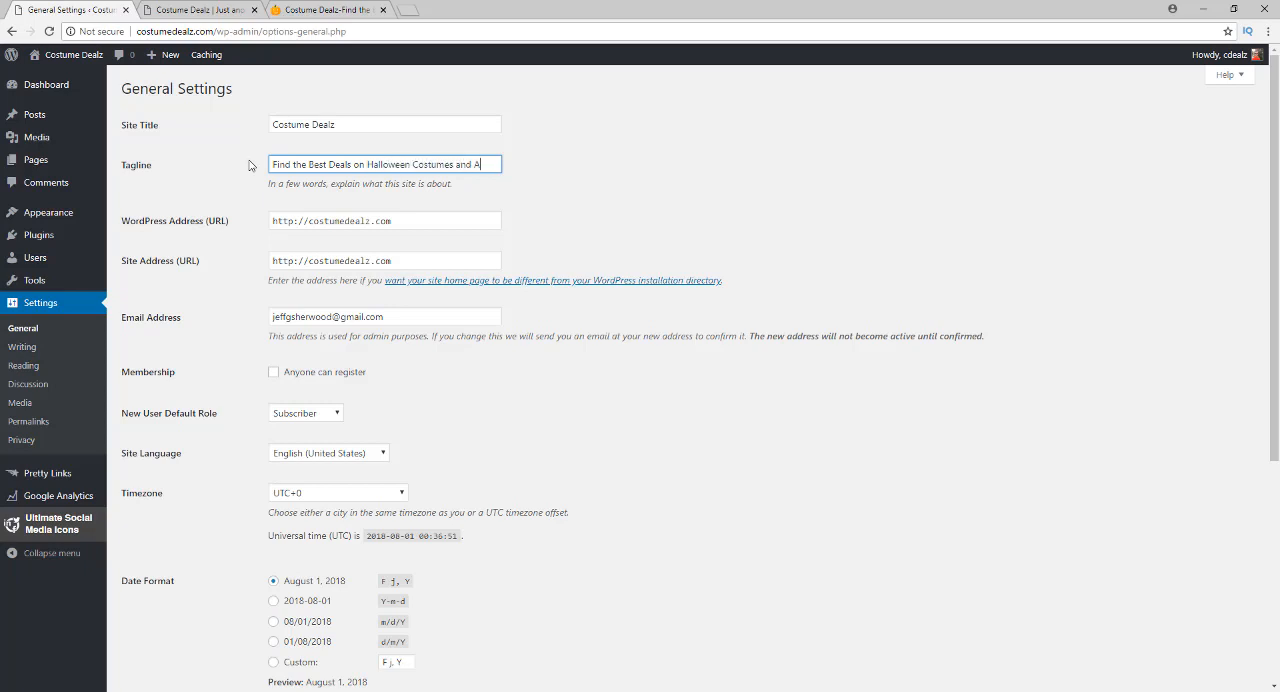
text(sories)
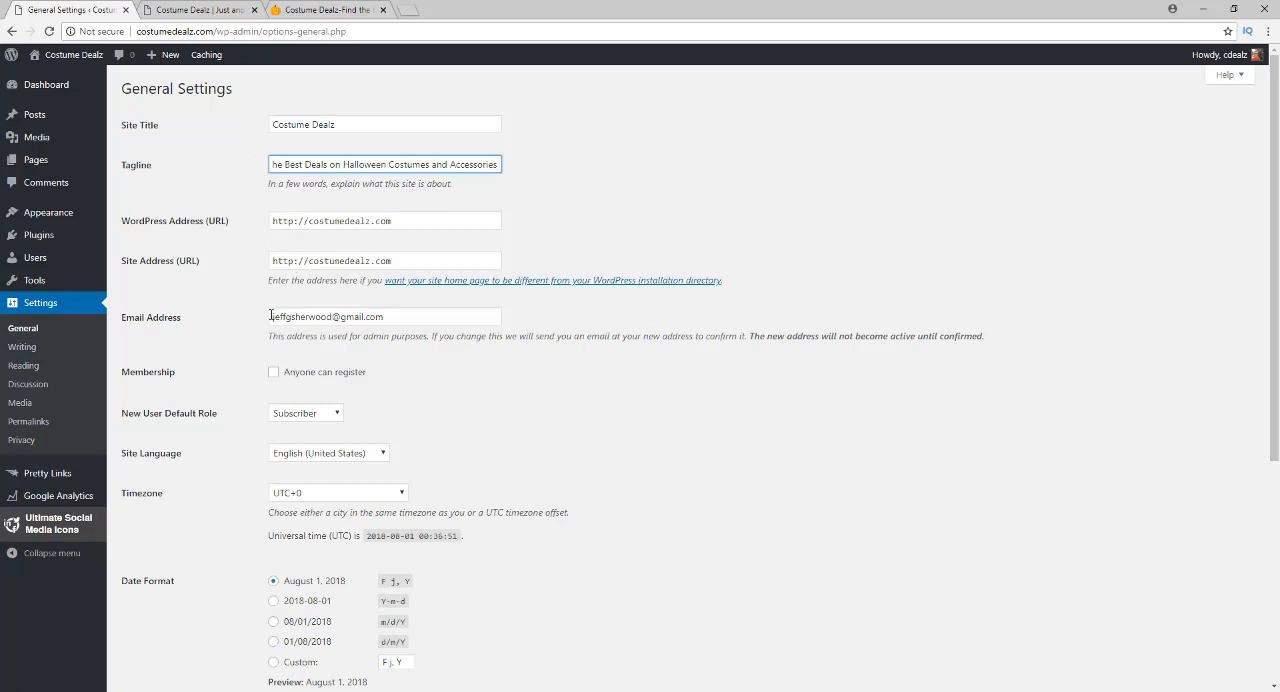
Review the remaining General Settings and check the available Site Language options
scroll(253, 330, down, 2)
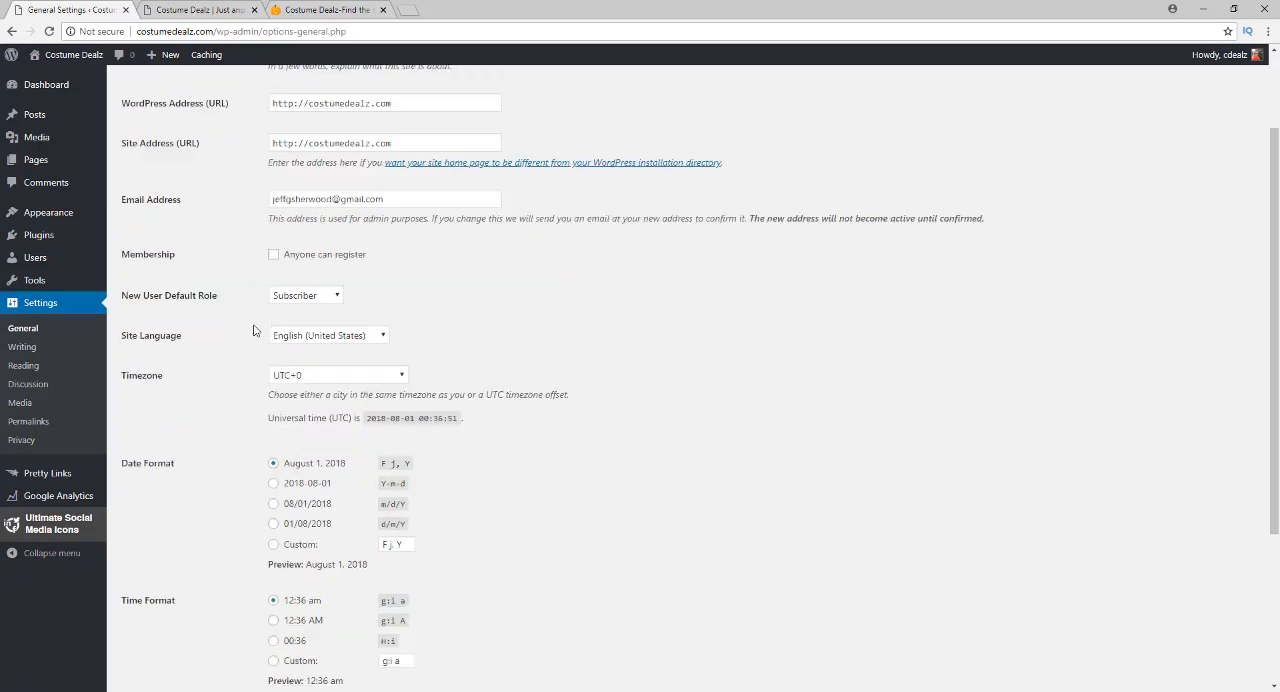
scroll(251, 315, down, 3)
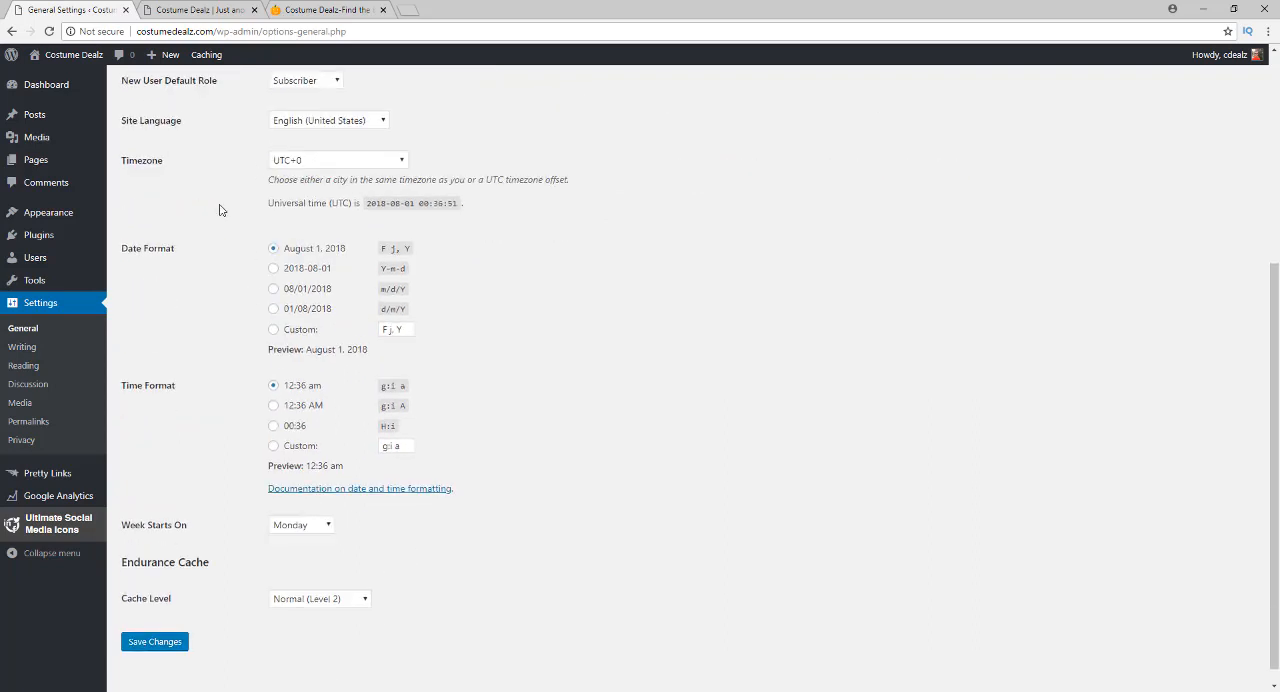
click(307, 122)
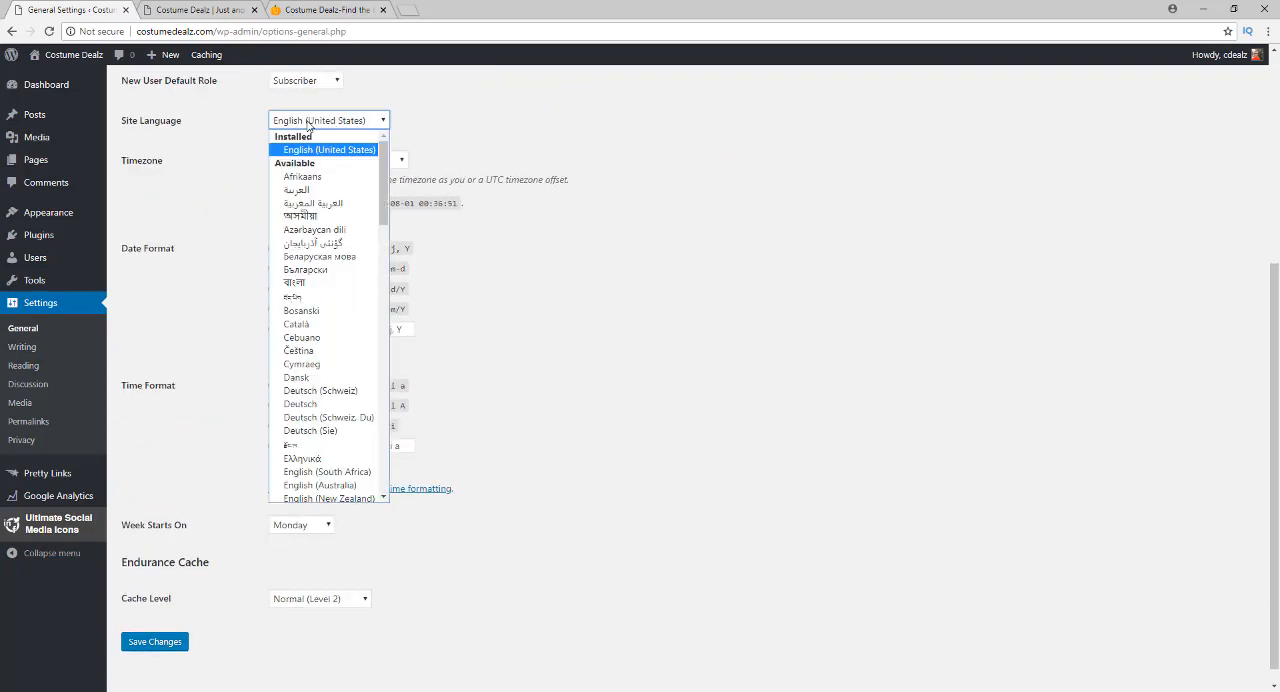
click(307, 122)
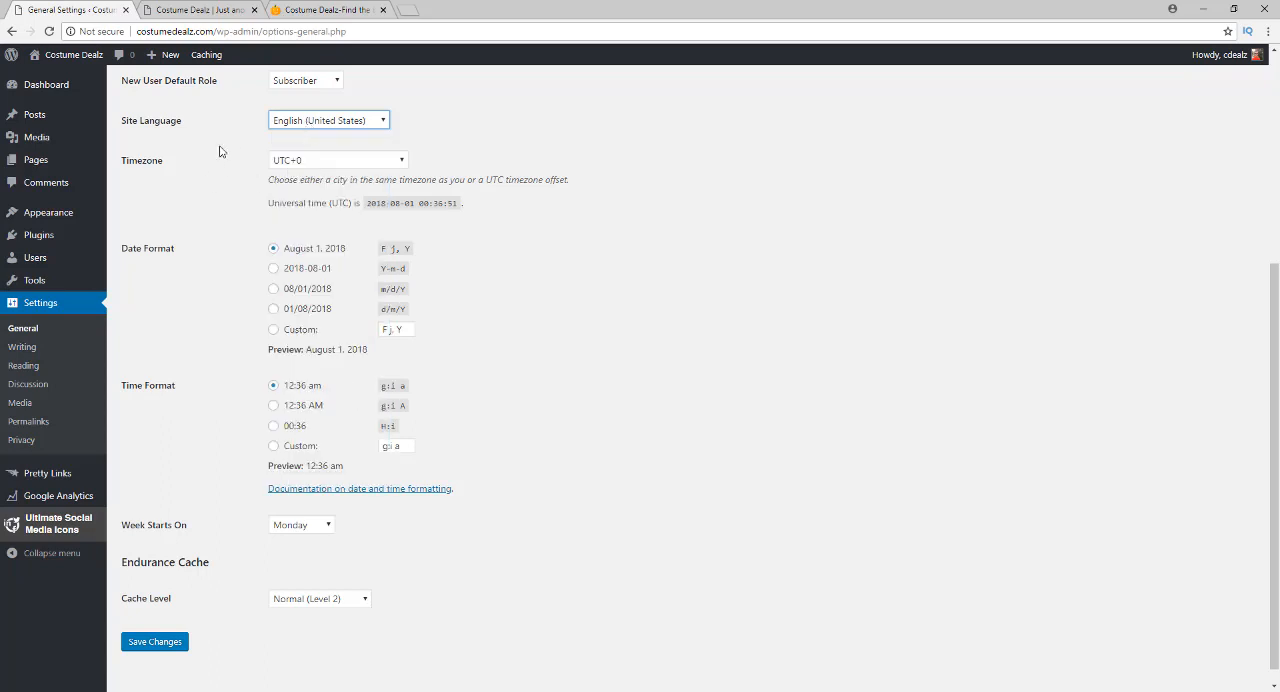
Set the site timezone to UTC-4 in General Settings and save the changes
click(277, 162)
click(313, 327)
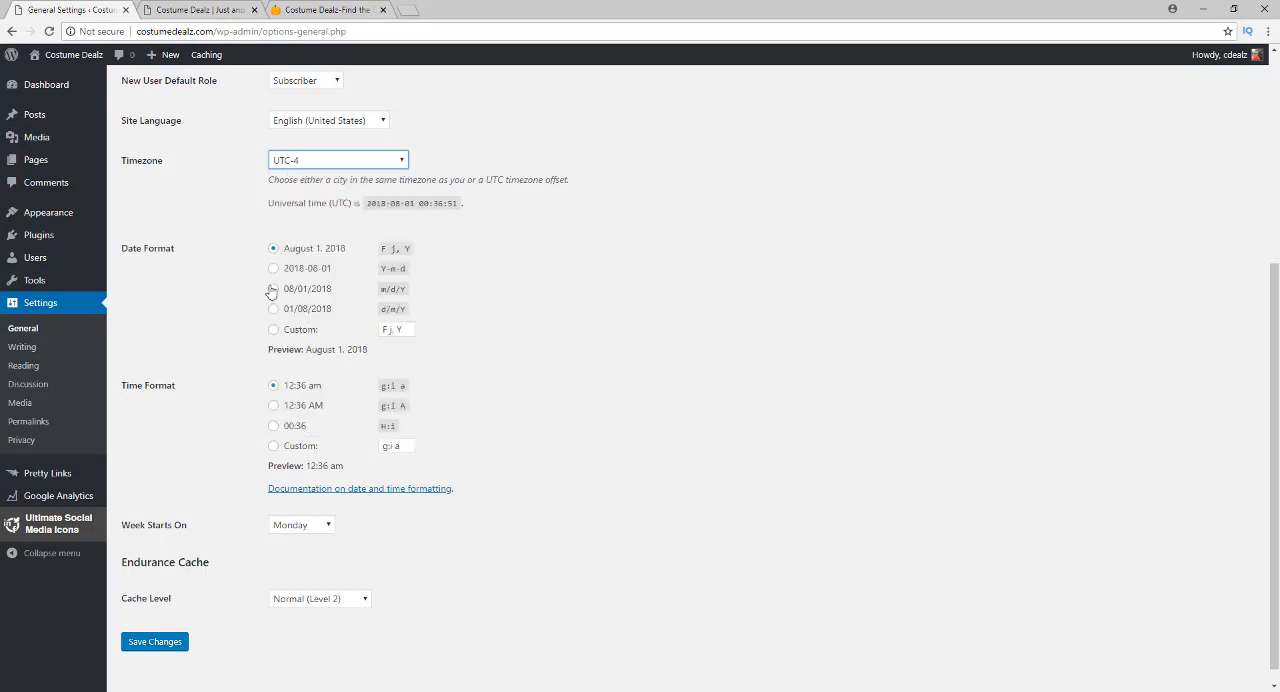
click(237, 211)
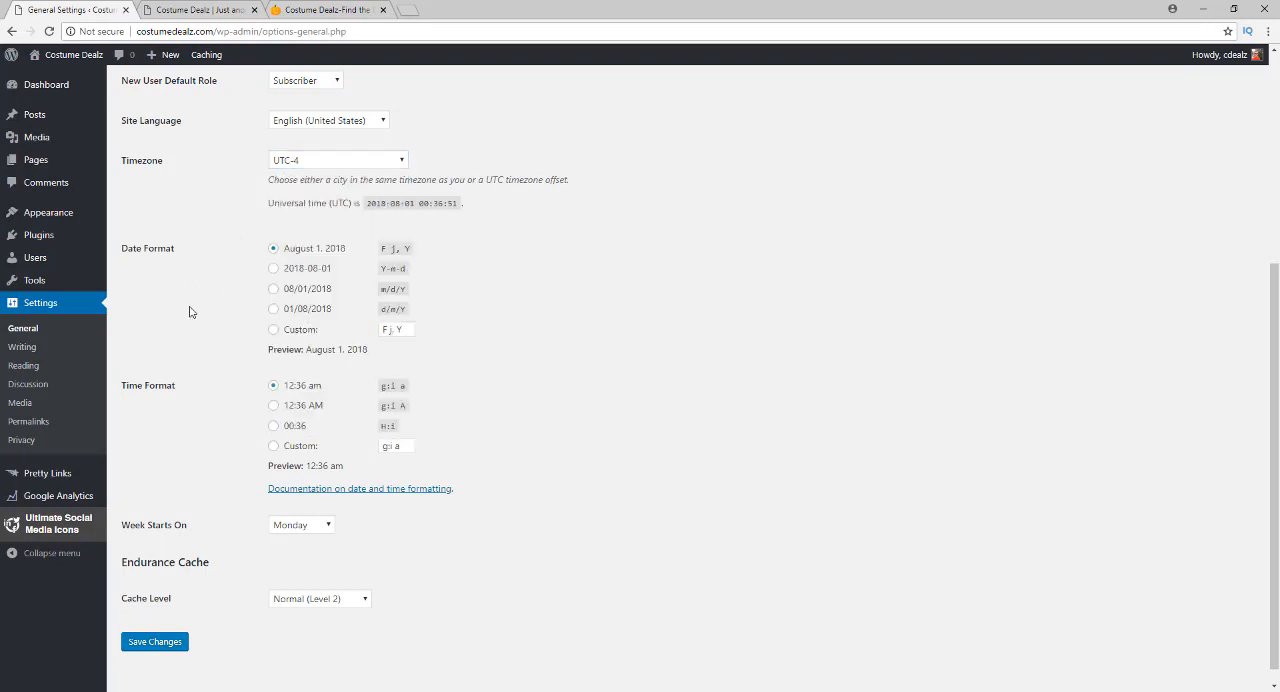
scroll(253, 309, down, 1)
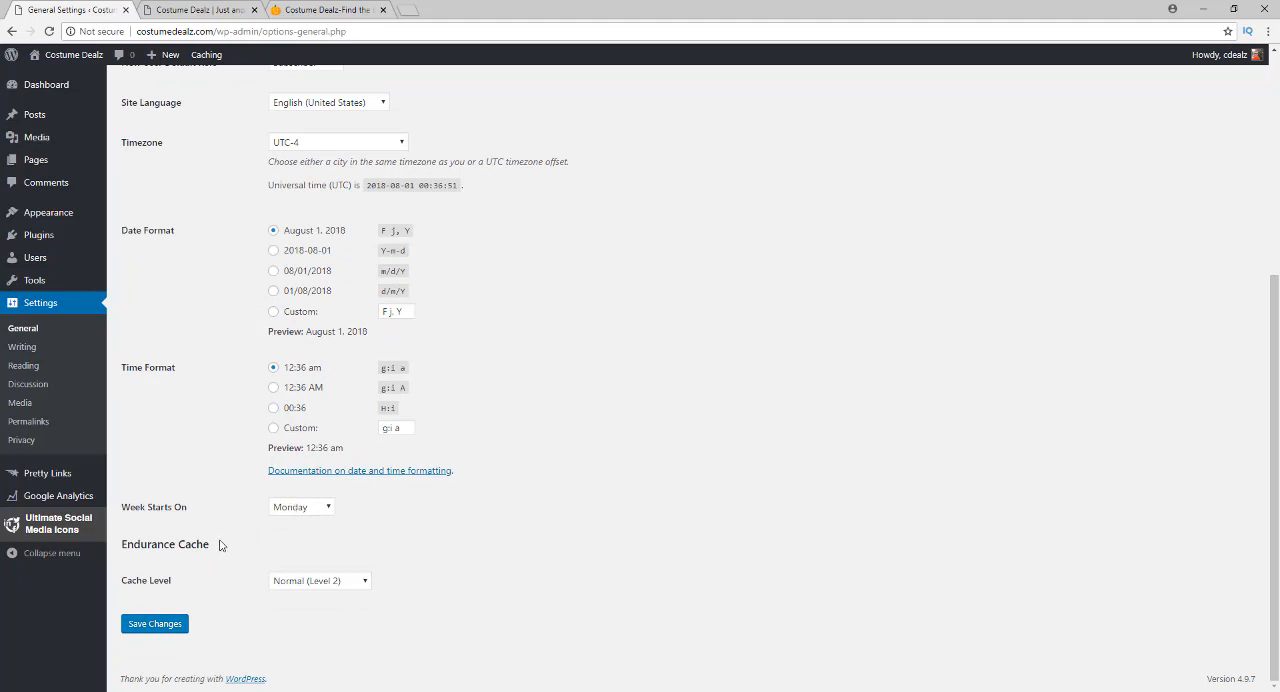
click(159, 627)
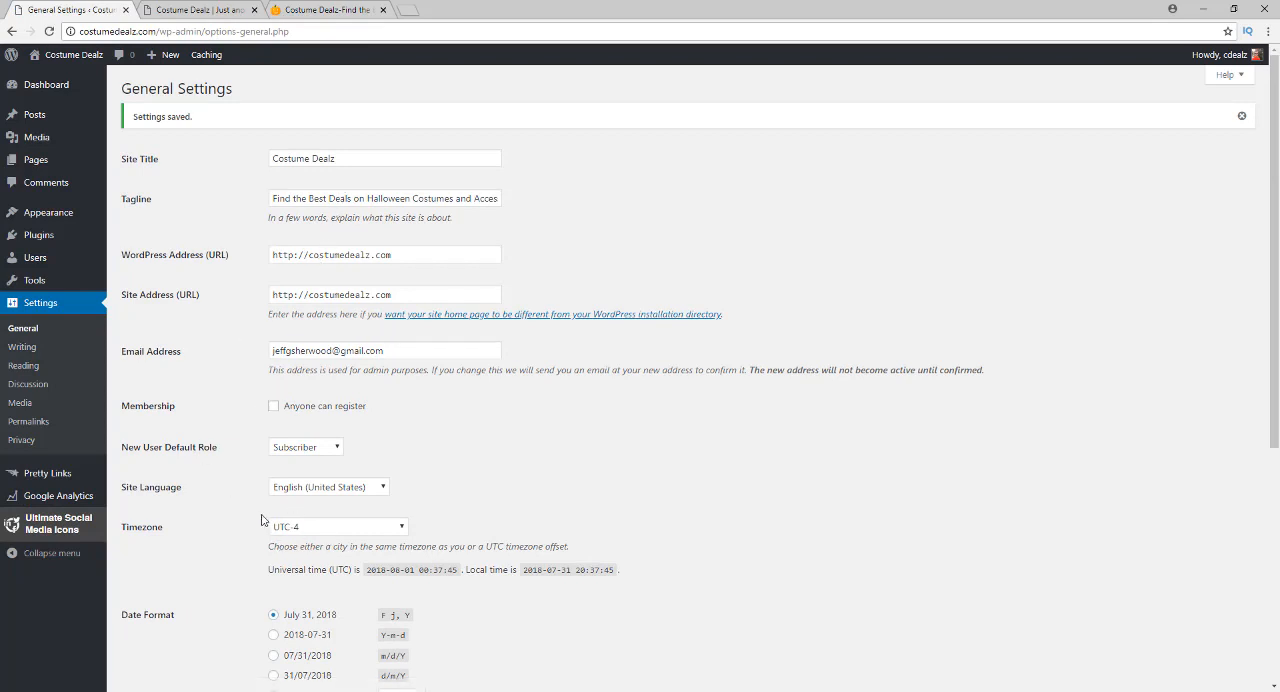
scroll(240, 445, down, 2)
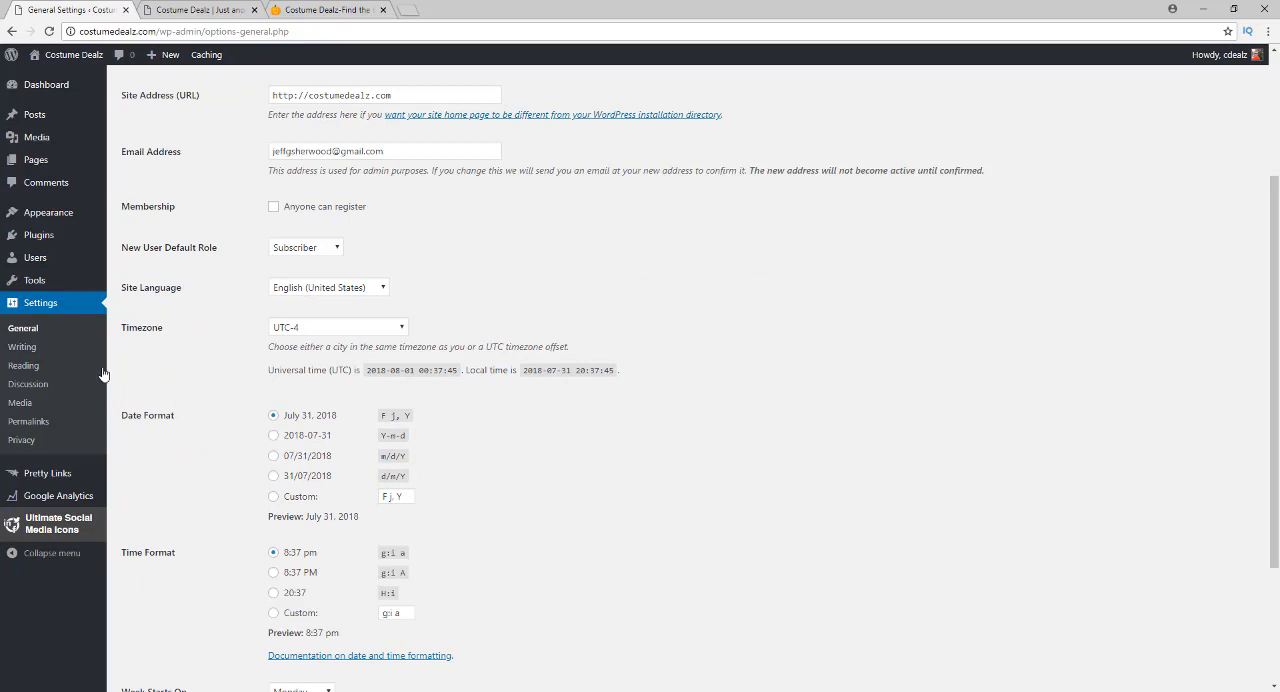
Open the Update Services documentation from Writing Settings and copy its full list of XML-RPC ping services
click(23, 347)
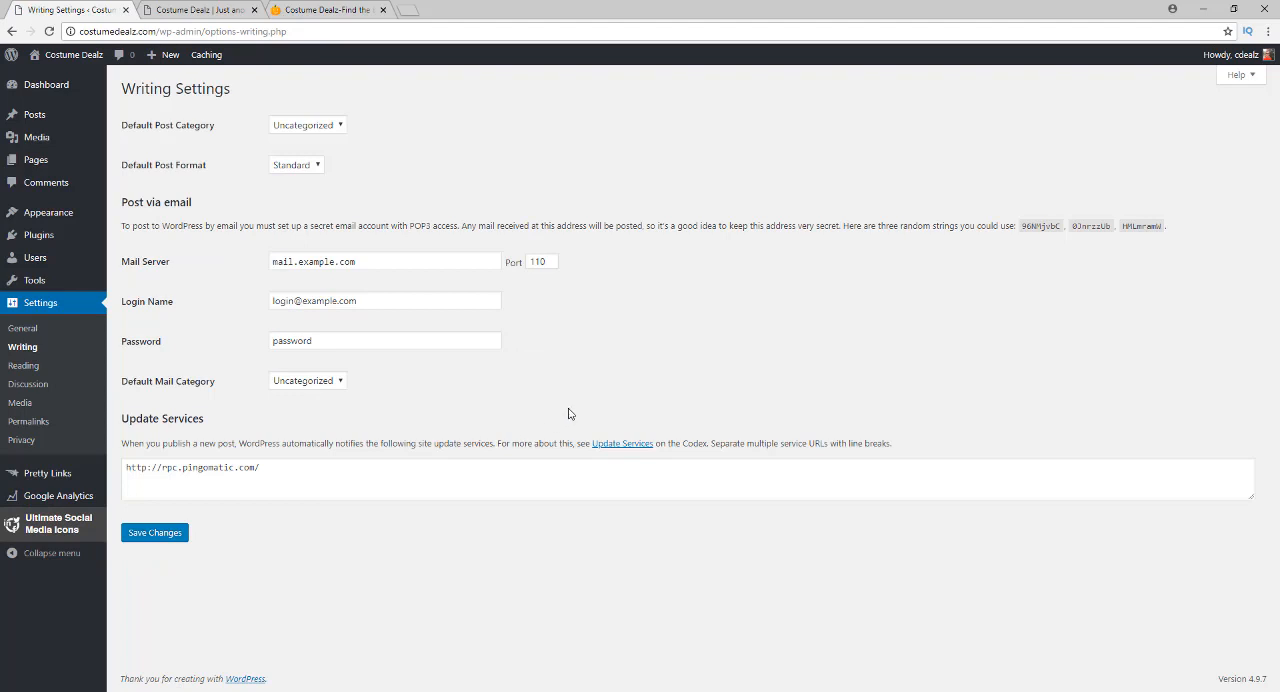
click(622, 444)
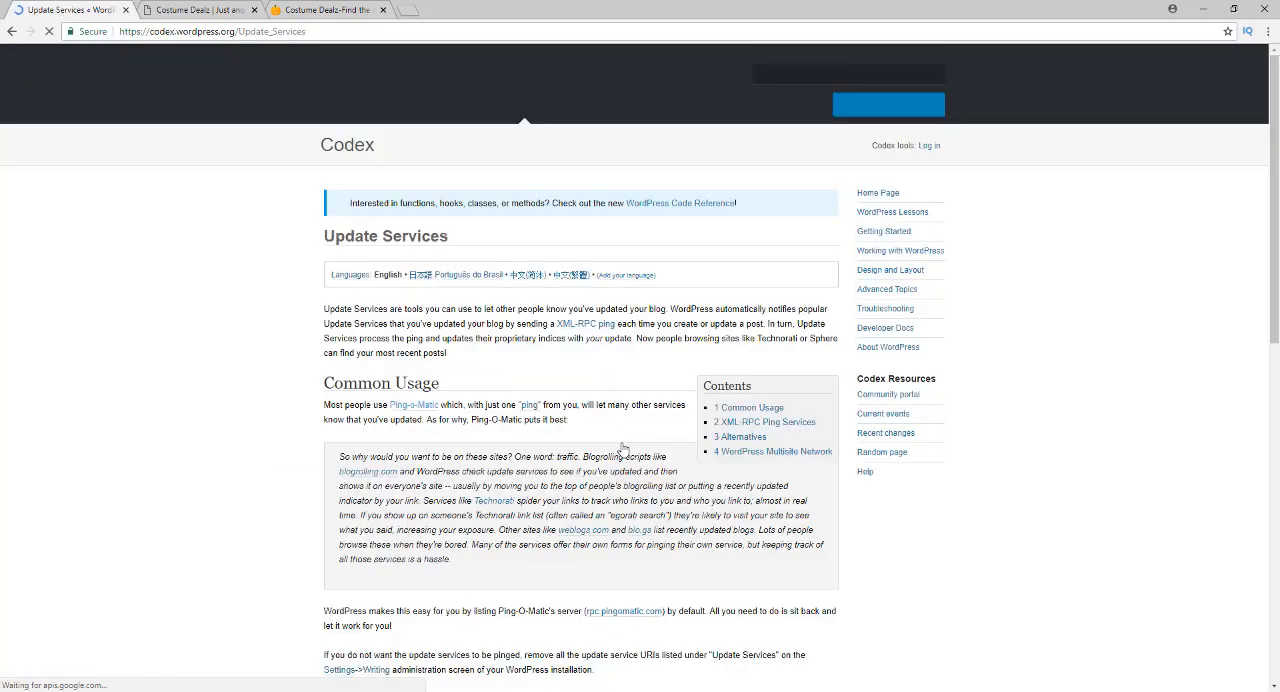
scroll(291, 430, down, 5)
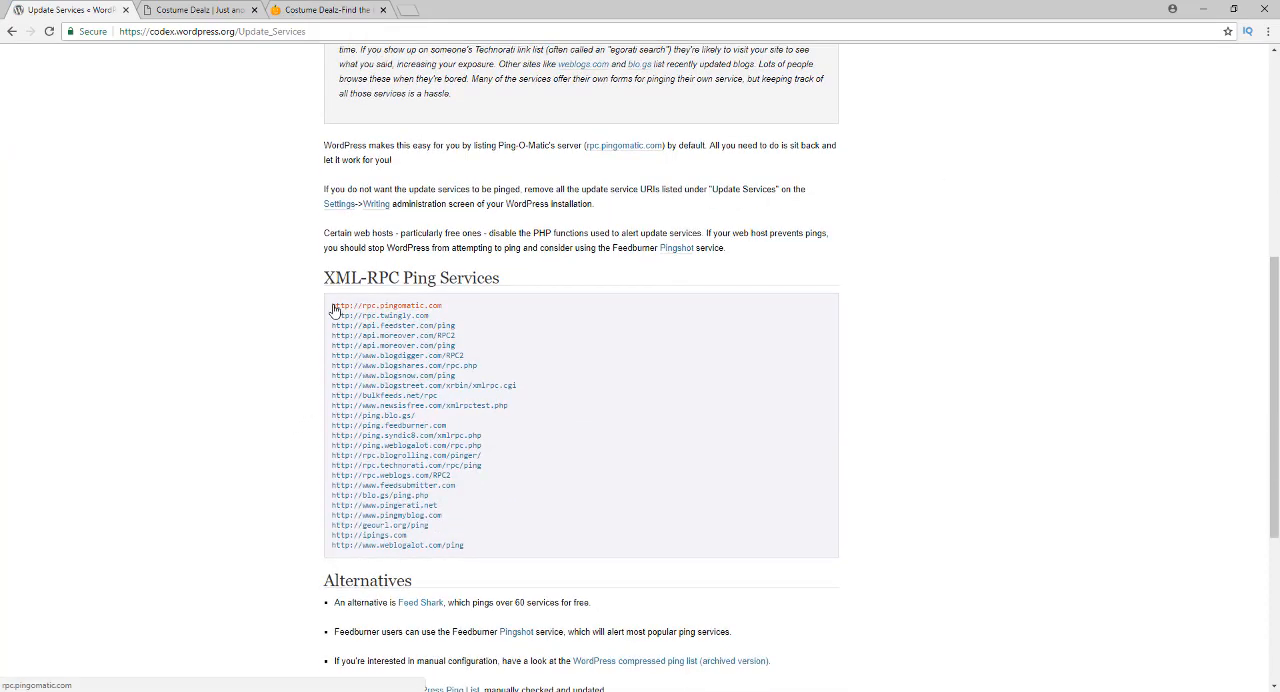
drag(331, 304, 487, 550)
right_click(389, 509)
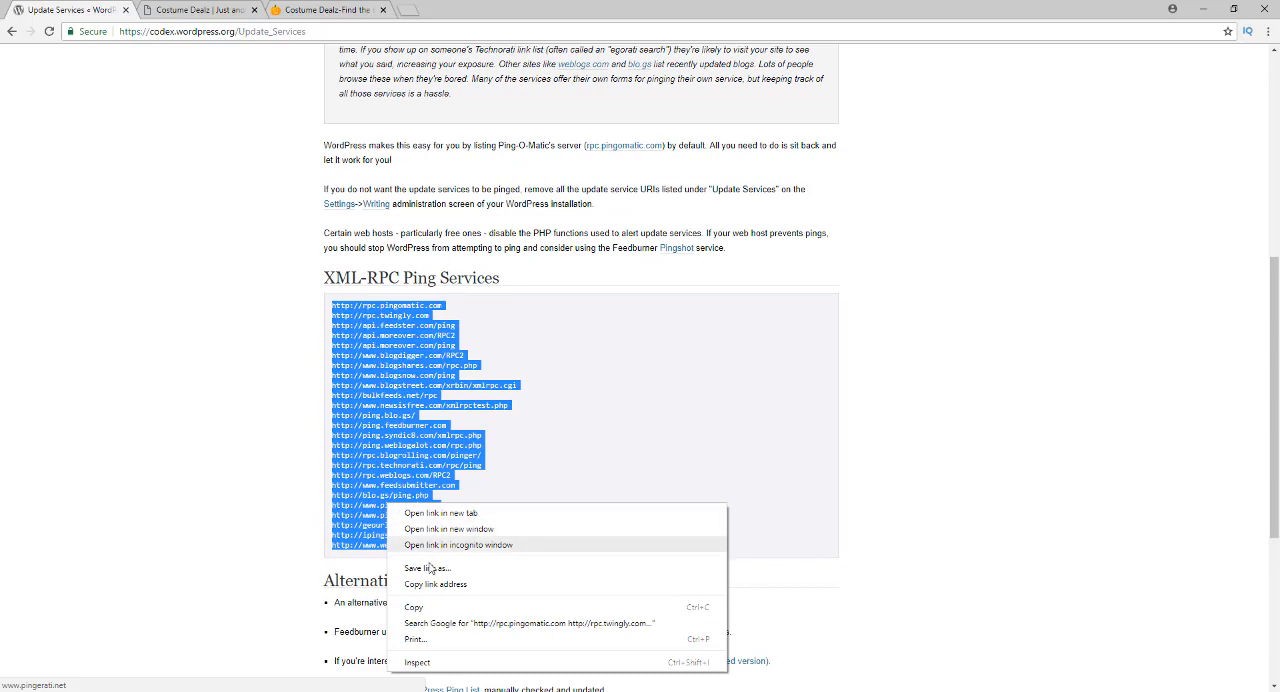
click(437, 608)
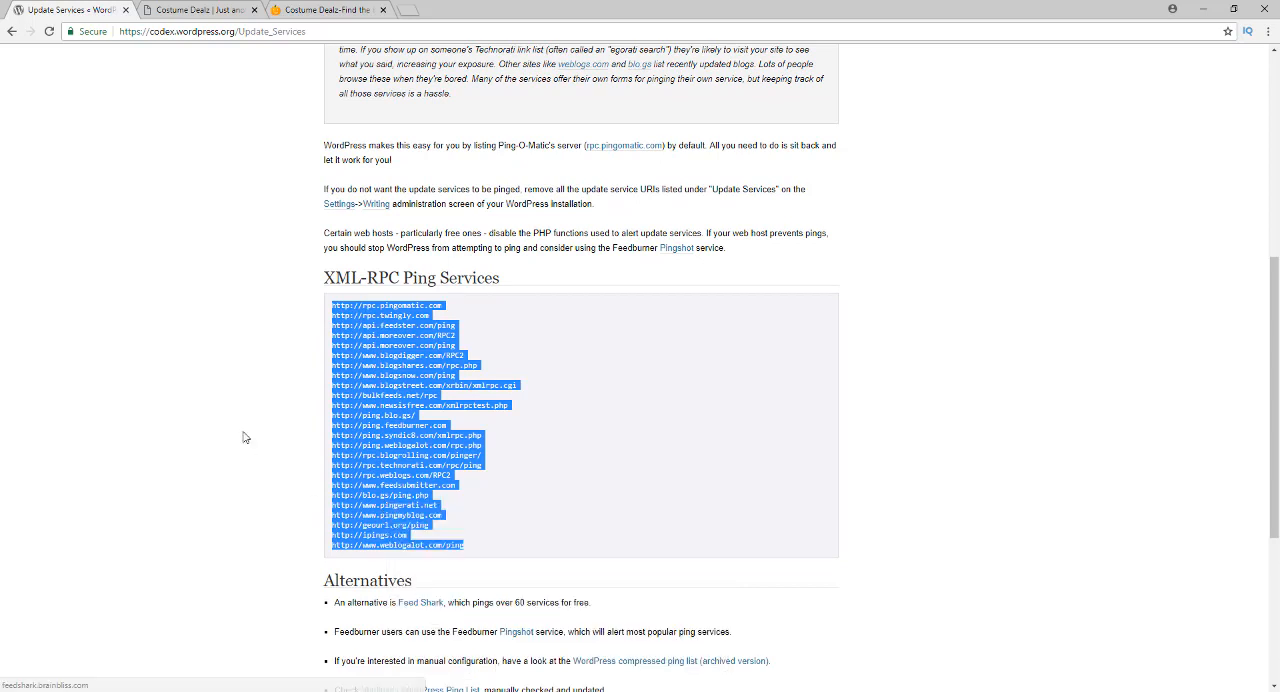
click(218, 303)
Return to Writing Settings, replace the Update Services entry with the copied ping service list and save the changes
click(12, 31)
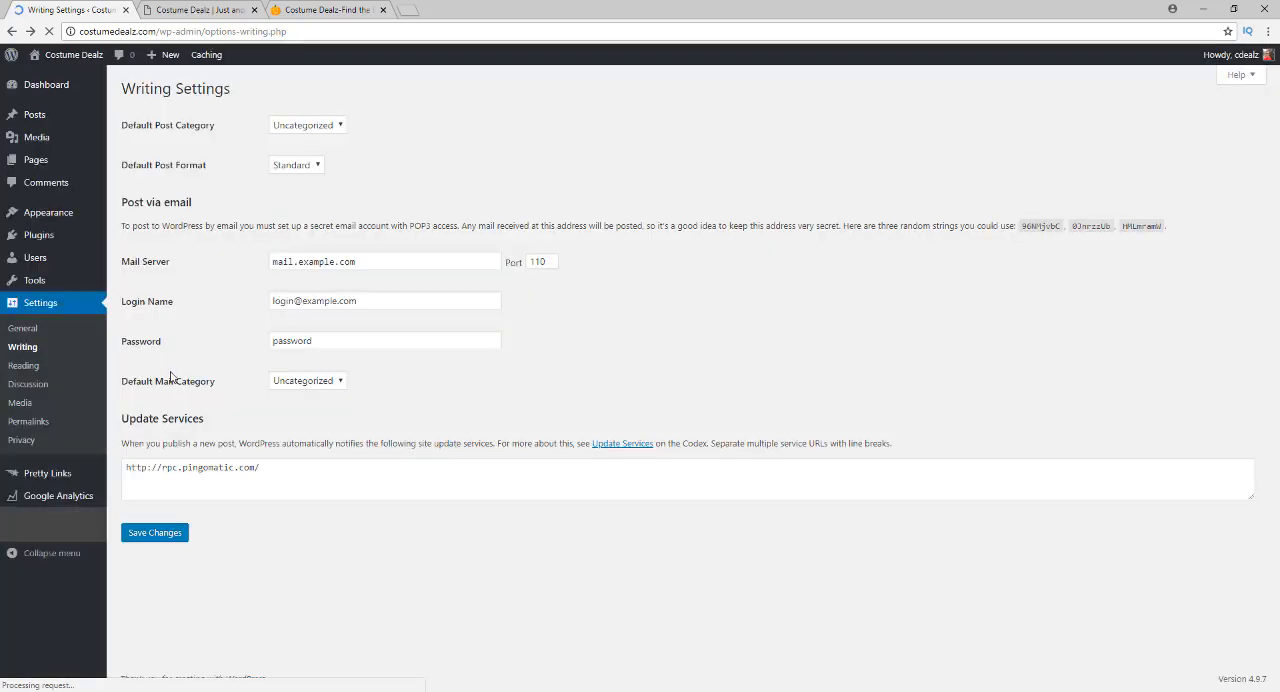
drag(280, 469, 122, 467)
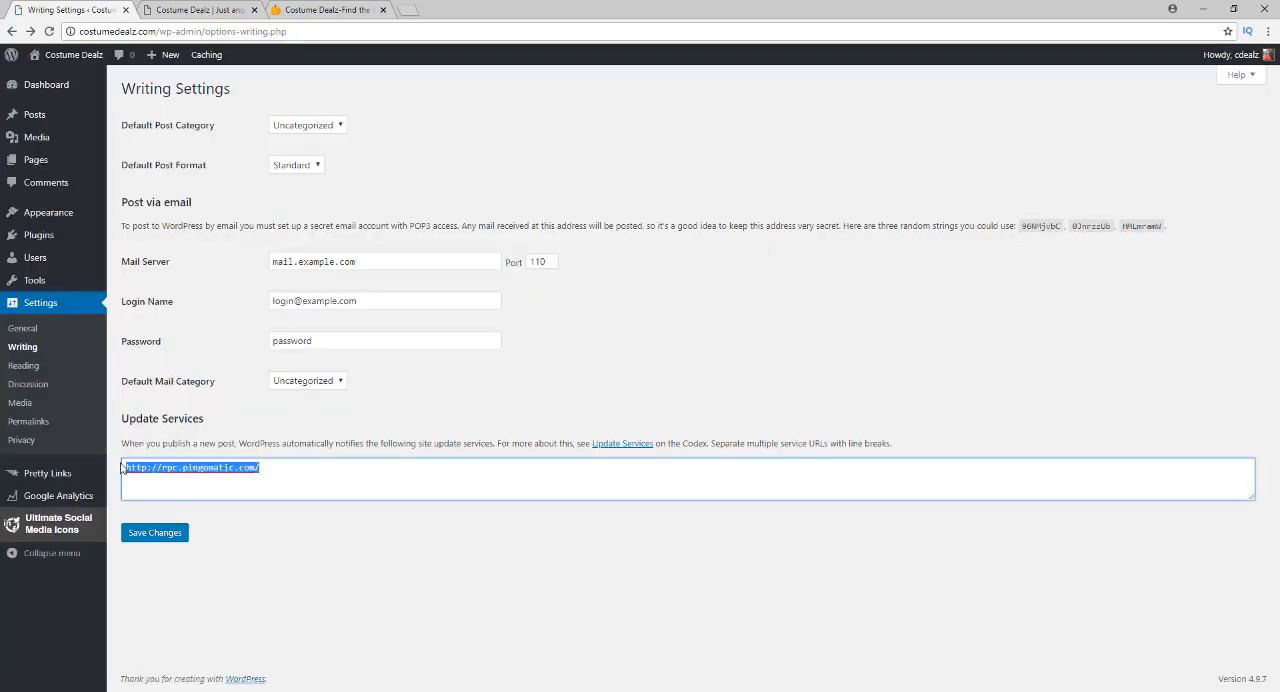
key(ctrl+v)
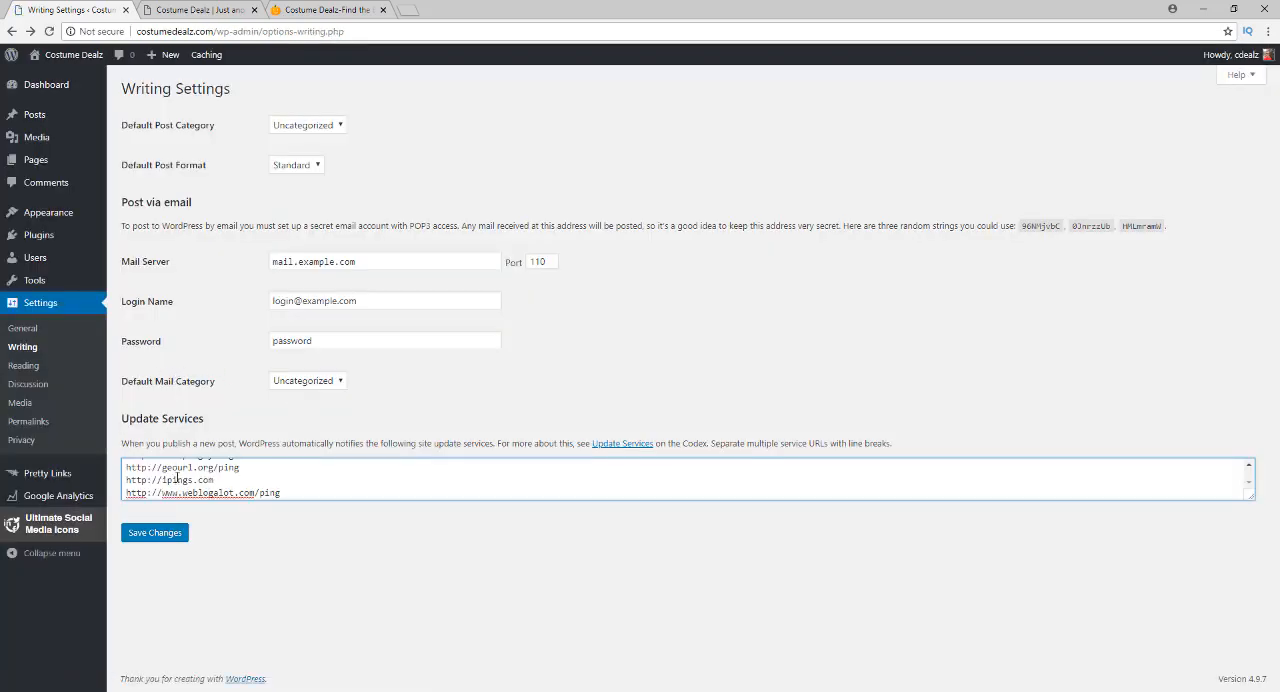
scroll(176, 479, up, 10)
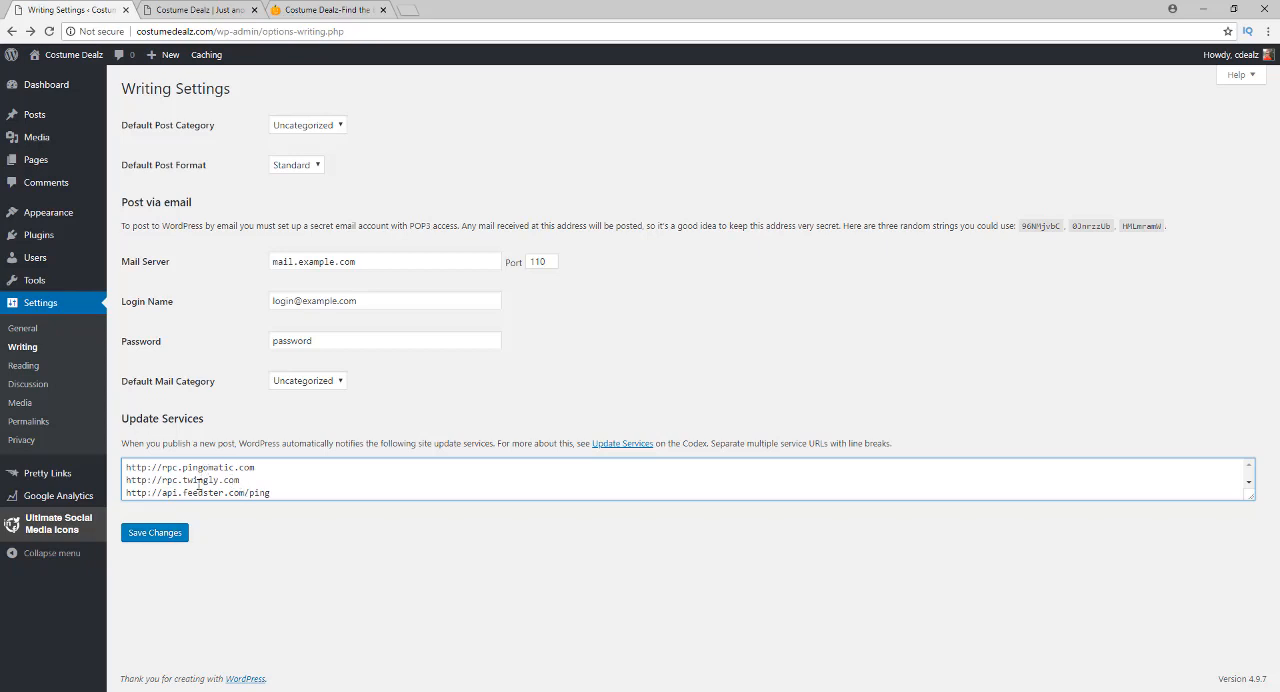
click(165, 532)
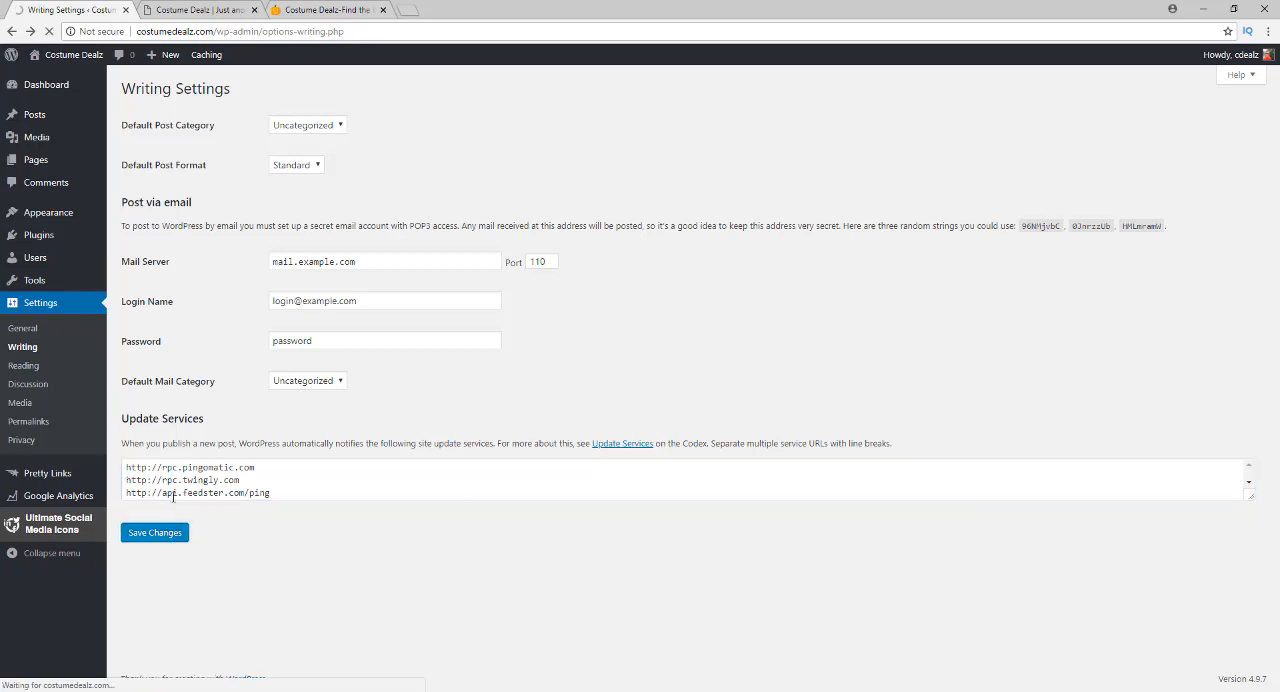
Review the Reading, Discussion and Media settings of the site
click(24, 367)
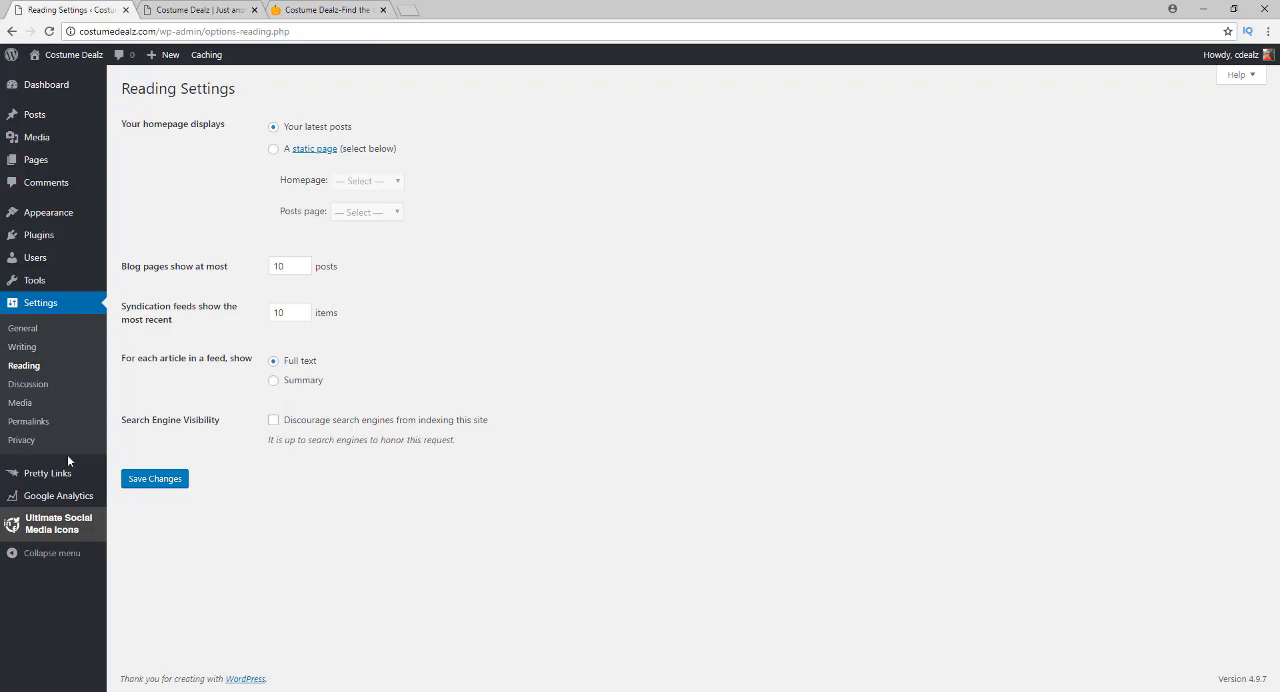
click(27, 390)
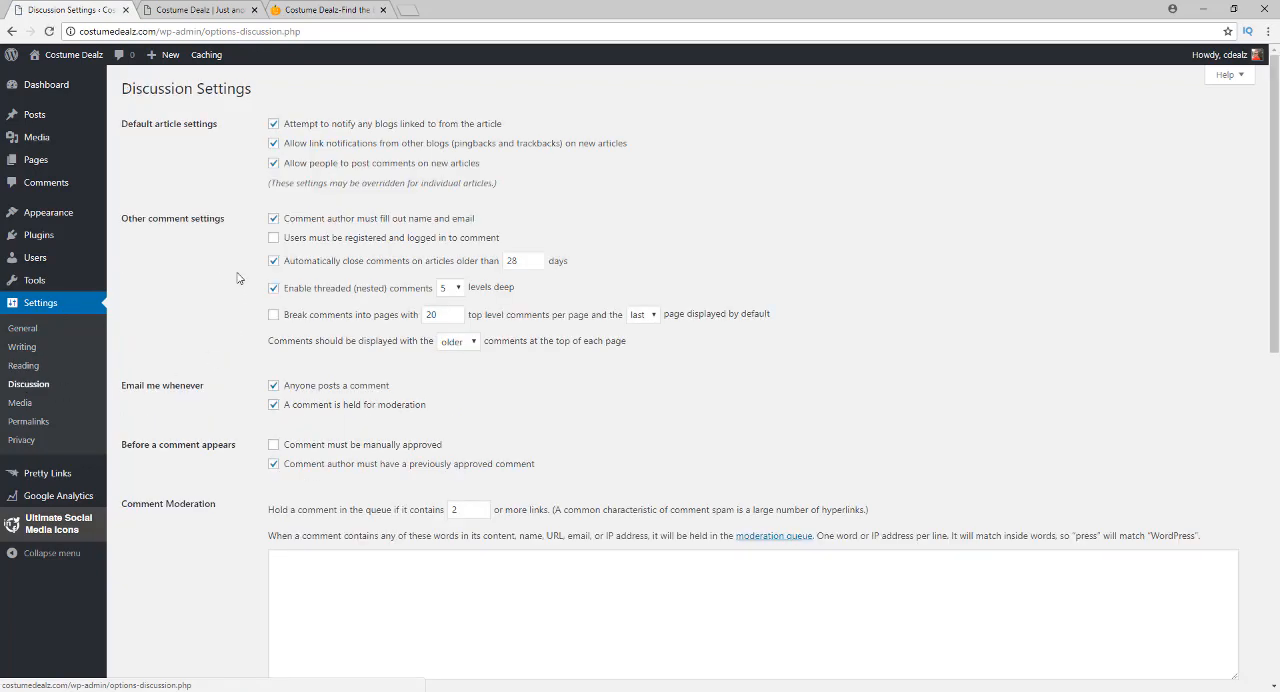
scroll(175, 372, down, 3)
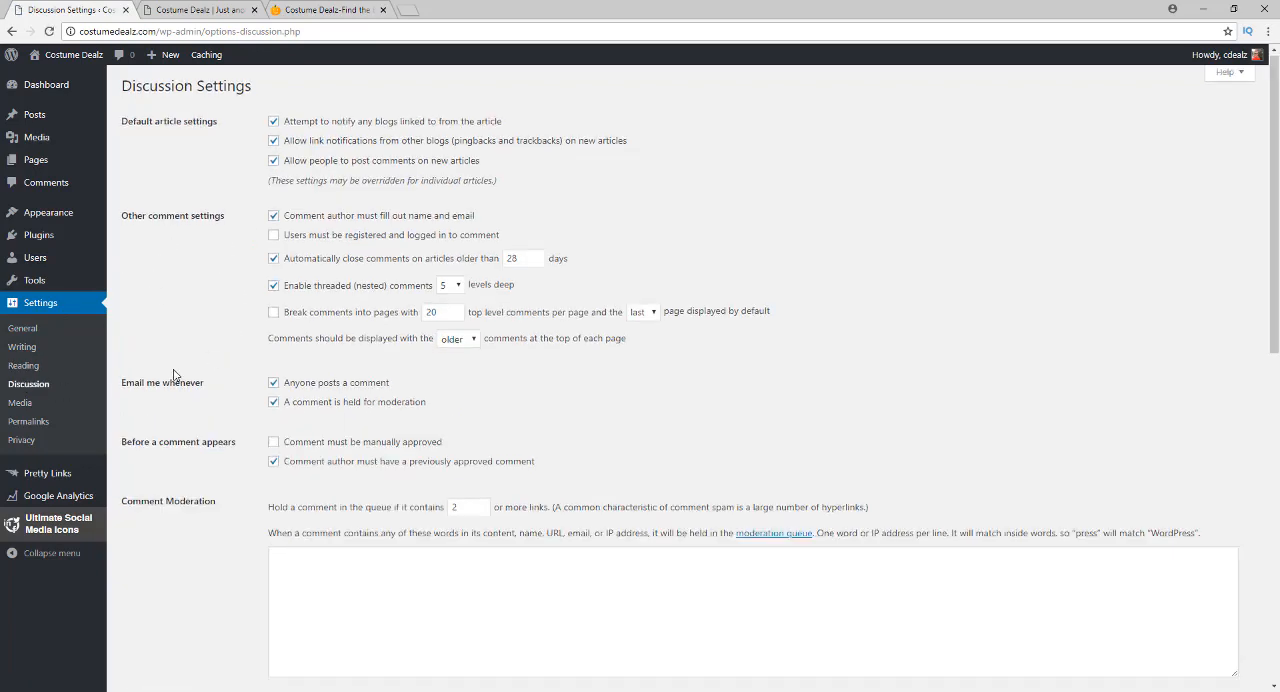
scroll(175, 372, up, 2)
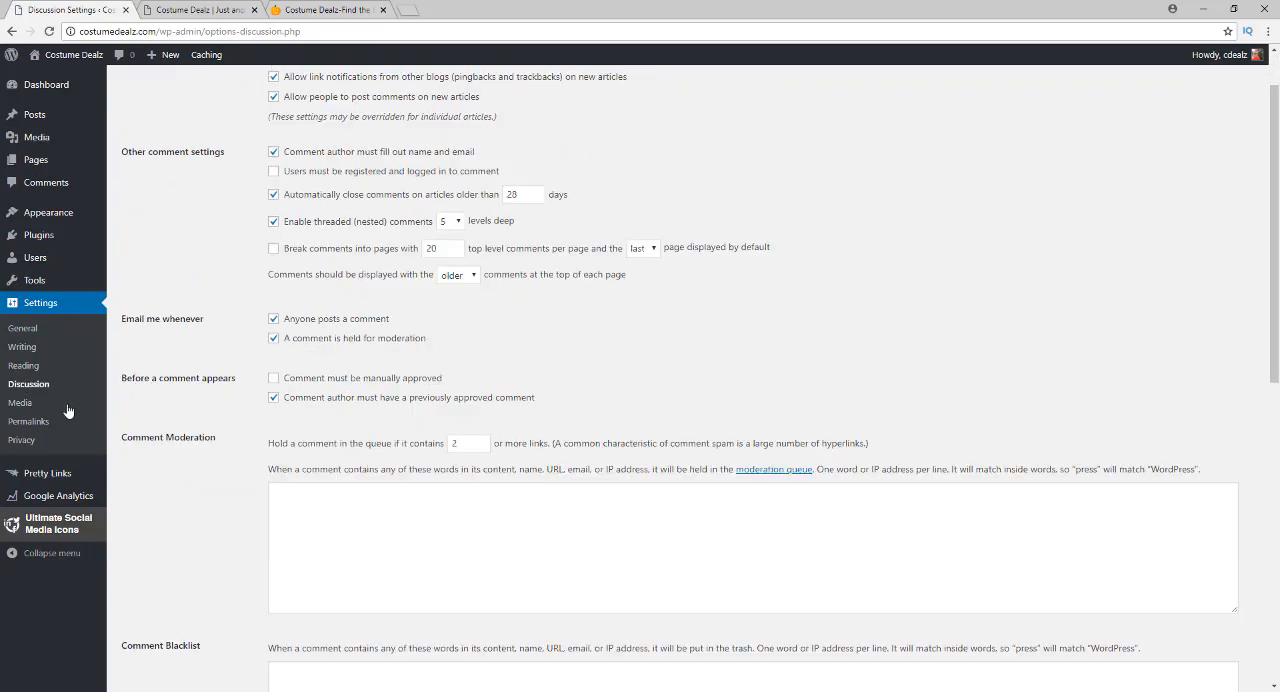
click(22, 403)
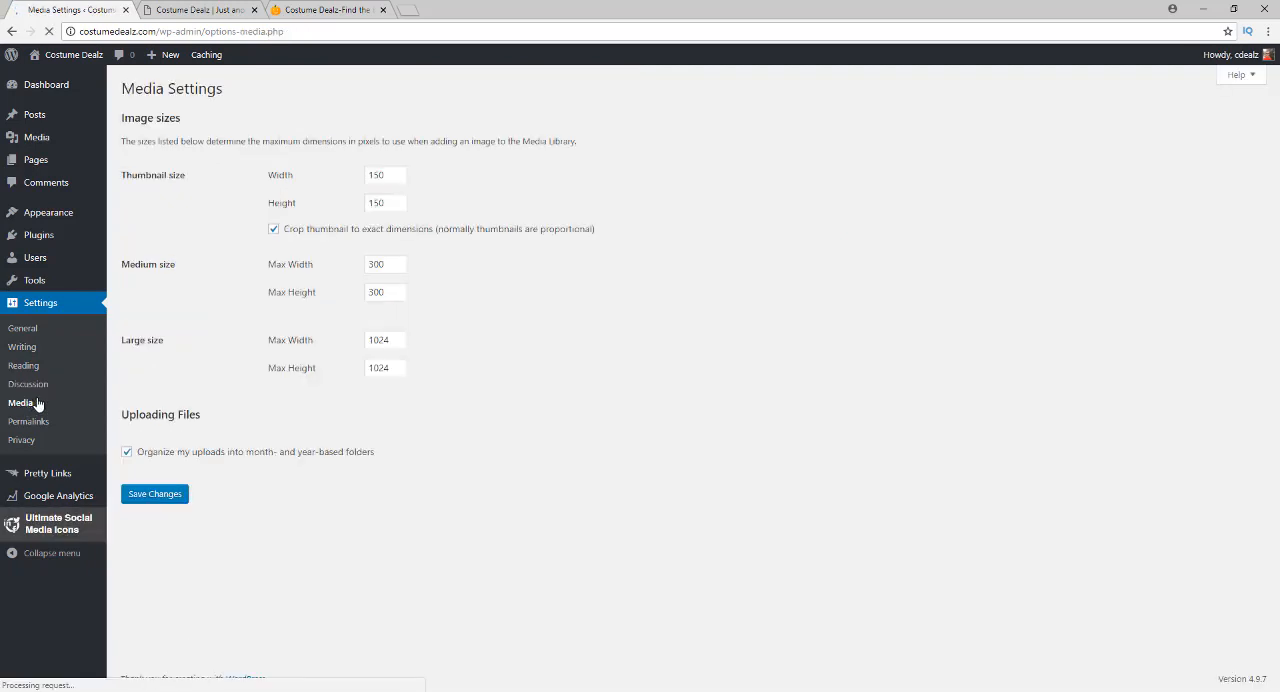
Set the permalink structure to Post name and save the changes
click(33, 425)
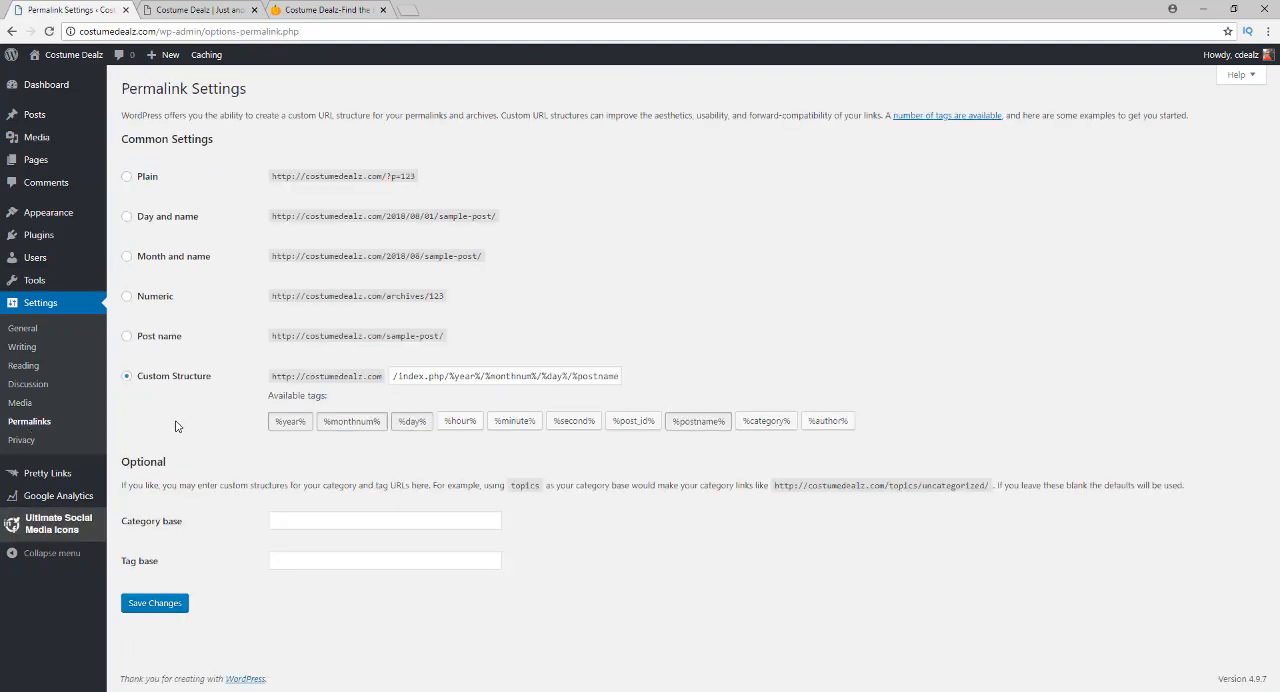
click(127, 338)
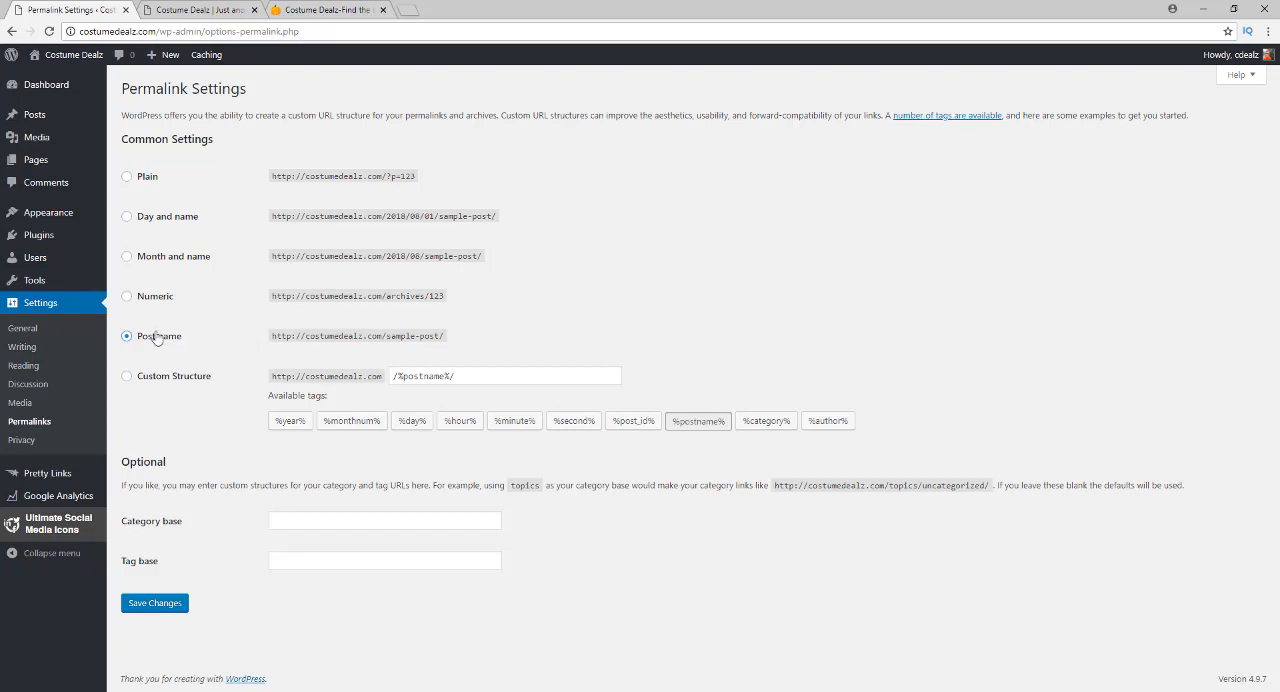
click(170, 604)
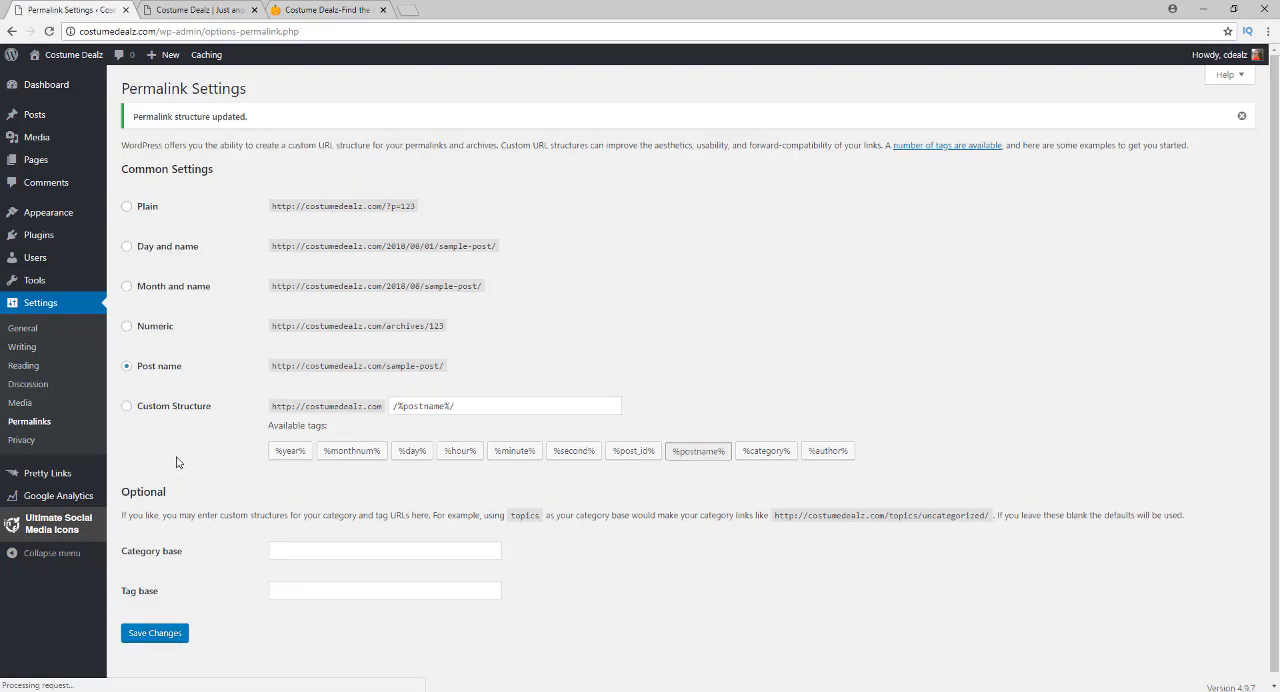
Assign the existing Privacy Policy page as the site's privacy policy page in Privacy Settings
click(23, 441)
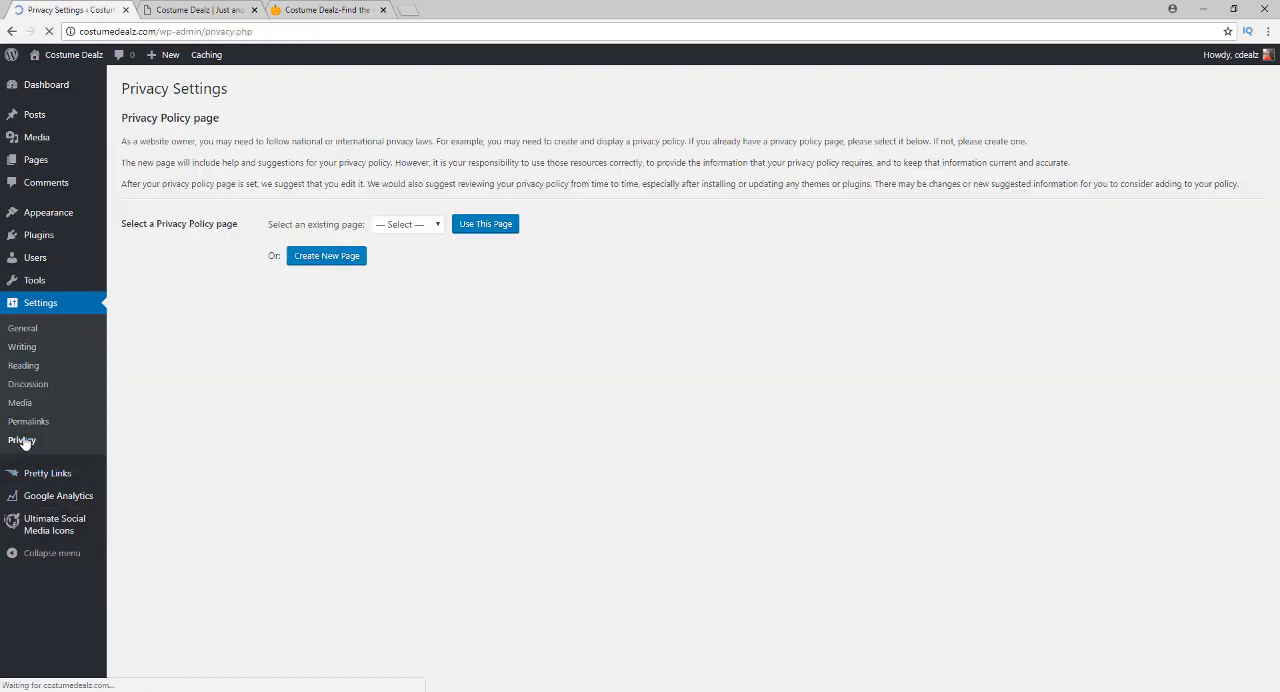
click(404, 227)
click(402, 268)
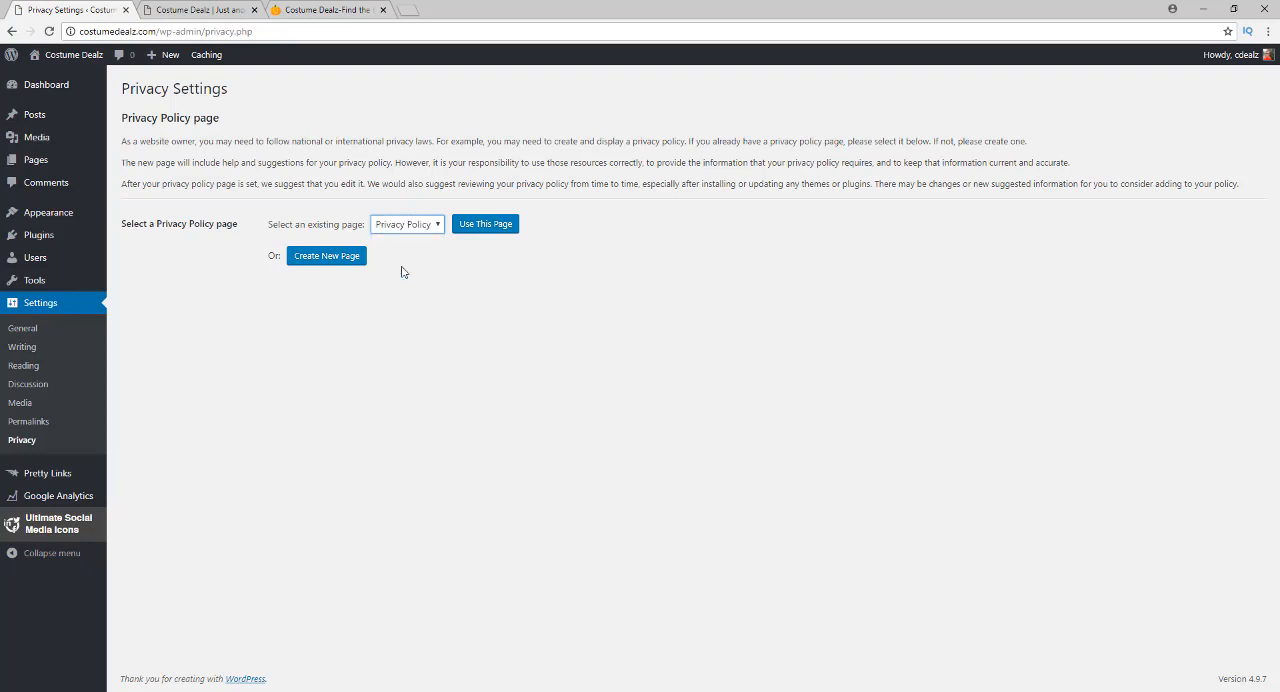
click(480, 229)
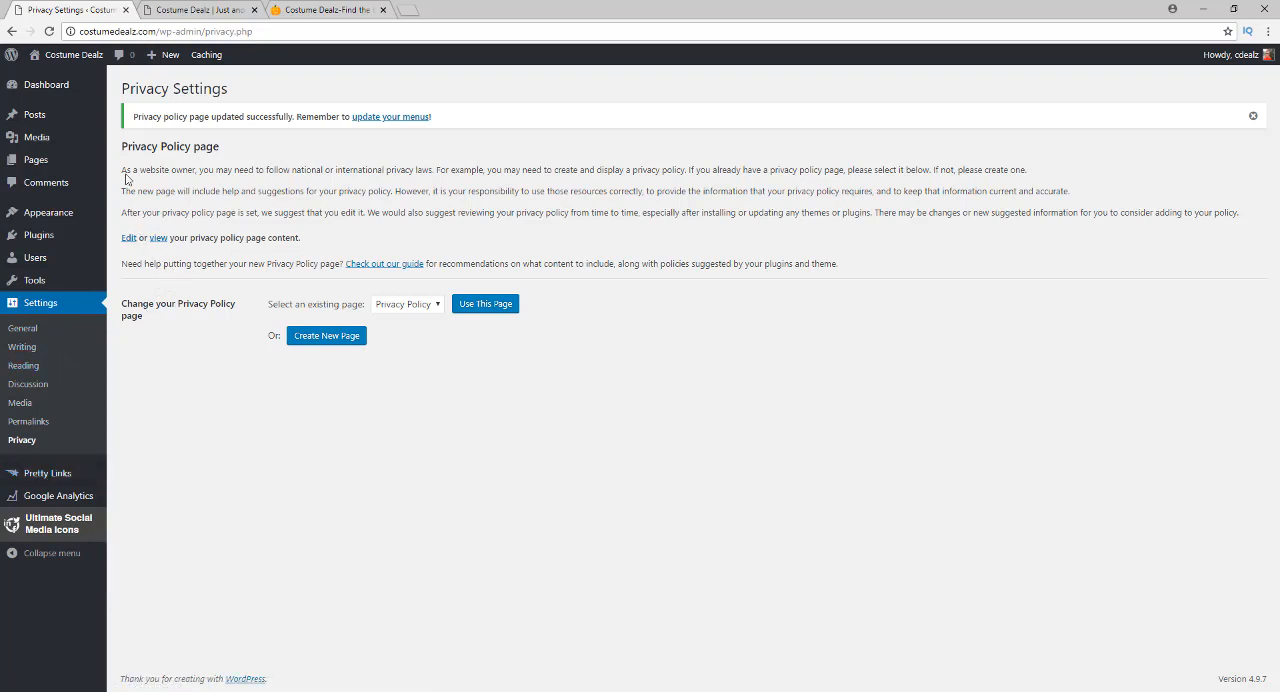
View the sample "Hello world!" post on the site, then return to the posts list and move it to the trash
mouse_move(69, 115)
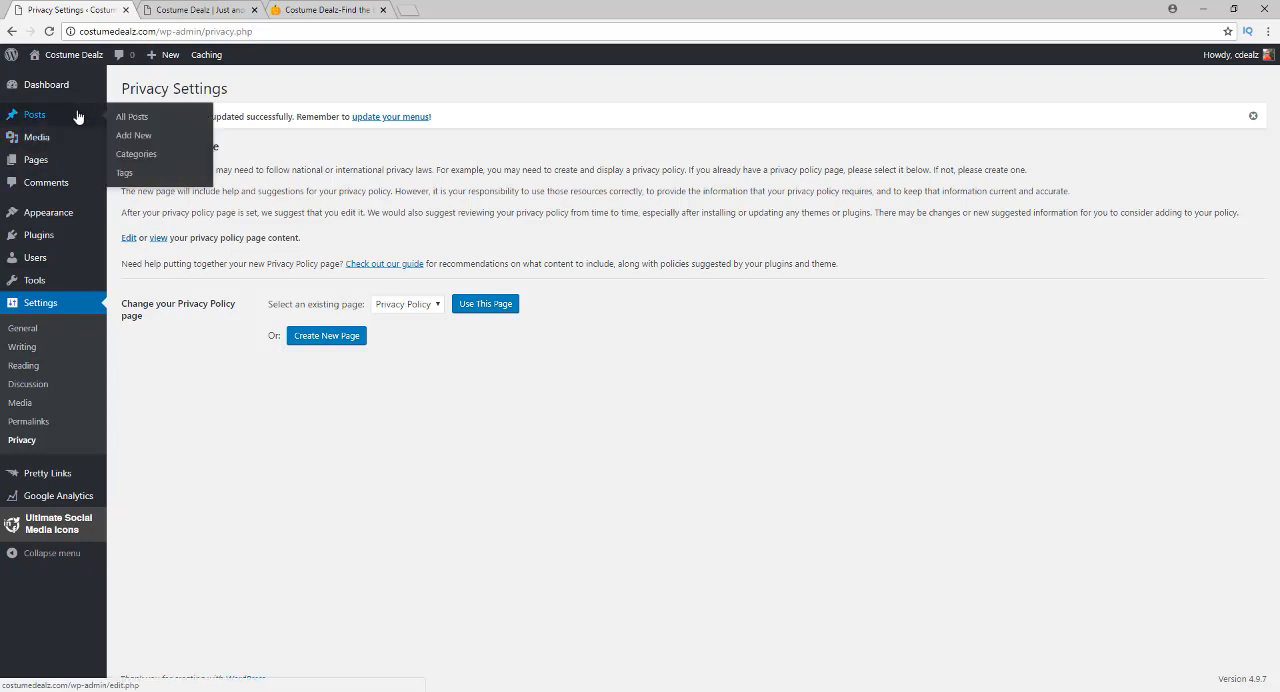
click(125, 118)
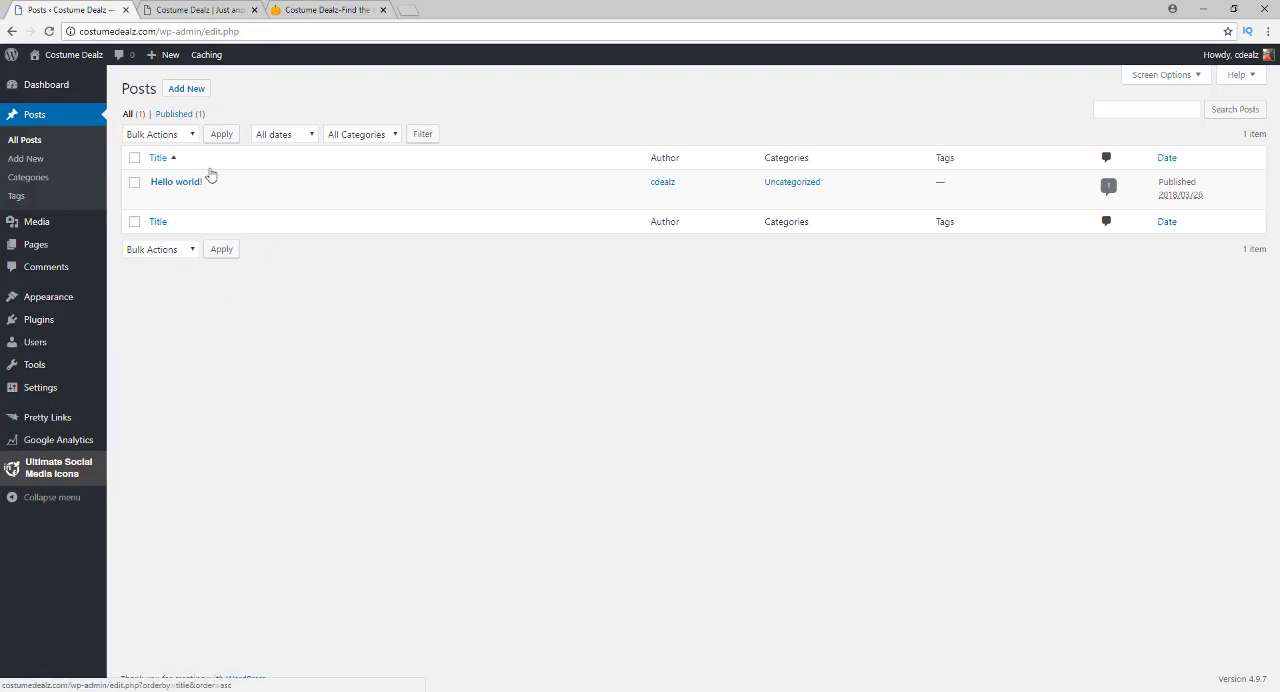
mouse_move(187, 189)
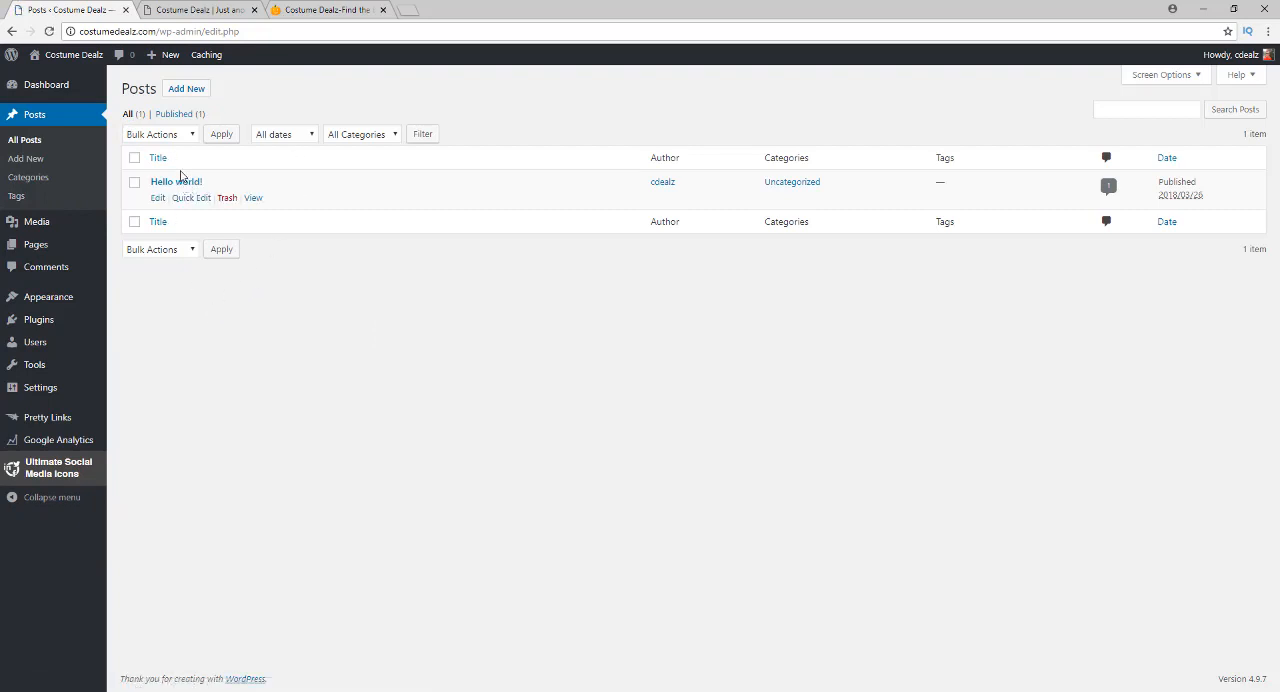
click(254, 198)
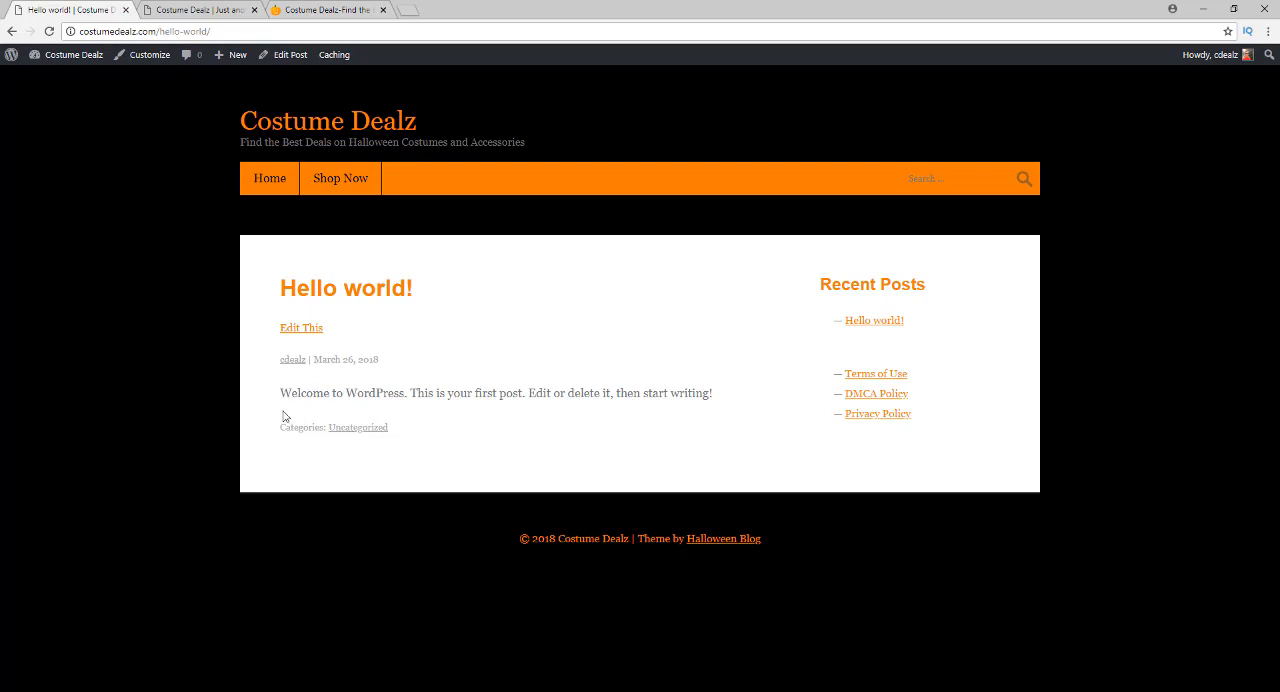
click(12, 31)
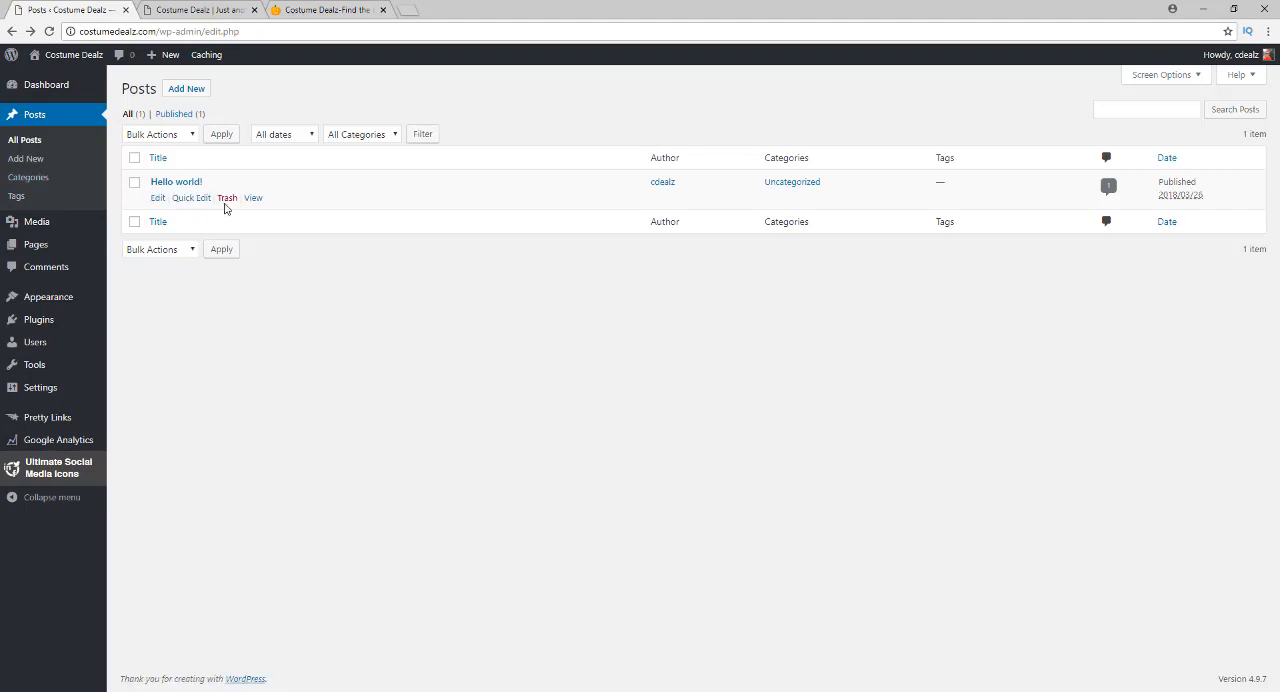
click(227, 198)
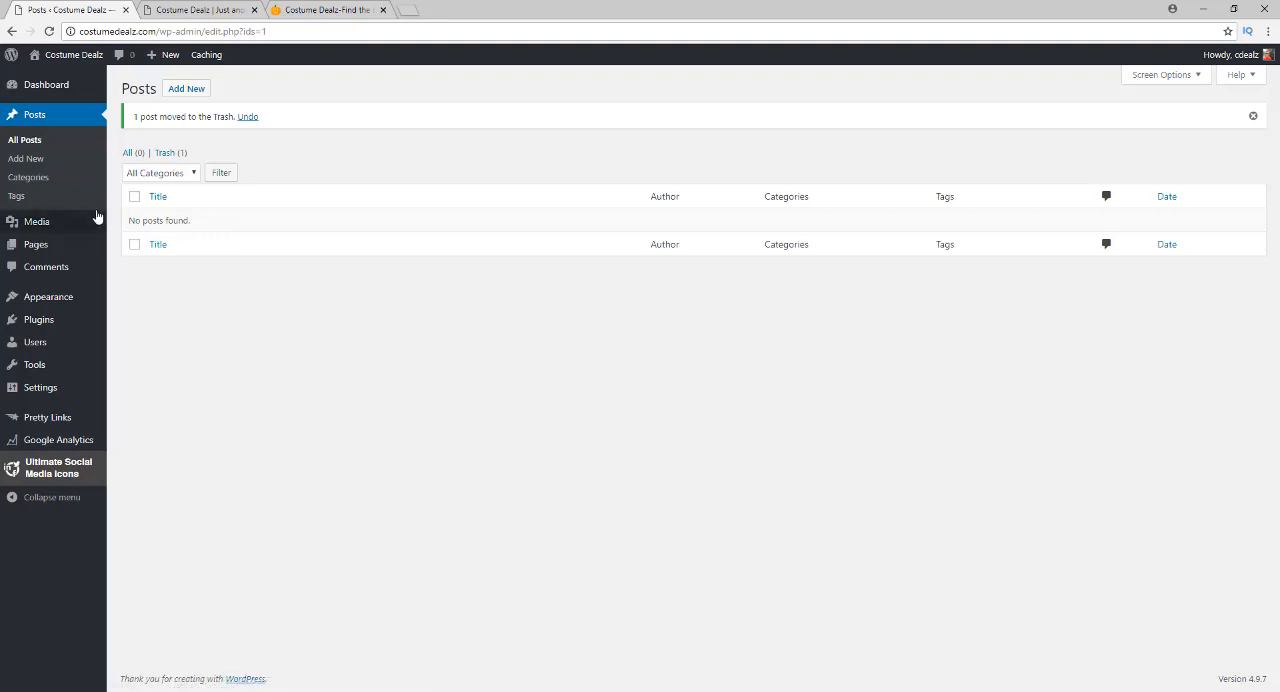
Check the shop's category names, then add a post category named "Women's Costumes"
click(36, 182)
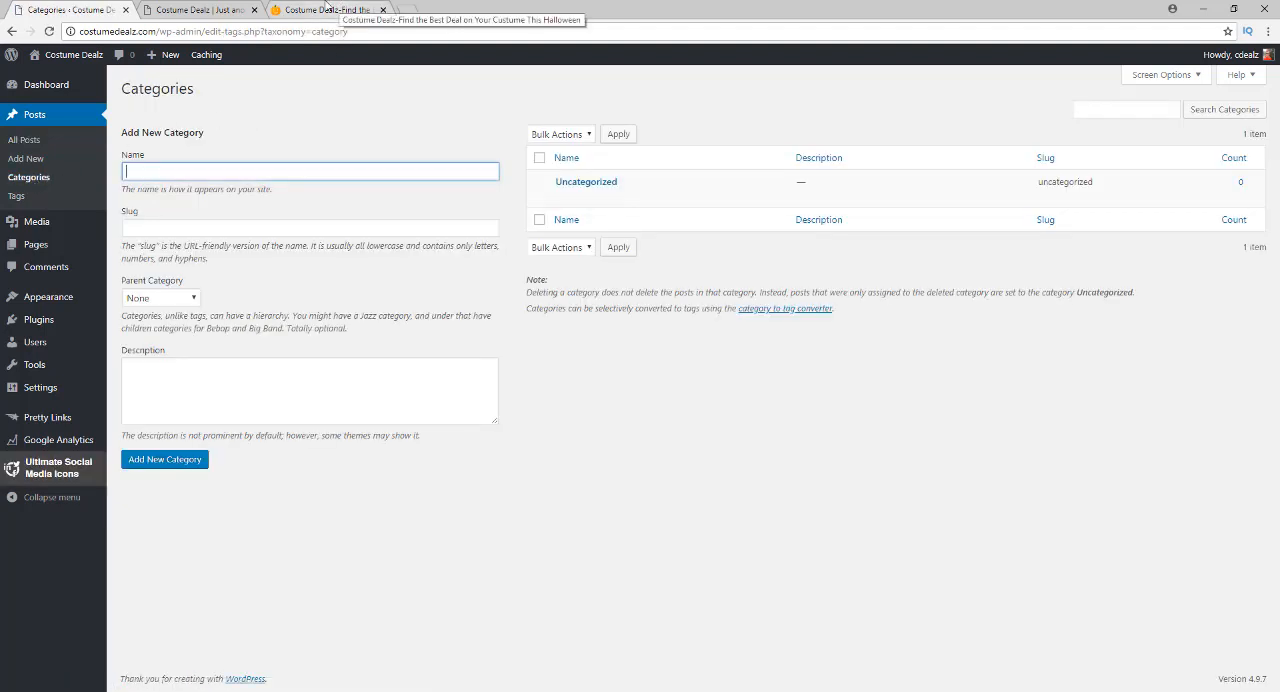
click(340, 9)
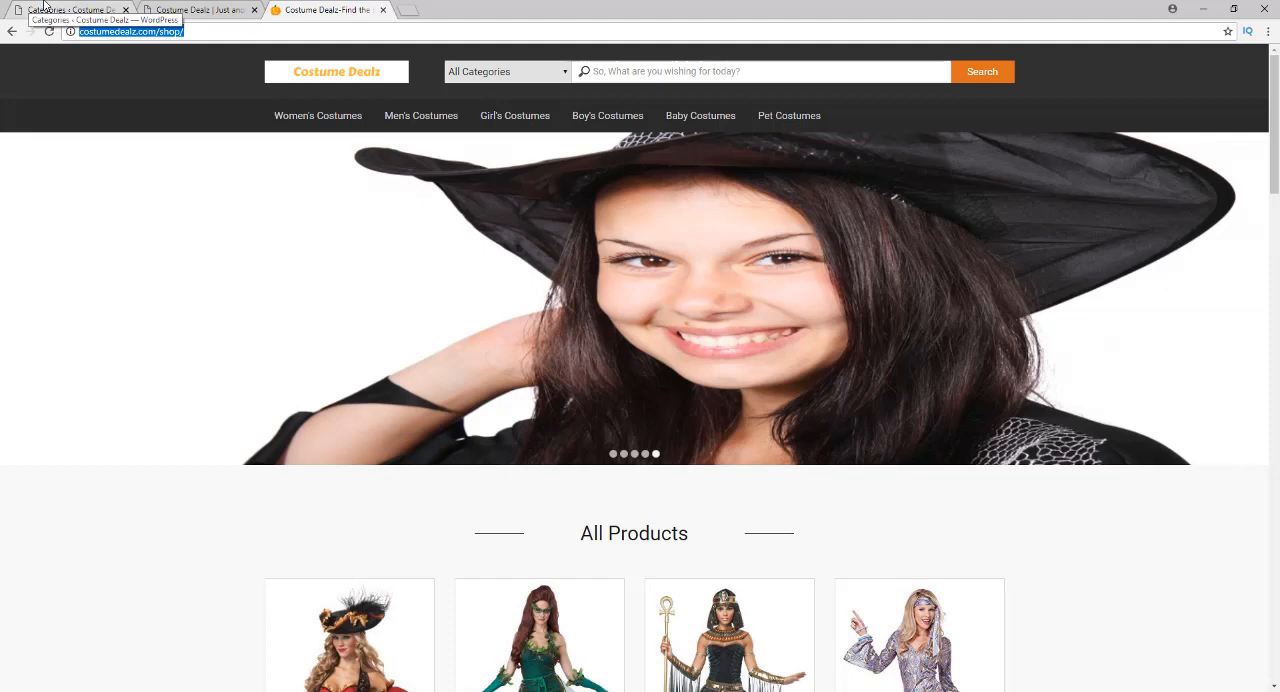
click(44, 8)
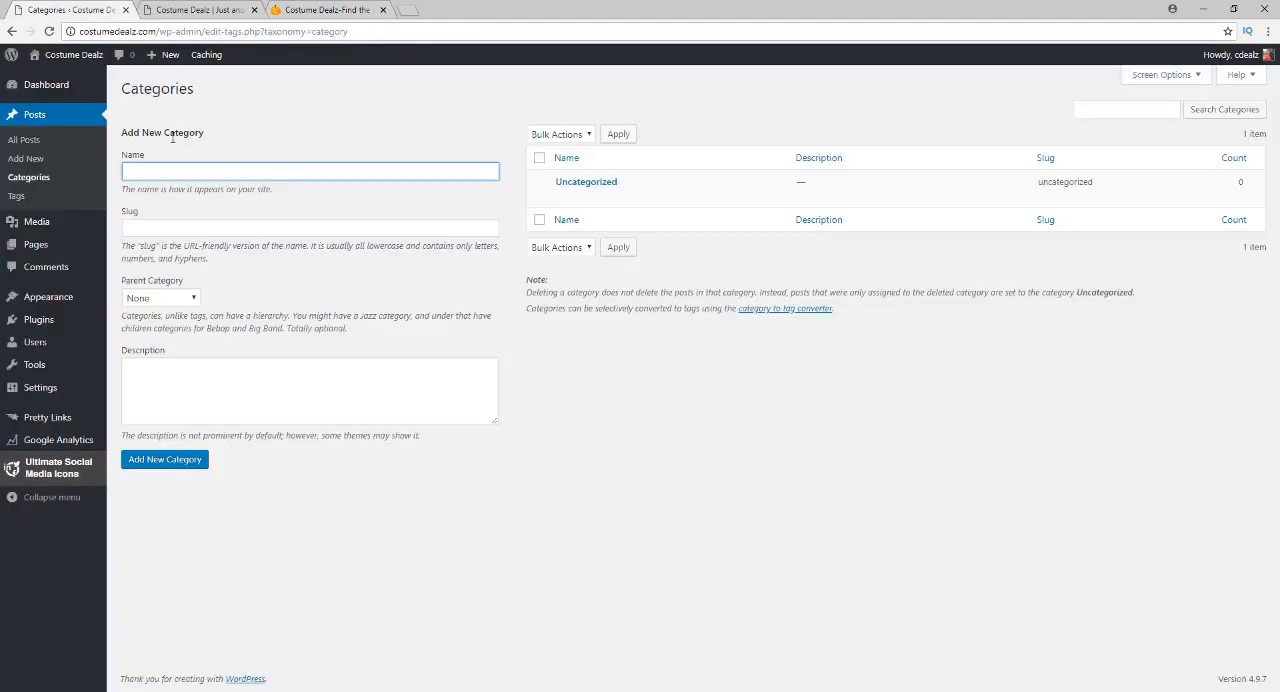
text(Women's Costumes)
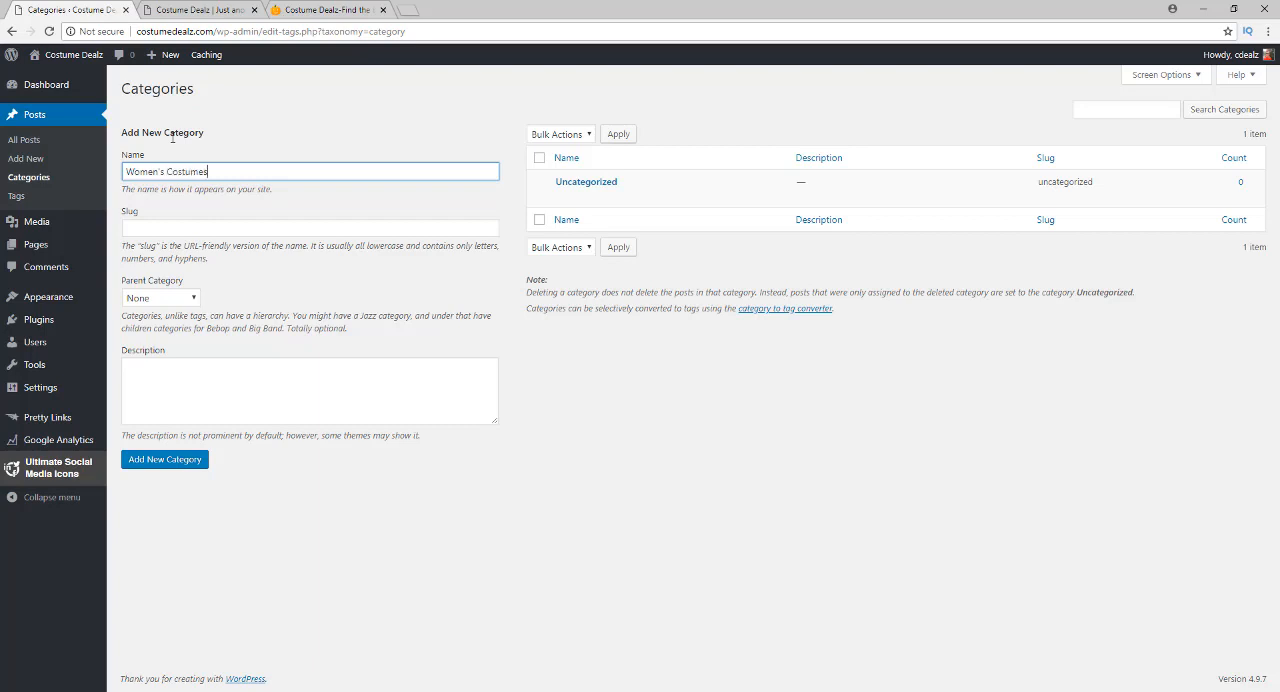
key(Return)
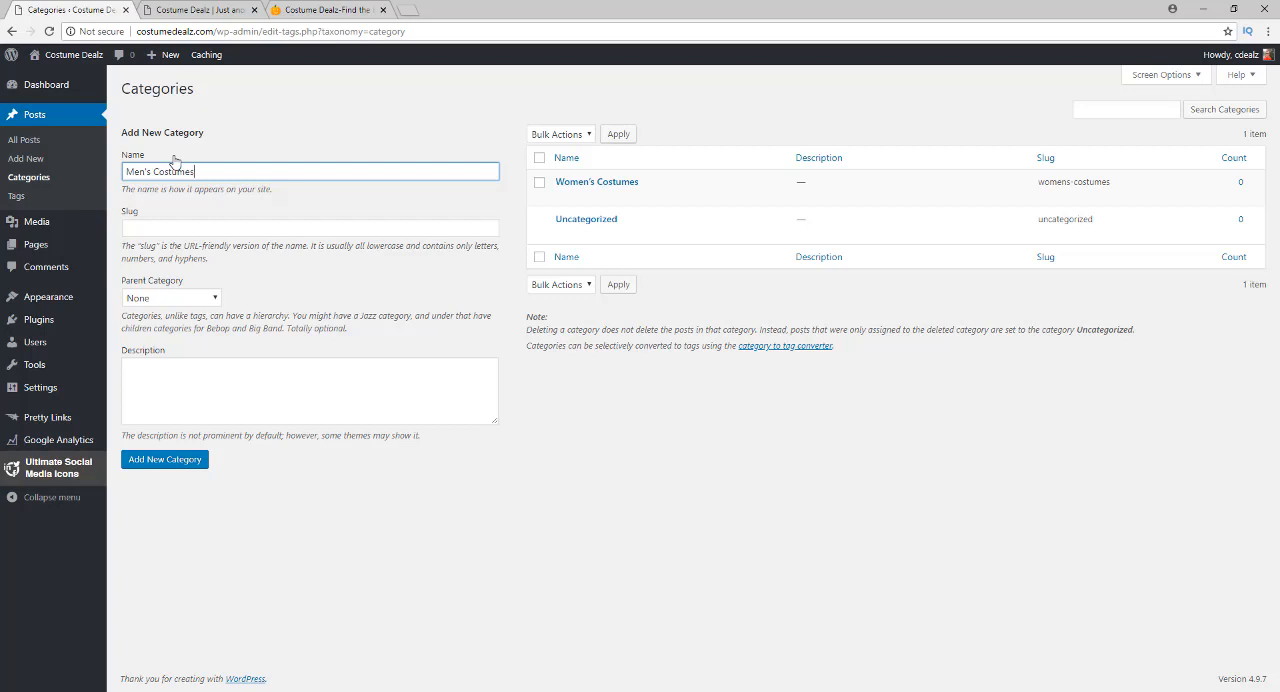
Add two more post categories named "Men's Costumes" and "Girl's Costumes"
text(Men's Costumes)
key(Return)
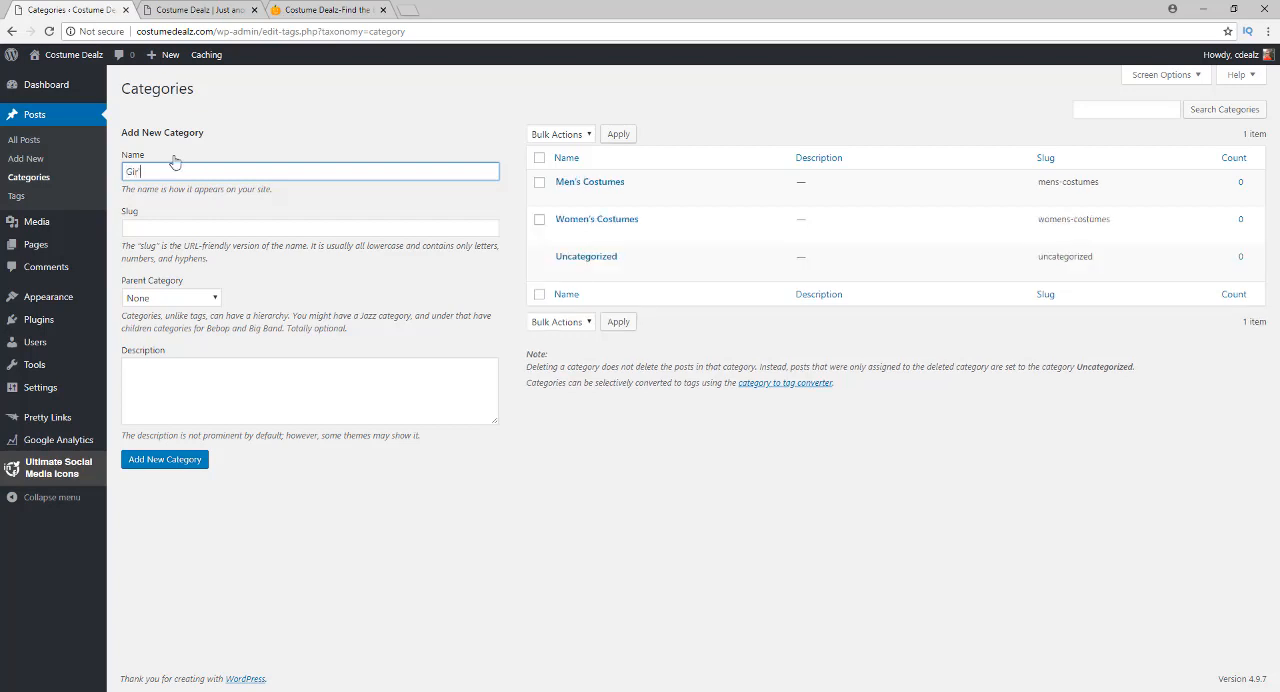
text(Girl's Costumes)
key(Return)
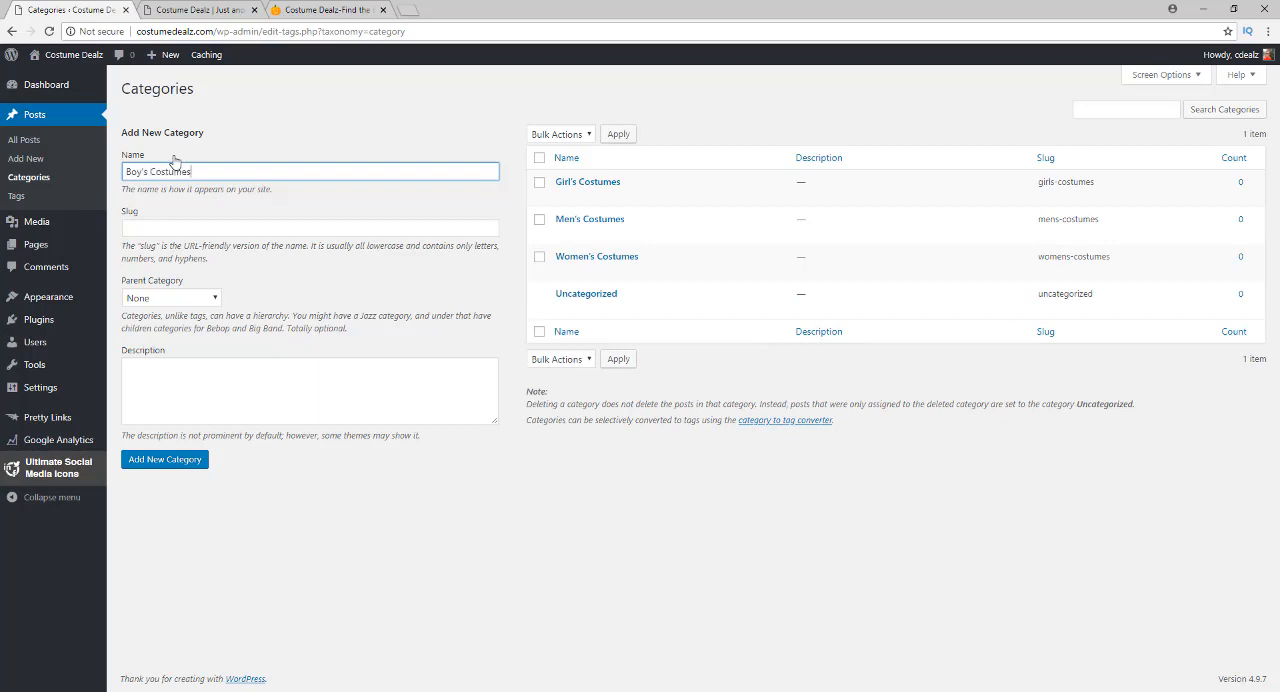
Add the remaining post categories "Boy's Costumes", "Baby Costumes" and "Pet Costumes"
key(Return)
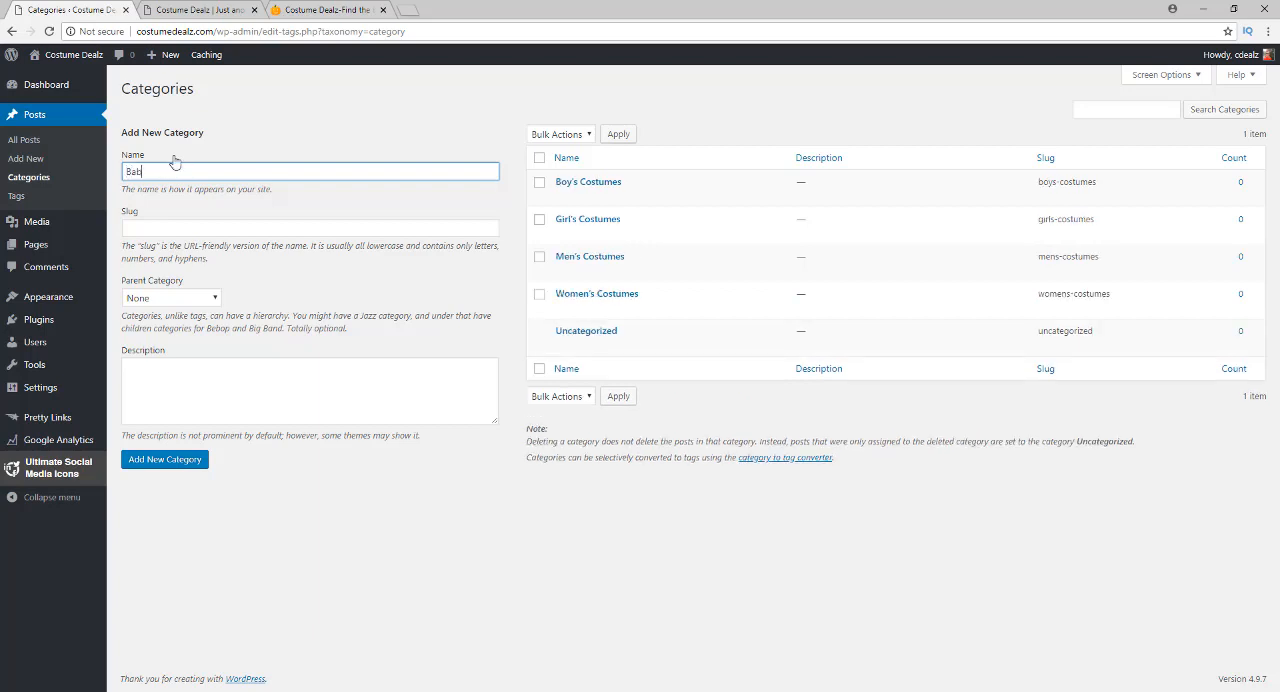
text(Baby Costumes)
key(Return)
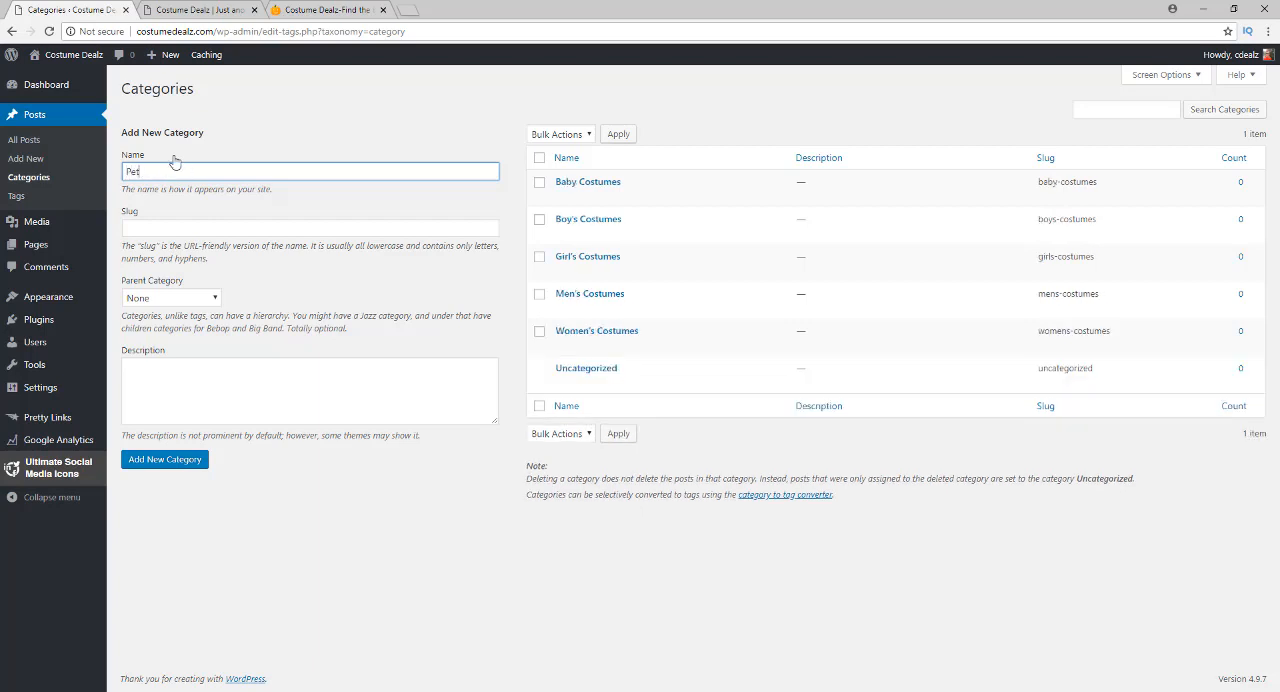
text(Pet Costumes)
key(Return)
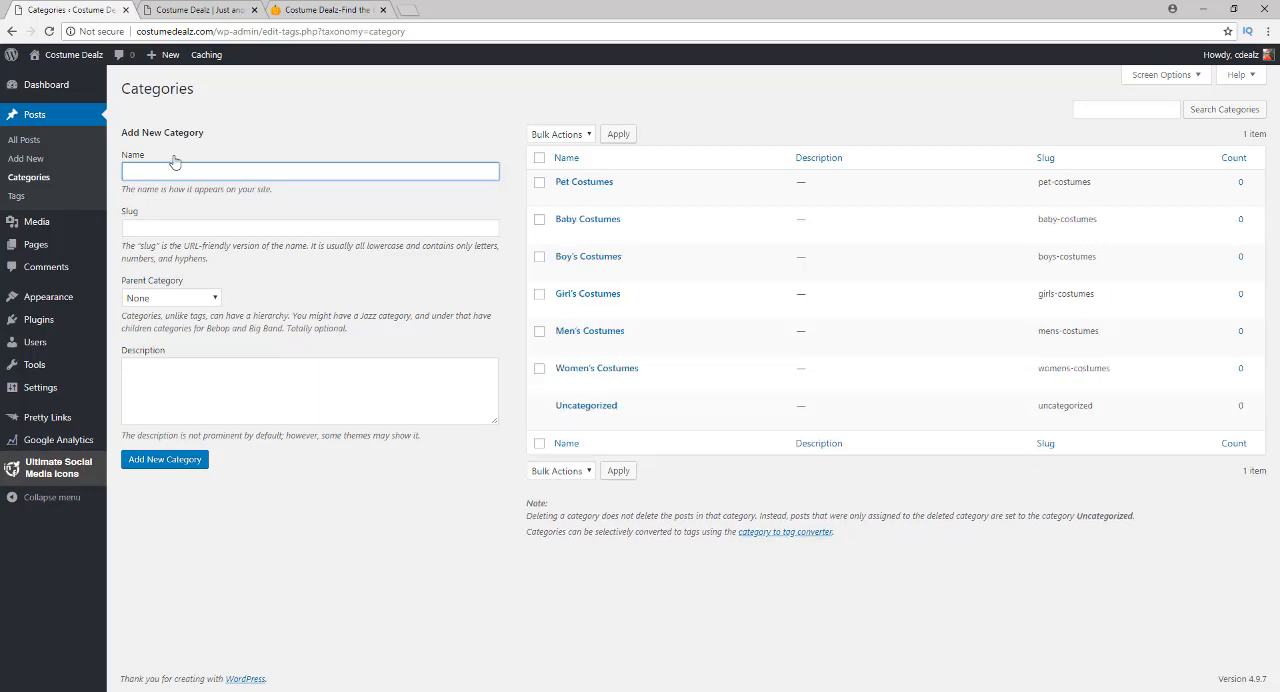
View the blank new-post editor, then search the plugin directory for "tinymce" and install and activate TinyMCE Advanced
click(27, 160)
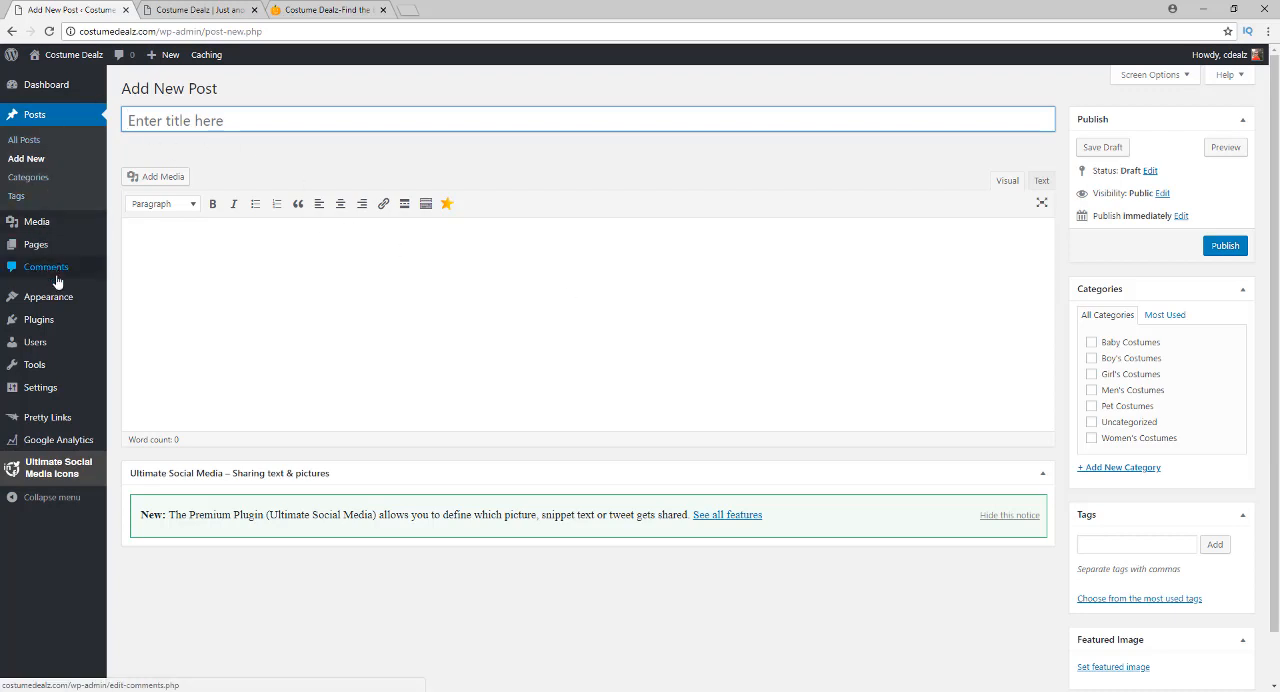
mouse_move(58, 321)
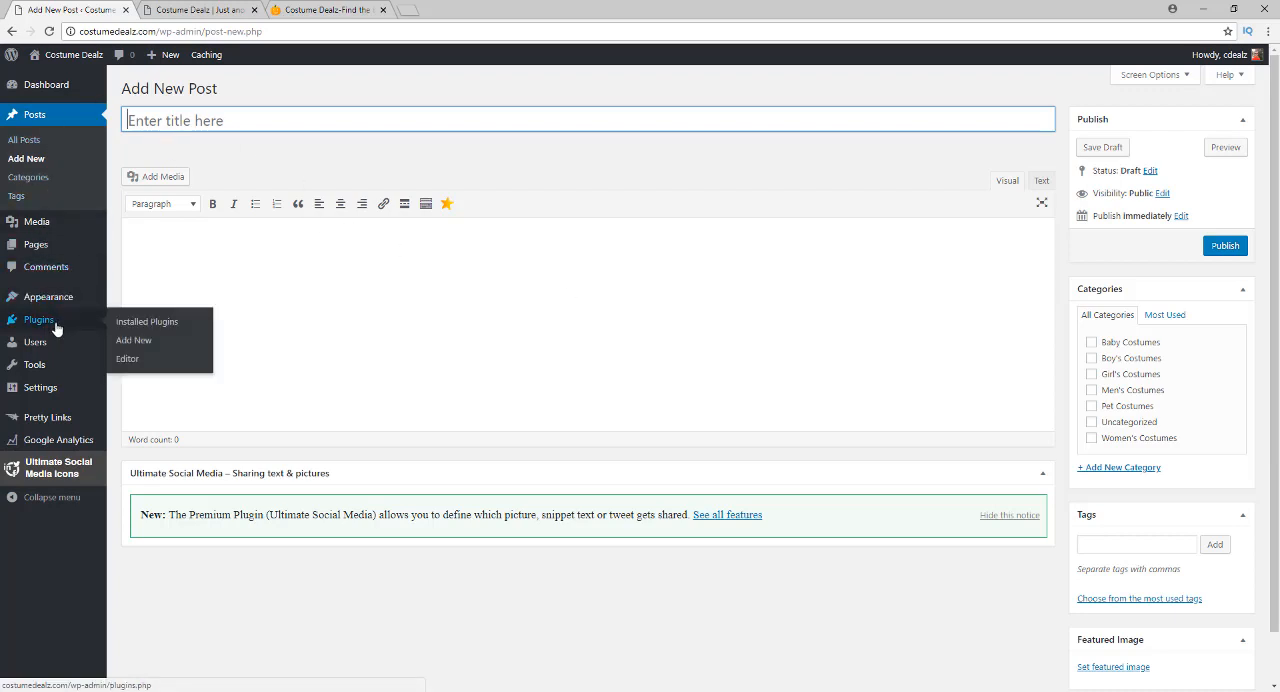
click(131, 342)
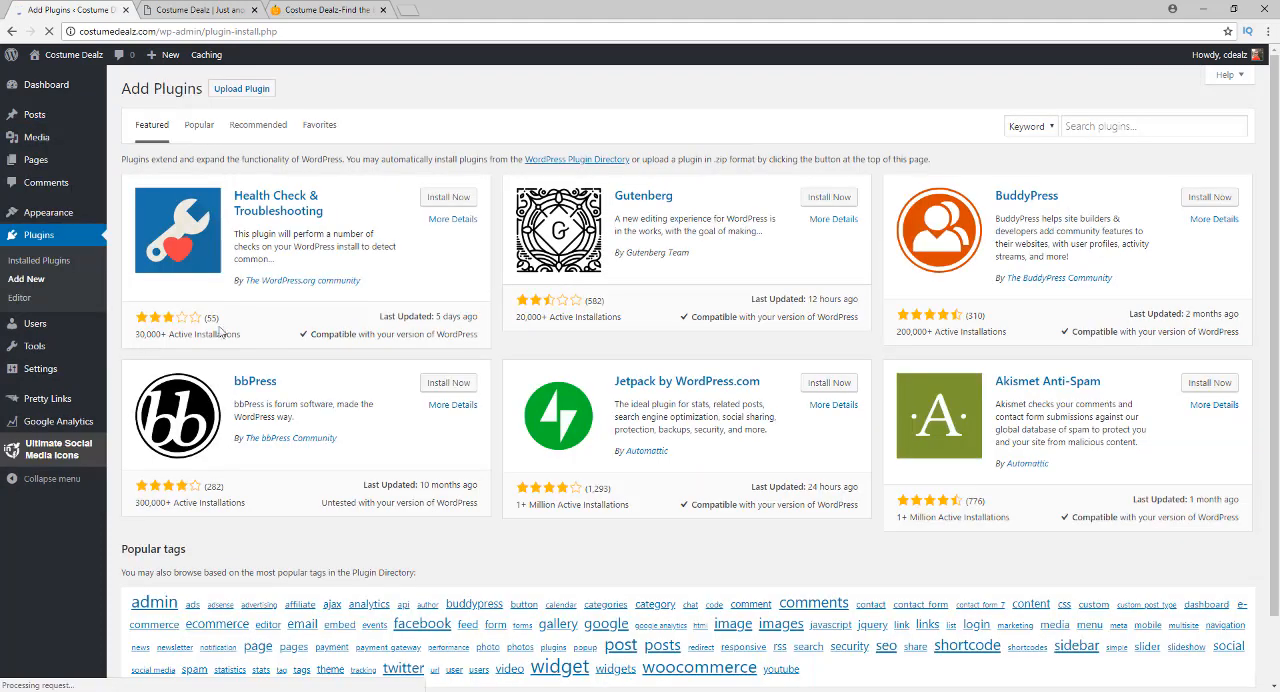
click(1080, 125)
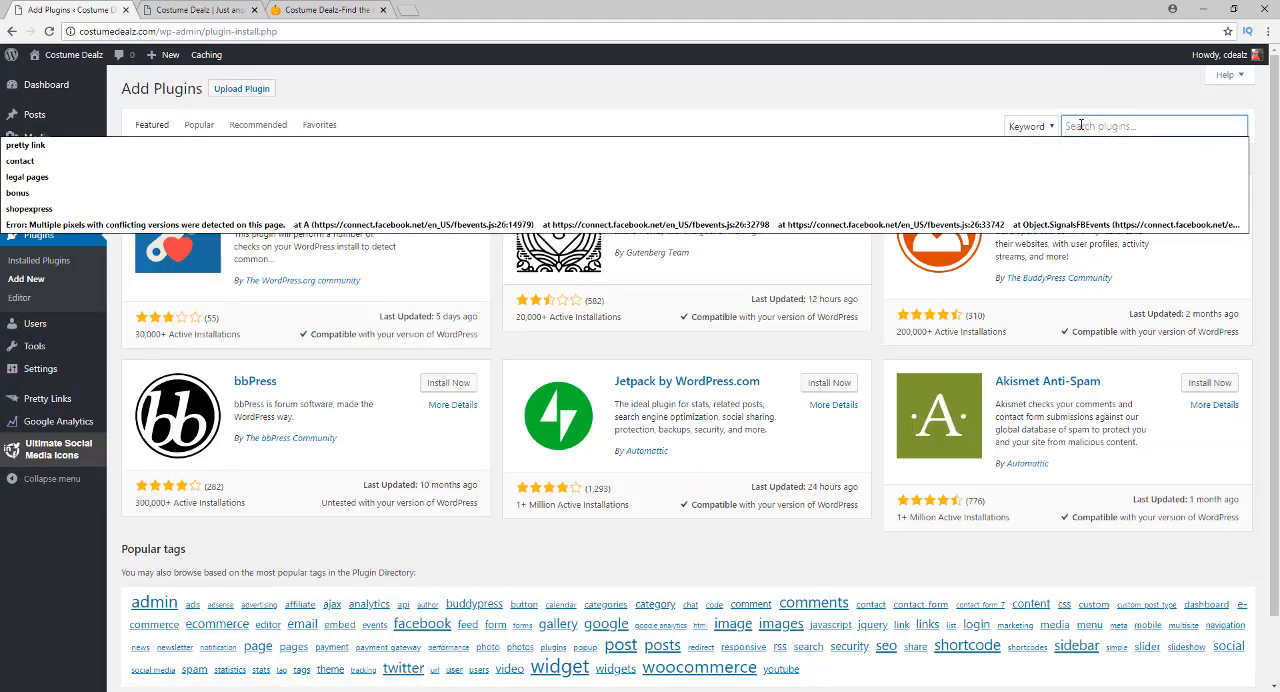
text(tinymc)
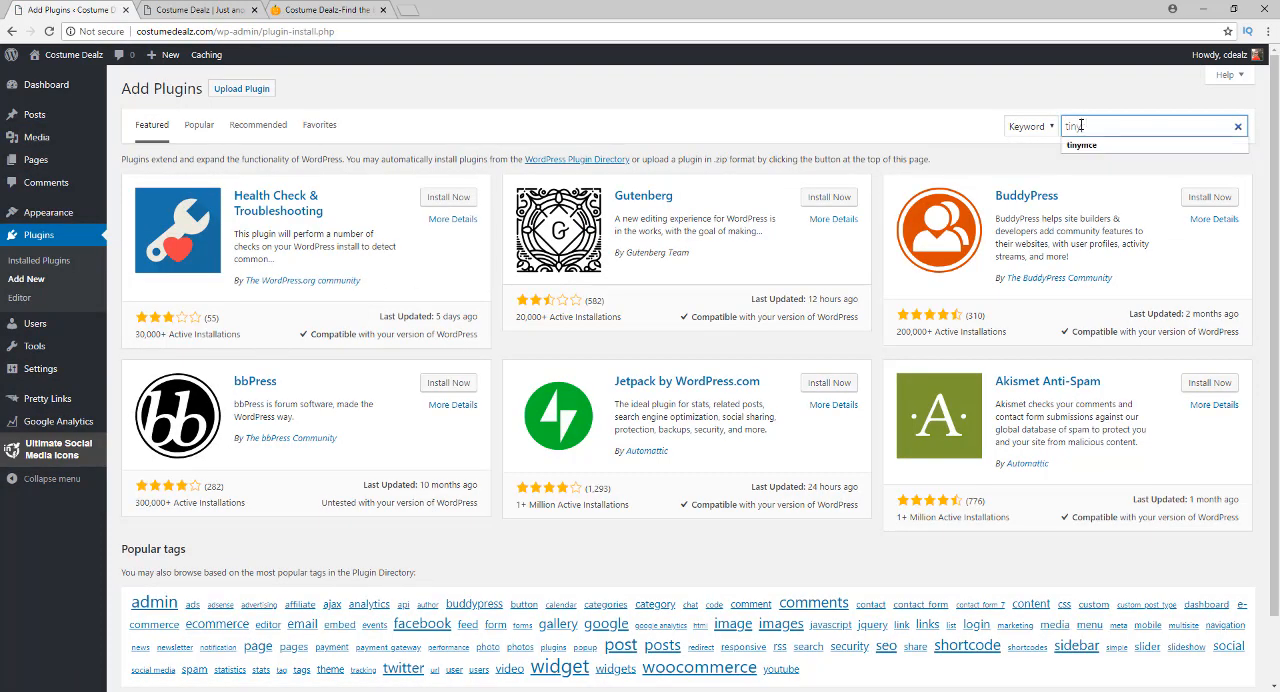
text(e)
key(Return)
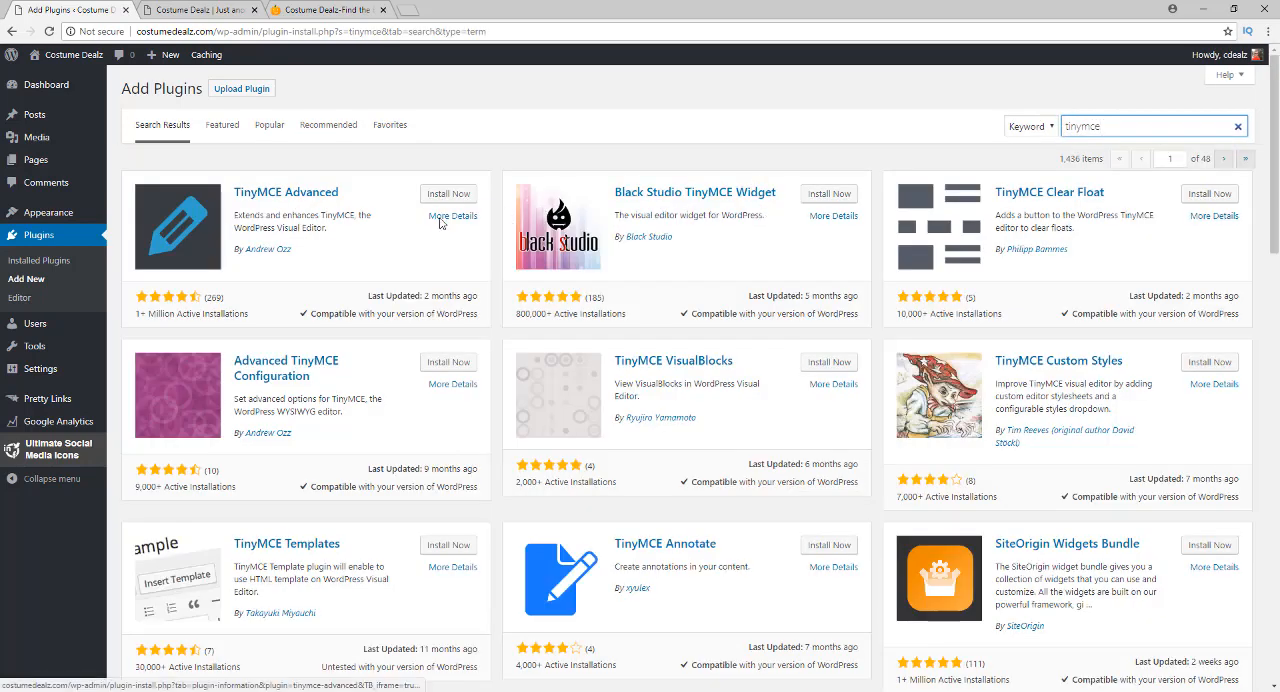
click(441, 195)
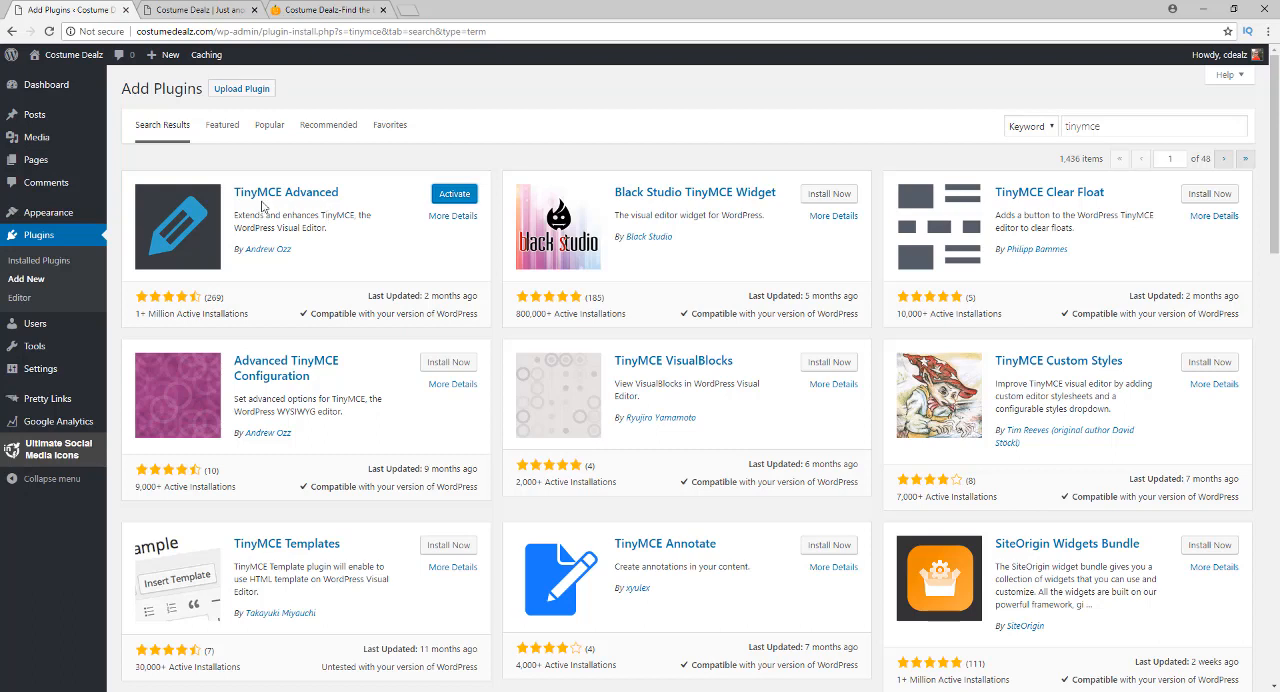
click(443, 203)
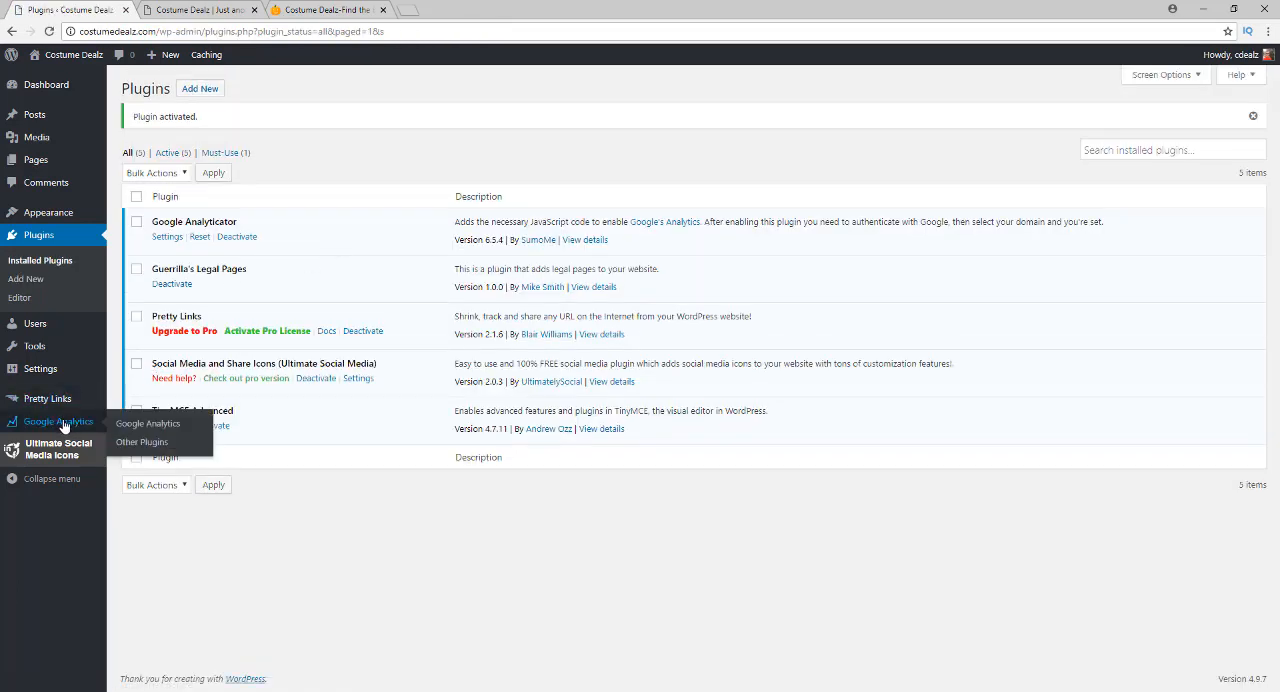
In the TinyMCE Advanced settings, add the Underline and Strikethrough buttons after Italic in the first toolbar row
mouse_move(64, 376)
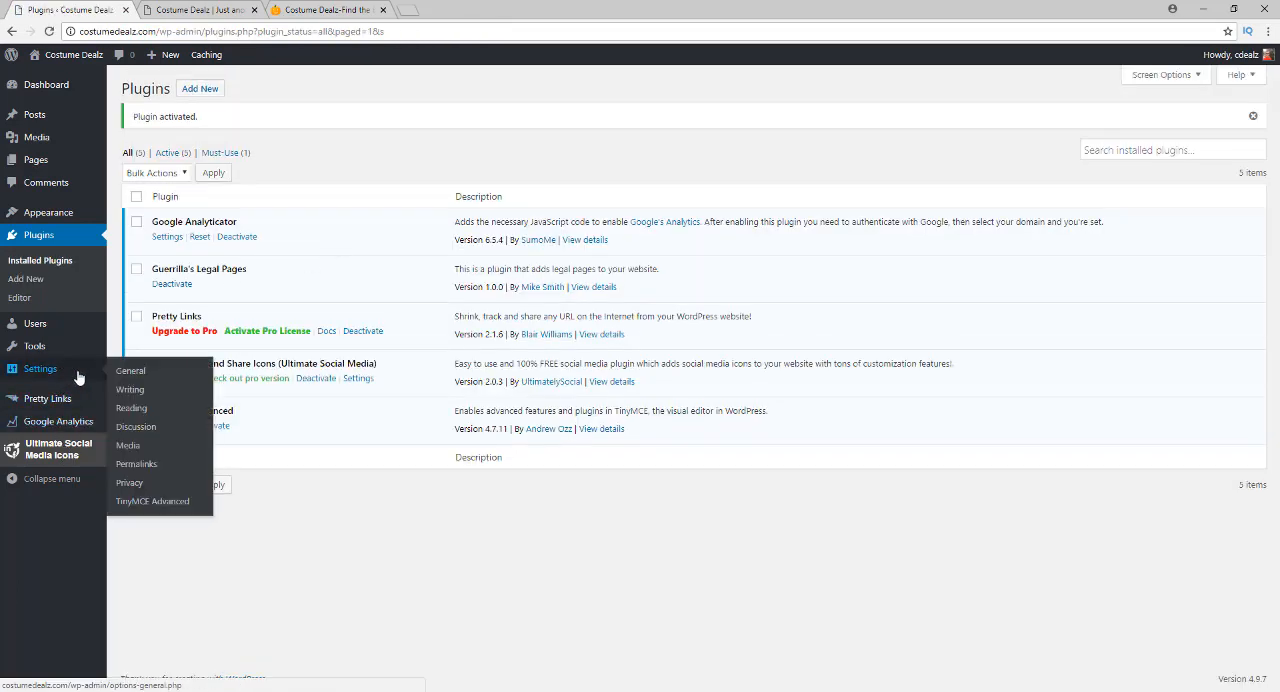
click(140, 503)
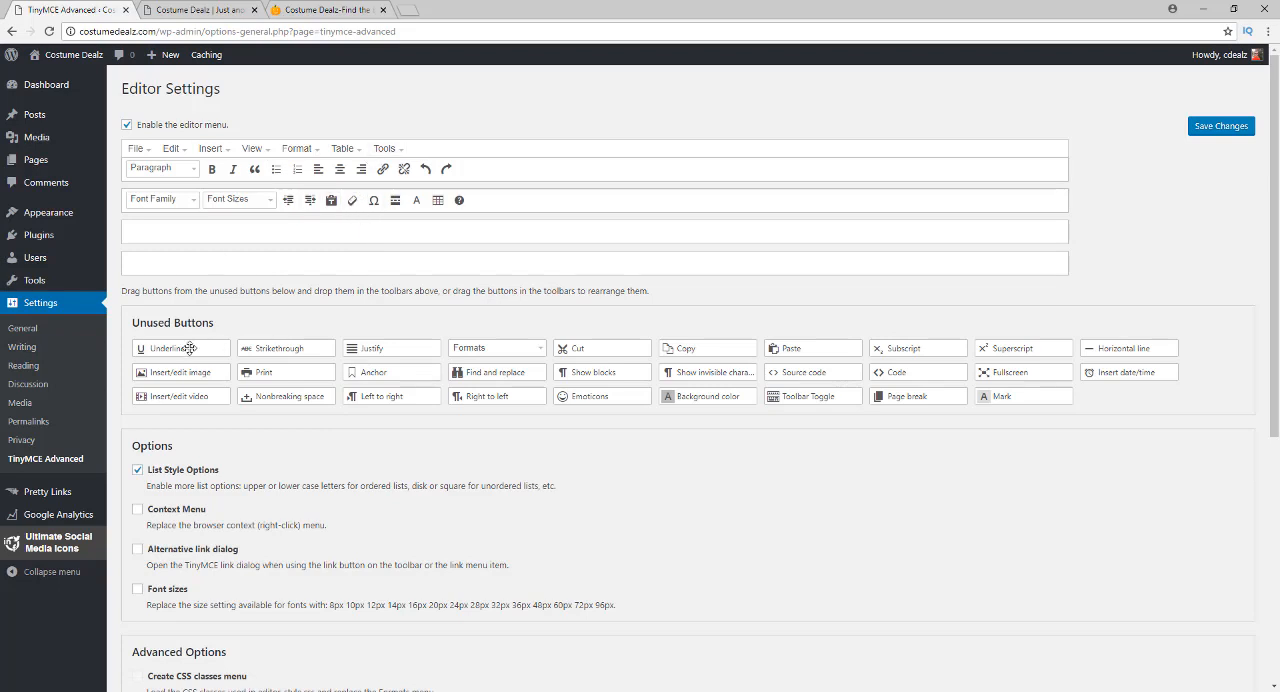
drag(190, 349, 255, 170)
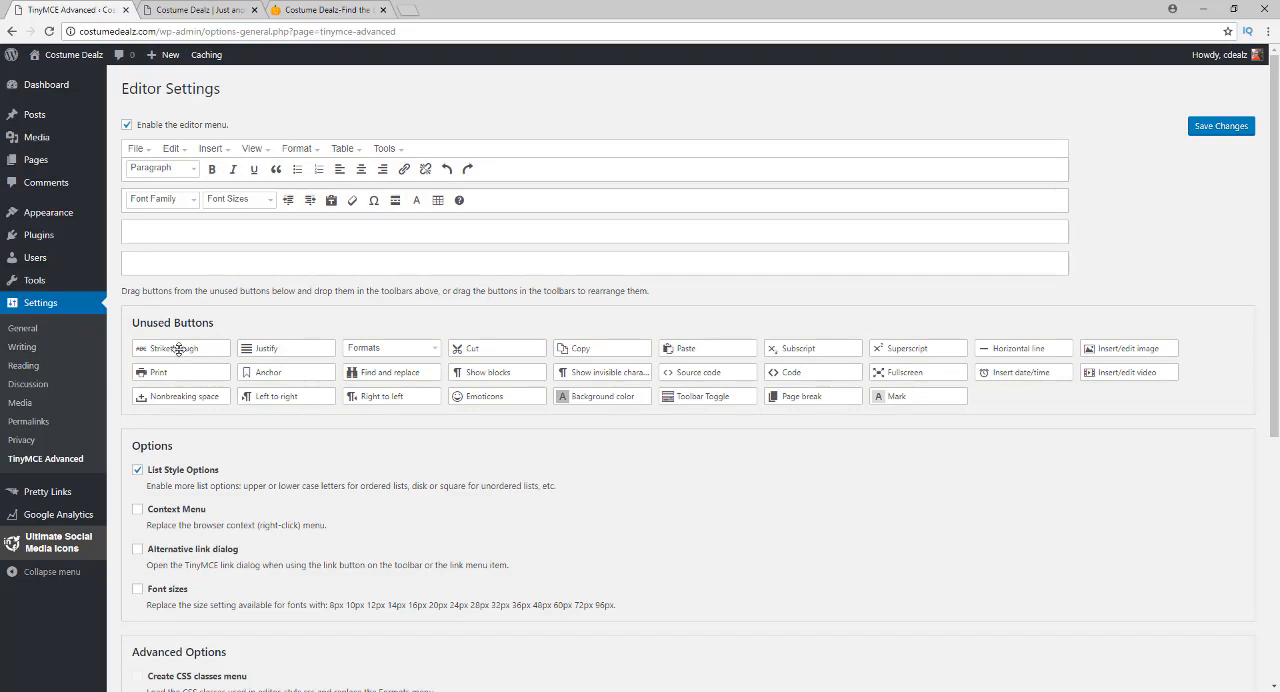
drag(178, 348, 268, 164)
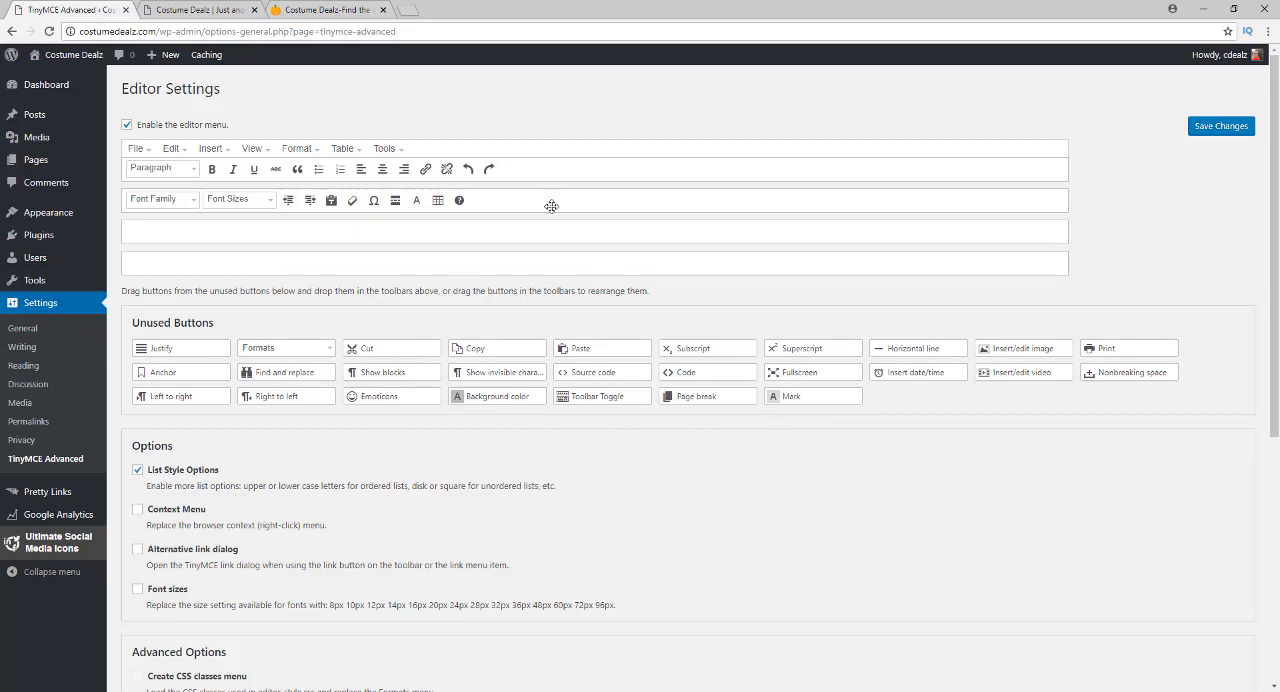
Add Find and replace and Background color to the editor's second toolbar row and Emoticons to the first, then save the settings
drag(551, 206, 502, 207)
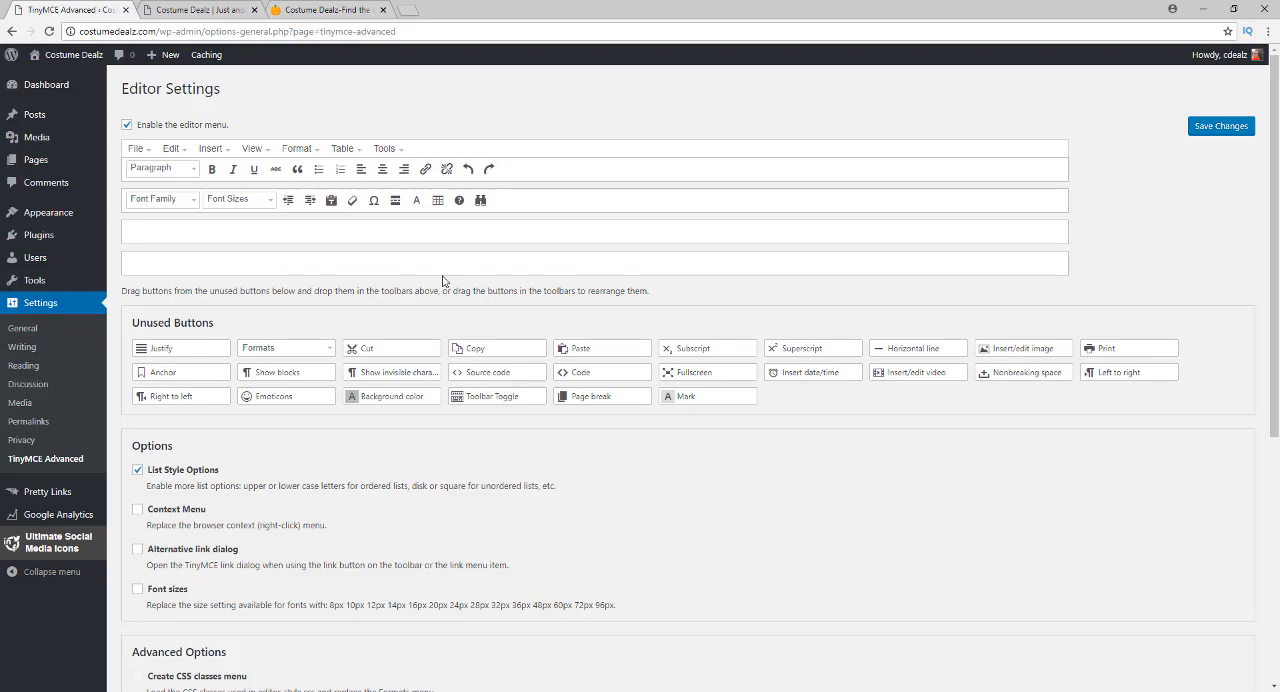
drag(388, 398, 420, 198)
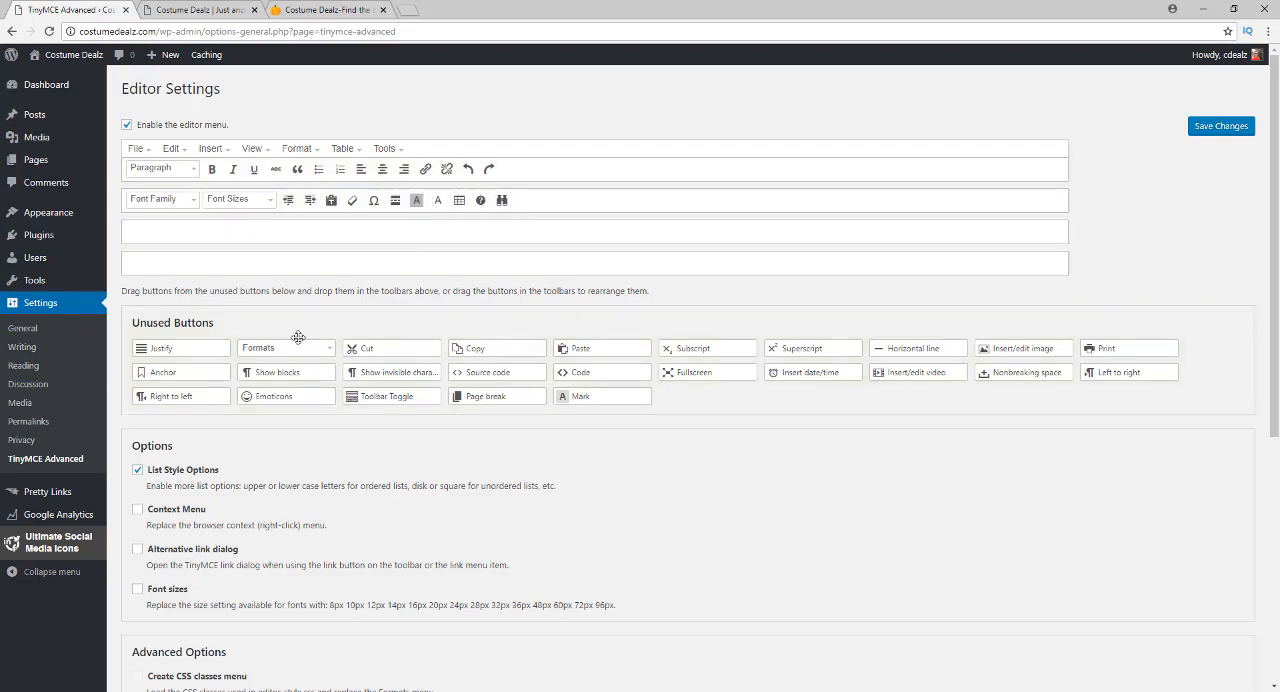
drag(286, 399, 575, 156)
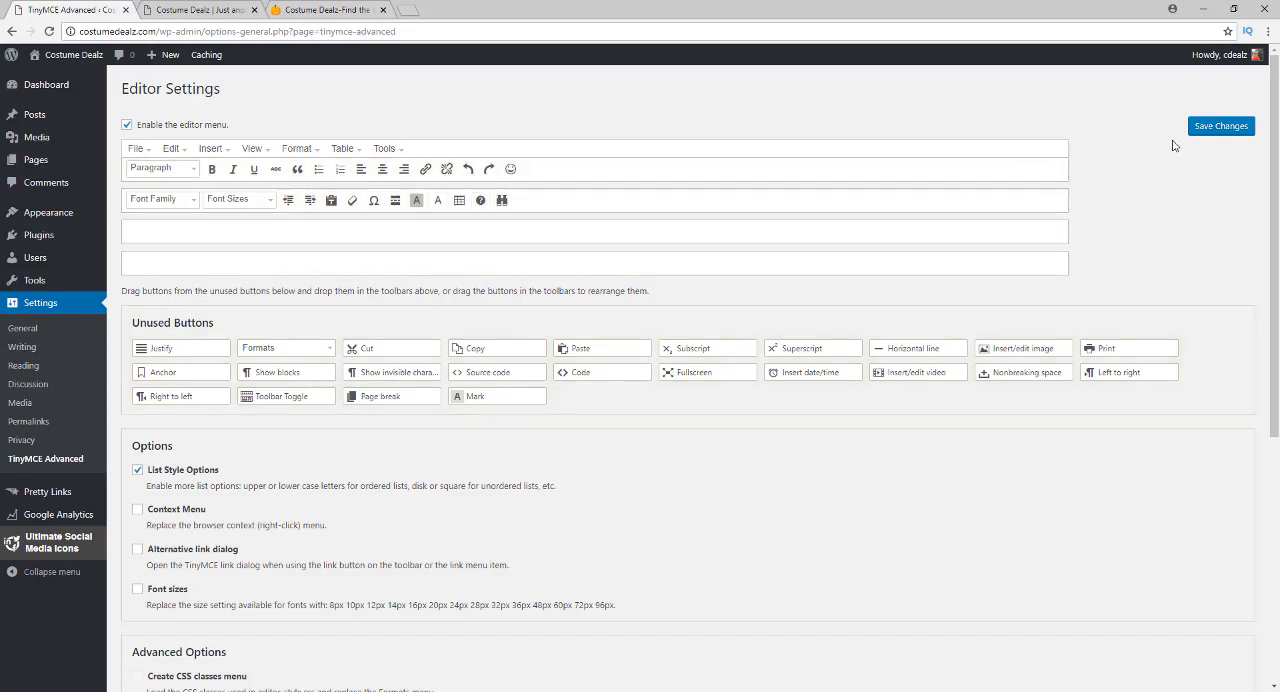
click(1207, 127)
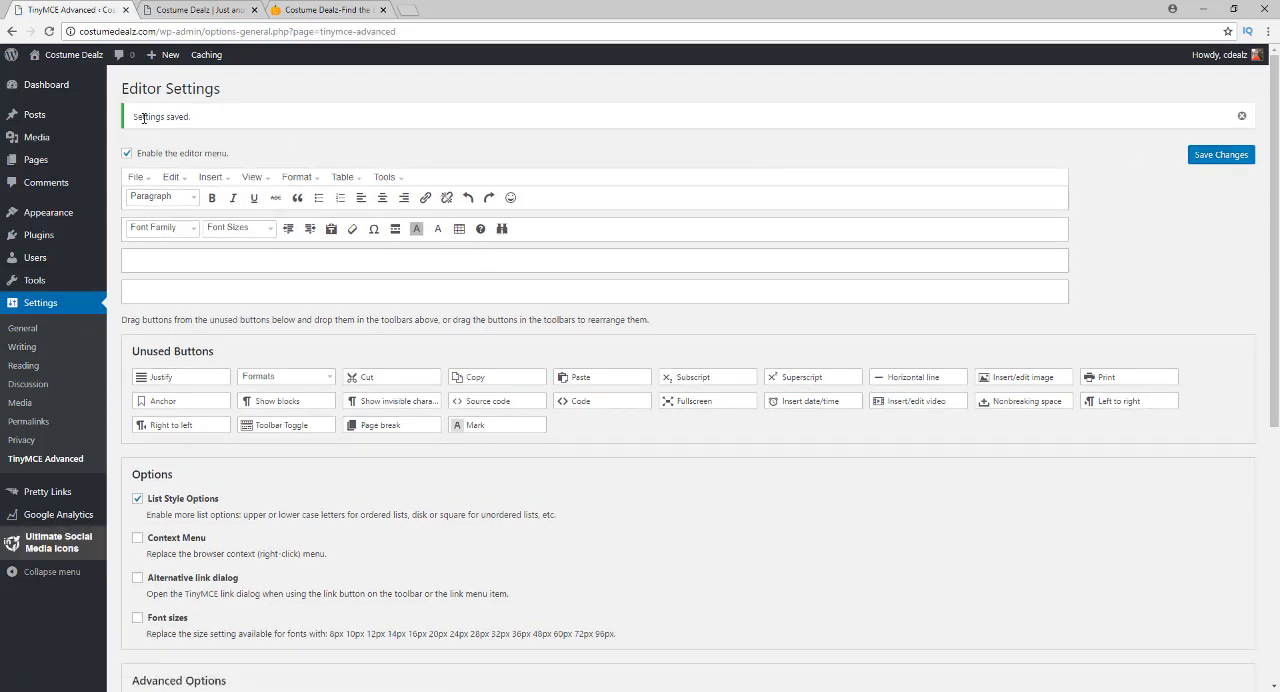
Start a new post, then view the Costume Dealz shop page with its costume categories
mouse_move(77, 122)
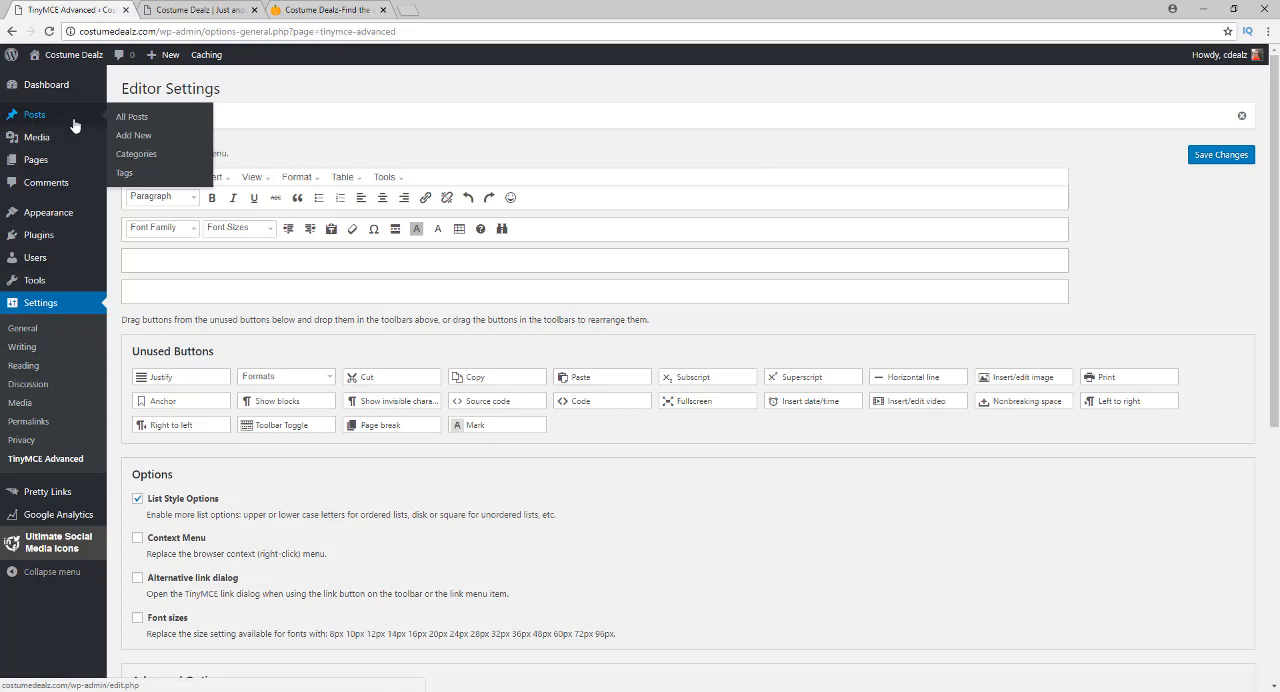
click(139, 140)
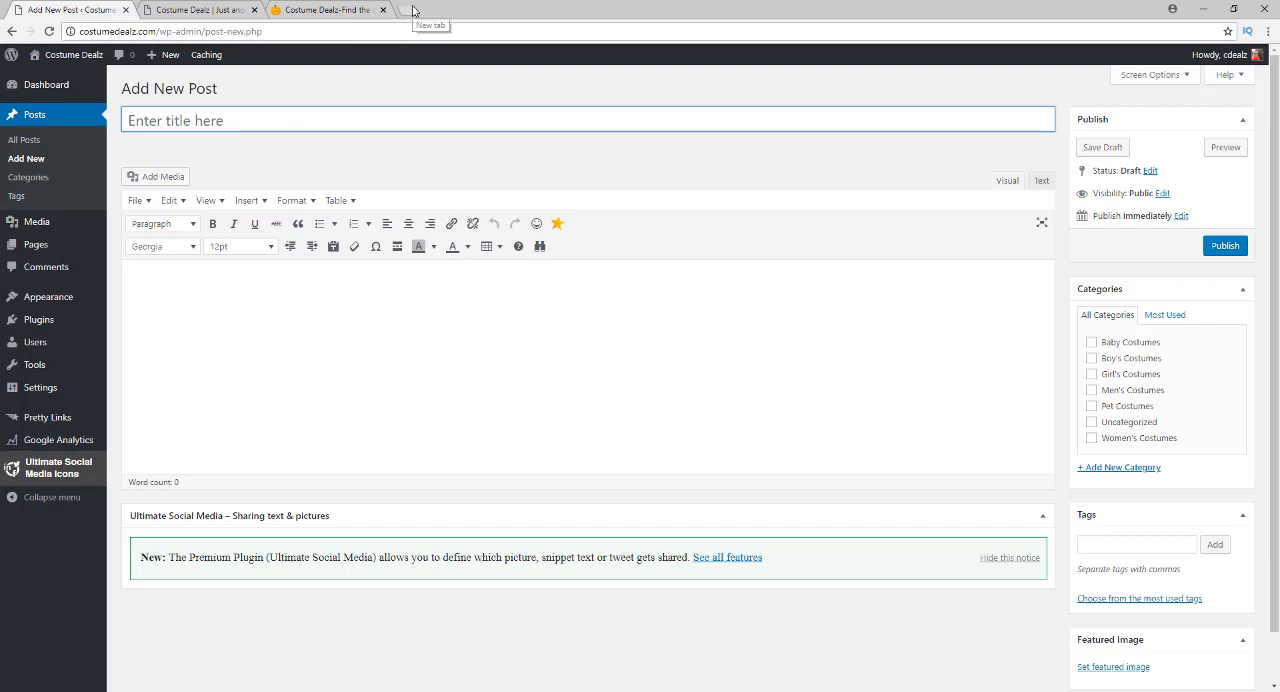
click(331, 9)
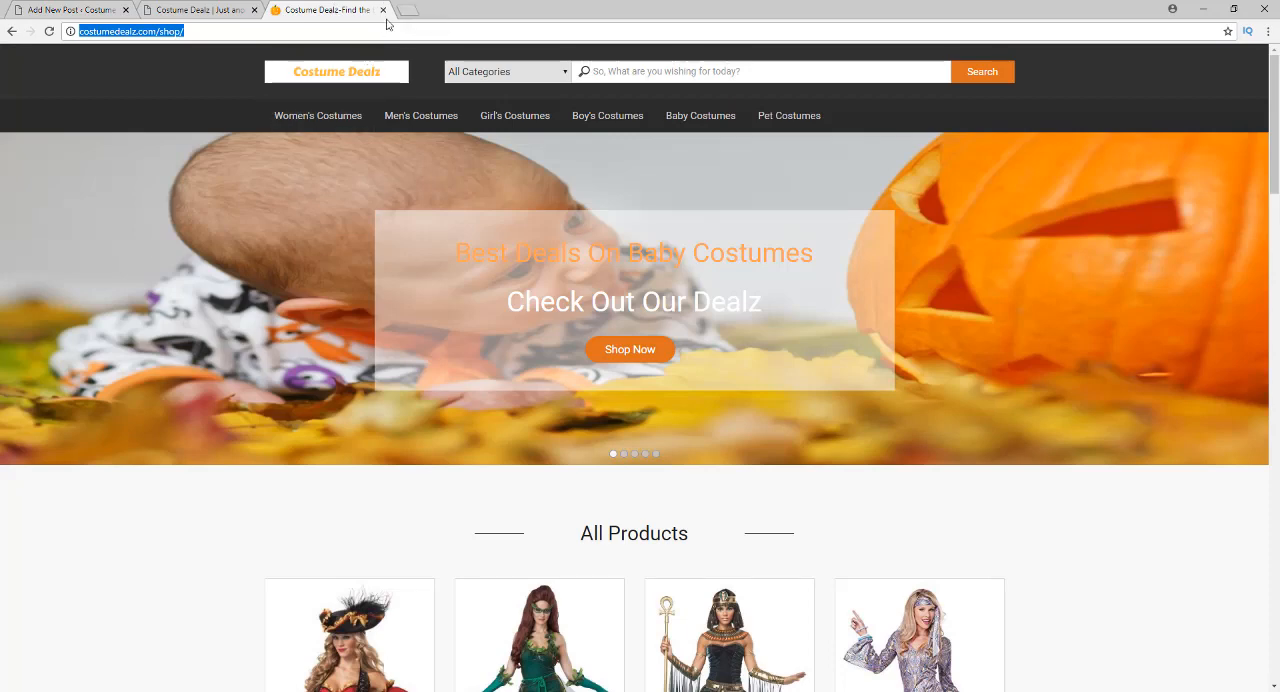
Search Google for "women's costumes" in a new browser tab
click(405, 11)
text(wo)
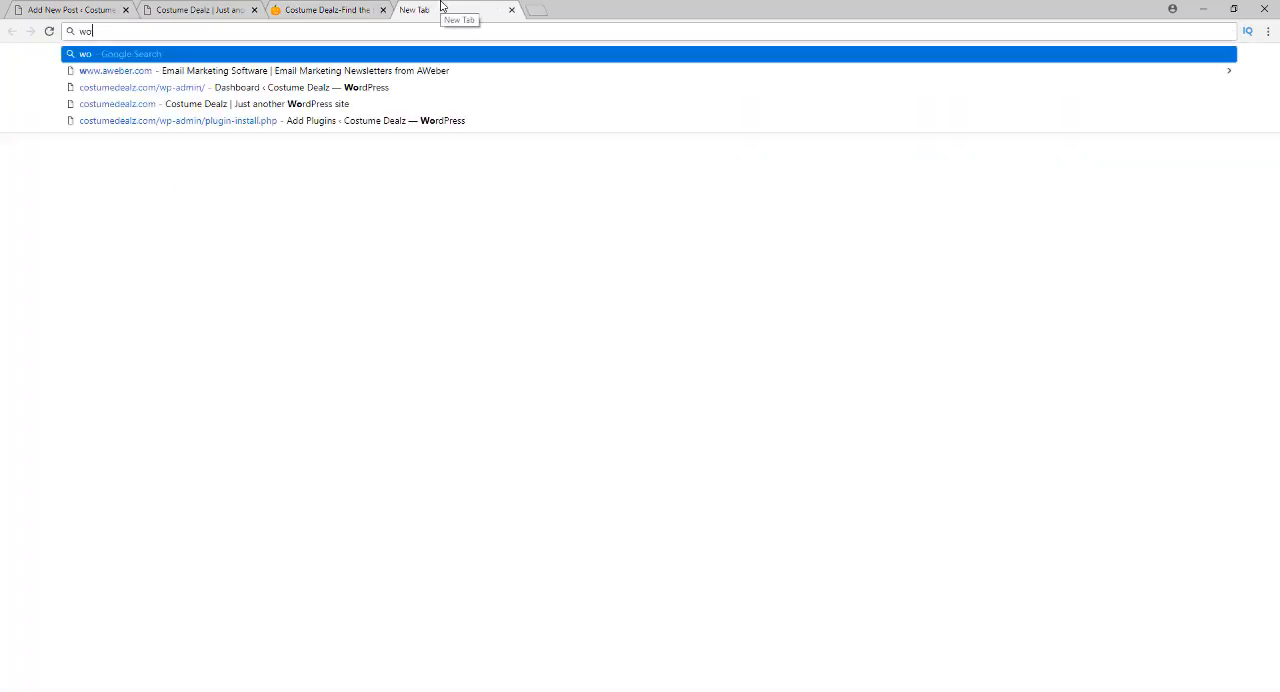
text(men's C)
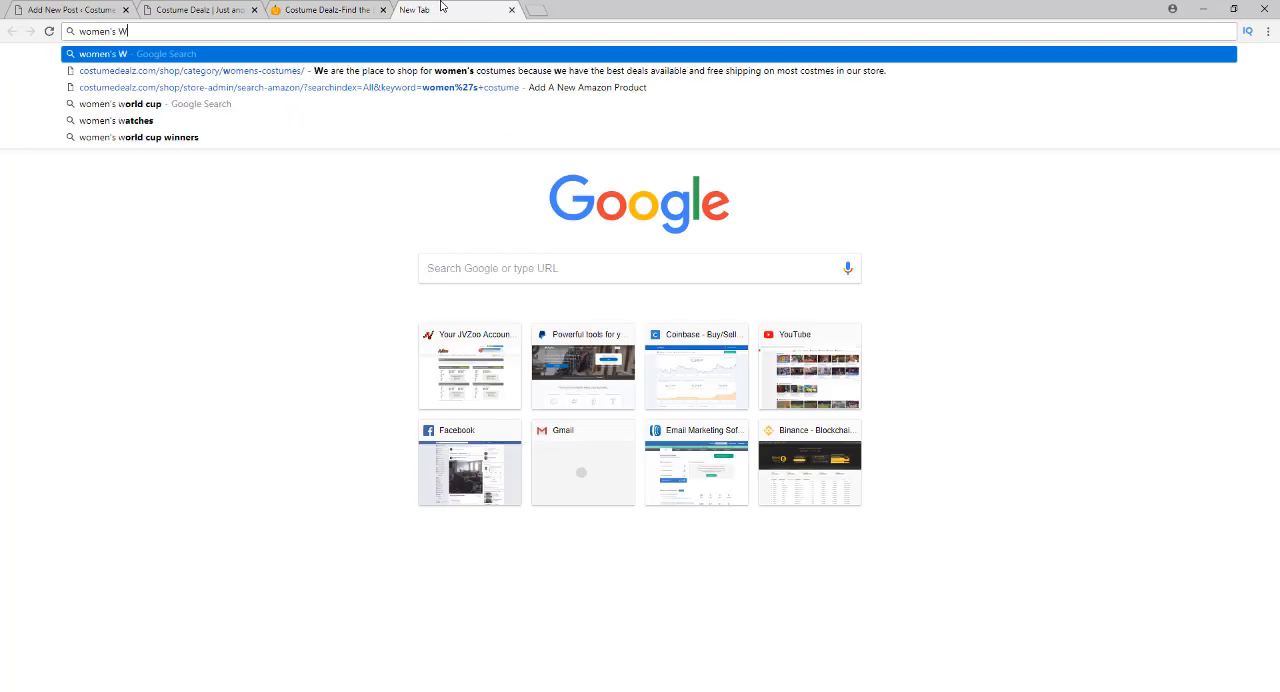
text(ostume)
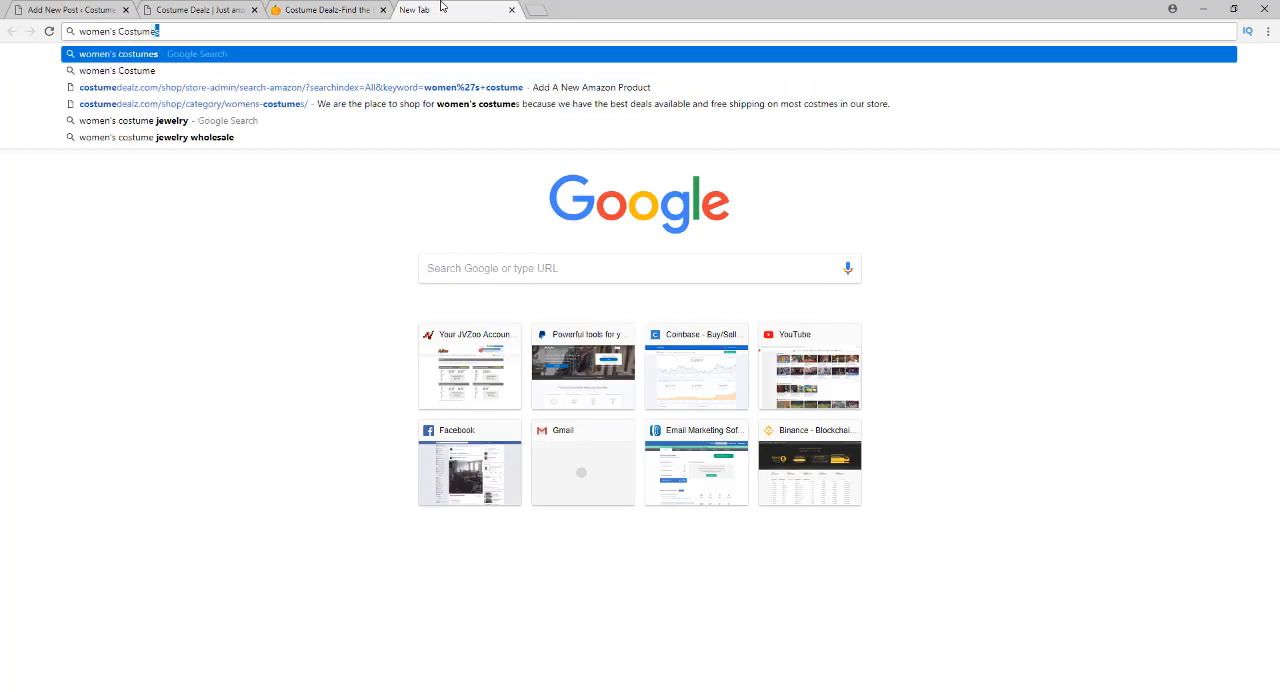
text(s)
key(Return)
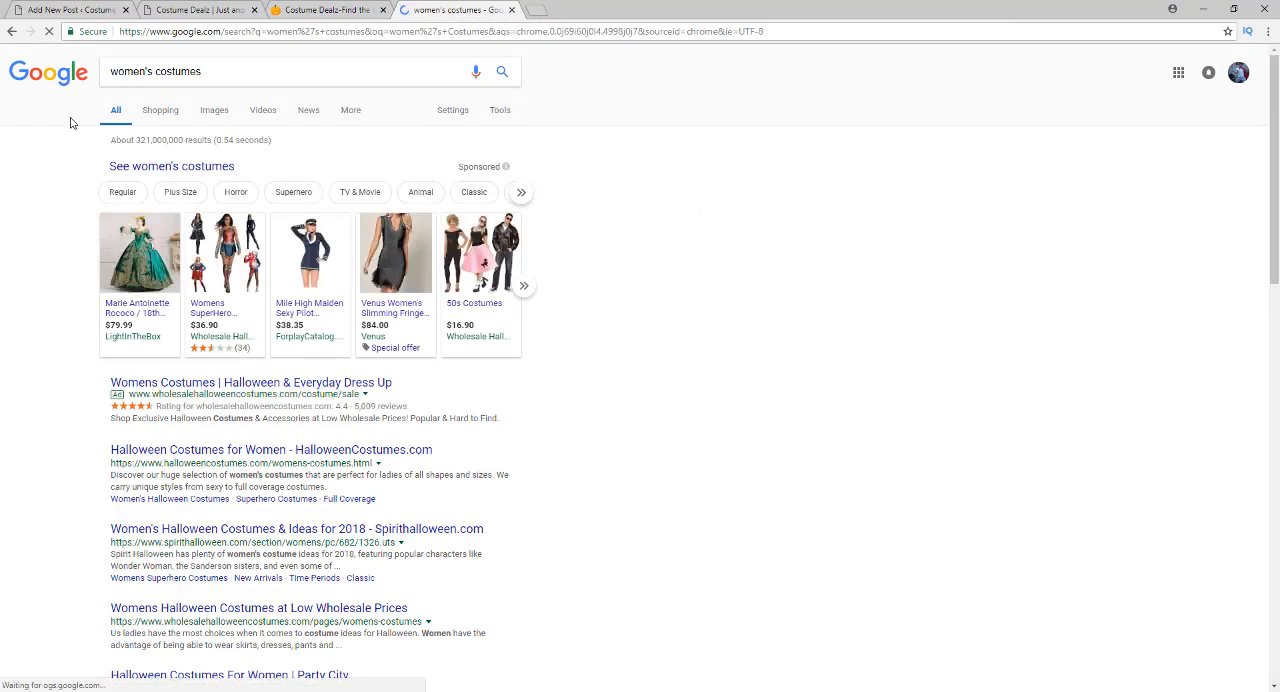
Find the related searches at the end of the results and select the phrase "womens halloween costume ideas"
scroll(57, 292, down, 3)
scroll(57, 292, down, 9)
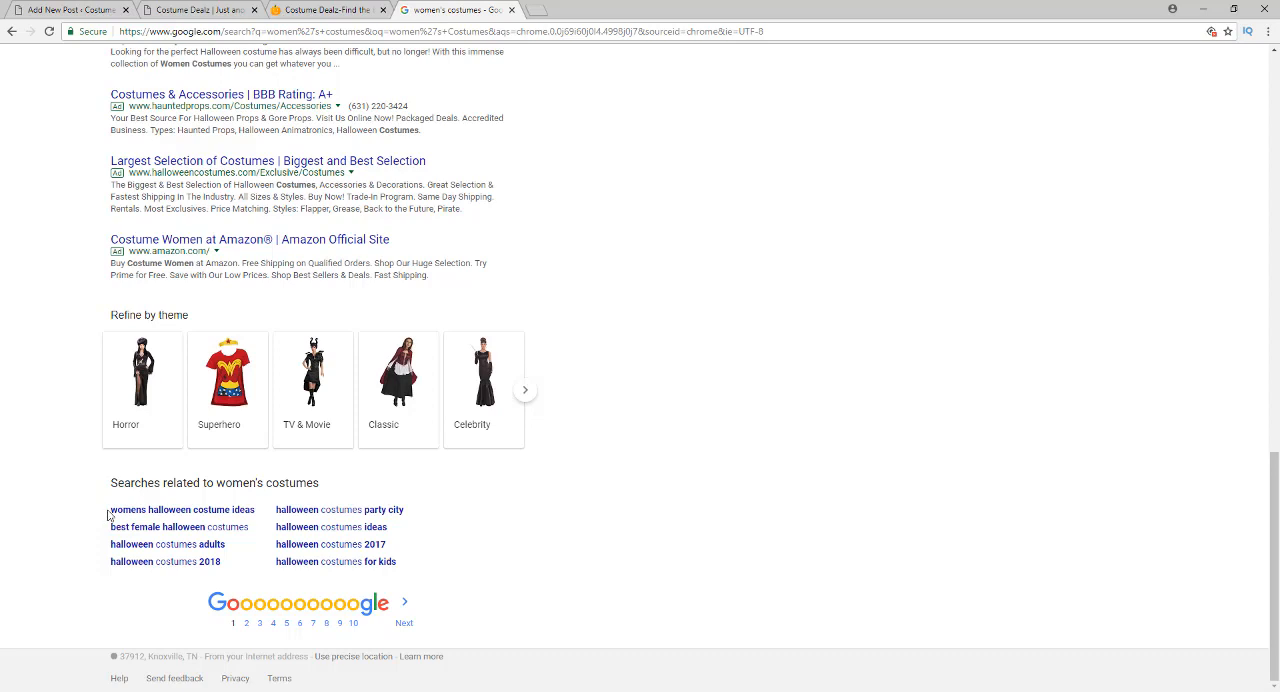
drag(111, 510, 251, 510)
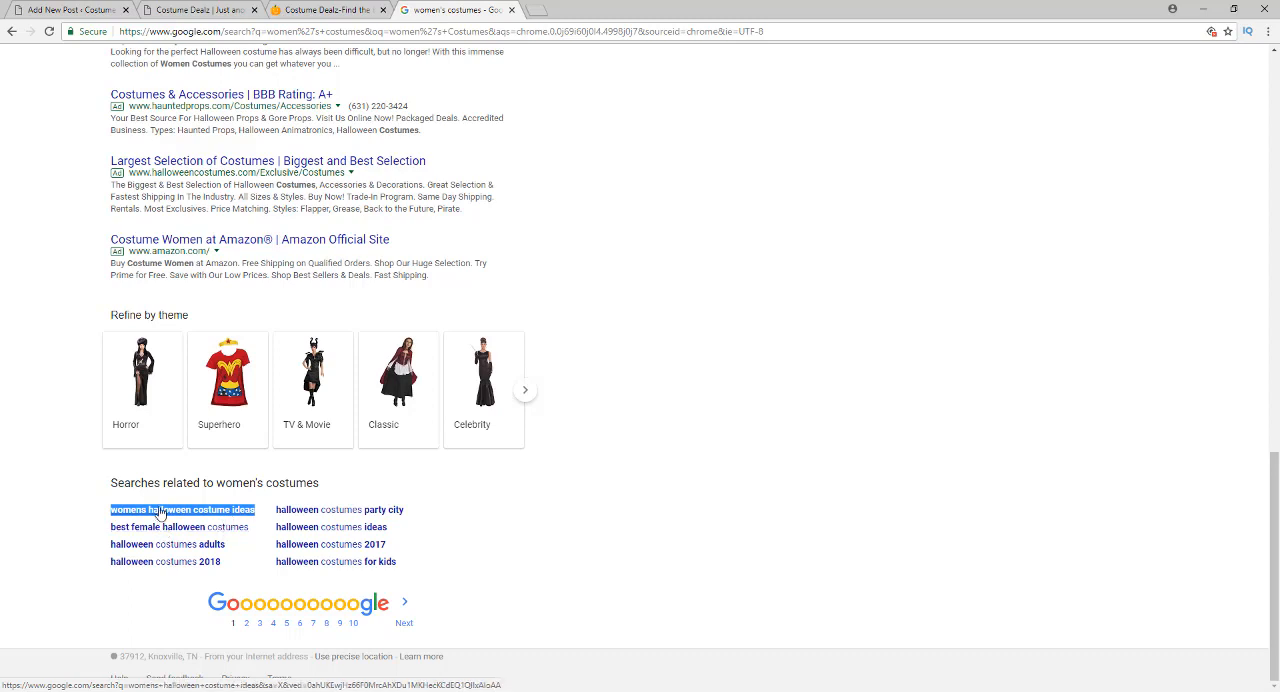
Open the related search "womens halloween costume ideas" and copy its query text
click(62, 507)
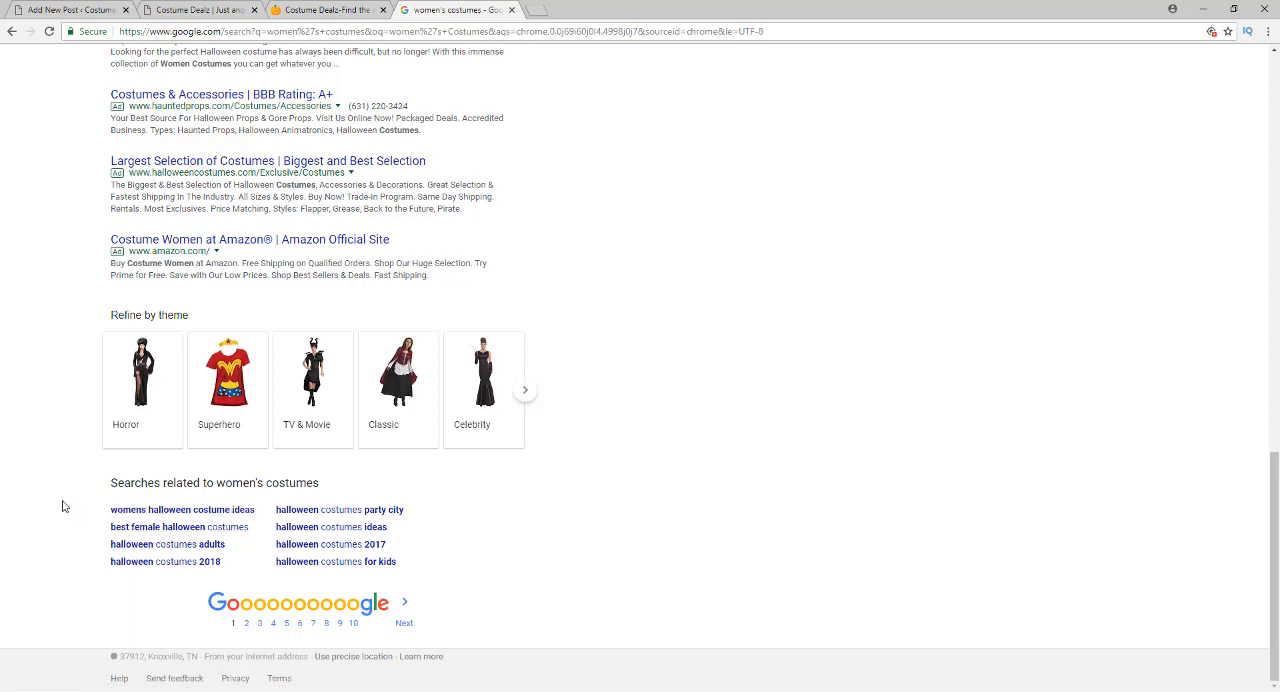
click(114, 509)
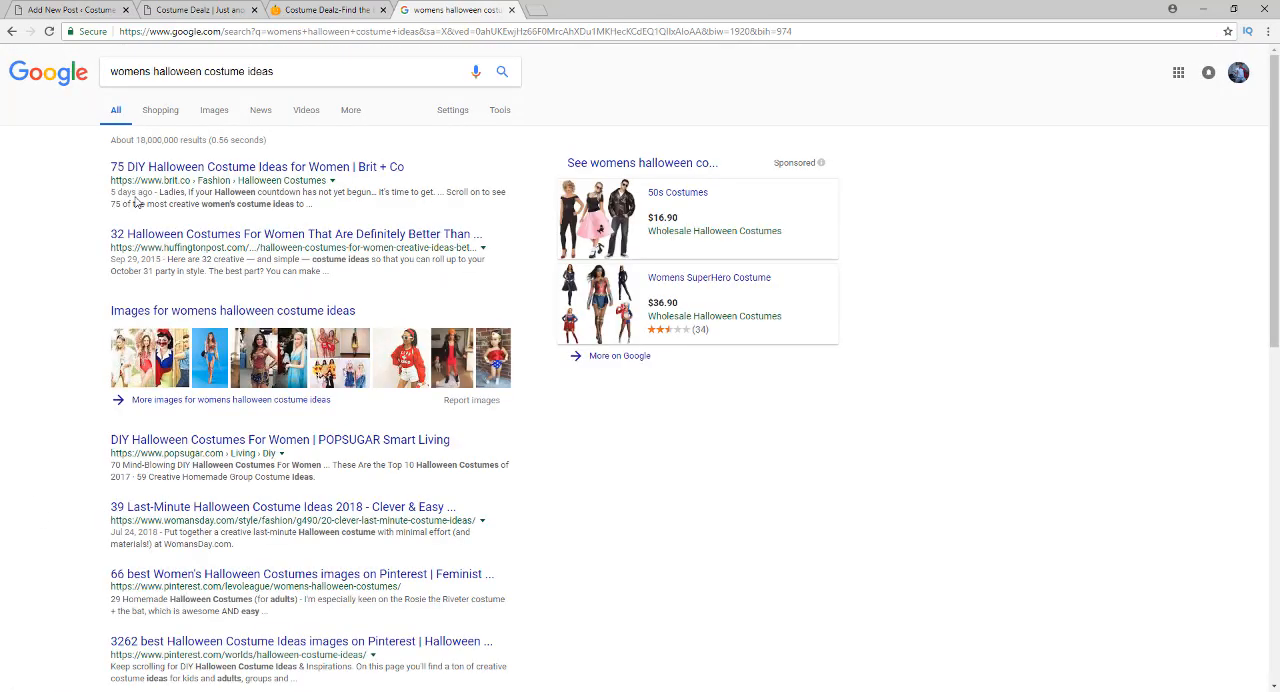
triple_click(219, 70)
right_click(219, 70)
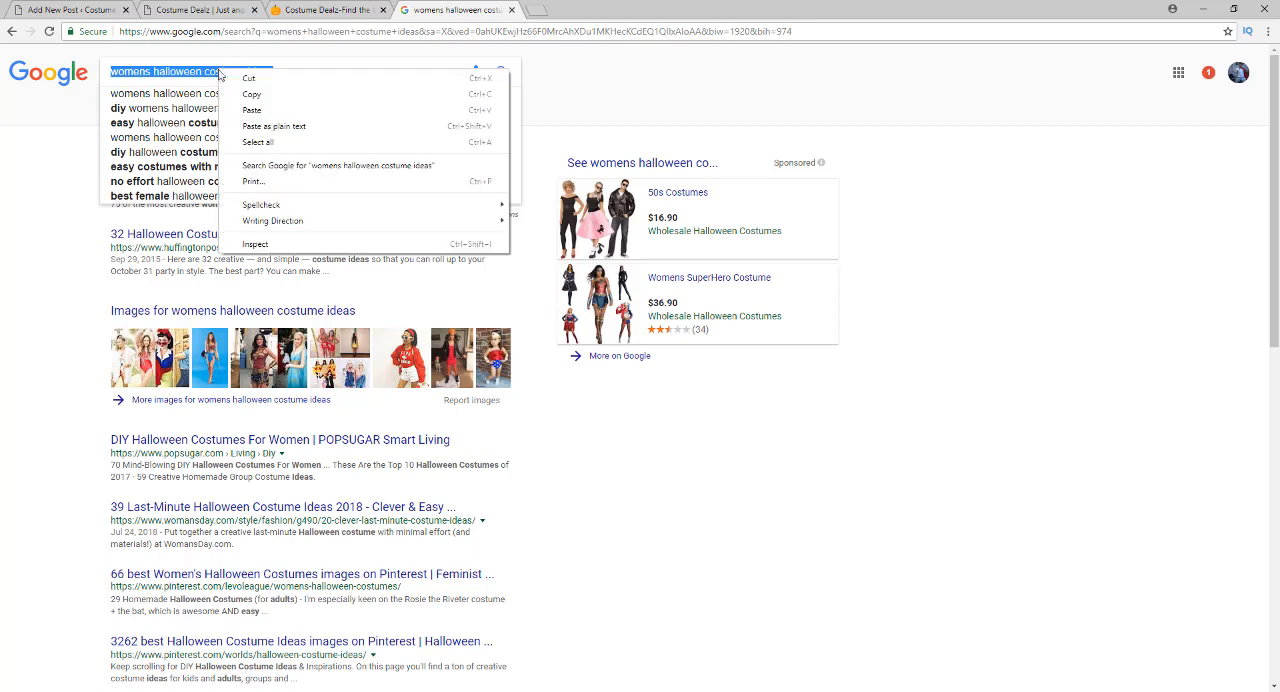
click(235, 93)
Replace the Google query with "women's halloween costume" and search the suggestion "womens halloween costume ideas 2018"
click(288, 71)
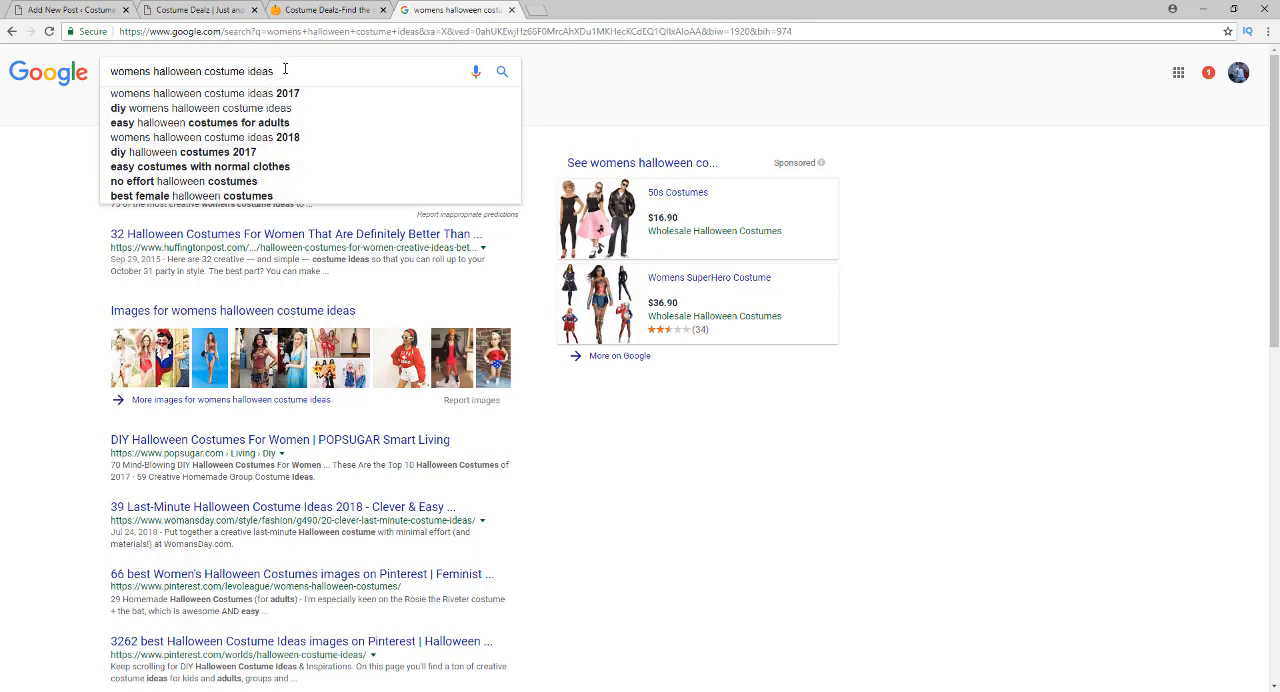
drag(285, 70, 126, 67)
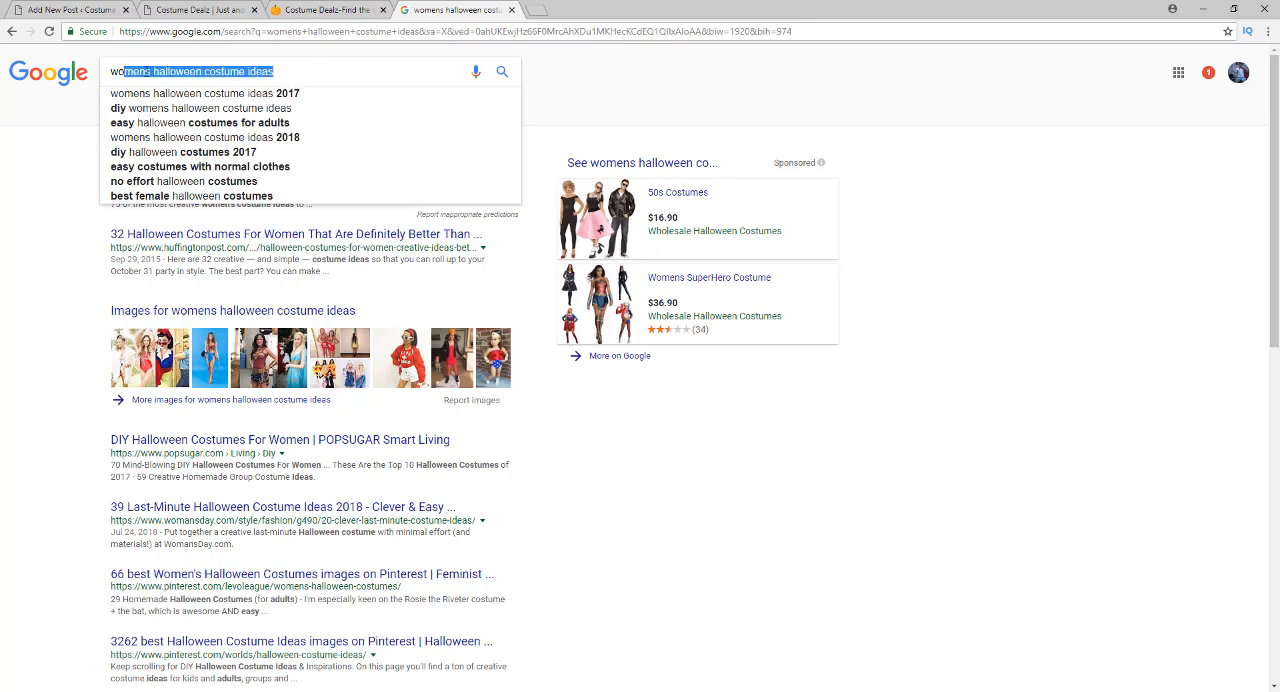
key(BackSpace)
key(BackSpace)
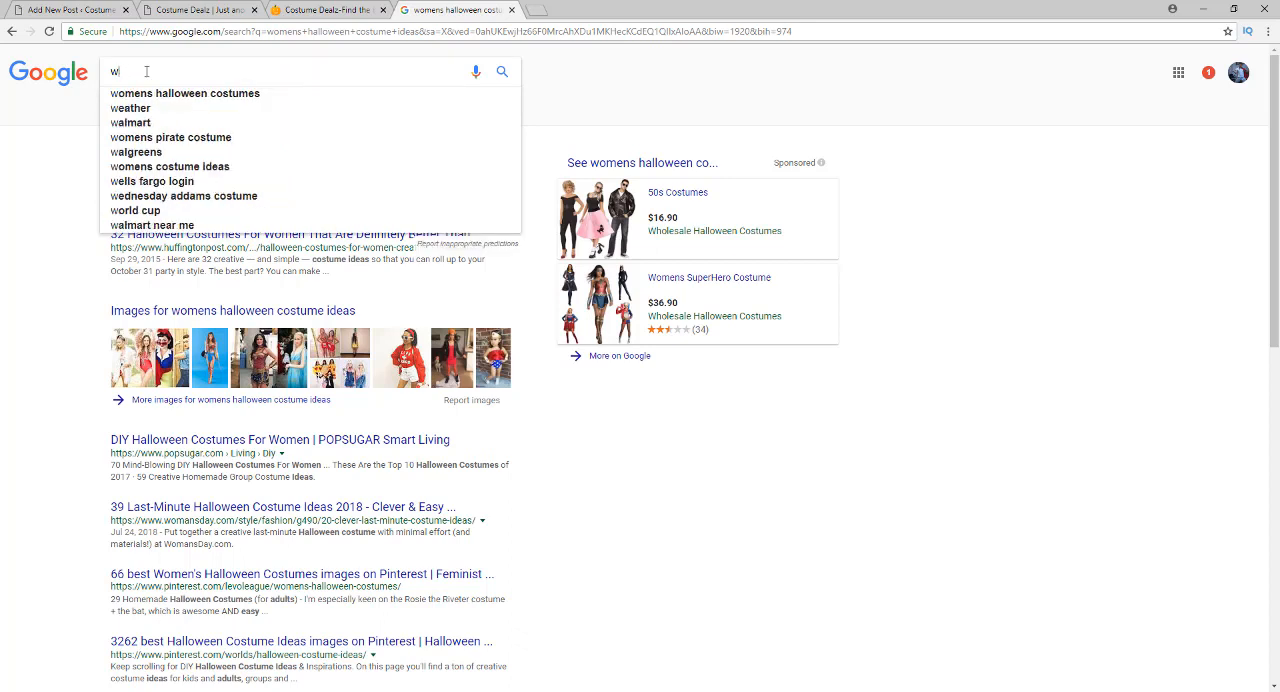
key(BackSpace)
text(womnes)
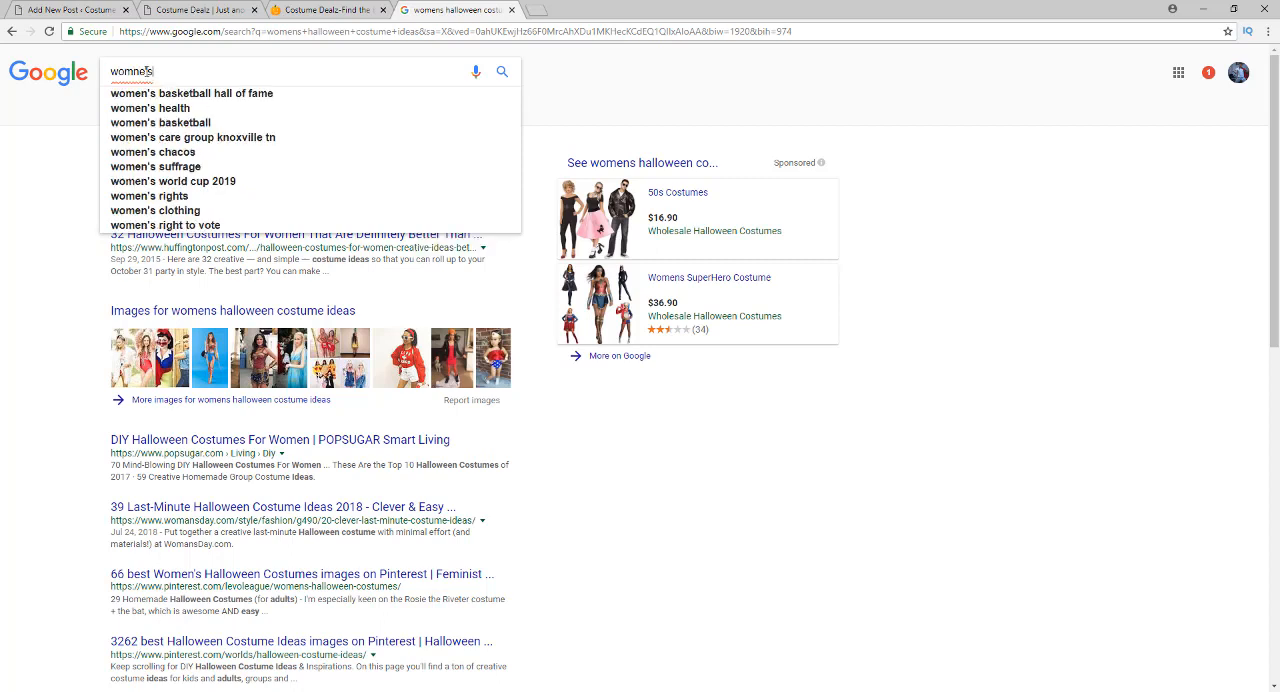
key(BackSpace)
key(BackSpace)
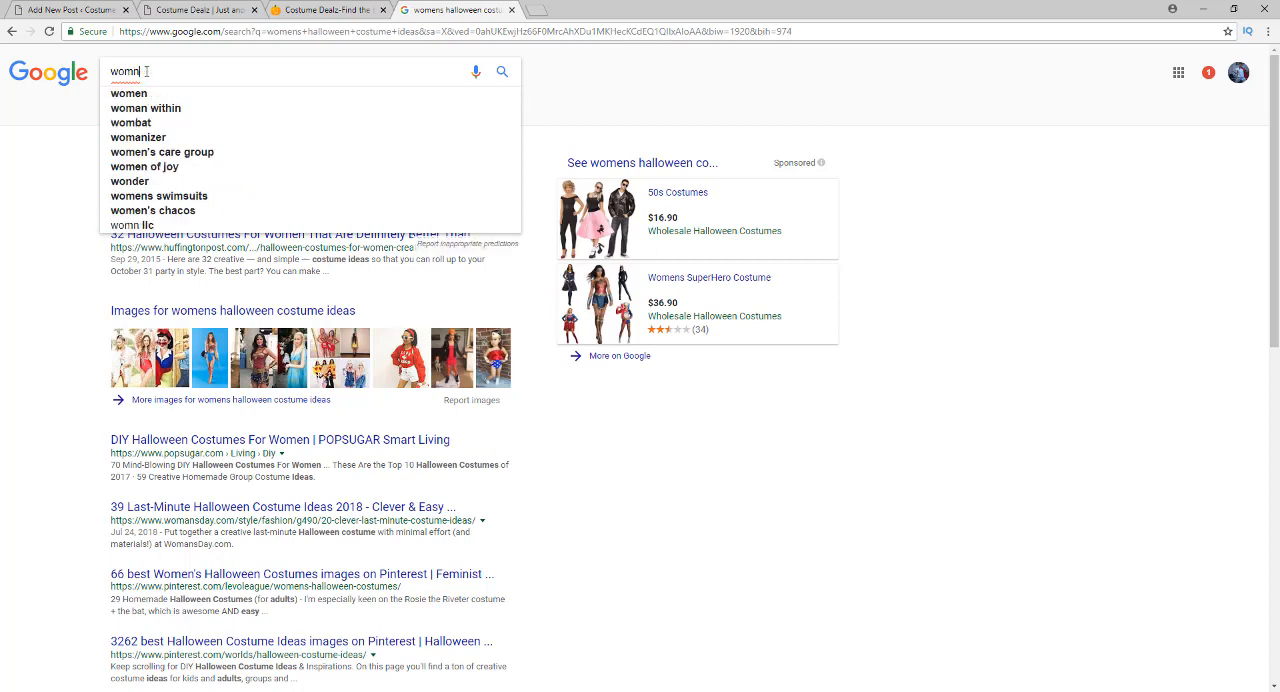
key(BackSpace)
key(BackSpace)
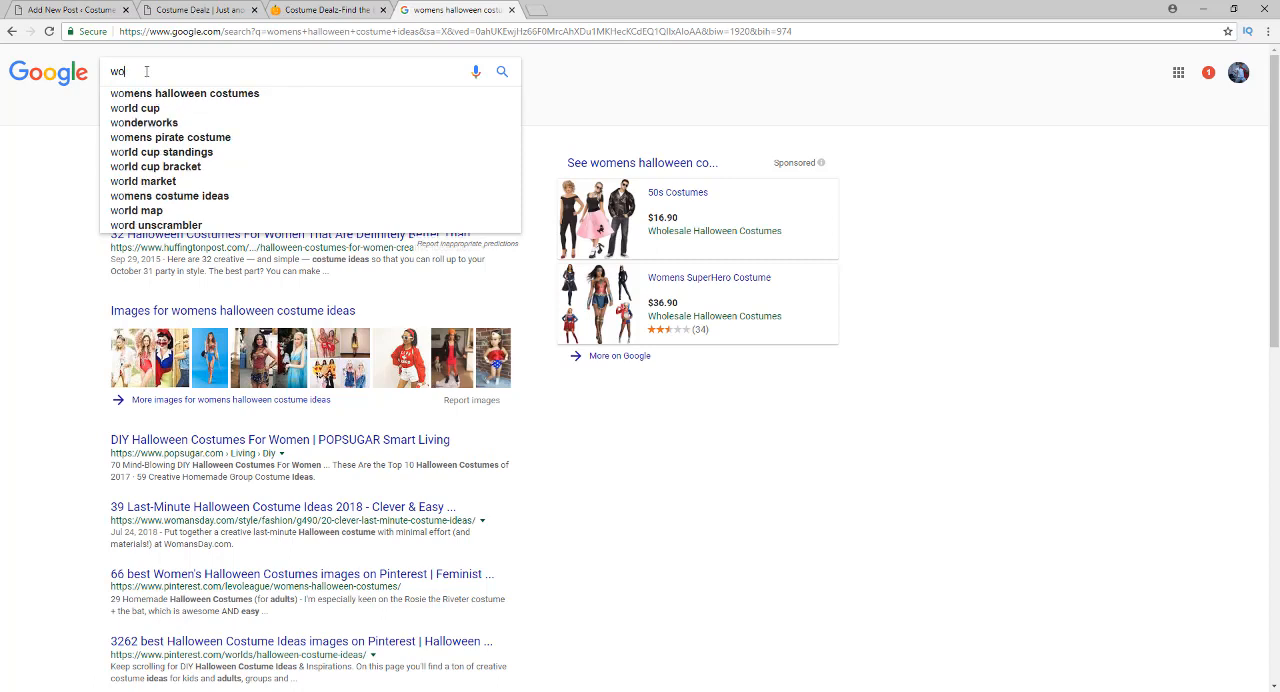
text(men's)
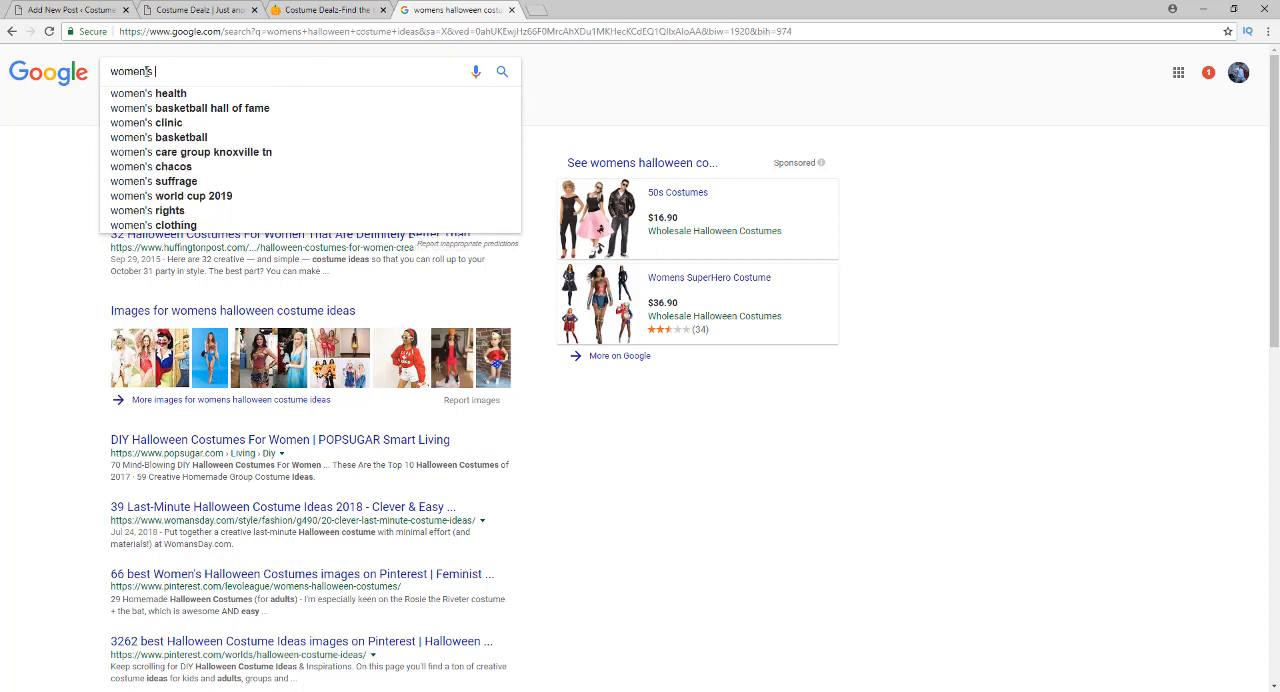
text(halloween )
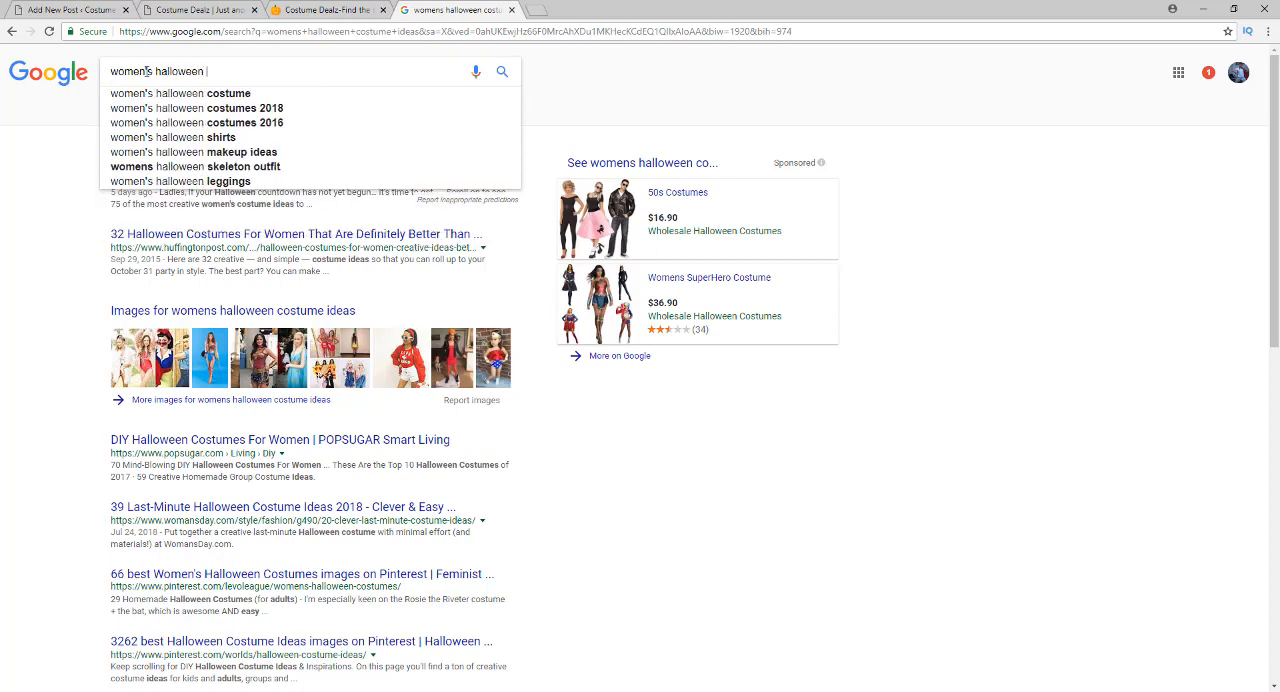
text(costume)
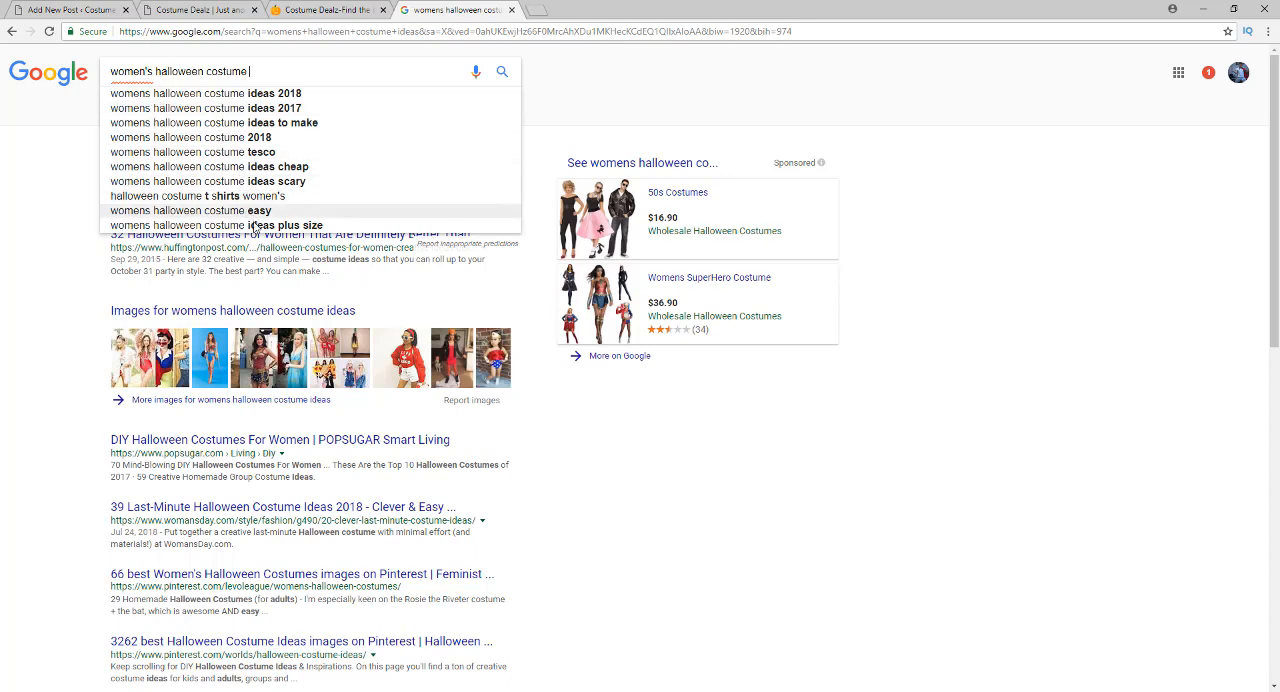
click(257, 100)
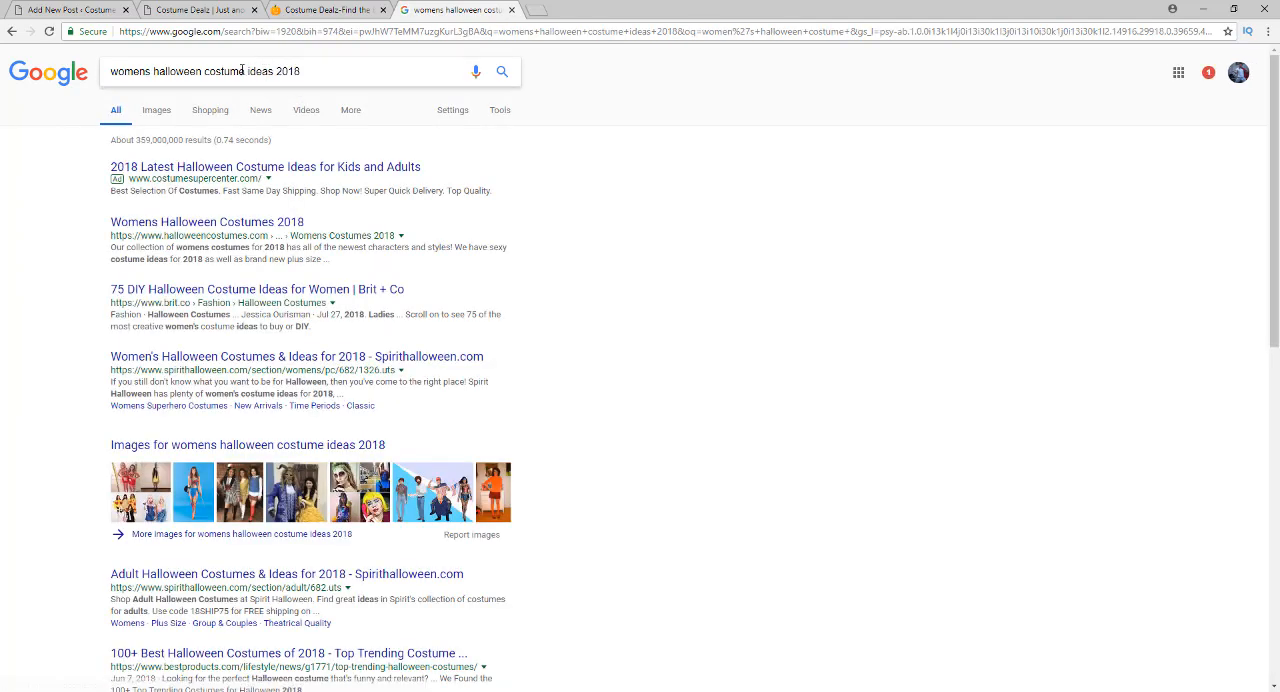
Copy the 2018 query text and look over the related searches at the end of the results
triple_click(241, 72)
right_click(245, 78)
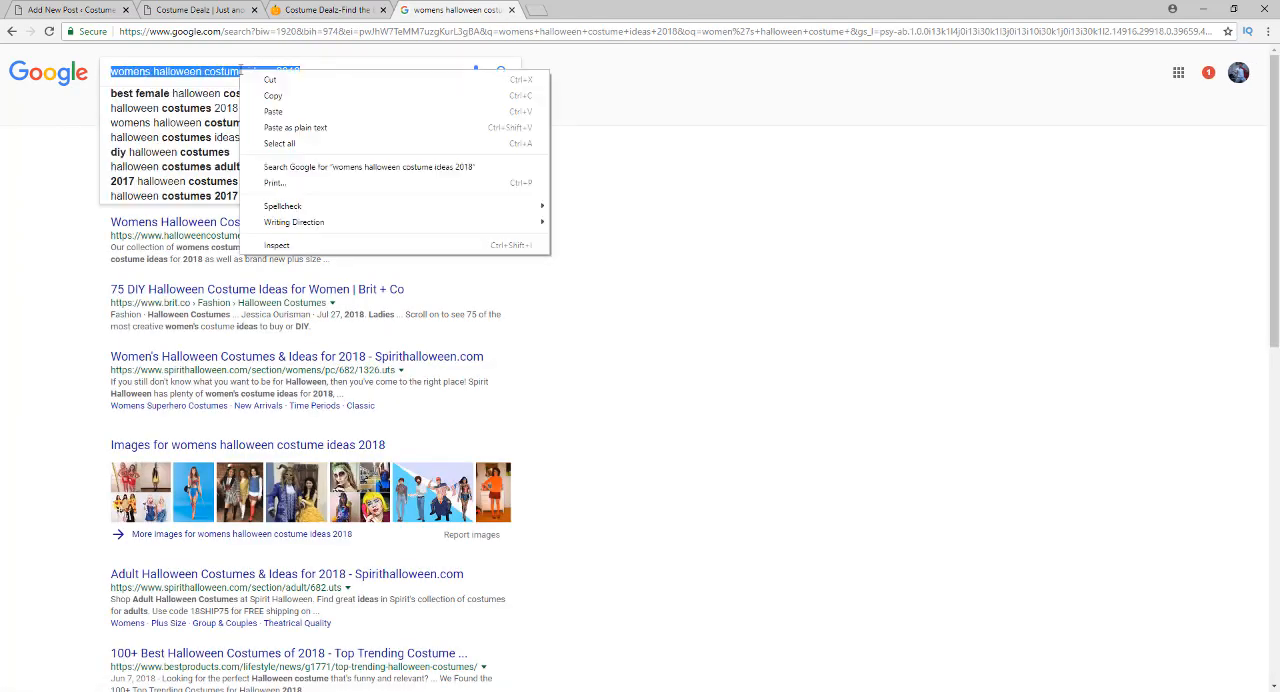
click(268, 100)
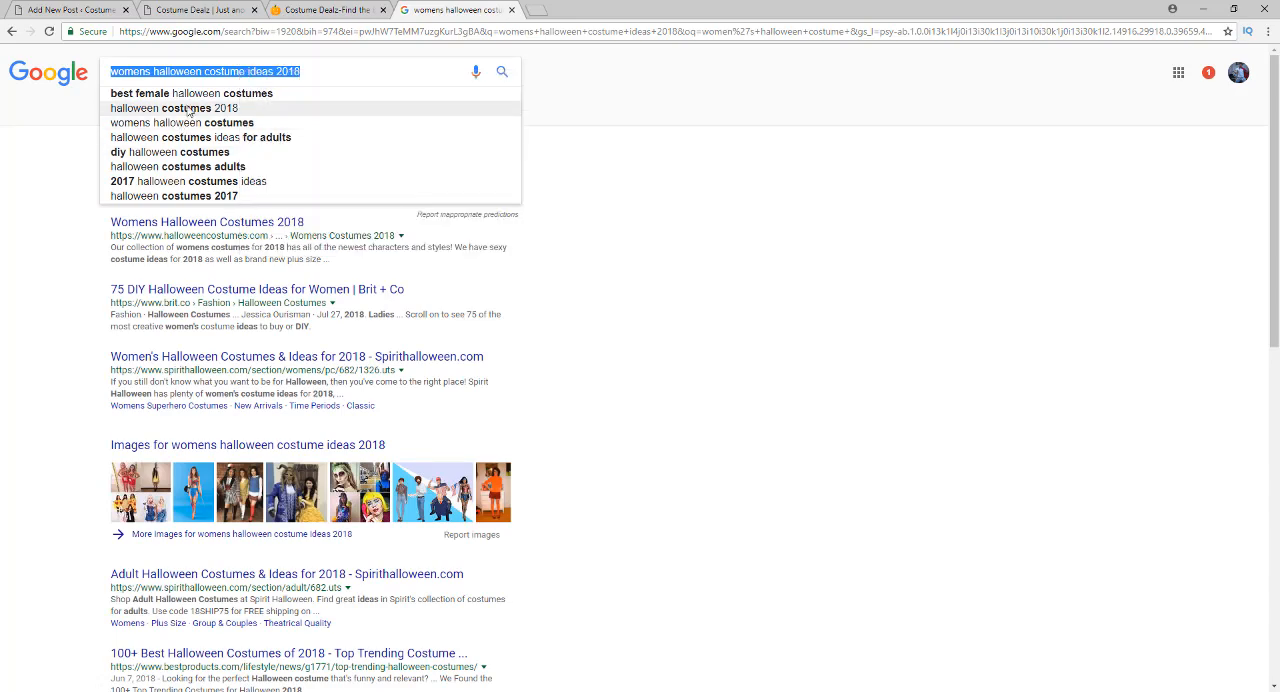
click(9, 300)
scroll(43, 265, down, 7)
scroll(42, 268, down, 1)
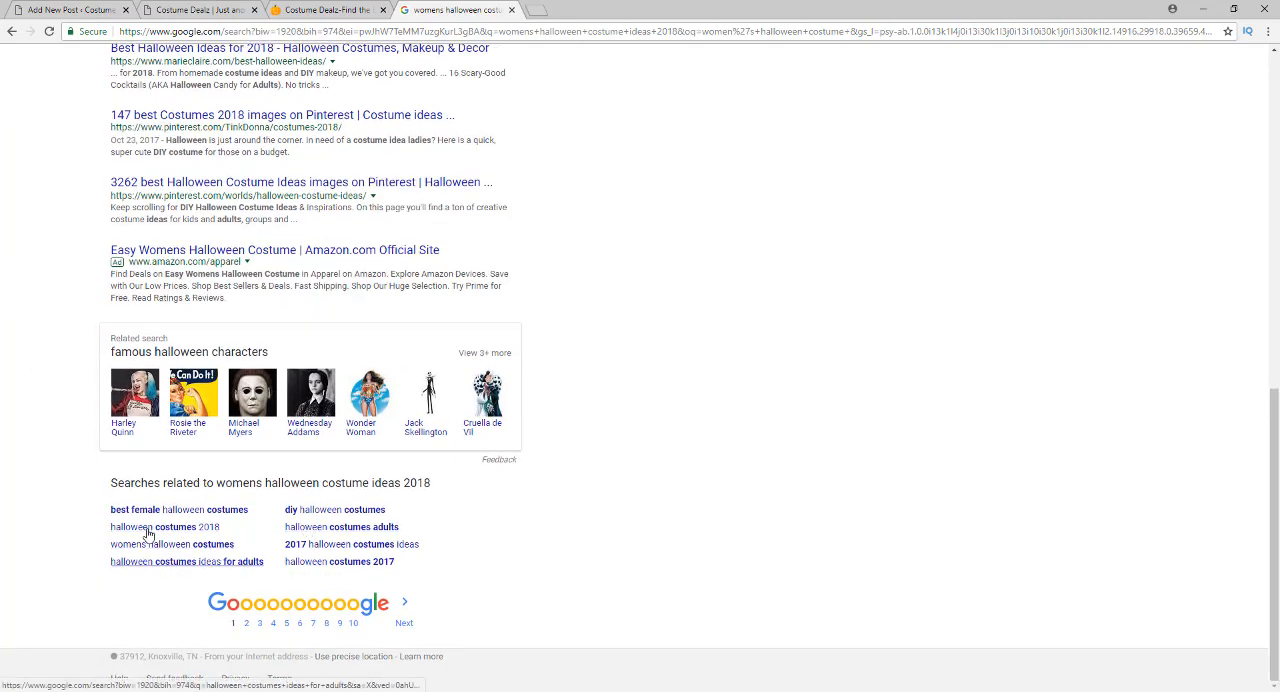
scroll(40, 410, up, 8)
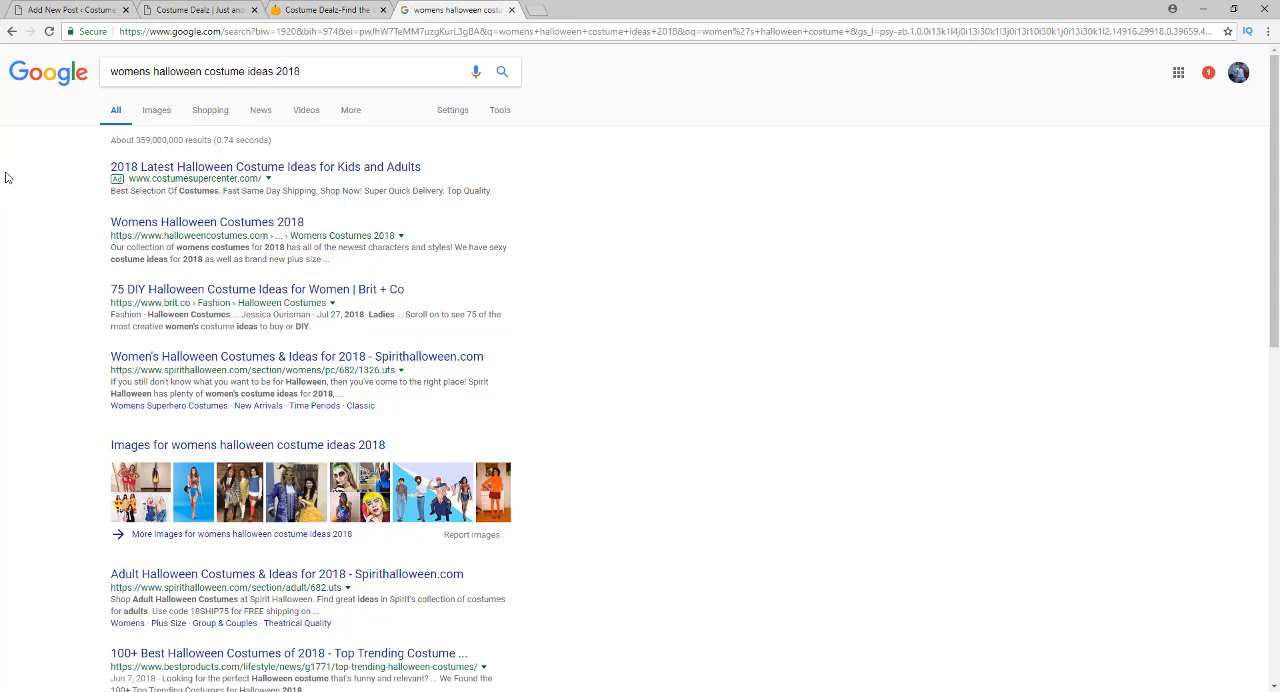
Copy the search phrase "womens halloween costume ideas 2018" and paste it as the title of the new WordPress post
click(146, 75)
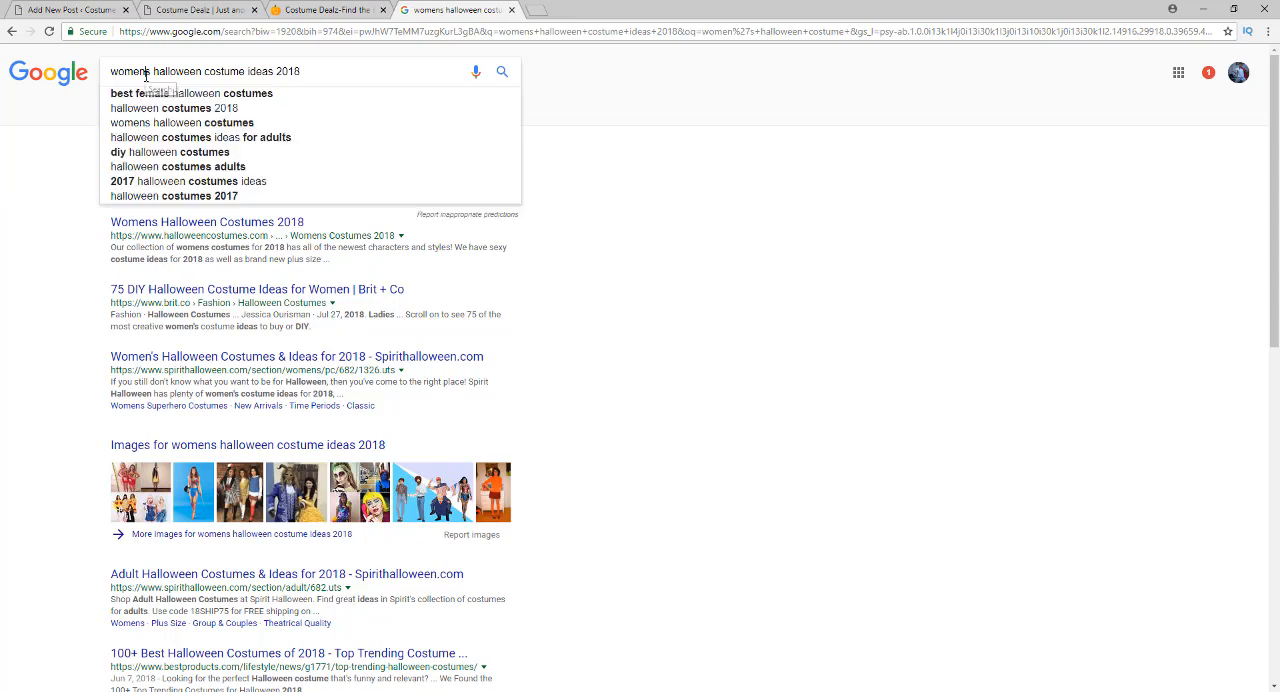
double_click(146, 75)
triple_click(146, 75)
right_click(159, 77)
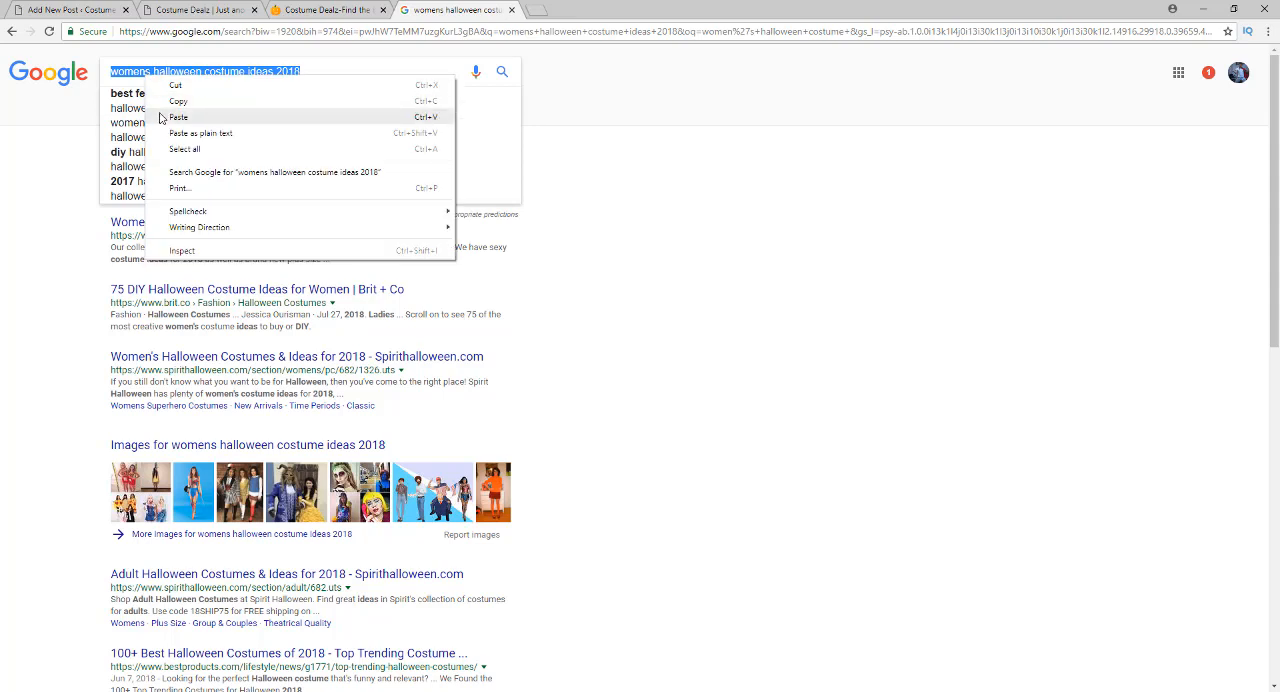
click(163, 103)
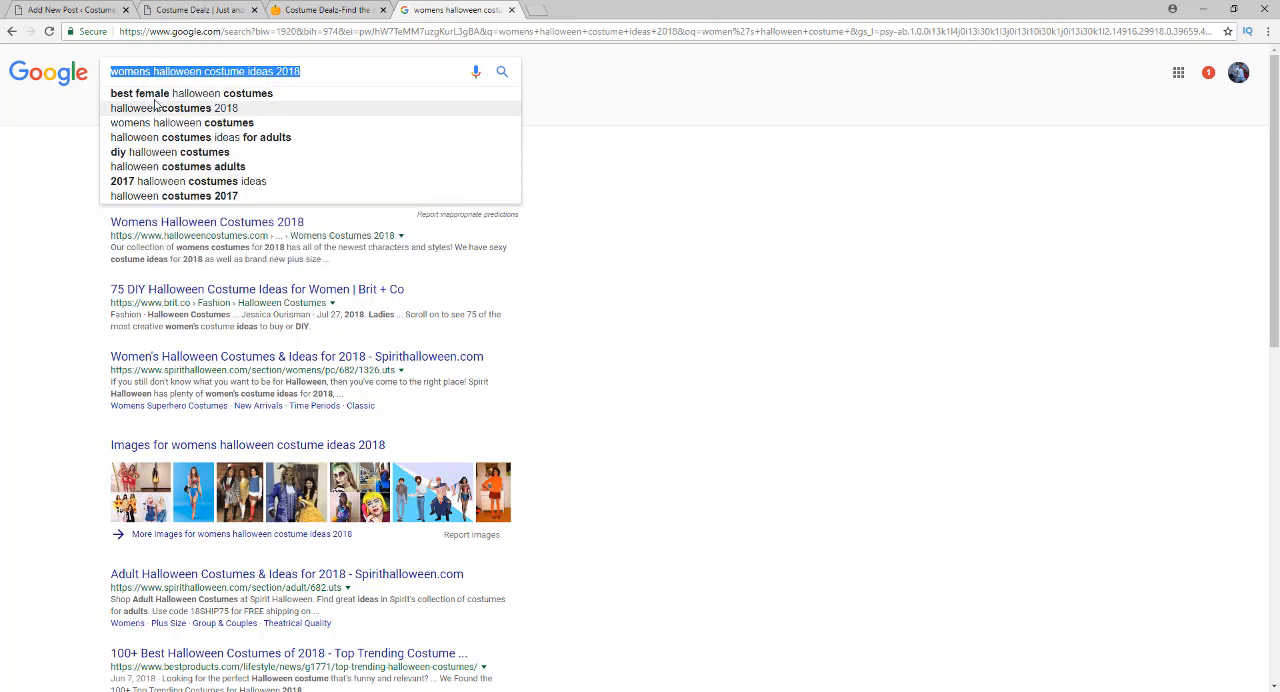
click(57, 219)
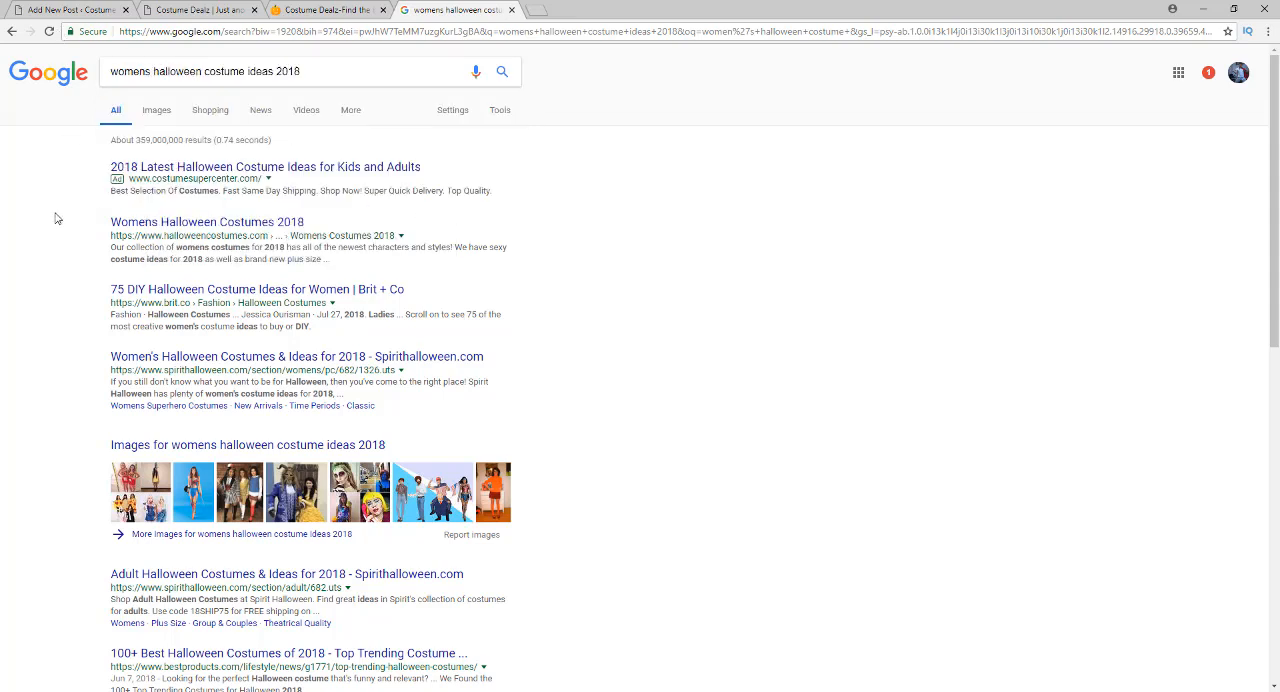
click(45, 10)
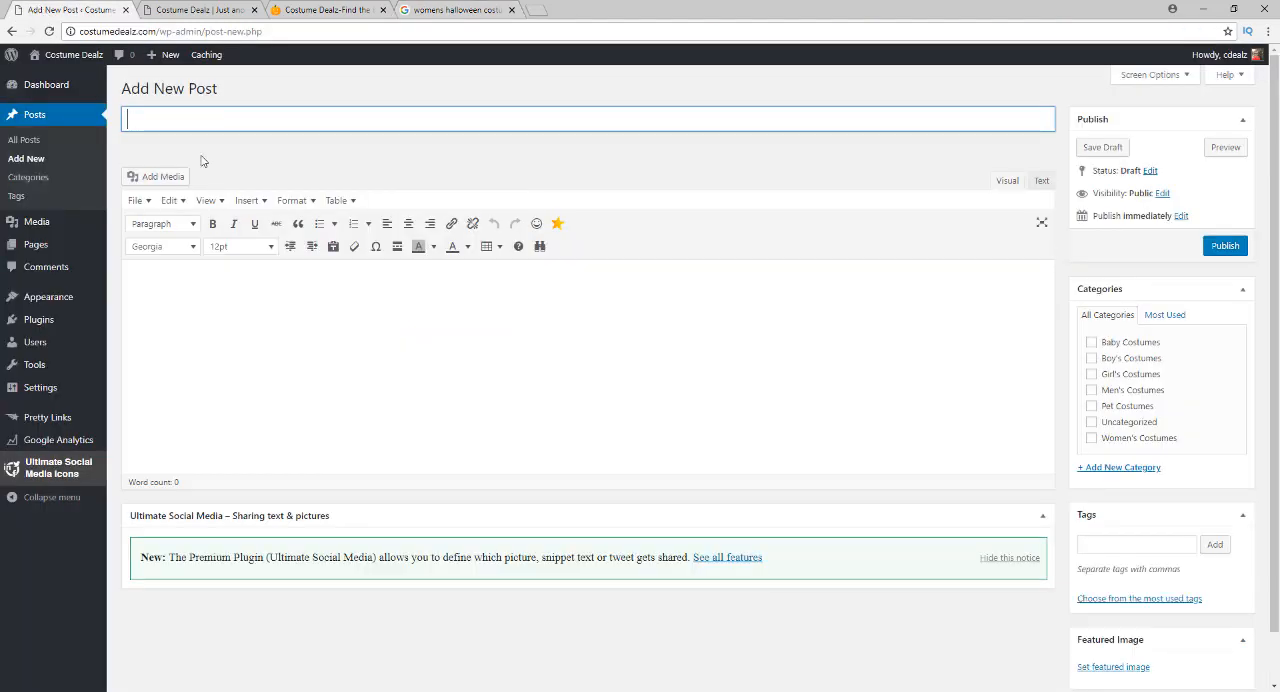
click(230, 110)
key(ctrl+v)
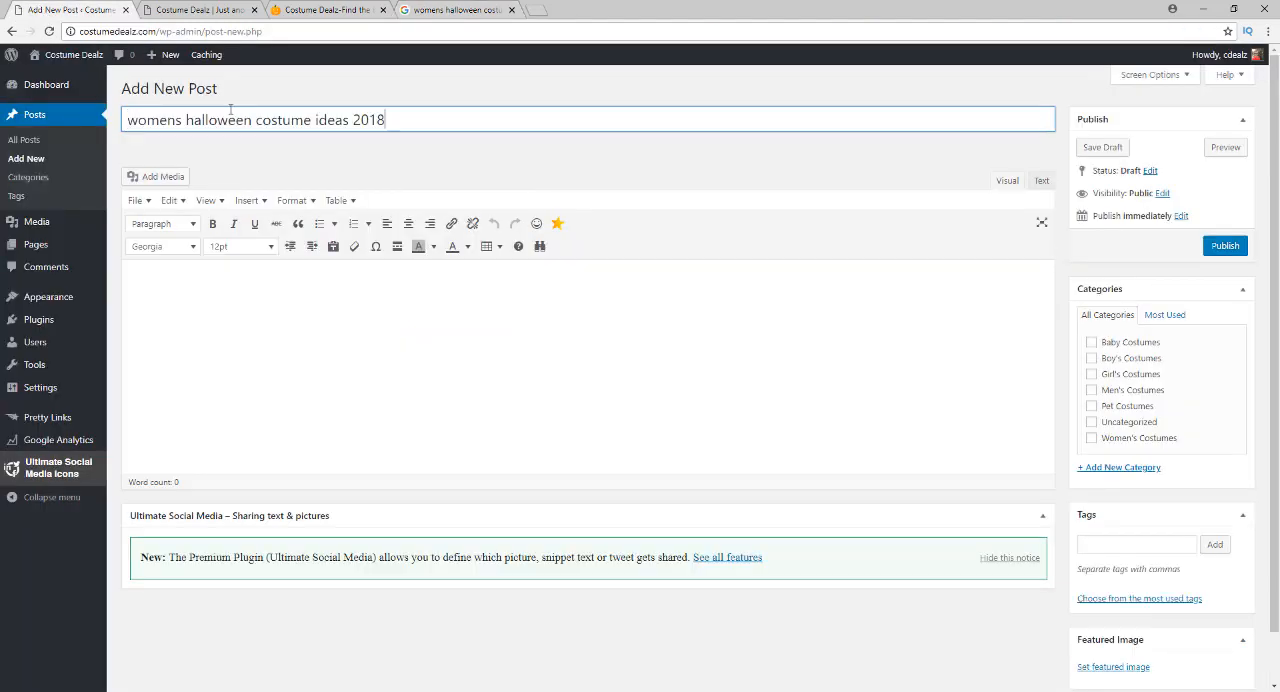
Capitalize the words of the post title so it reads "Womens Halloween Costume Ideas 2018"
click(130, 120)
key(BackSpace)
text(W)
click(197, 122)
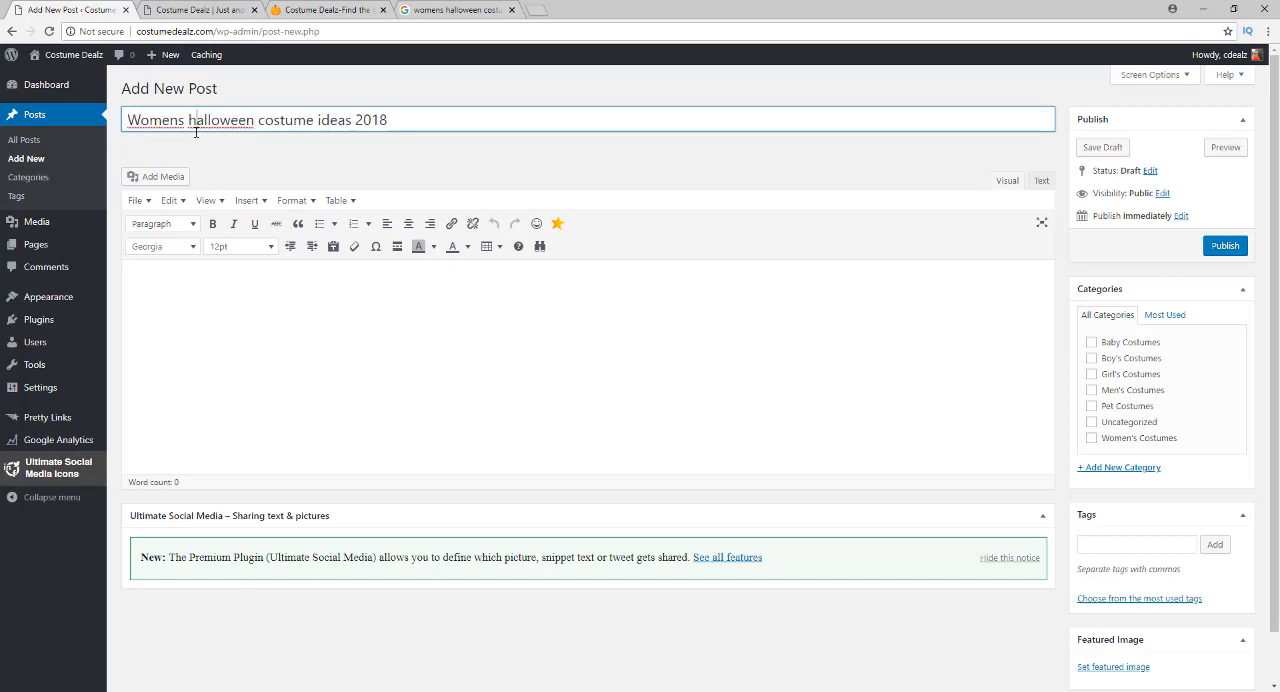
key(BackSpace)
text(H)
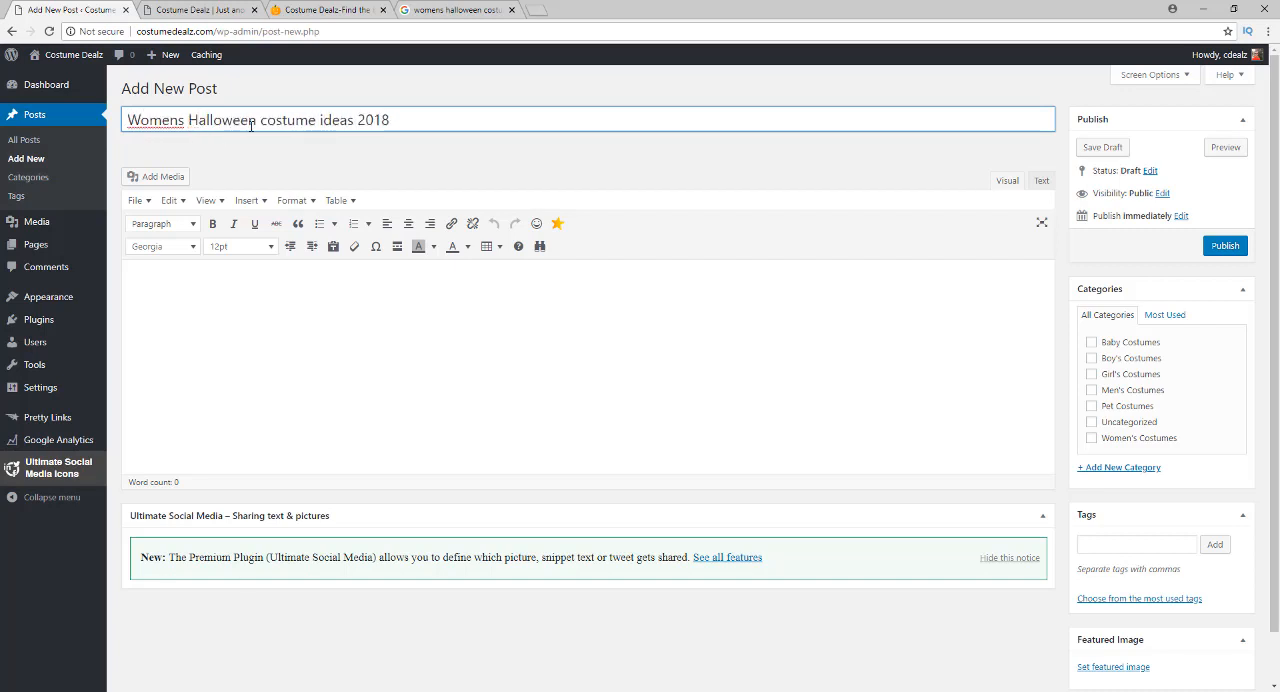
click(266, 122)
key(BackSpace)
text(C)
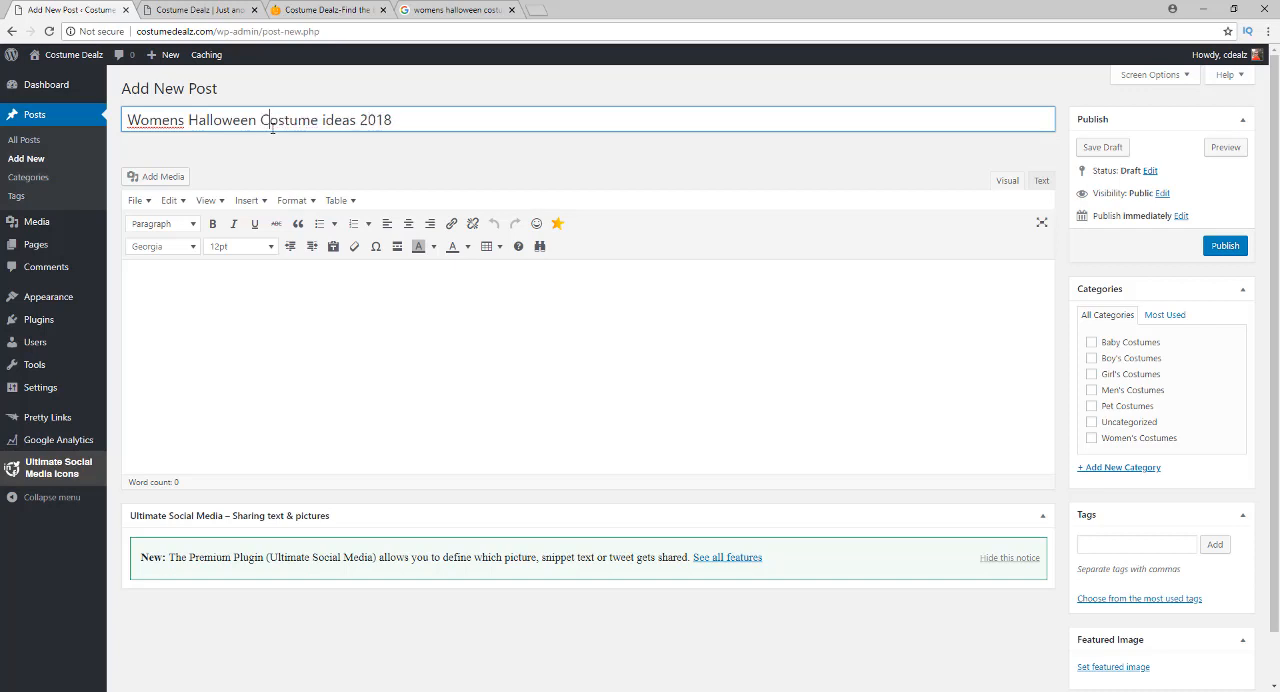
click(328, 121)
key(BackSpace)
text(I)
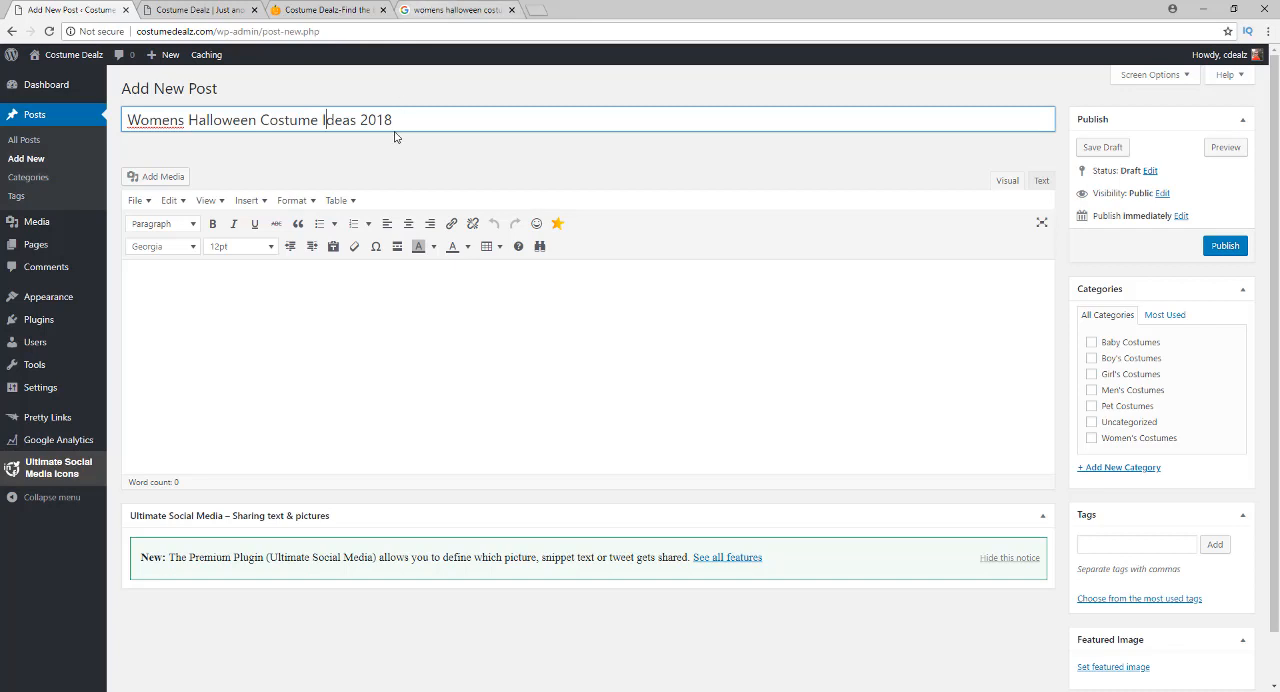
Review the headlines in the Google results for comparison and put "Top 10" in front of the post title
click(425, 12)
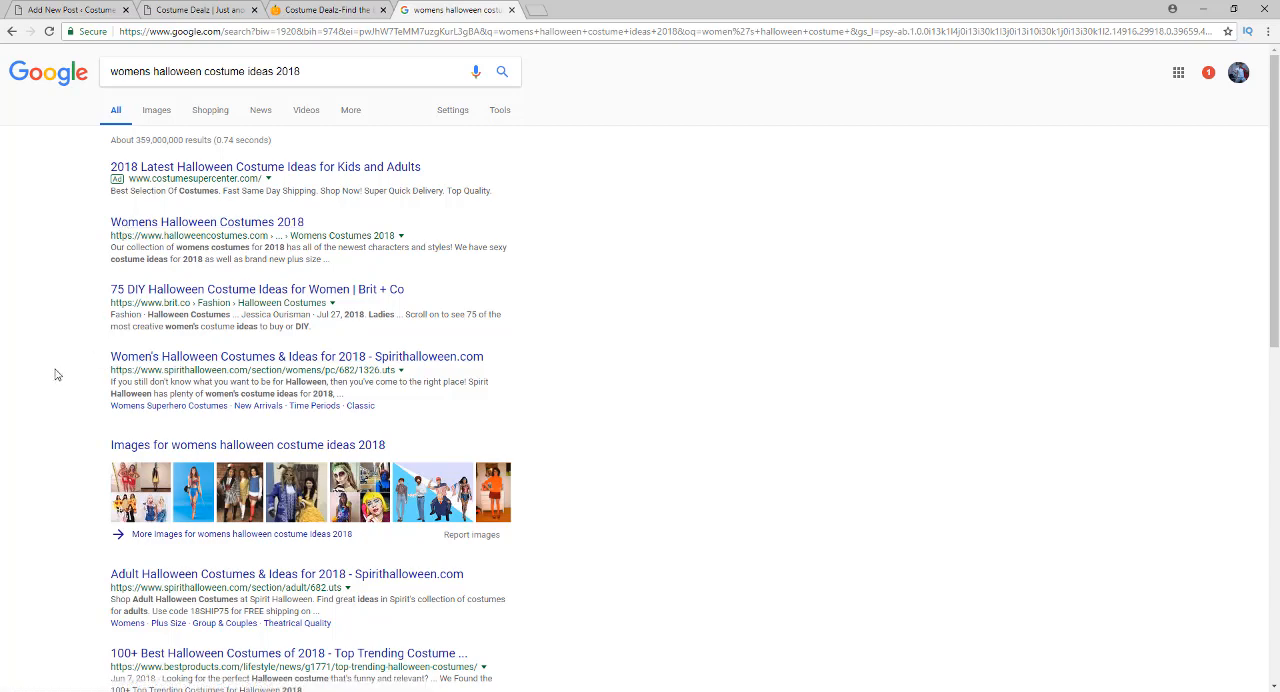
scroll(73, 311, down, 5)
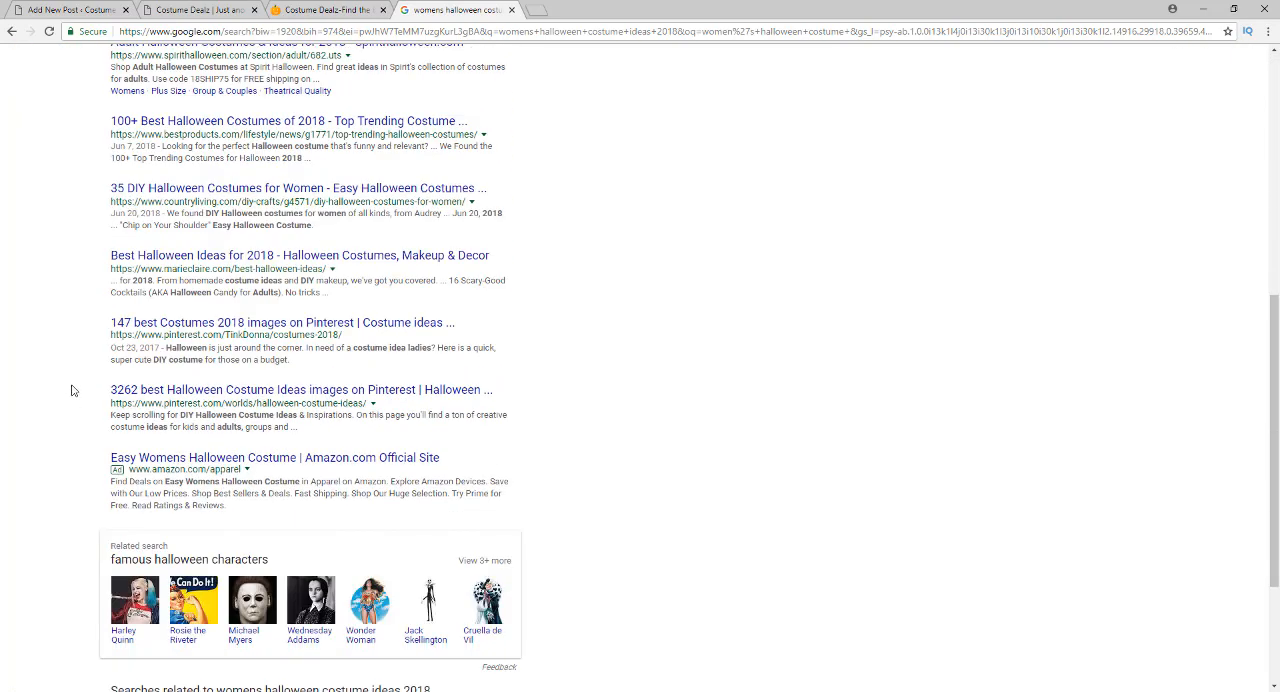
scroll(72, 400, up, 2)
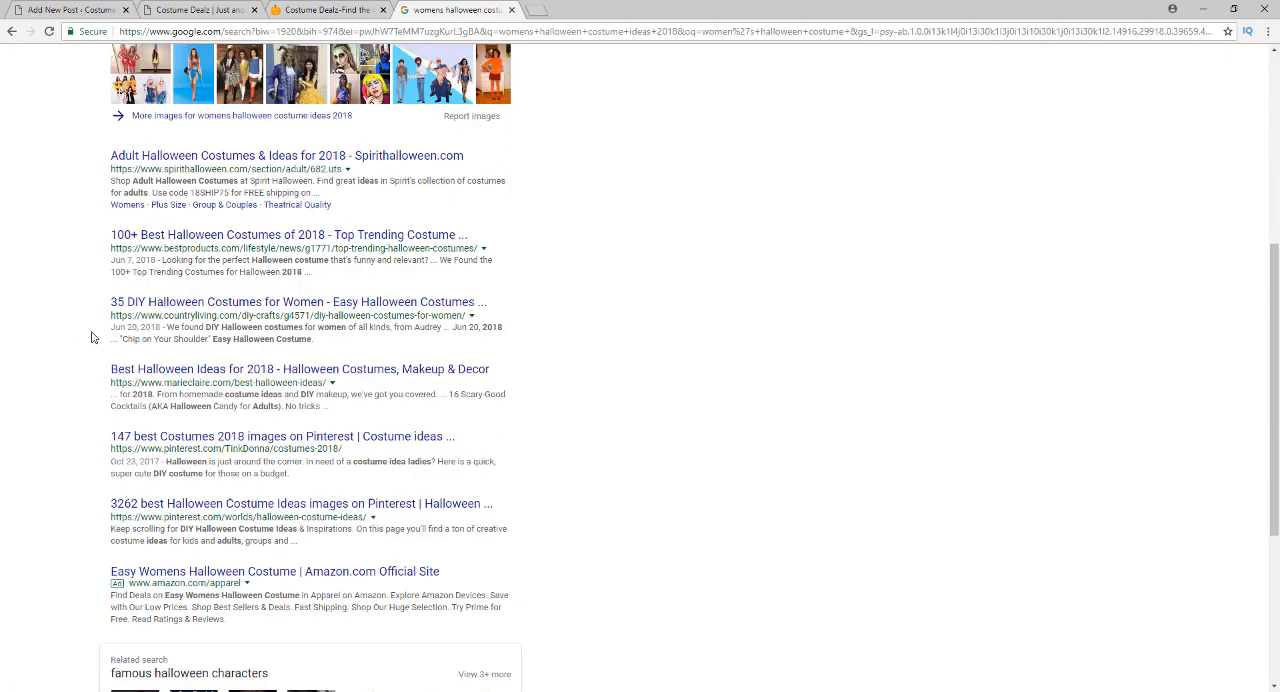
scroll(88, 449, up, 3)
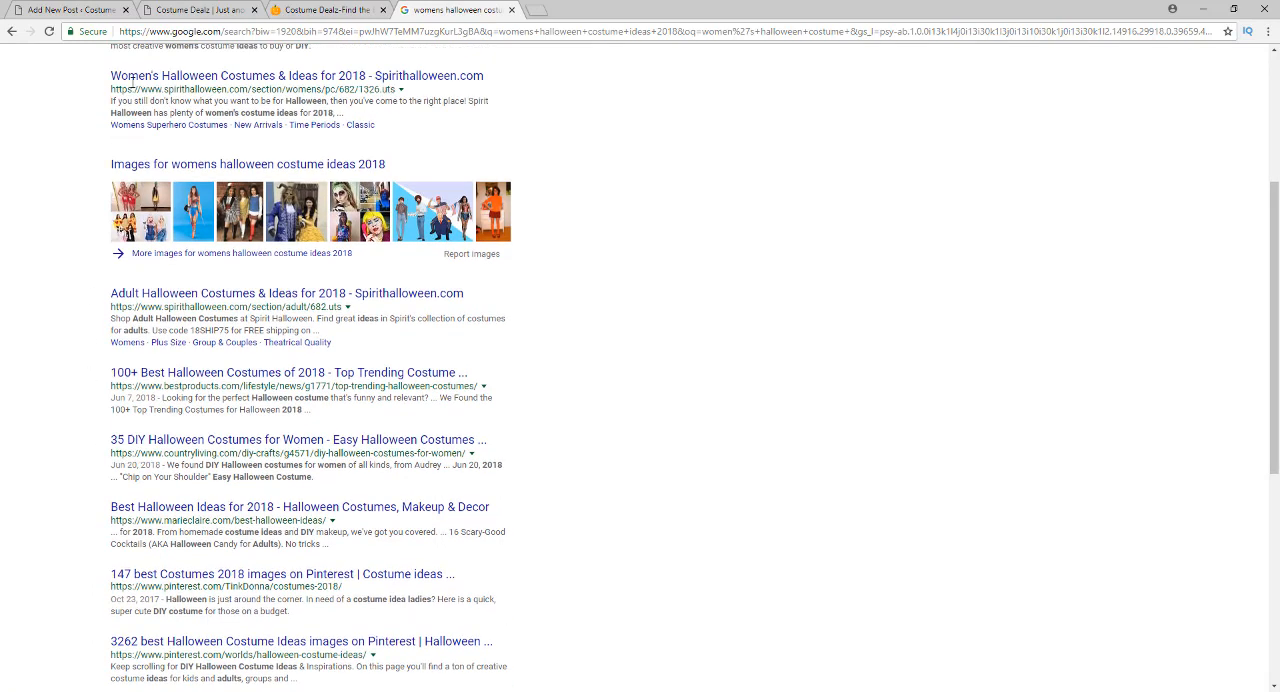
click(57, 10)
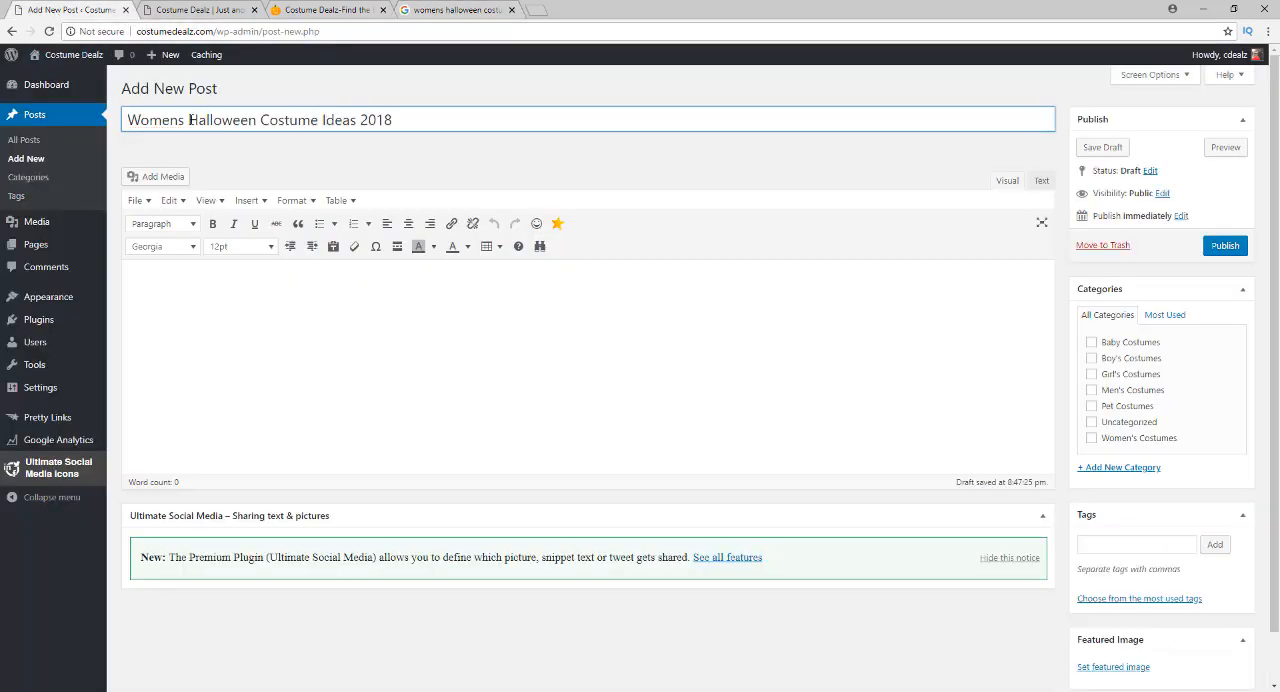
click(130, 117)
text(Top 10)
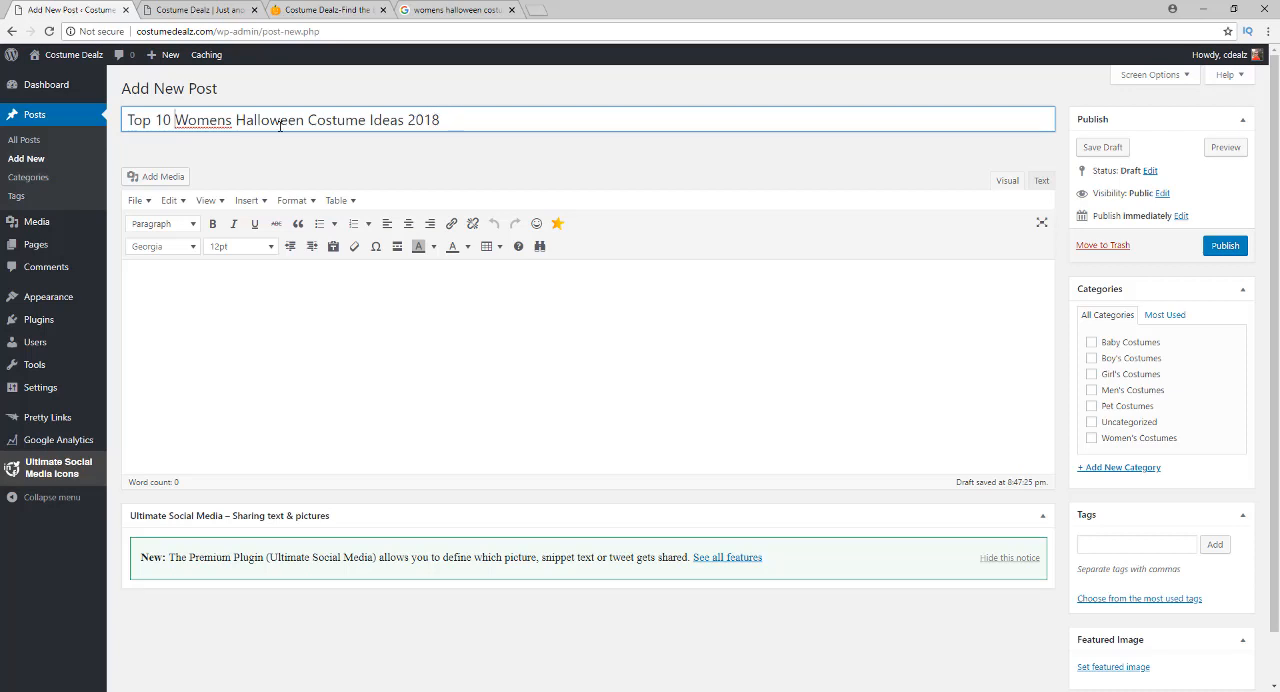
click(448, 8)
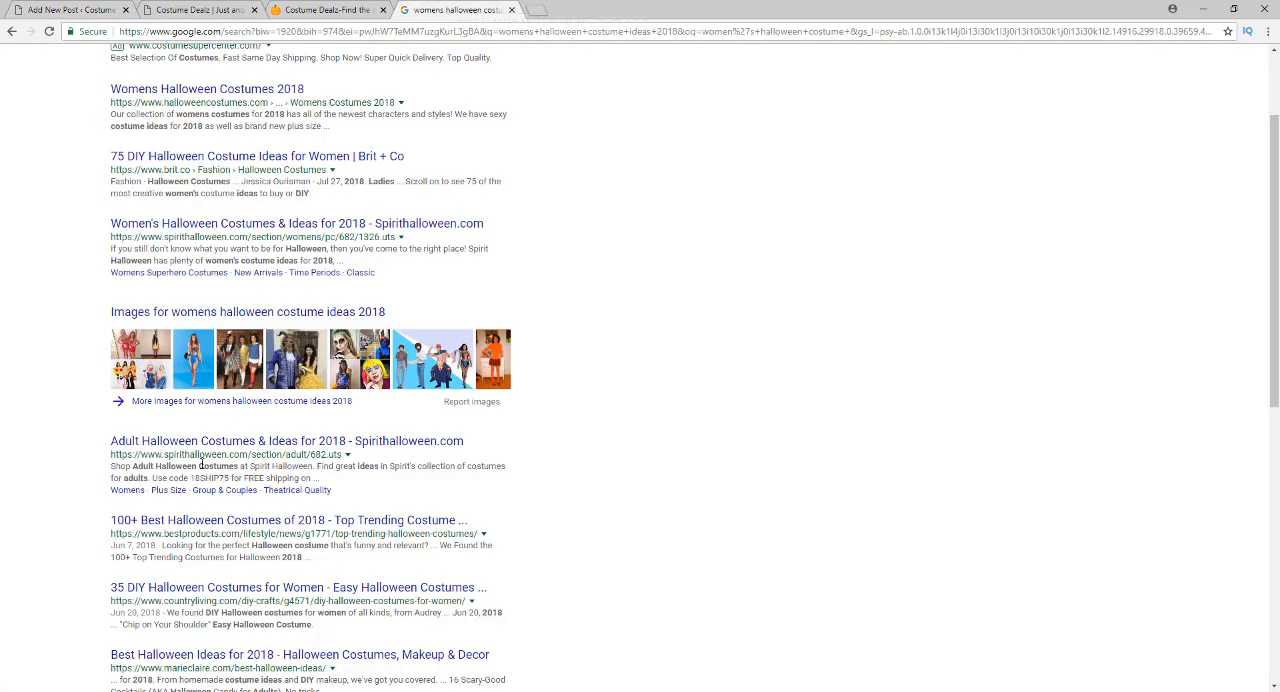
click(58, 10)
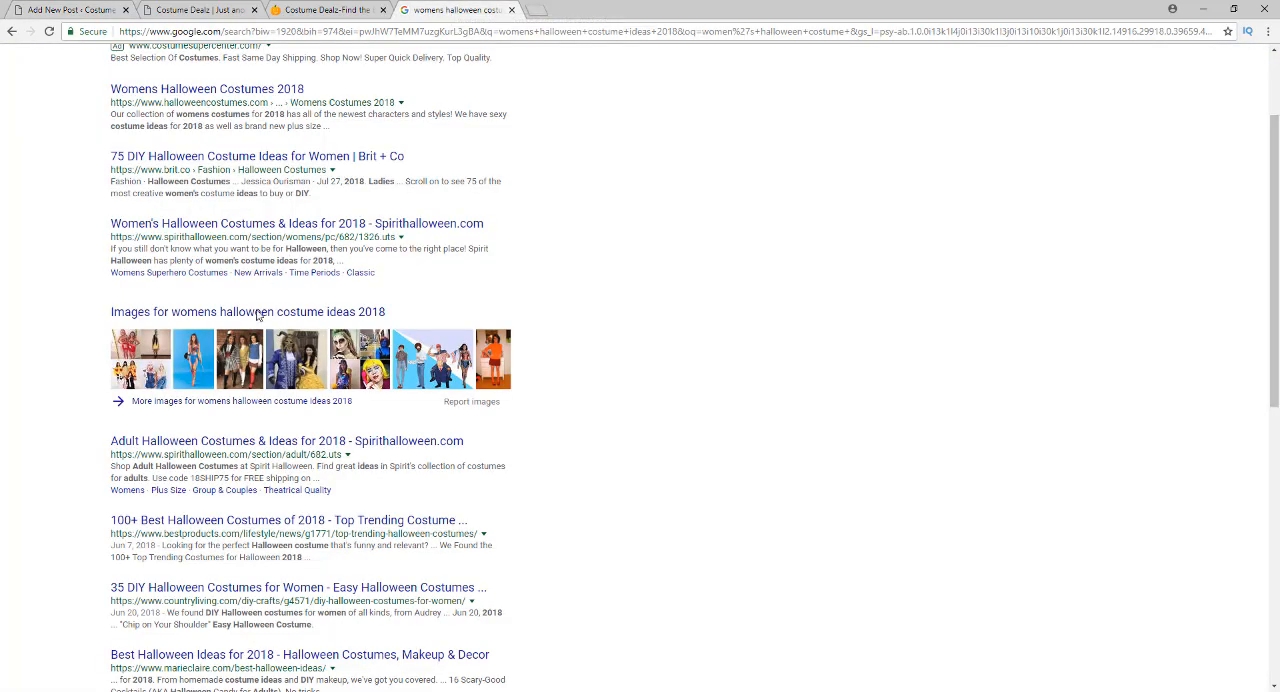
Open Brit + Co's "75 DIY Halloween Costume Ideas for Women" article from the Google results and skim its first costume entries
click(452, 8)
scroll(193, 450, down, 3)
scroll(180, 445, up, 5)
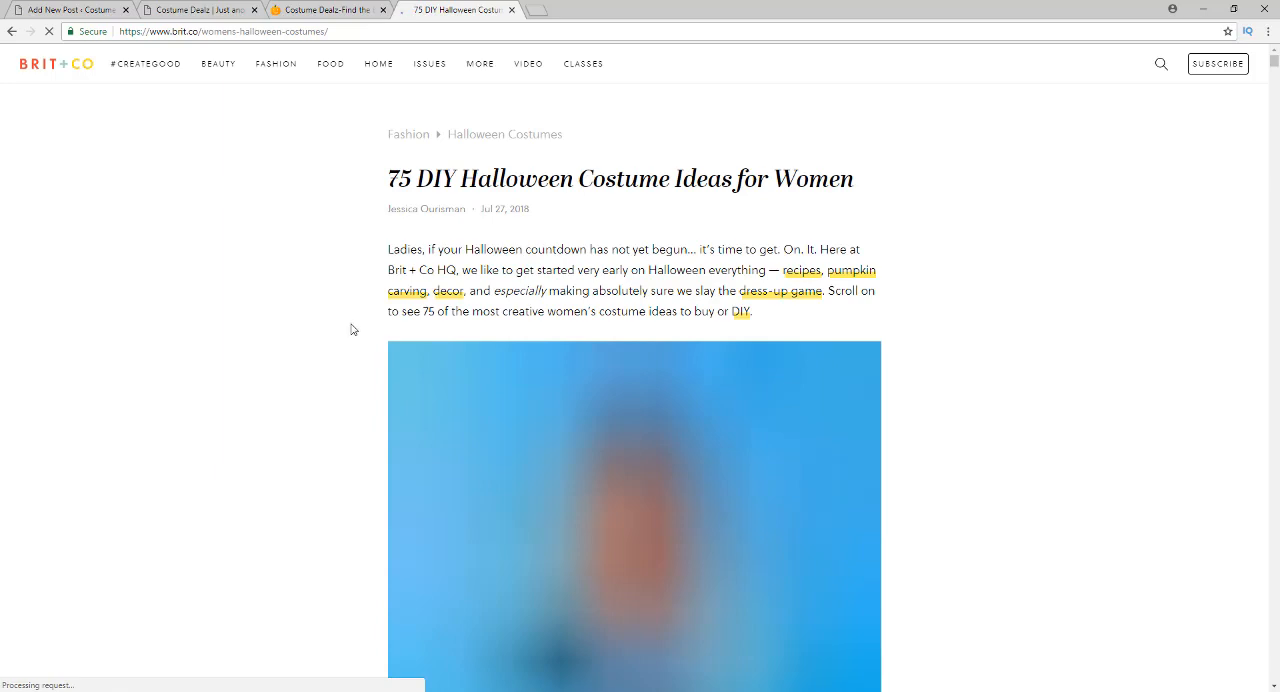
scroll(351, 334, down, 10)
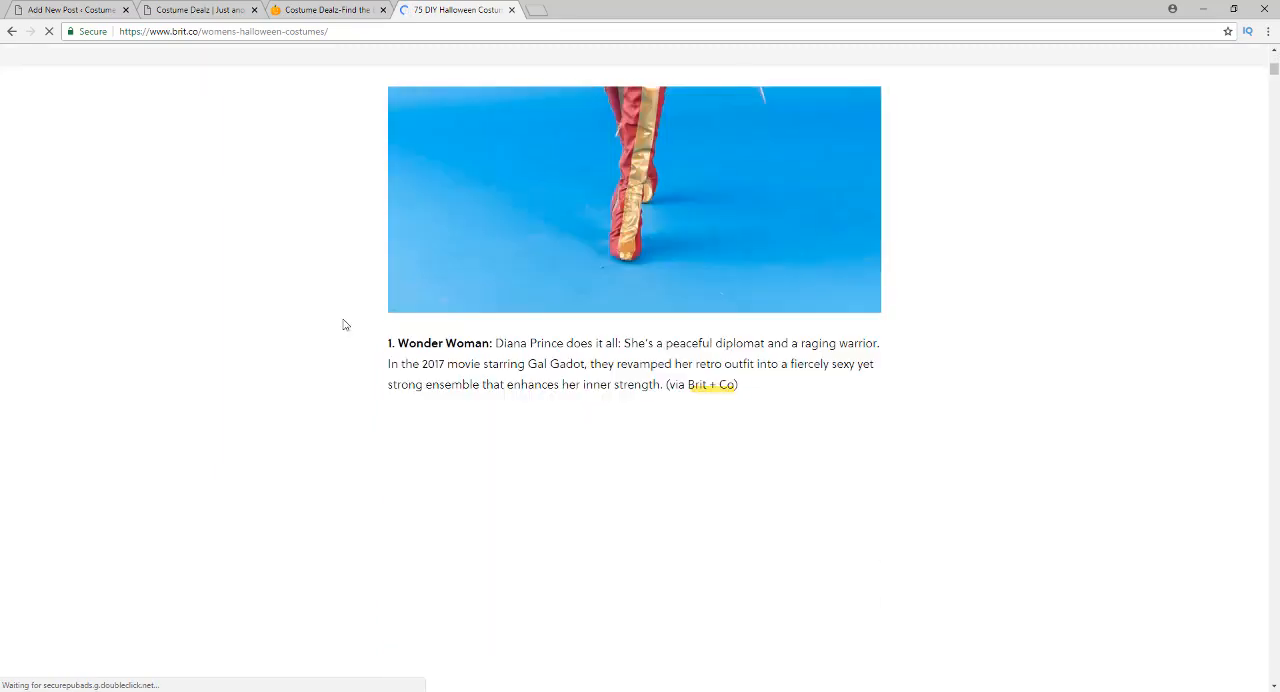
scroll(343, 314, down, 5)
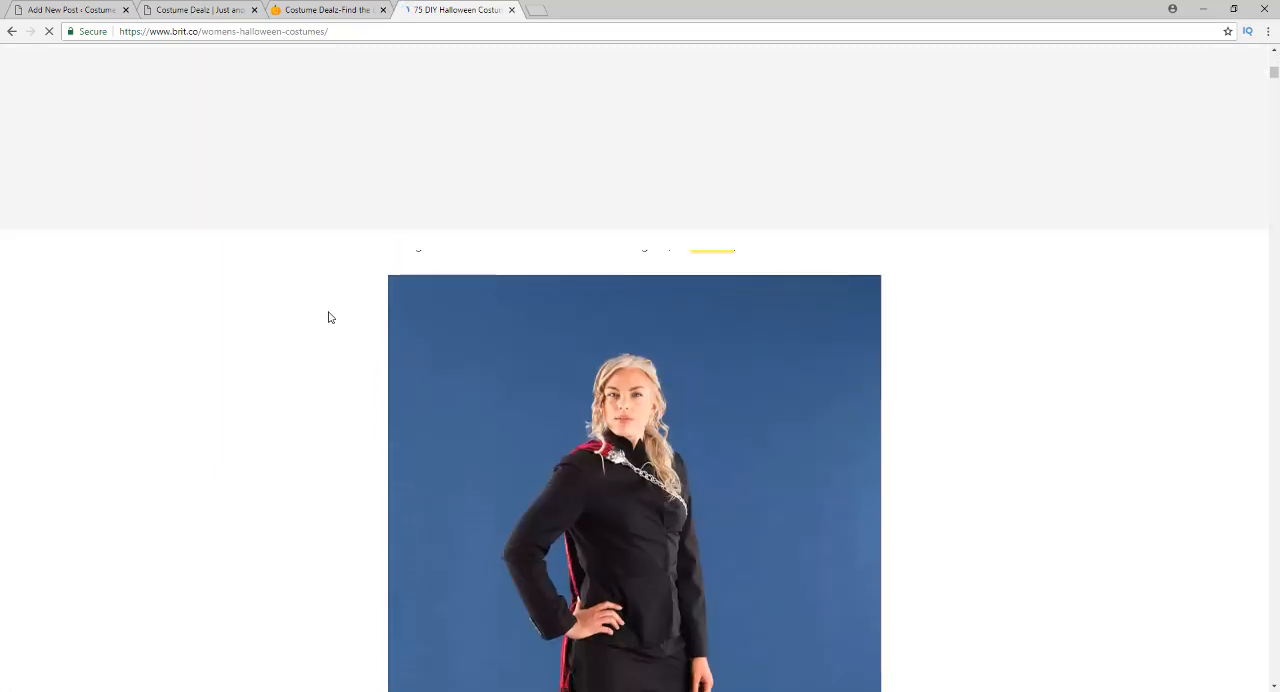
scroll(316, 296, down, 8)
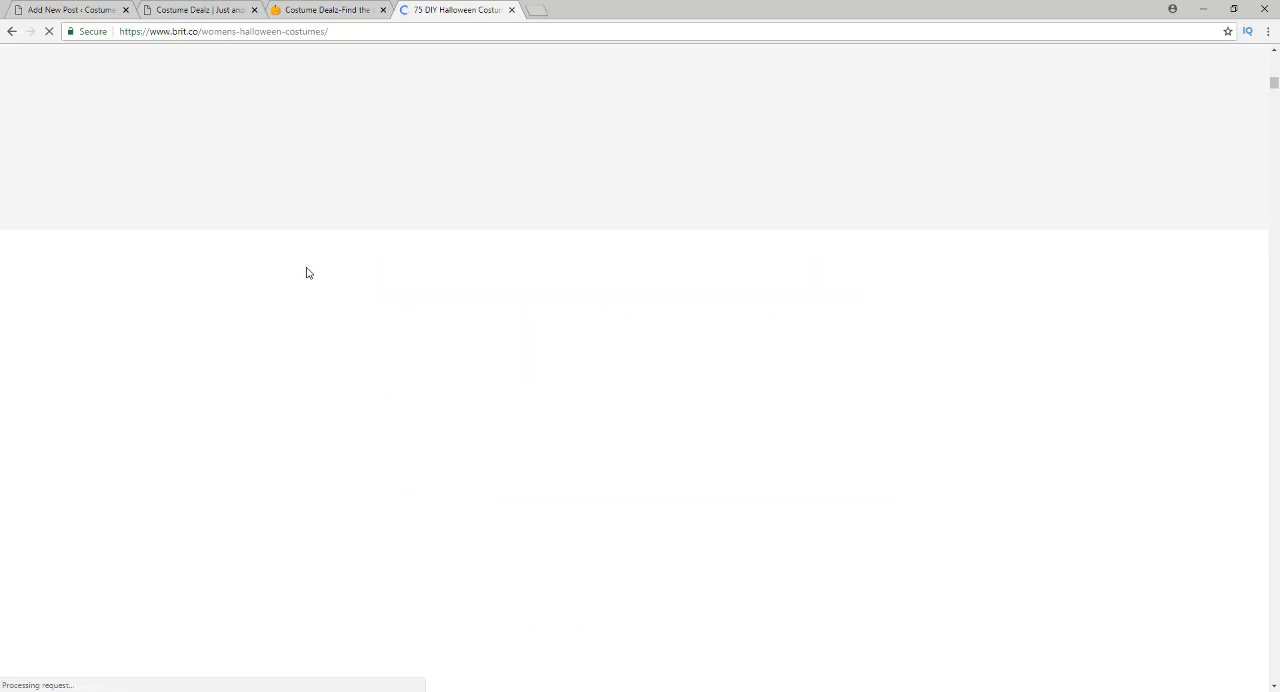
scroll(305, 295, down, 10)
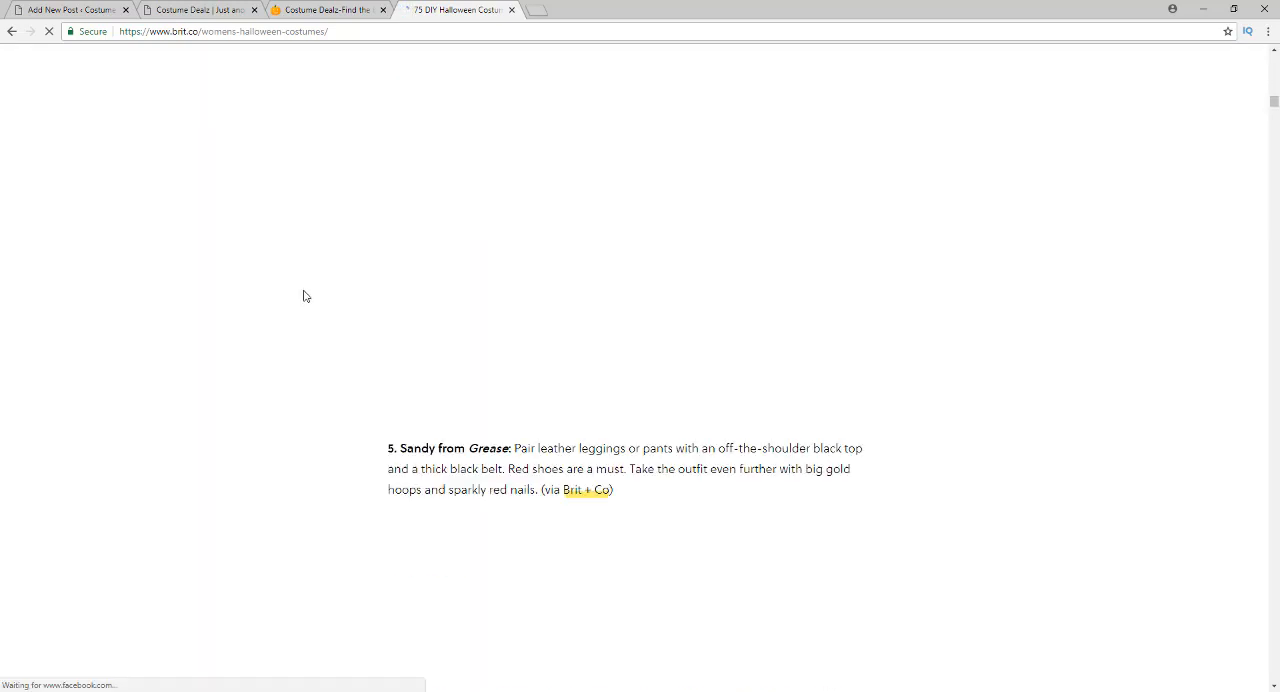
scroll(305, 305, down, 10)
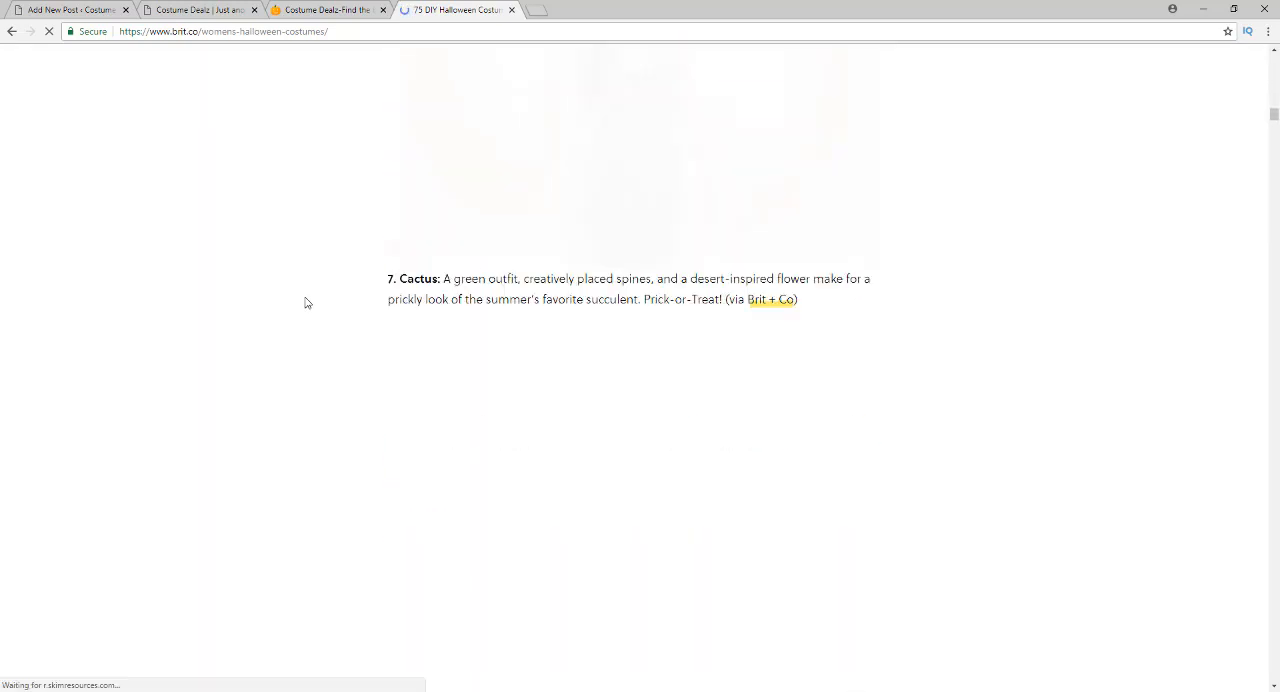
Return to the start of the article and dismiss the newsletter sign-up pop-up and the site's notification request
scroll(307, 303, up, 10)
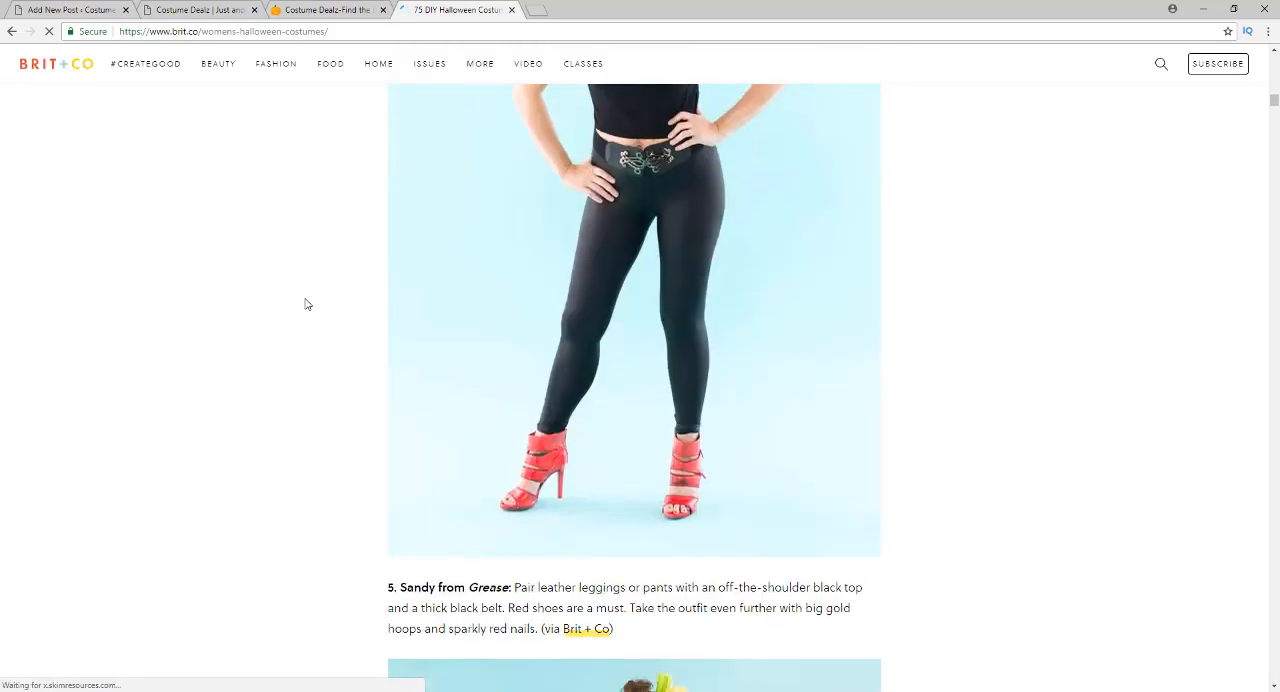
scroll(307, 300, up, 10)
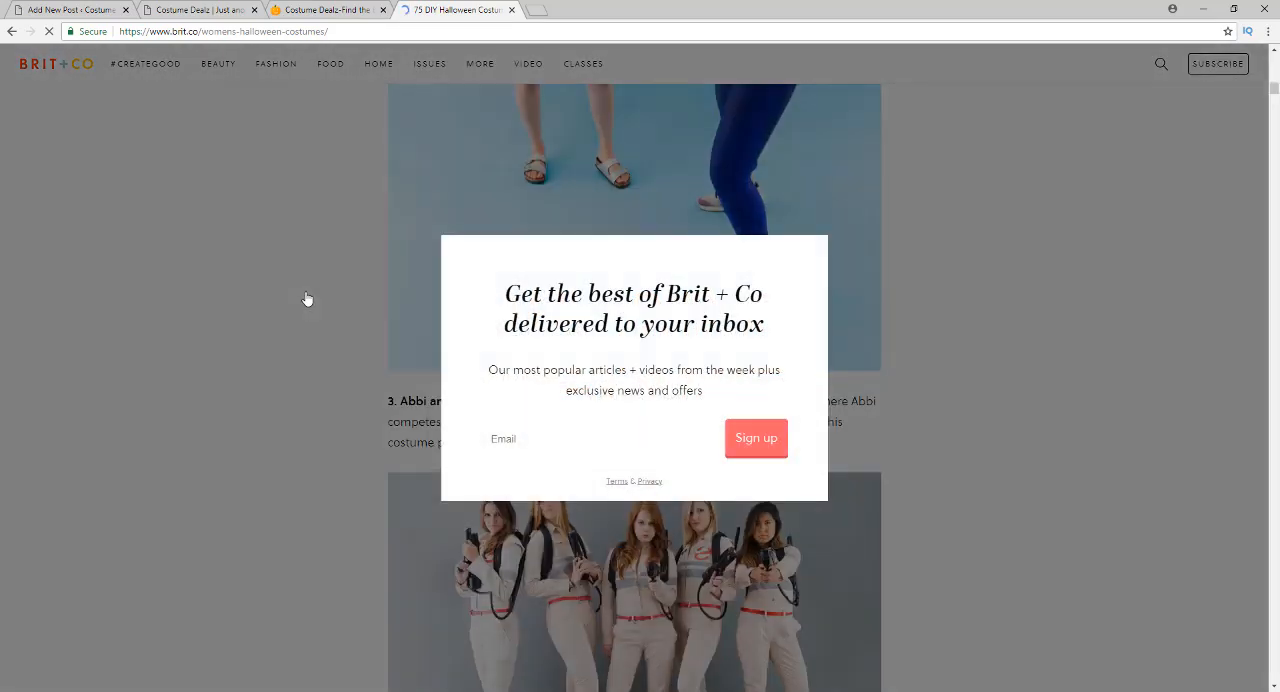
scroll(307, 298, up, 10)
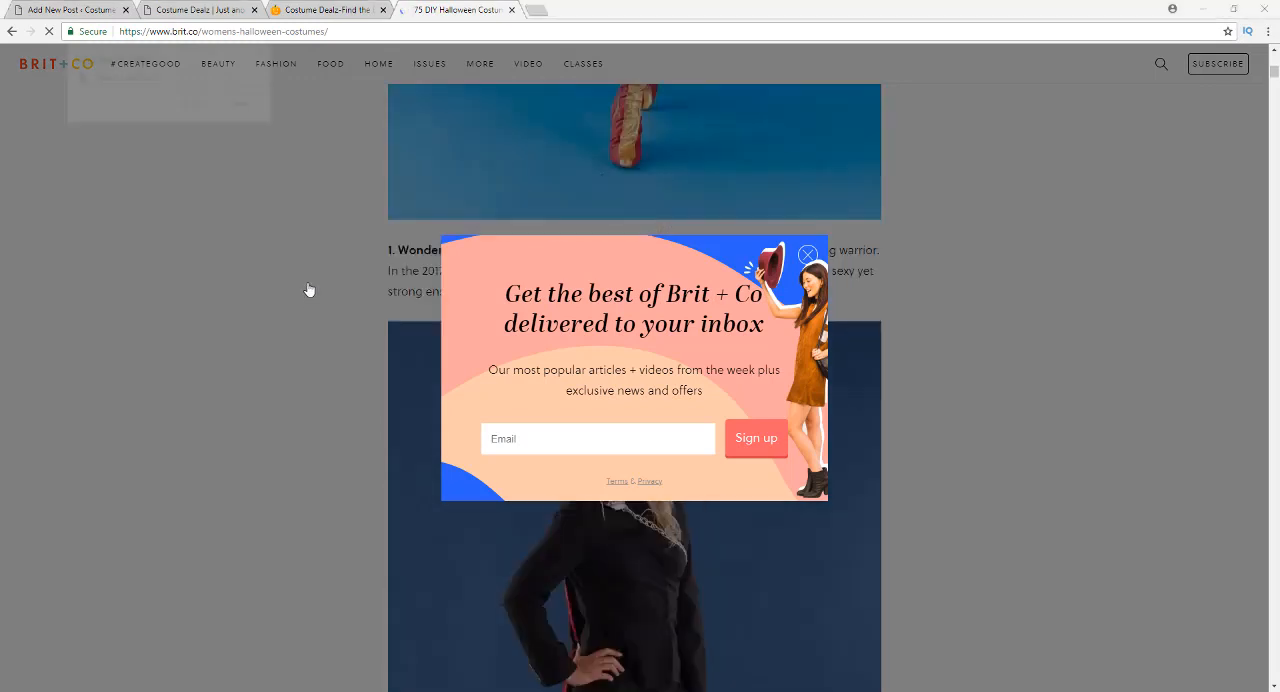
scroll(308, 301, up, 7)
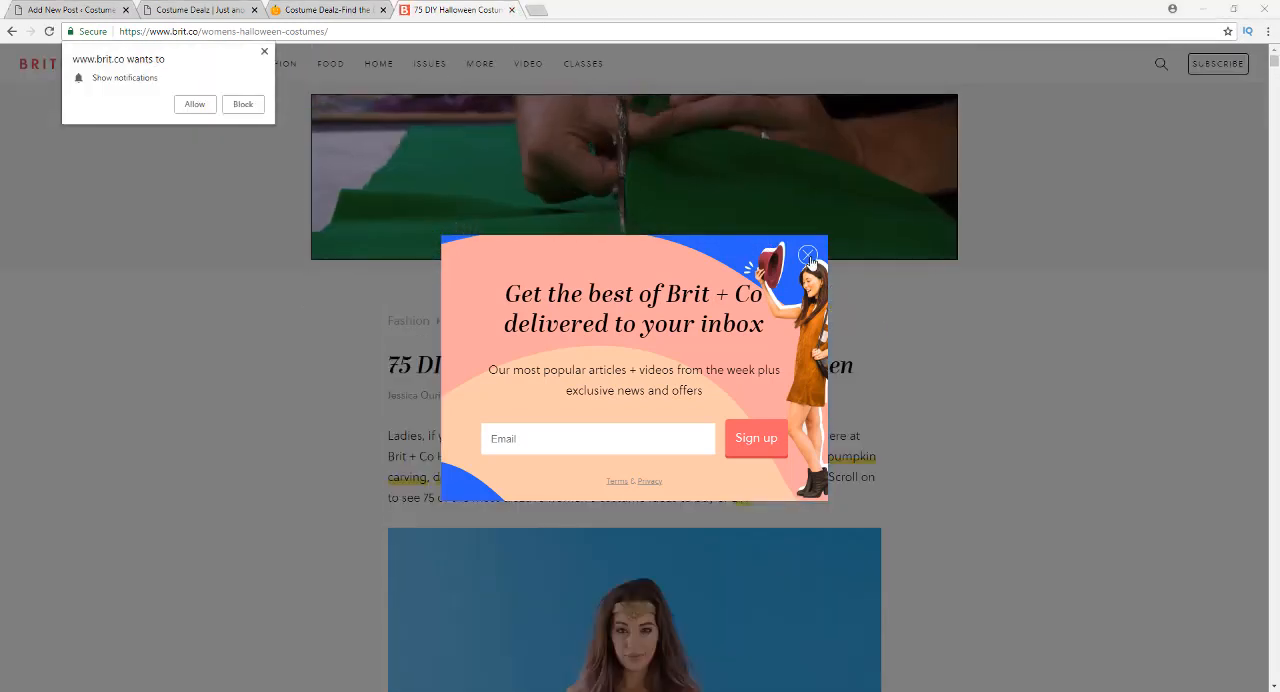
click(808, 256)
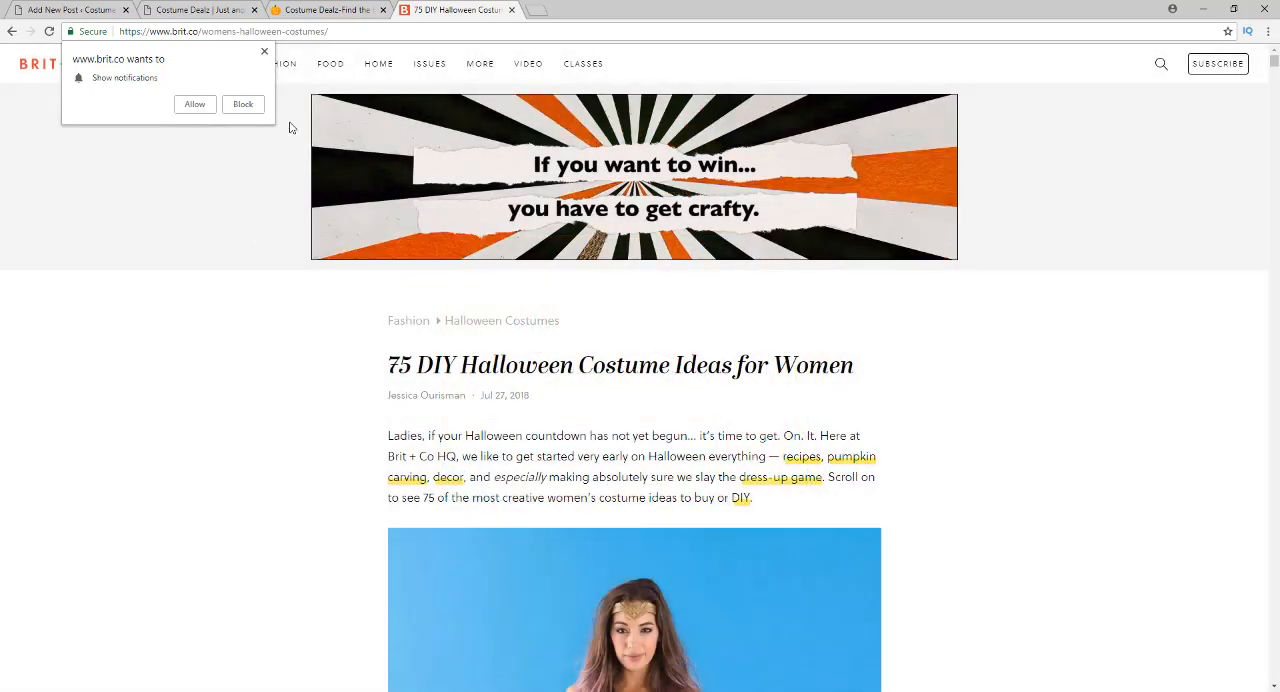
click(265, 53)
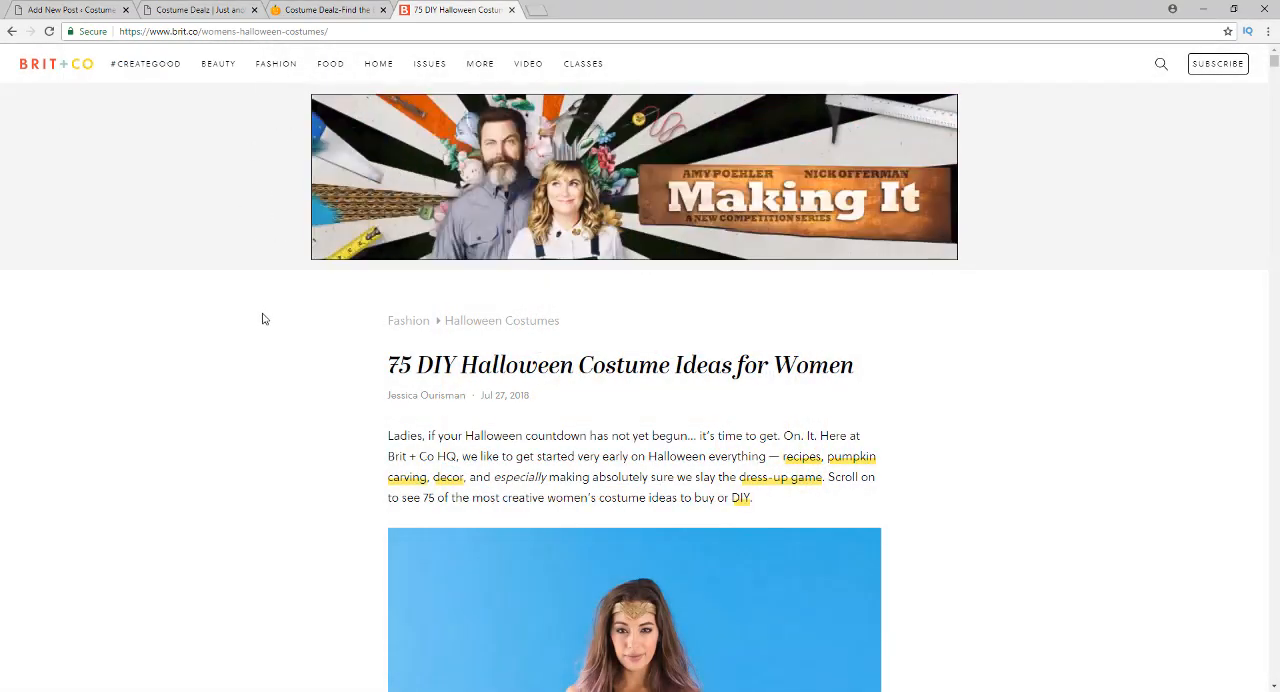
Examine how the article presents its numbered costume ideas, from Wonder Woman through Belle, with a photo and short description each
scroll(265, 317, down, 3)
scroll(265, 317, down, 2)
scroll(265, 317, down, 5)
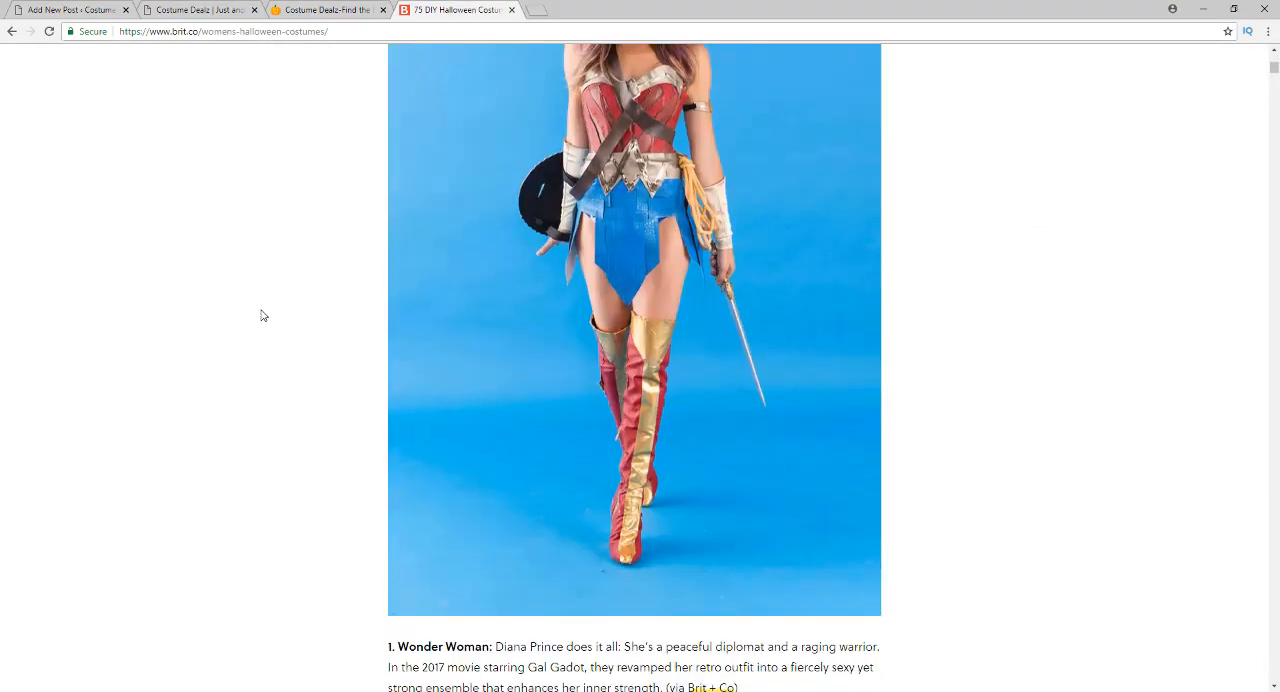
scroll(251, 316, down, 1)
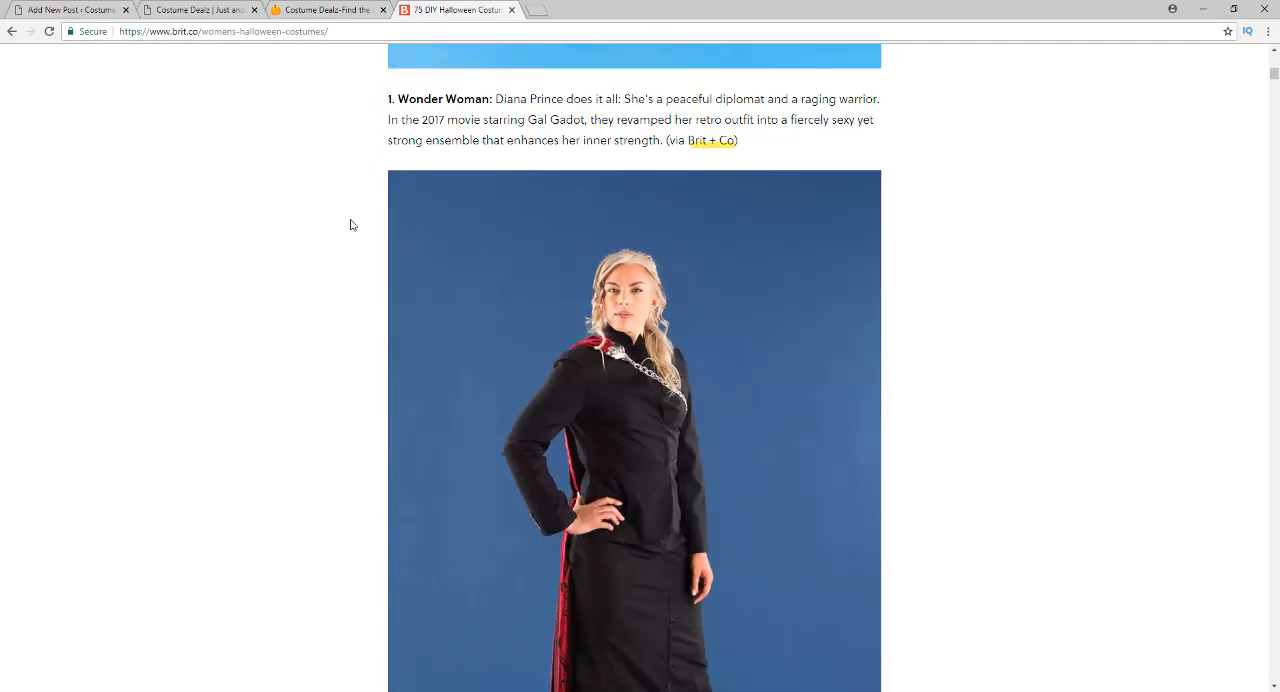
scroll(267, 276, down, 8)
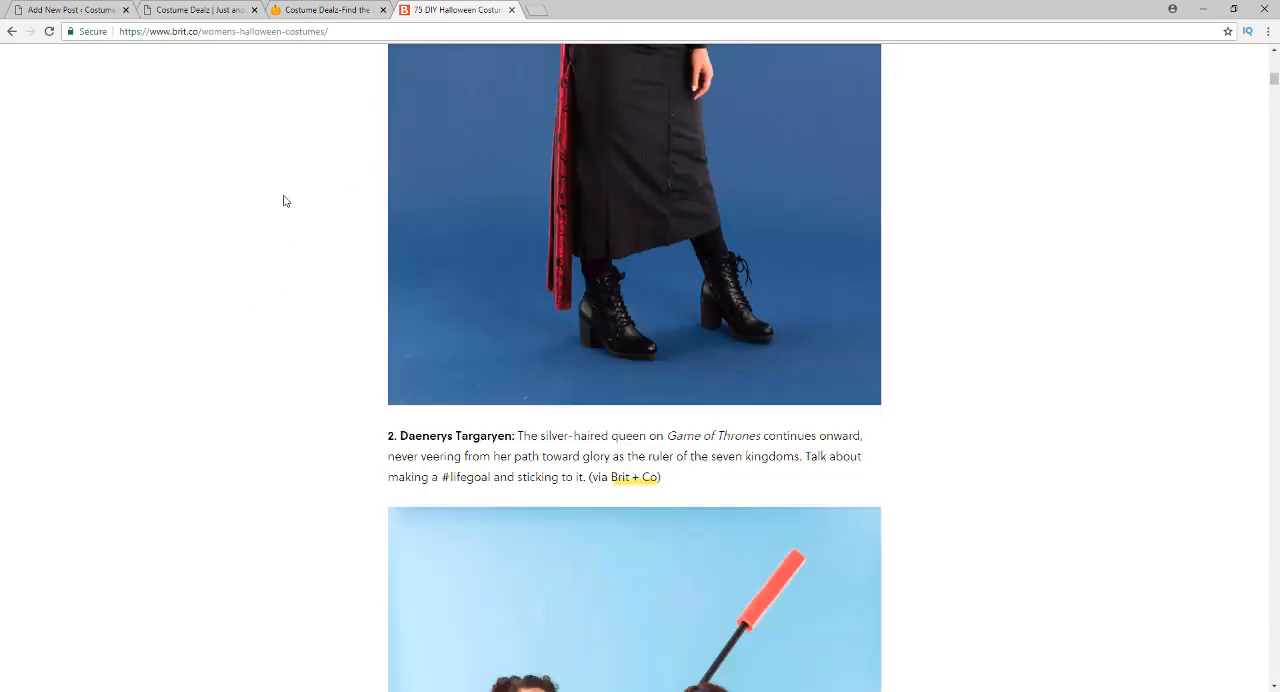
scroll(271, 300, down, 7)
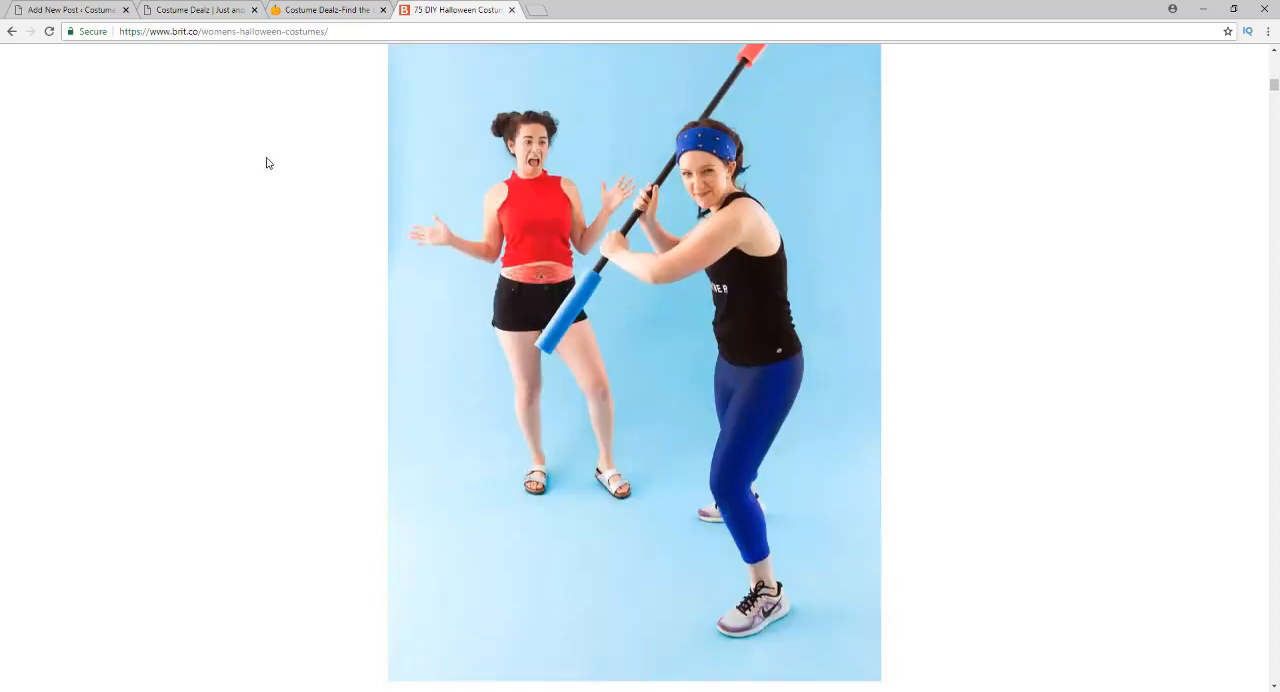
scroll(268, 285, down, 3)
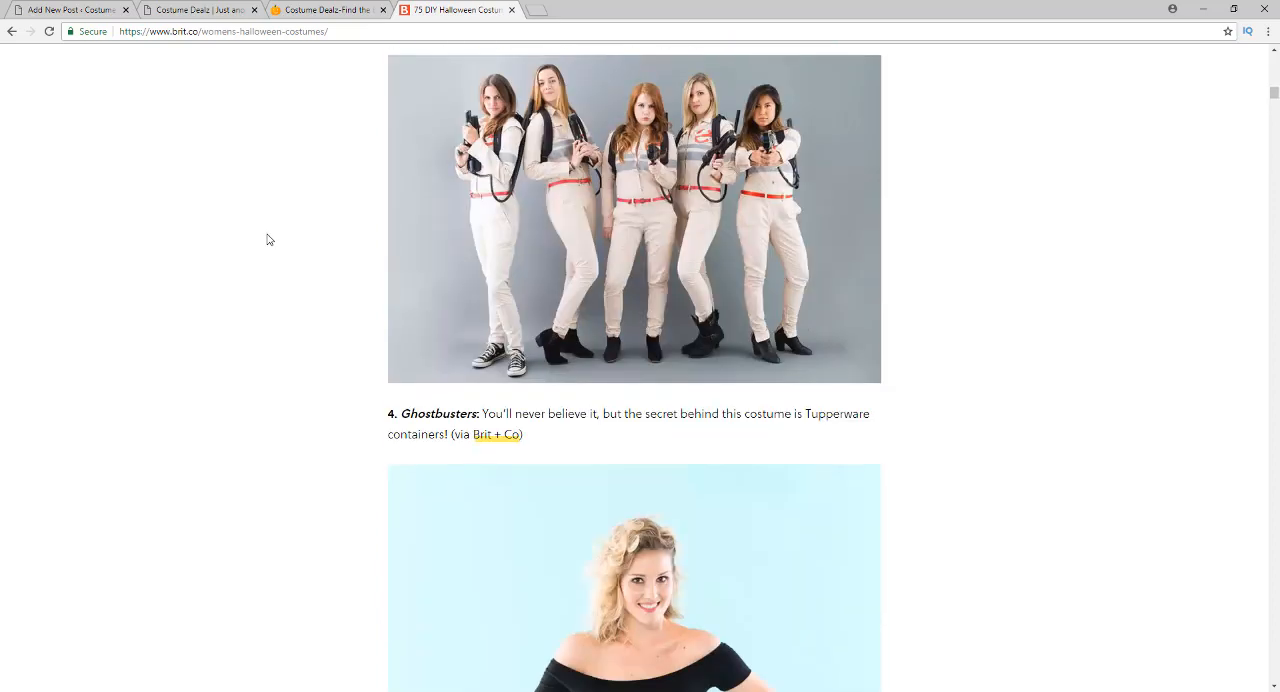
scroll(265, 271, down, 2)
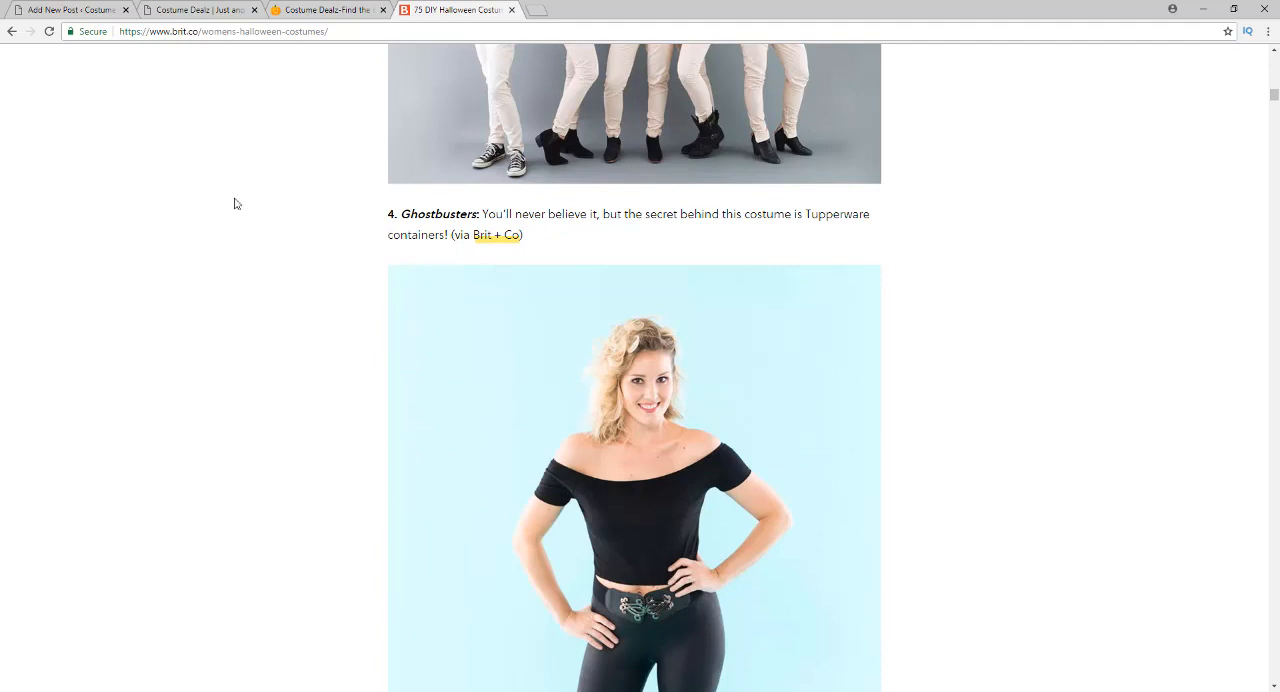
scroll(223, 314, down, 6)
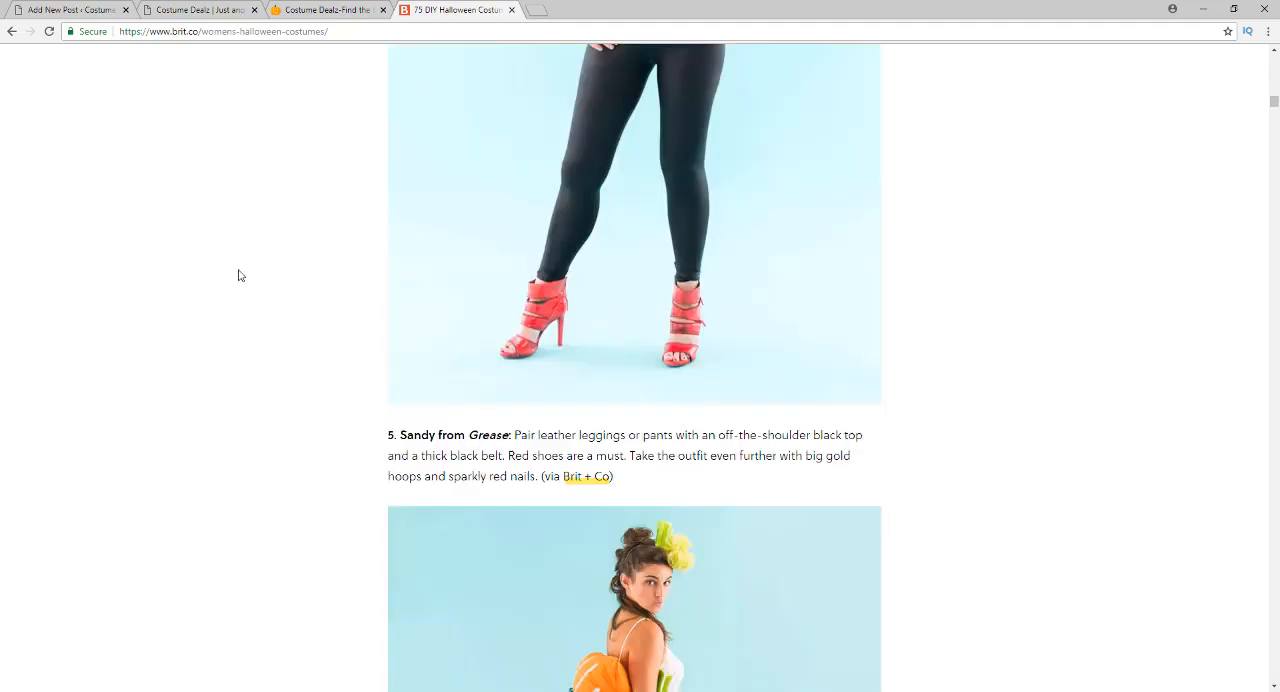
scroll(236, 320, down, 6)
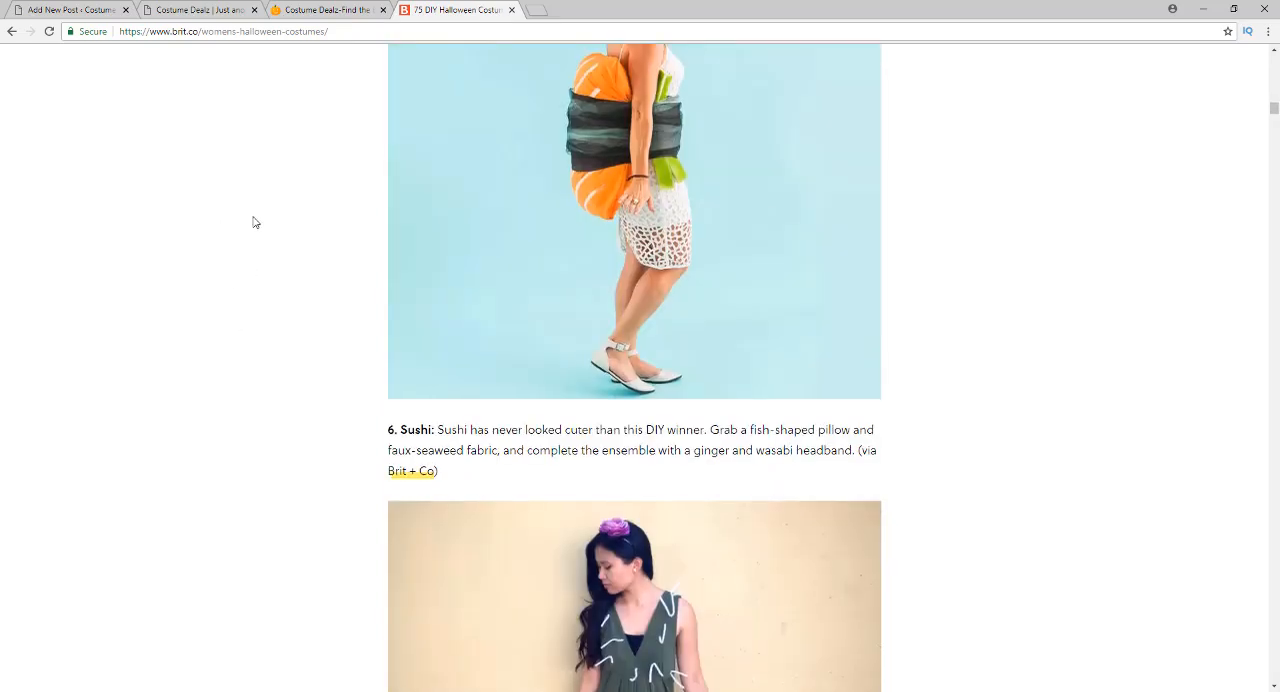
scroll(211, 366, down, 9)
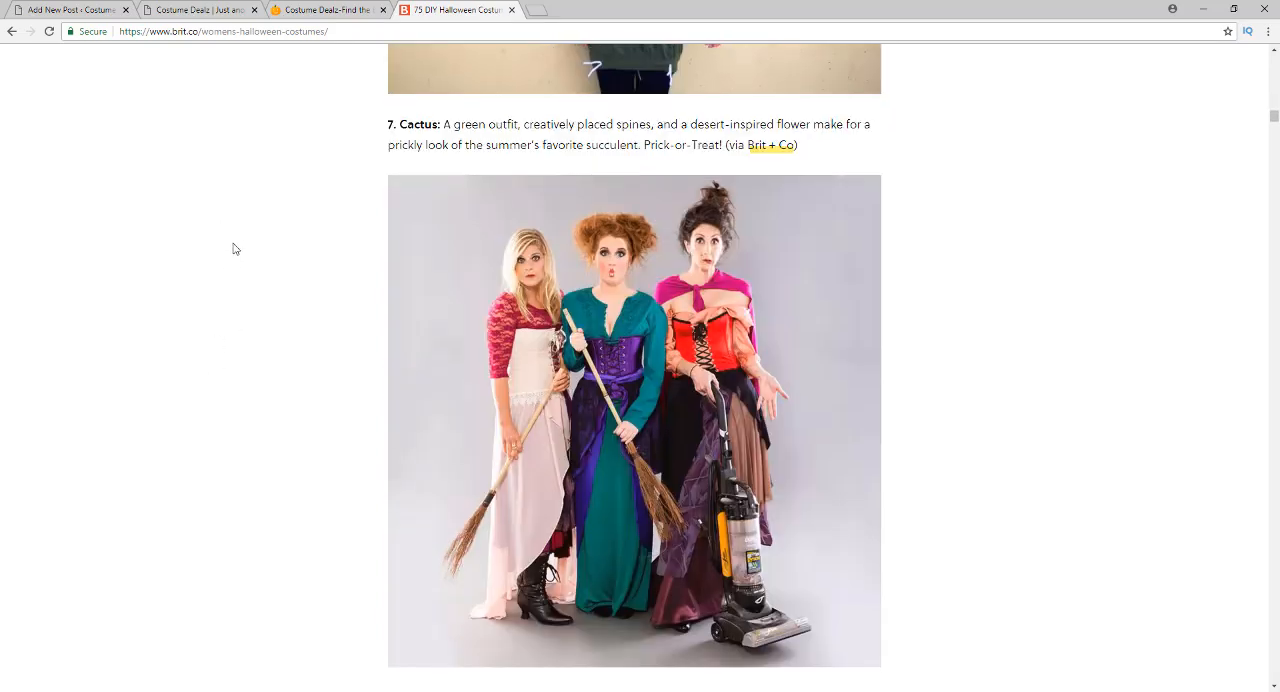
scroll(236, 249, down, 10)
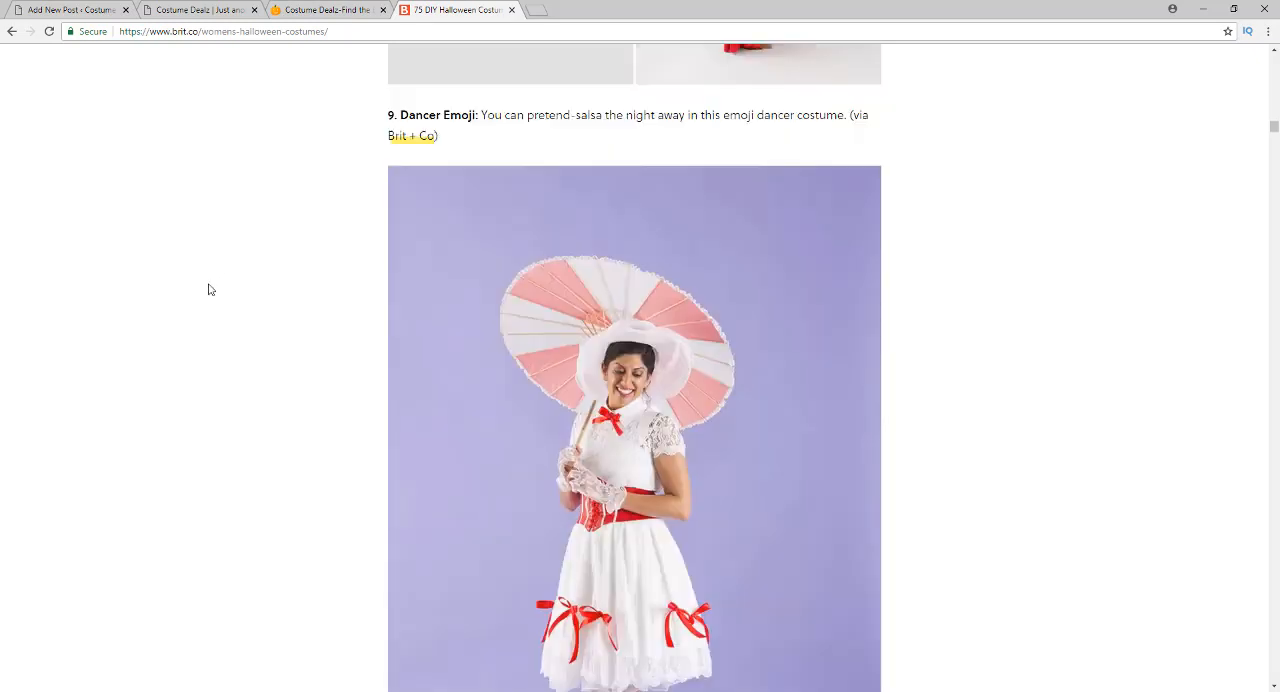
scroll(210, 285, down, 8)
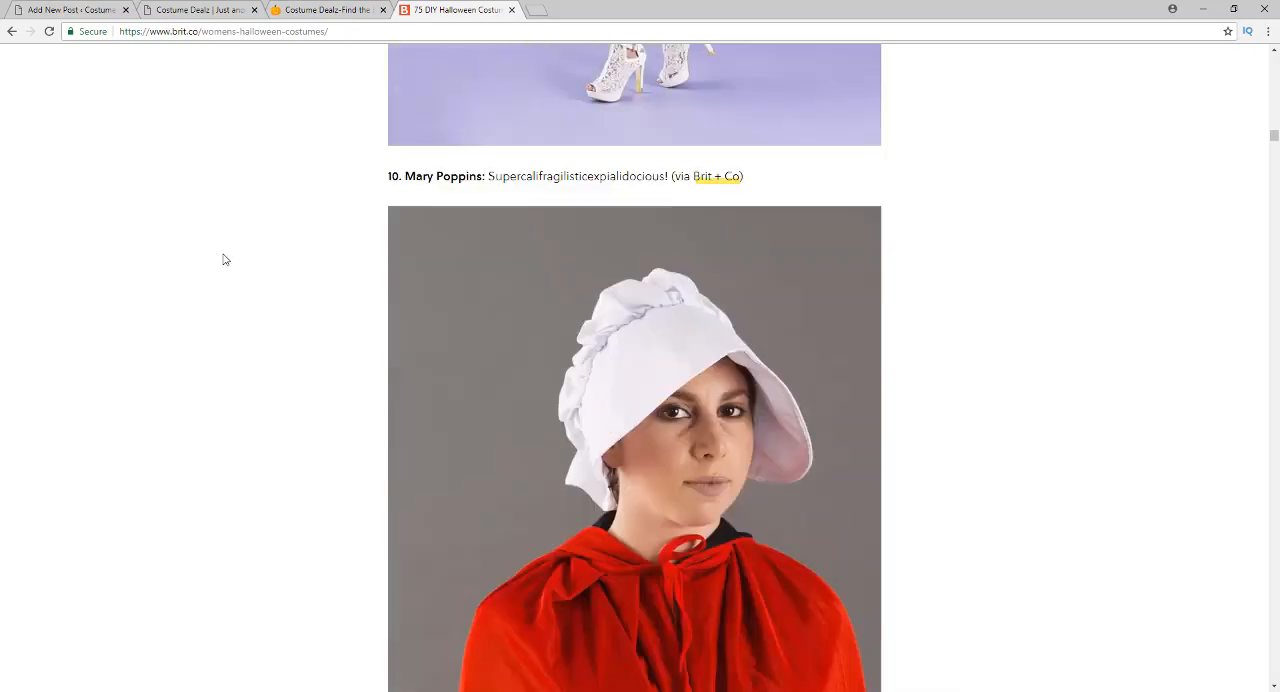
scroll(224, 260, down, 5)
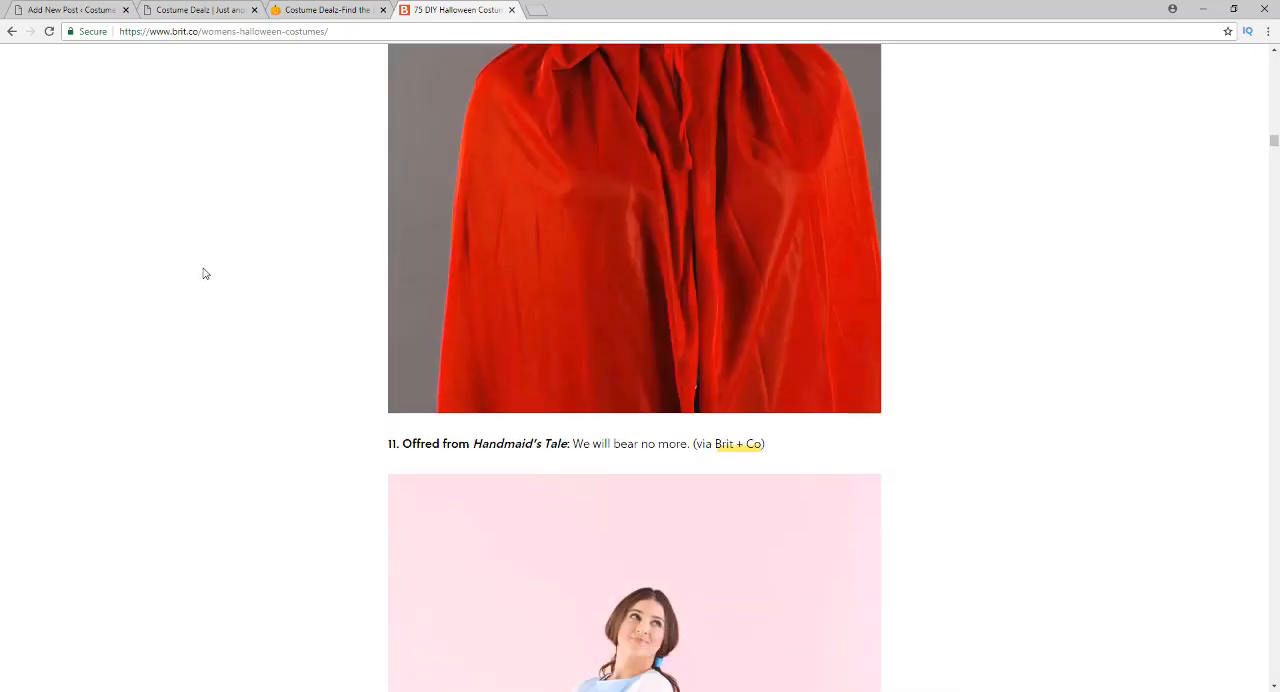
scroll(209, 330, down, 7)
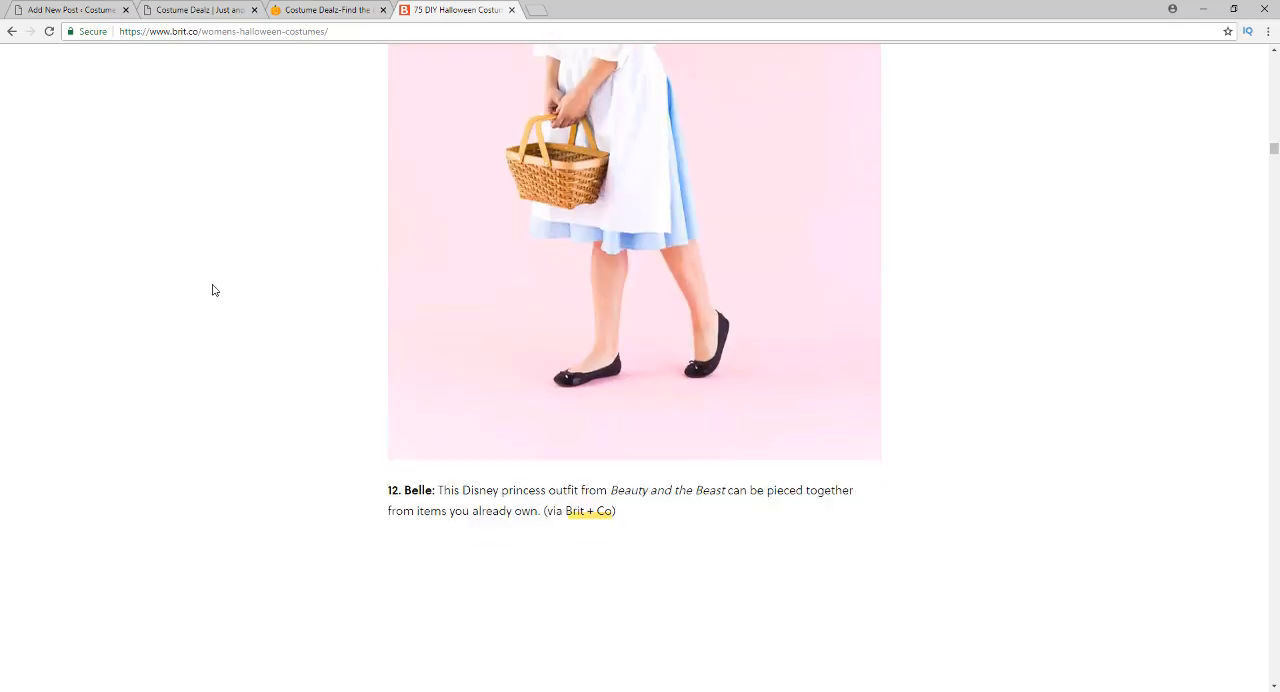
scroll(212, 290, down, 4)
scroll(251, 274, up, 3)
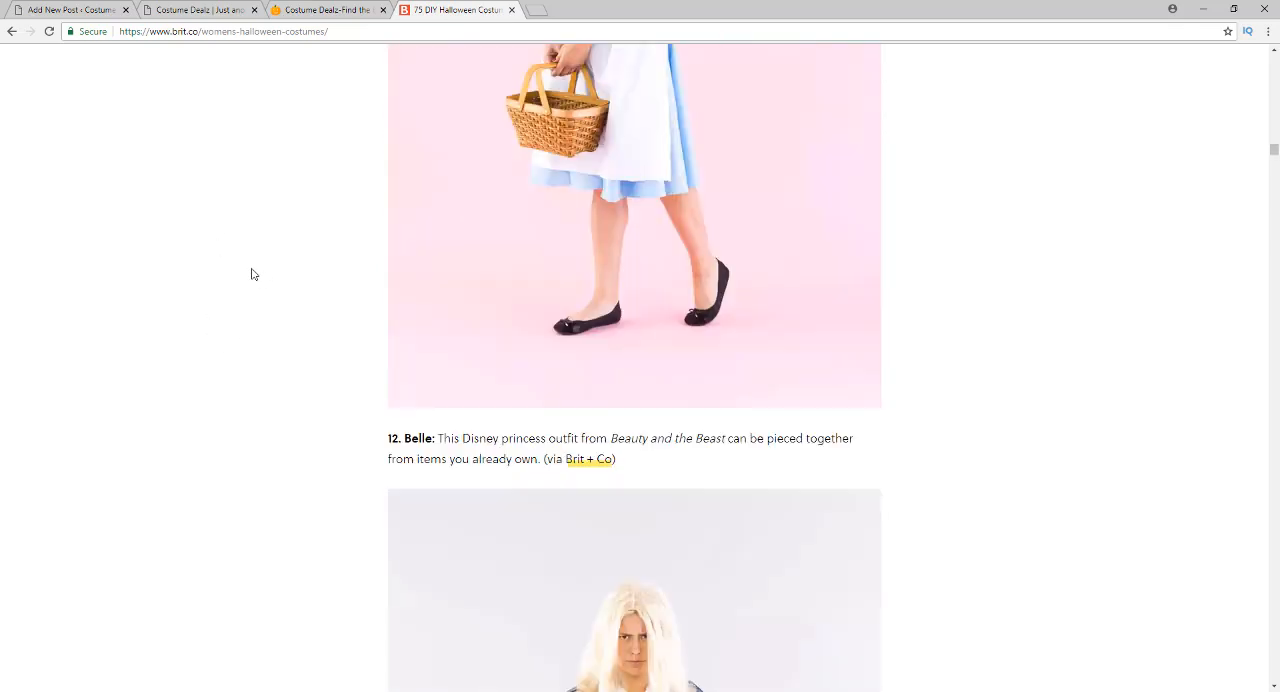
scroll(251, 274, up, 12)
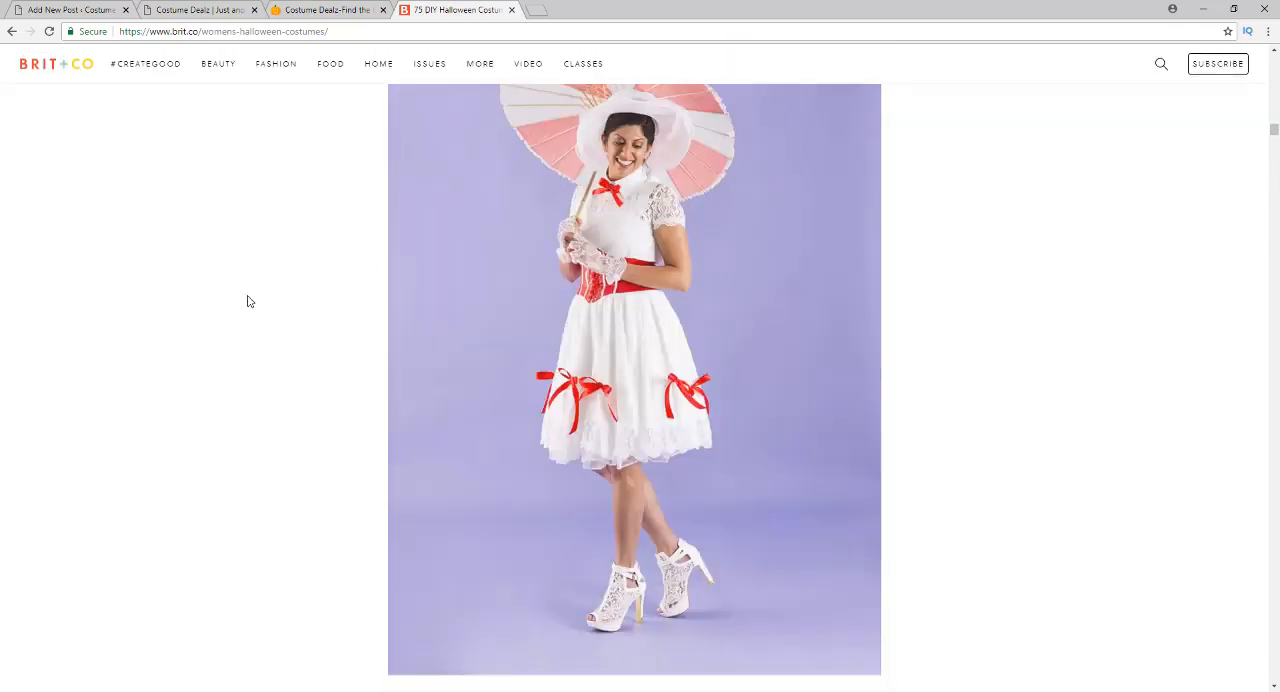
scroll(246, 285, up, 20)
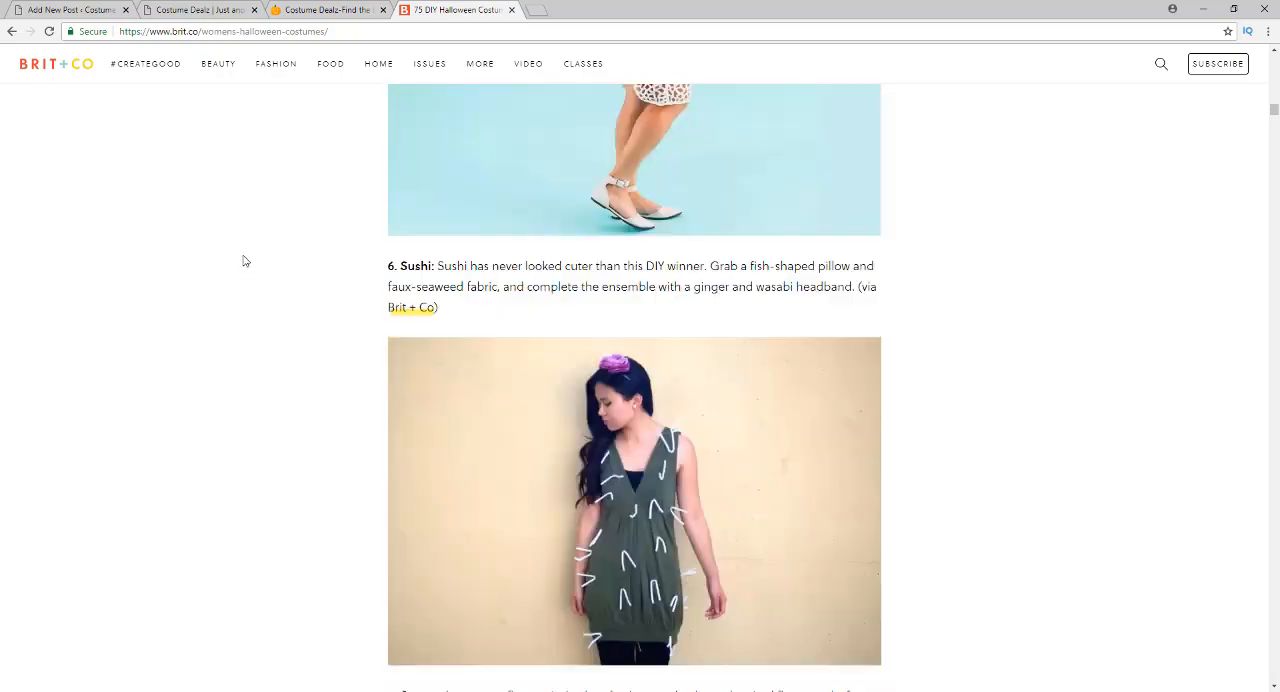
scroll(245, 261, up, 20)
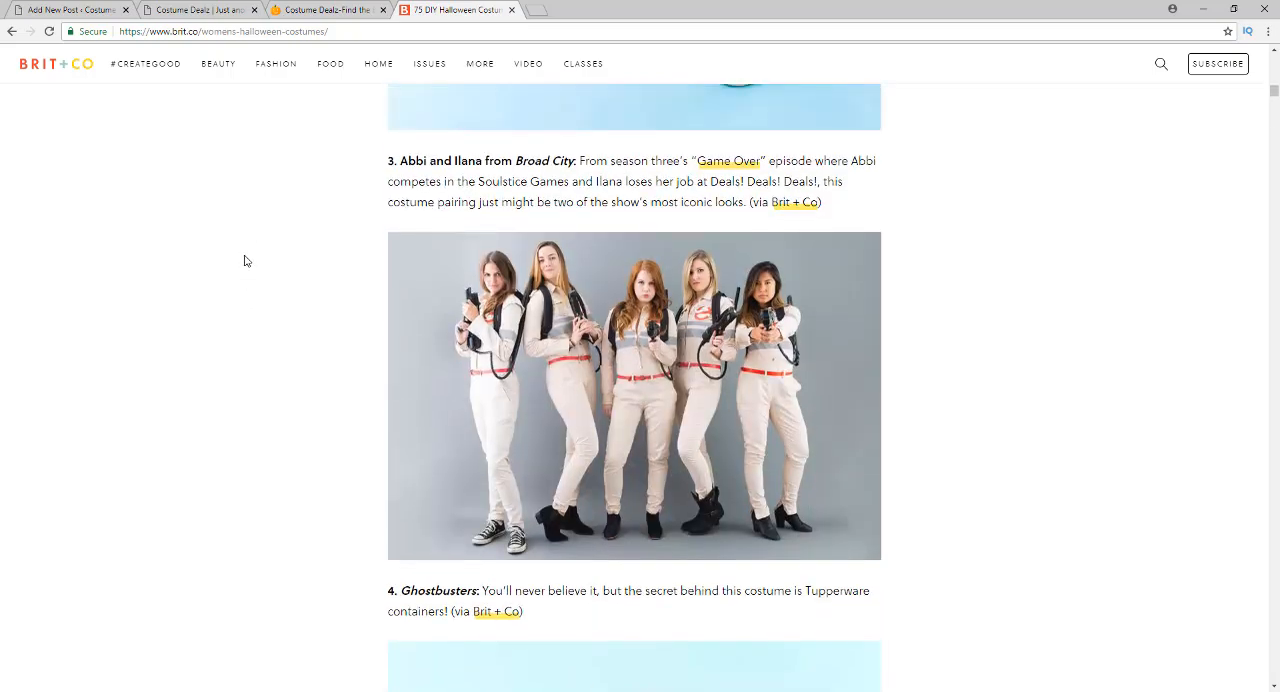
scroll(245, 261, up, 10)
scroll(260, 219, up, 15)
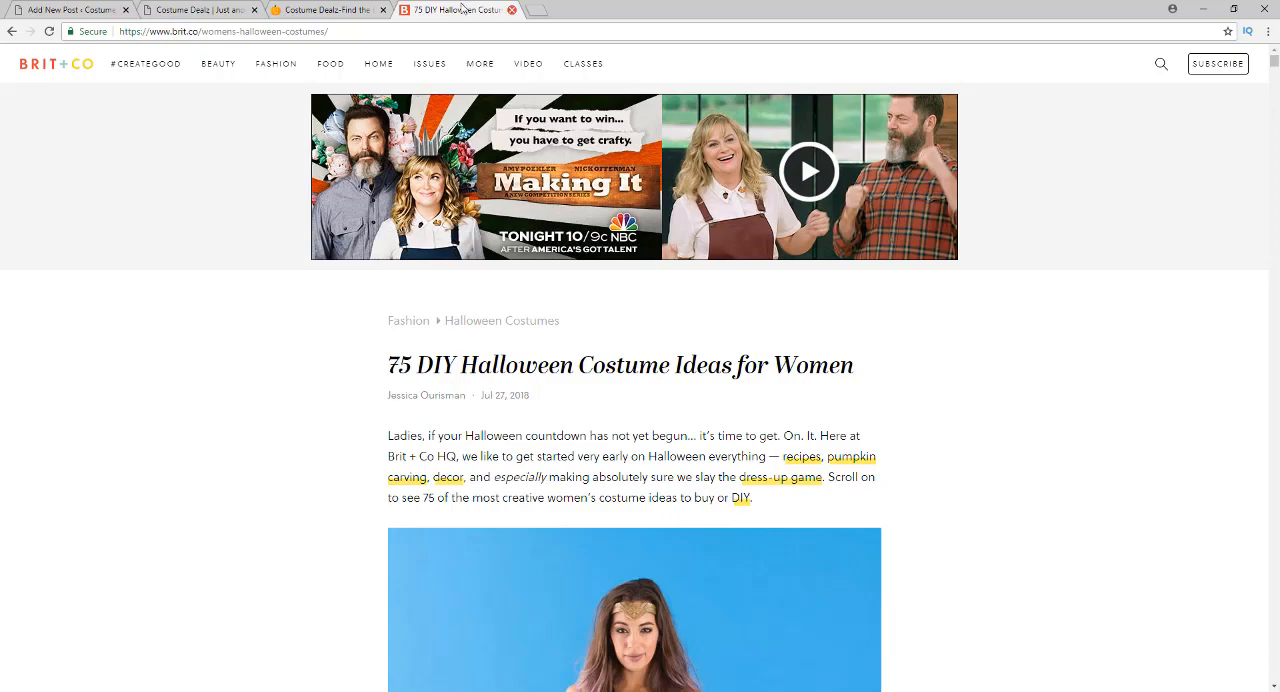
Close the Brit + Co article and return to the new WordPress post with the cursor in its empty body
click(511, 10)
click(165, 9)
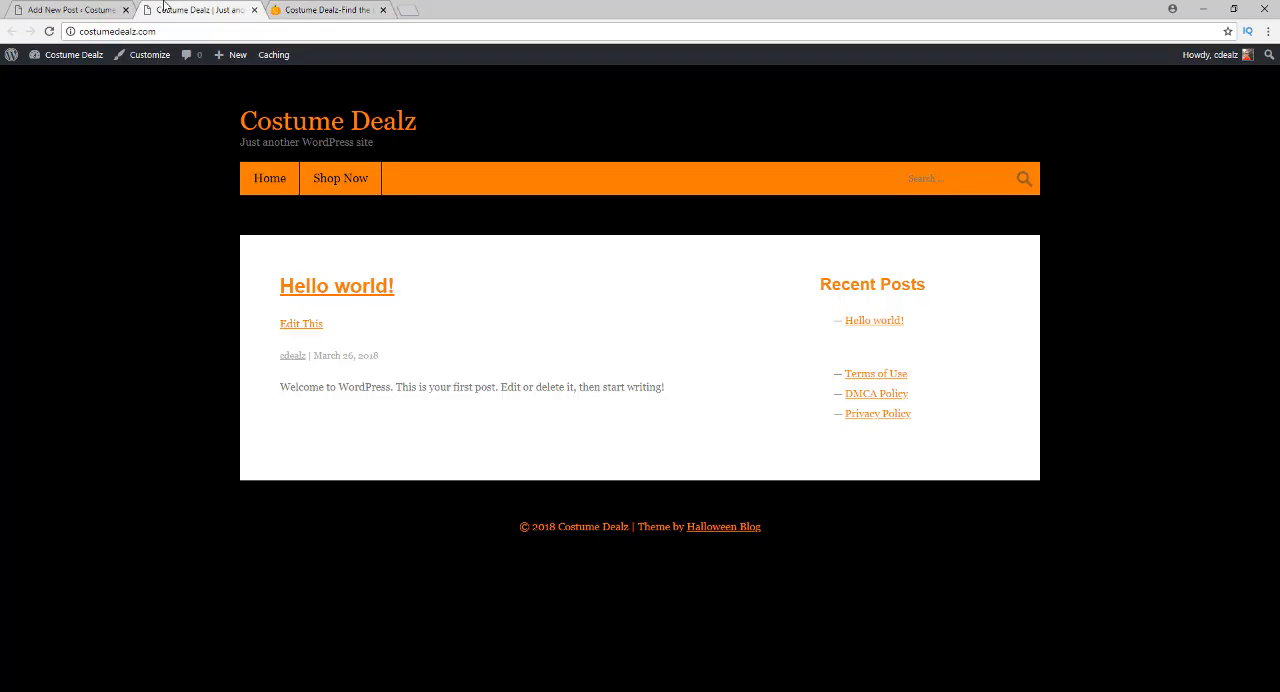
click(82, 9)
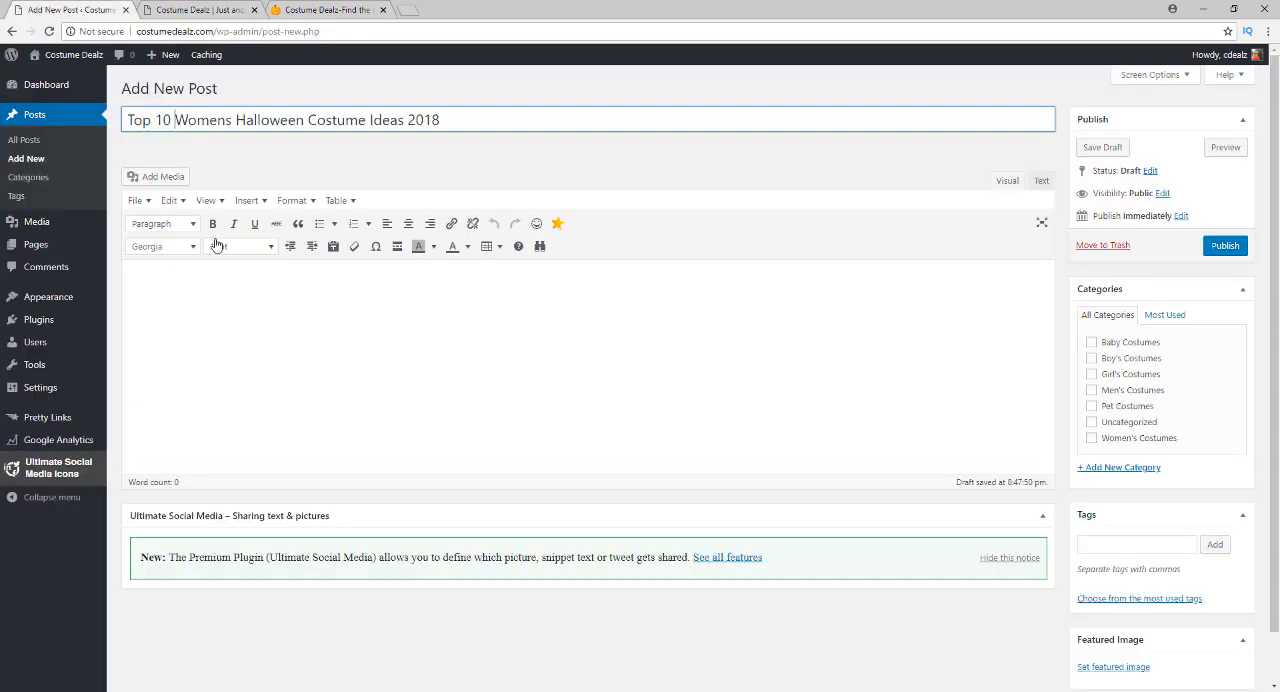
click(275, 371)
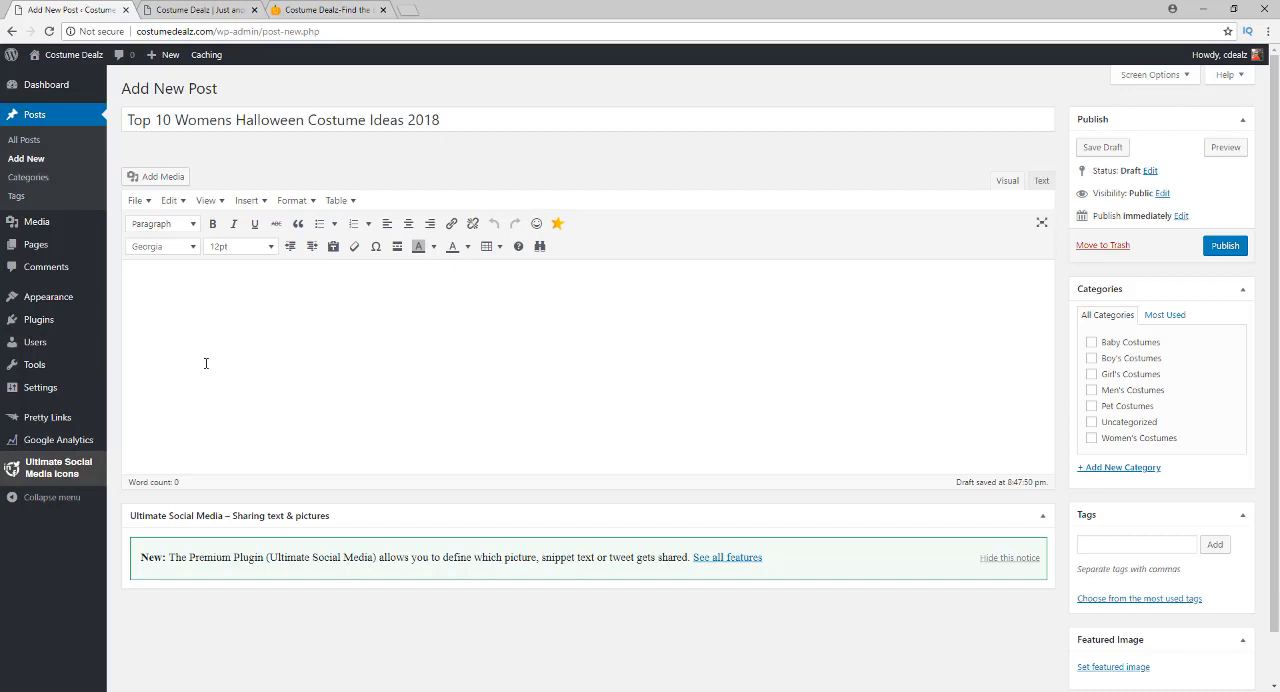
Write the placeholder line "100-200 Word Introduction" at the start of the post body
text(100-200 Word Introduction)
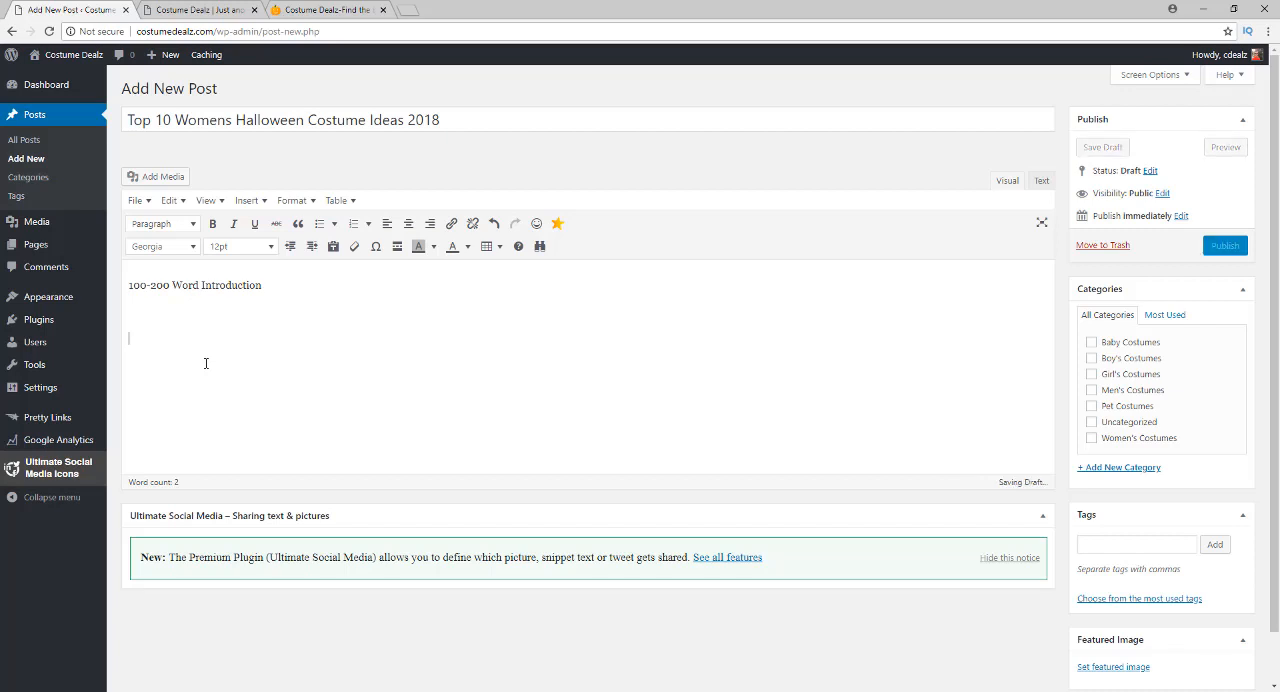
Add the first list entry "1. Wonder Woman Costume" below the introduction placeholder, leaving space between them
text(1.)
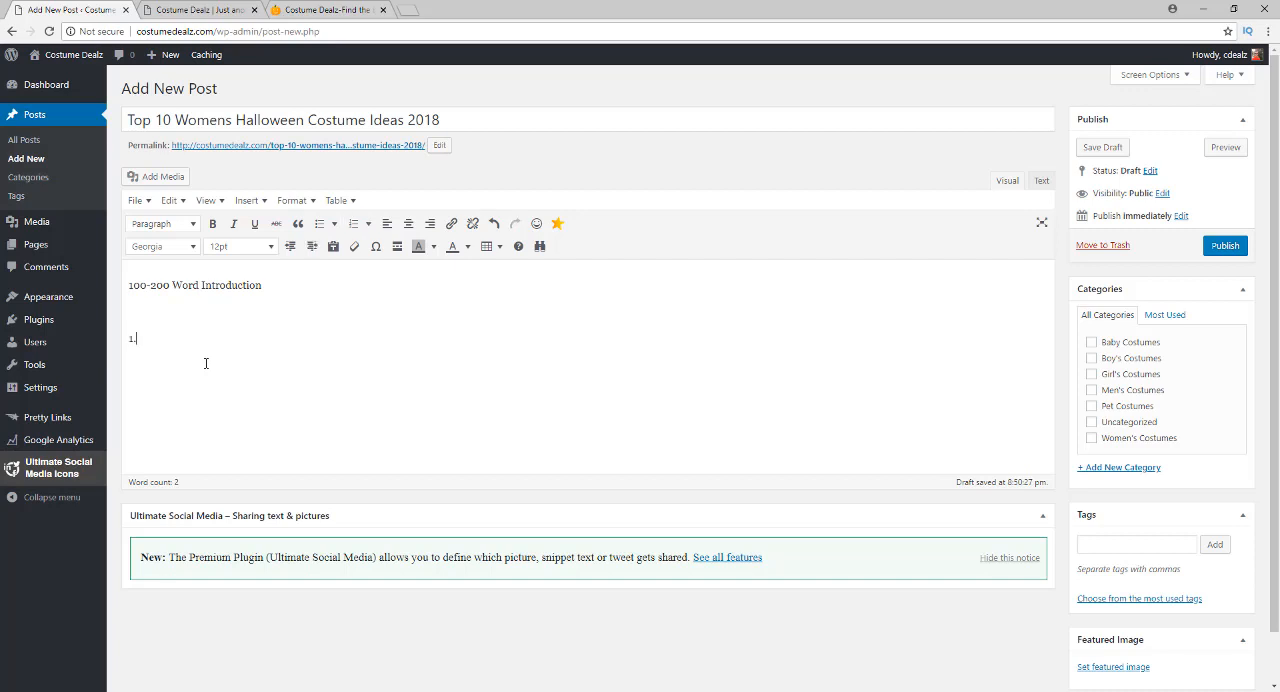
key(BackSpace)
text(Wom)
key(BackSpace)
text(nder Woman Costume for Women)
drag(318, 338, 261, 338)
key(BackSpace)
Format the "1. Wonder Woman Costume" line as Heading 2
drag(267, 340, 126, 340)
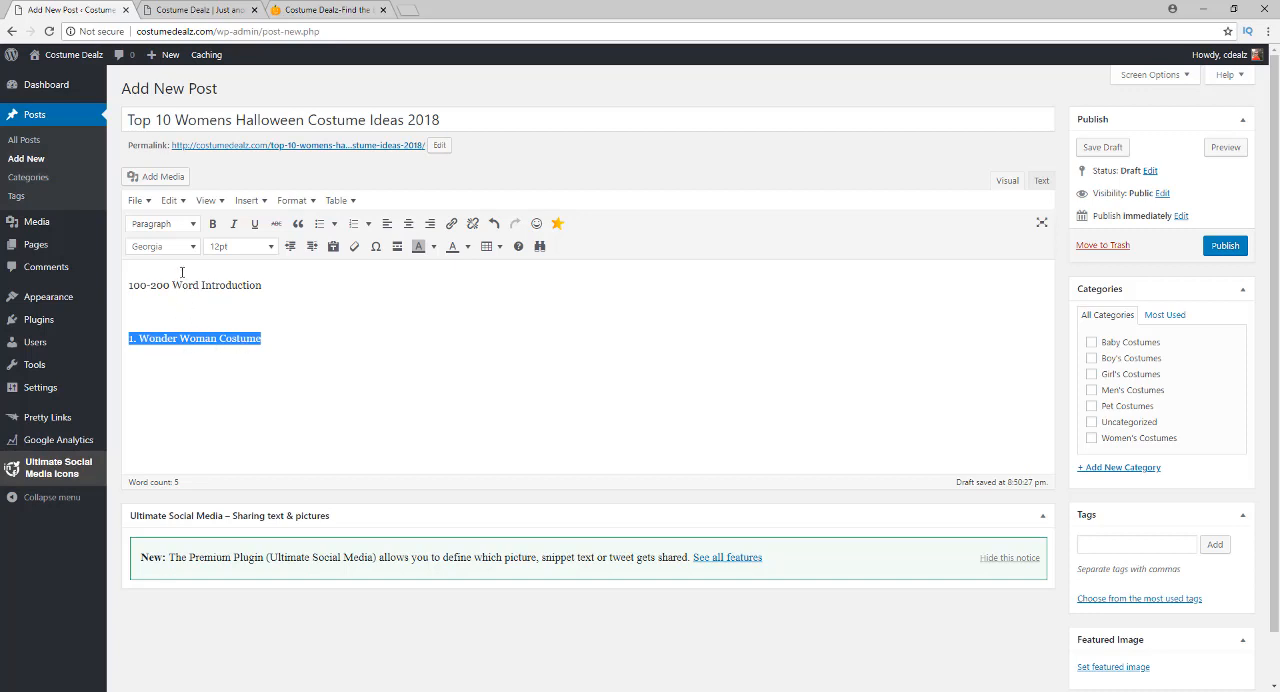
click(168, 228)
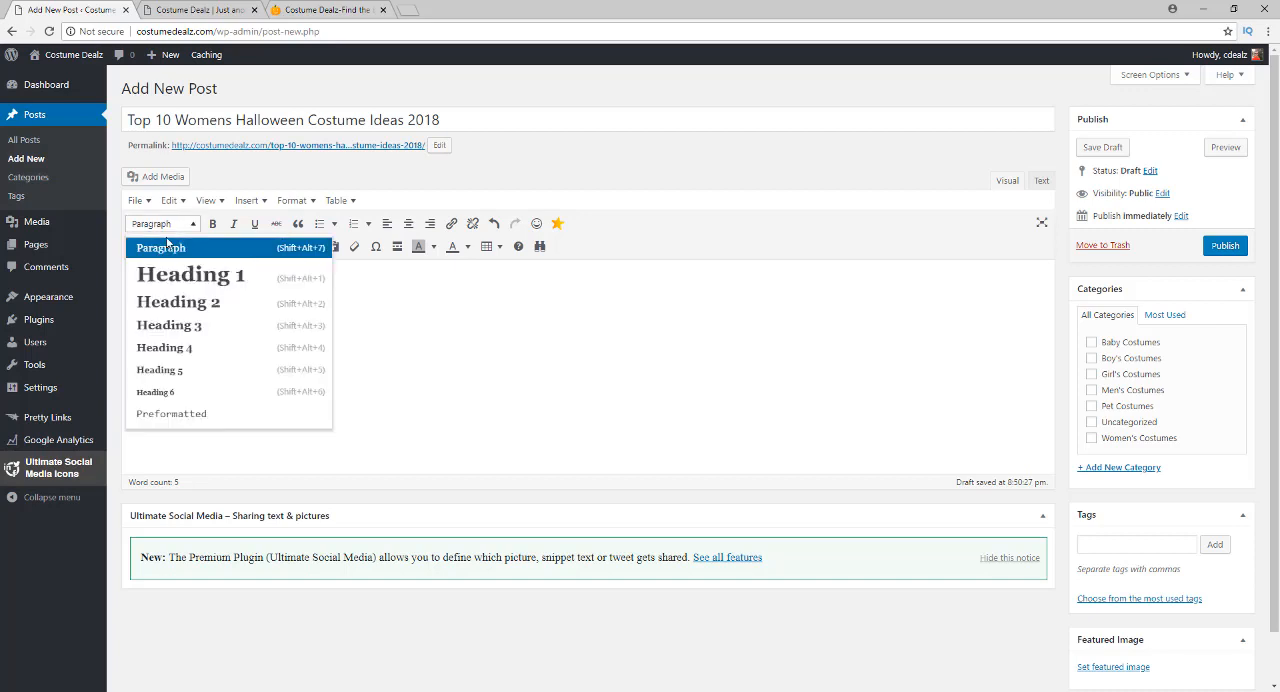
click(171, 305)
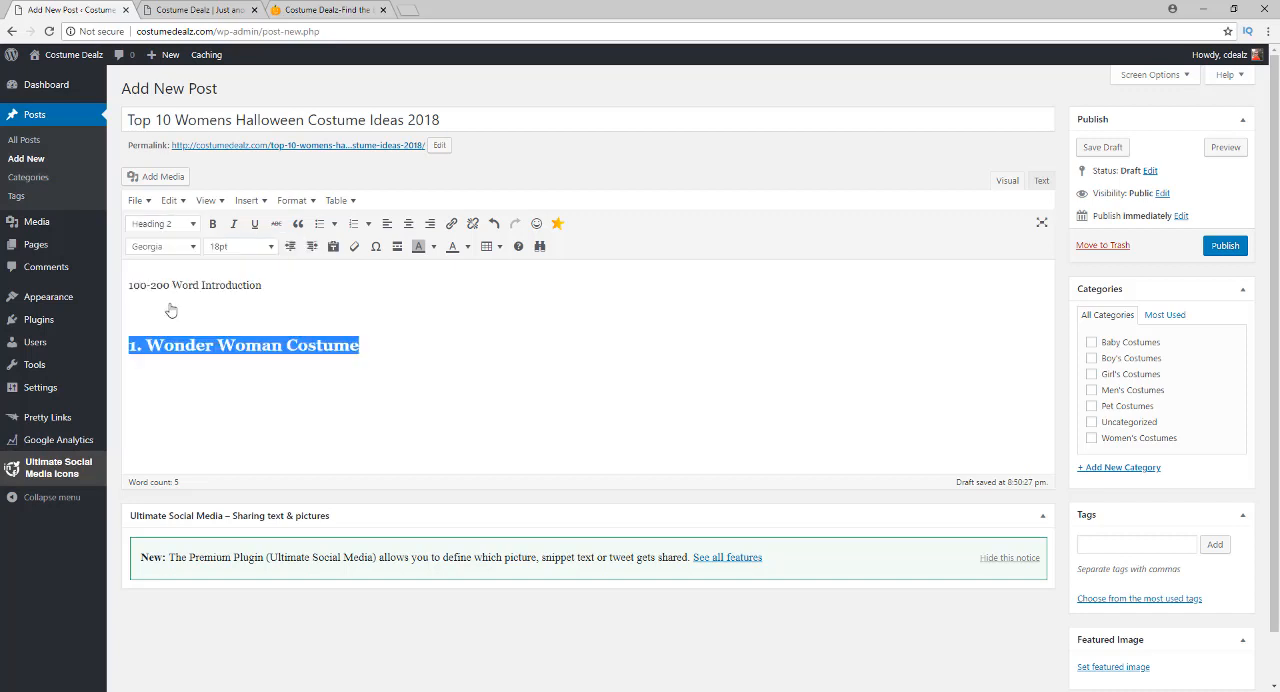
click(374, 345)
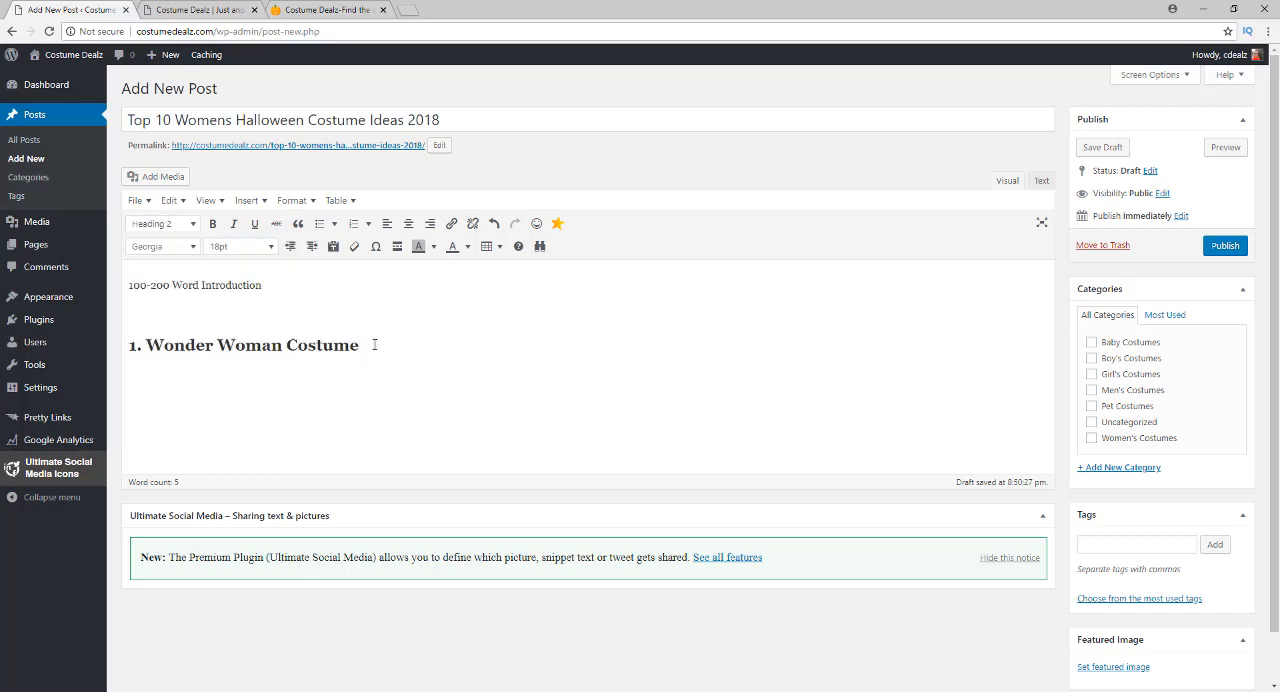
Add the line "Wonder Woman Costume Accessories" directly beneath the Wonder Woman Costume heading
key(Return)
text(Wonder Woman Costume Access)
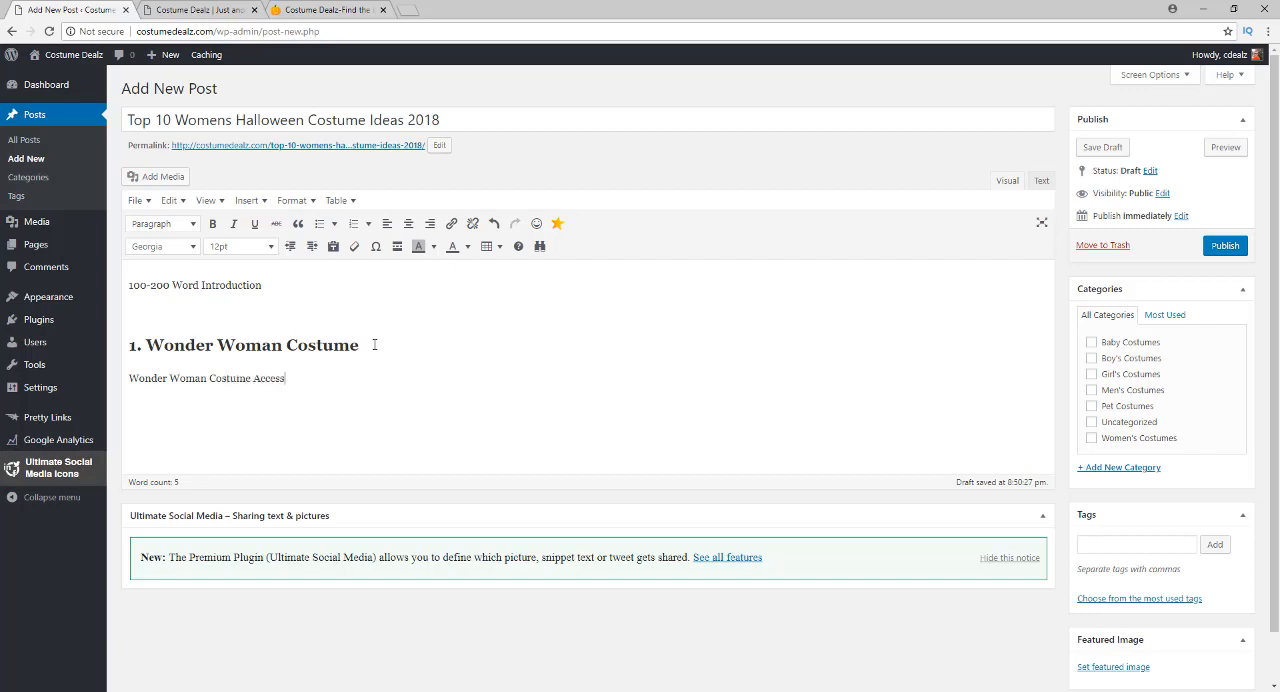
text(ories)
Format the accessories line as Heading 3 and insert an empty paragraph between it and the Wonder Woman Costume heading
drag(328, 378, 128, 378)
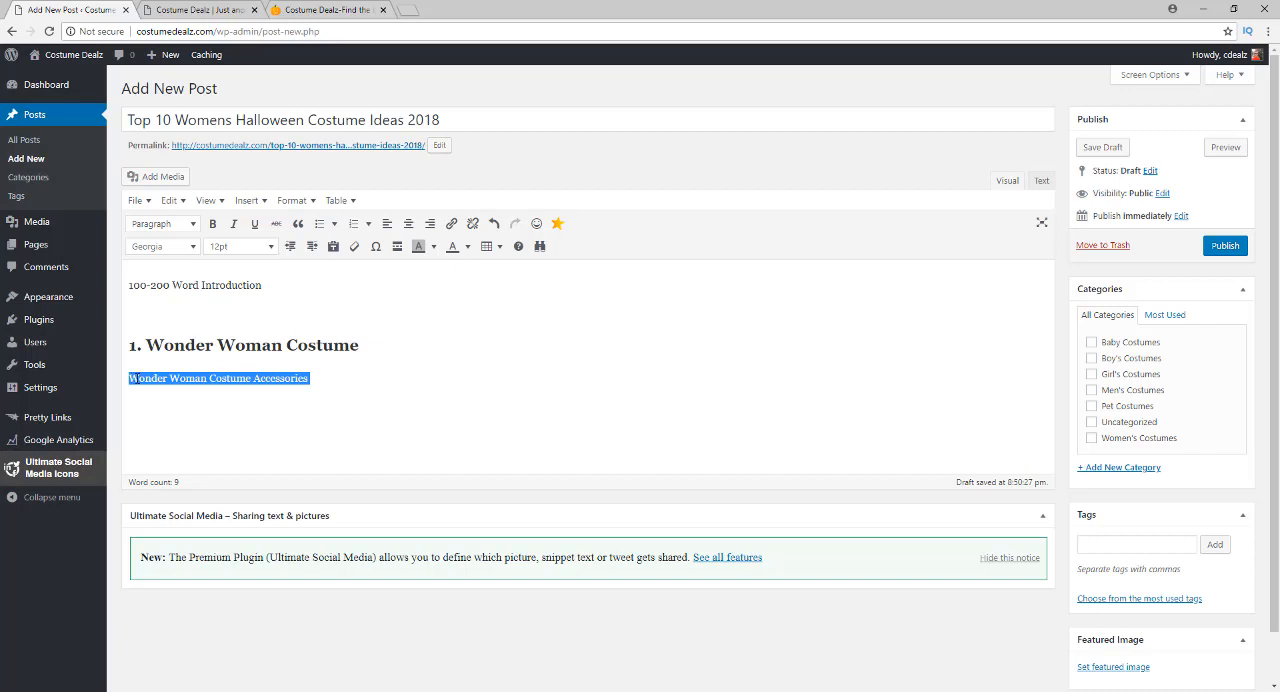
click(166, 226)
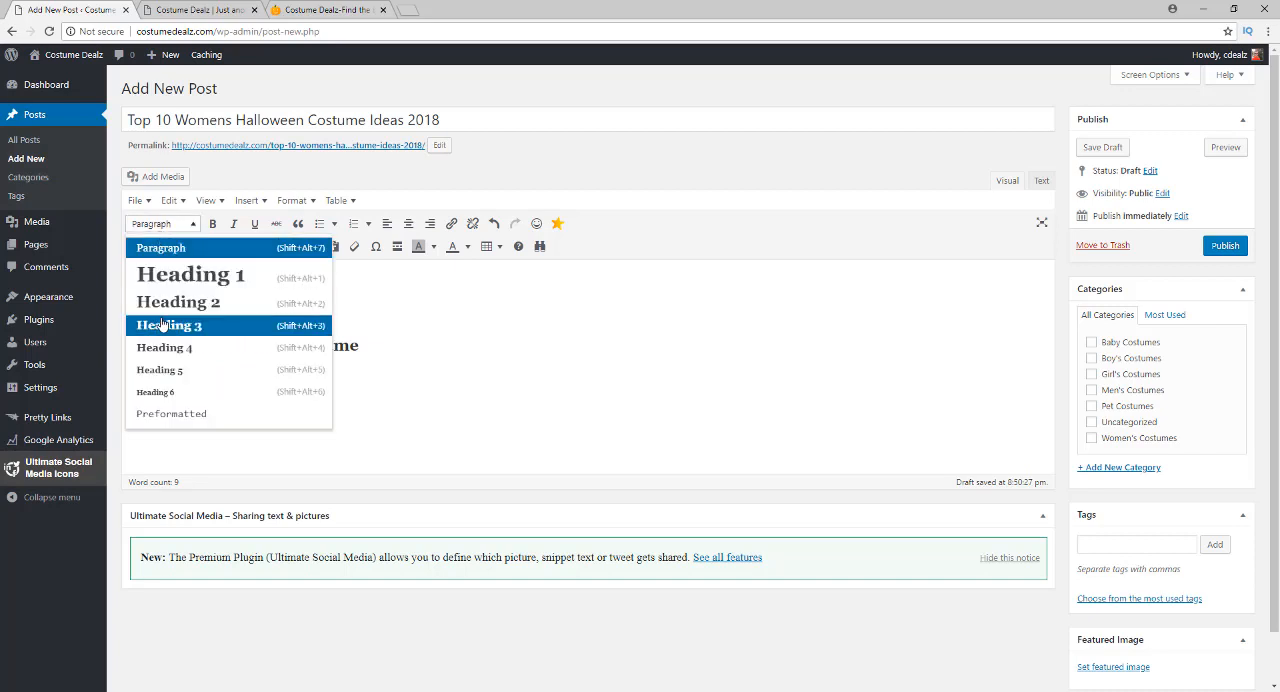
click(163, 325)
click(236, 379)
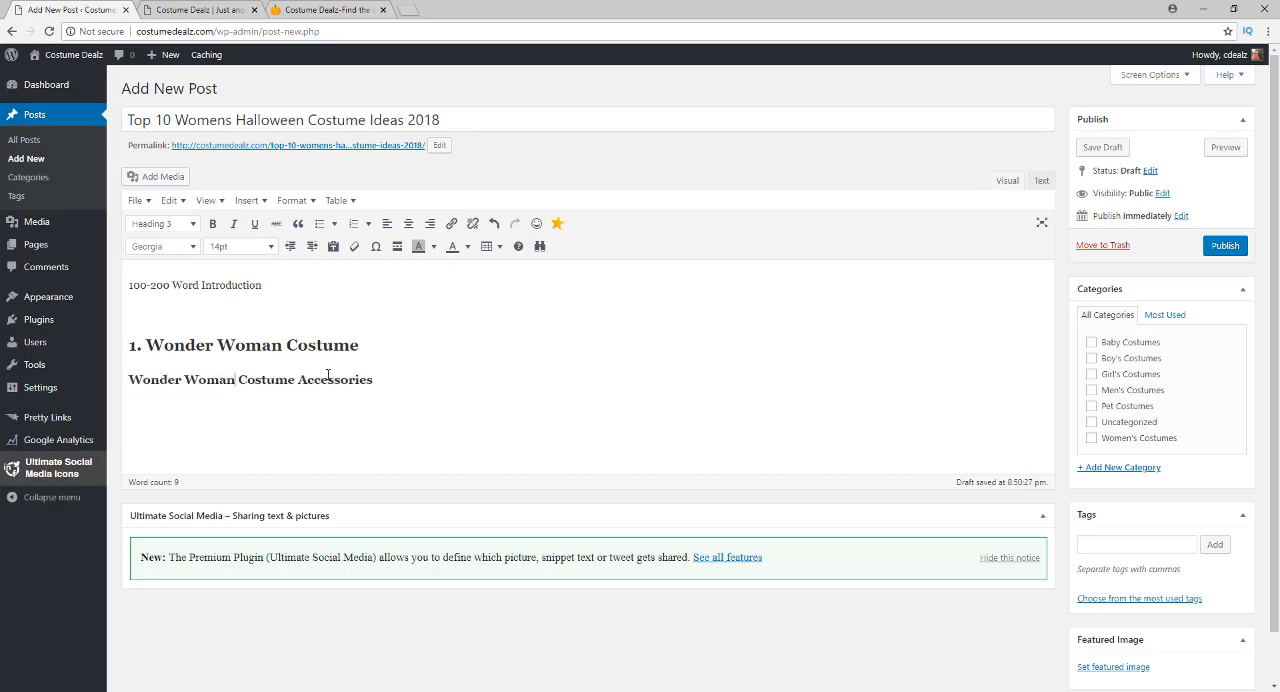
click(396, 345)
key(Return)
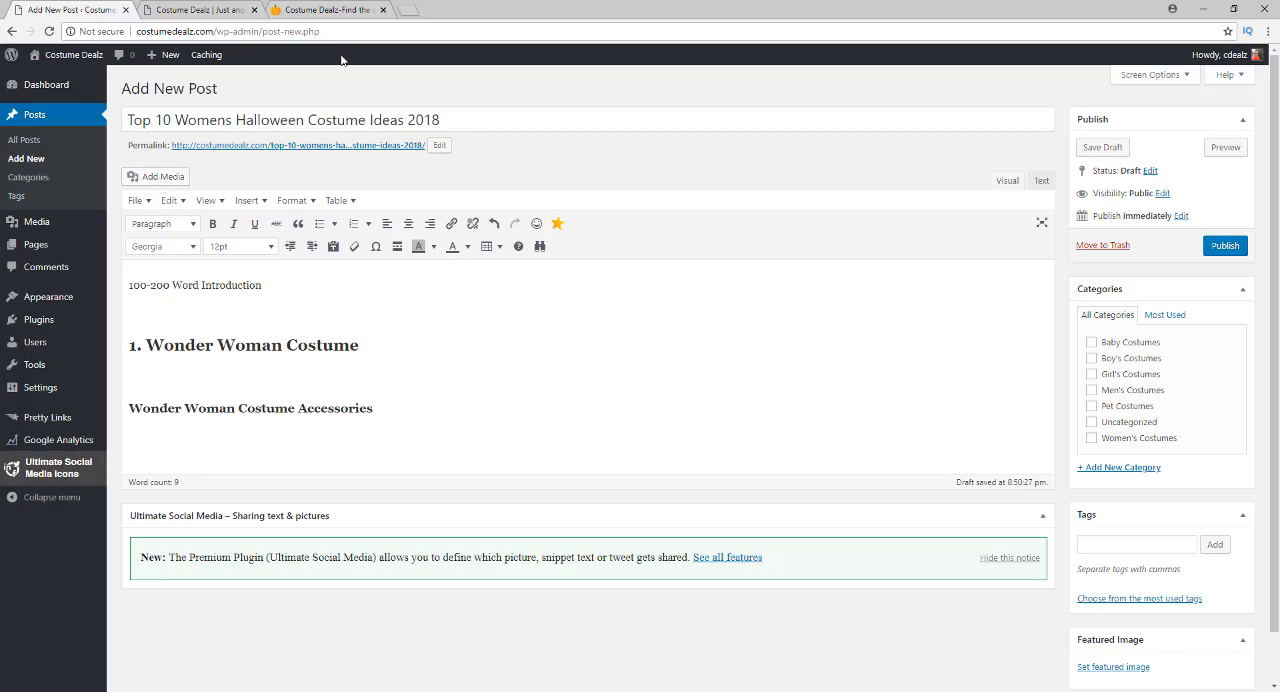
Open pixabay.com in a new browser tab and search its images for "wonder woman"
click(408, 10)
text(pix)
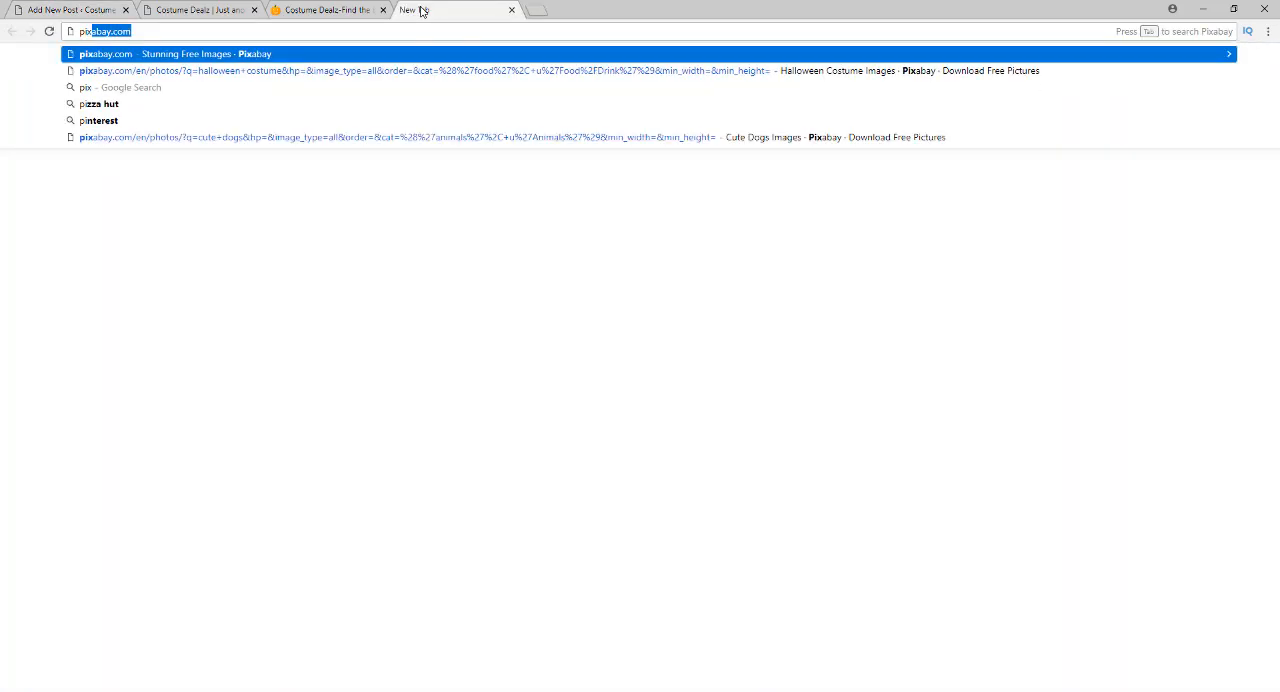
key(Return)
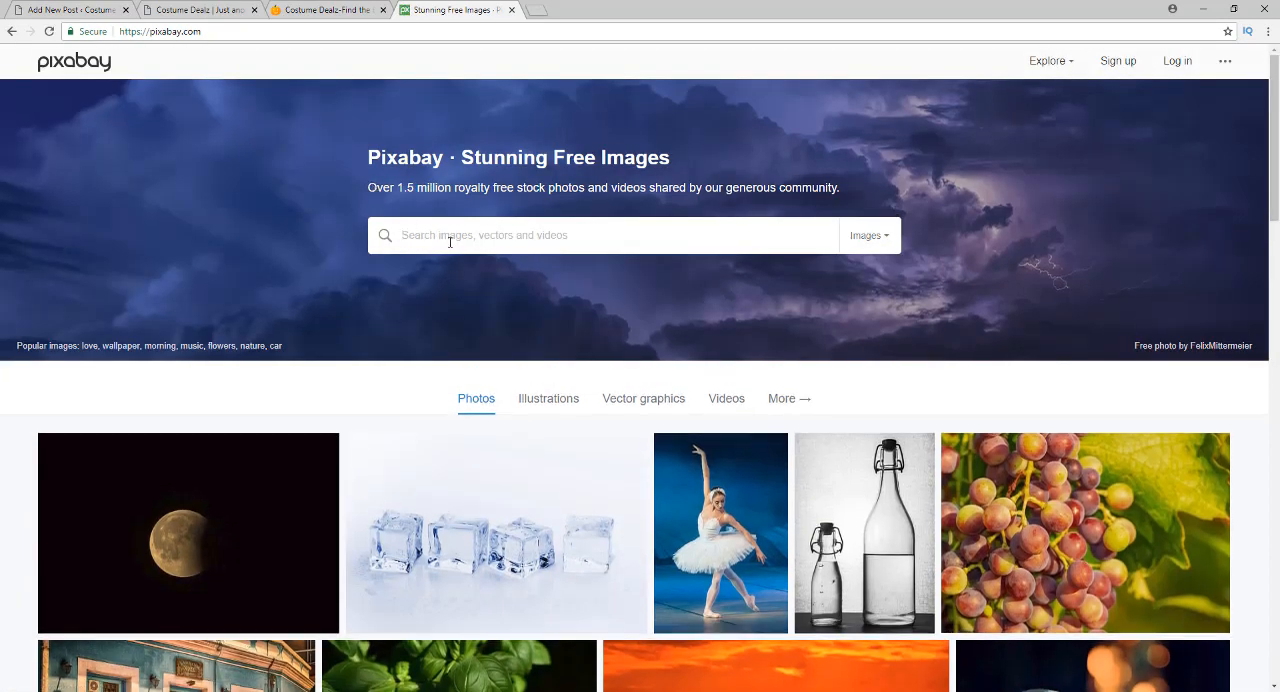
text(wonder woman)
key(Return)
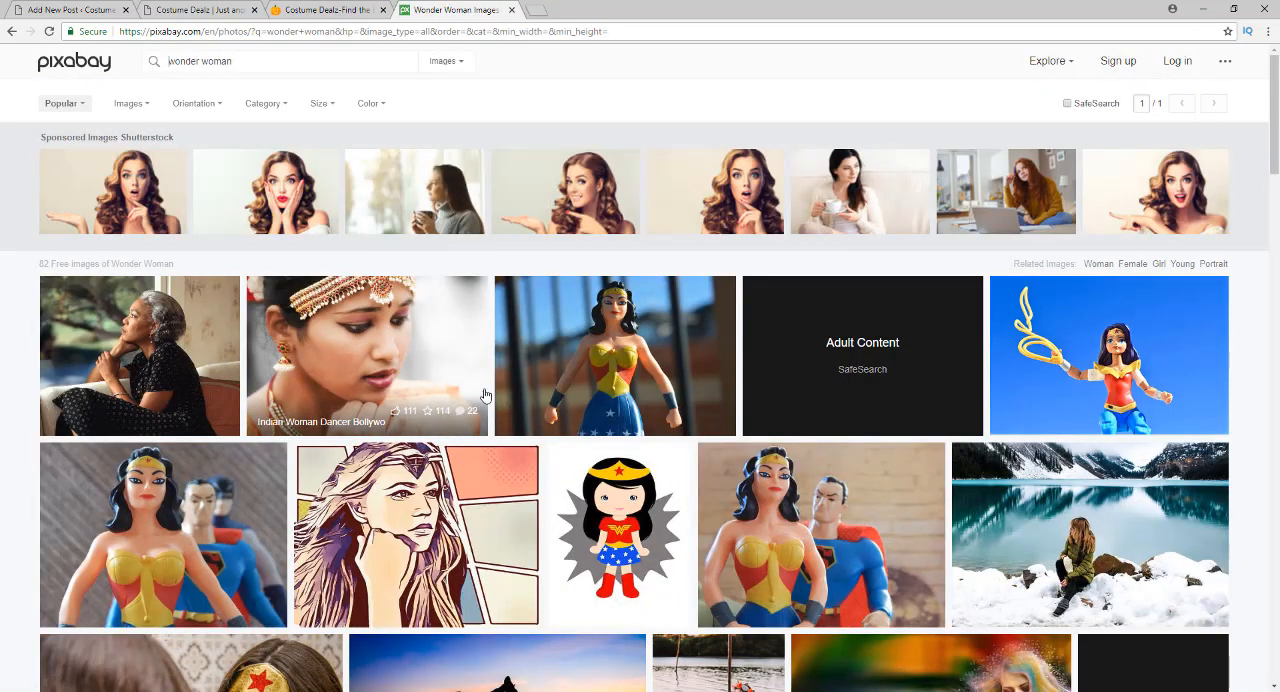
Look through the Wonder Woman image results and open the photo of the girl with a star headband against a blue sky
scroll(530, 367, down, 2)
scroll(530, 367, down, 4)
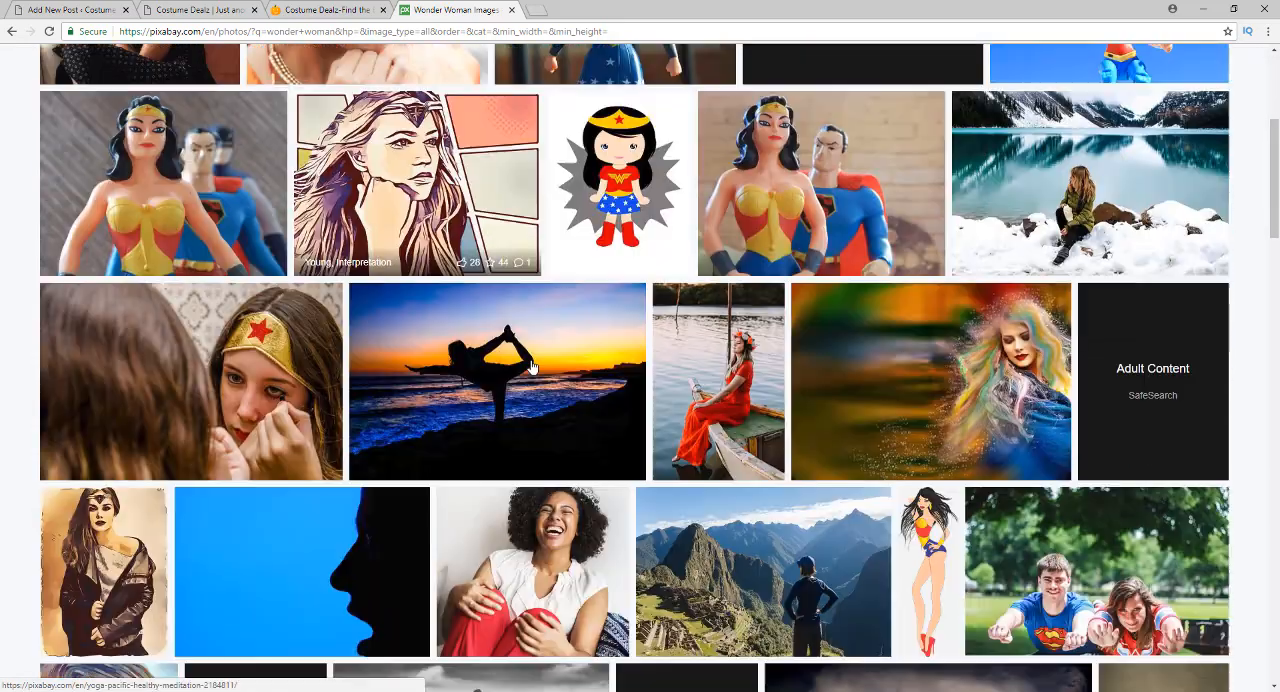
scroll(532, 372, down, 2)
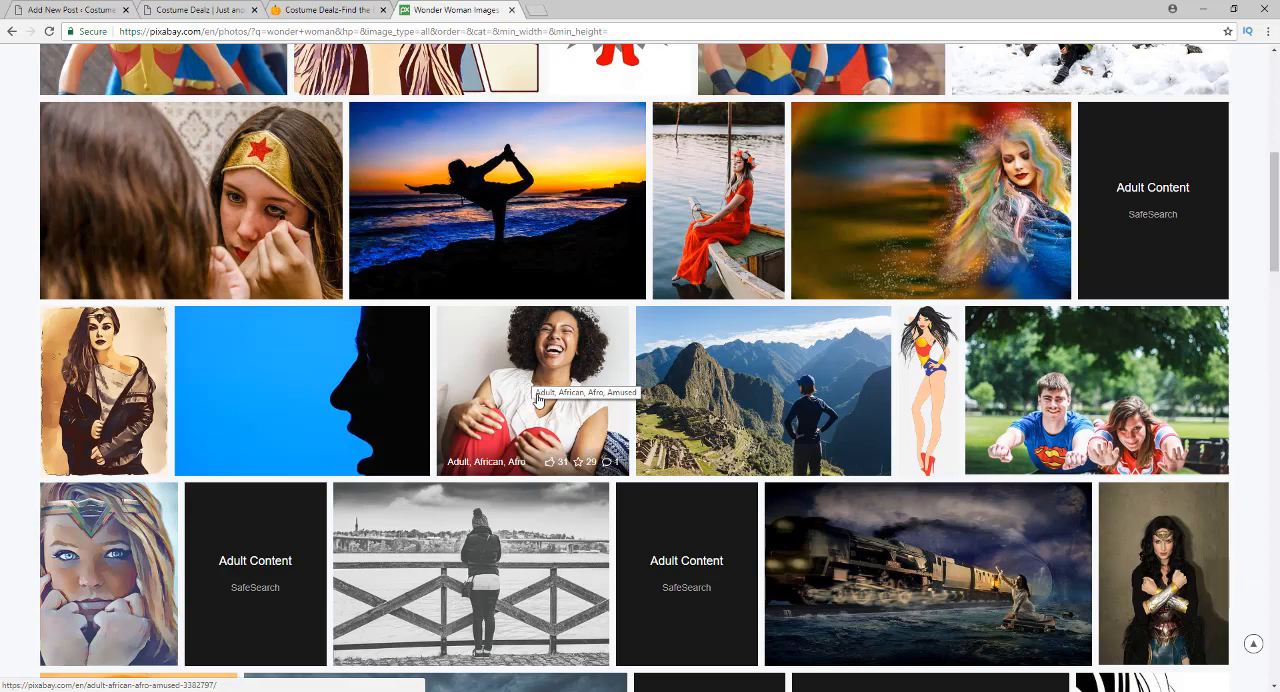
scroll(532, 396, down, 3)
scroll(541, 393, down, 6)
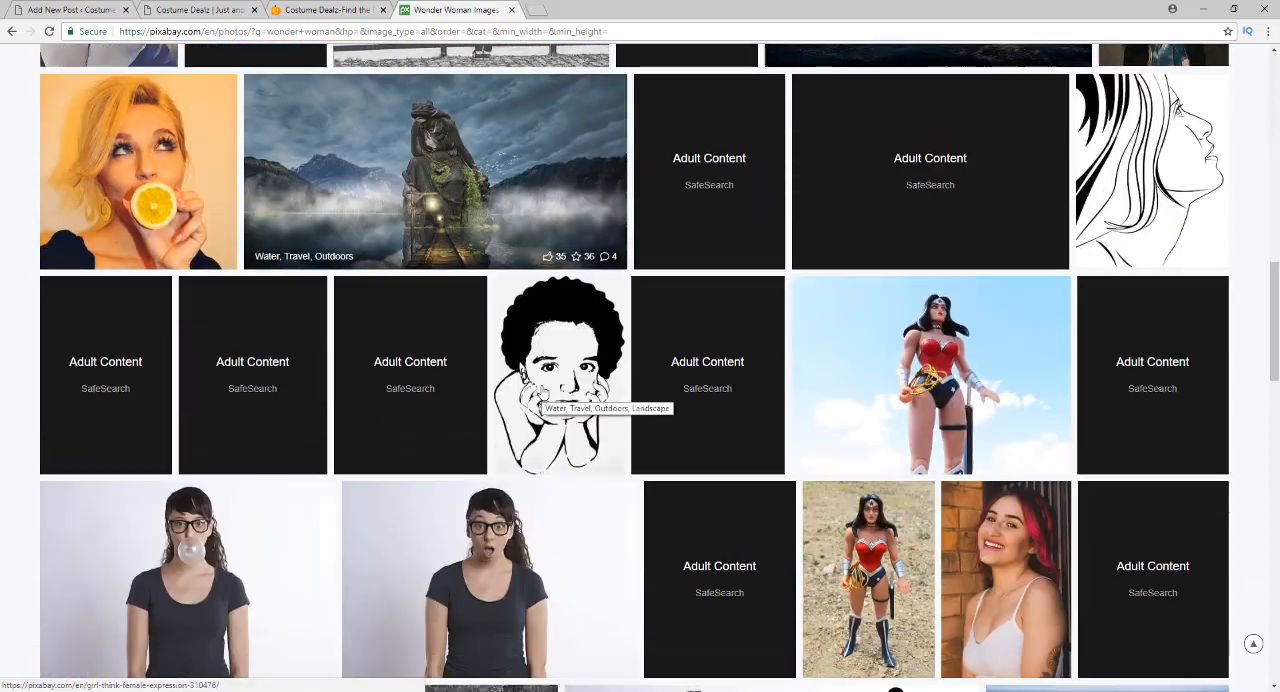
scroll(542, 395, down, 5)
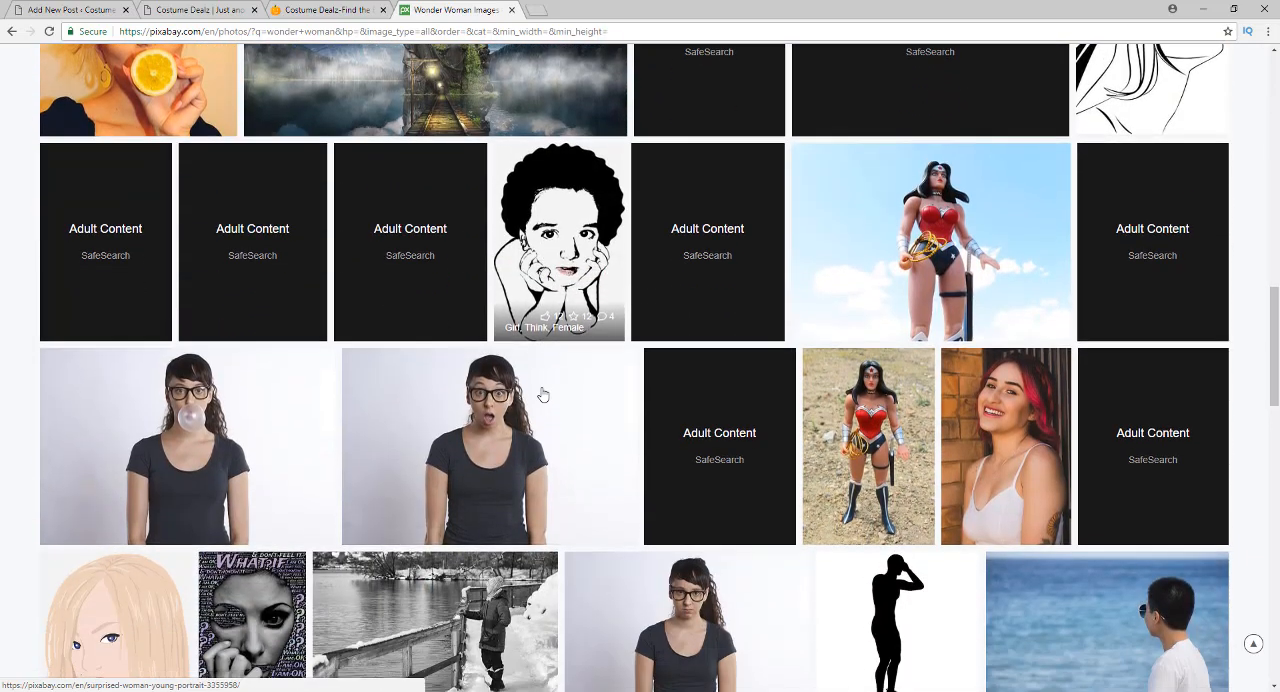
scroll(542, 392, down, 6)
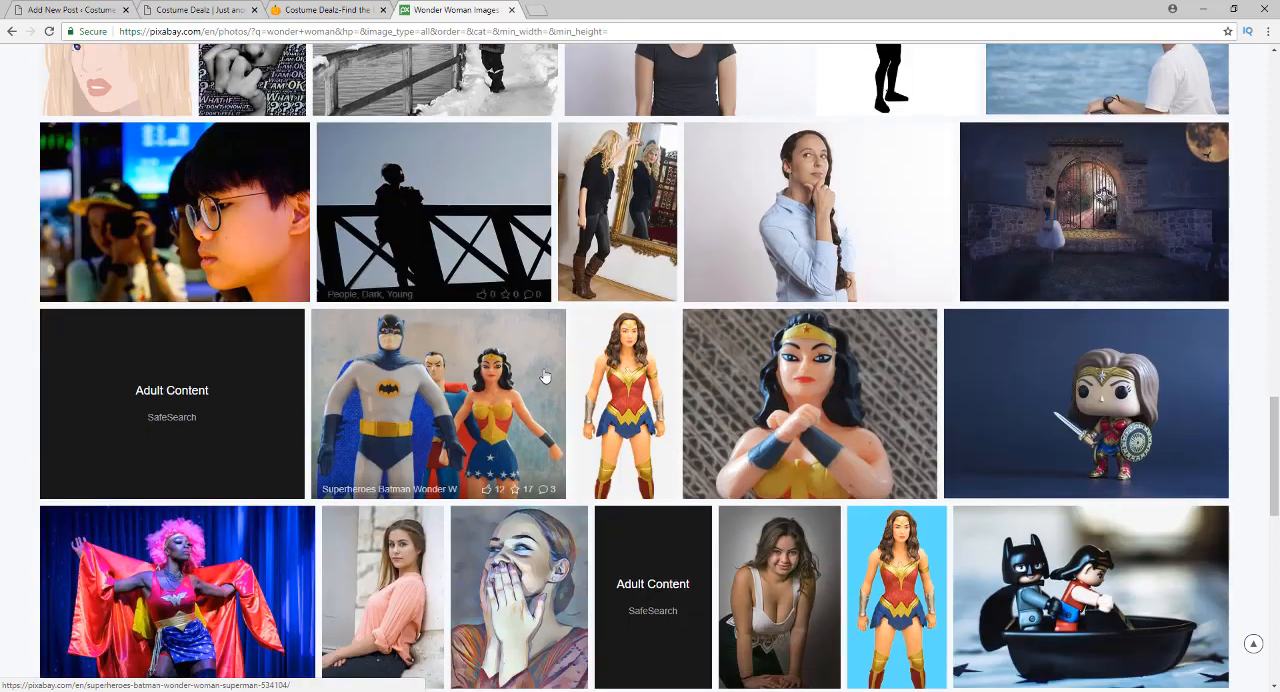
scroll(540, 385, down, 4)
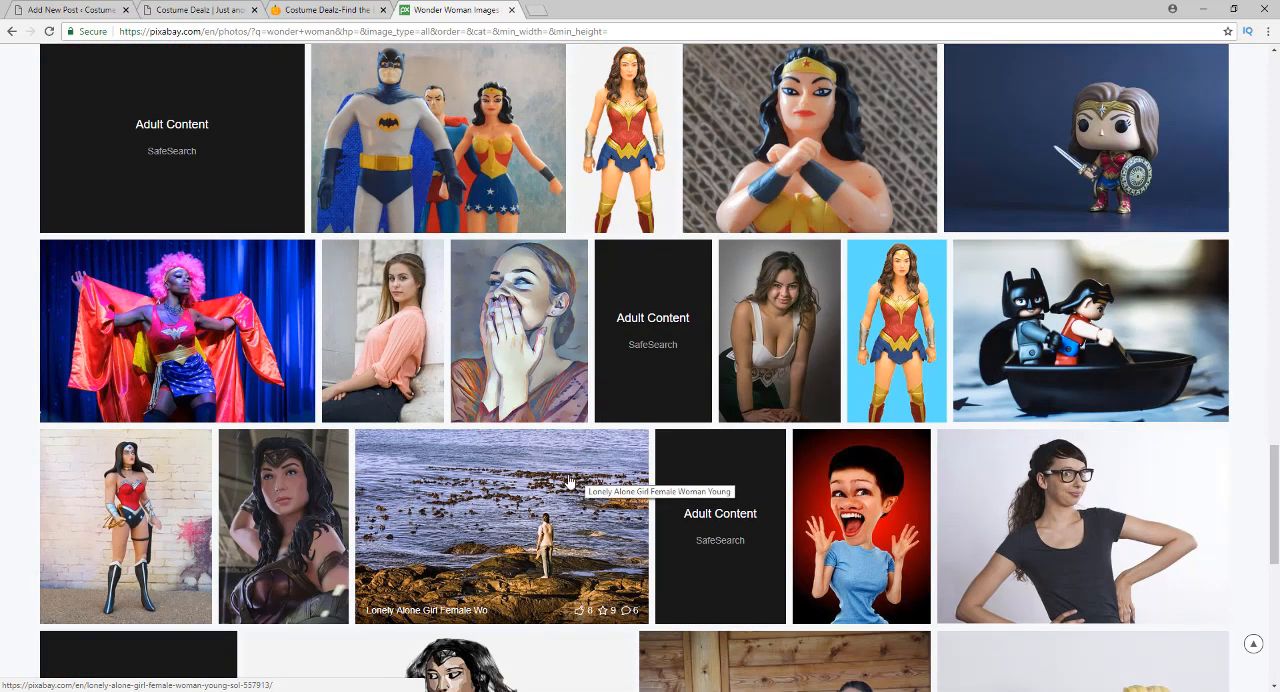
scroll(586, 497, down, 3)
scroll(592, 537, down, 4)
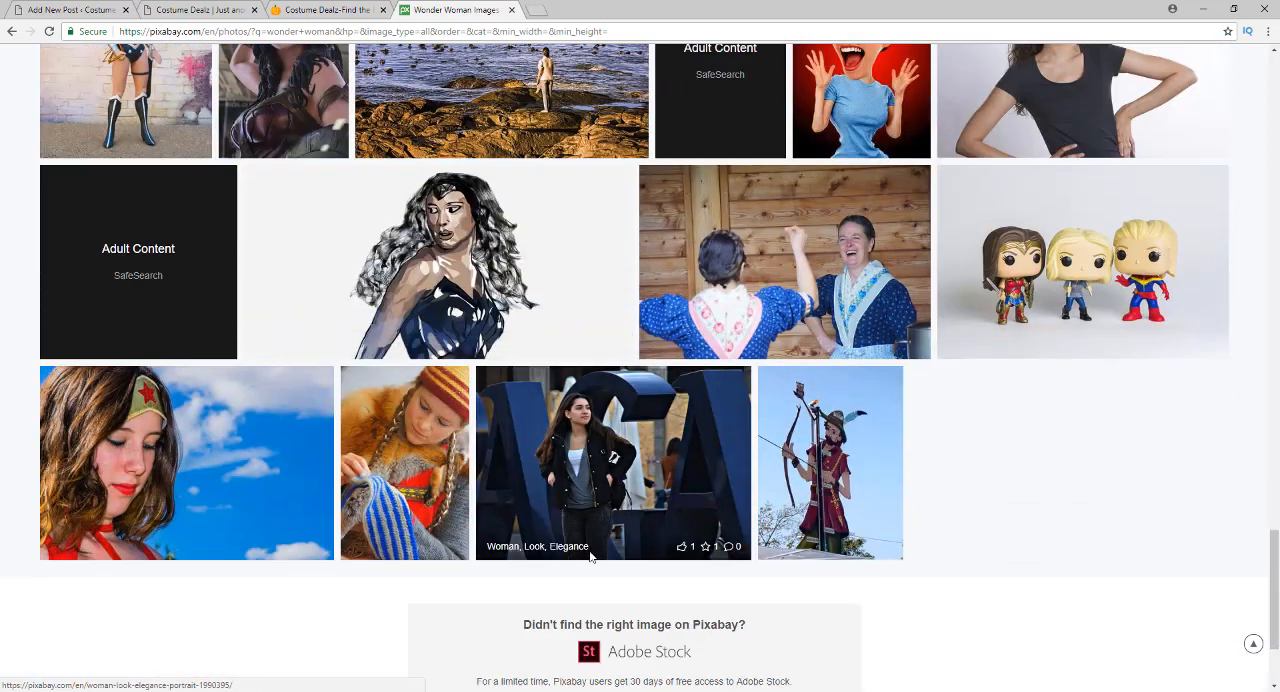
click(155, 463)
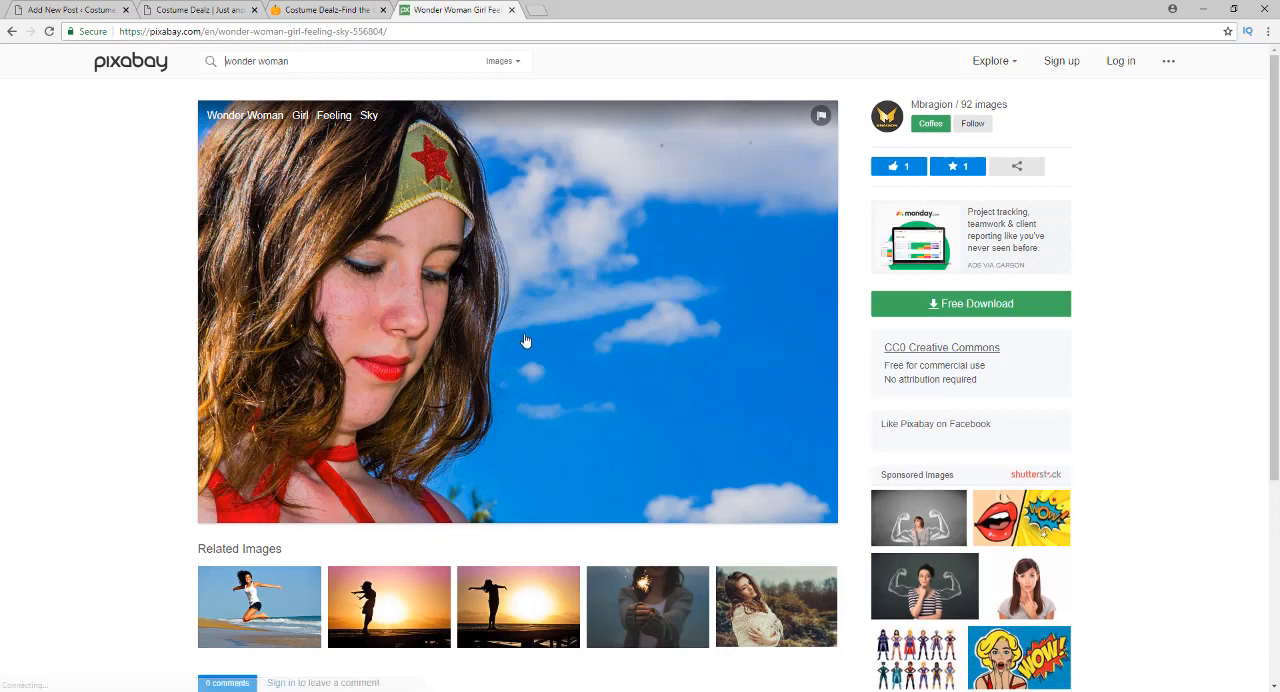
Download the photo as a 1920×1271 JPG, completing the "I'm not a robot" check
click(919, 304)
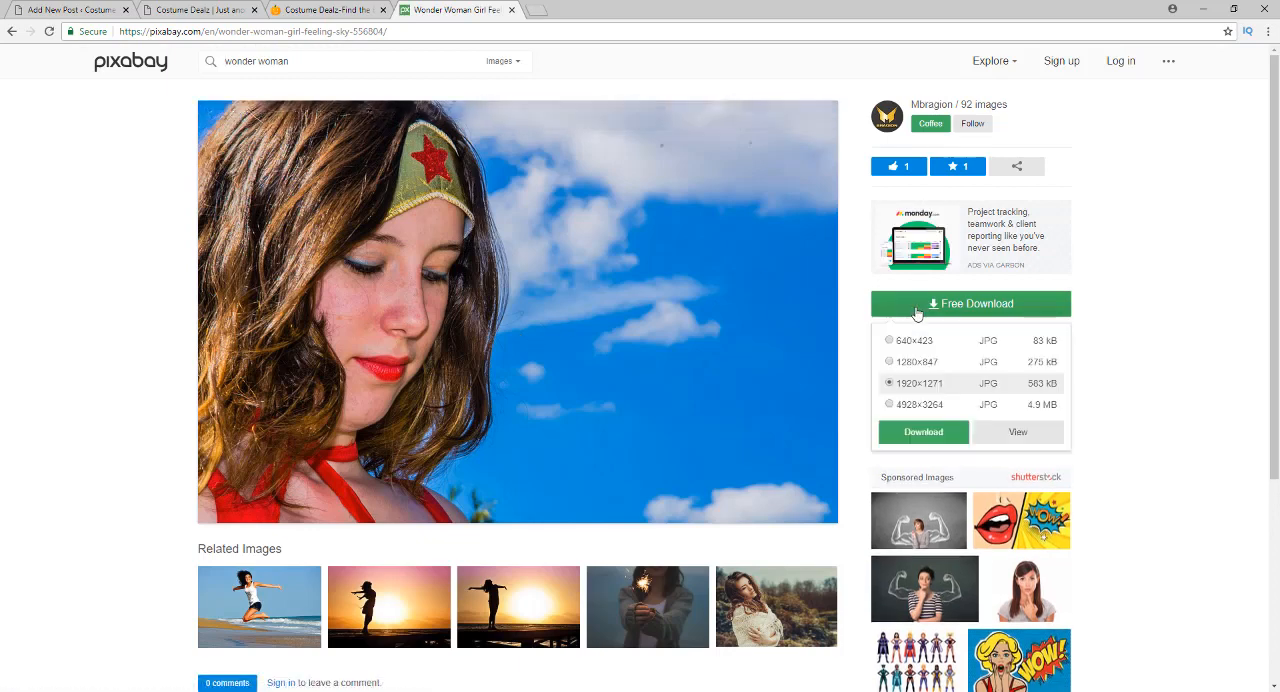
click(909, 432)
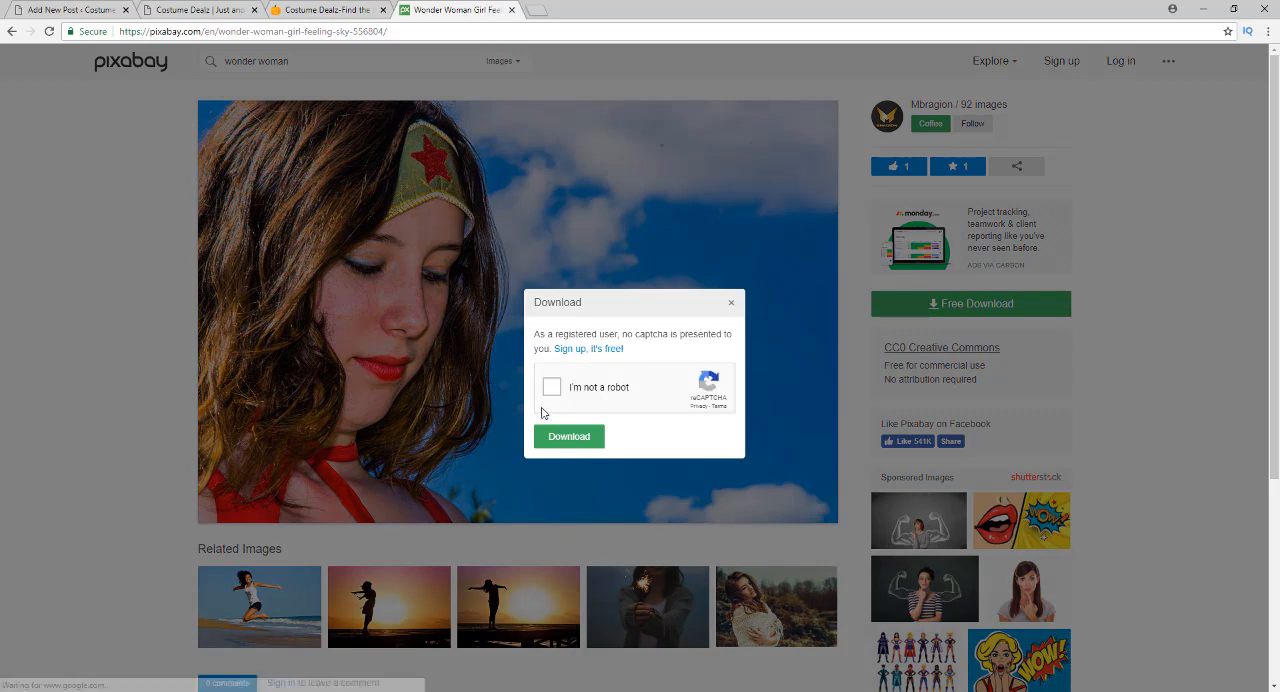
click(551, 389)
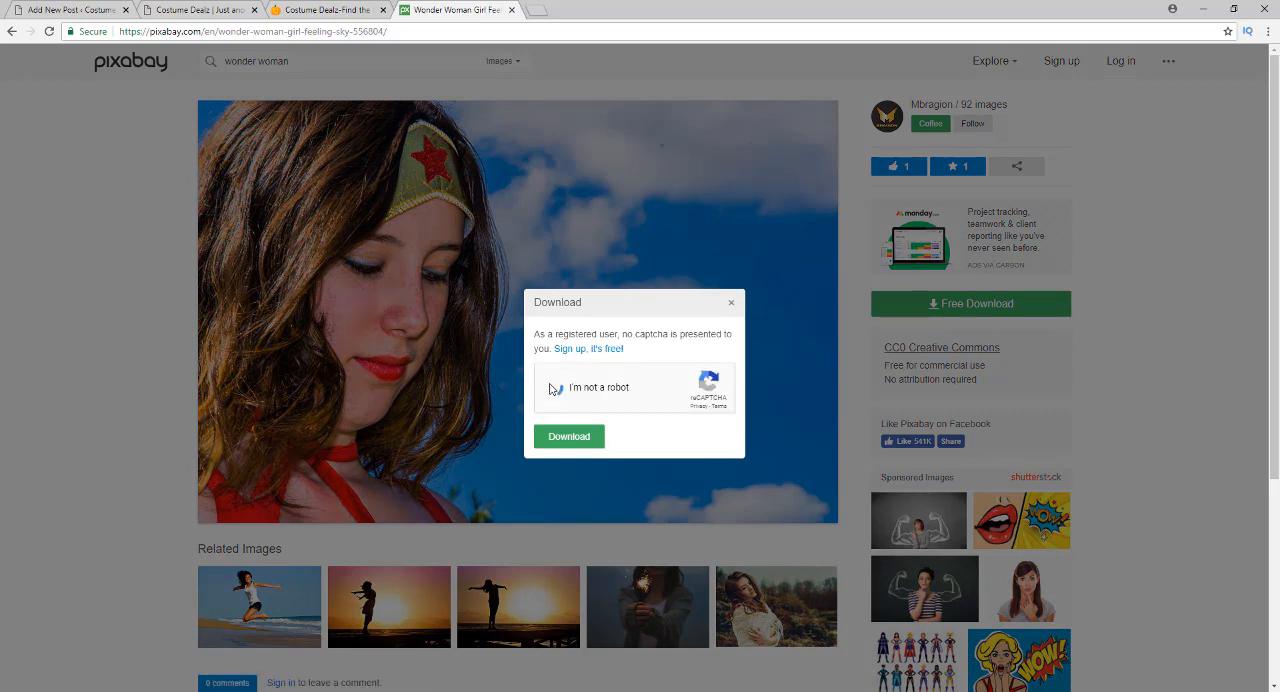
click(561, 438)
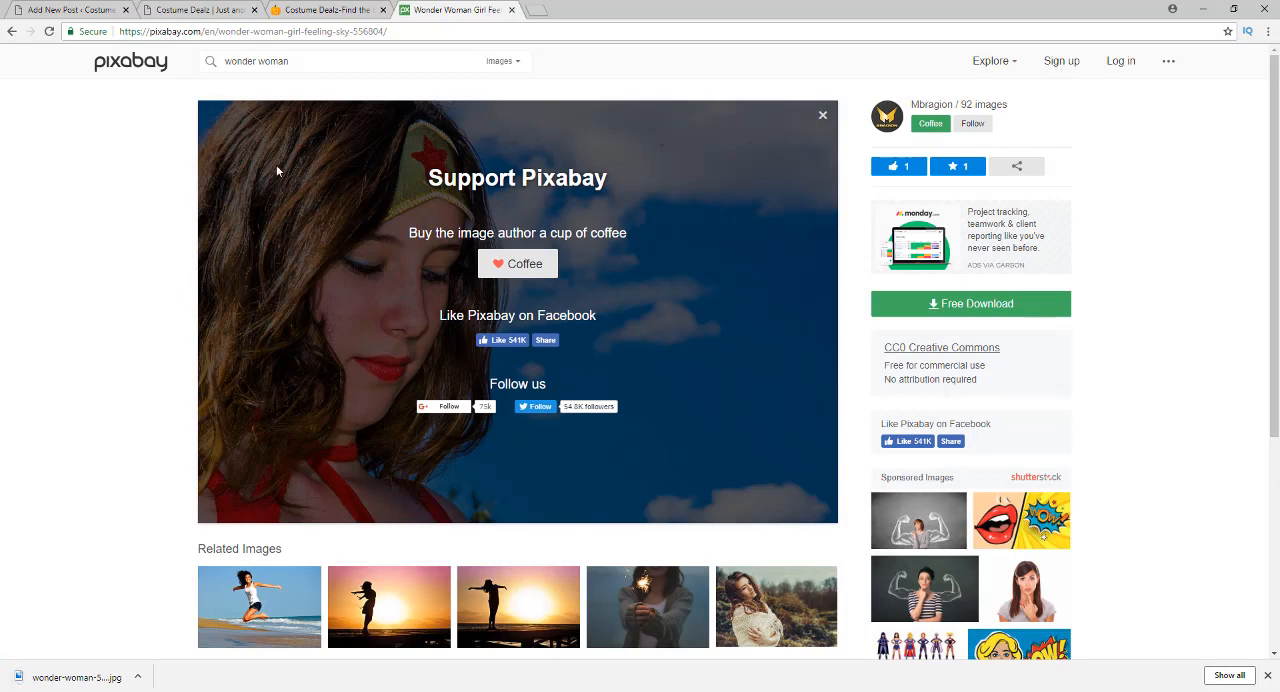
Return to the WordPress post and upload the downloaded Wonder Woman photo through Add Media
click(73, 9)
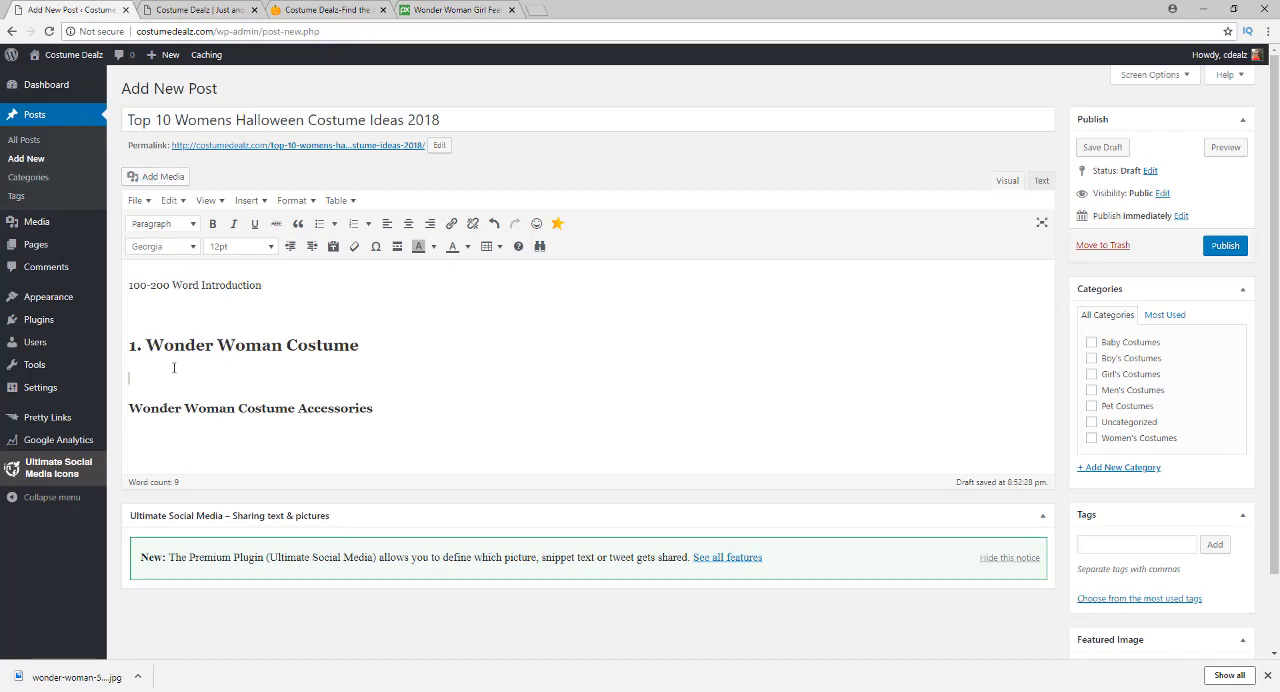
click(151, 180)
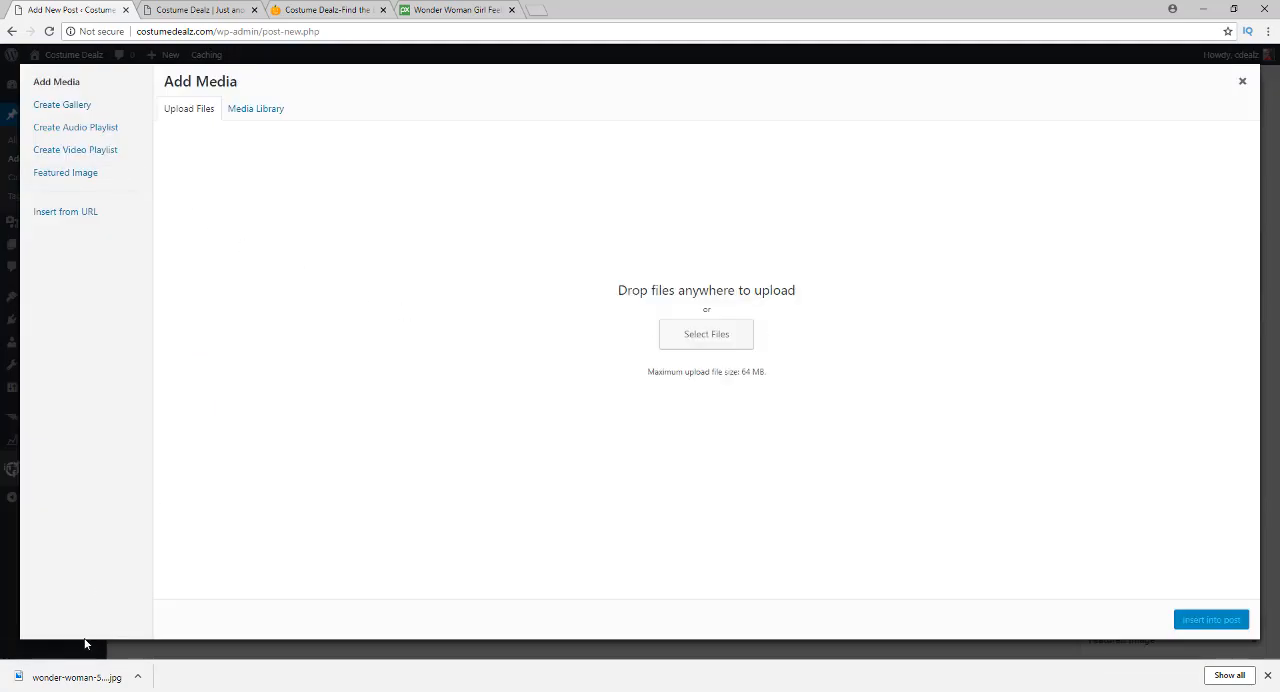
drag(72, 675, 555, 325)
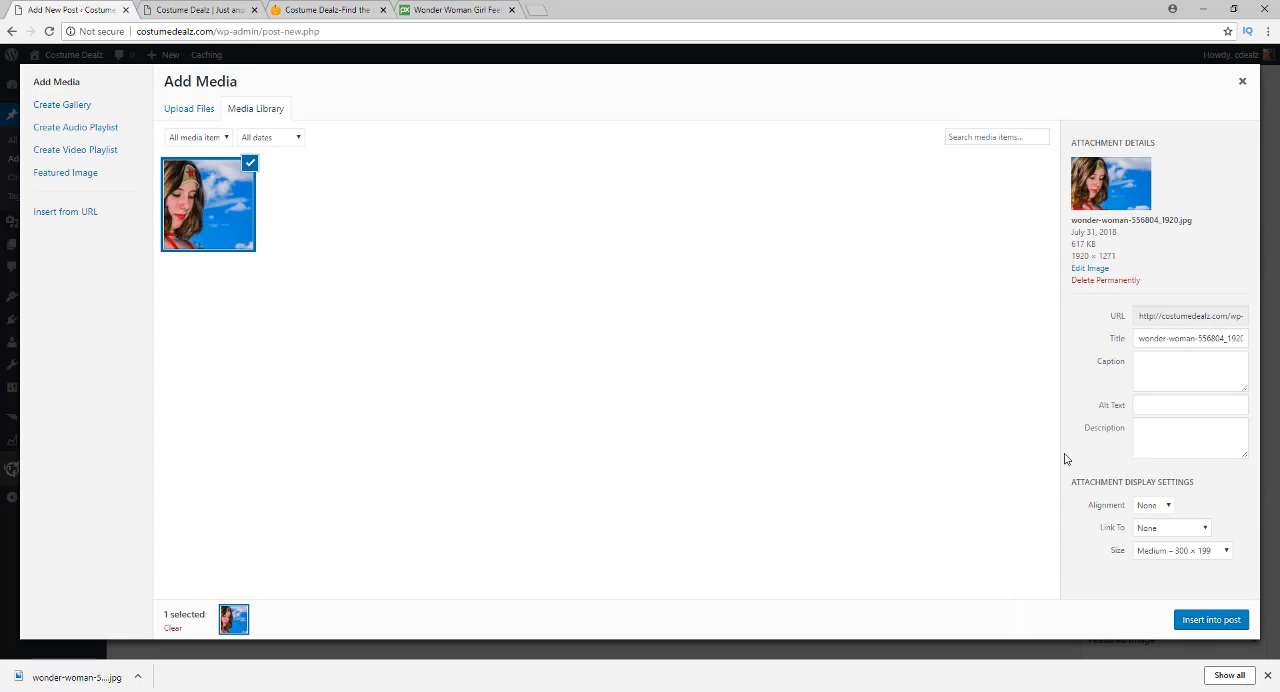
Set the uploaded photo's title and alt text to "Wonder Woman Costume" and its alignment to Center
triple_click(1174, 340)
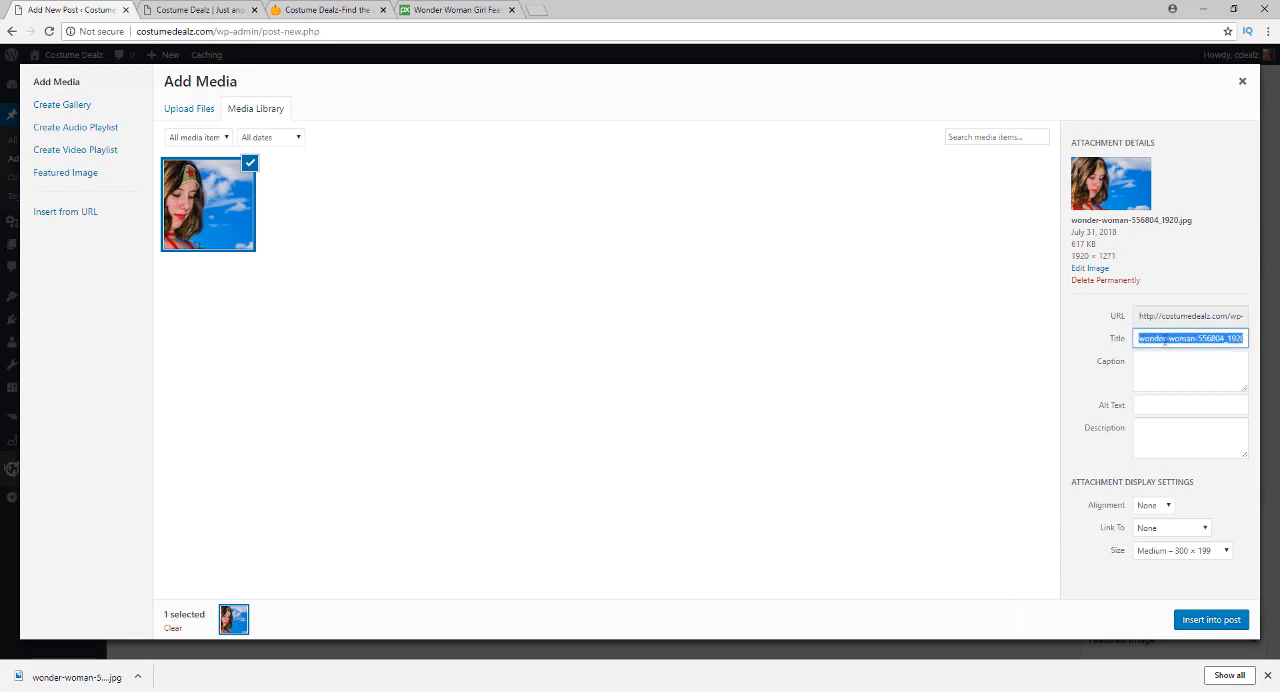
text(Wo)
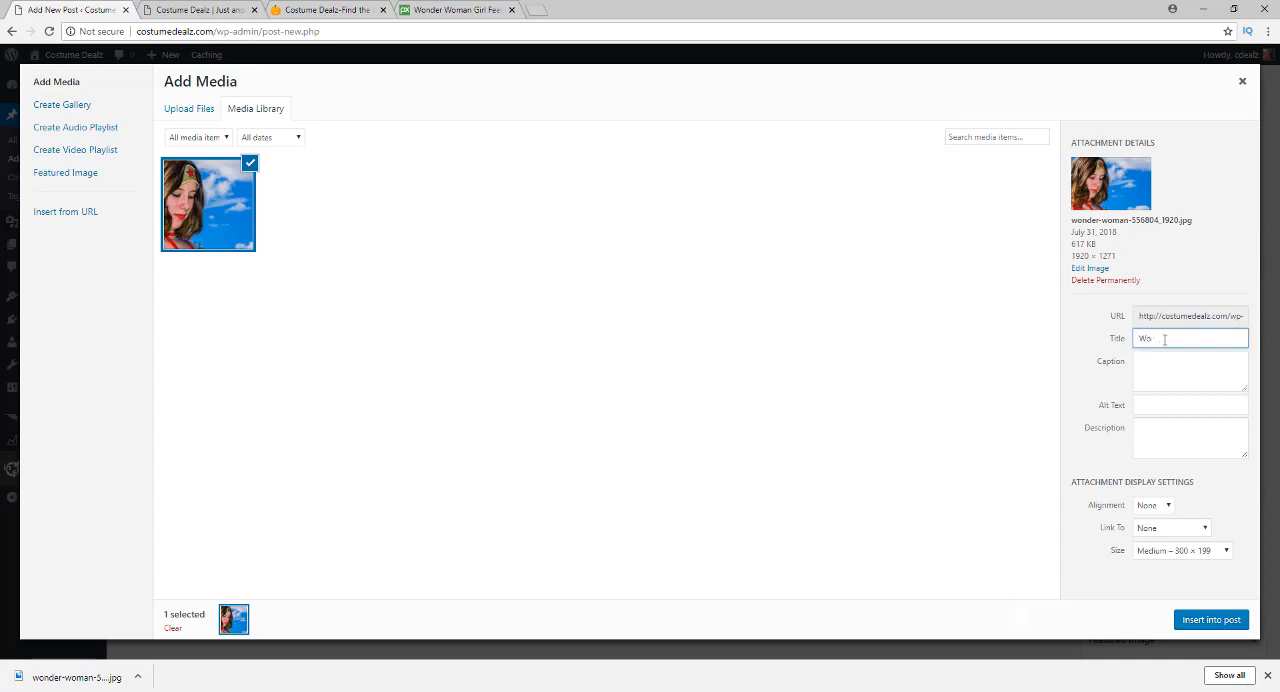
text(nder Woman Costume)
triple_click(1162, 342)
key(ctrl+c)
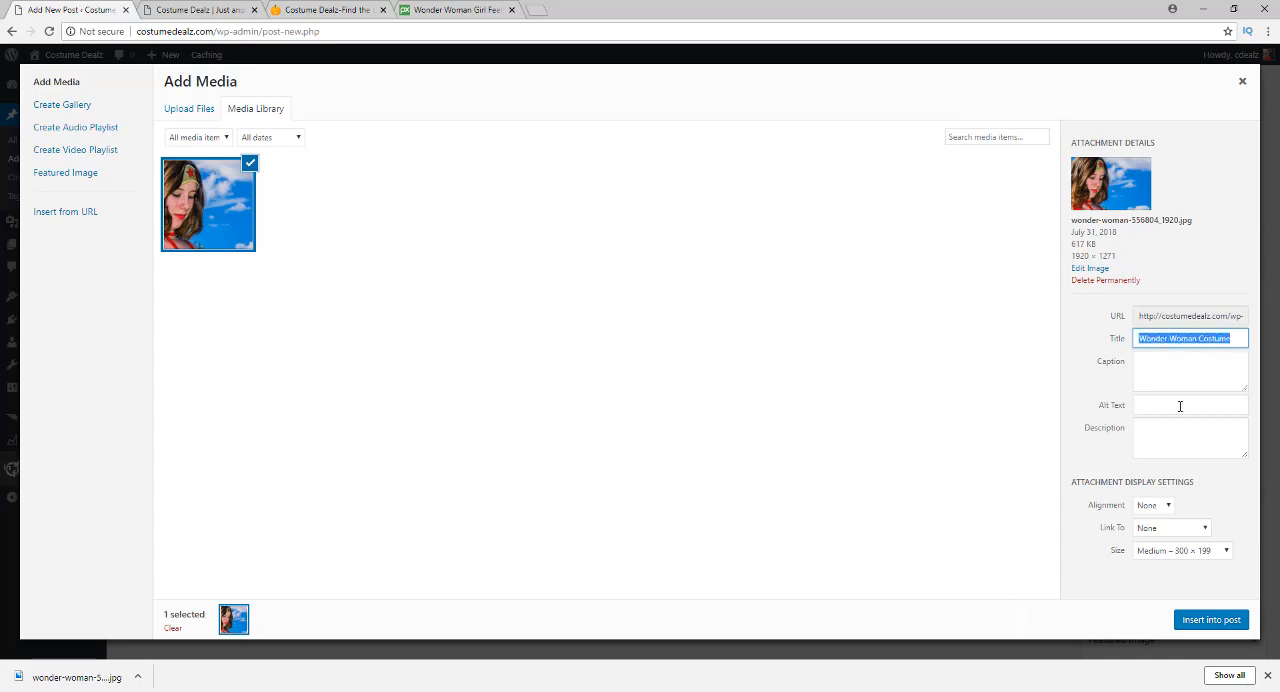
click(1180, 406)
key(ctrl+v)
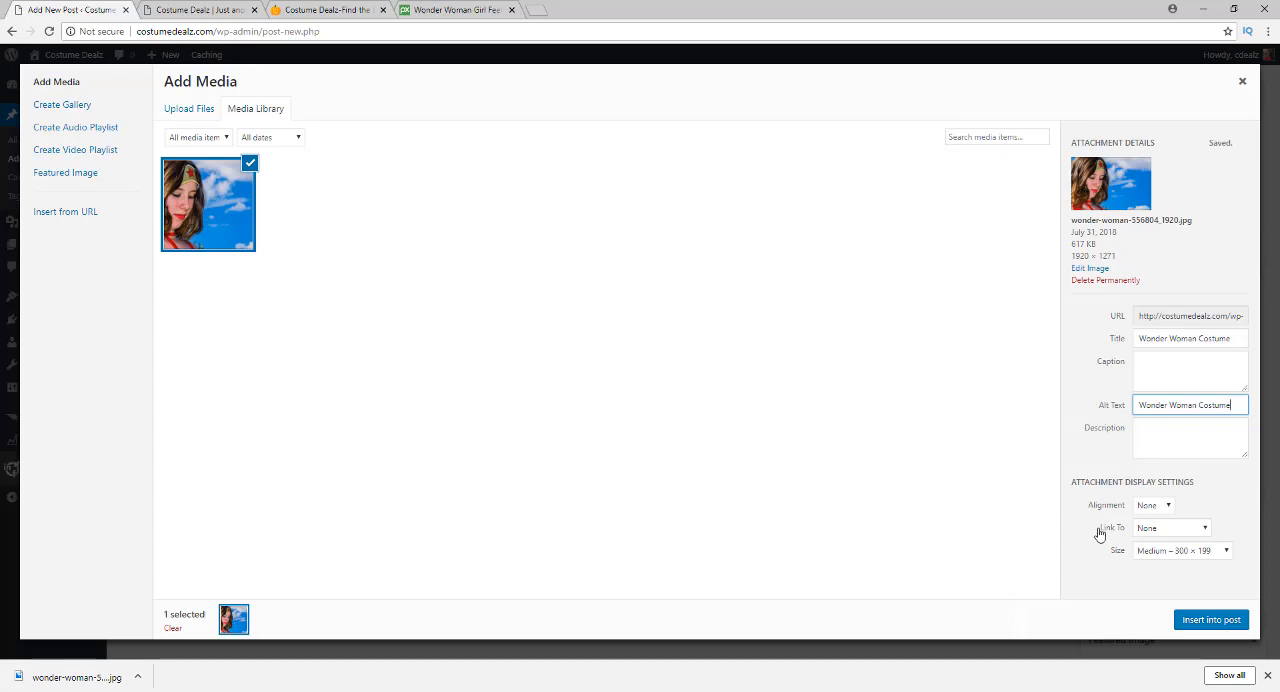
click(1149, 507)
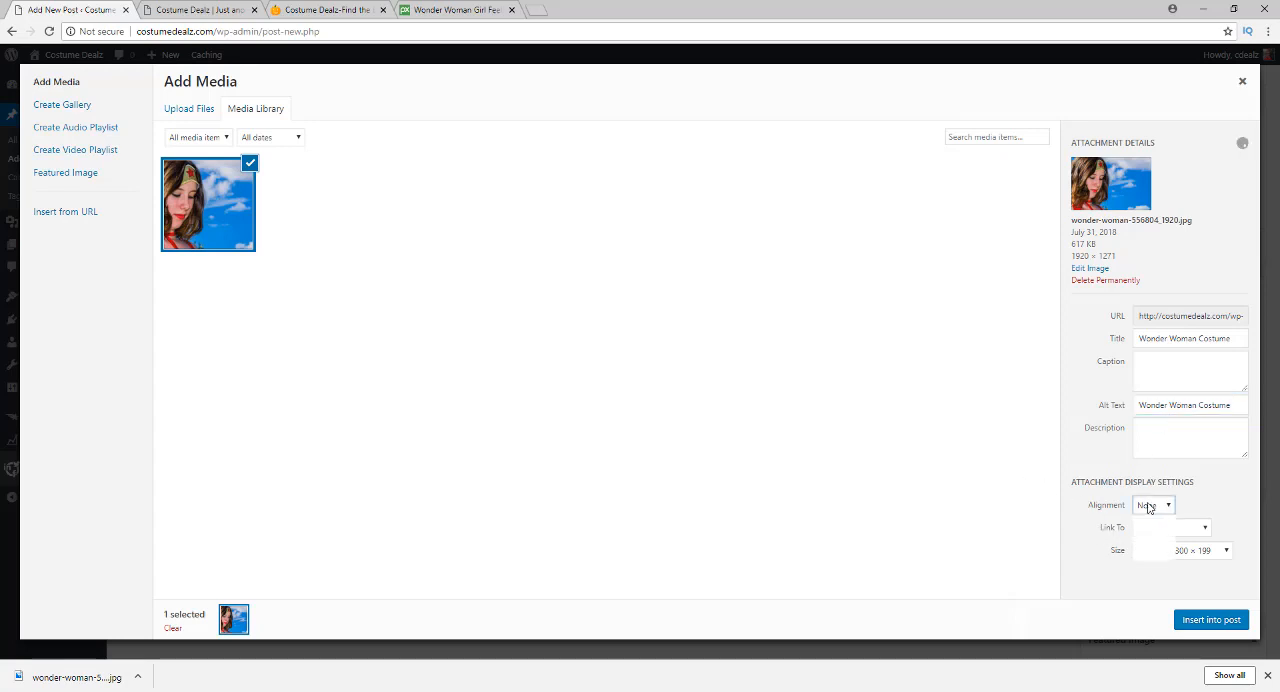
click(1155, 528)
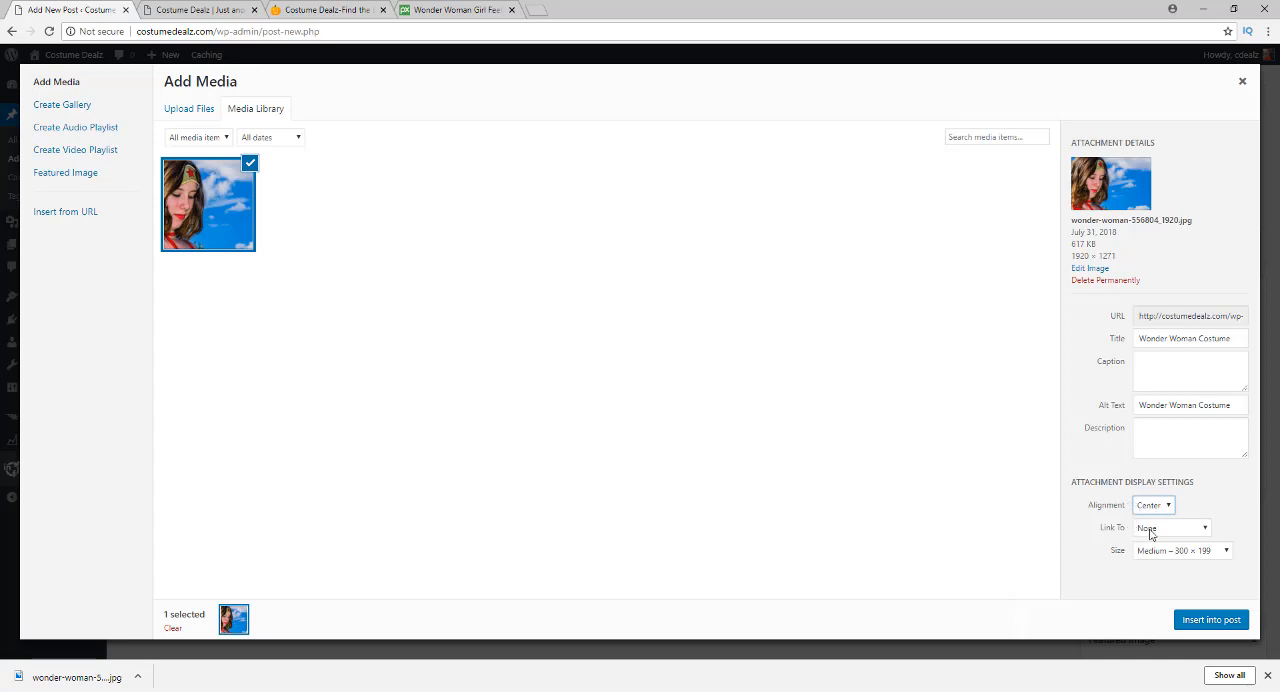
Switch to the Costume Dealz shop and open the $64.95 DC Comics Wonder Woman costume from the Women's Costumes category
click(328, 12)
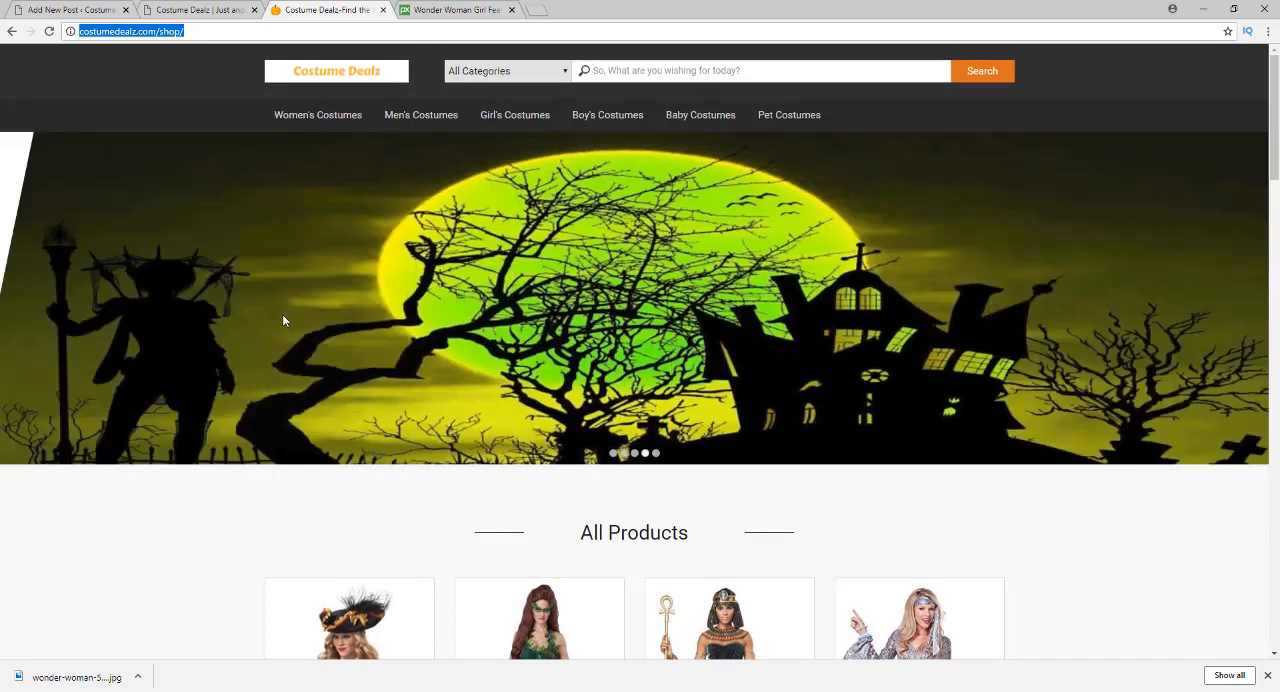
scroll(282, 314, down, 3)
scroll(265, 300, up, 4)
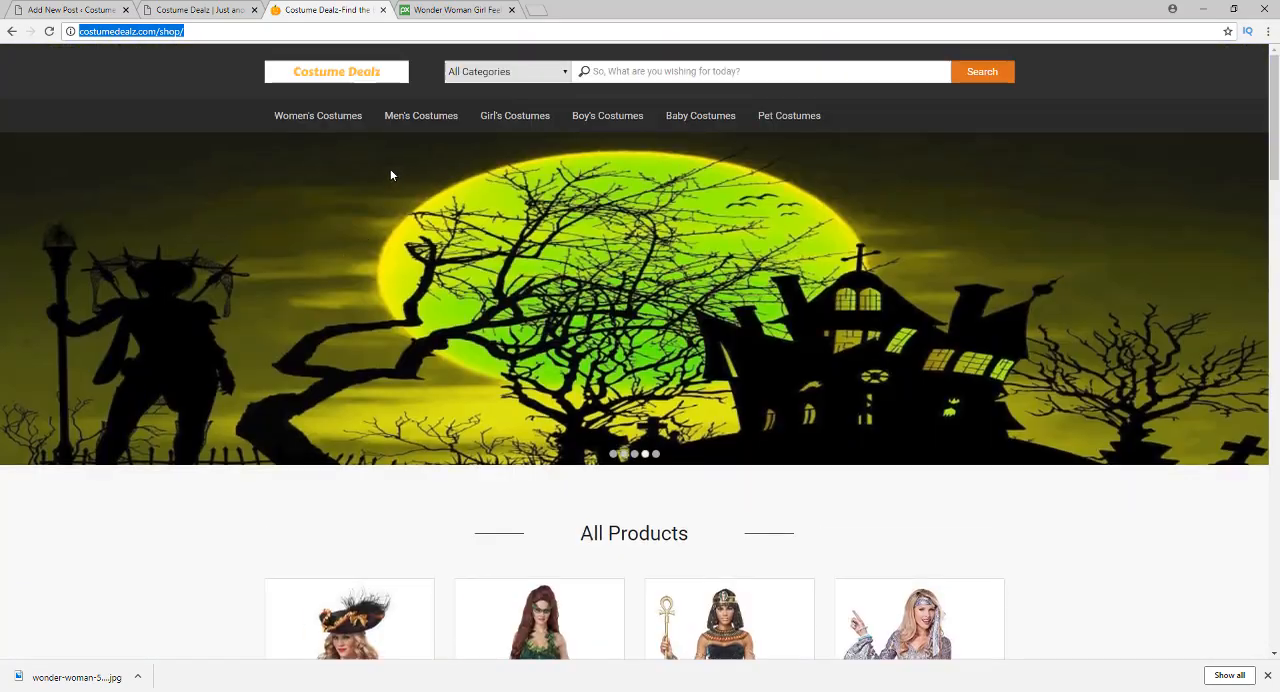
click(340, 116)
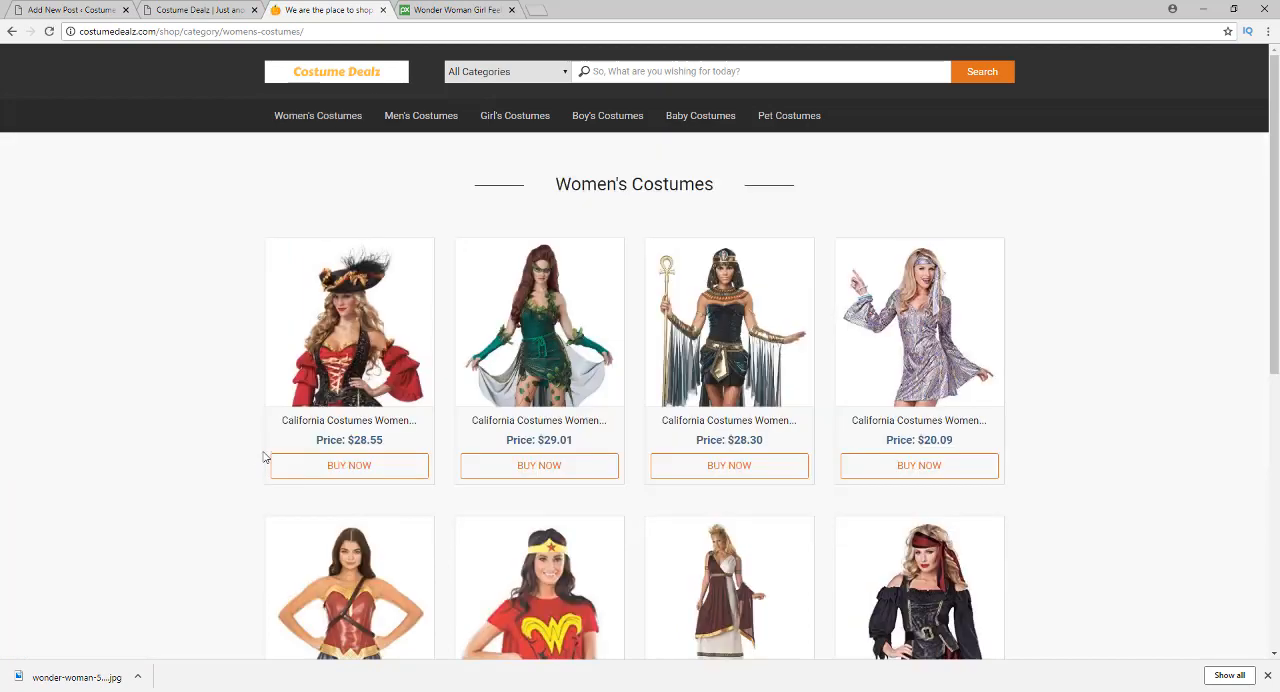
scroll(343, 357, down, 3)
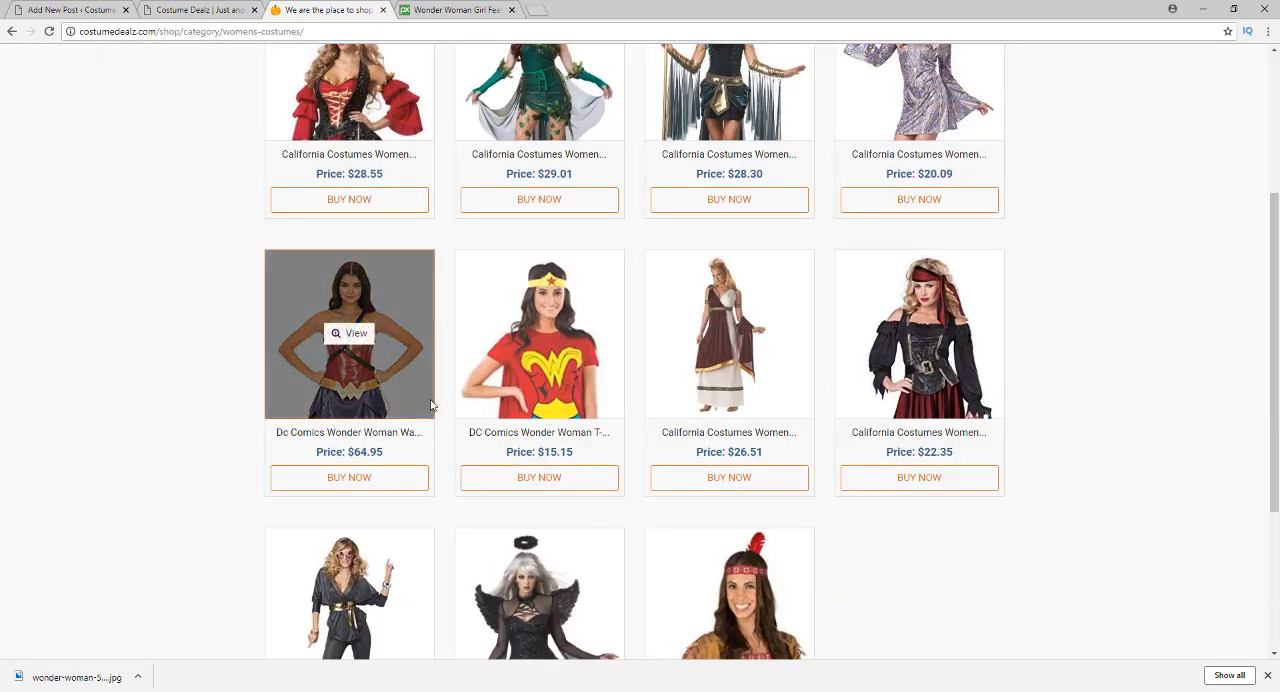
scroll(560, 346, down, 3)
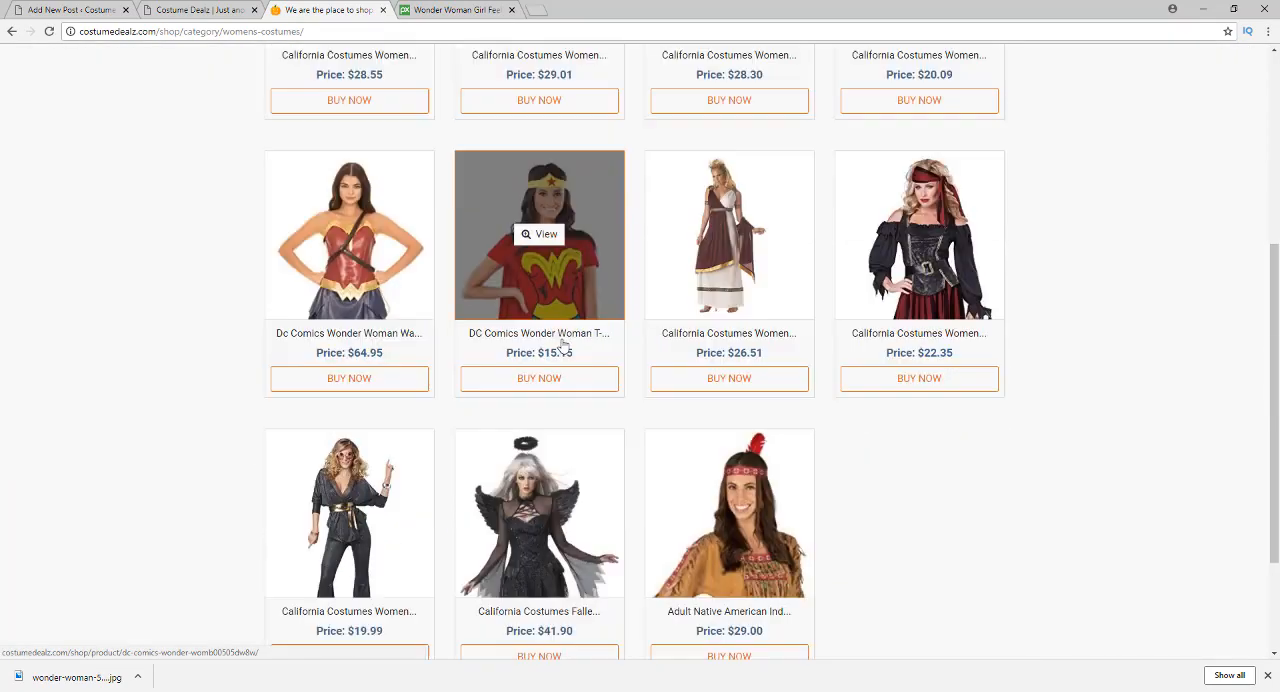
scroll(560, 346, up, 3)
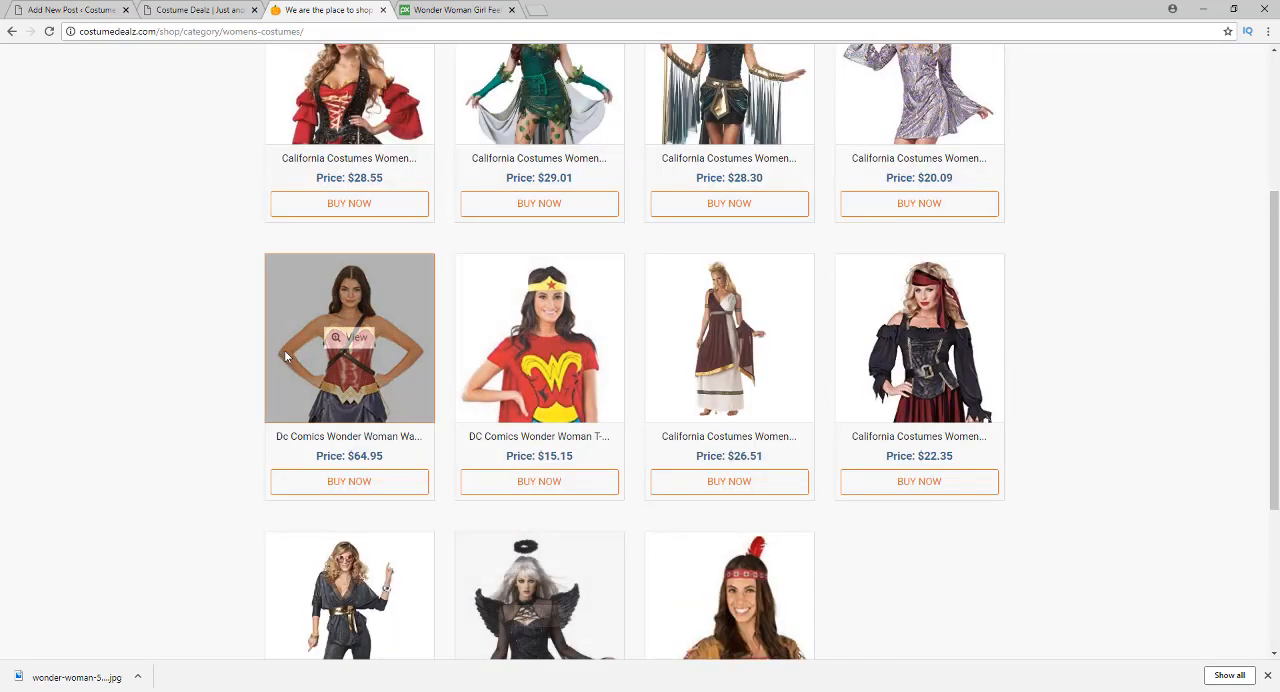
click(359, 347)
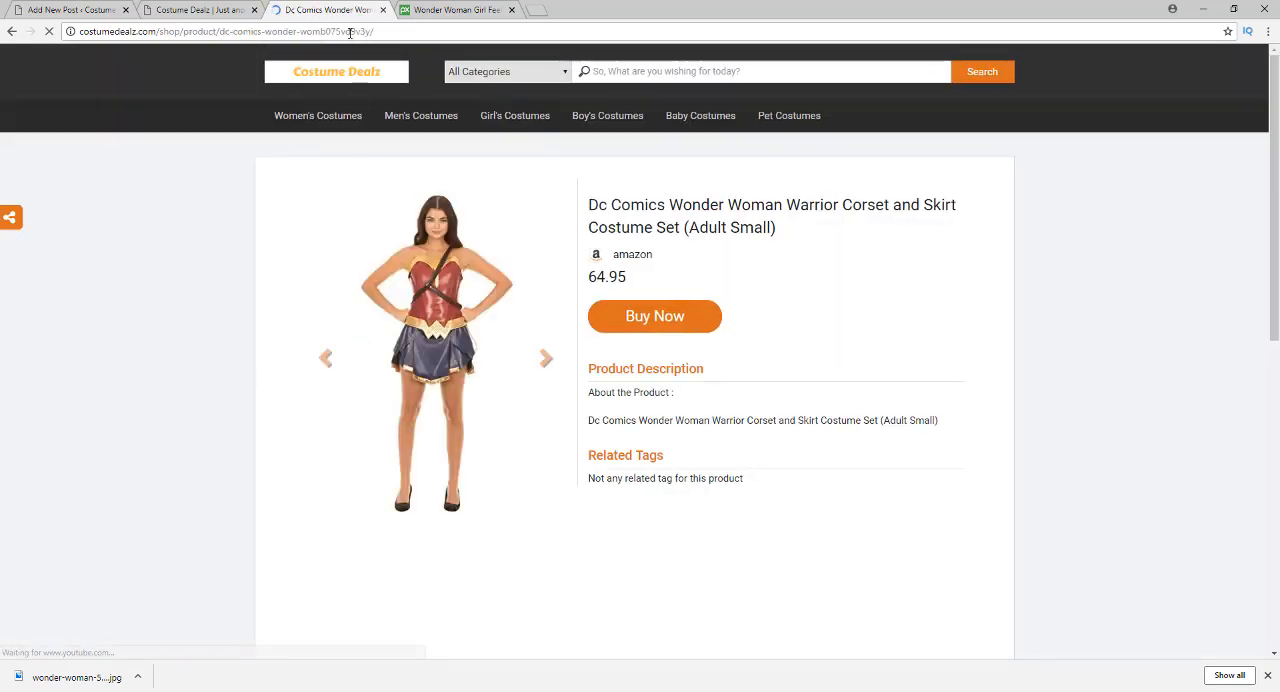
Copy the web address of the Wonder Woman Warrior Corset and Skirt Costume Set product page
click(352, 31)
right_click(350, 32)
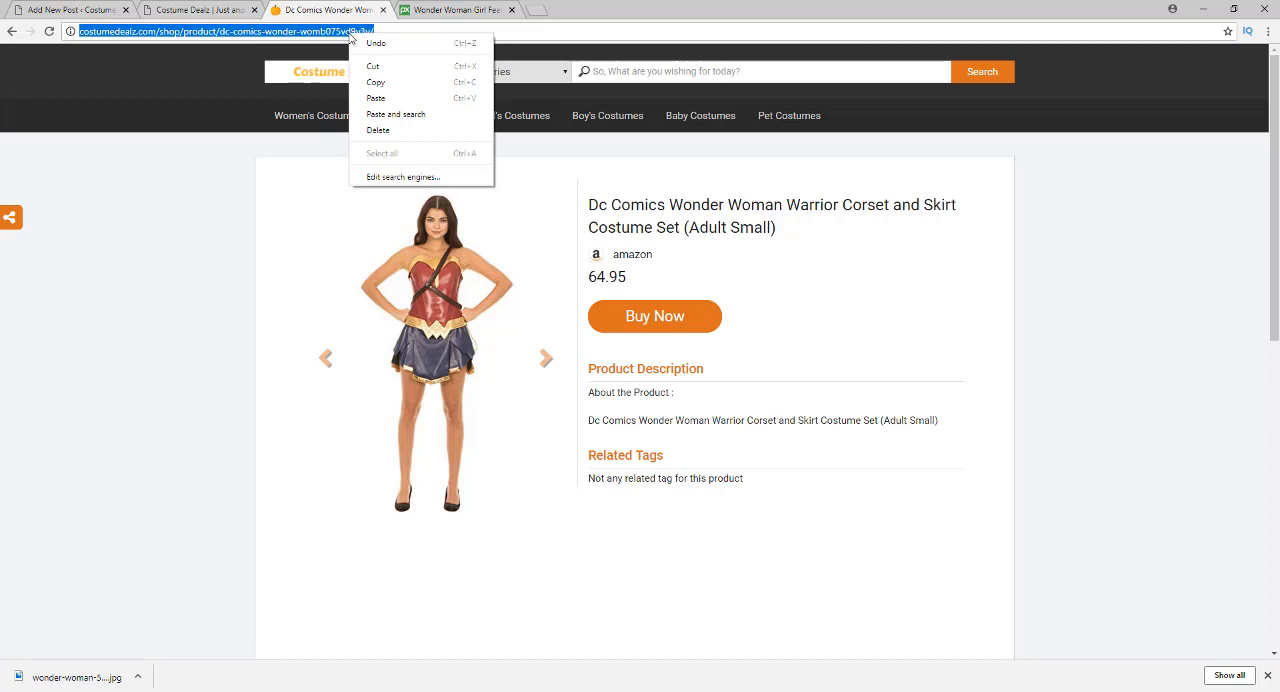
click(373, 83)
Return to the post's Add Media window and link the photo to a Custom URL, using the copied product address
click(183, 12)
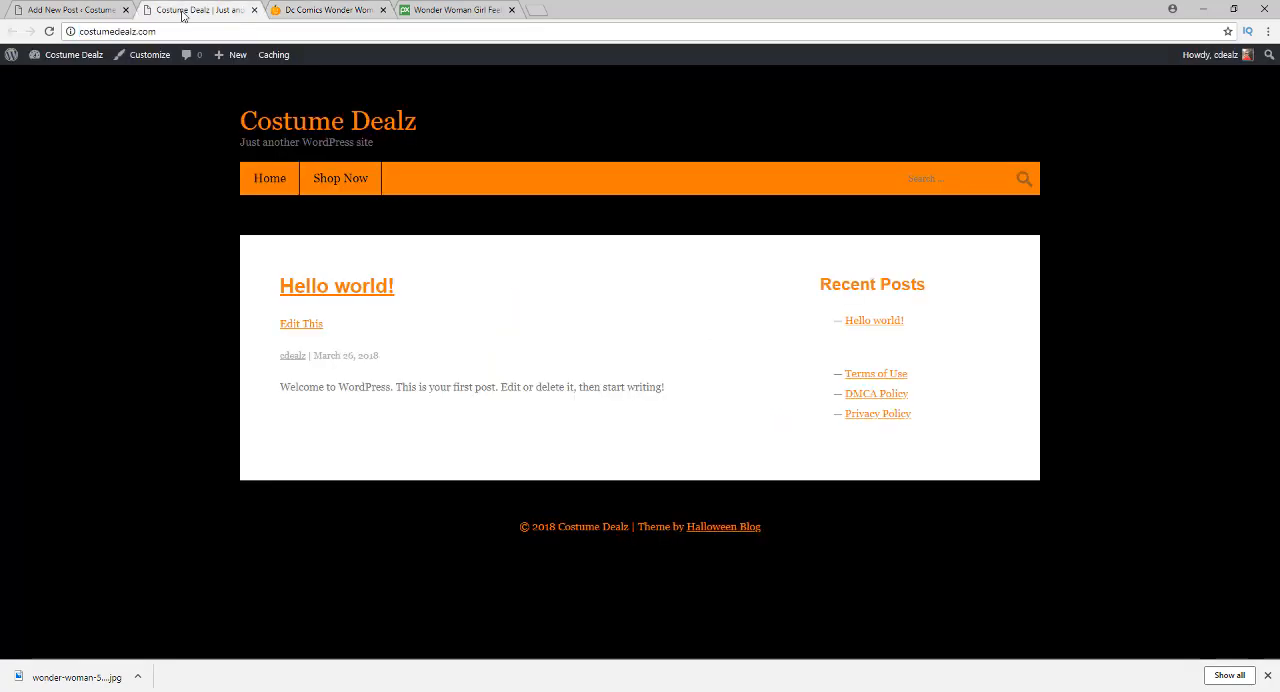
click(72, 10)
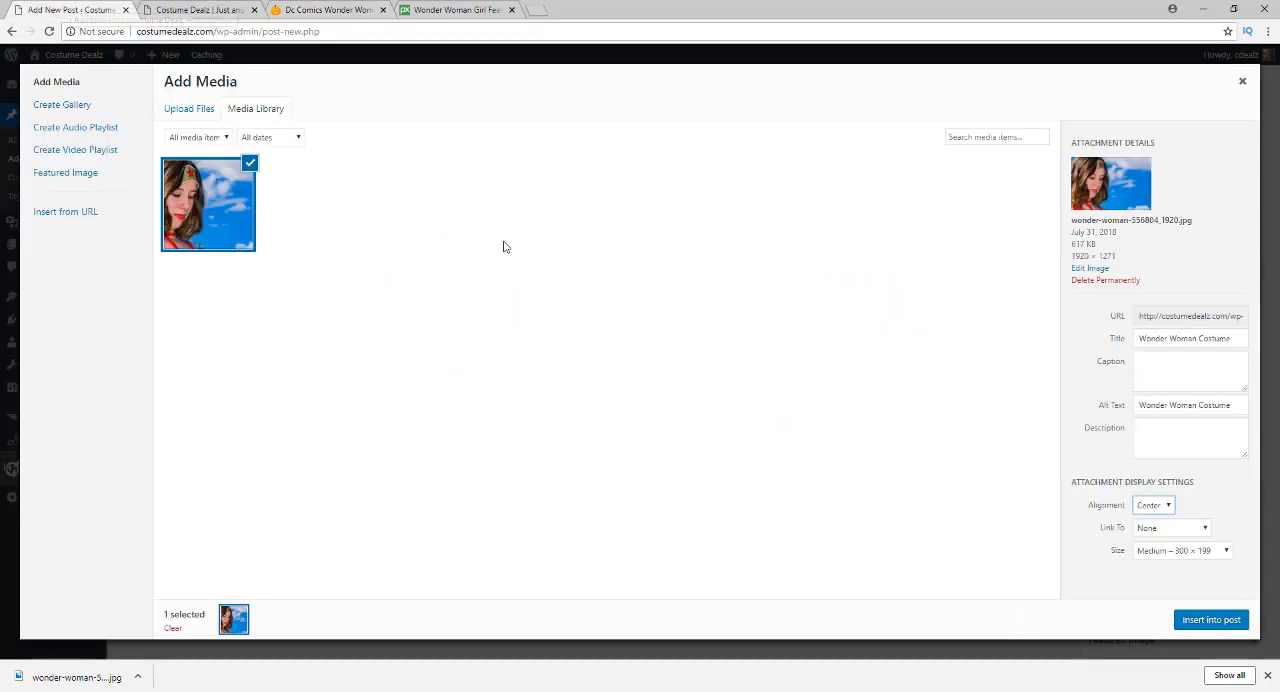
click(1160, 530)
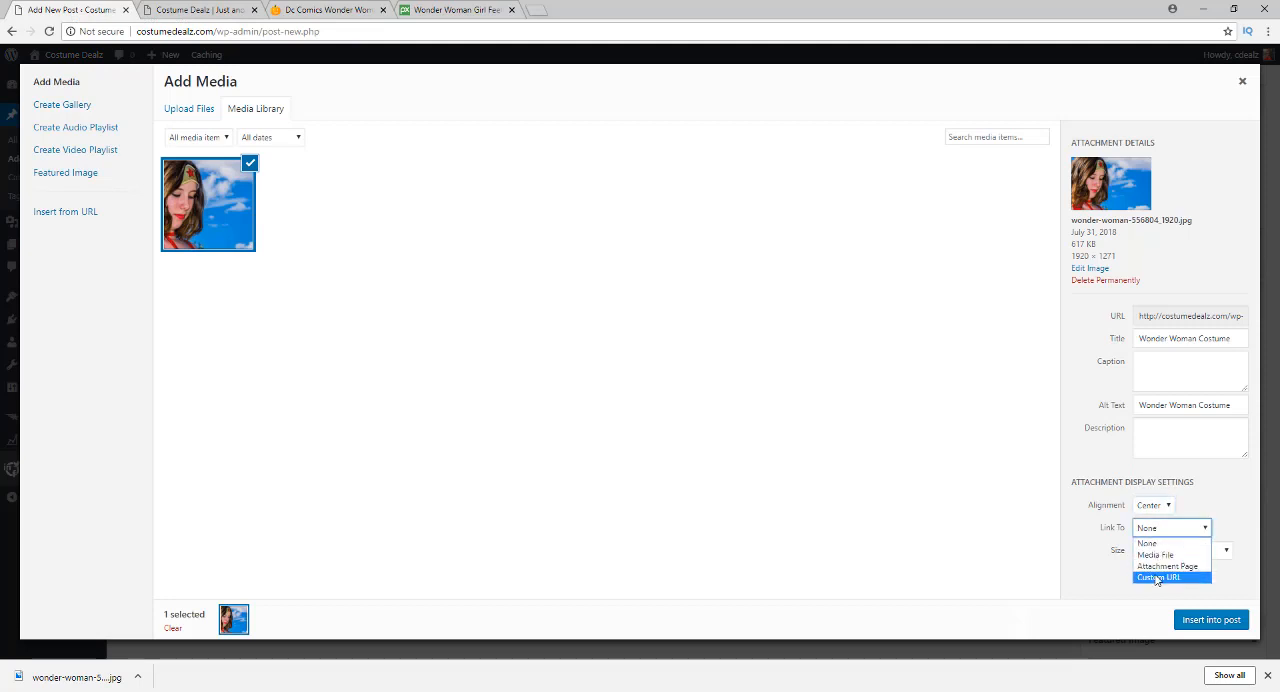
click(1157, 577)
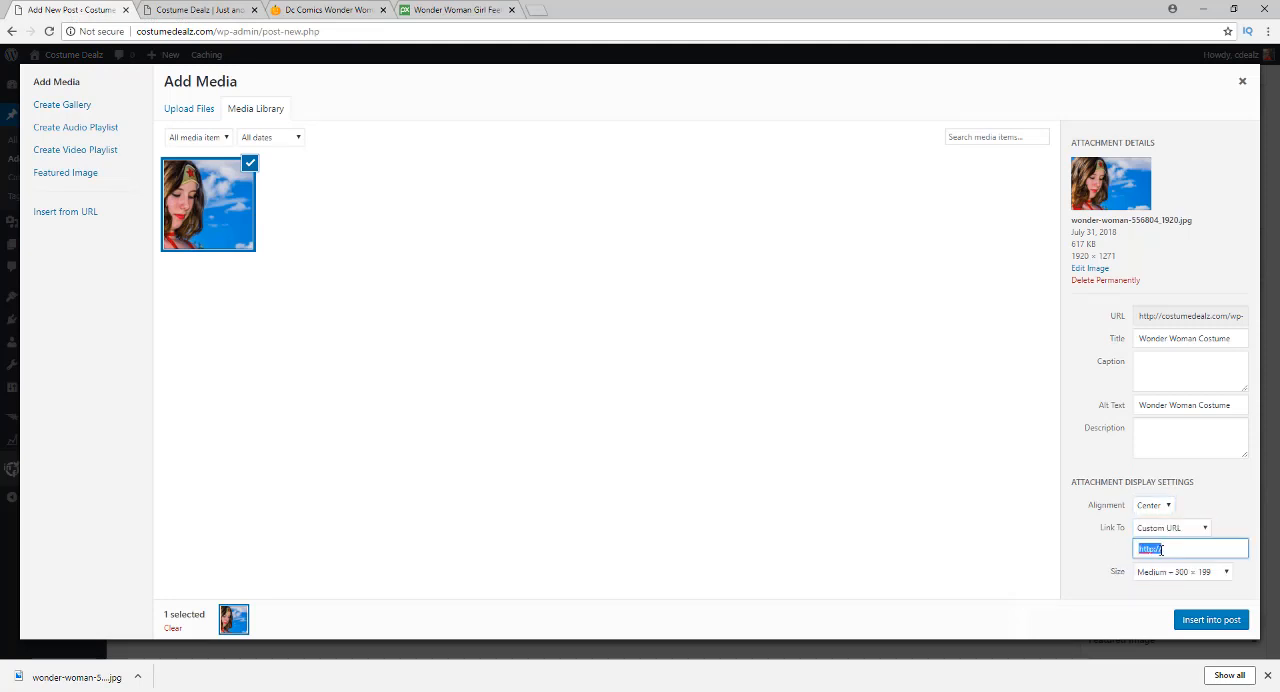
key(ctrl+v)
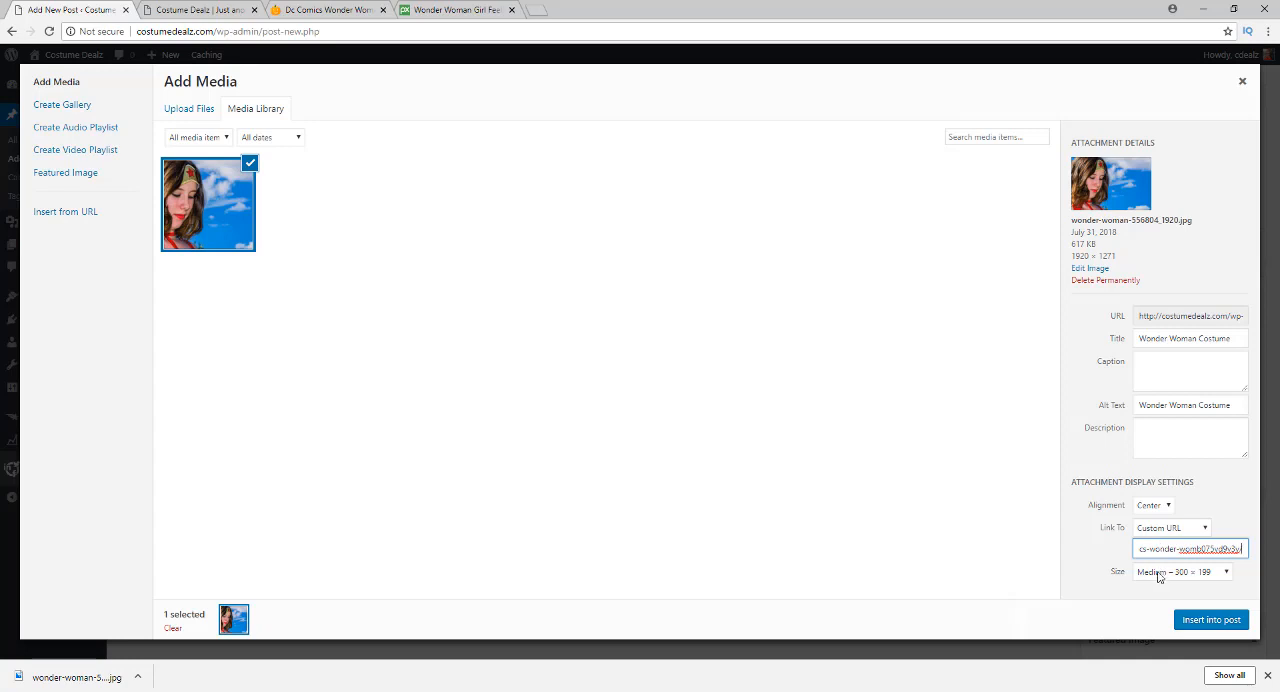
Set the photo's size to Large – 1024 × 678 and insert it into the post
click(1159, 576)
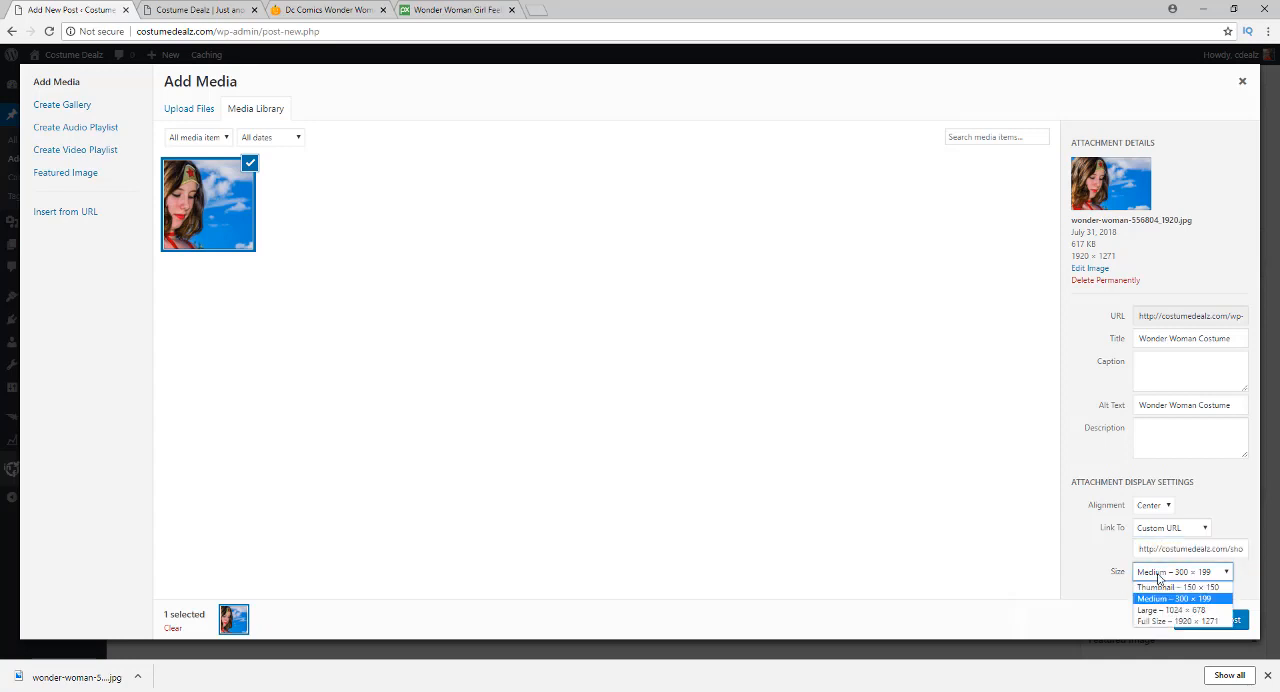
click(1152, 609)
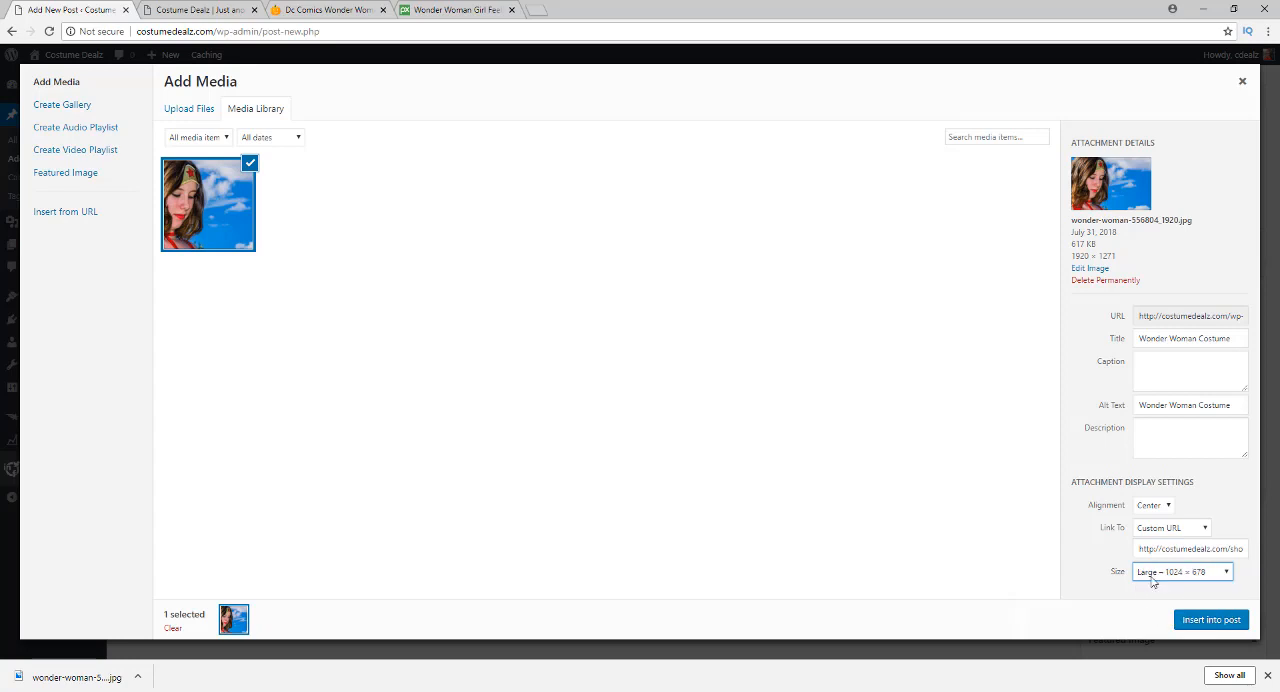
click(1154, 574)
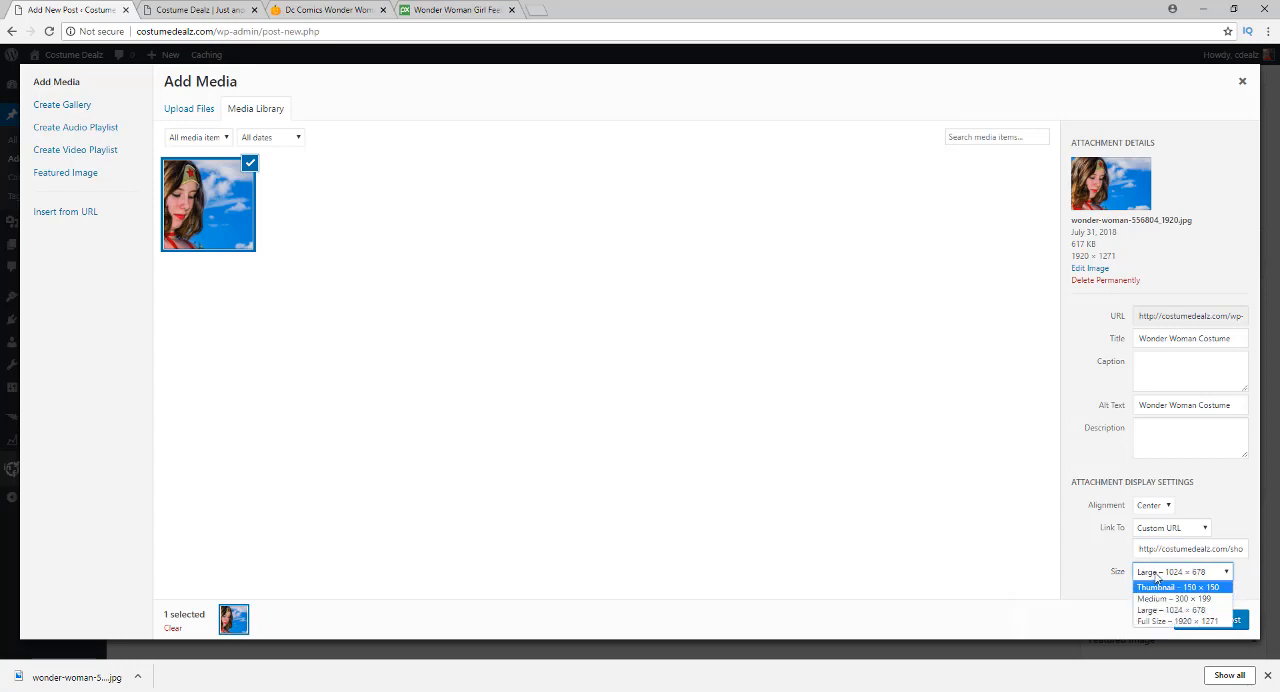
click(1154, 609)
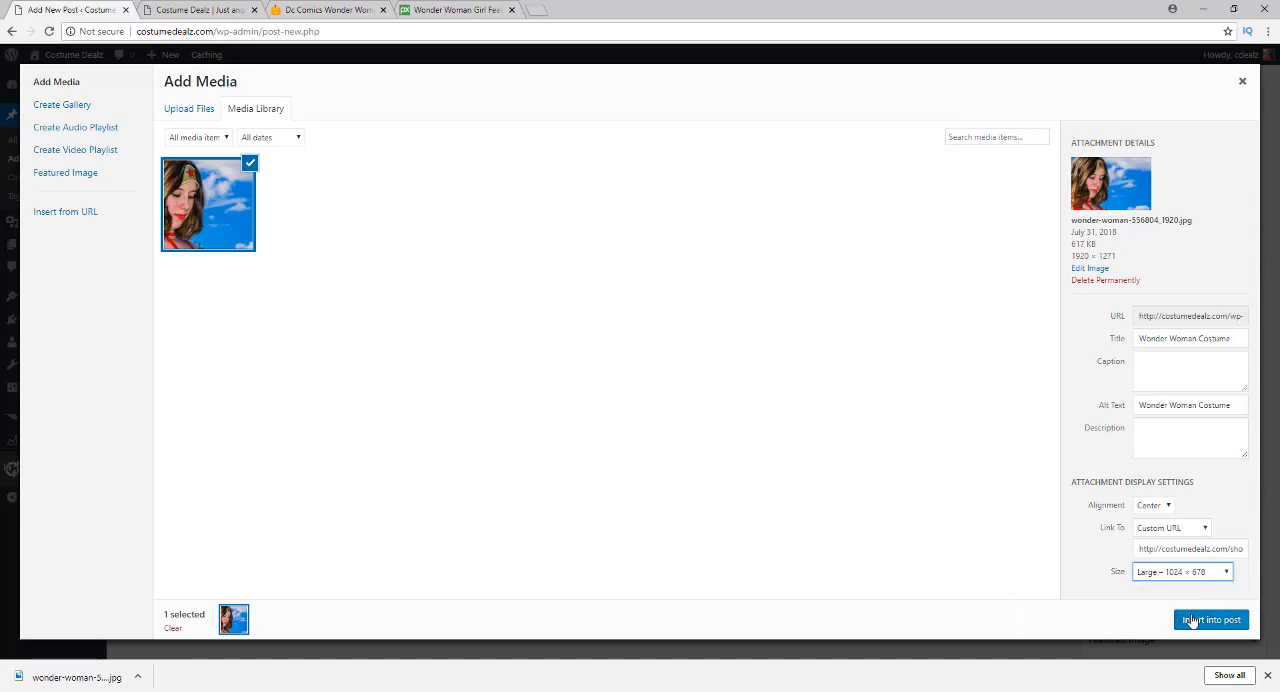
click(1190, 620)
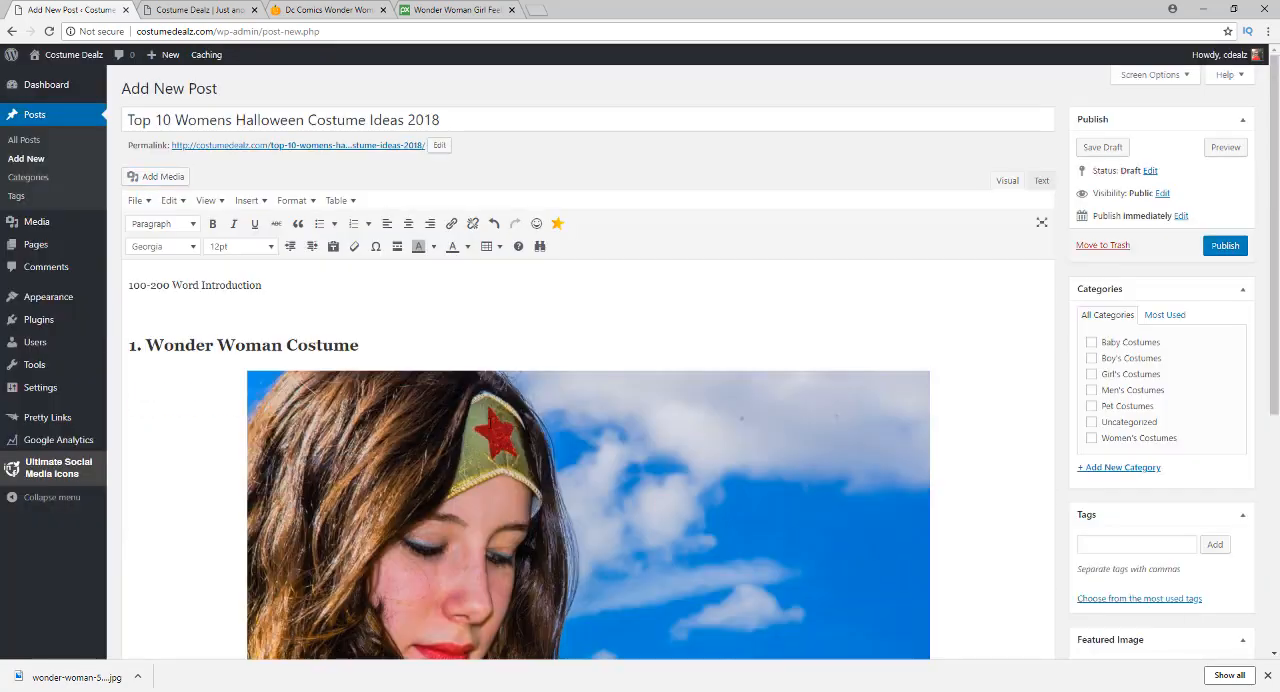
Shrink the inserted Wonder Woman photo proportionally to about 70 percent of its displayed width
scroll(452, 334, down, 1)
scroll(452, 333, down, 2)
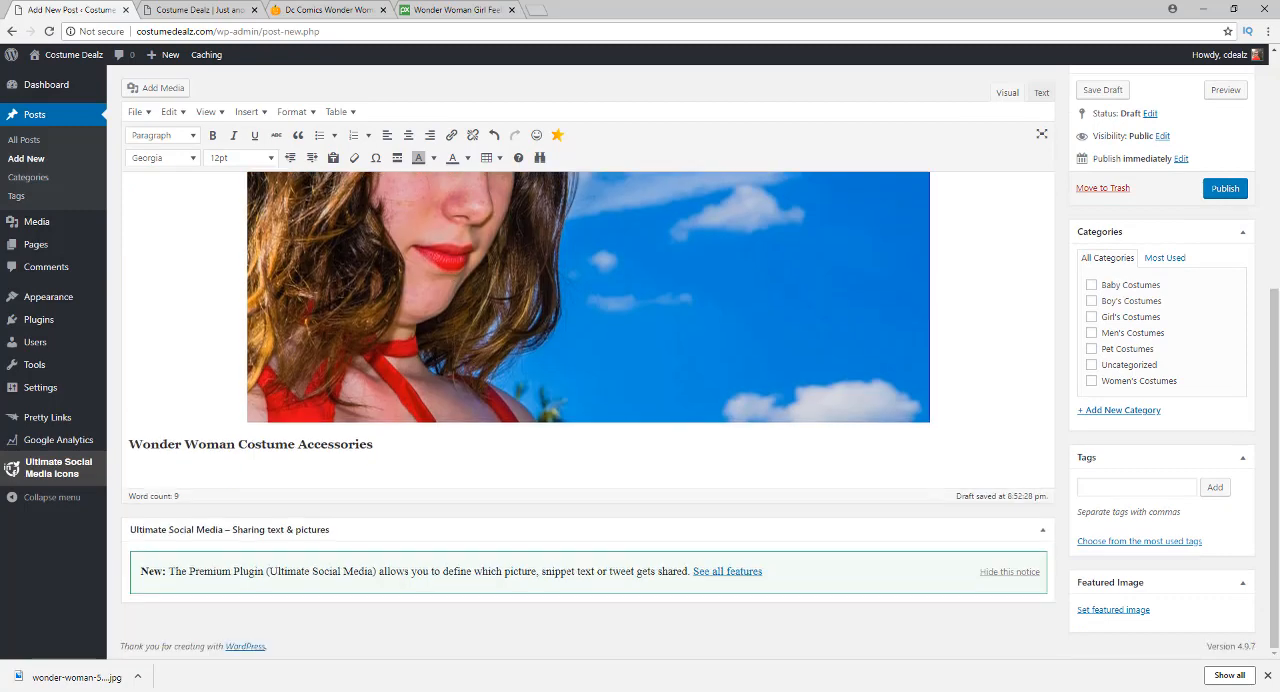
scroll(452, 333, up, 3)
scroll(452, 333, up, 2)
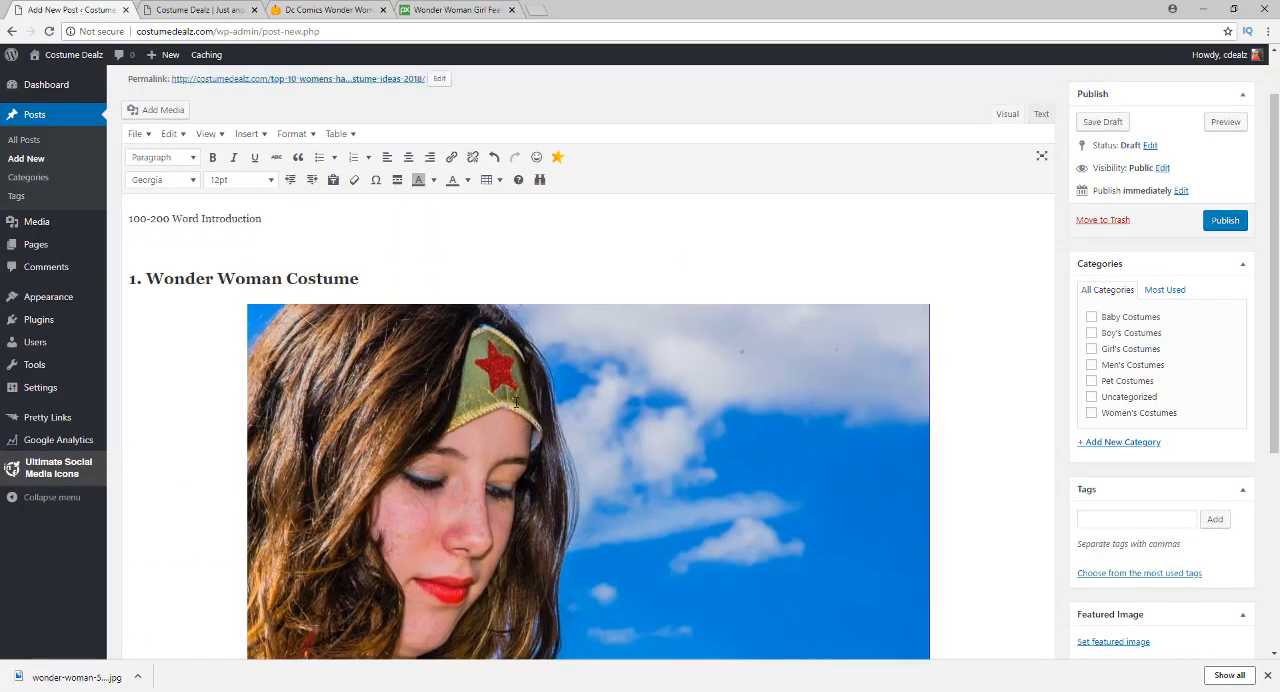
scroll(572, 391, down, 2)
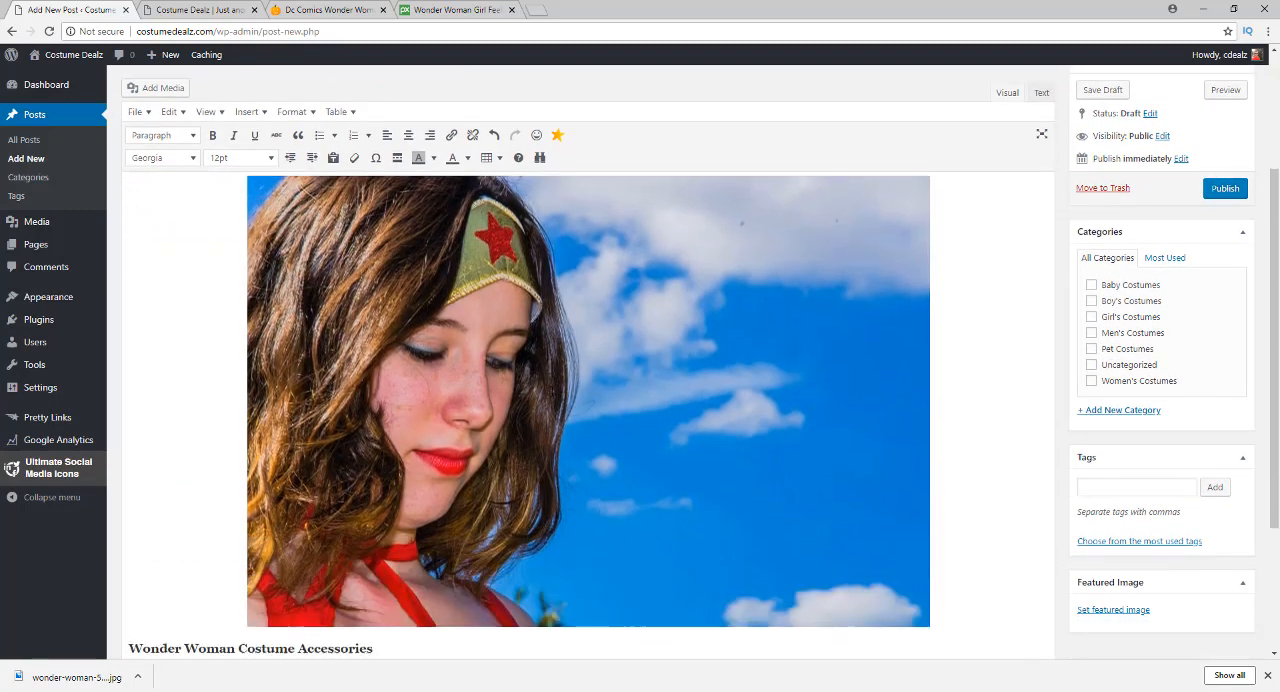
click(572, 391)
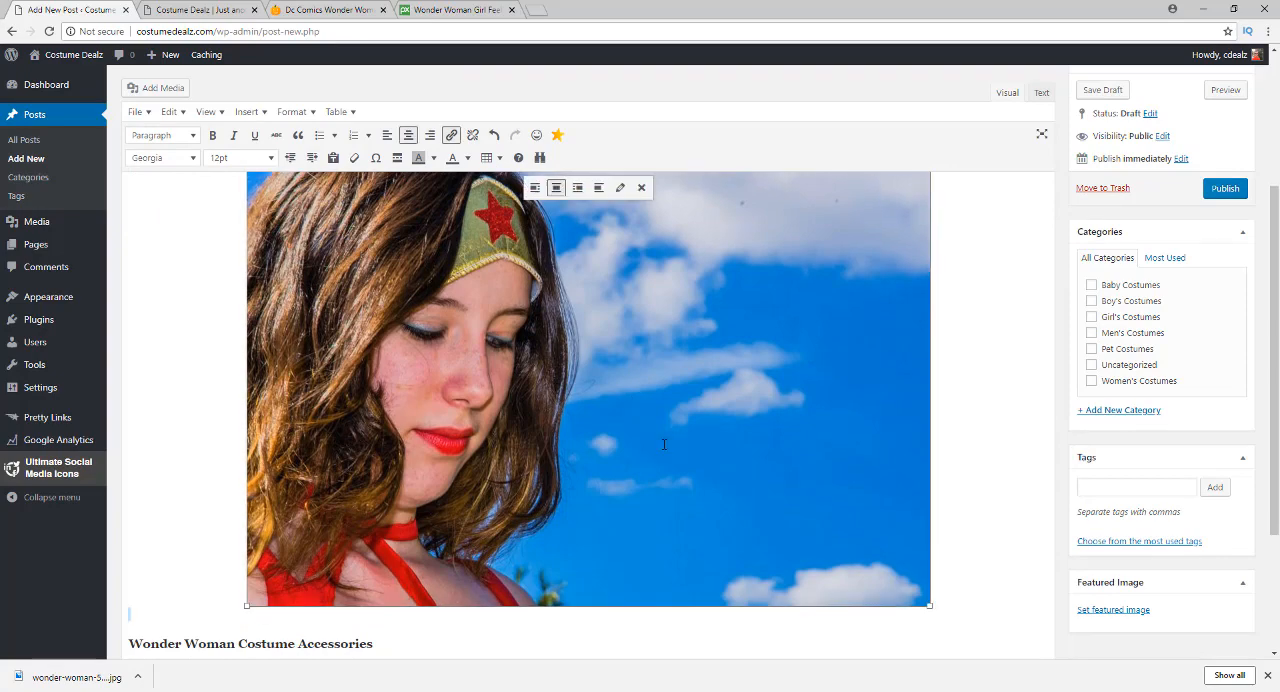
drag(929, 605, 723, 474)
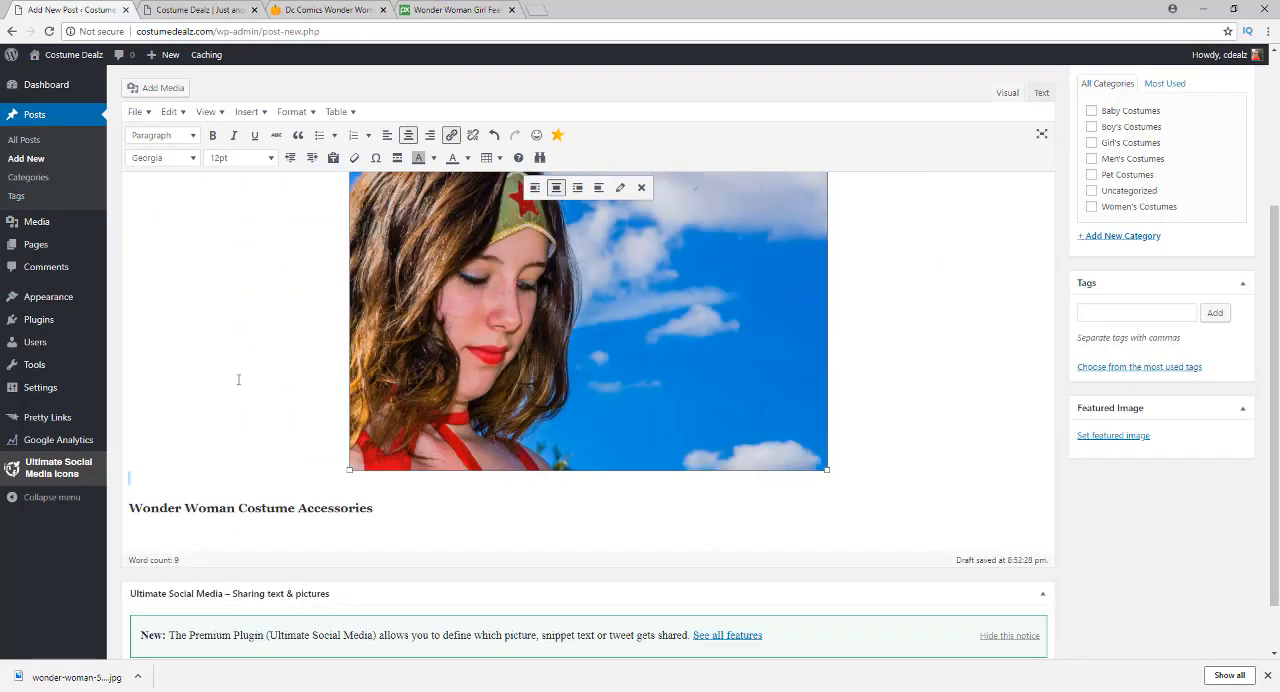
scroll(231, 366, up, 2)
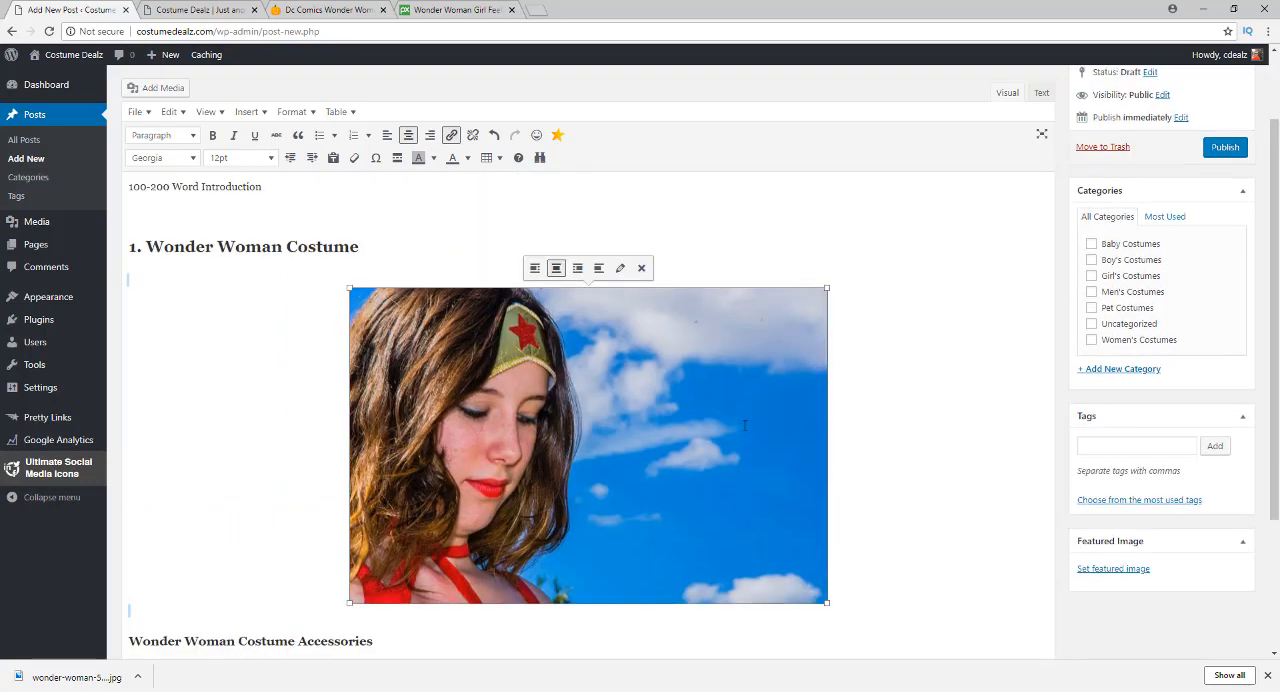
click(872, 436)
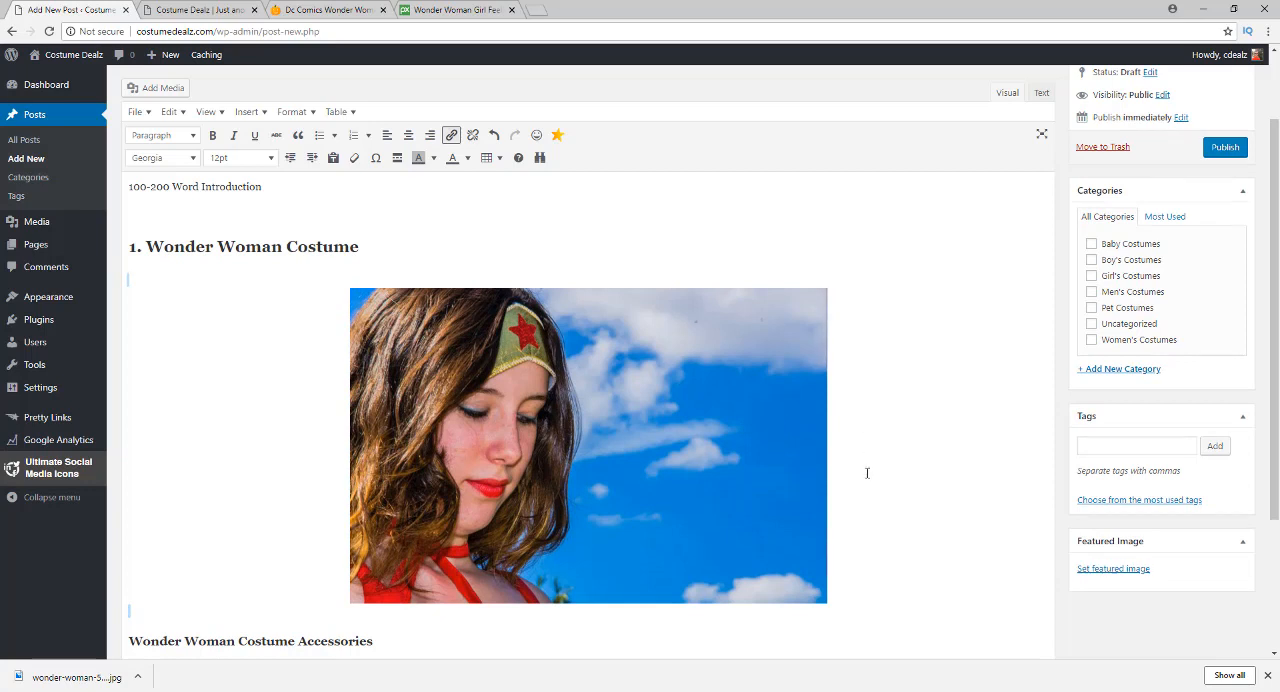
Write "Want to be a super hero for Halloween?" between the photo and the Wonder Woman Costume Accessories heading
scroll(859, 455, down, 1)
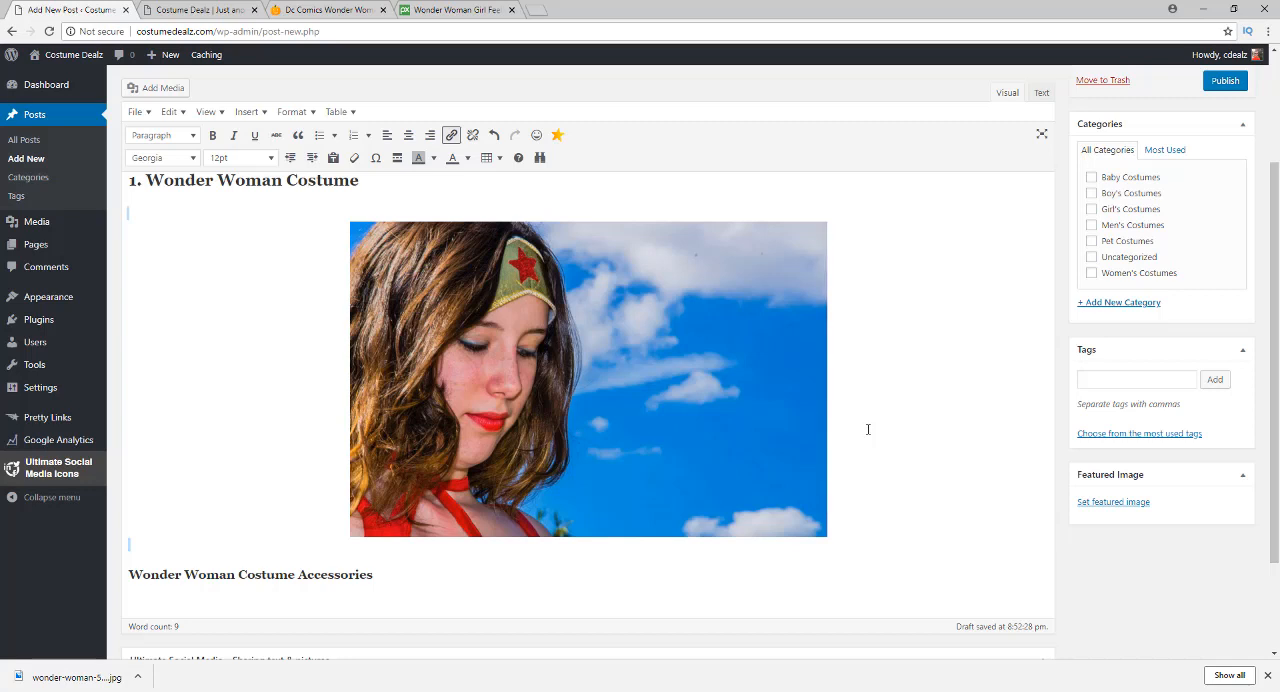
scroll(868, 429, down, 1)
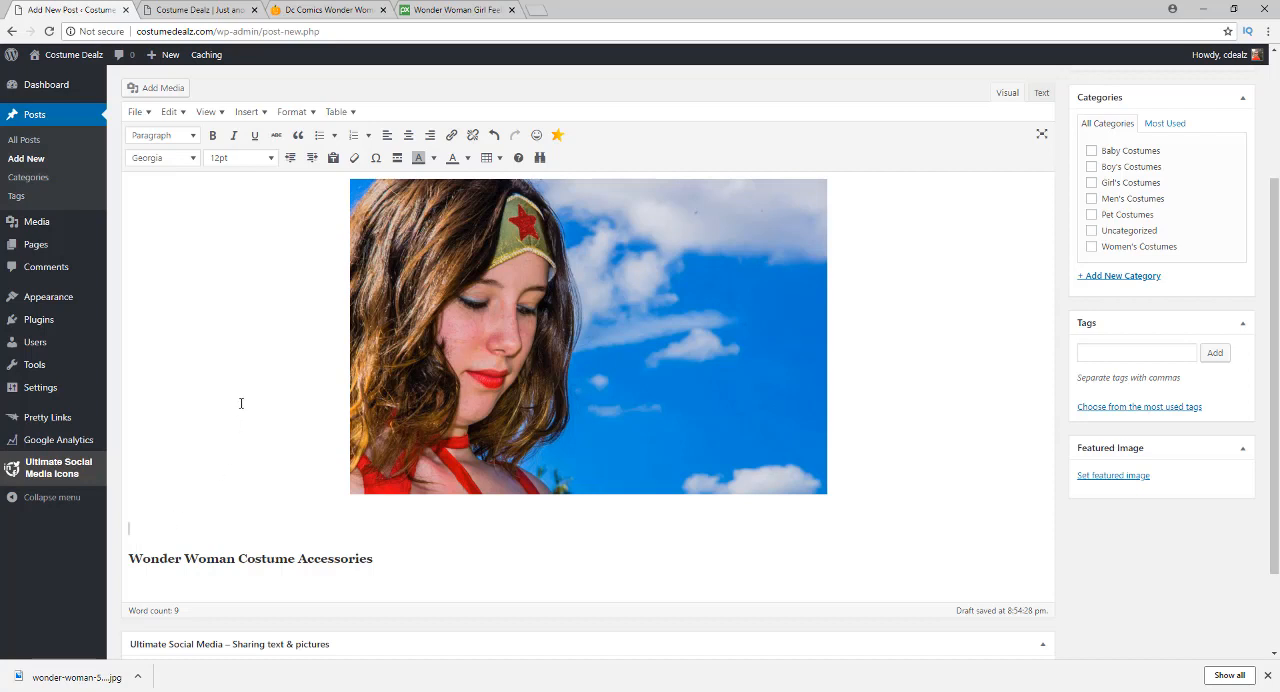
text(Want to)
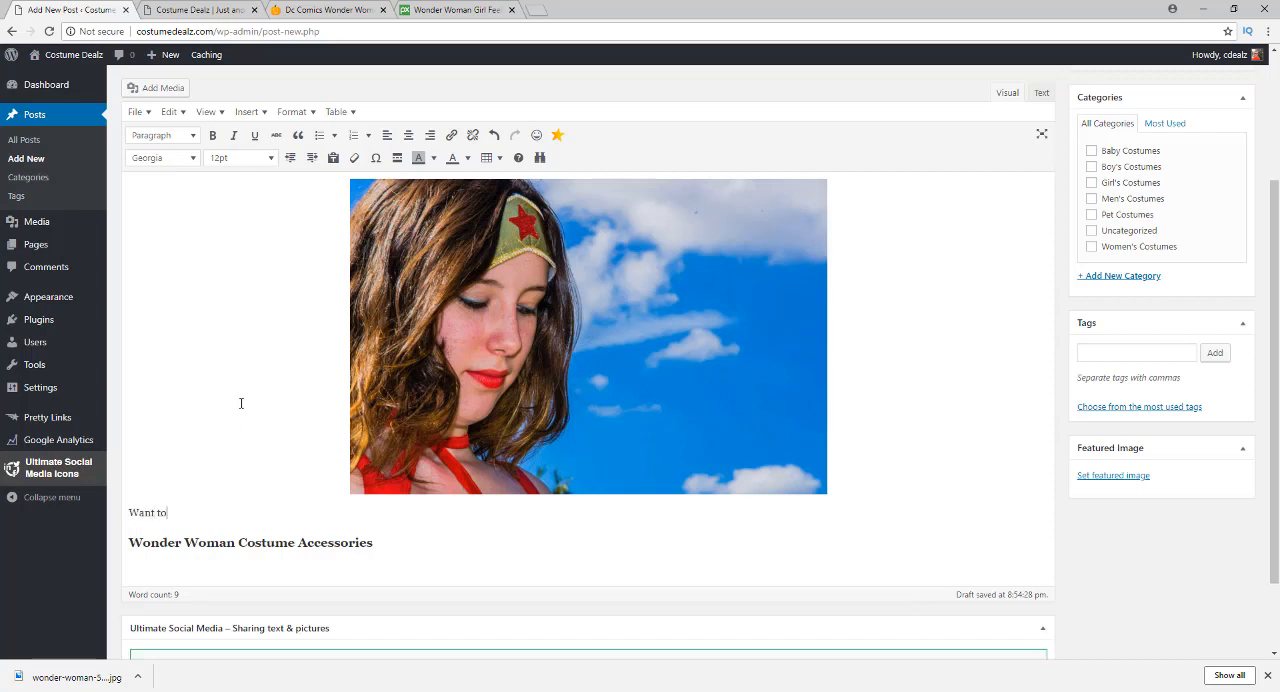
text( be a super hero for Halloween?)
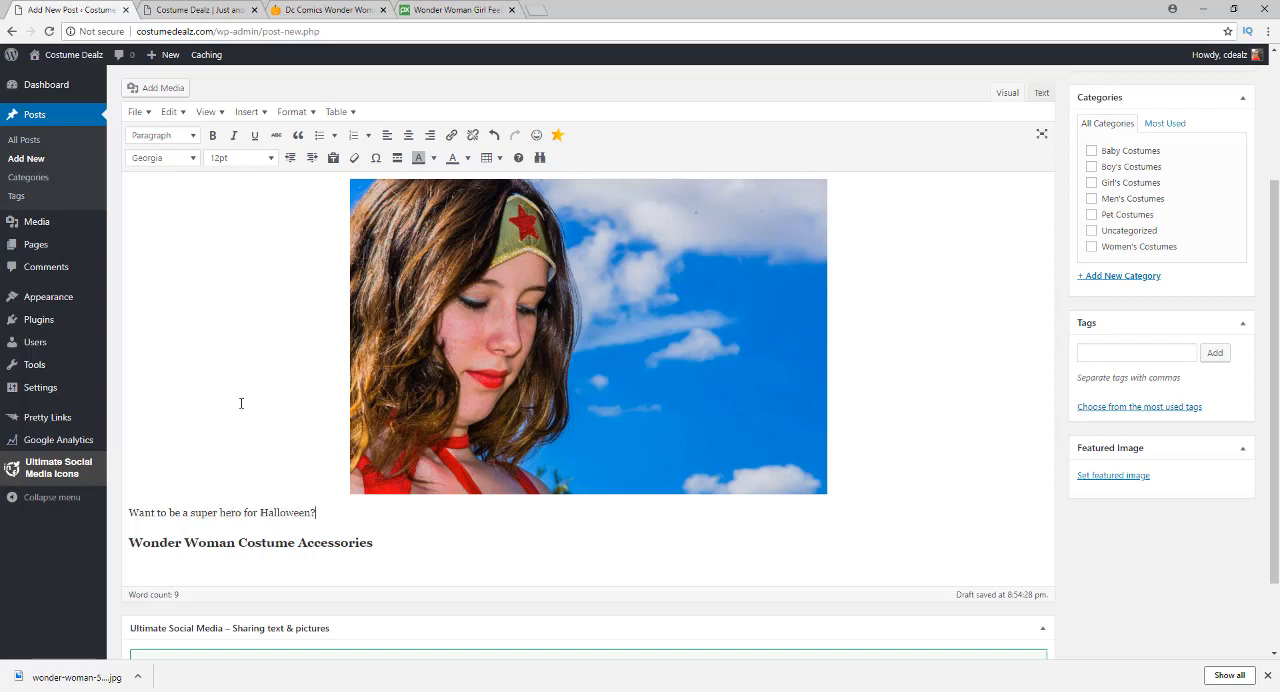
Add a new paragraph reading "Super heroes aren't just for boys you know!" below the Halloween question
key(Return)
key(Return)
text(Sup)
key(BackSpace)
key(BackSpace)
key(BackSpace)
key(BackSpace)
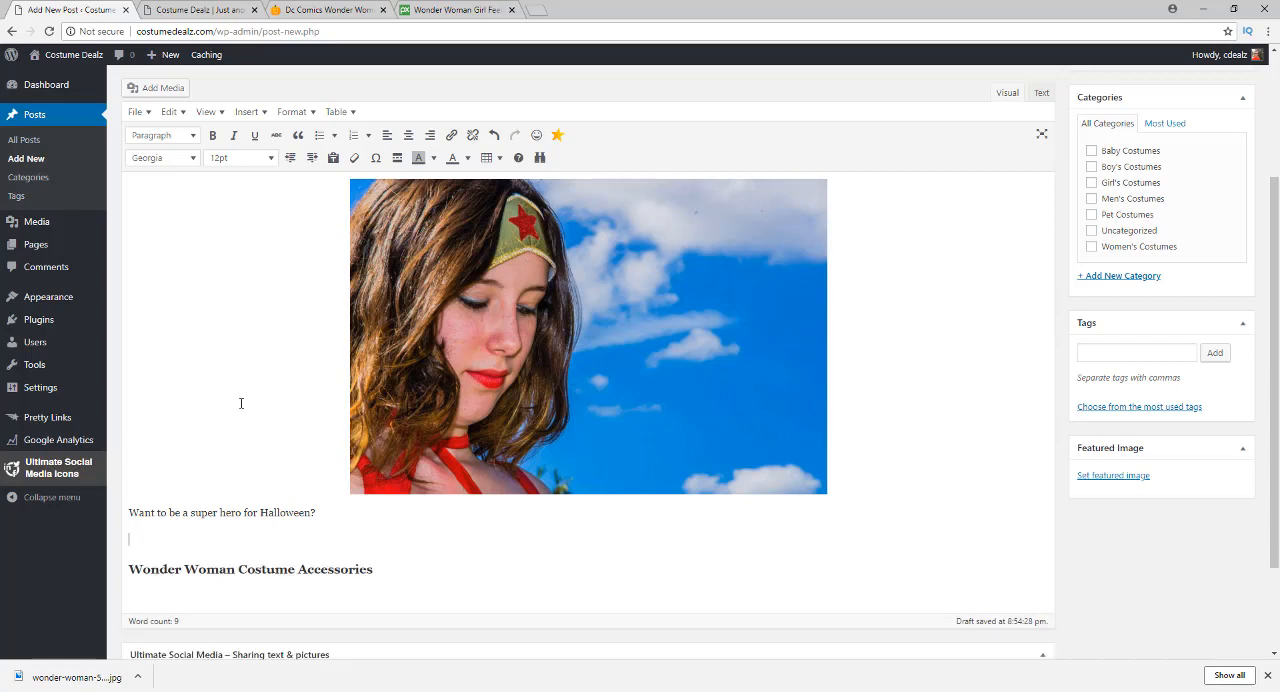
text(Super heroes aren't just for boy)
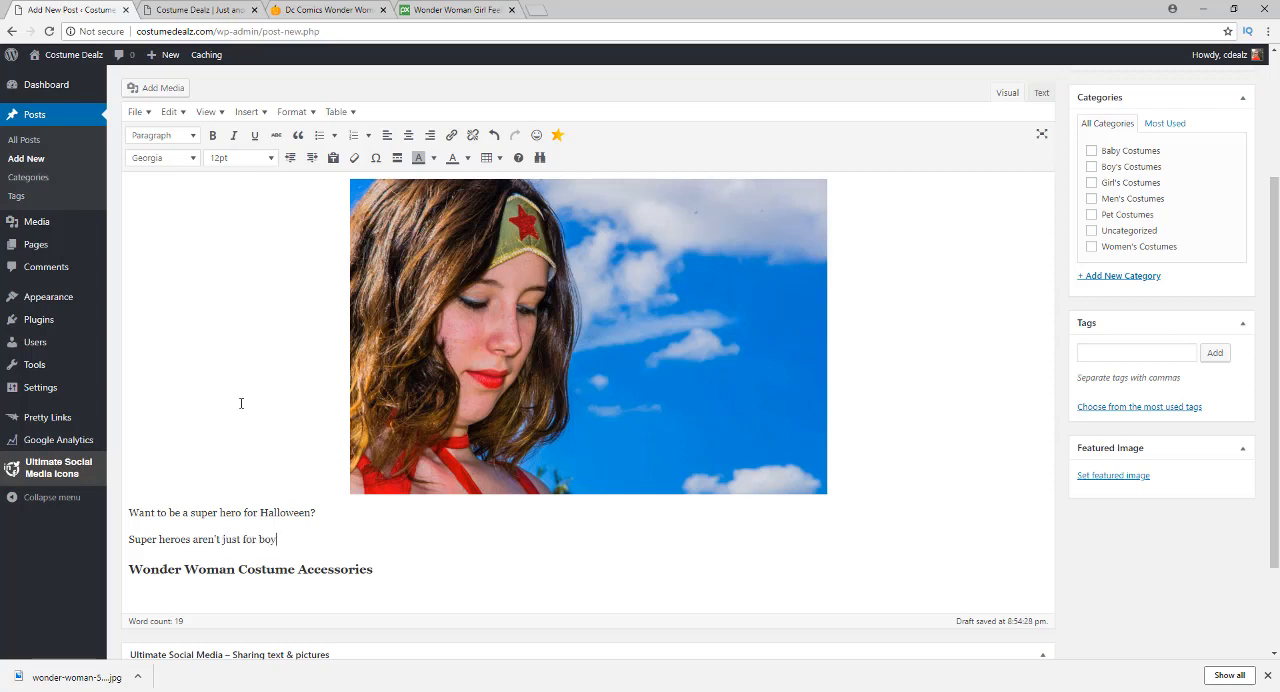
text(s you know!)
key(Return)
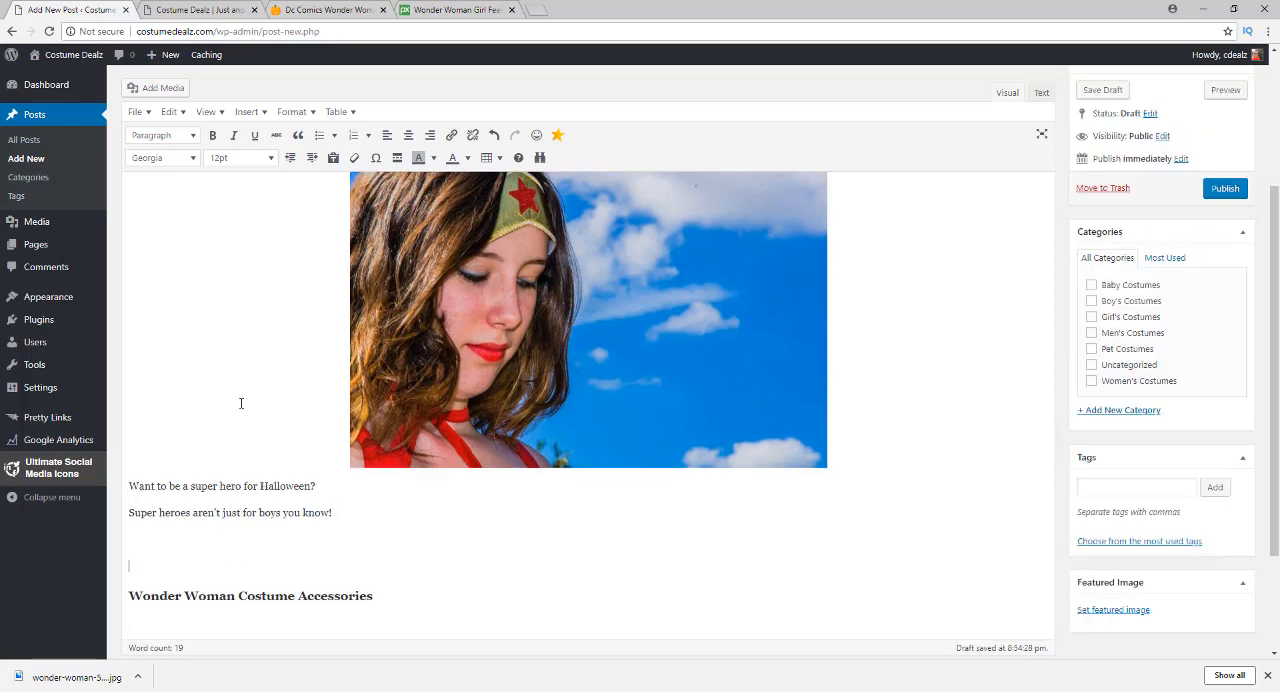
Begin a third paragraph under the photo with "This Wonder Woman costume is awesome"
text(This W)
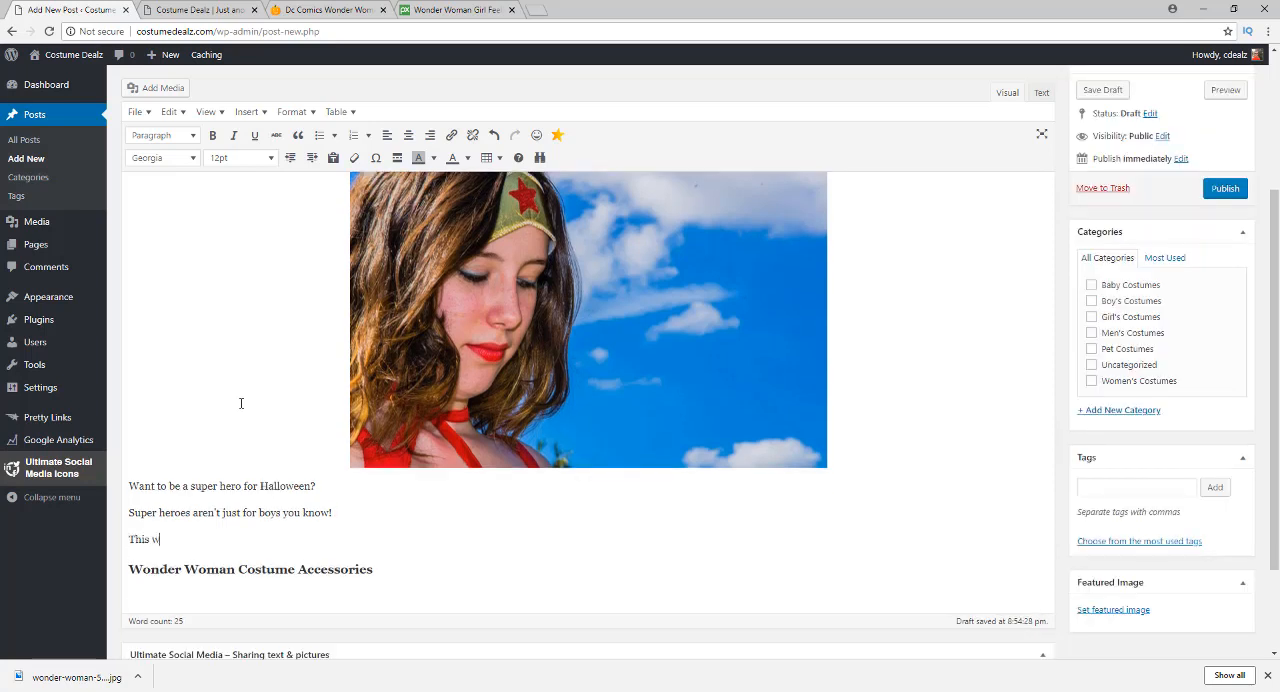
text(onder Woman costume)
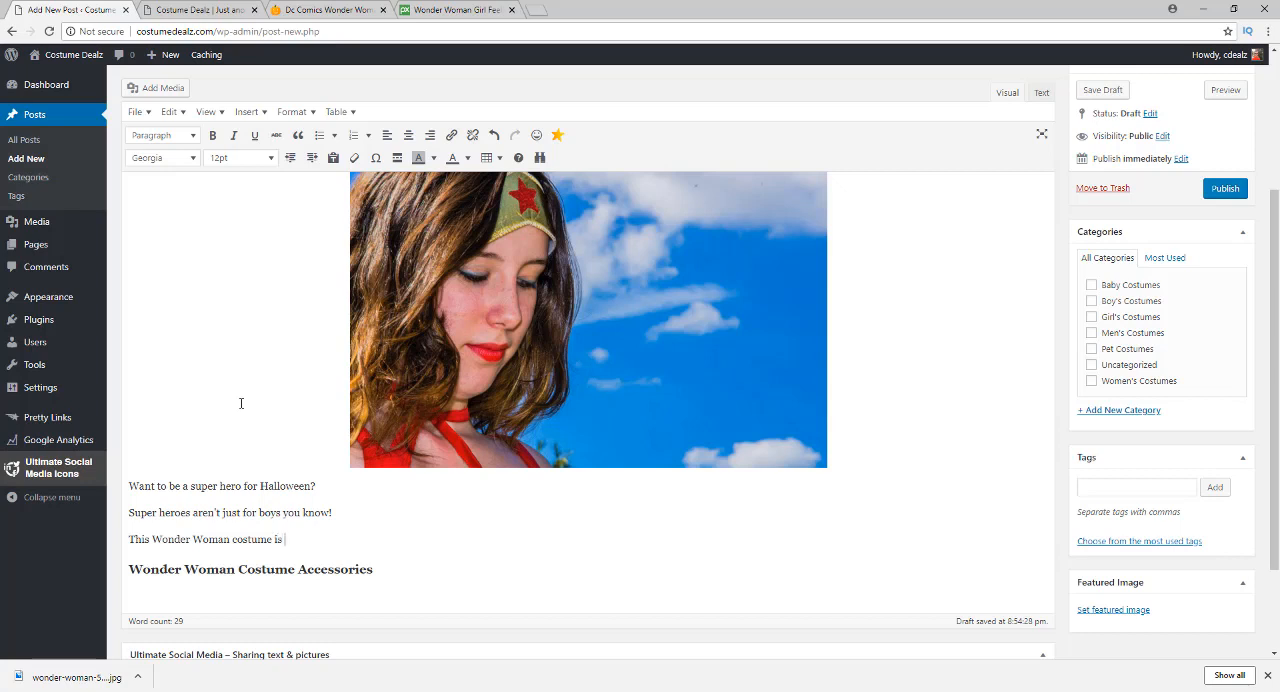
text(is awesome!)
Open the copied Wonder Woman product address in a new browser tab
click(537, 10)
text(costumedealz.com/shop/product/dc-comics-wonder-womb075vd9v3y/)
key(Return)
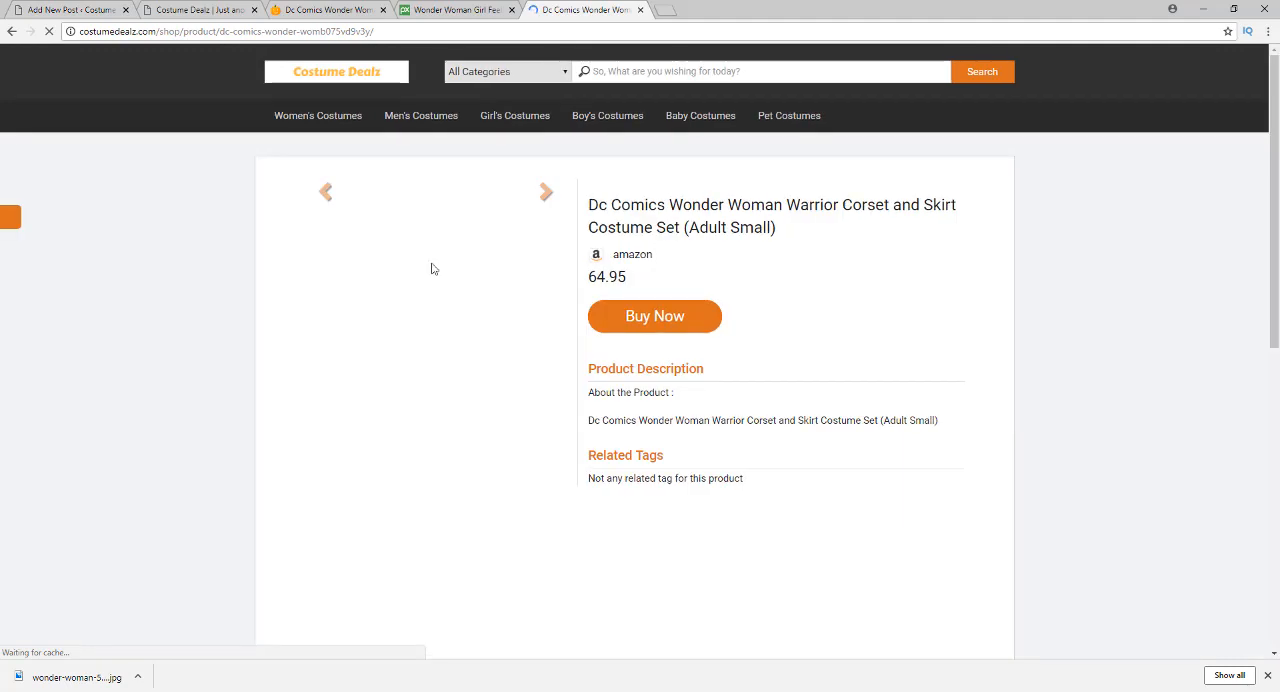
Open the Wonder Woman costume's Amazon listing from its product page and examine the details, customer questions and reviews
click(622, 318)
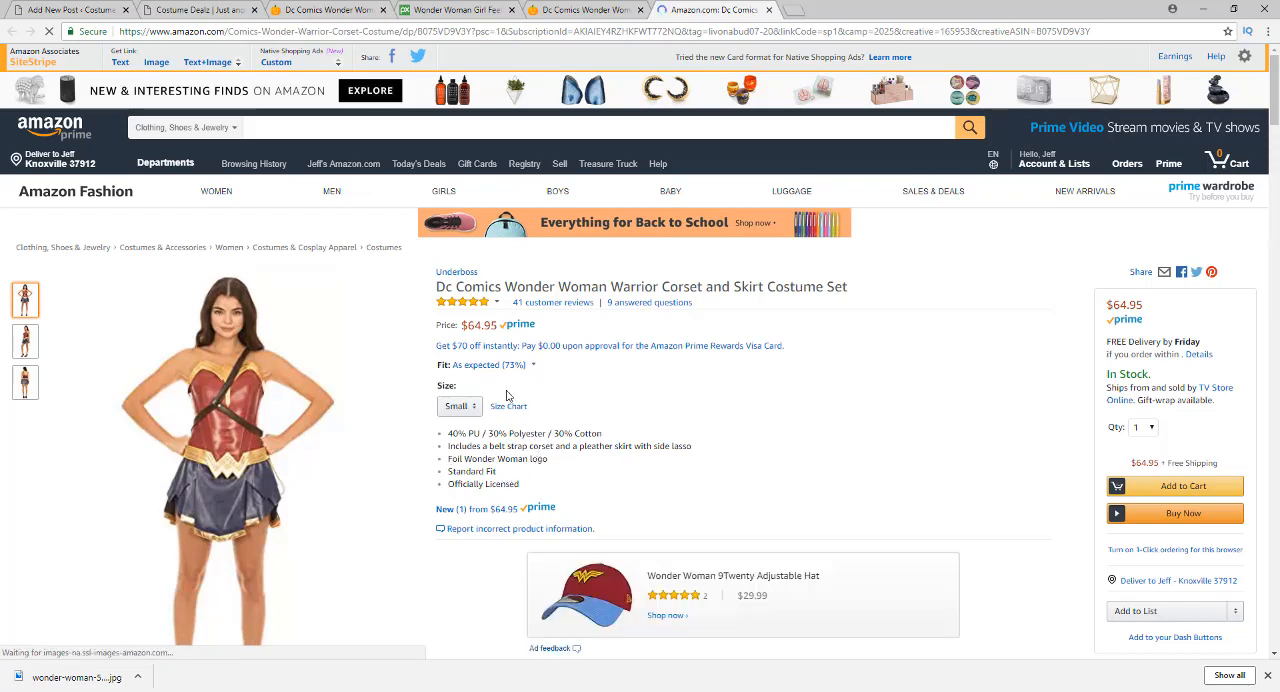
scroll(450, 515, down, 5)
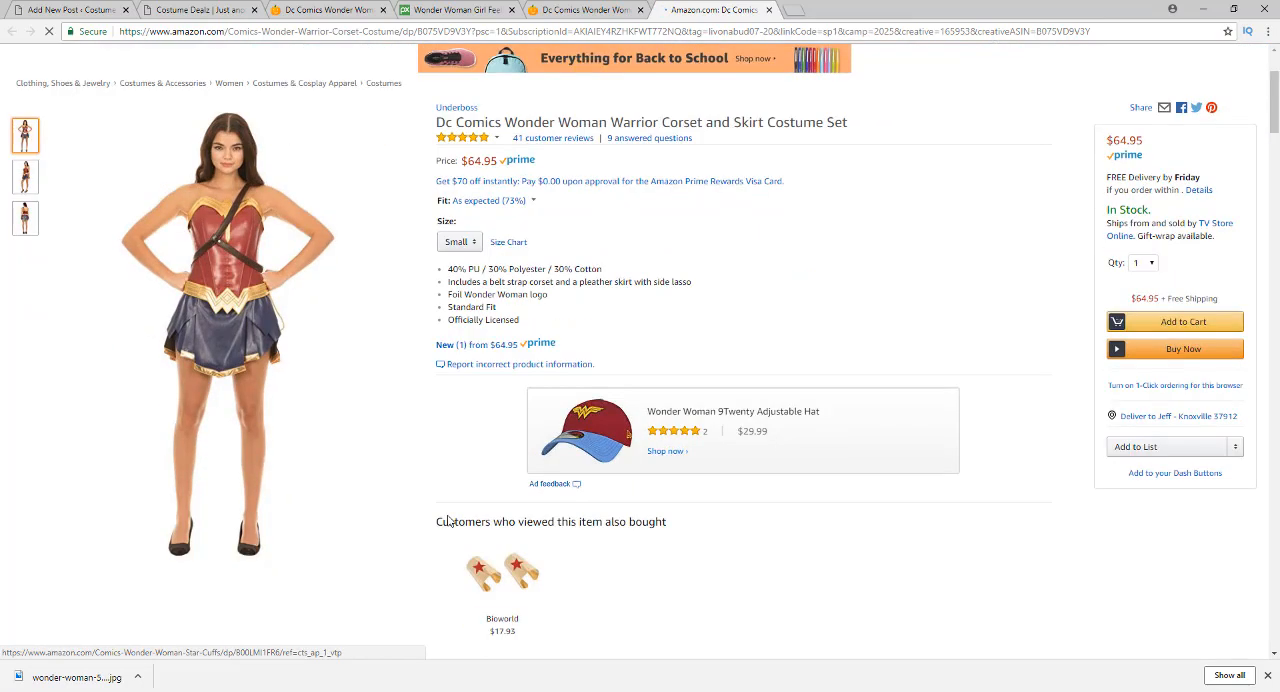
scroll(441, 507, down, 6)
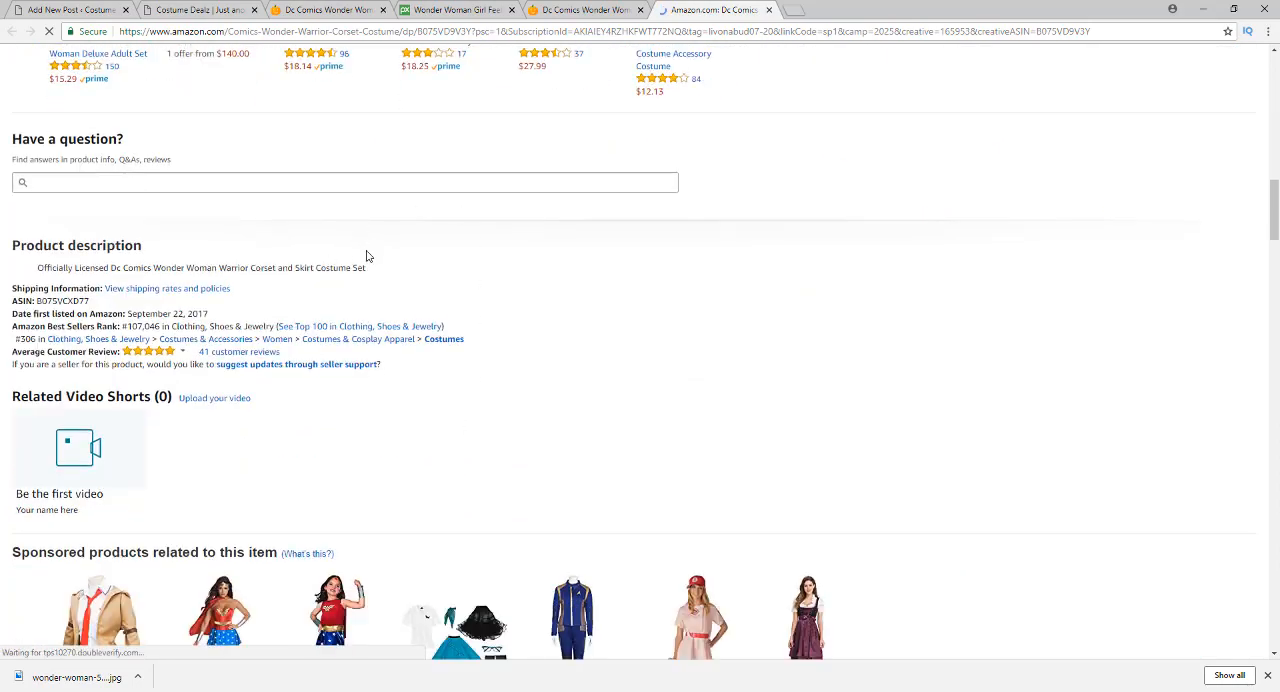
scroll(366, 258, down, 3)
scroll(306, 282, down, 6)
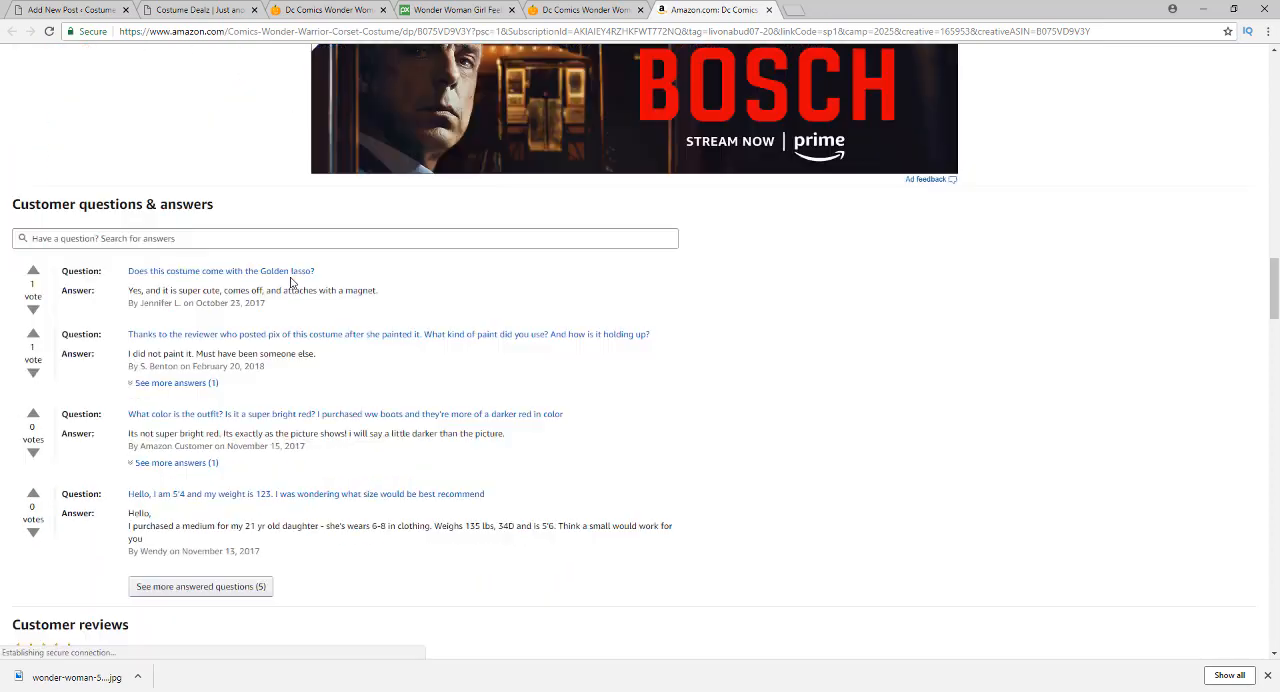
scroll(283, 214, up, 2)
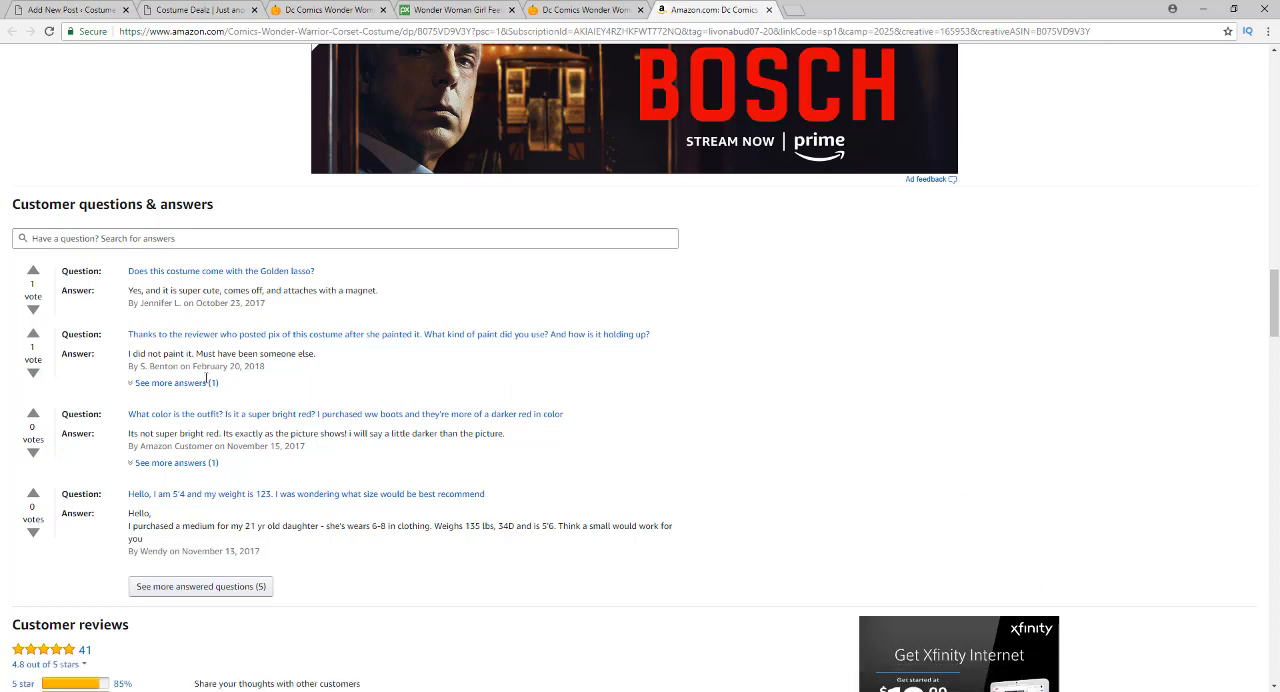
scroll(339, 464, down, 10)
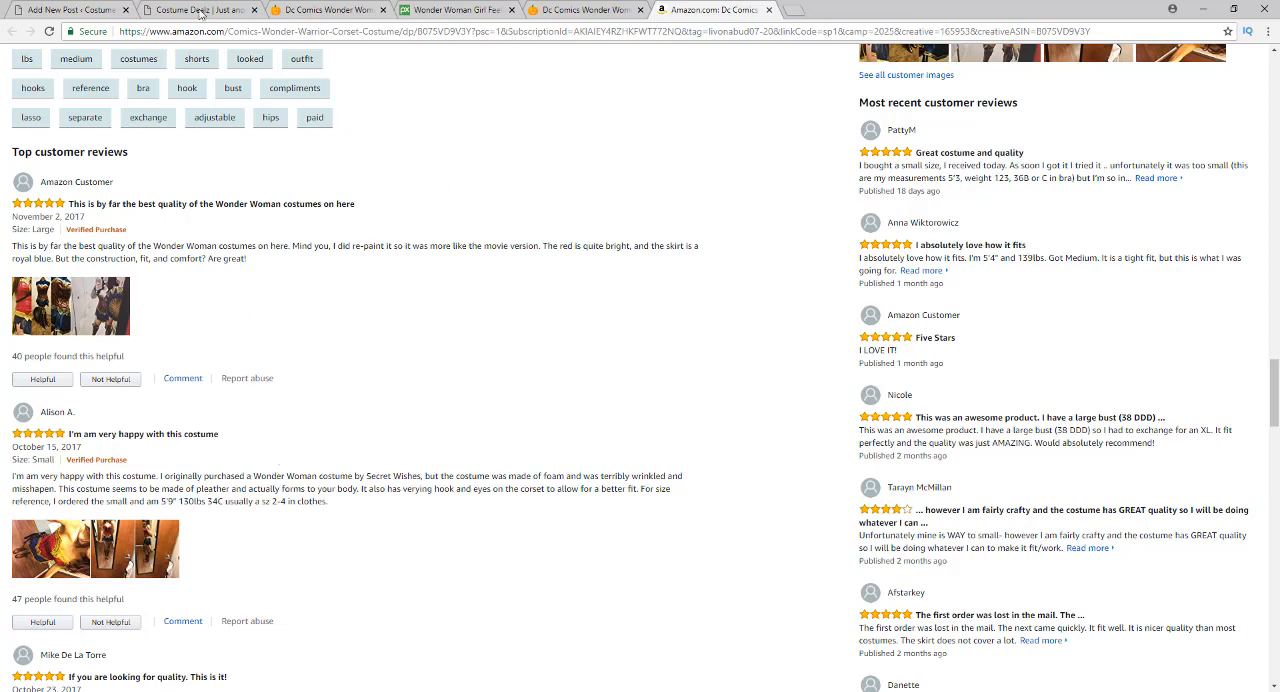
Select "This Wonder Woman costume is awesome" in the post and copy the address of the Costume Dealz Wonder Woman product page
click(35, 10)
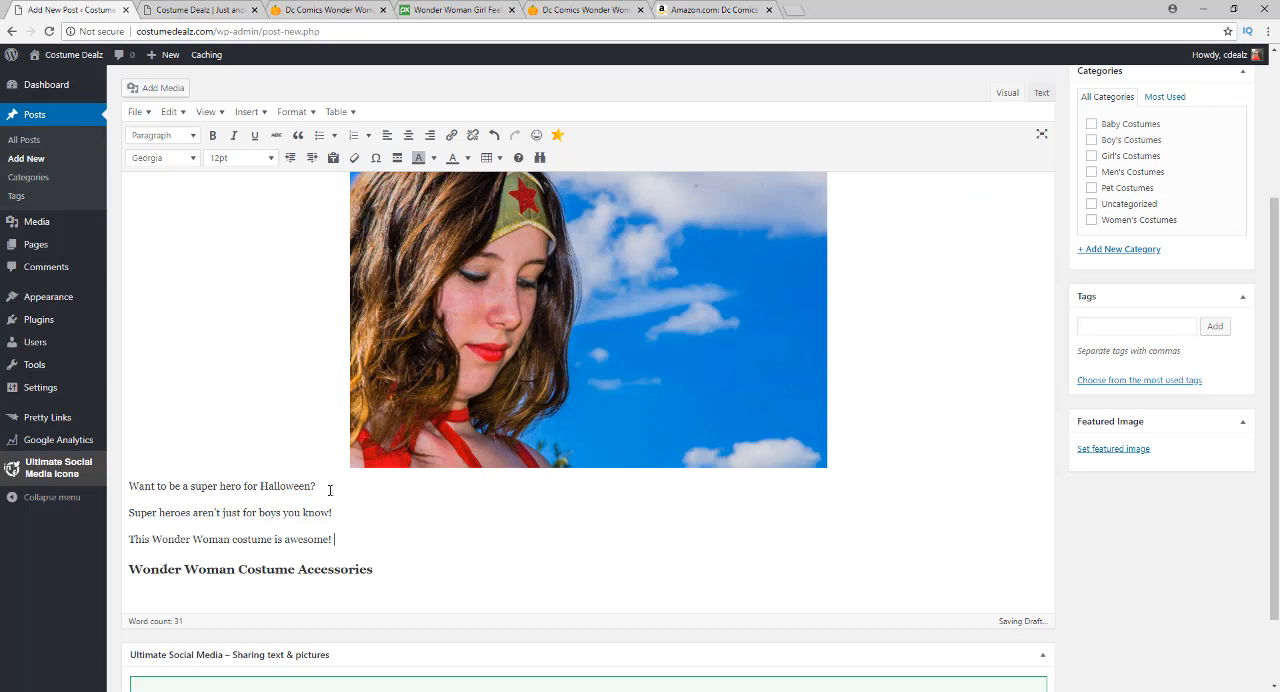
scroll(150, 290, up, 3)
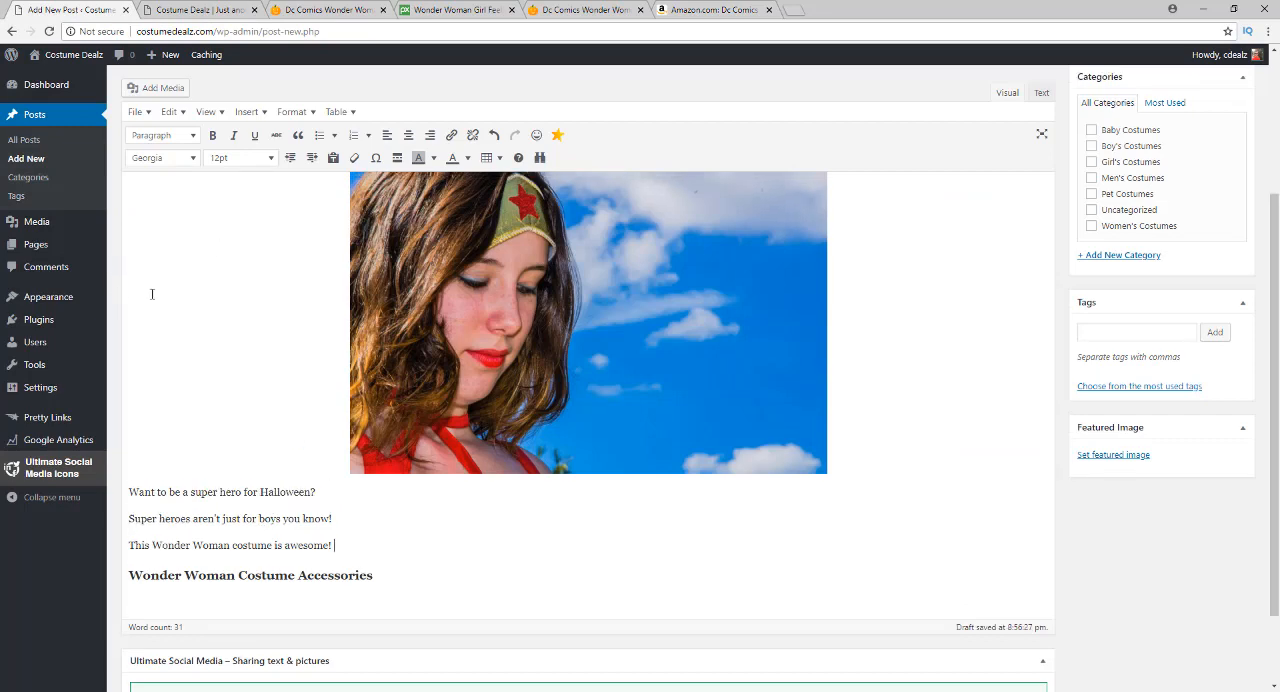
scroll(210, 419, down, 5)
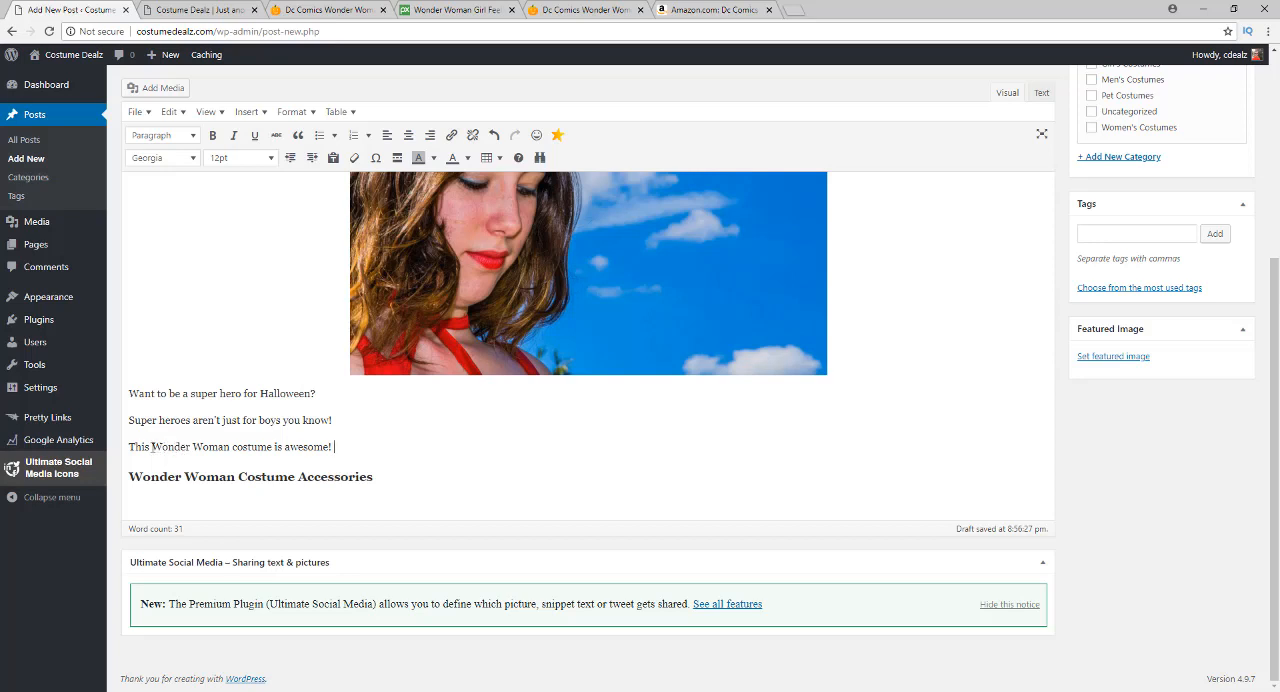
drag(130, 446, 328, 445)
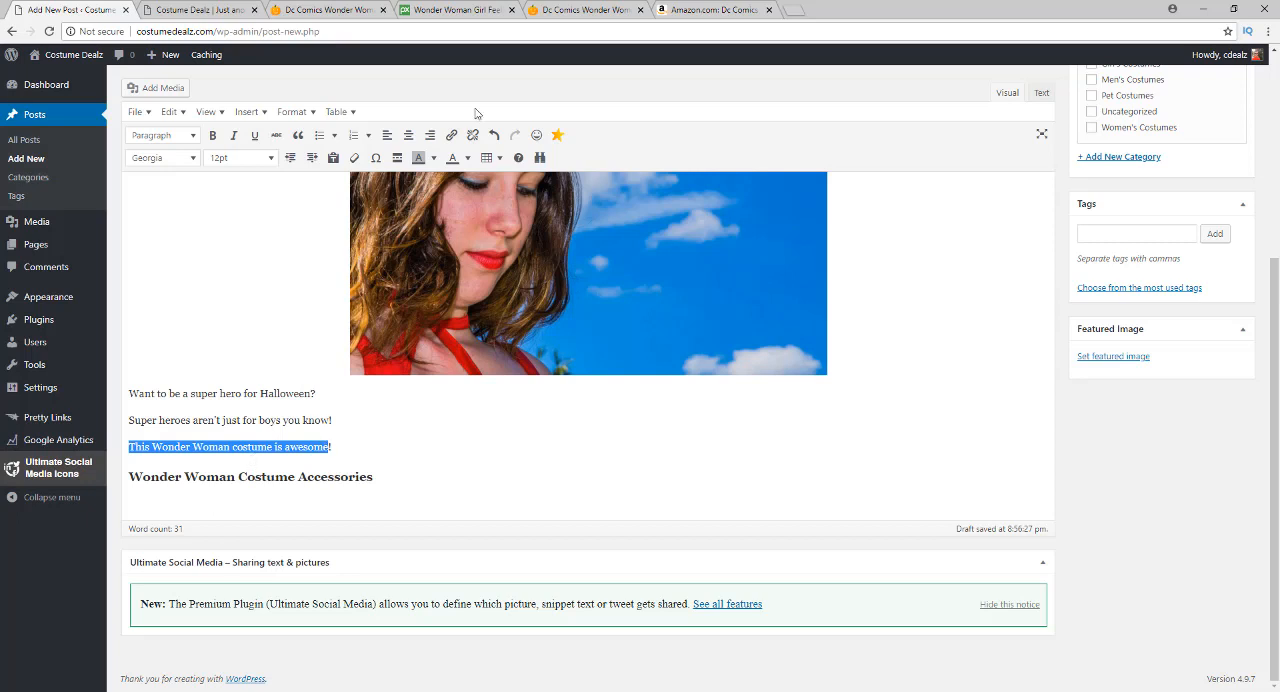
click(585, 9)
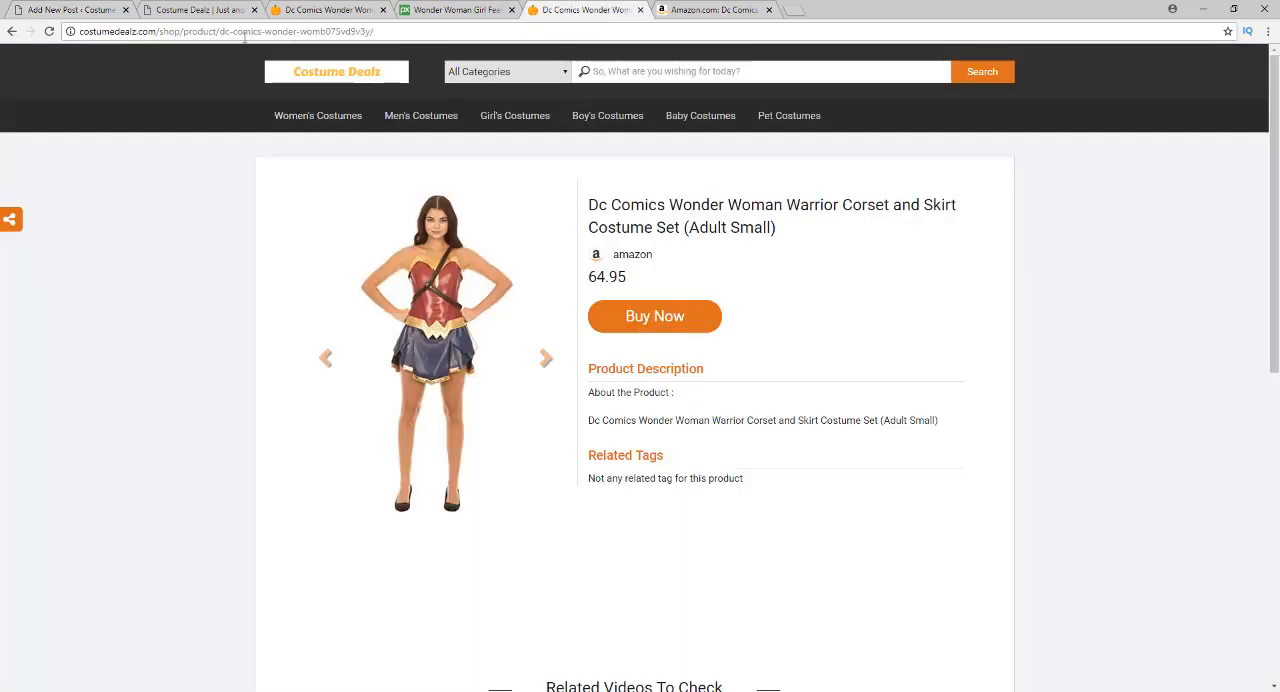
click(246, 31)
right_click(246, 31)
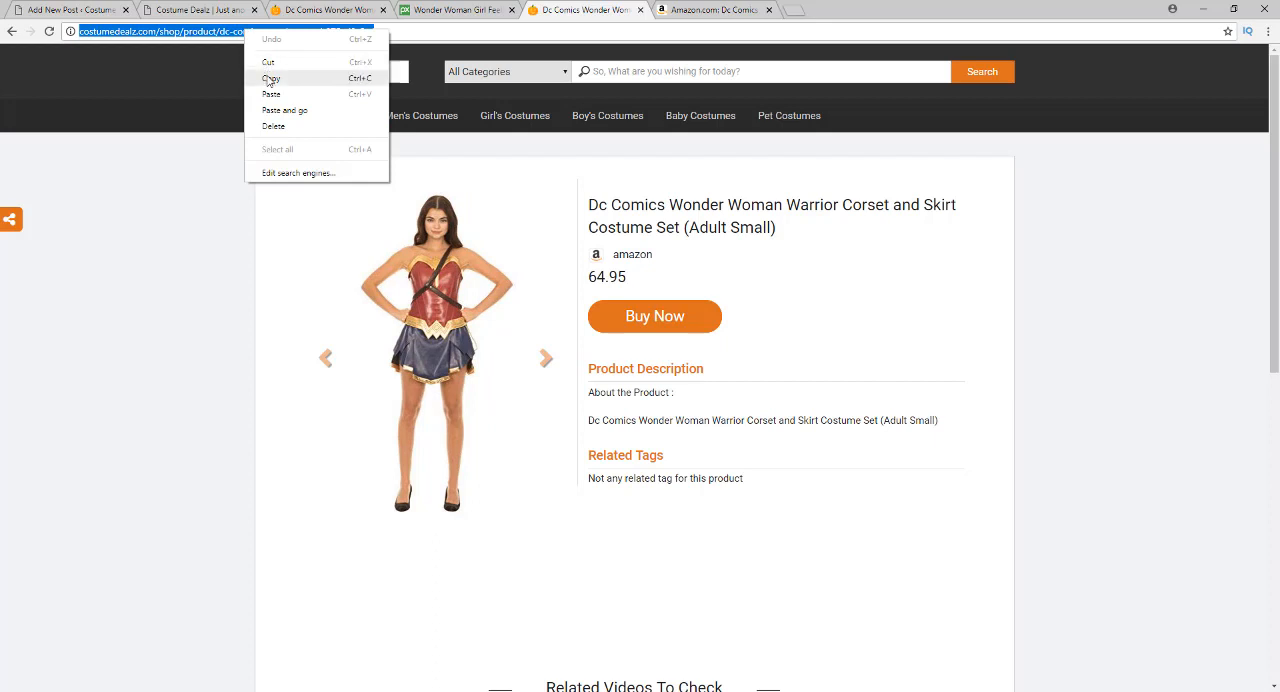
click(265, 77)
click(75, 10)
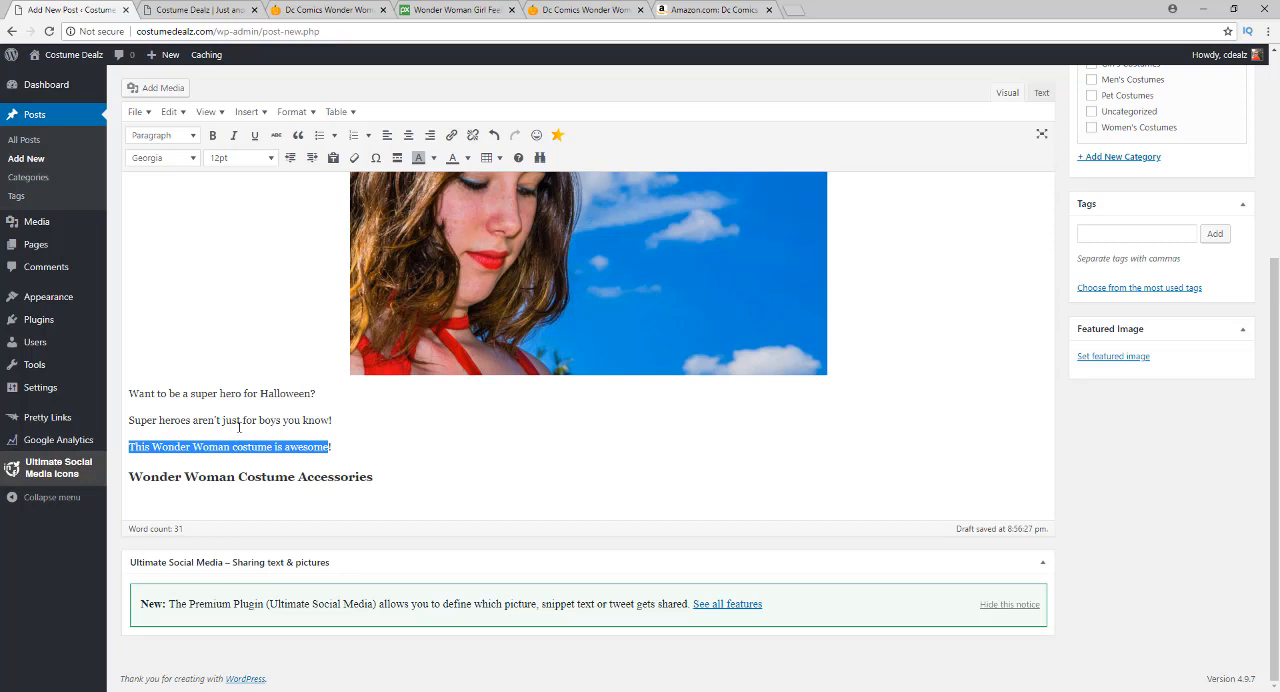
Link the selected sentence to the copied product address and set the link to open in a new tab
click(451, 137)
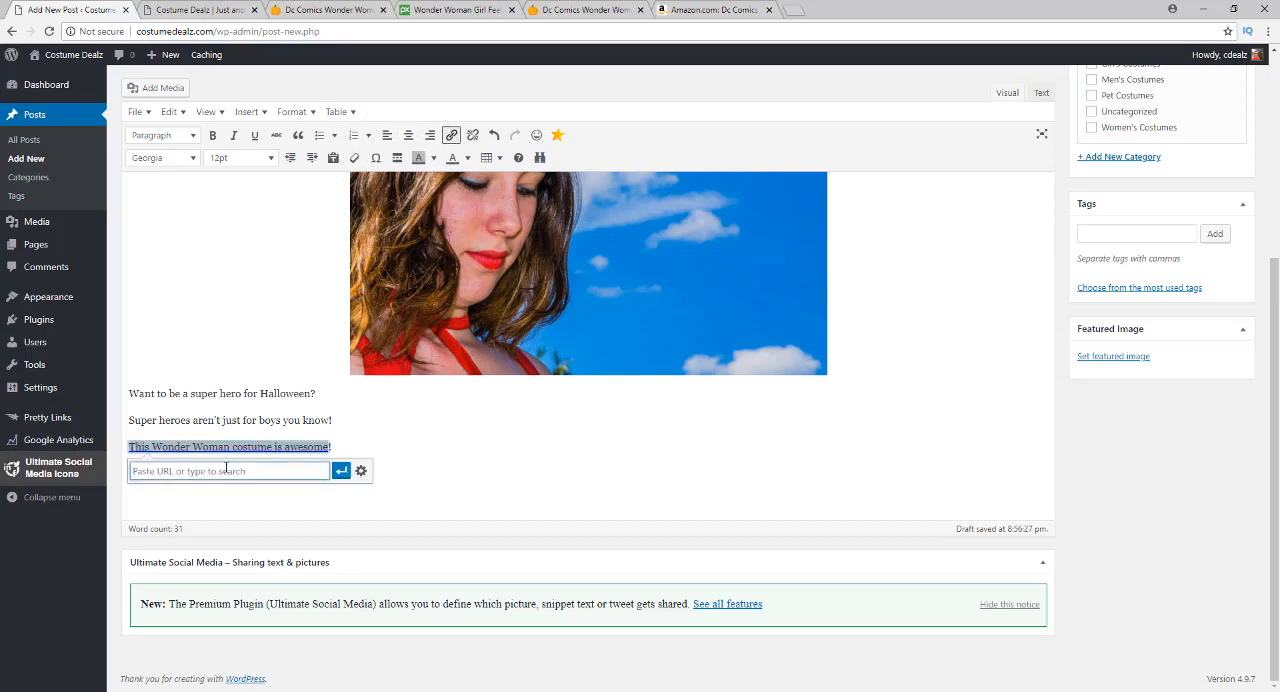
key(ctrl+v)
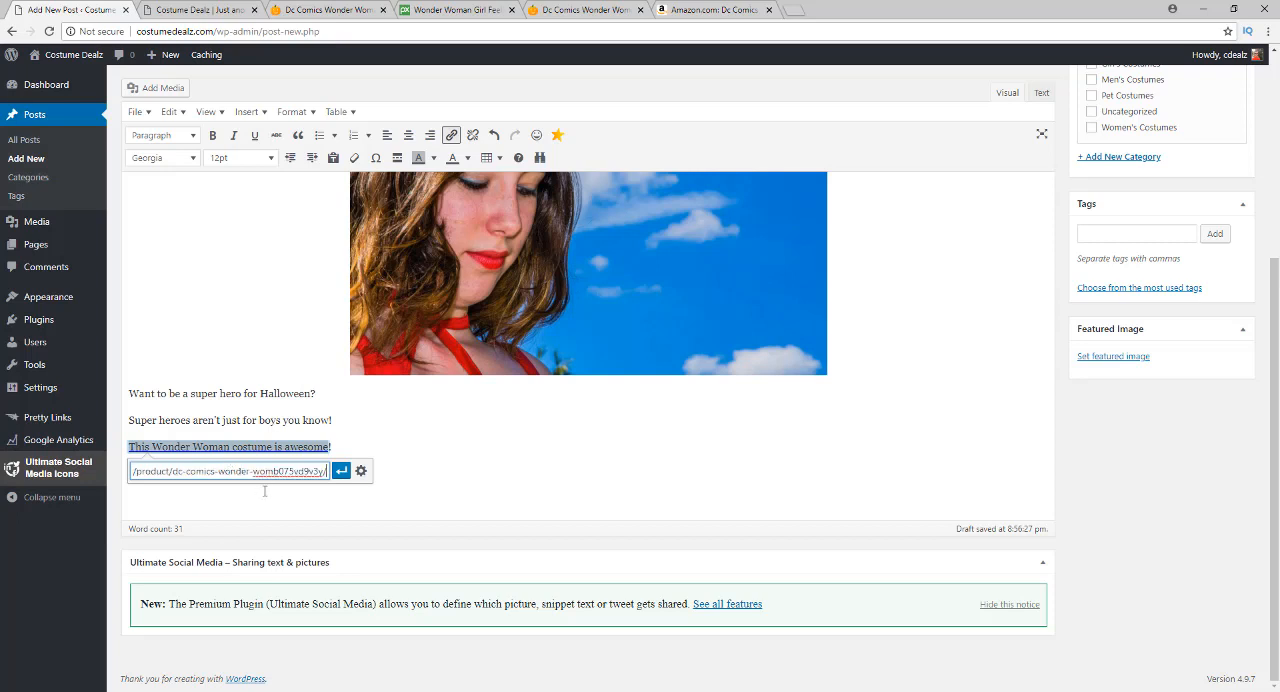
click(361, 471)
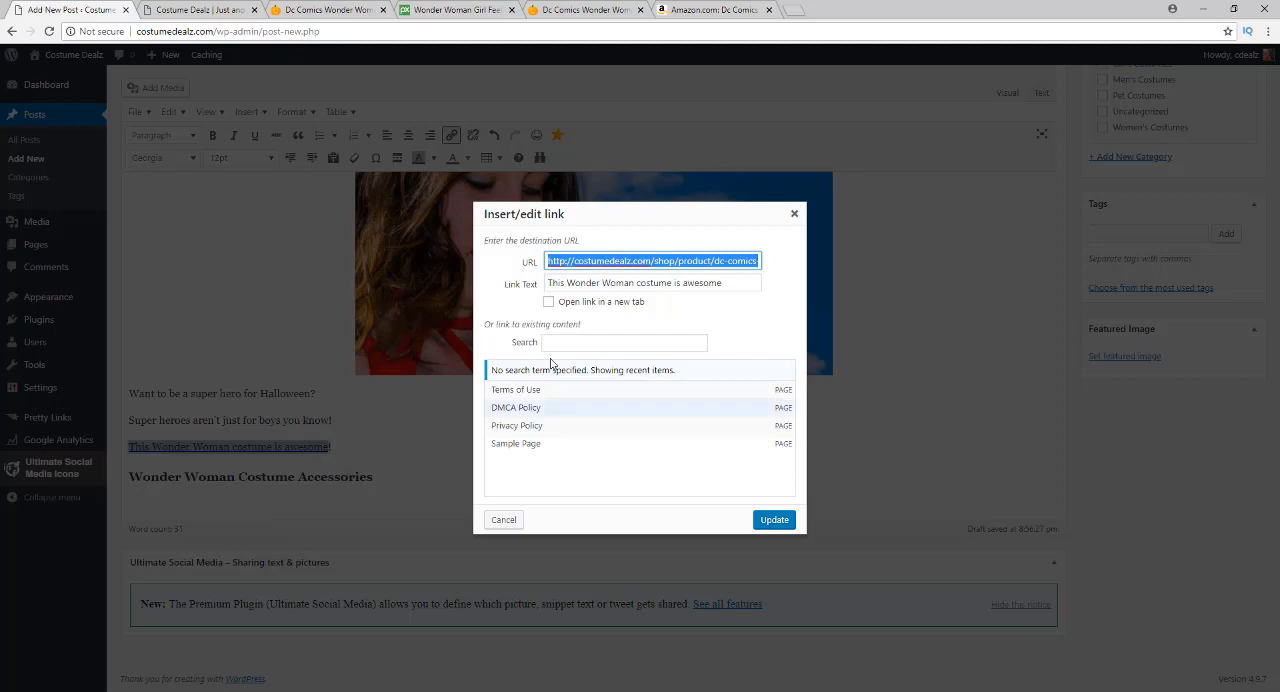
click(548, 302)
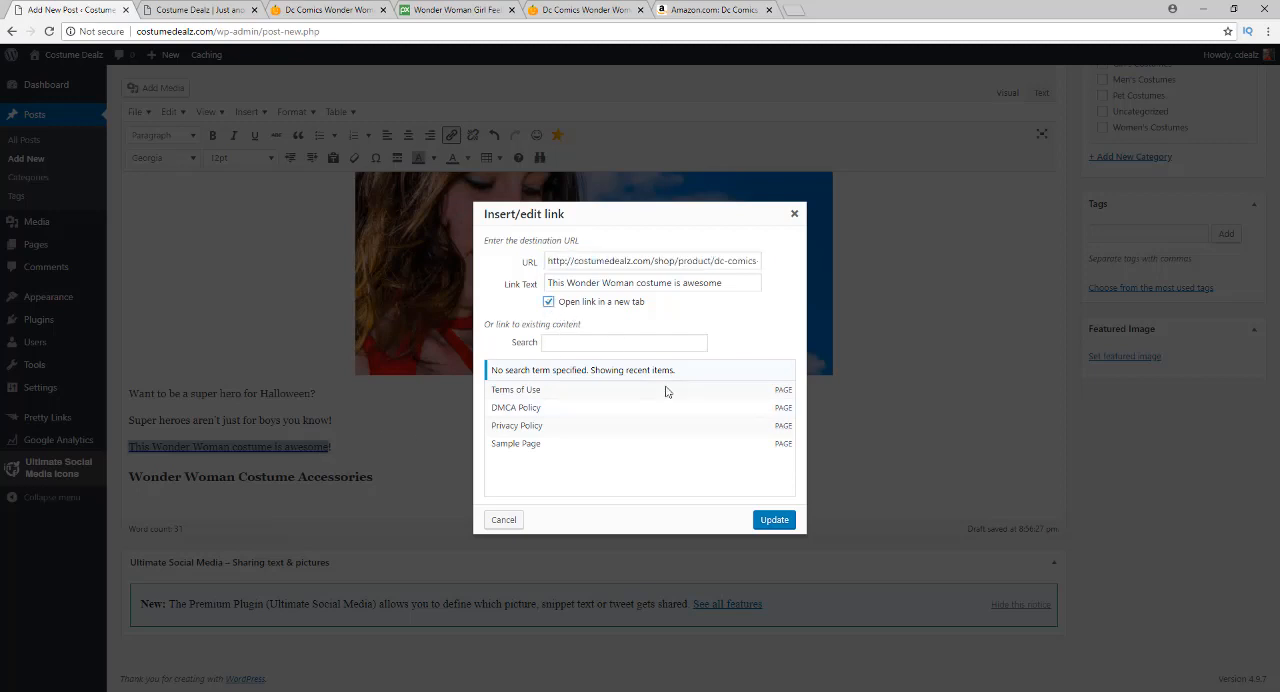
click(776, 519)
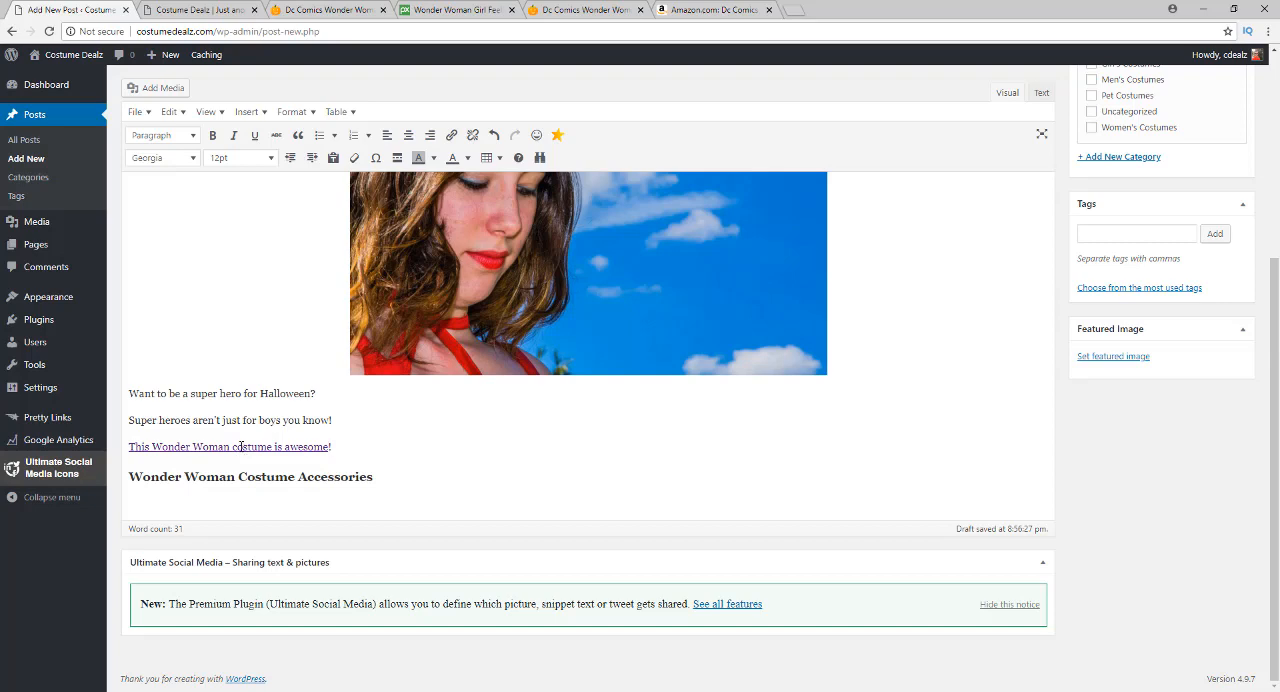
Check the costume's Amazon customer reviews again and look over the drafted Wonder Woman section of the post
click(697, 9)
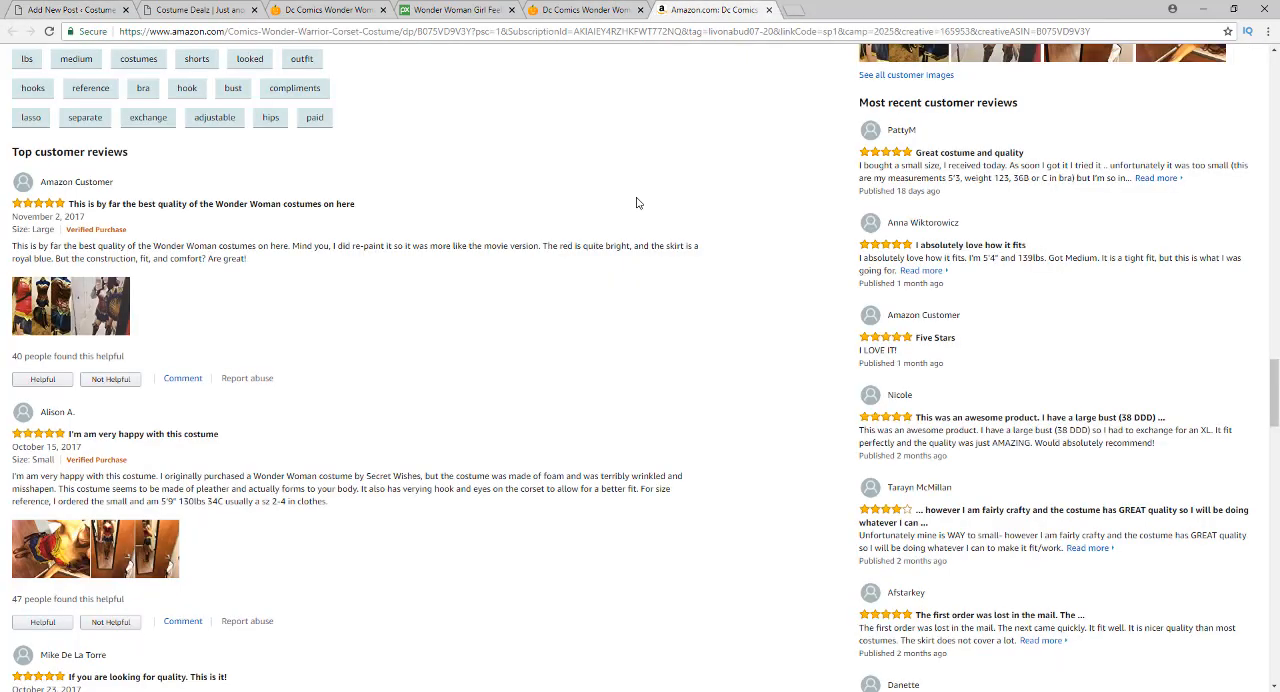
click(75, 9)
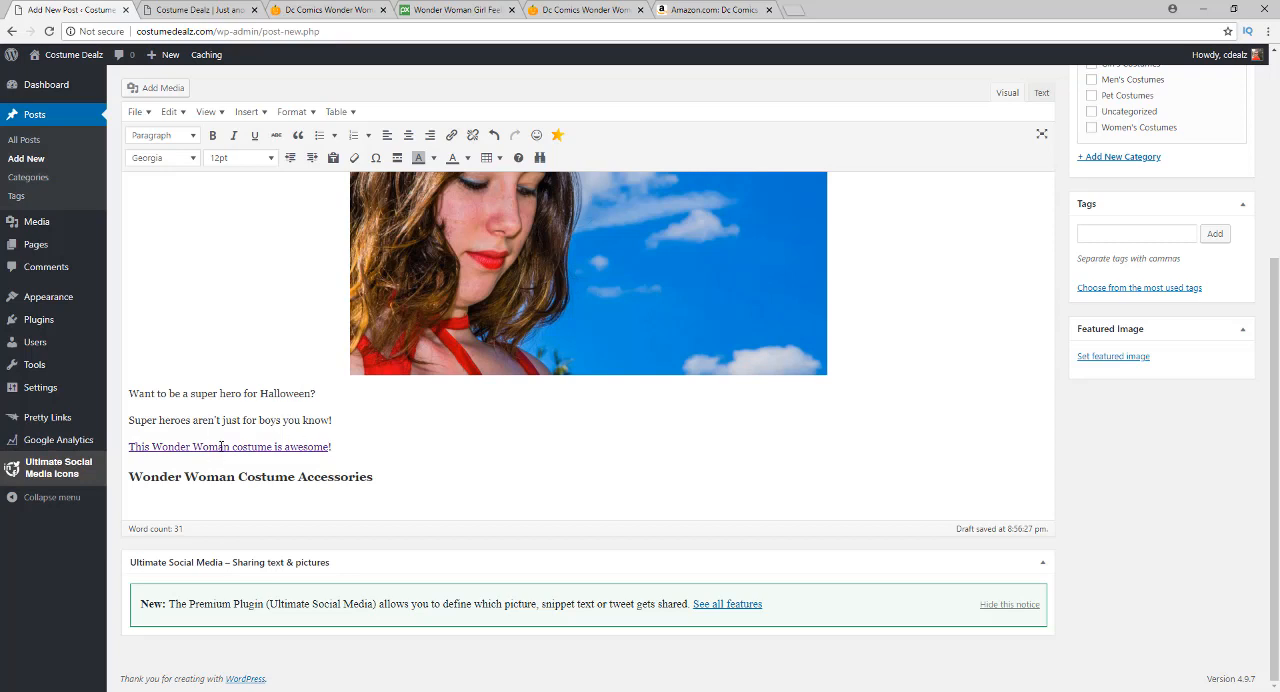
click(195, 10)
click(97, 9)
scroll(220, 408, up, 2)
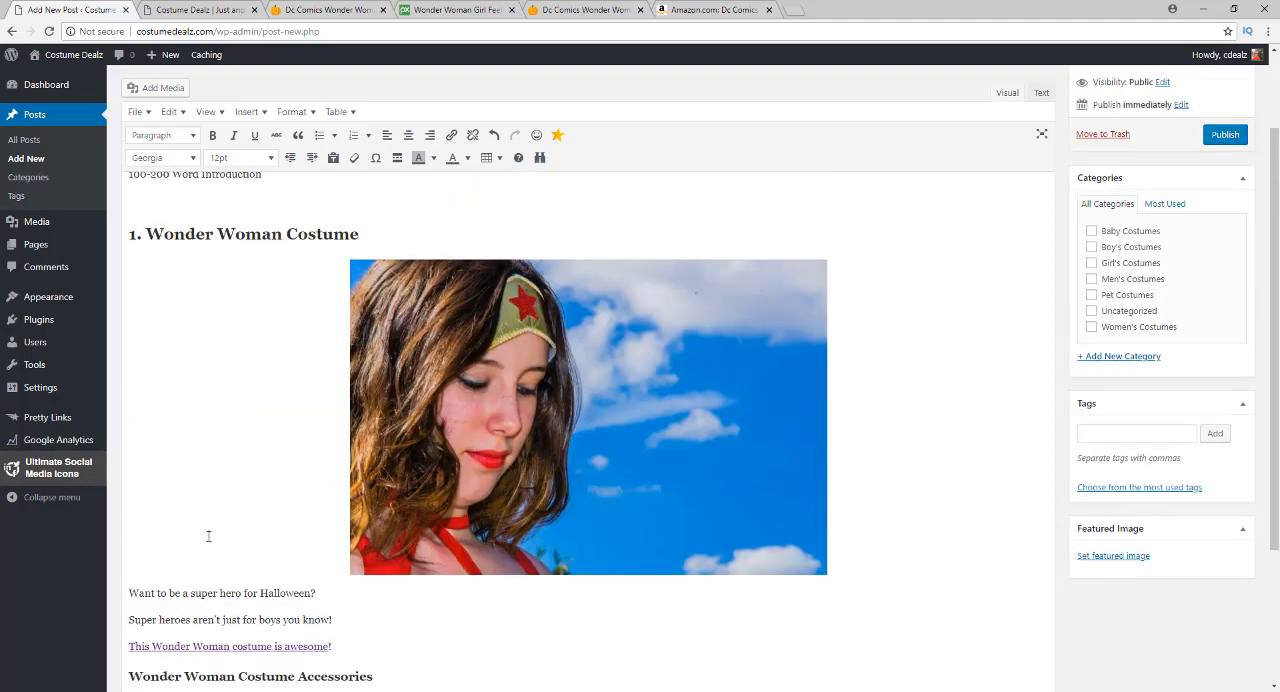
scroll(472, 547, down, 1)
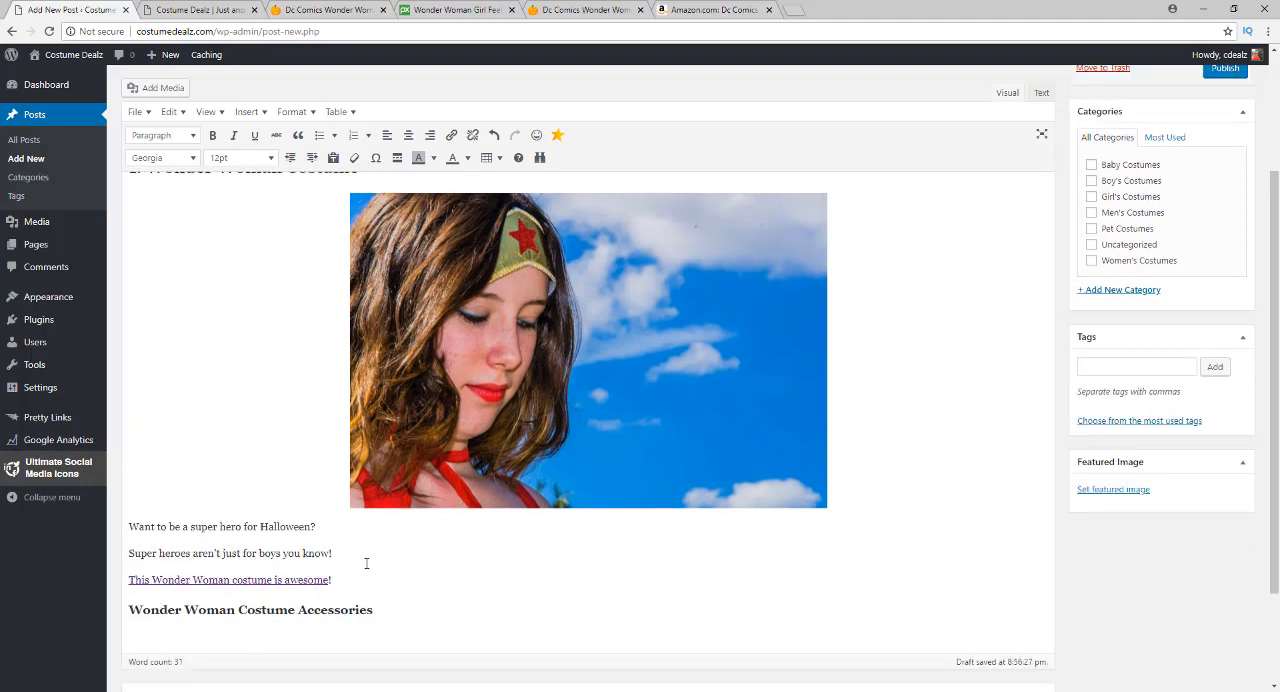
scroll(380, 552, down, 2)
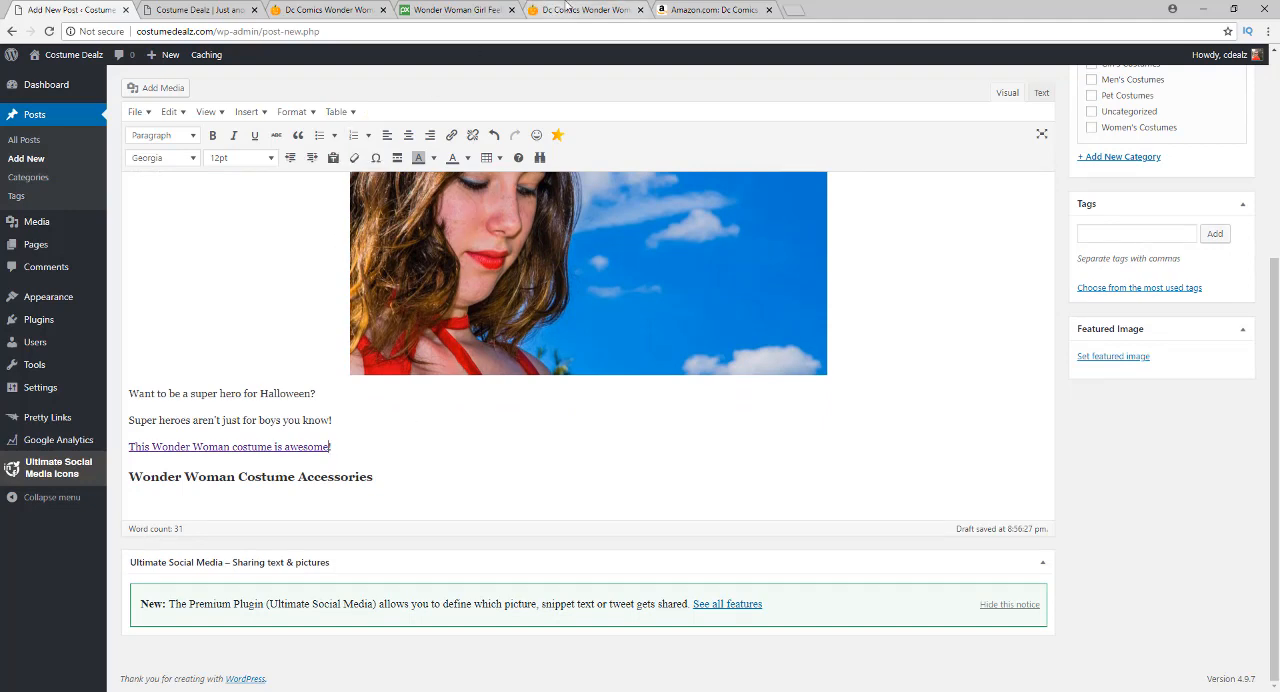
Examine the related videos and related products on the Costume Dealz Wonder Woman product page
click(585, 10)
scroll(263, 377, down, 5)
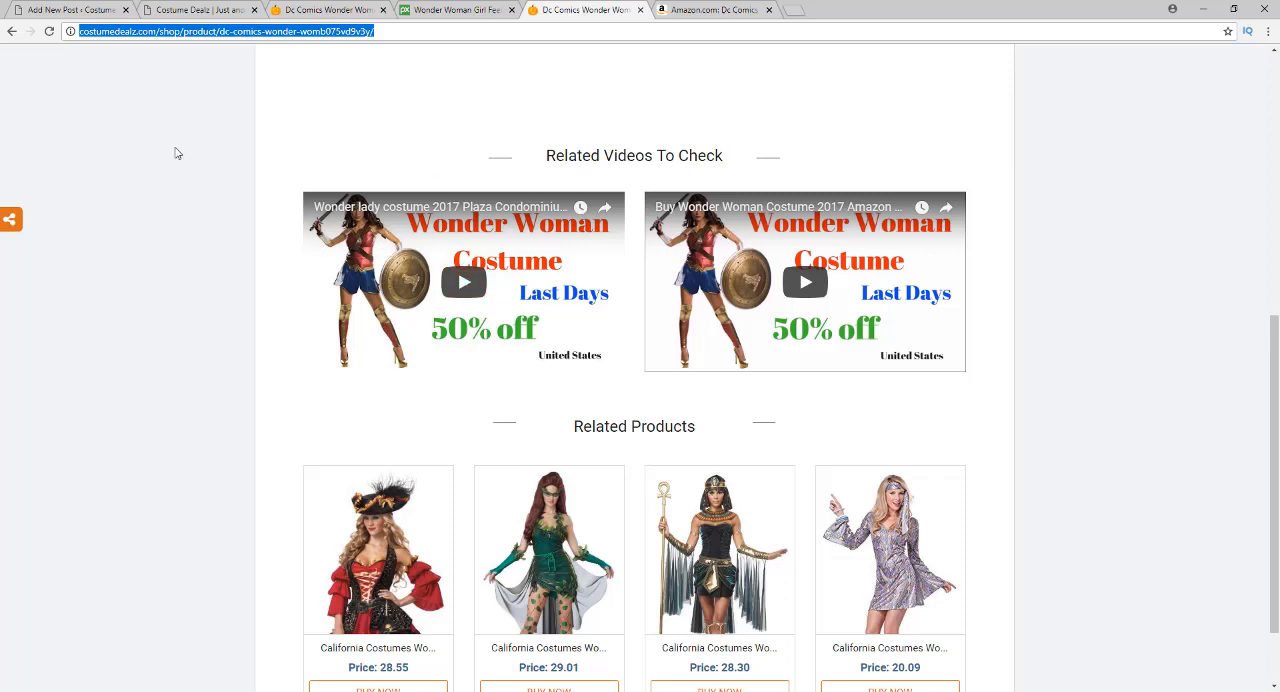
scroll(201, 143, up, 5)
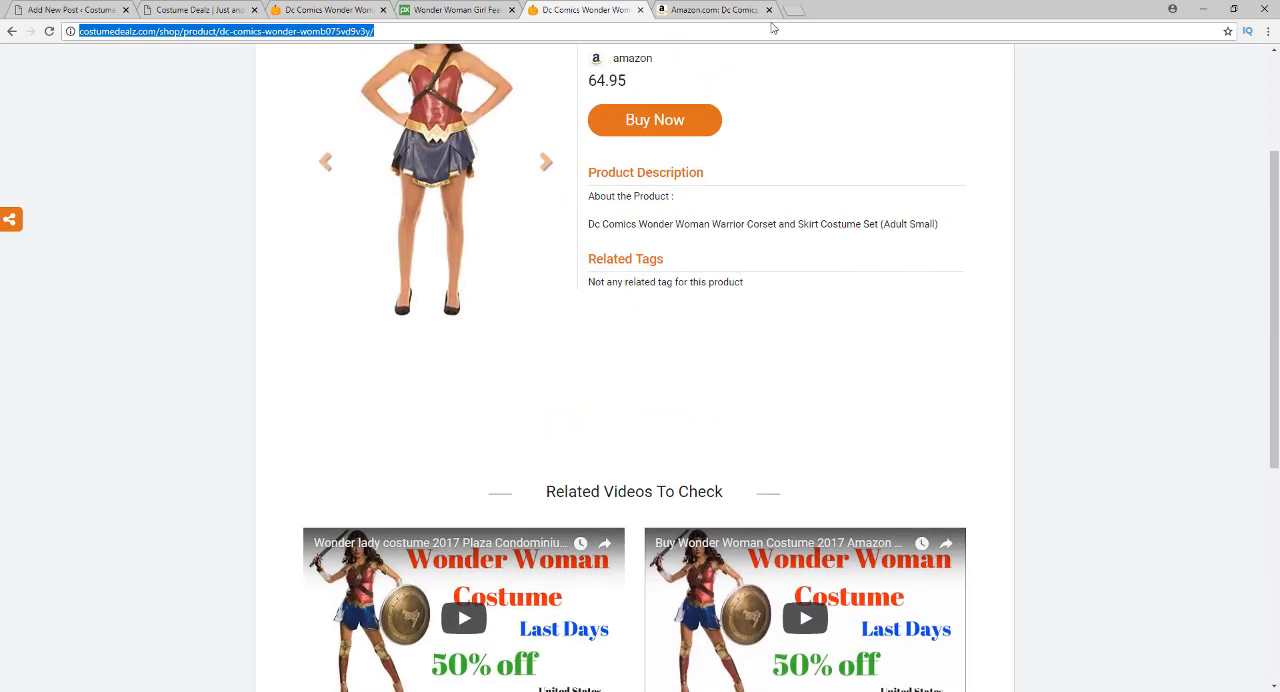
Open YouTube in a new browser tab and search for "wonder woman costume"
click(800, 7)
text(you)
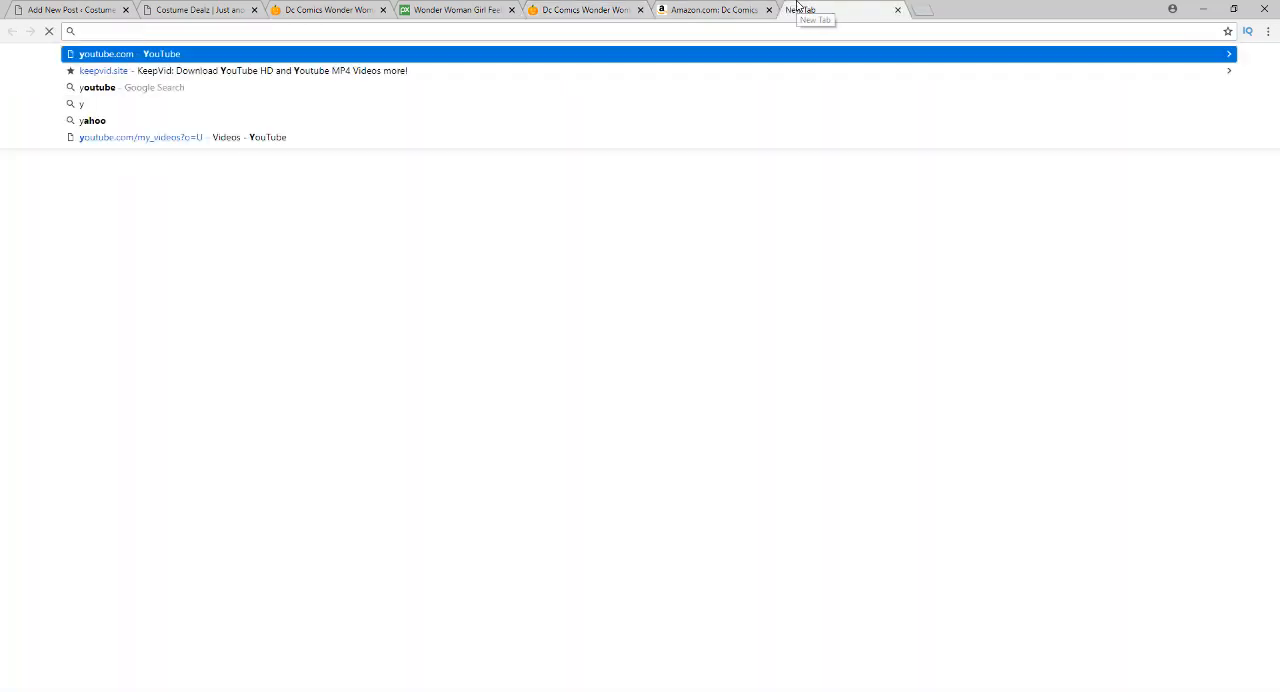
key(Return)
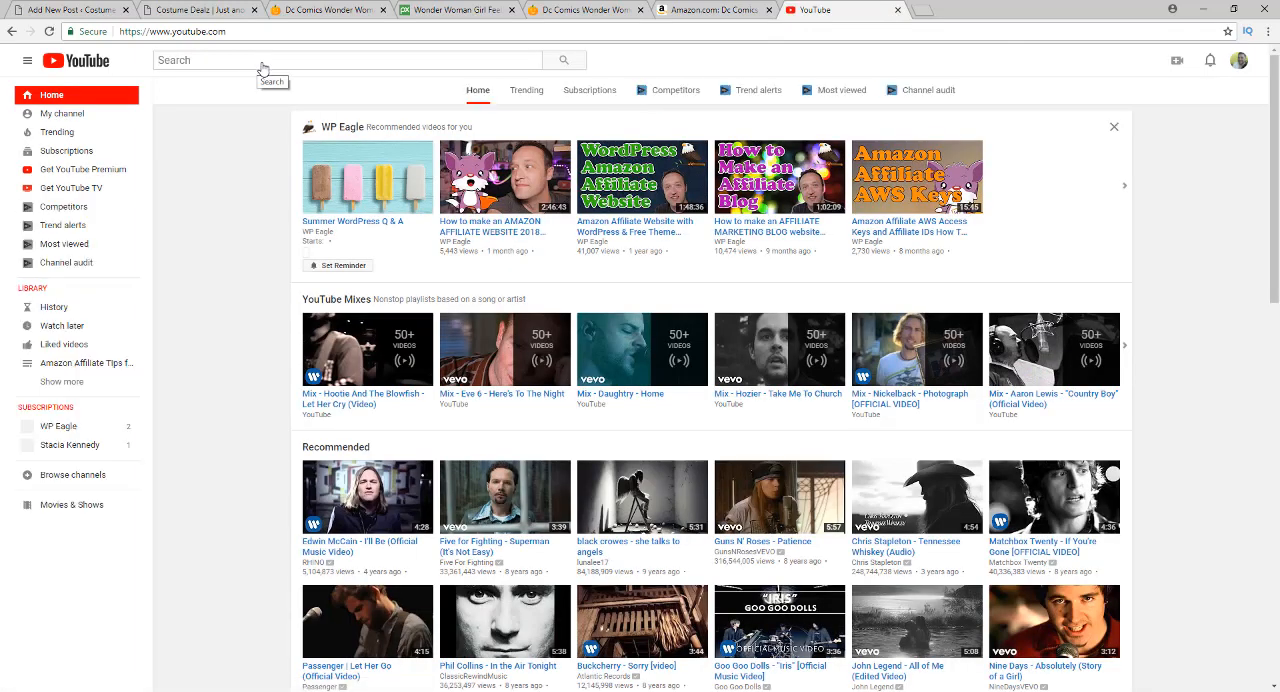
text(wo)
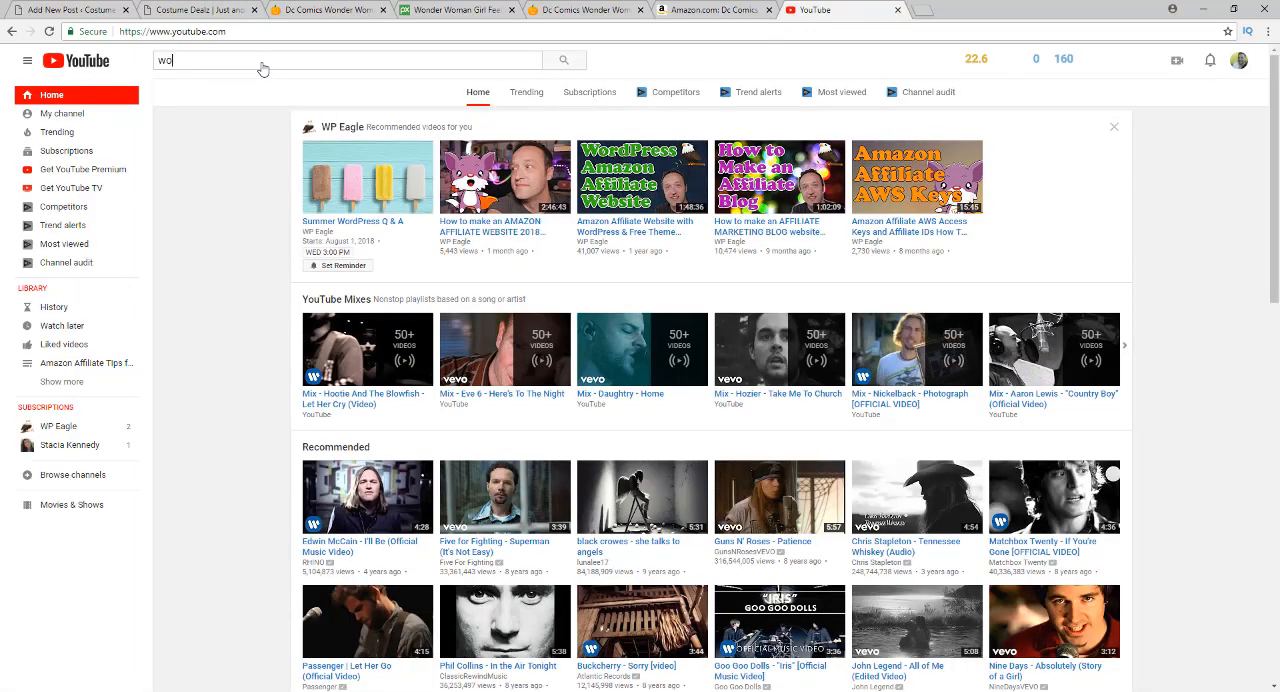
text(nder wo)
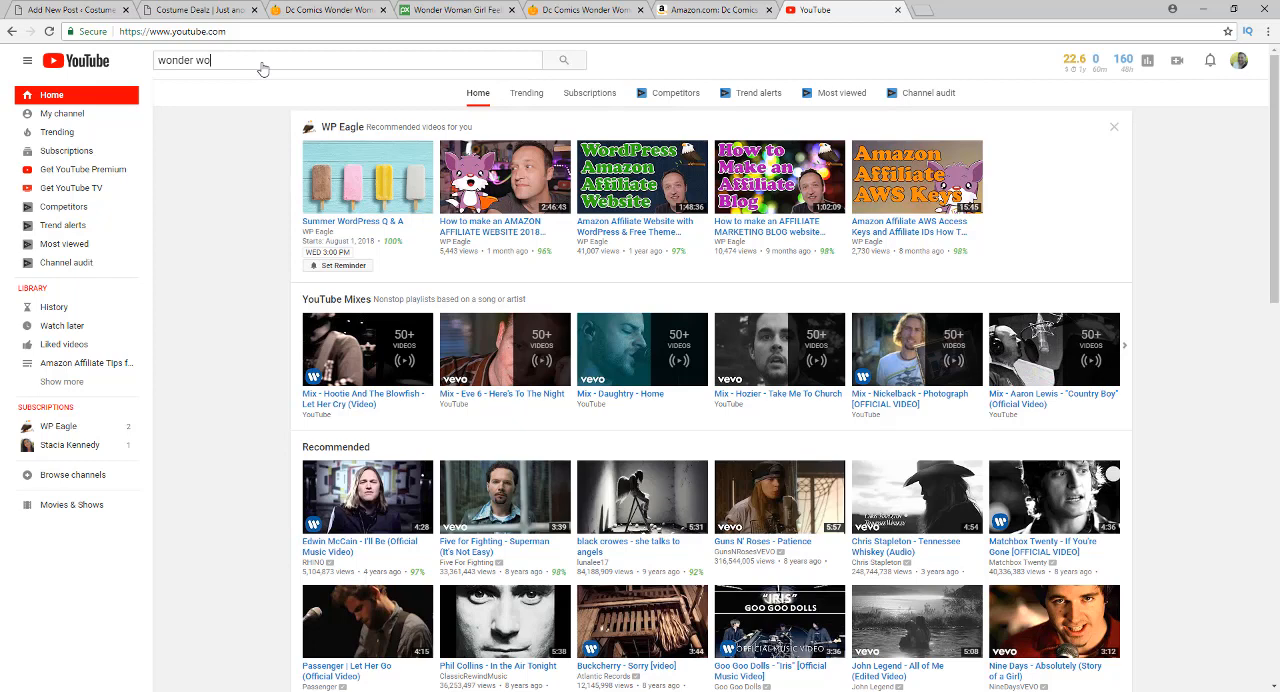
text(man costume)
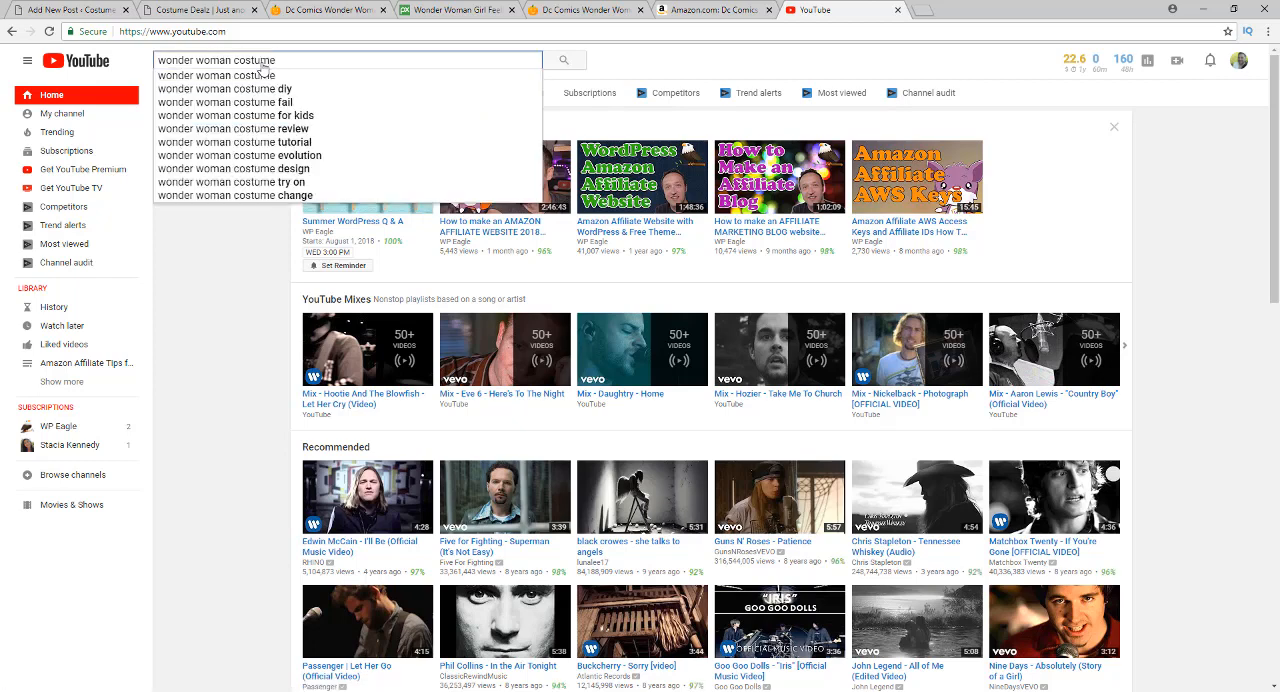
key(Return)
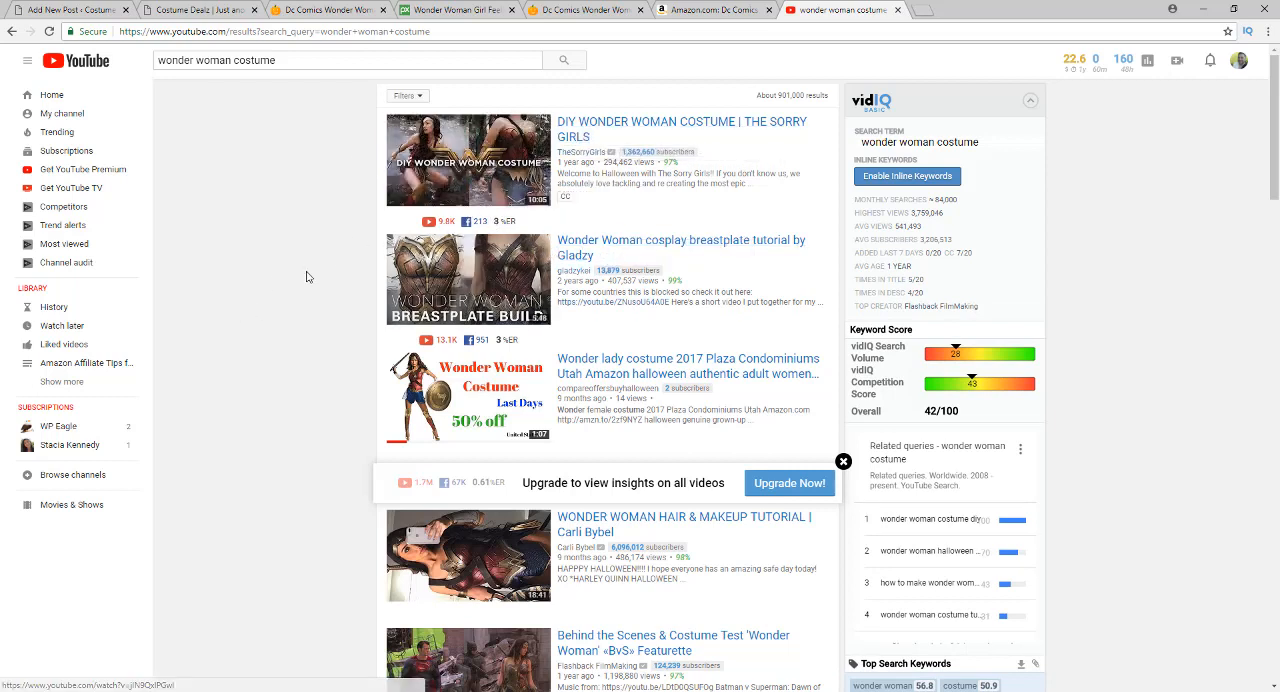
Look through the YouTube search results for a suitable Wonder Woman costume video
scroll(340, 273, down, 1)
scroll(340, 273, down, 1)
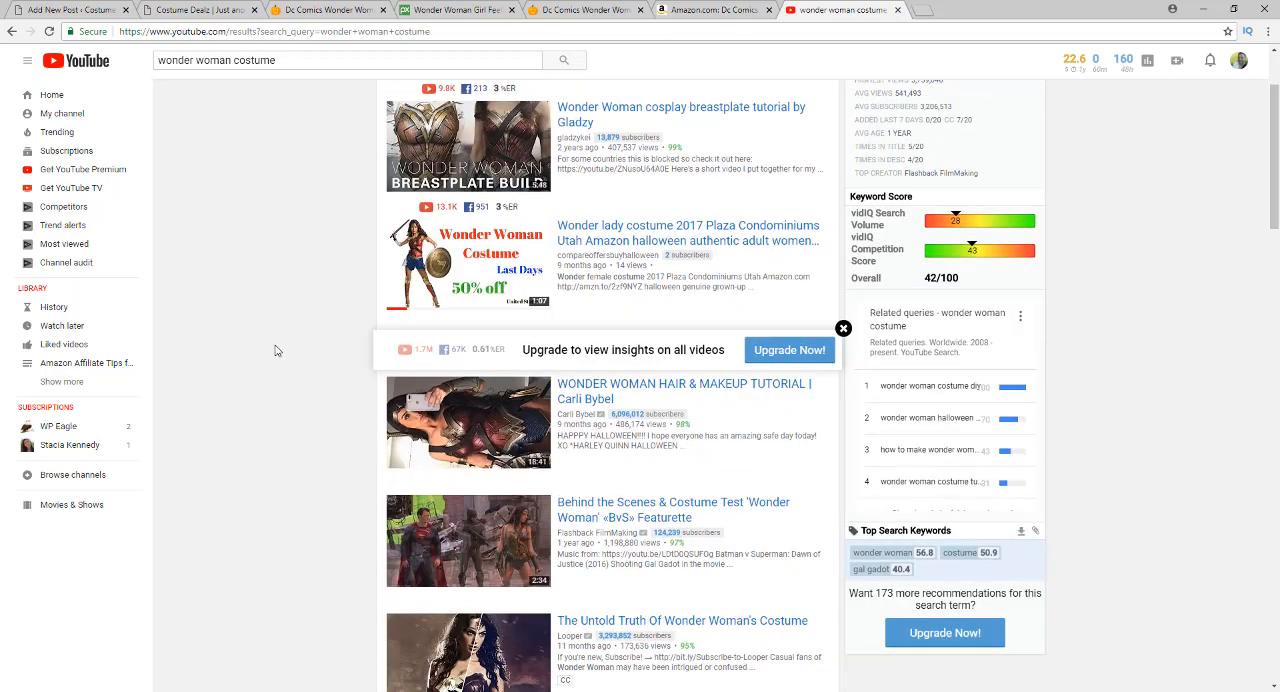
scroll(310, 370, down, 2)
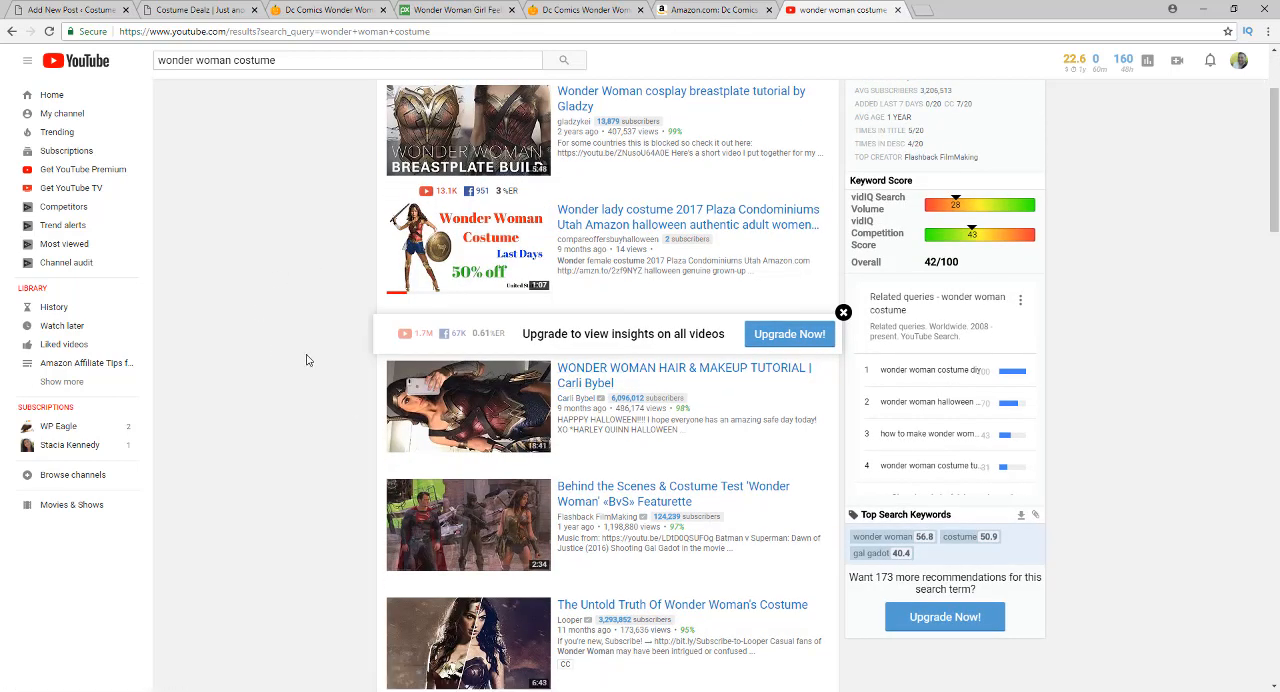
scroll(324, 321, up, 3)
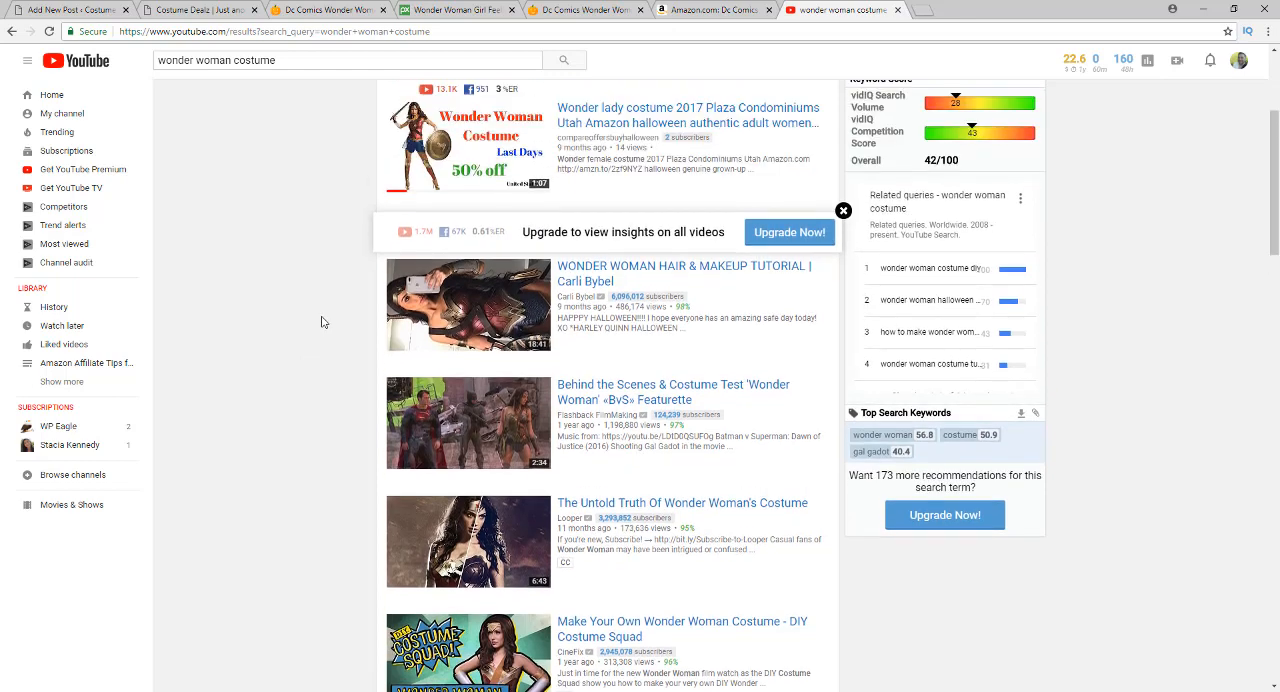
scroll(324, 321, up, 1)
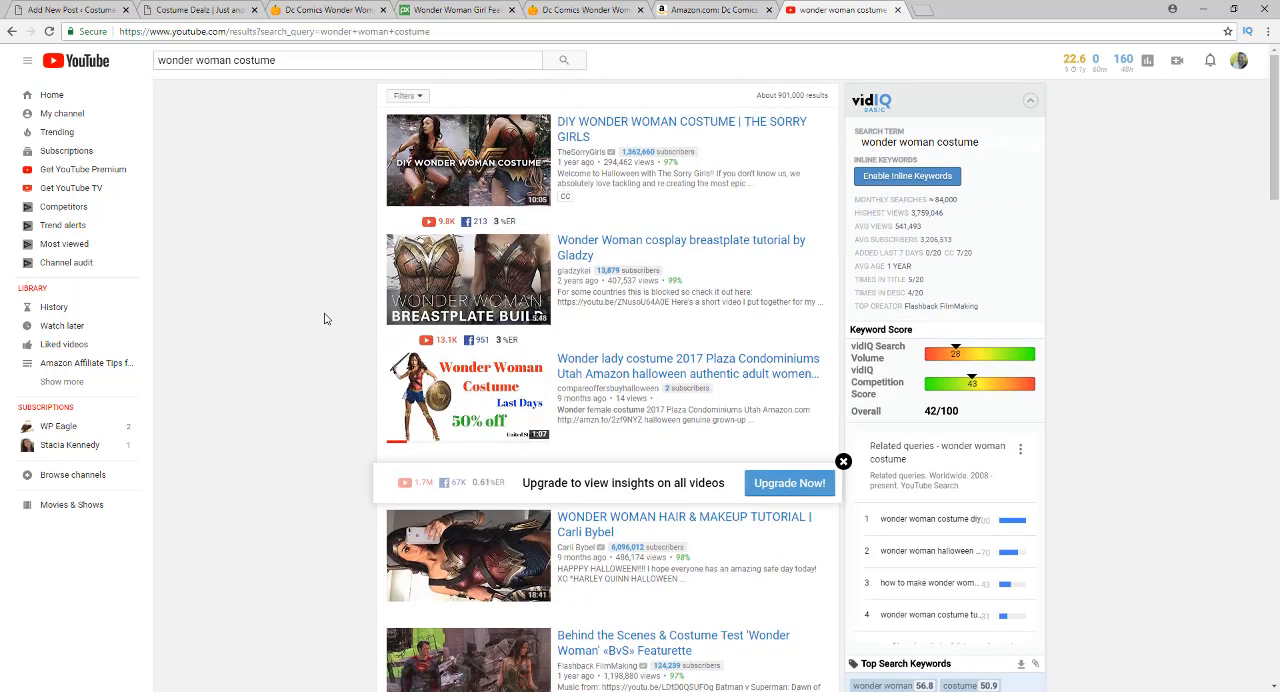
Open the video "DIY WONDER WOMAN COSTUME | THE SORRY GIRLS" and copy its embed code
click(588, 128)
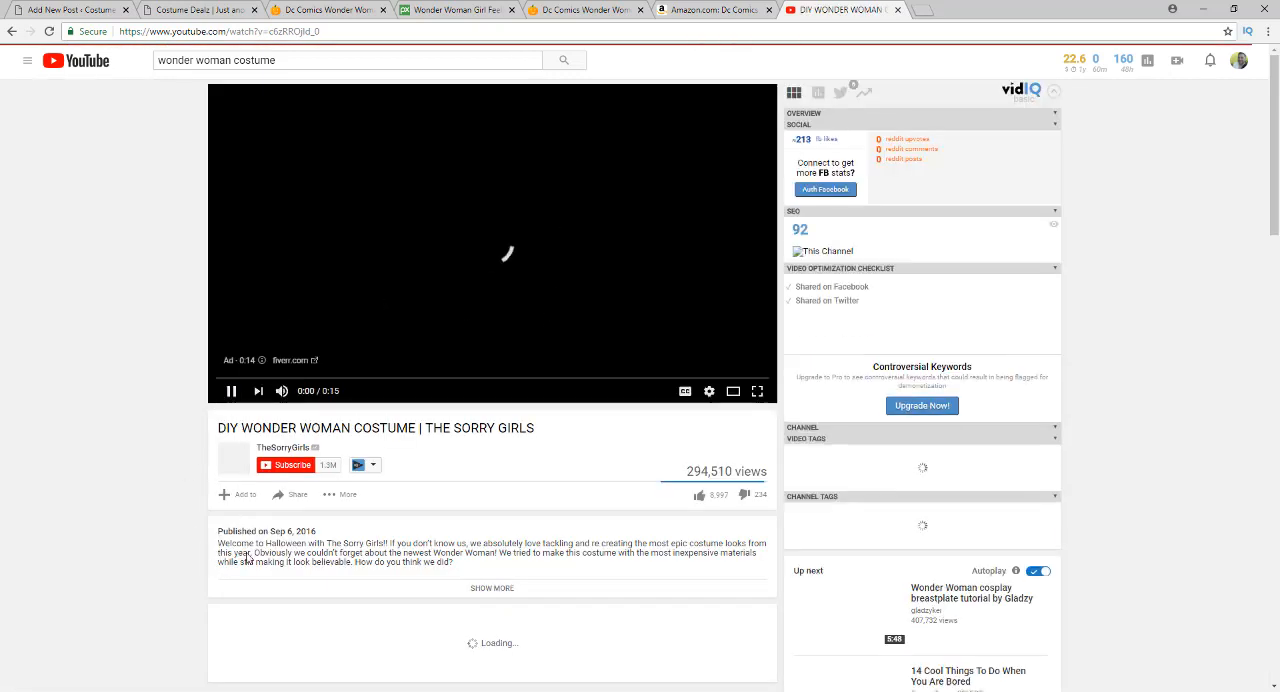
click(295, 496)
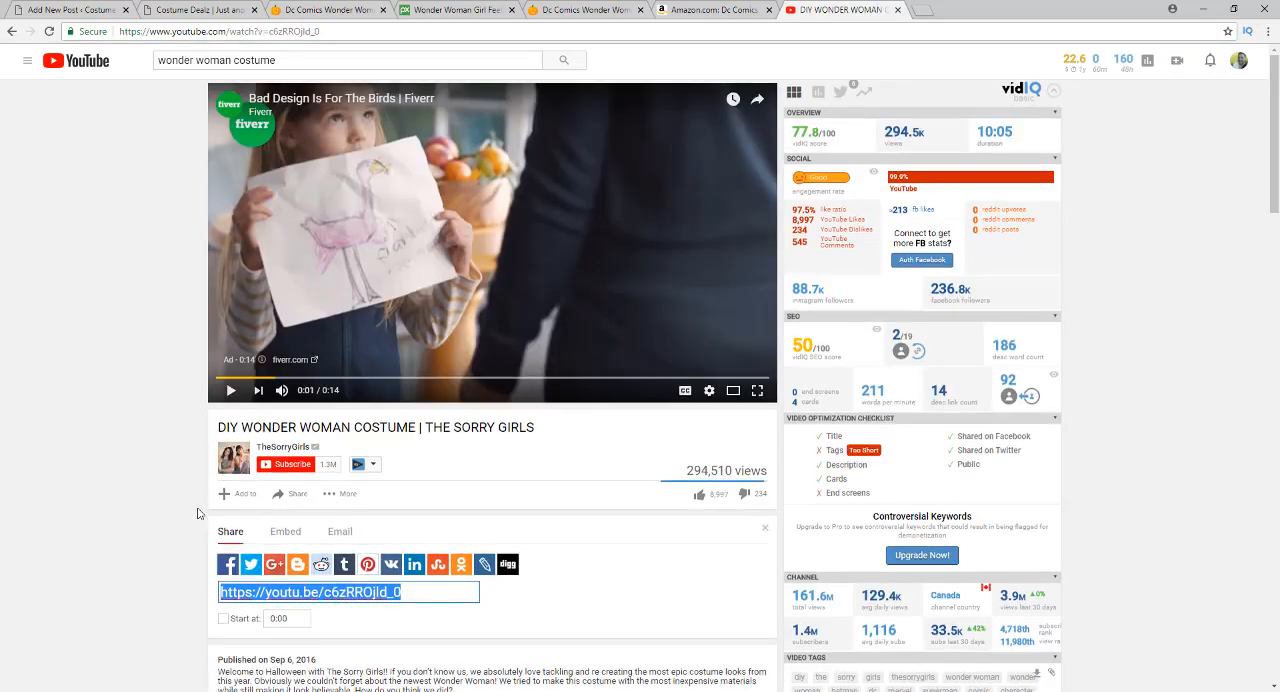
scroll(266, 505, down, 1)
click(286, 468)
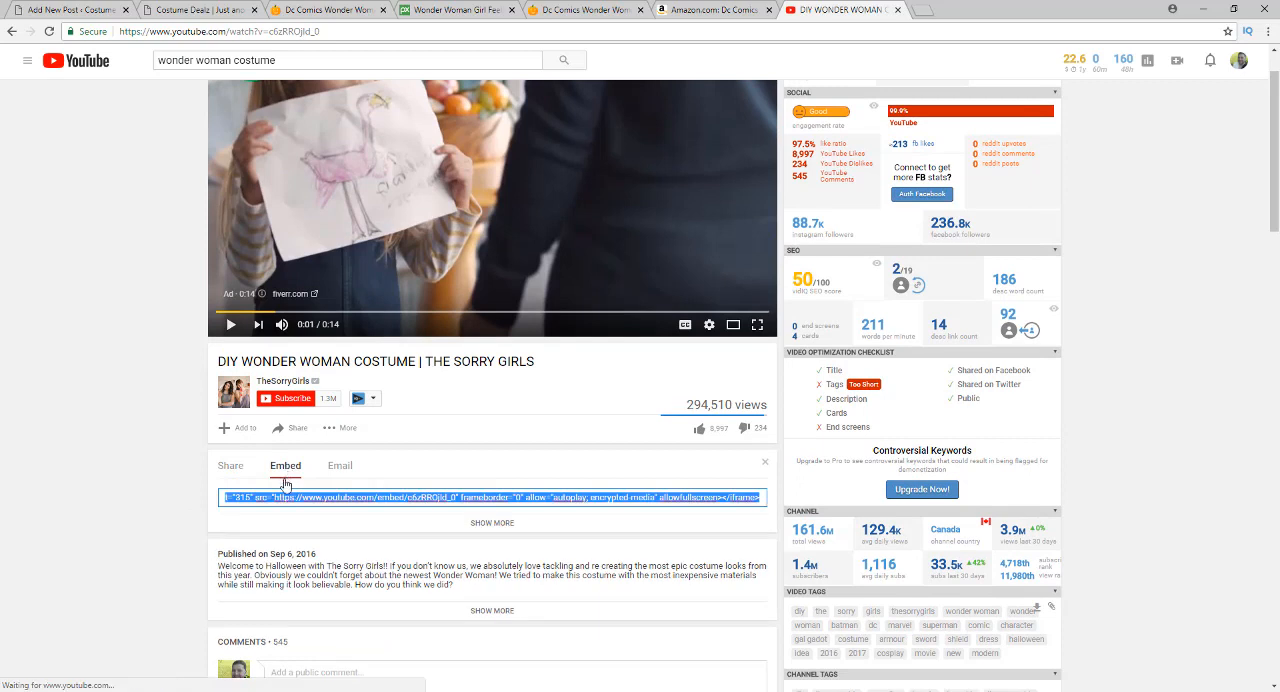
right_click(292, 495)
click(322, 521)
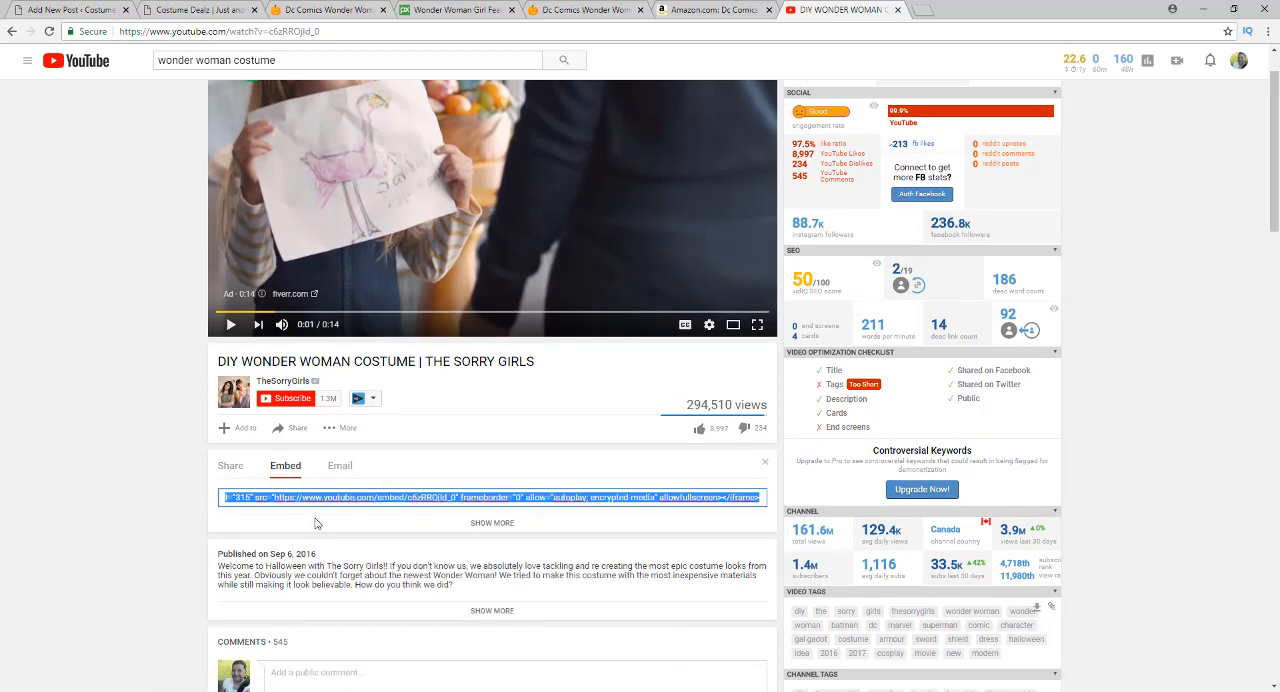
Paste the video's embed code into the post's HTML just above the Wonder Woman Costume Accessories heading, and return to the visual view
click(70, 10)
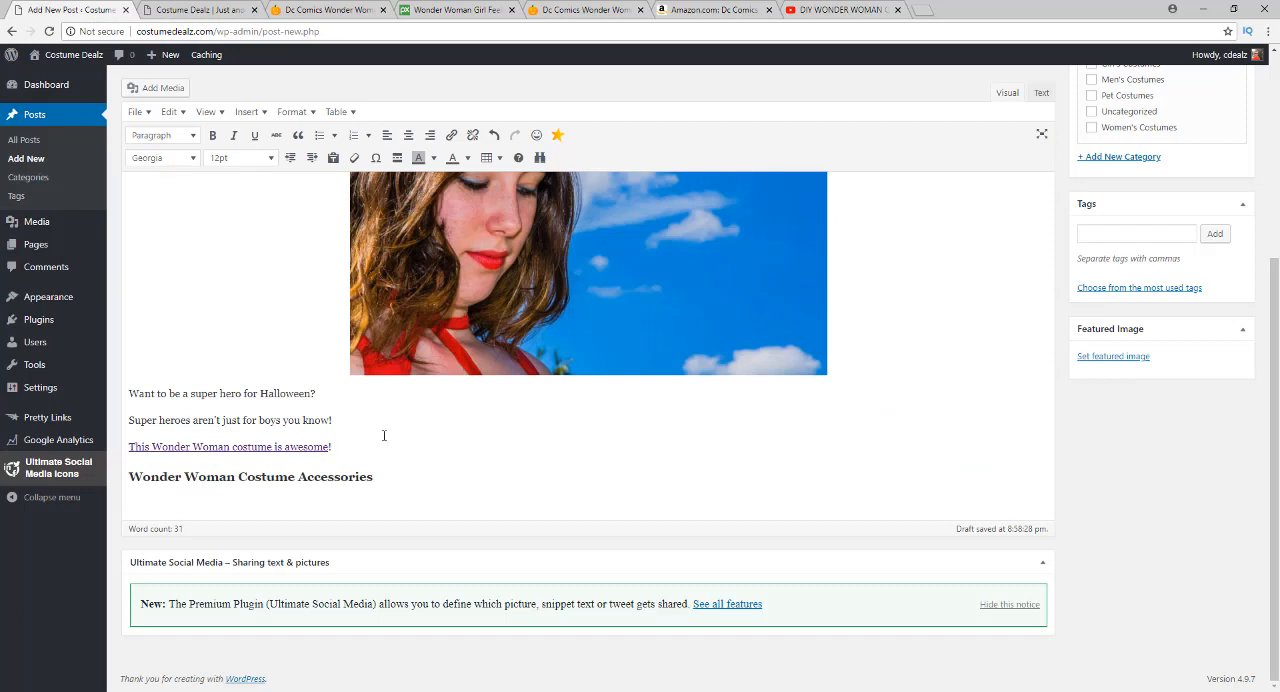
key(Return)
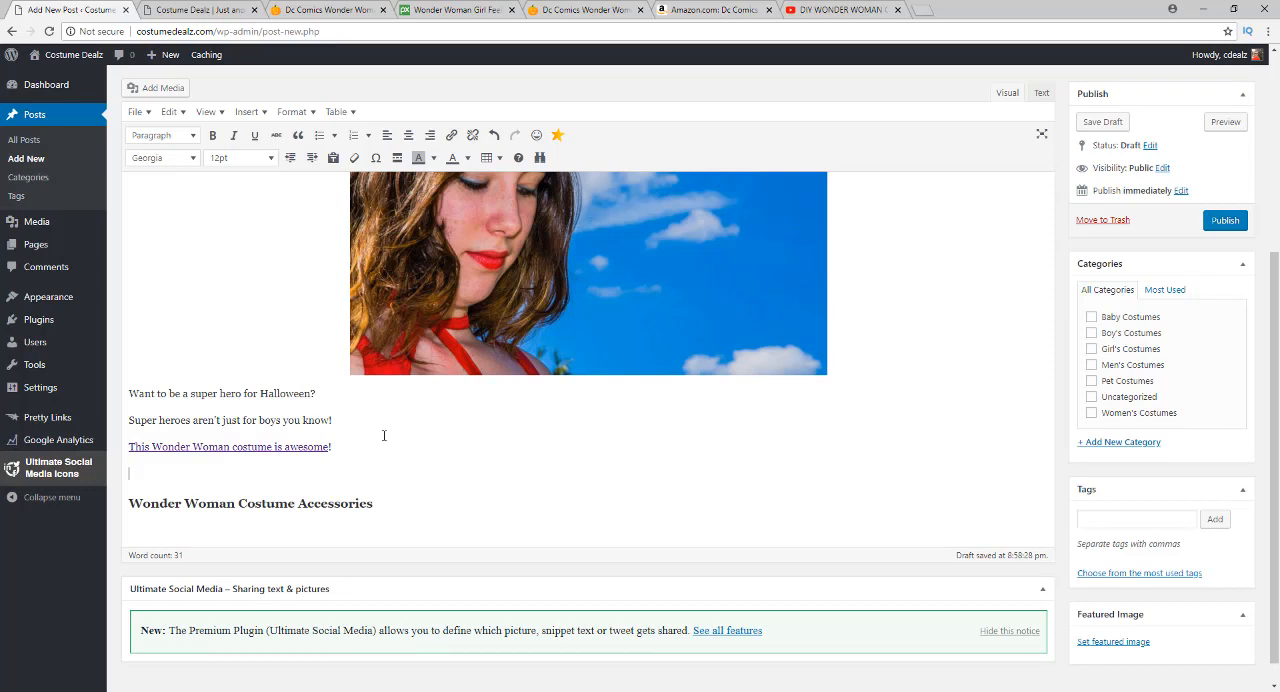
click(1041, 93)
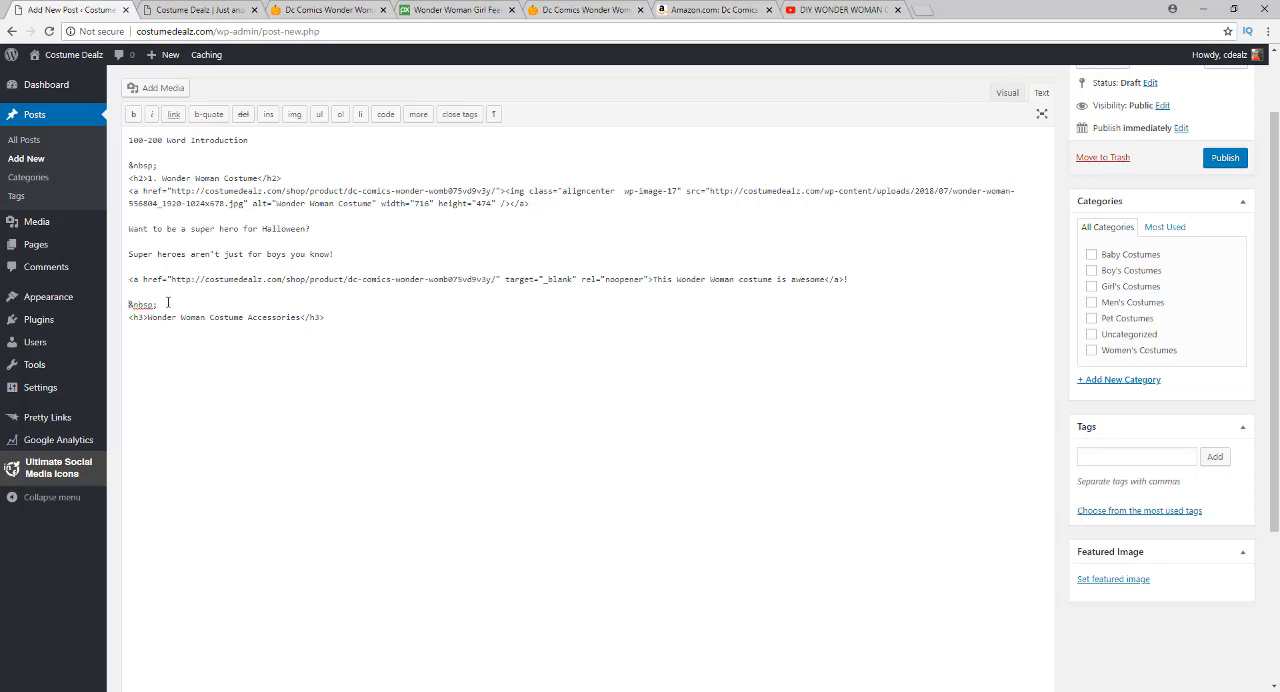
key(Return)
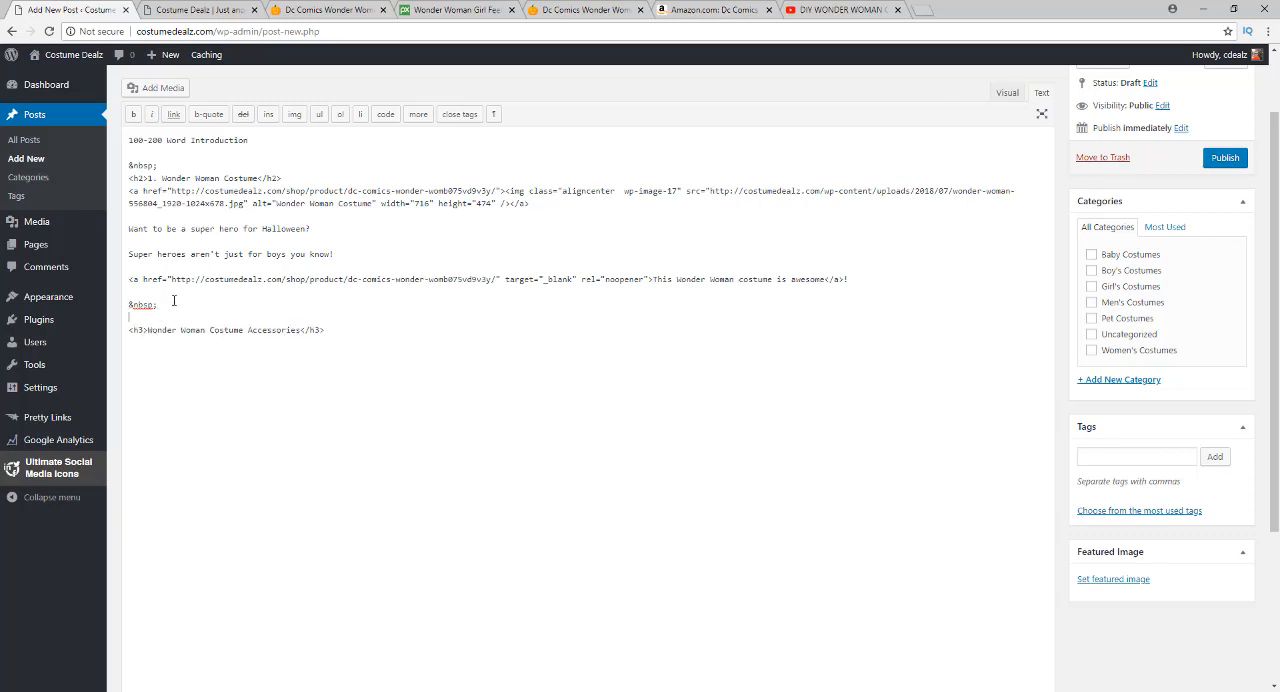
key(ctrl+v)
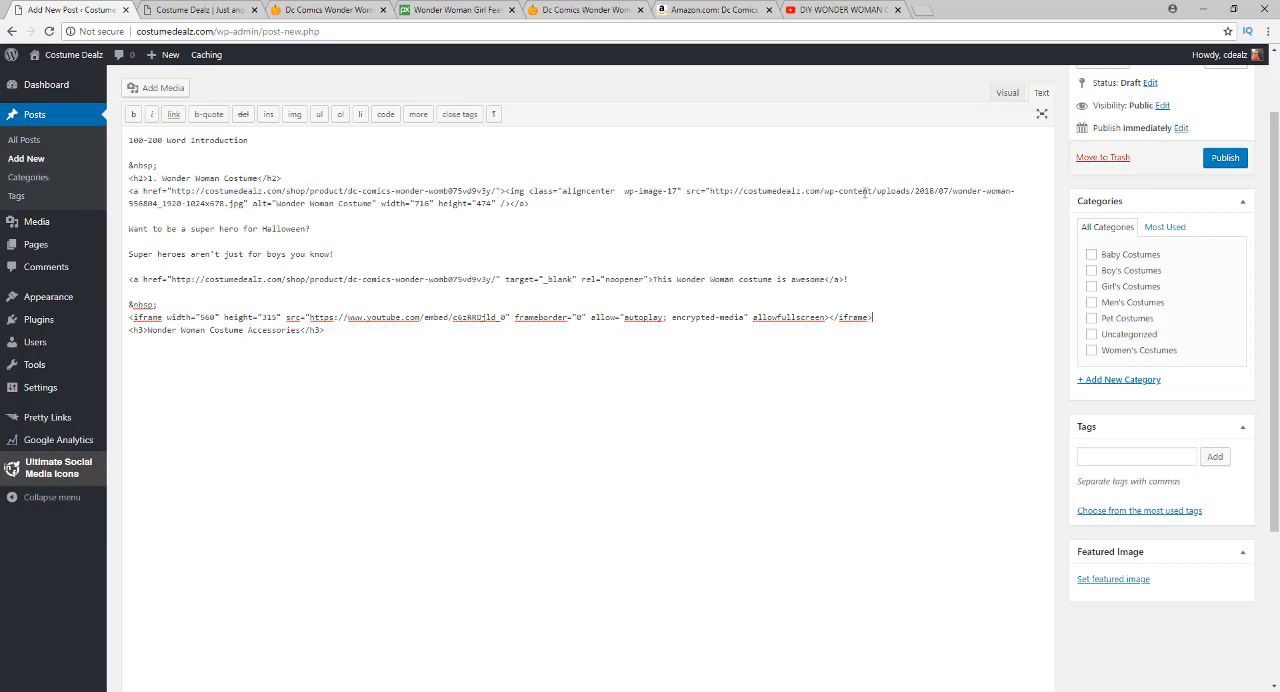
click(1006, 93)
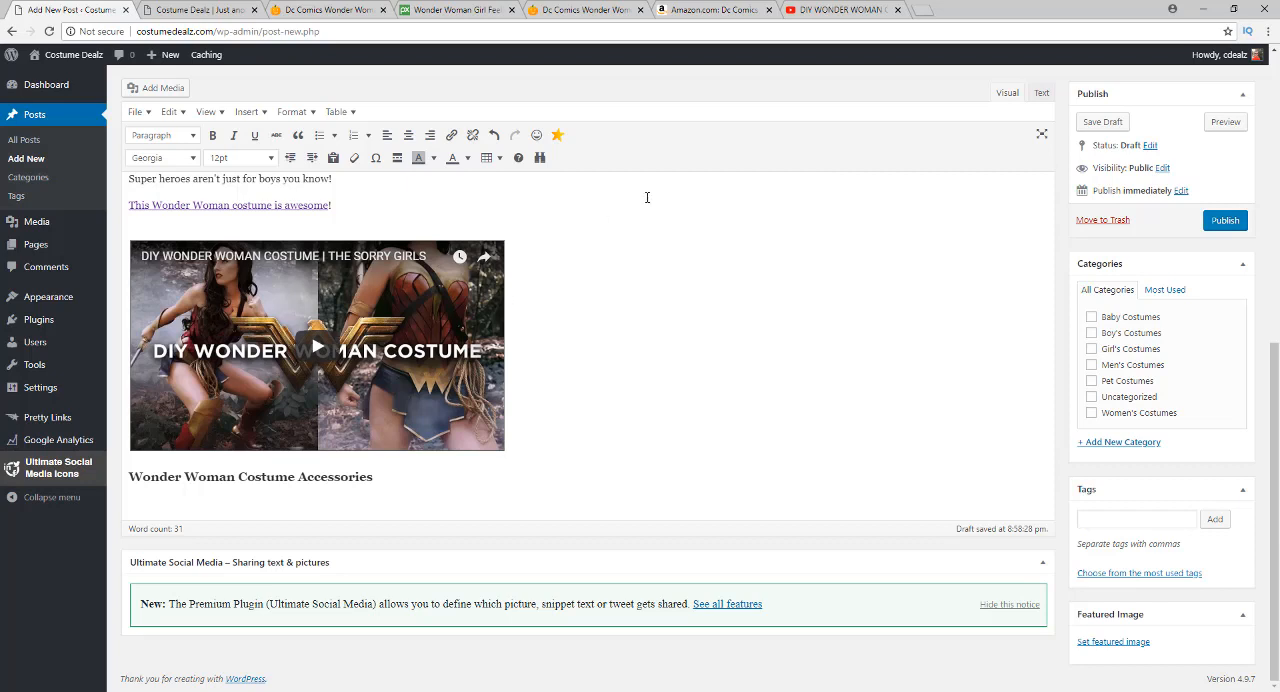
click(823, 12)
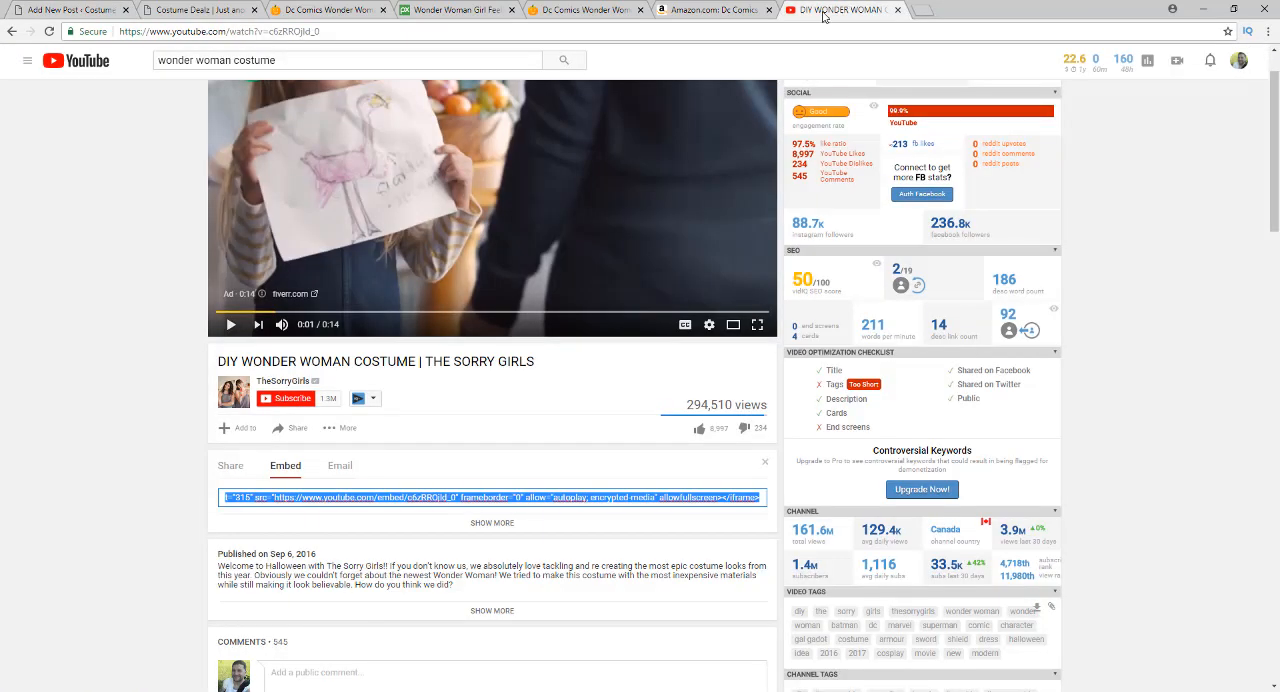
click(194, 243)
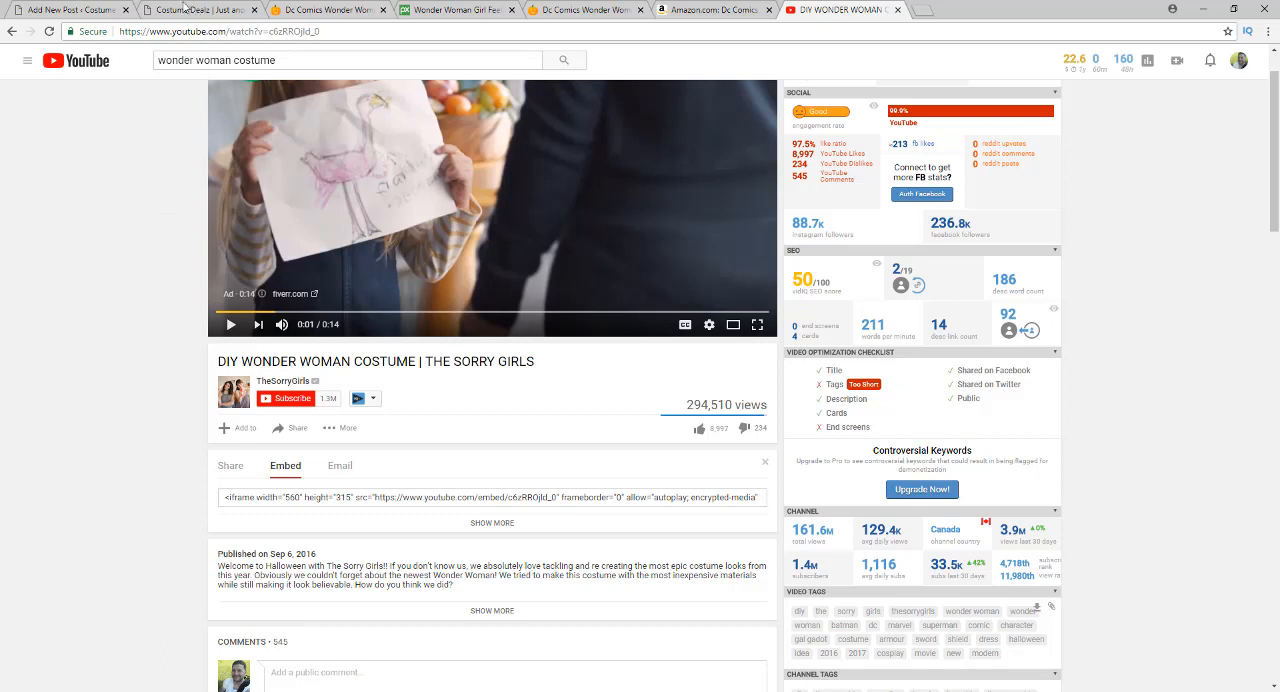
click(80, 8)
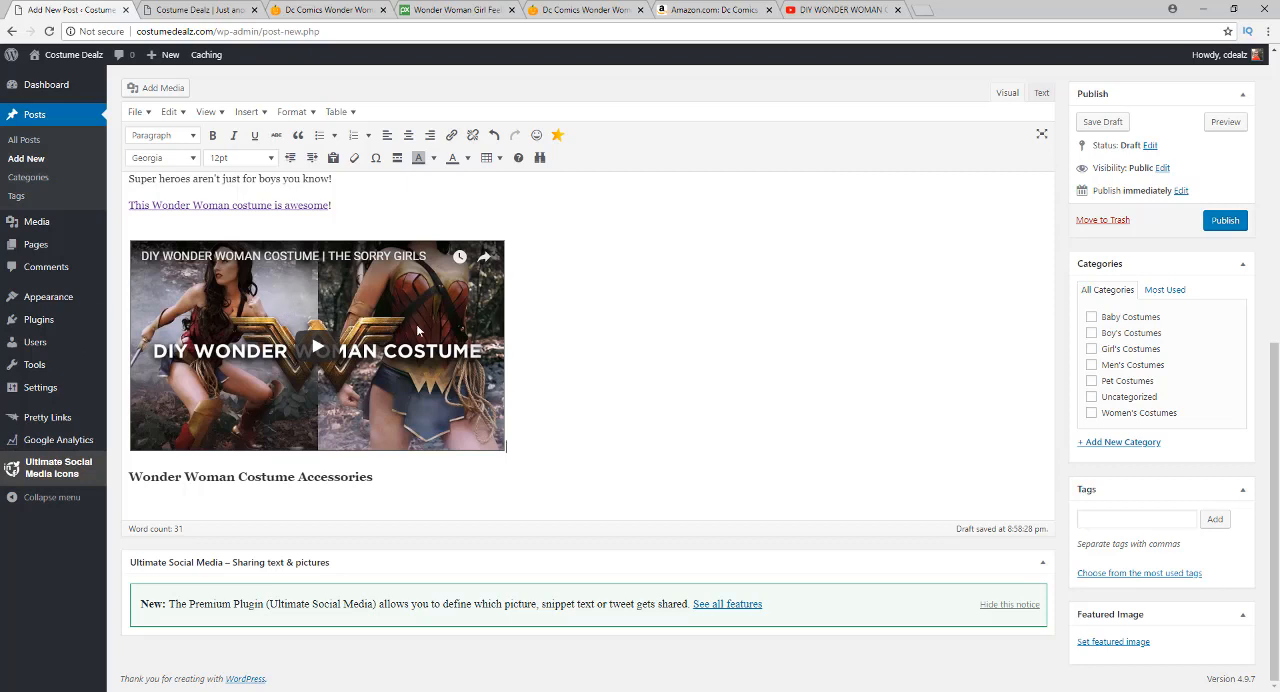
Add the title "DIY Wonder Woman Costume" above the embedded video and format it as Heading 3
click(442, 234)
key(Return)
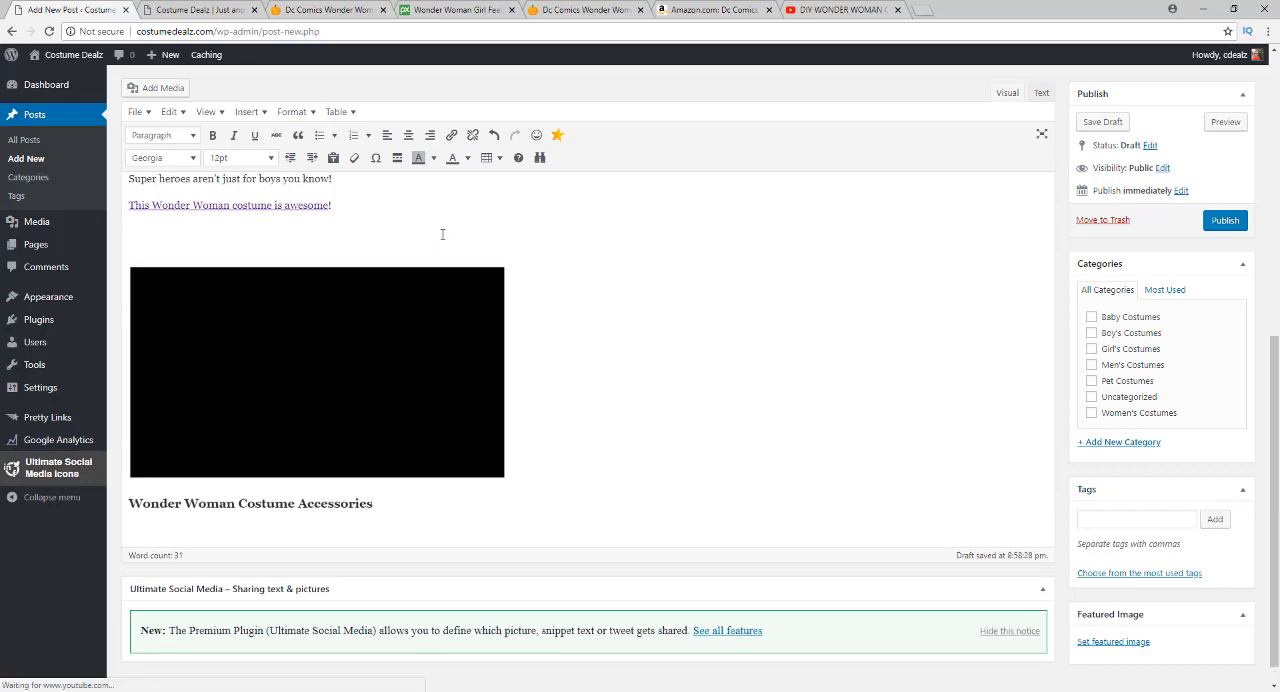
text(DIY Wom)
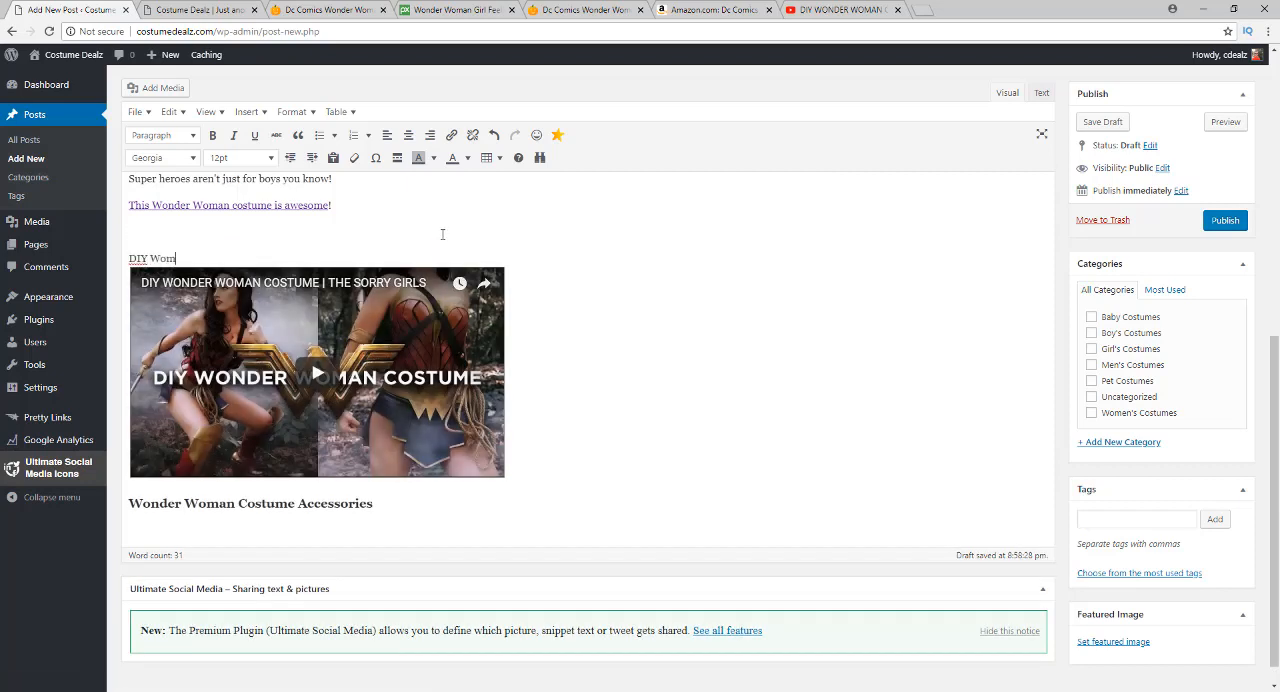
key(BackSpace)
text(nder Woman Costume)
key(shift+Left)
key(shift+Home)
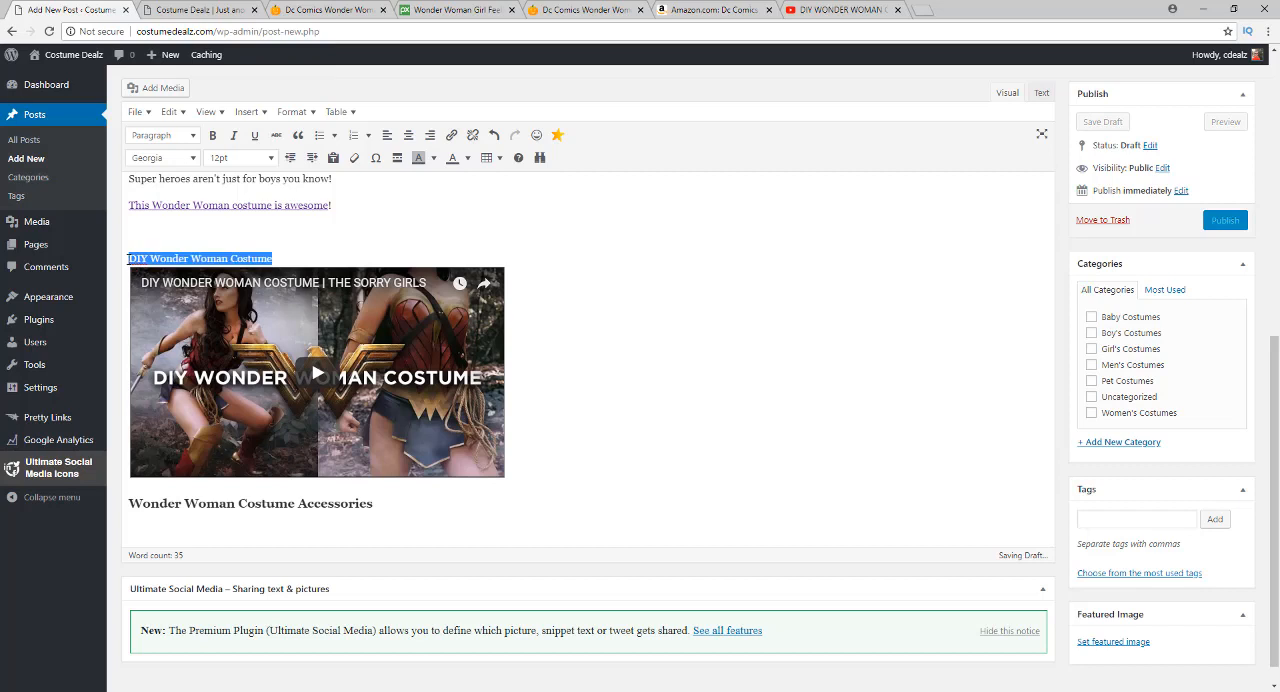
click(153, 141)
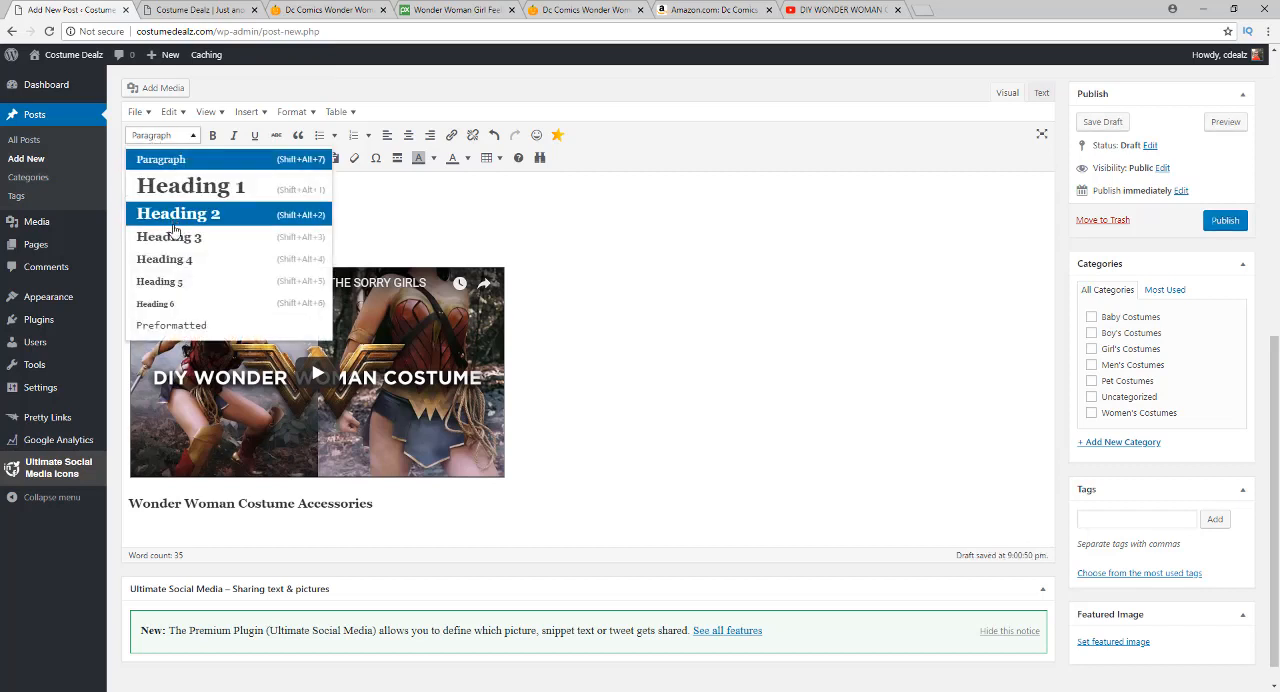
click(172, 238)
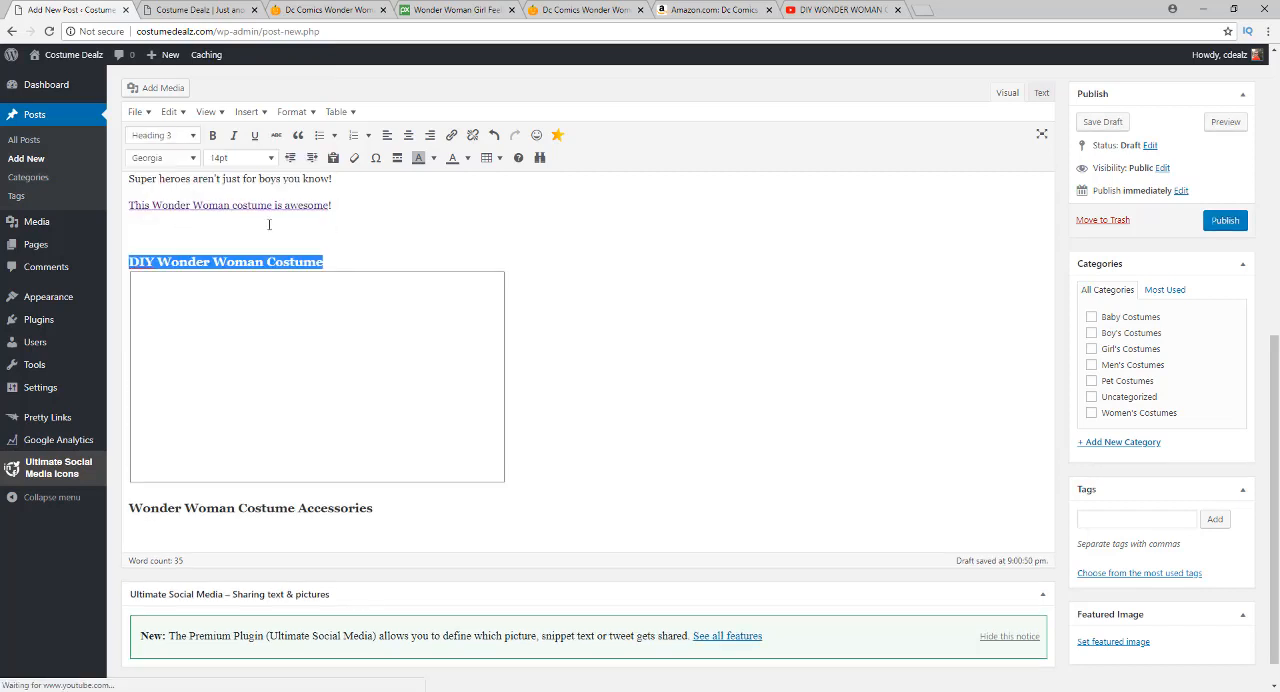
Below the DIY heading, write "Are you more of a DIYer? Check out this DIY Wonder Woman Costume that is both stylish and easy to make."
click(371, 249)
key(Return)
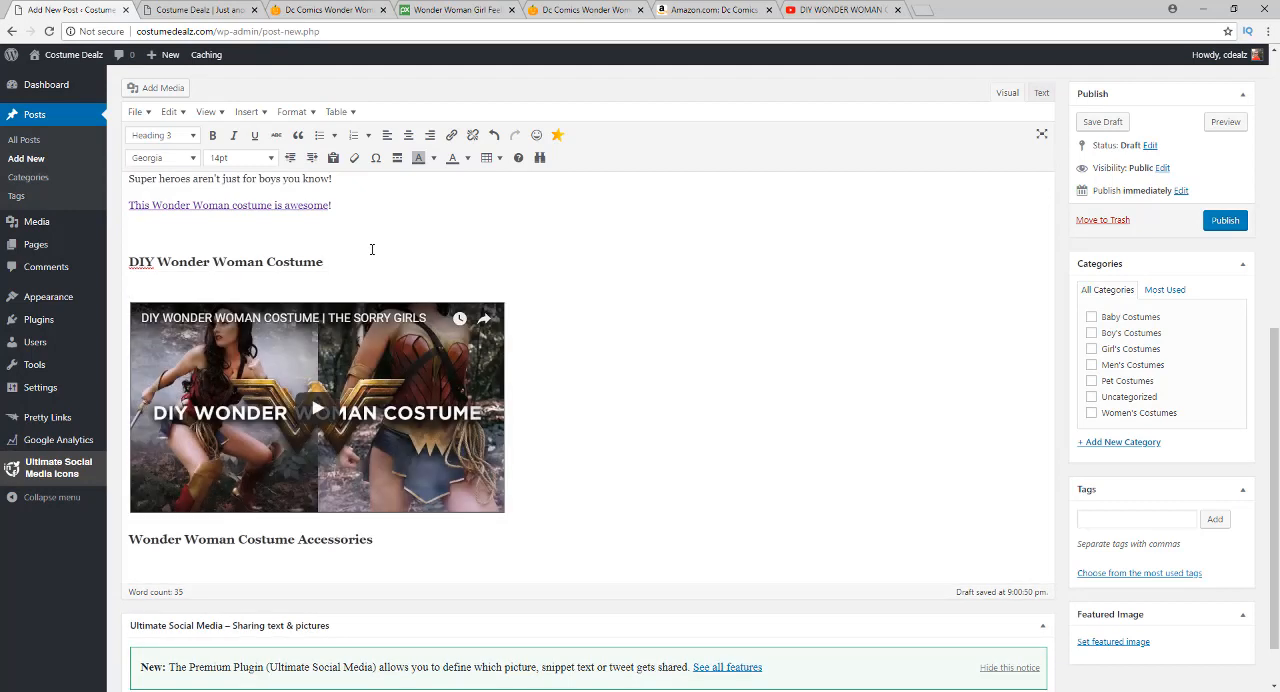
text(Are you more of a DIY)
key(BackSpace)
key(BackSpace)
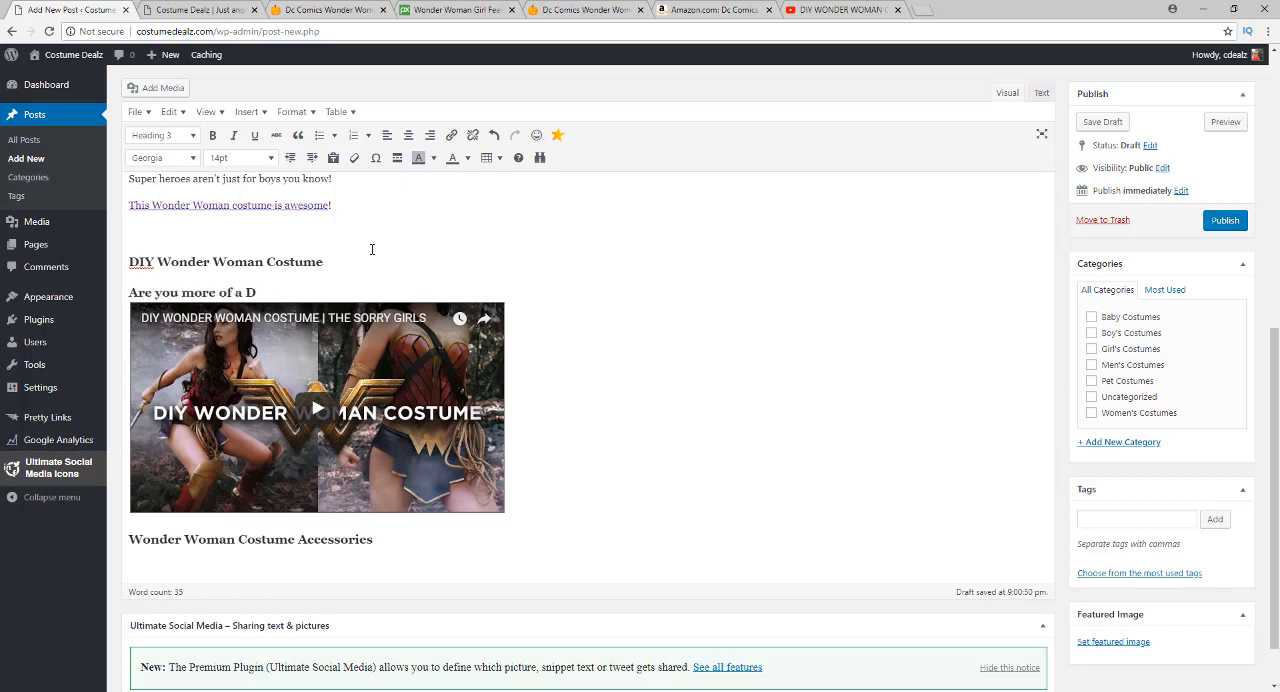
text(IYer? Check out thi)
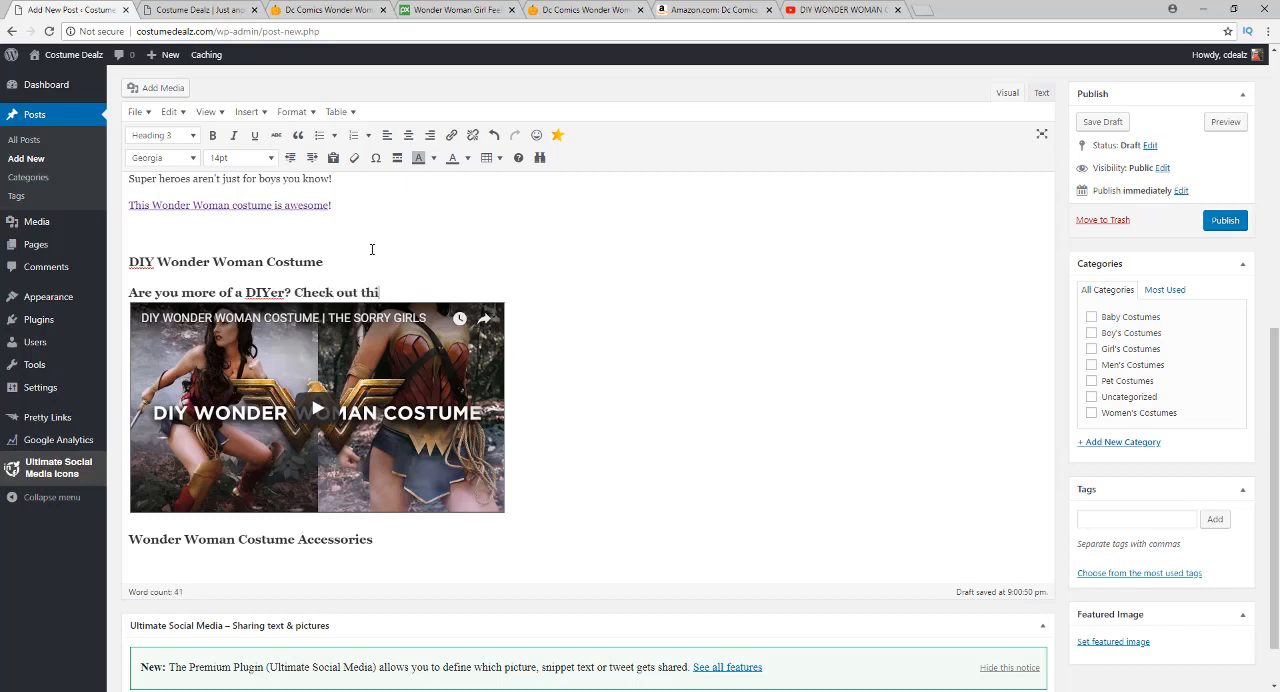
text(s DIY Wonder Woman Costu)
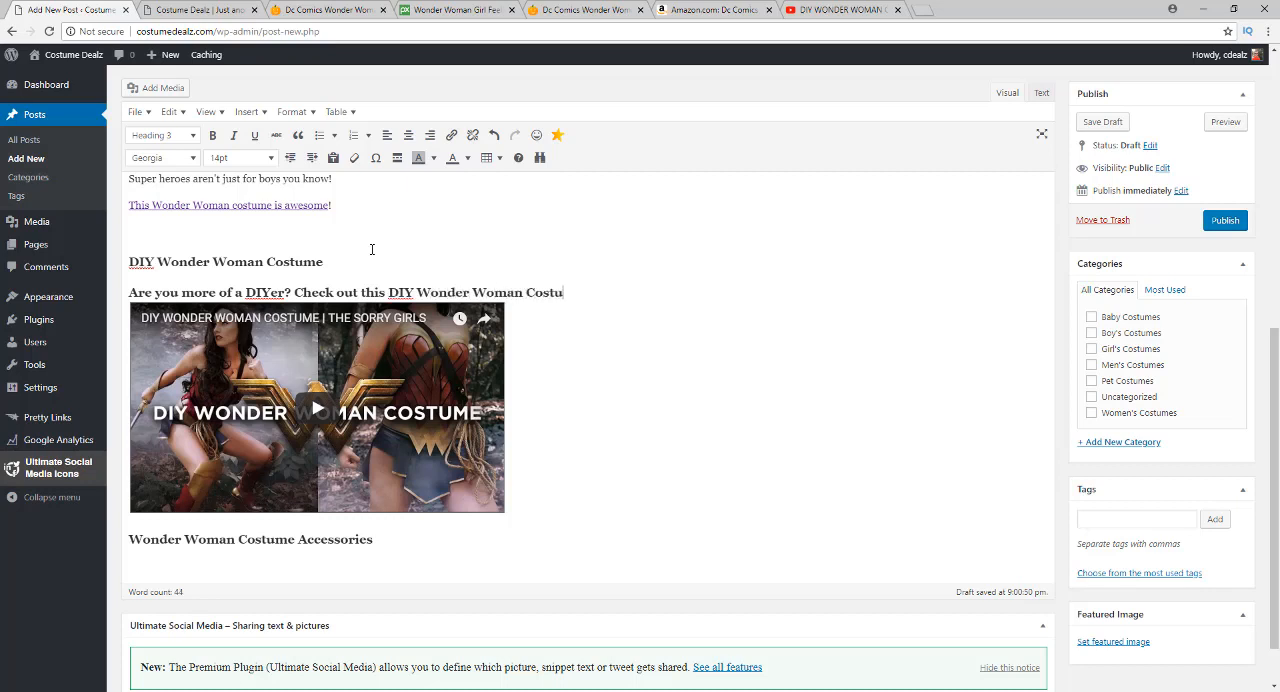
text(me that is both styli)
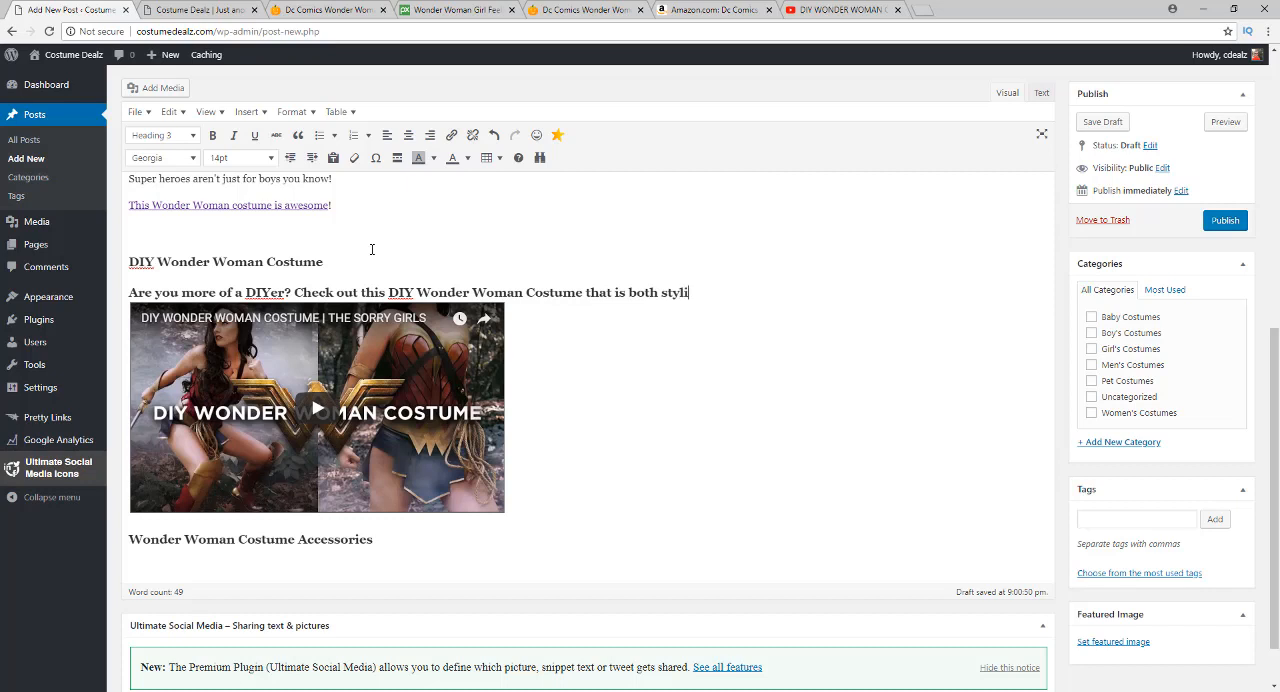
text(sh and easy to make.)
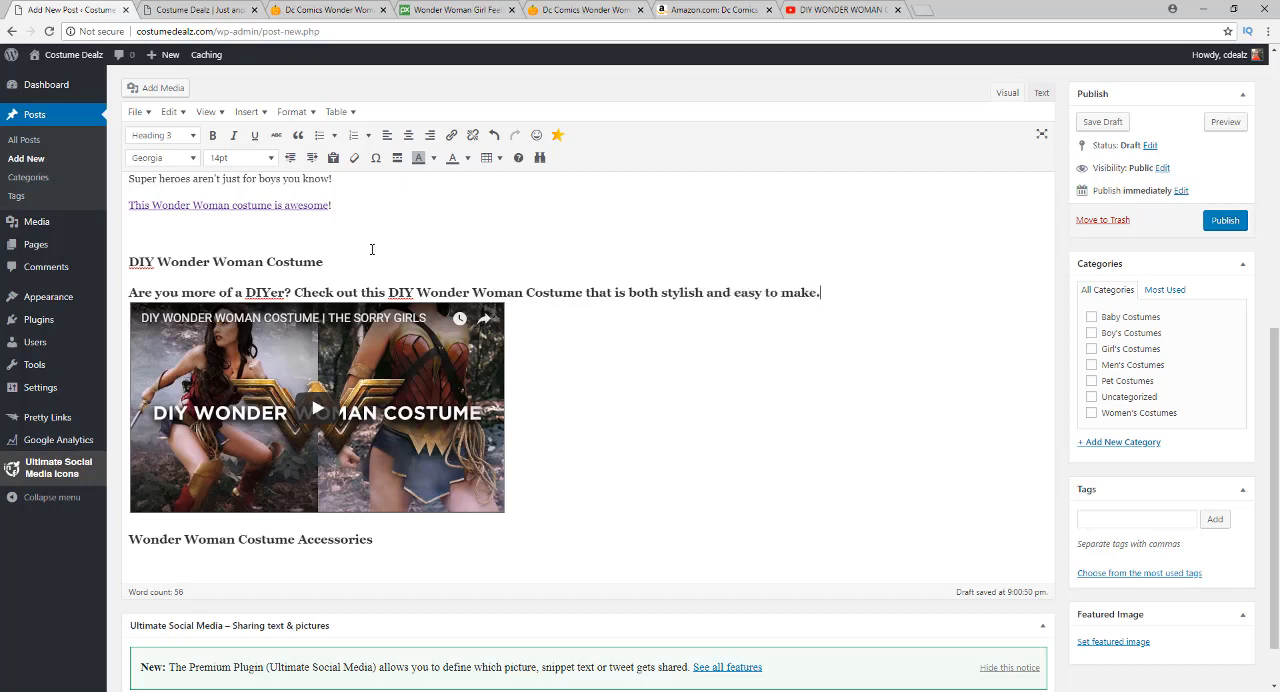
Change the sentence under the DIY Wonder Woman Costume heading to Paragraph format
drag(830, 293, 130, 283)
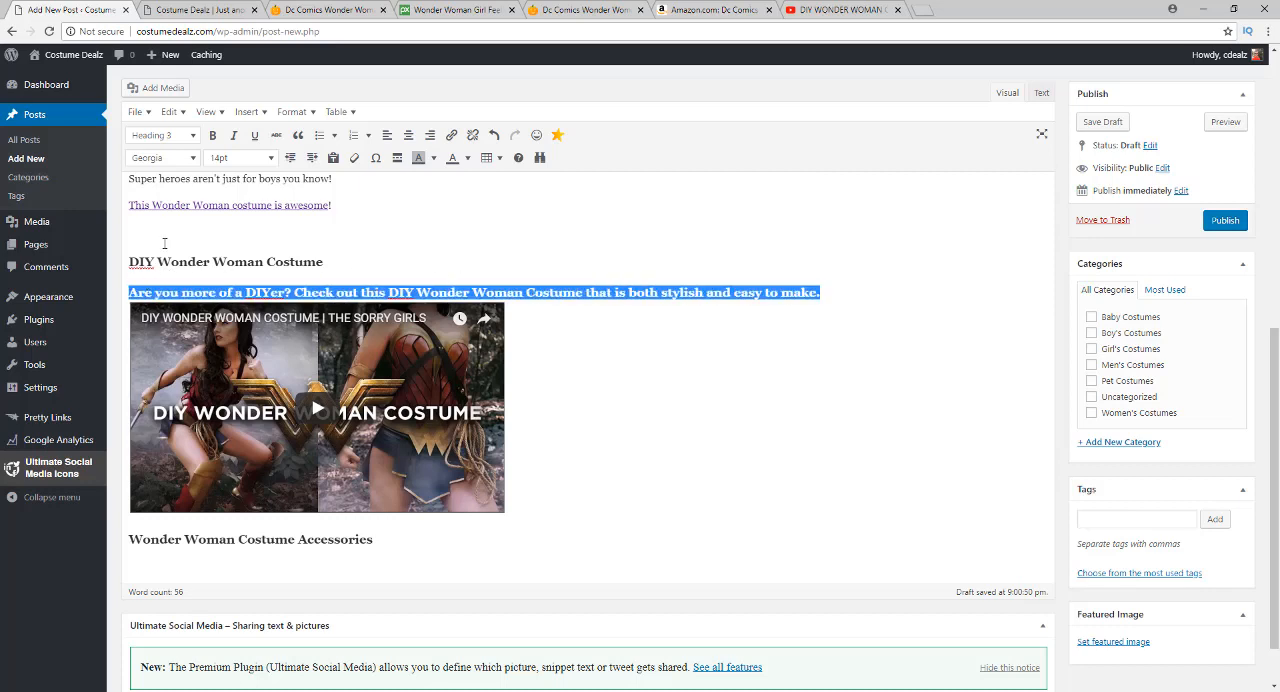
click(166, 140)
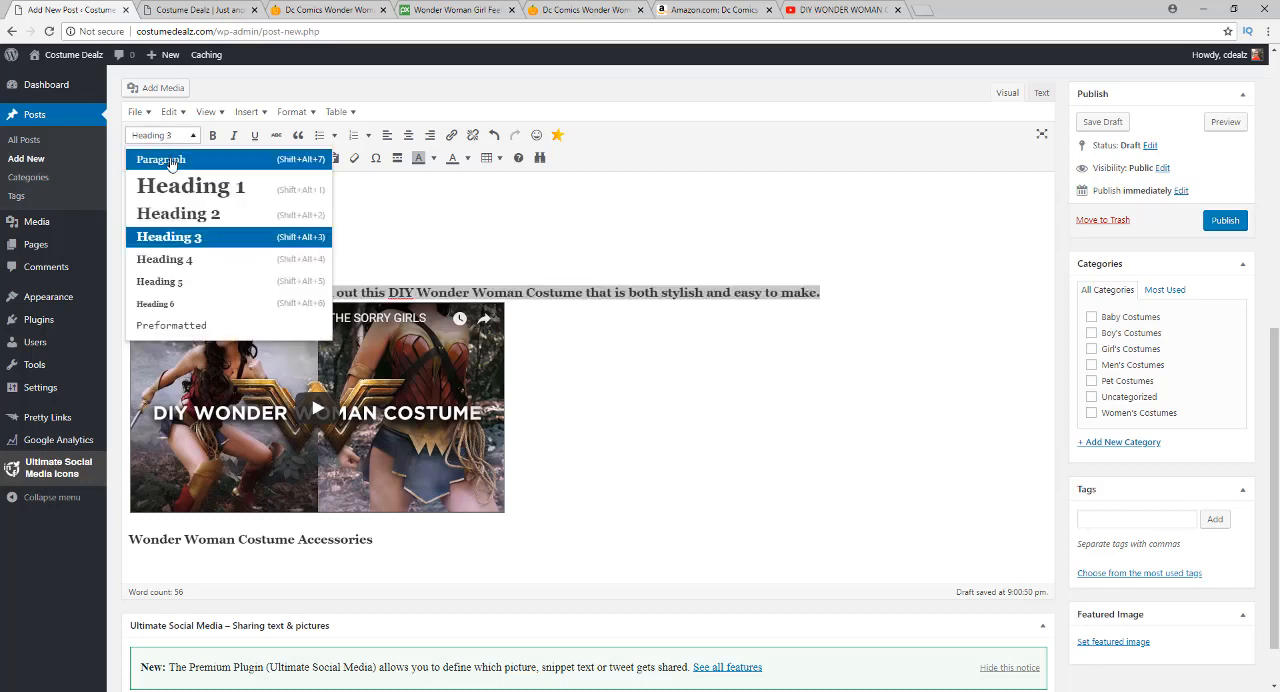
click(170, 161)
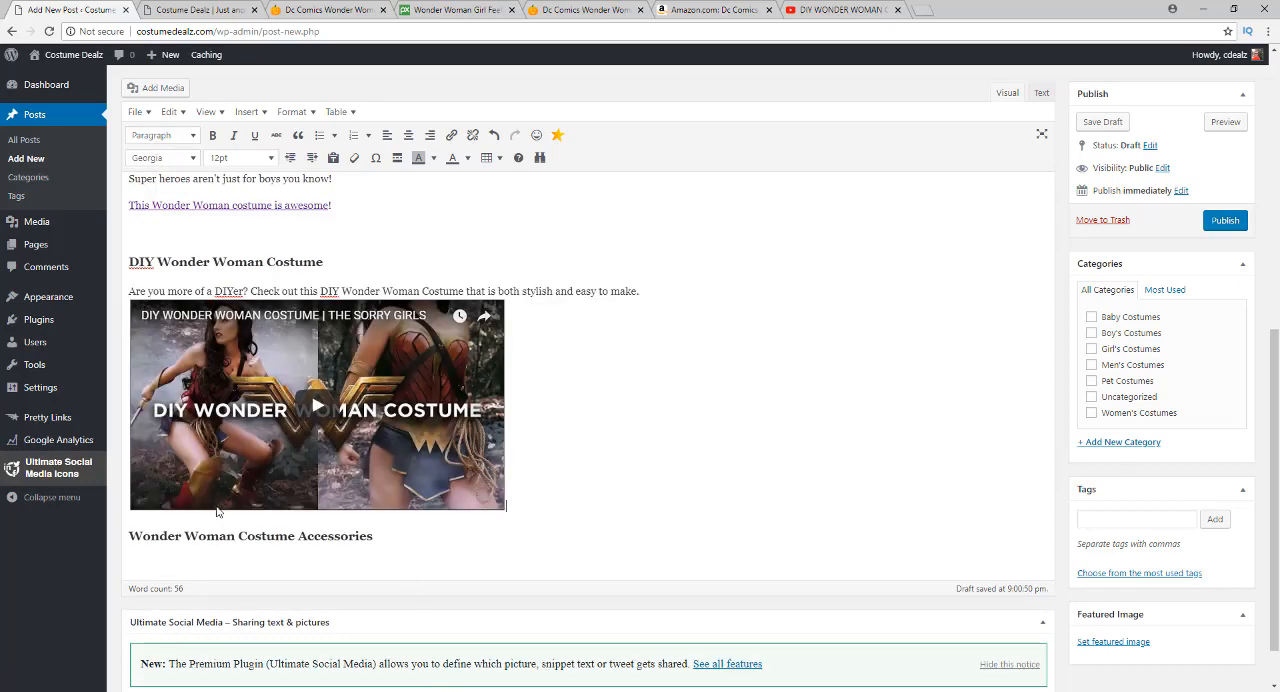
Look over the drafted Wonder Woman section and assign the post to the Women's Costumes category
scroll(250, 328, up, 5)
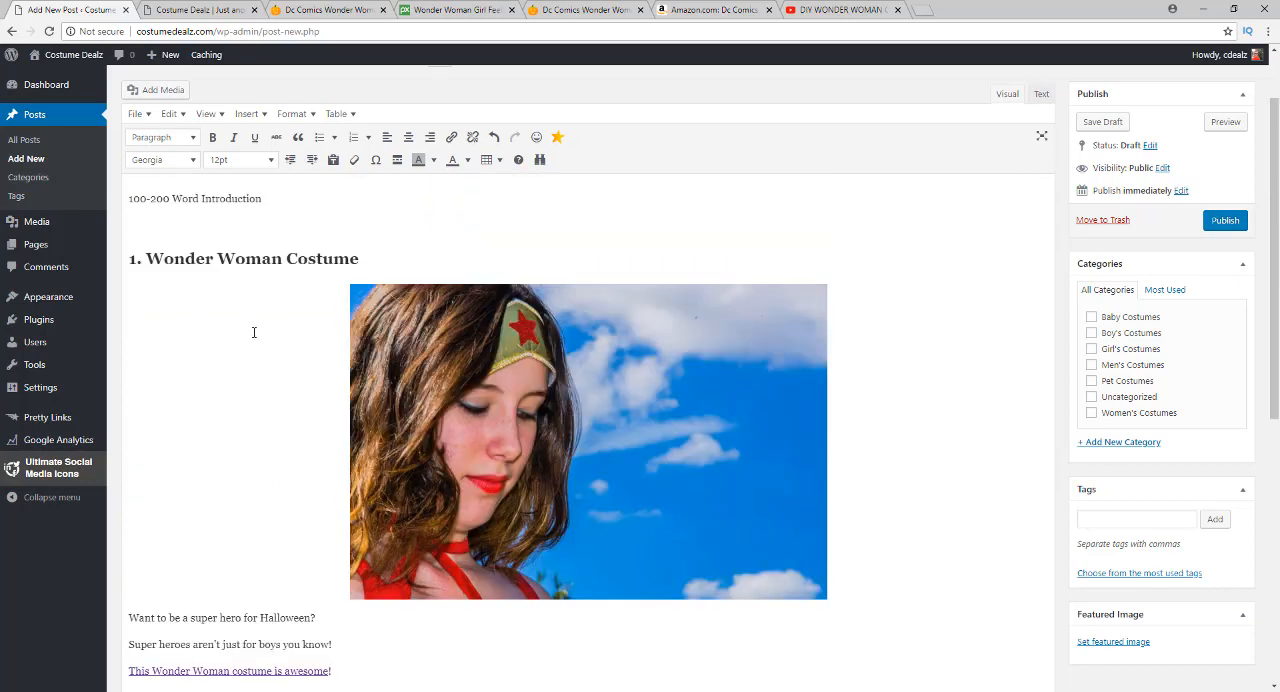
scroll(254, 332, down, 4)
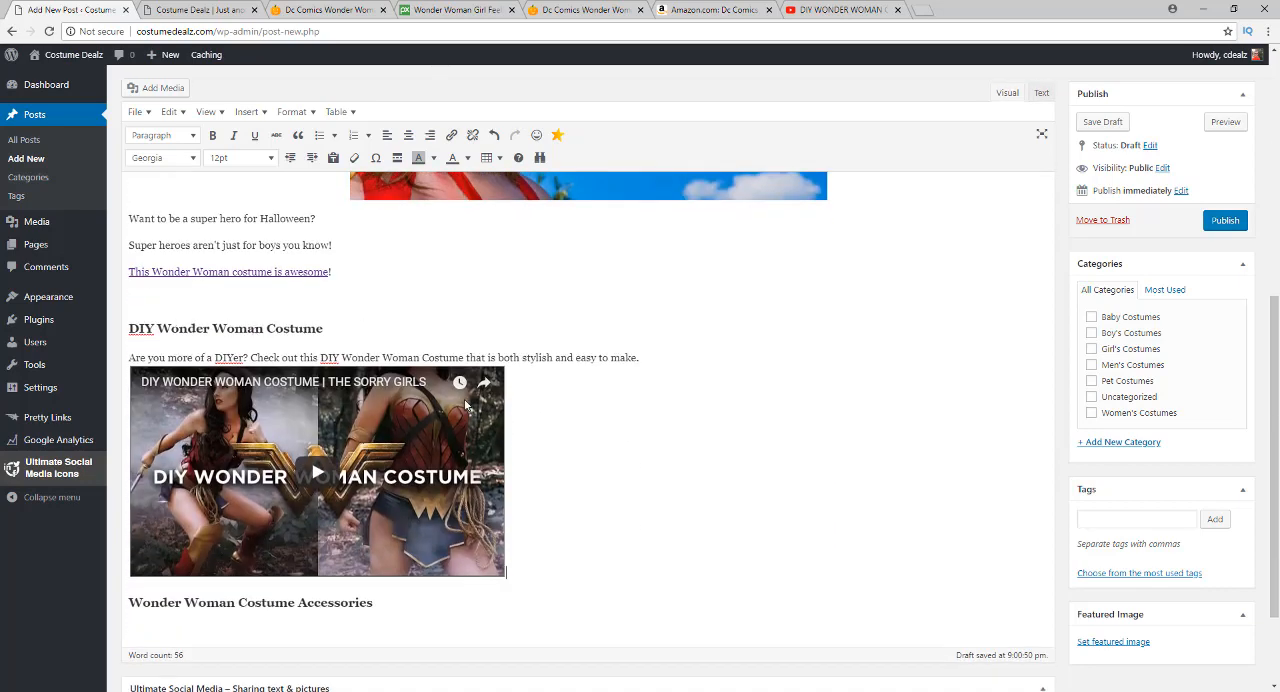
scroll(466, 404, down, 2)
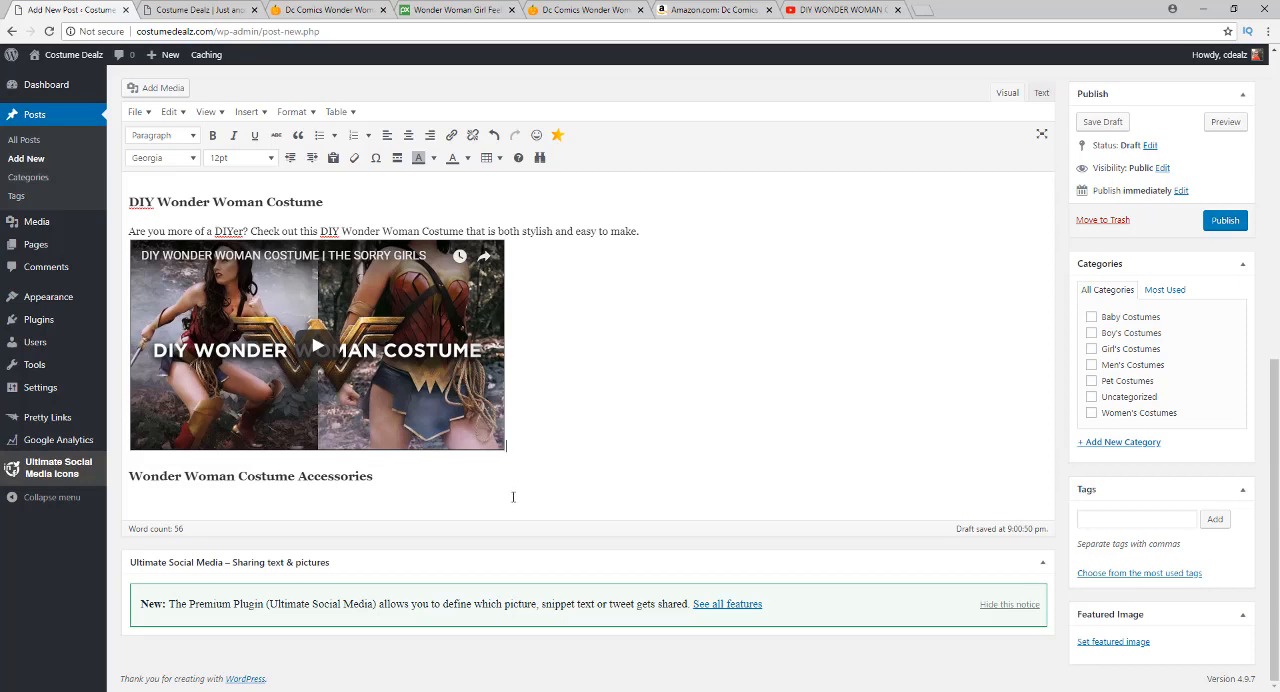
scroll(572, 448, up, 5)
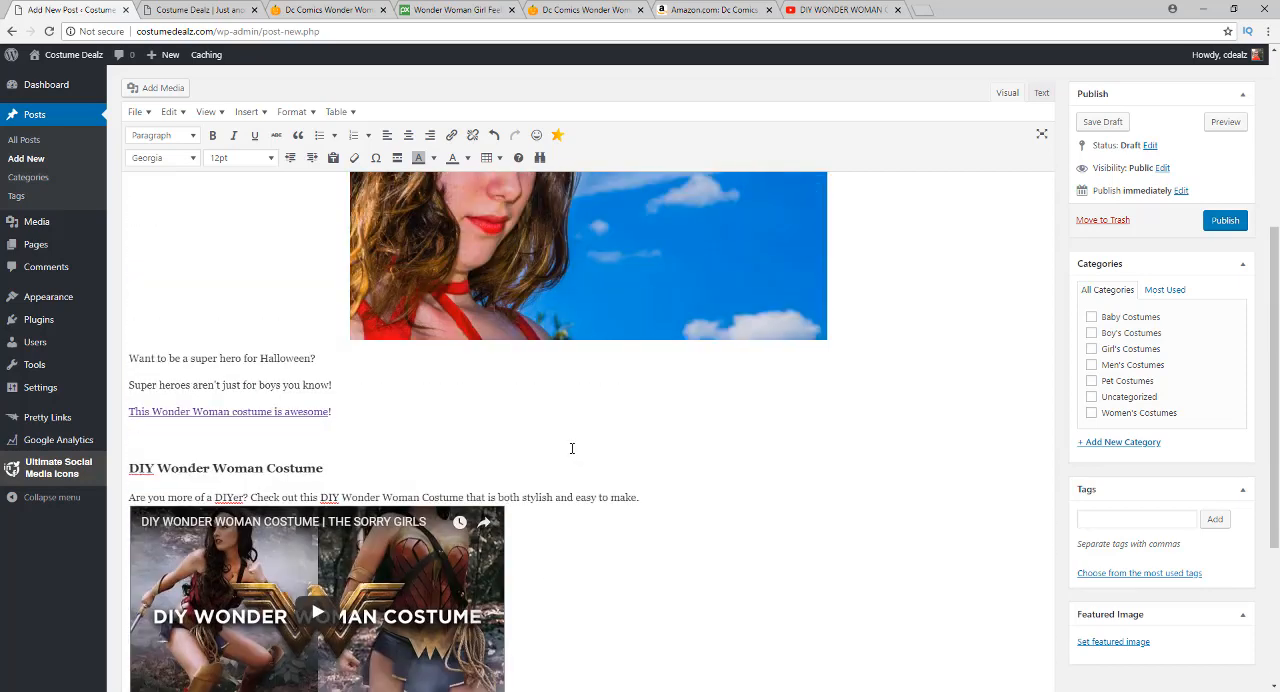
scroll(572, 448, up, 2)
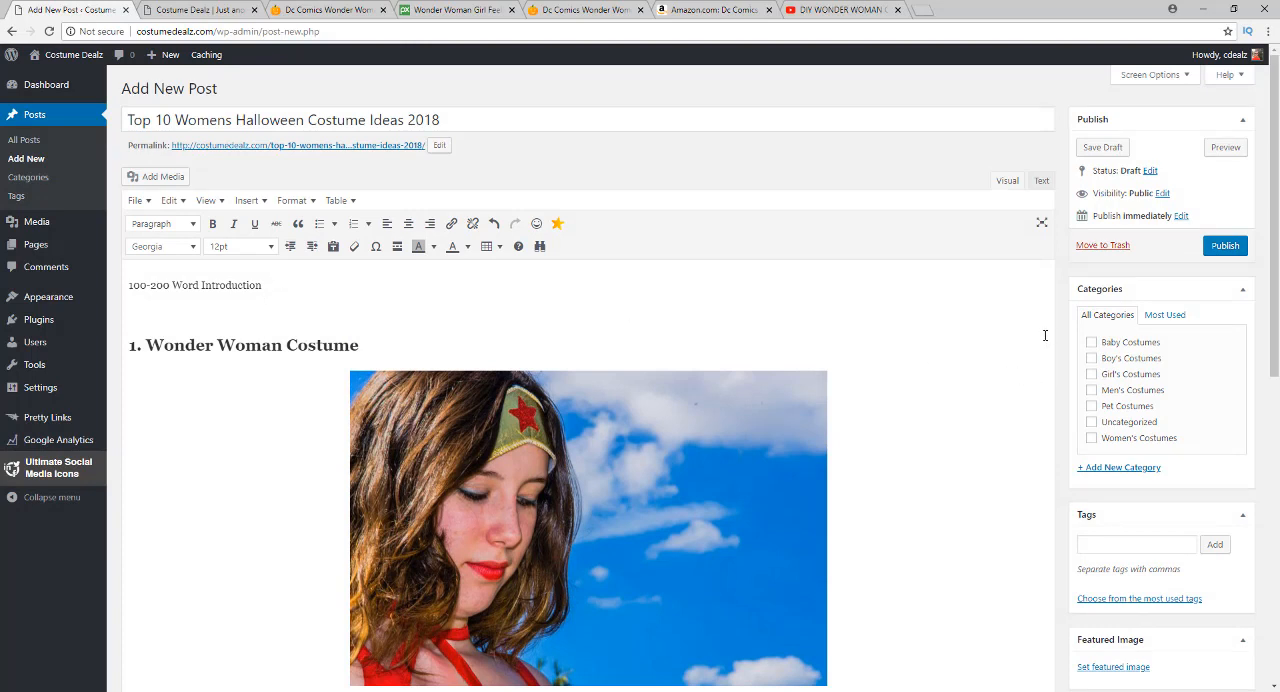
click(1091, 438)
Tag the post with Womens Halloween Costume Ideas 2018, Womens Halloween costume ideas, Womens Halloween Costume, Halloween Costume Ideas 2018 and DIY Wonder Woman Costume
scroll(1088, 470, down, 3)
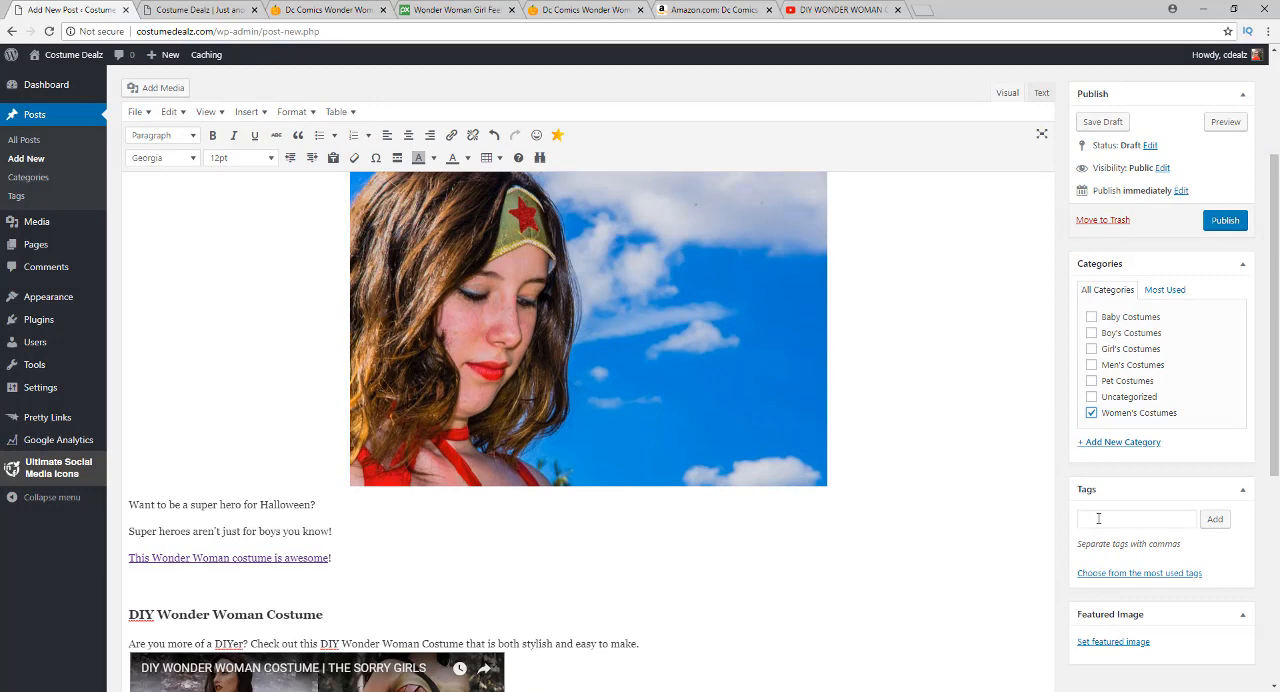
scroll(650, 400, up, 5)
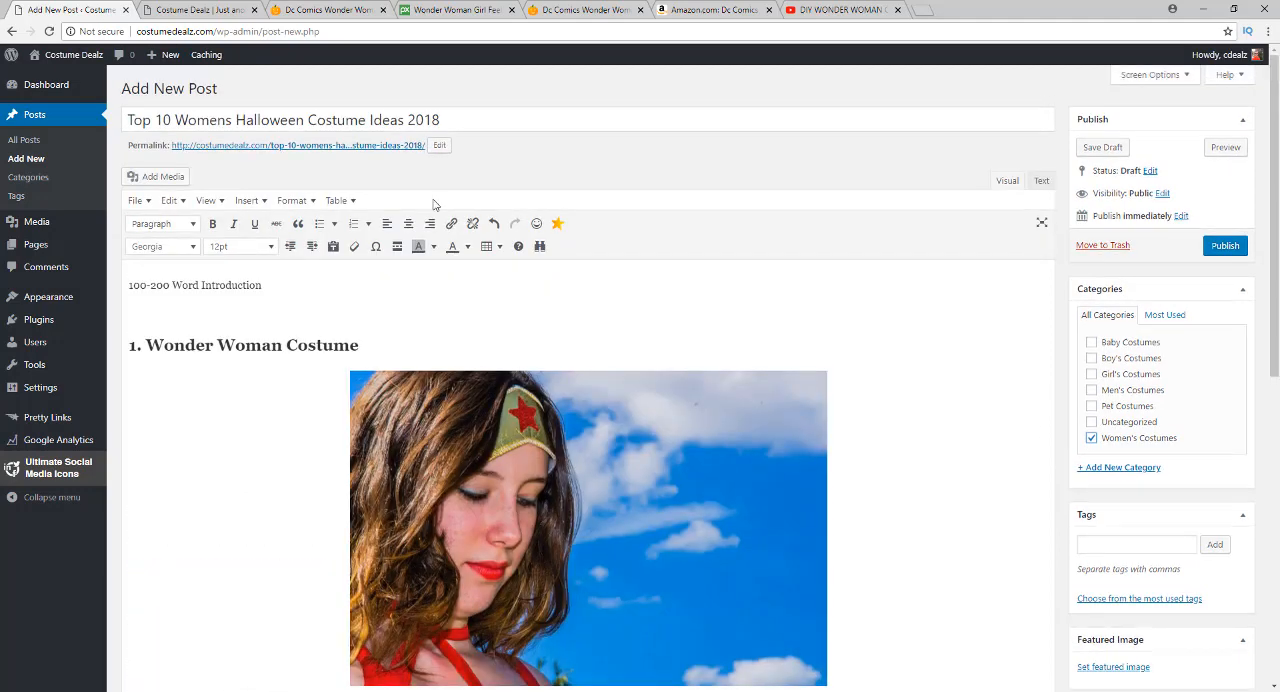
drag(176, 120, 440, 118)
key(ctrl+c)
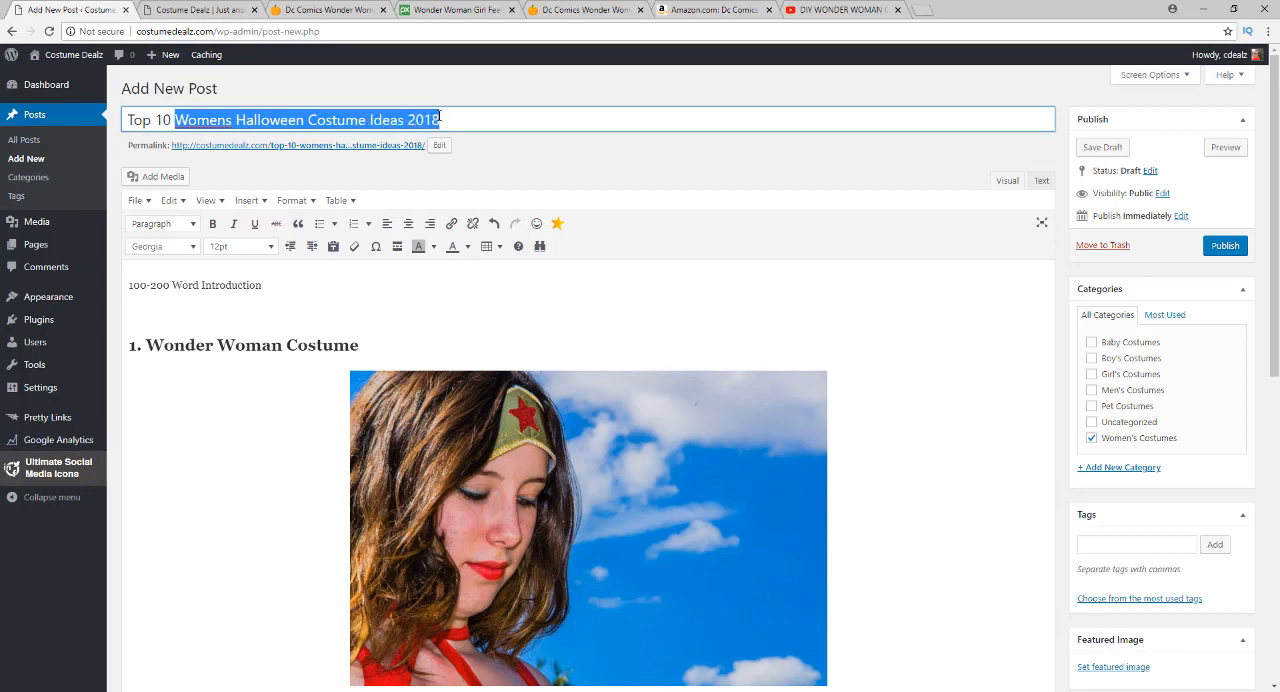
click(1100, 542)
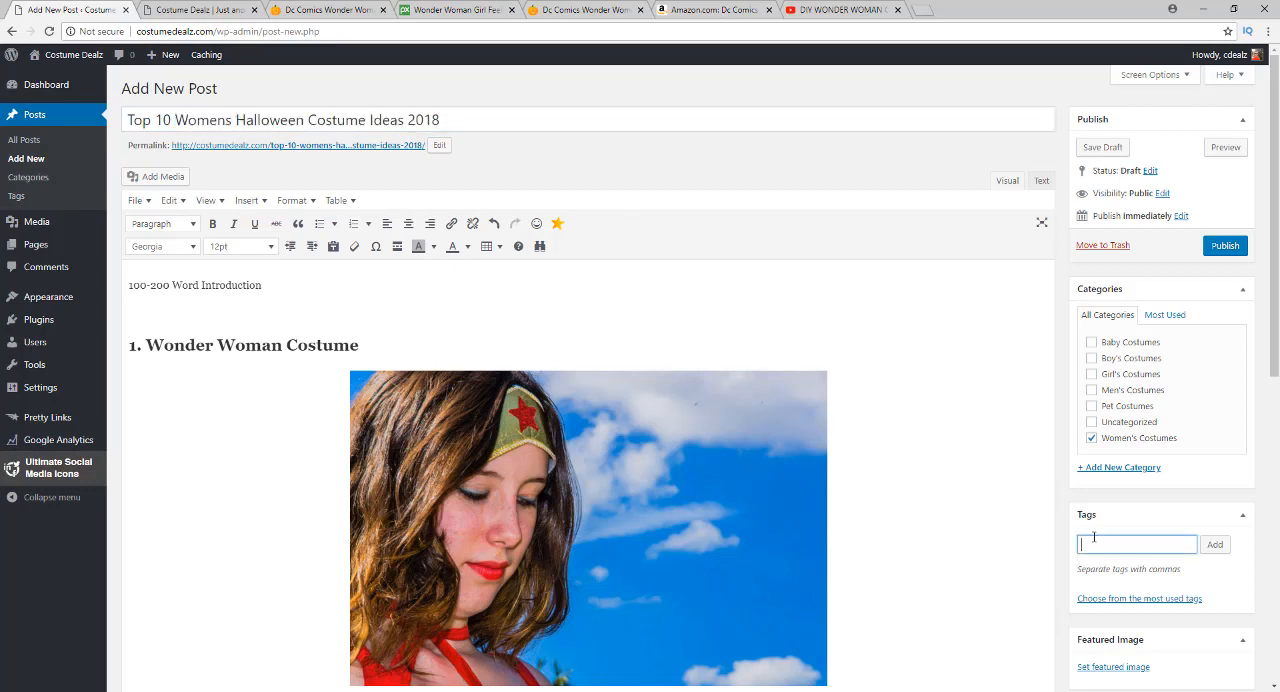
key(ctrl+v)
text(,)
text(,)
text( Women)
text(s Hallow)
text(een)
text( cos)
text(Wonde)
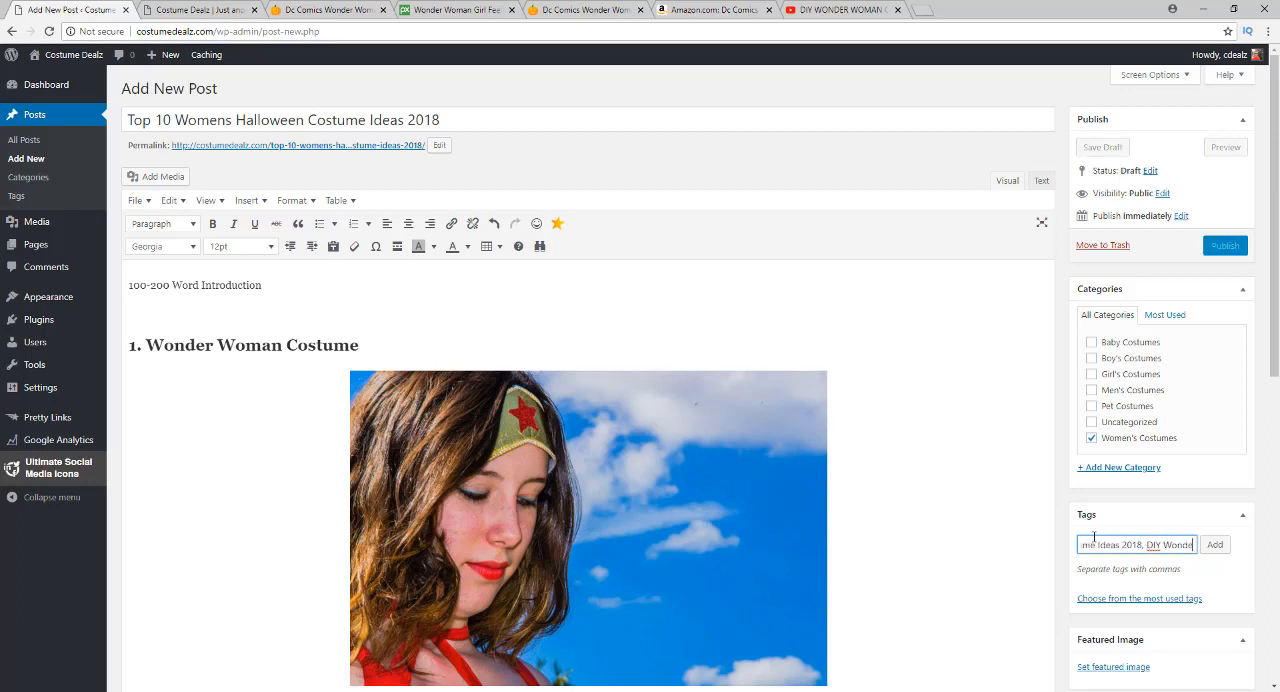
text(r Woman C)
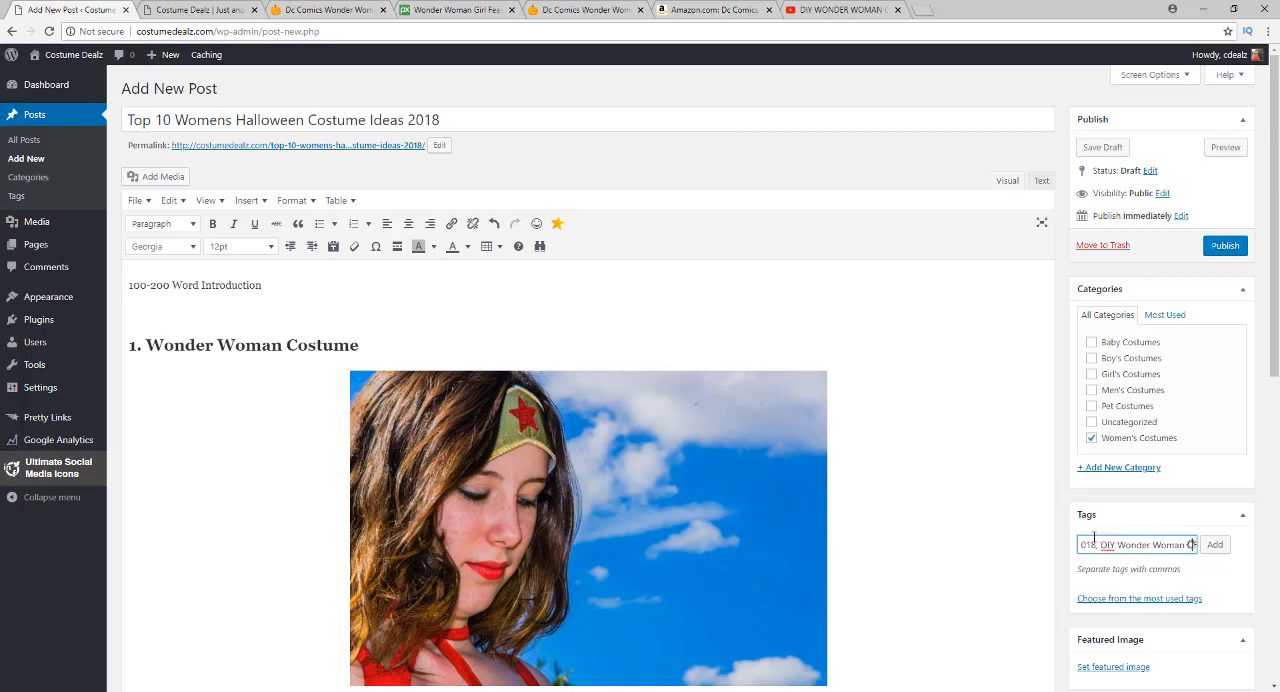
text(ostume)
key(Return)
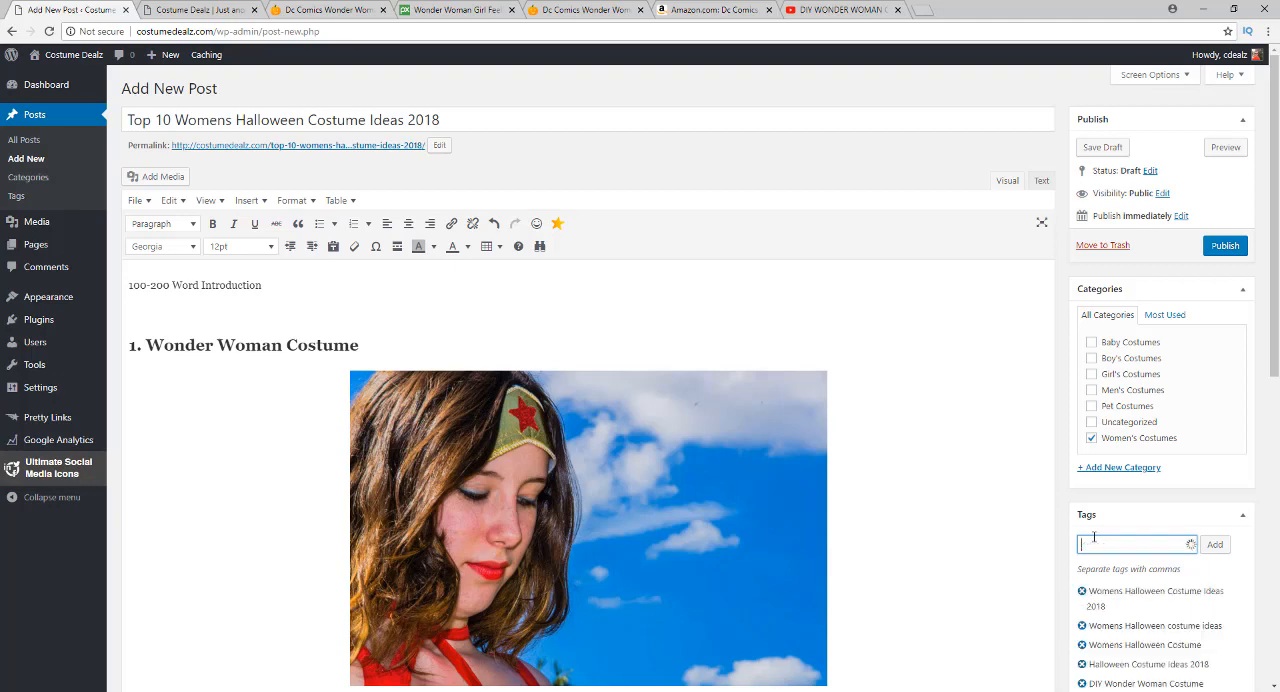
Set the Wonder Woman costume picture from the media library as the post's featured image
scroll(1094, 537, down, 2)
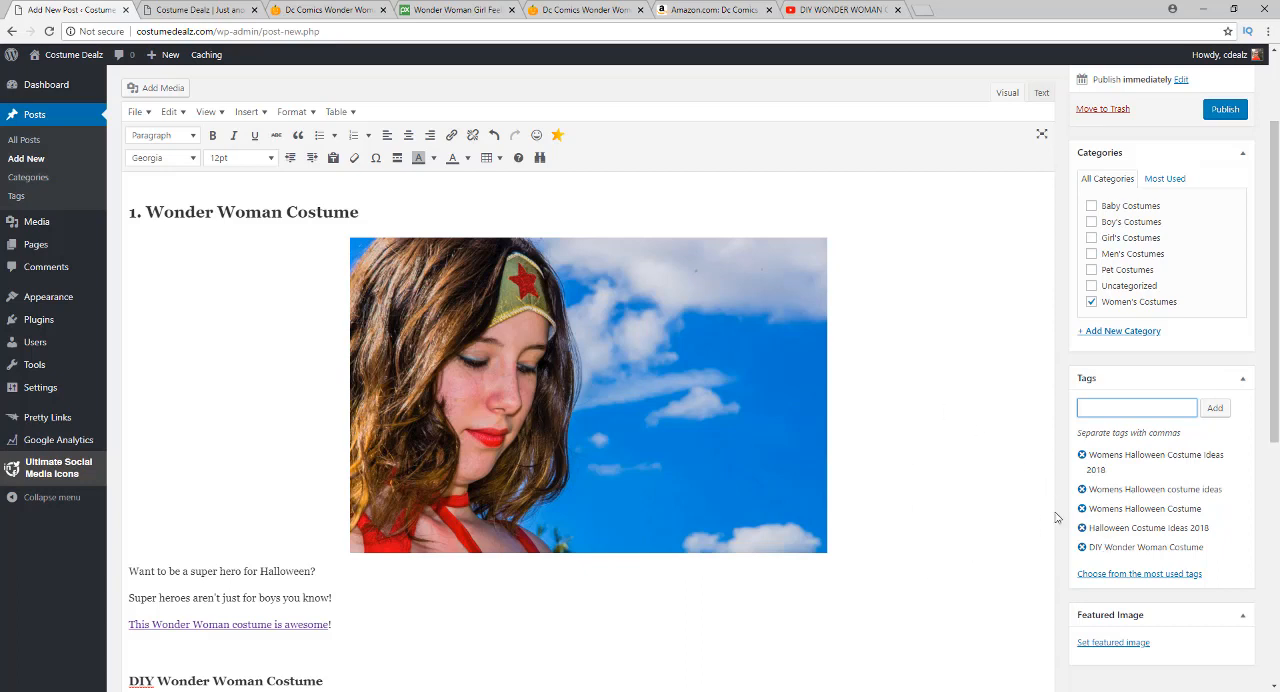
scroll(1077, 431, up, 1)
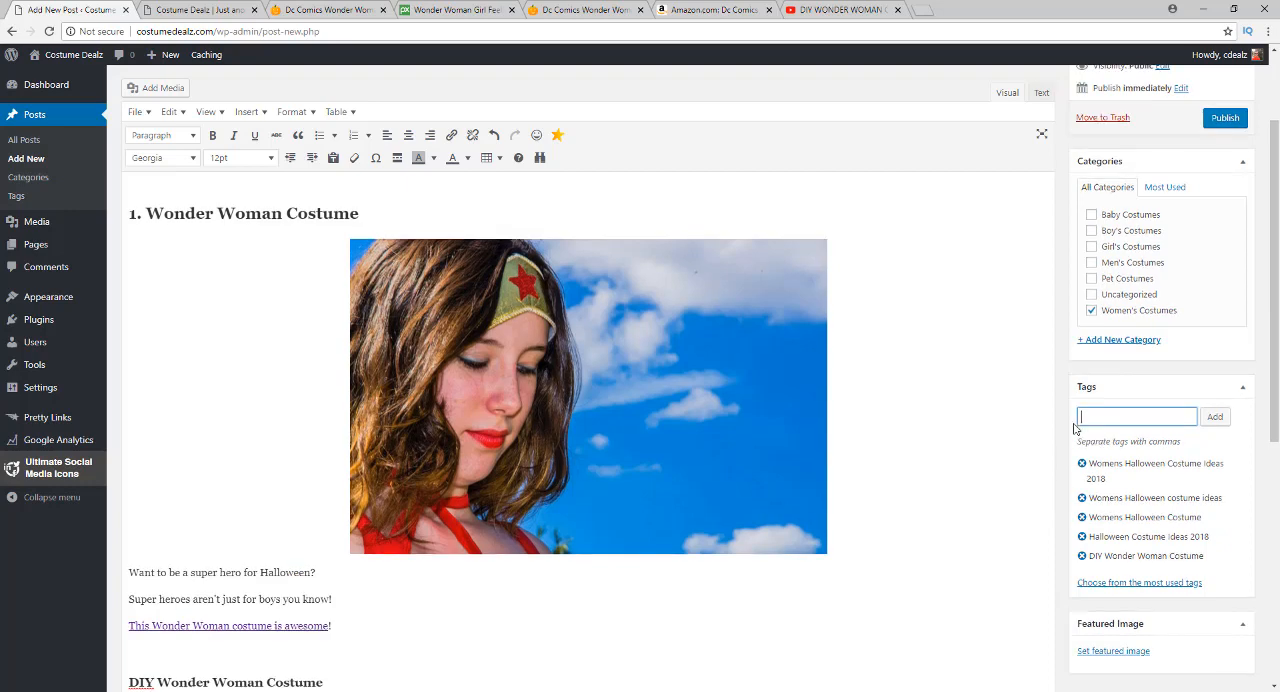
scroll(1001, 527, down, 2)
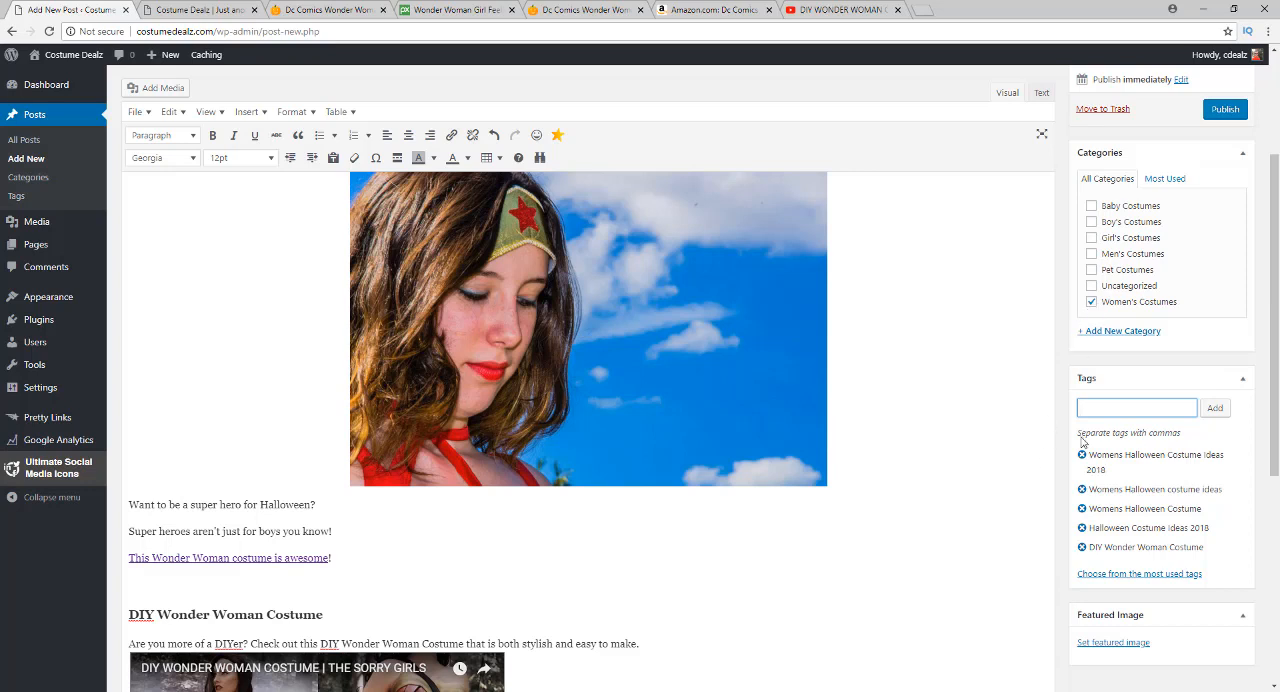
scroll(1051, 507, down, 2)
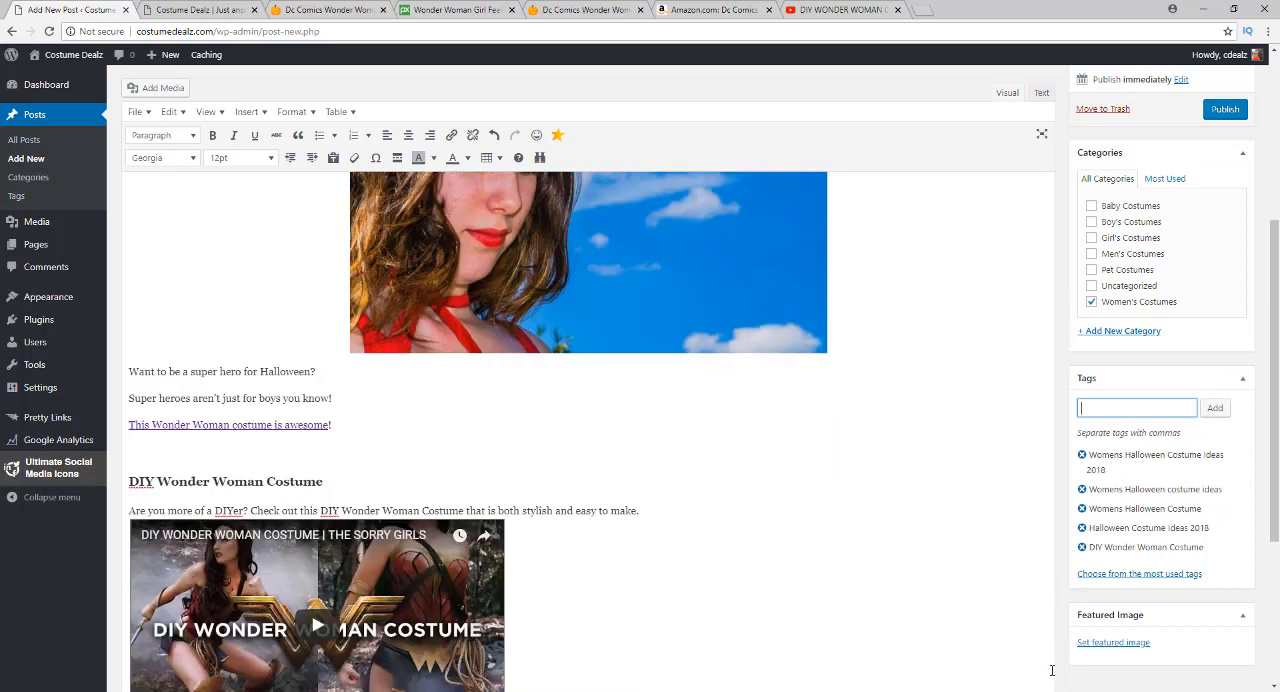
click(1094, 644)
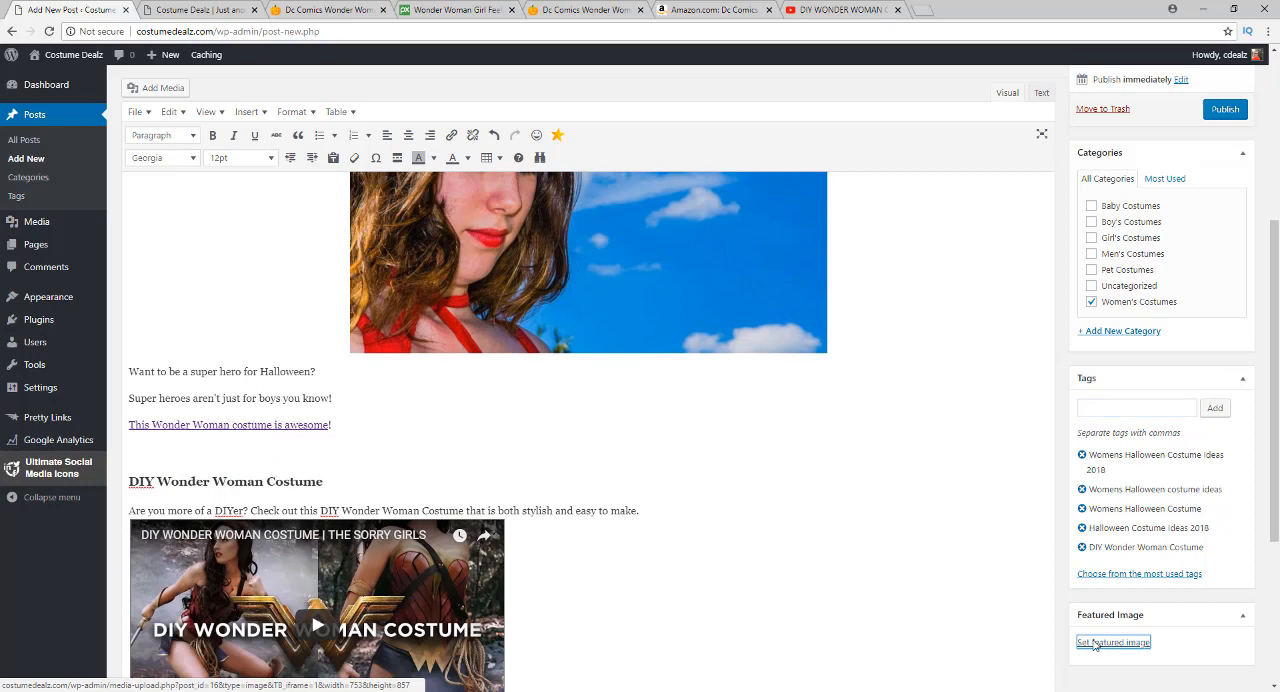
click(113, 208)
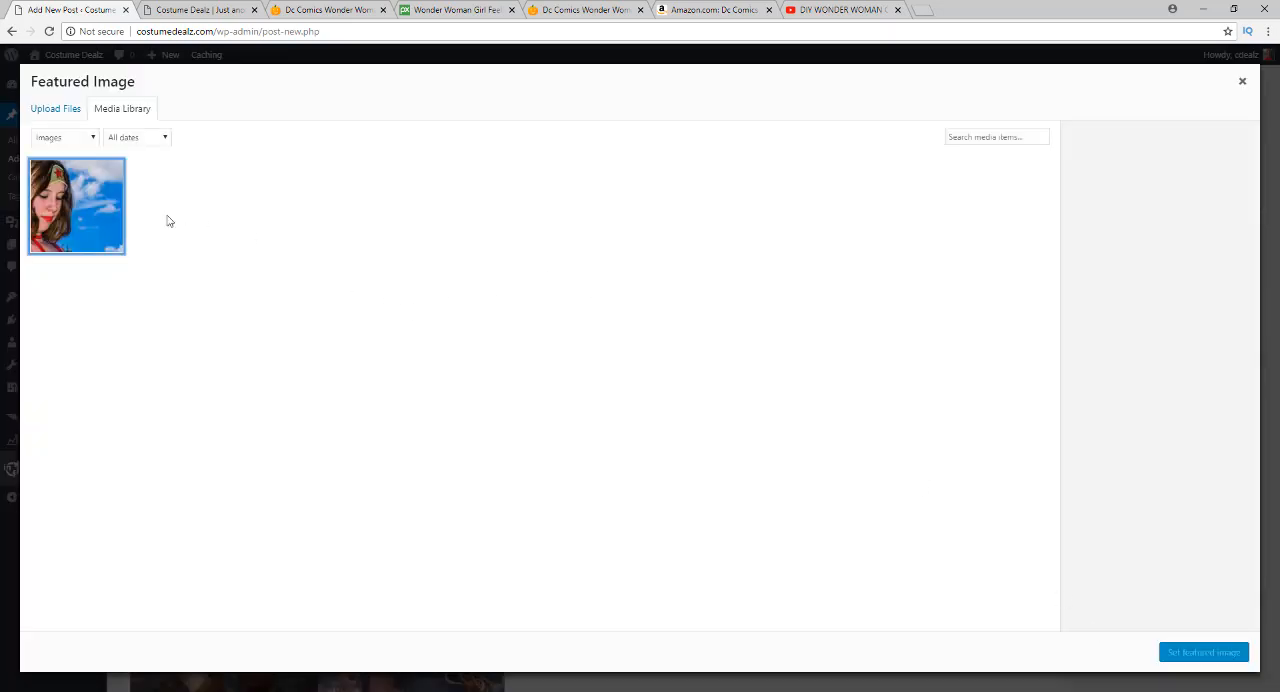
click(1189, 654)
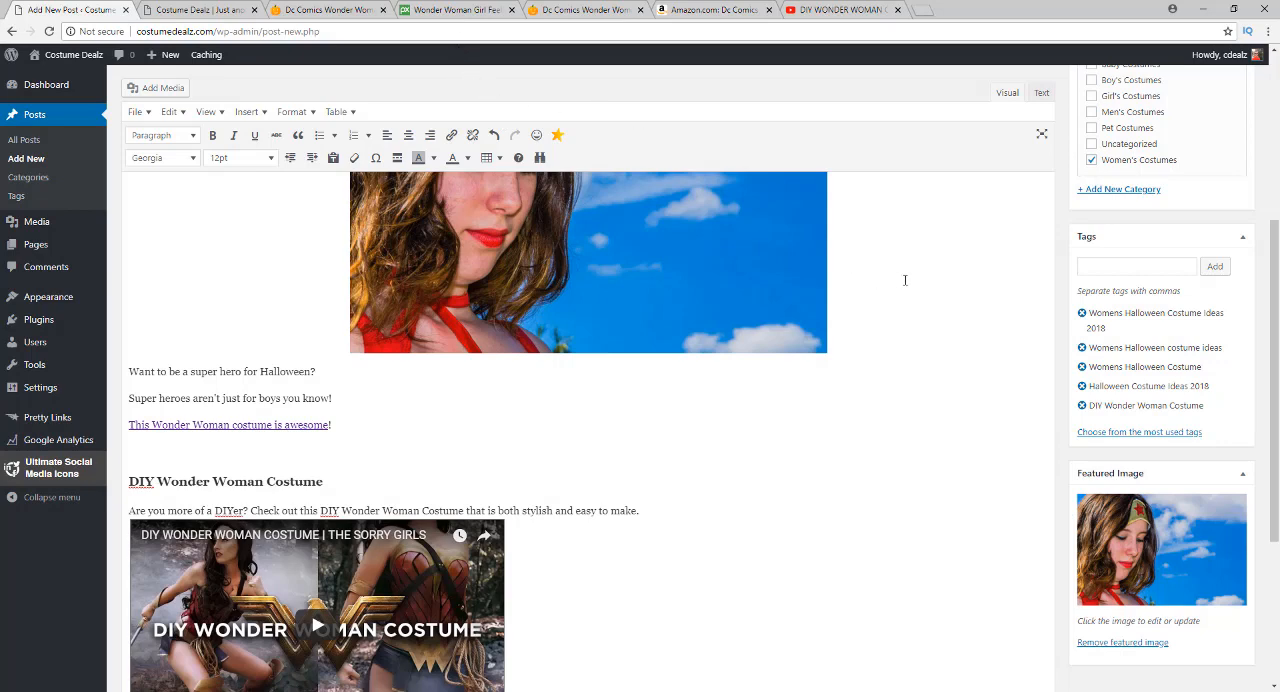
Preview the post and examine its title, featured image, introduction and the Wonder Woman Costume section
scroll(929, 306, up, 3)
scroll(1000, 337, down, 4)
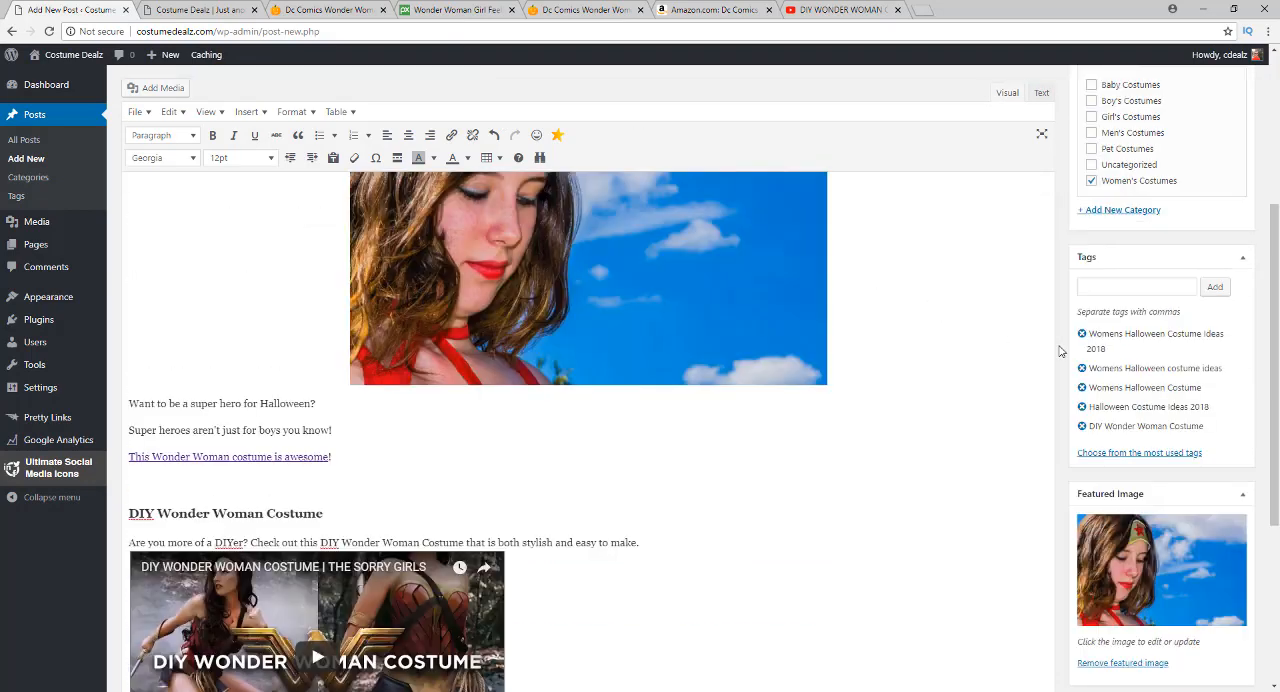
scroll(814, 308, up, 5)
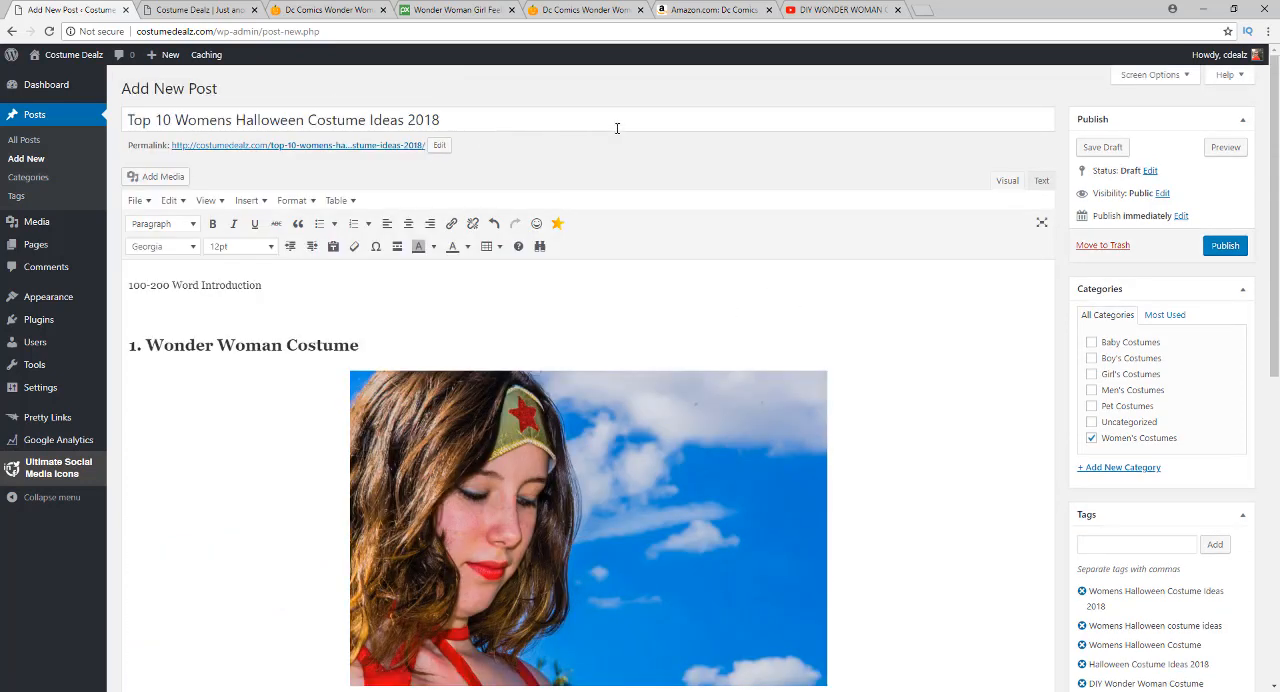
click(1225, 148)
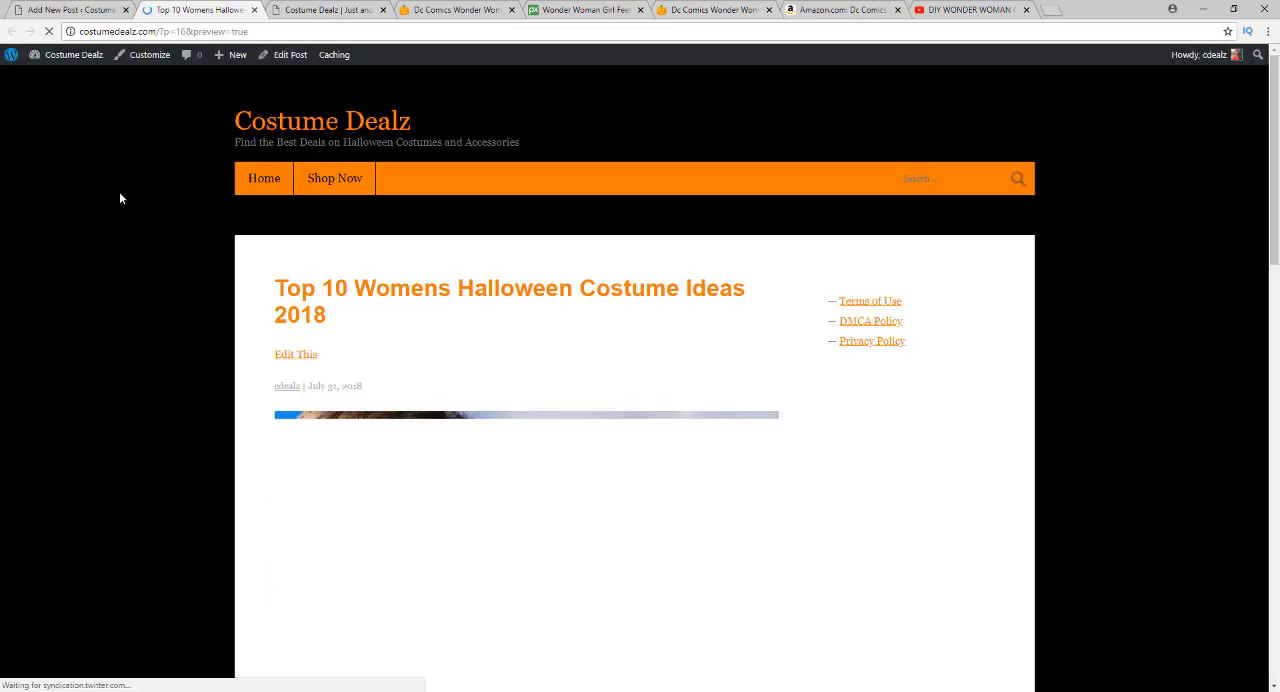
scroll(119, 198, down, 2)
scroll(123, 200, up, 1)
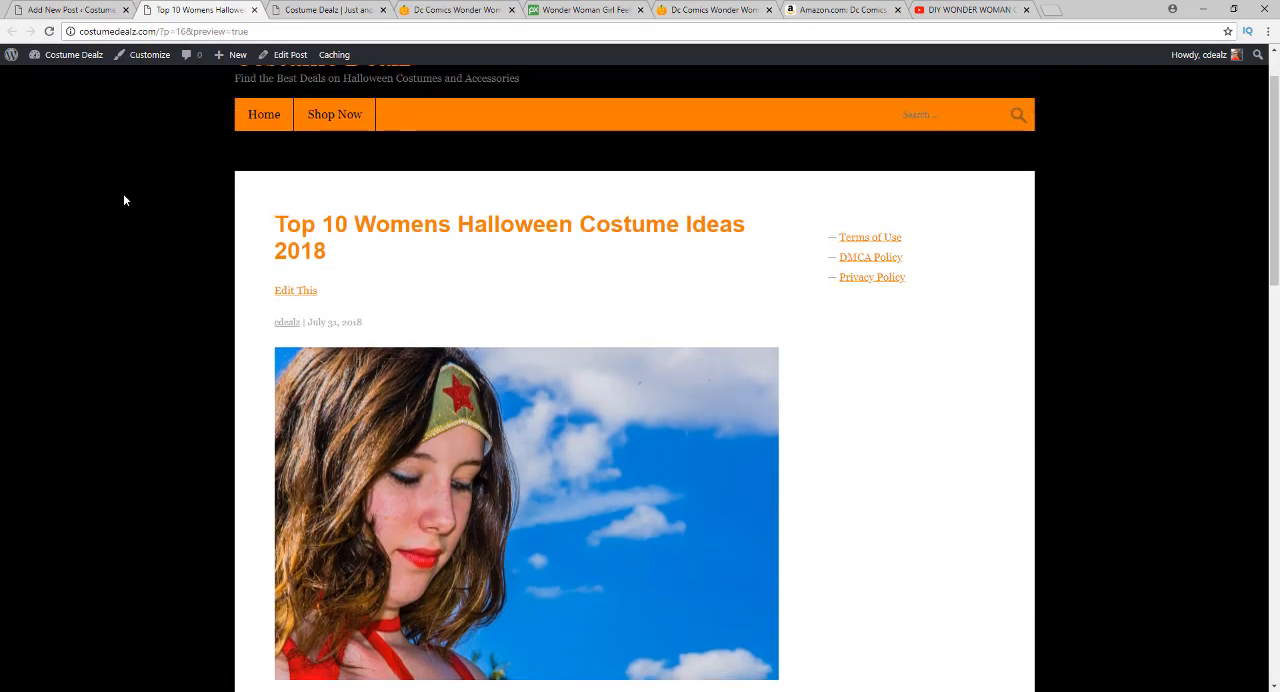
scroll(123, 200, up, 1)
scroll(123, 198, down, 4)
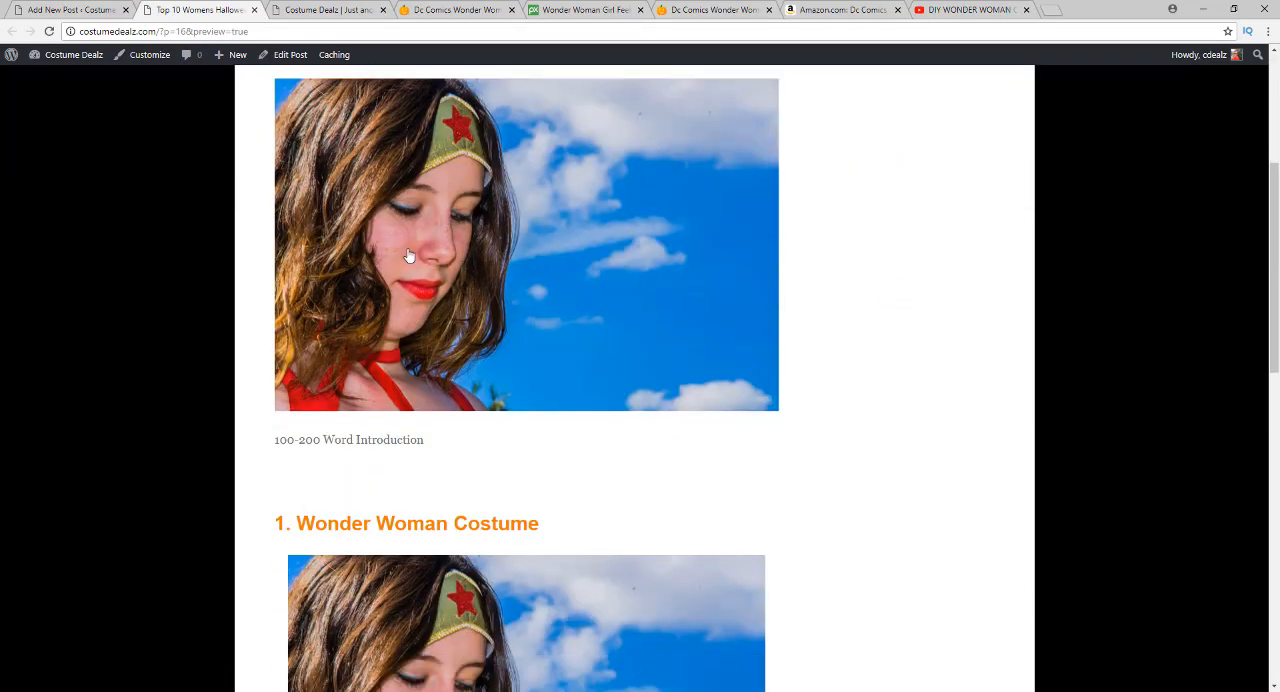
scroll(400, 300, up, 2)
scroll(514, 346, down, 2)
scroll(300, 449, down, 3)
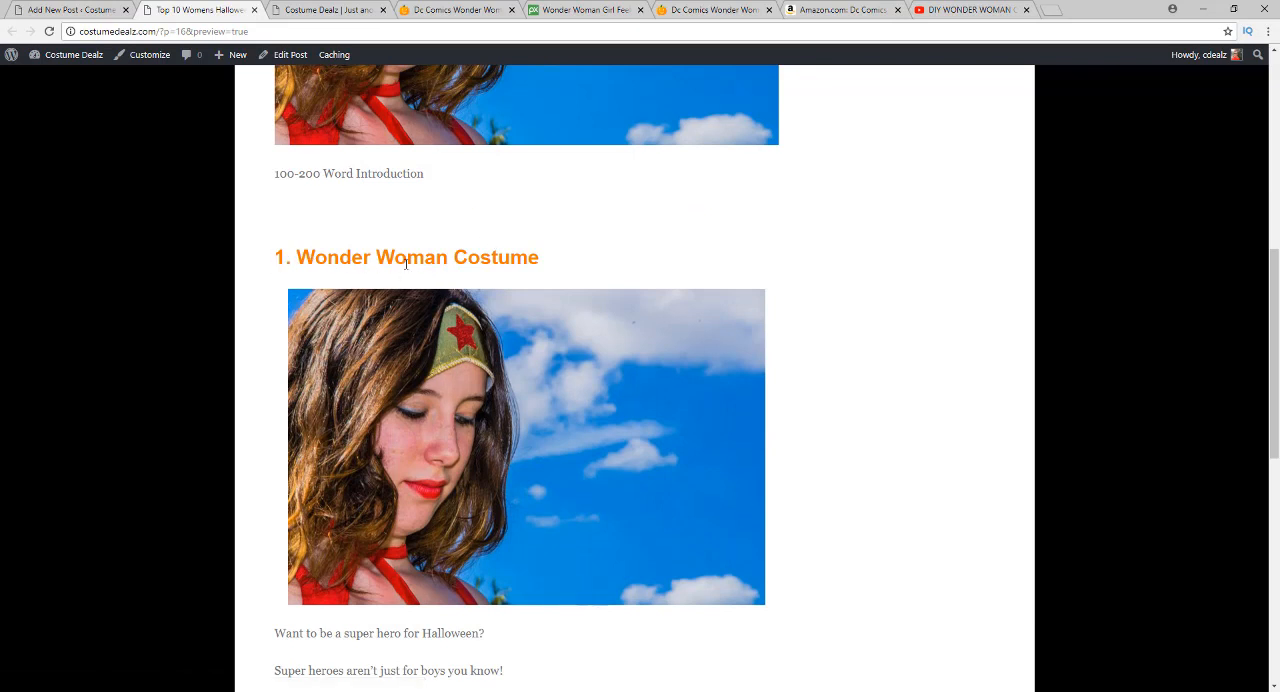
scroll(385, 310, down, 2)
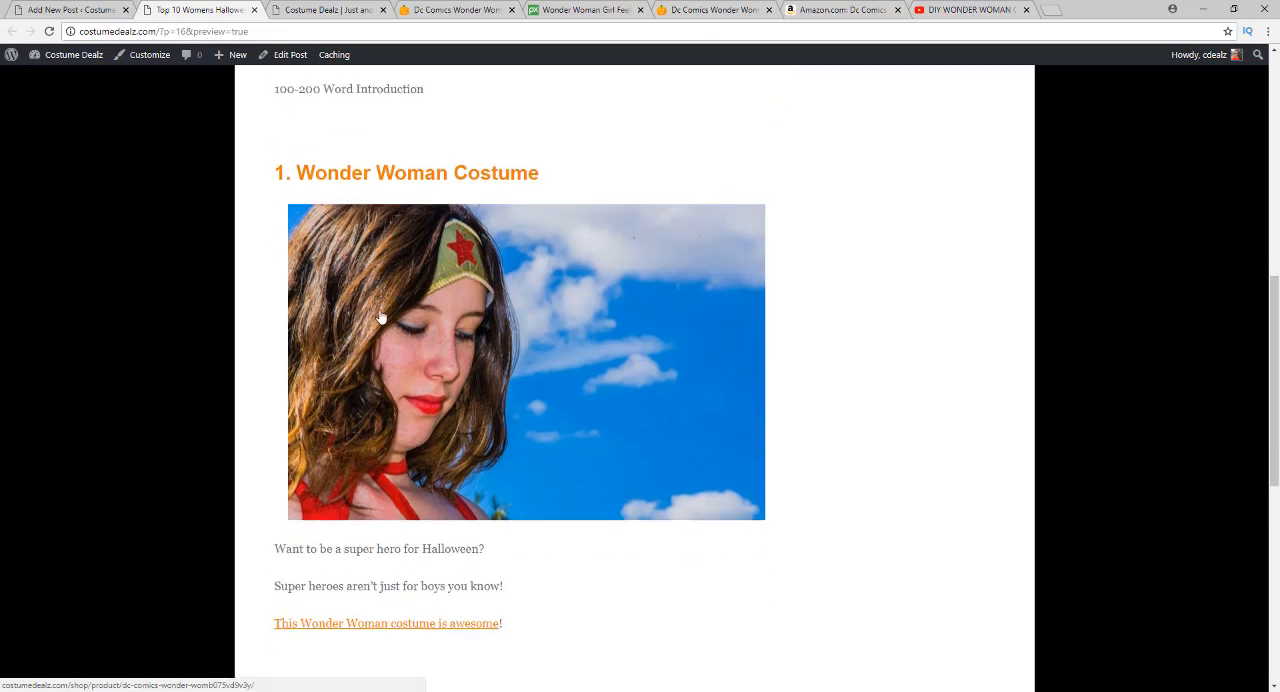
scroll(331, 351, down, 1)
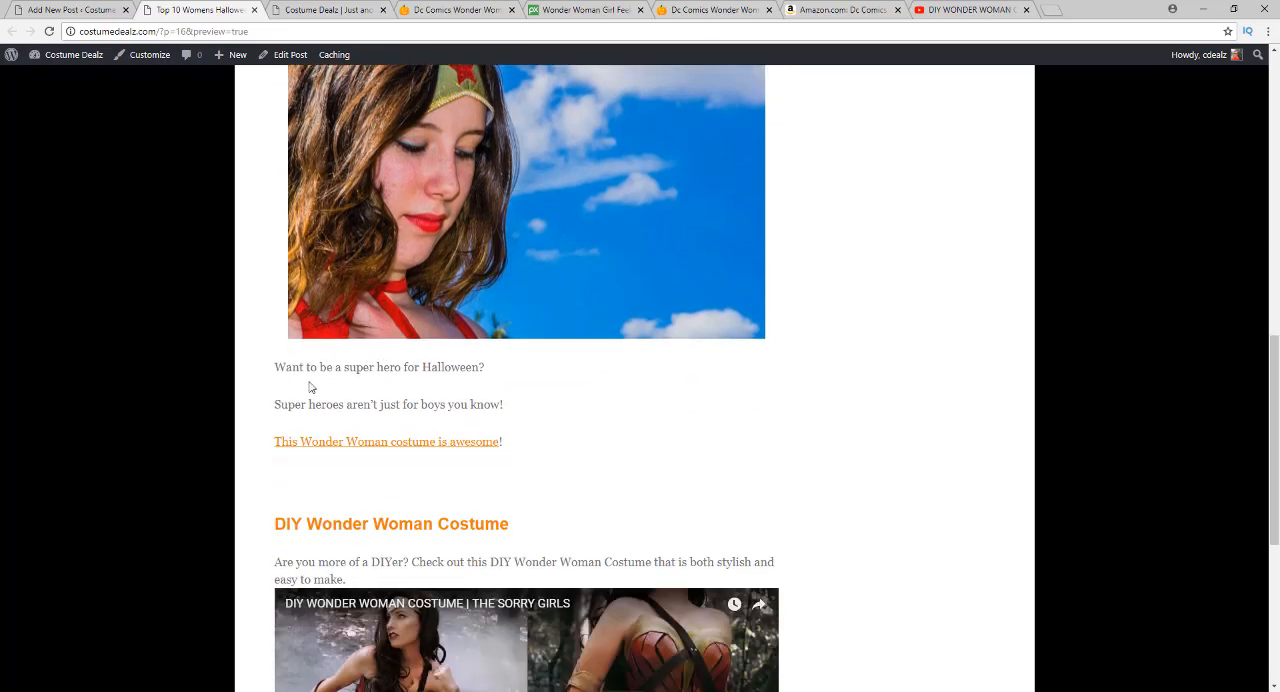
Test the "This Wonder Woman costume is awesome" link and the Wonder Woman image link in the preview, returning to the preview after each
click(341, 446)
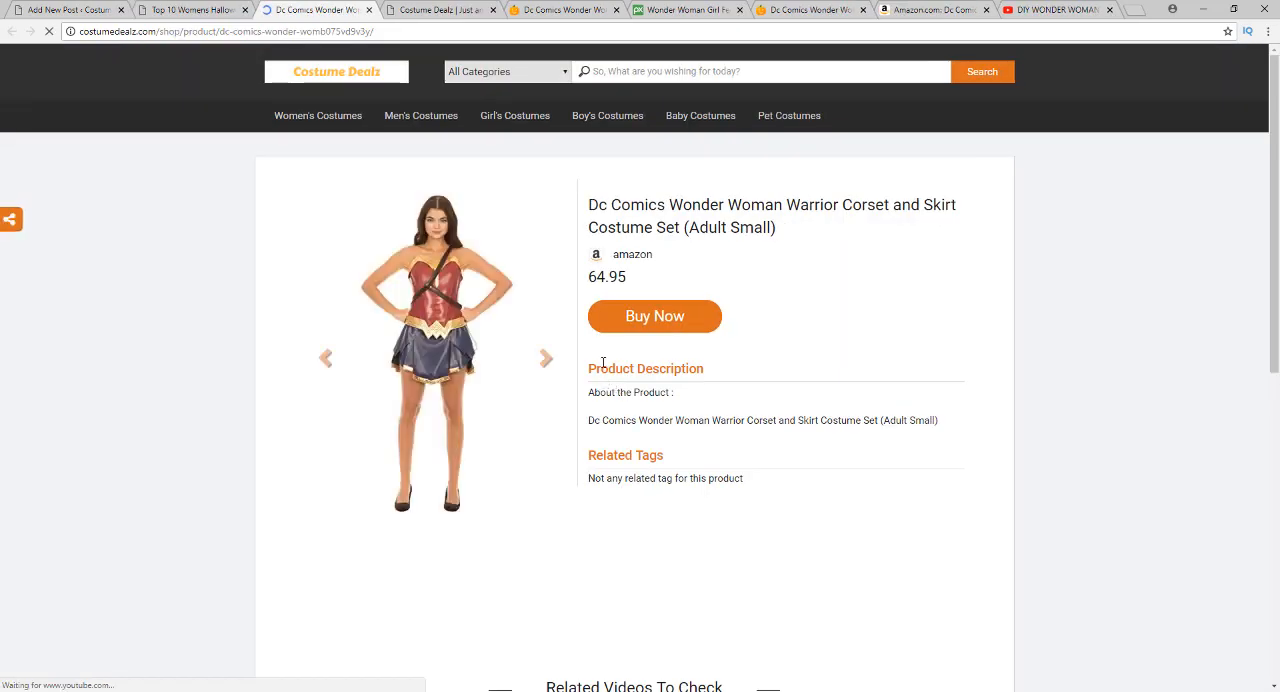
click(170, 8)
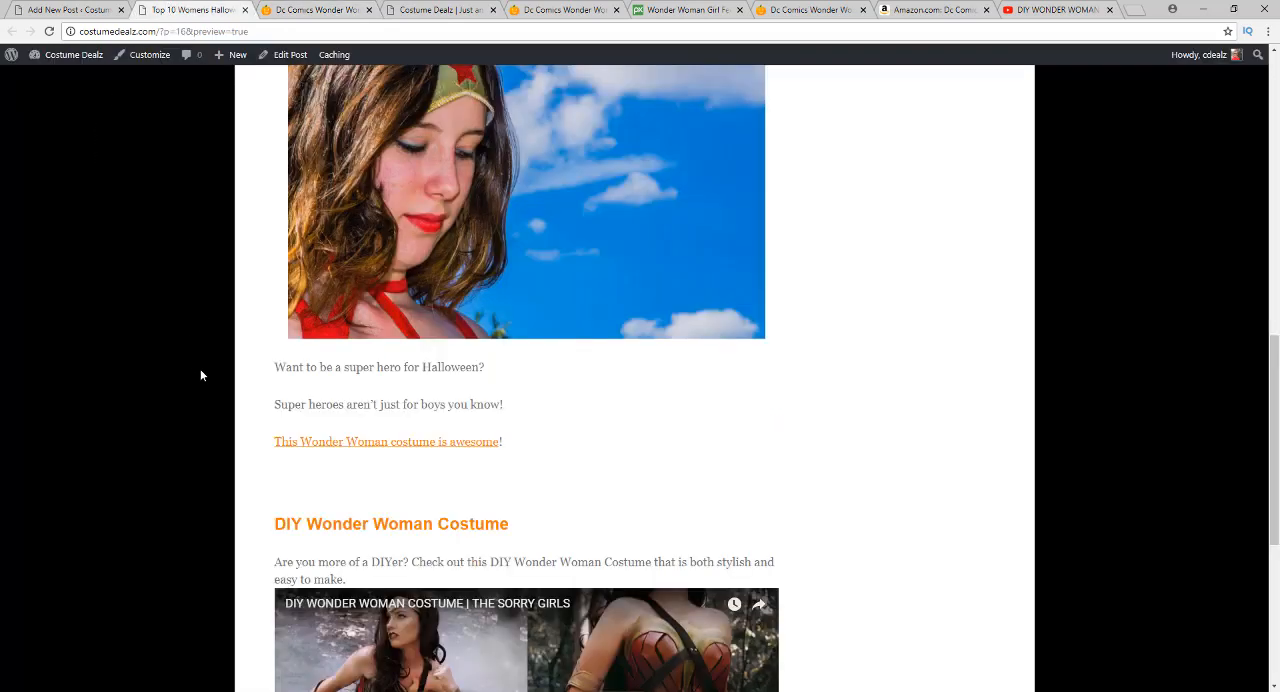
click(380, 254)
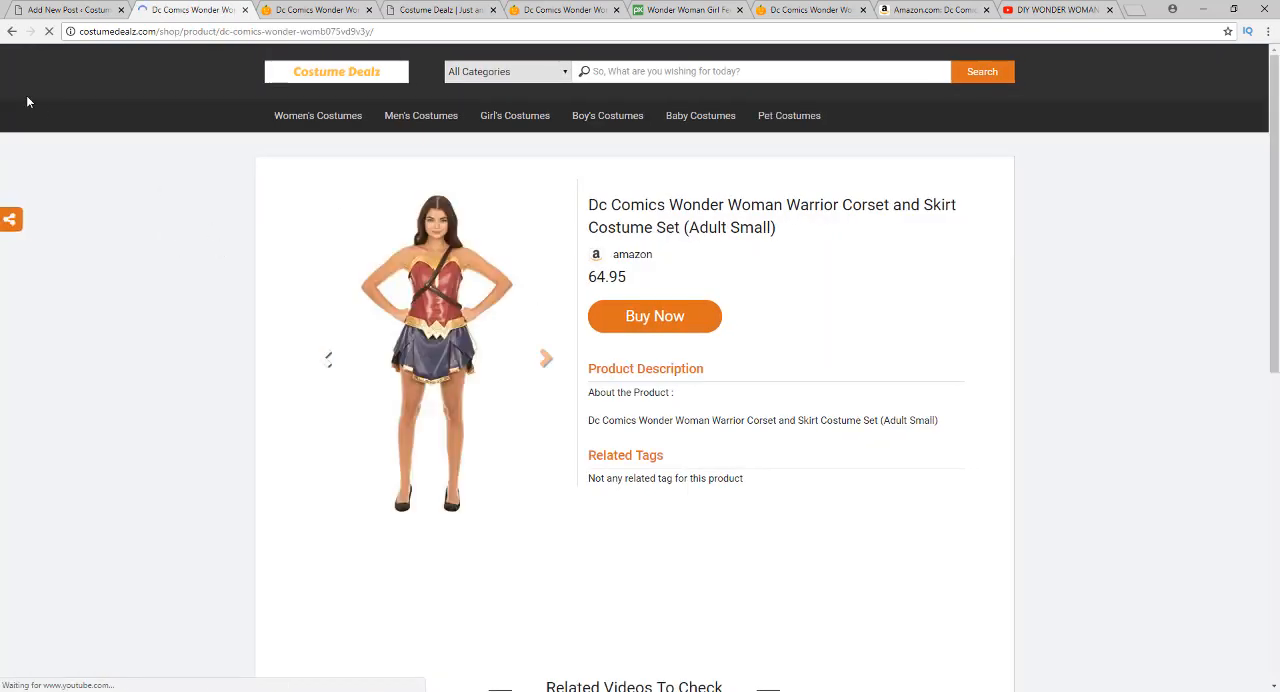
click(12, 31)
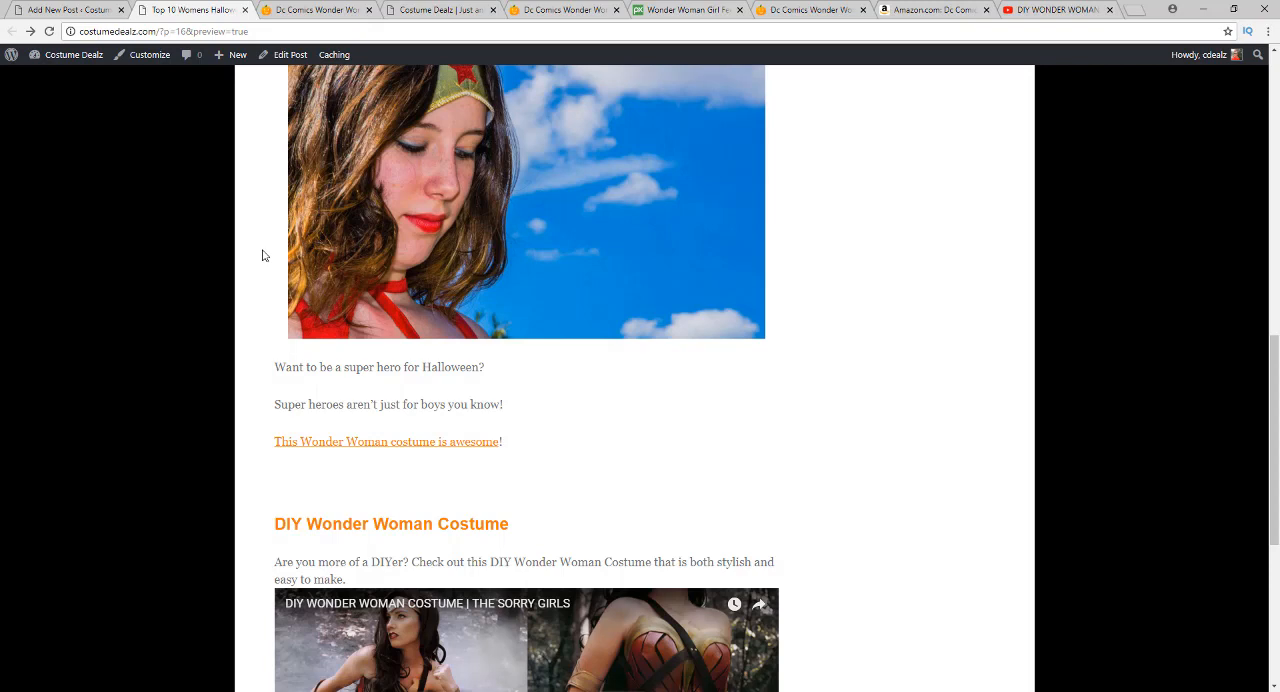
Check the rest of the preview, including the DIY video, the accessories heading, and the category and tags
scroll(248, 270, down, 3)
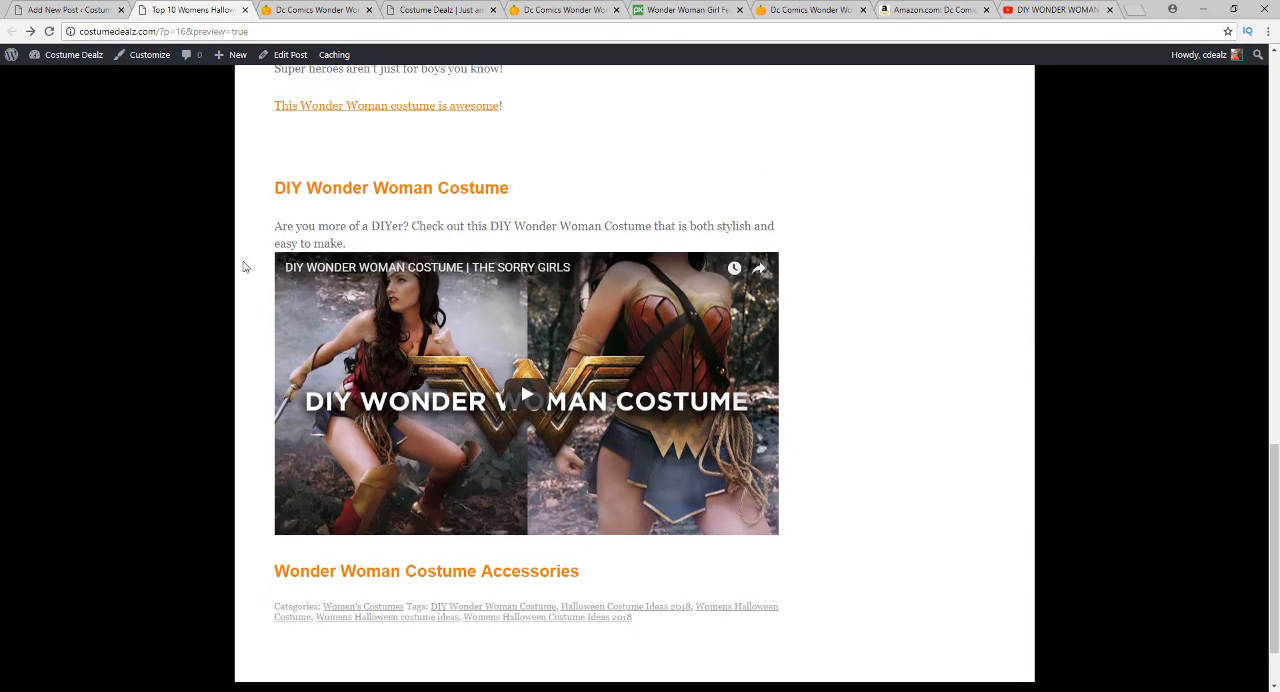
scroll(246, 262, down, 1)
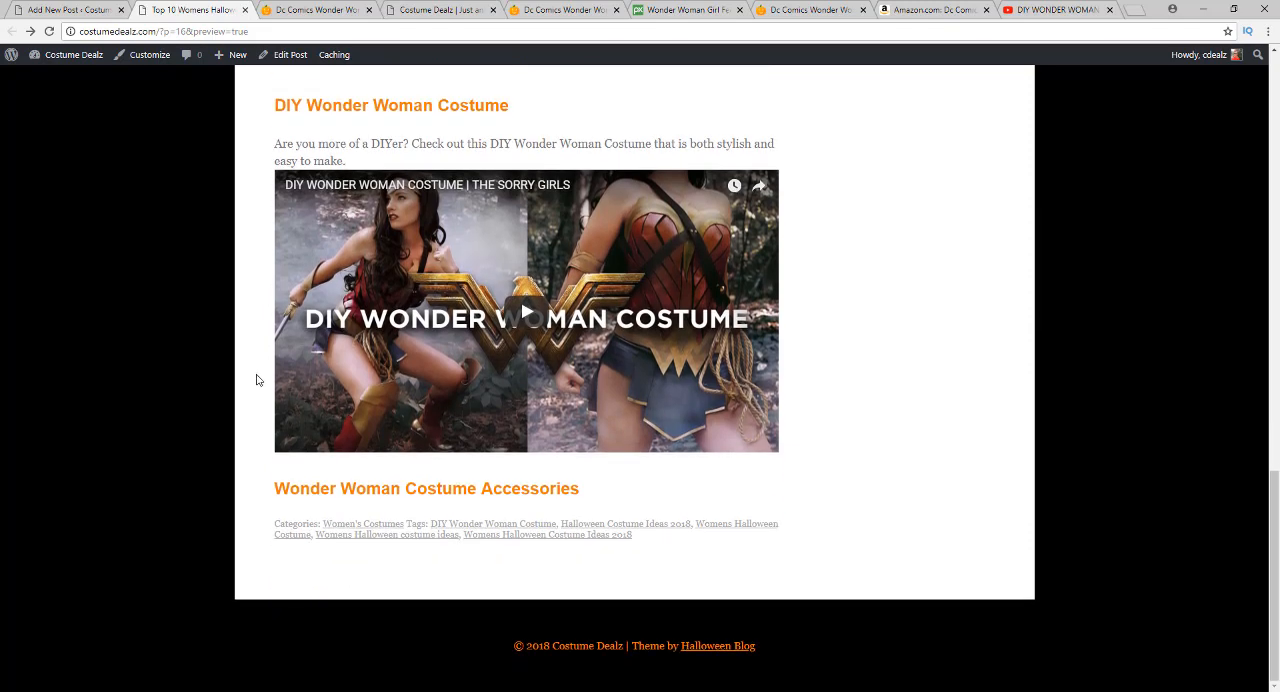
scroll(240, 380, up, 15)
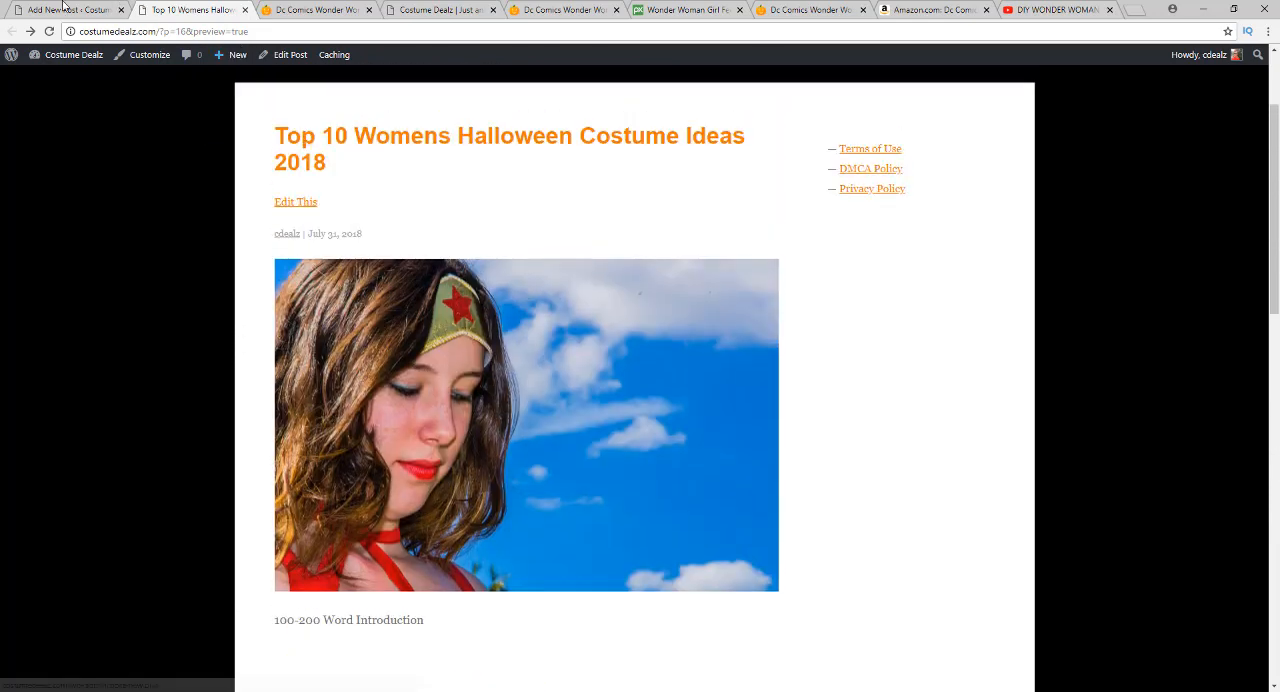
Back in the post editor, make the Wonder Woman image's link open in a new tab and update the image
click(84, 11)
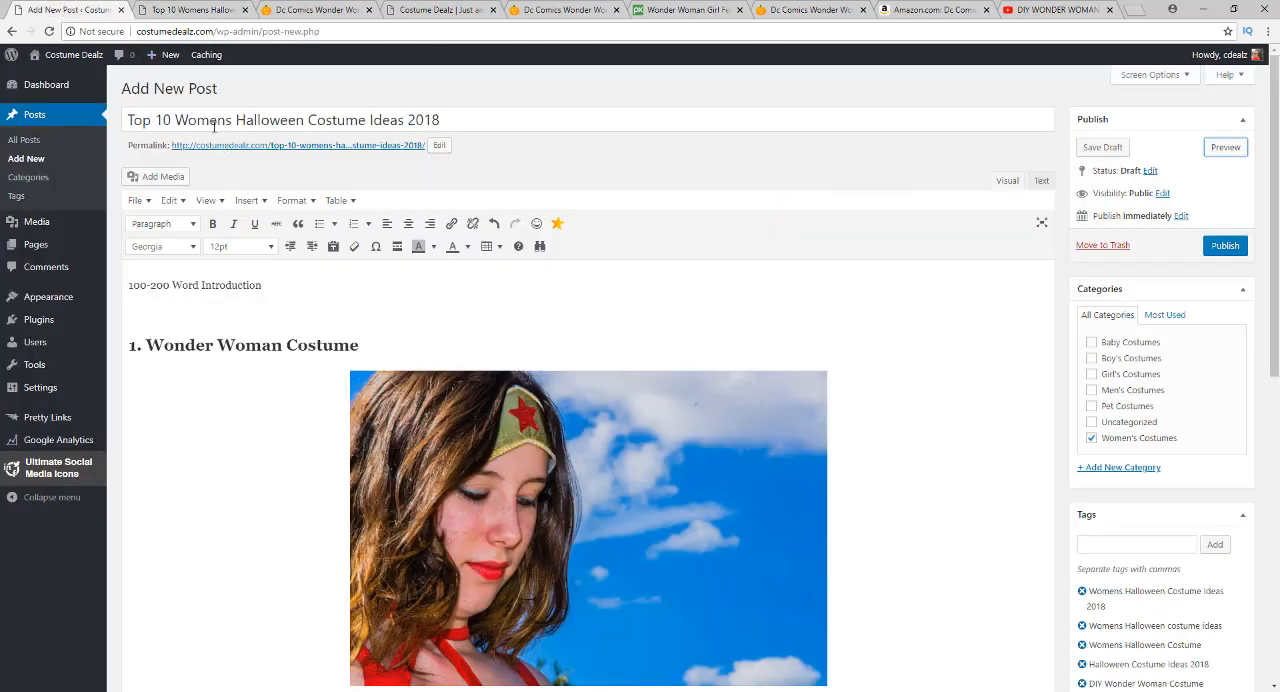
scroll(265, 380, down, 3)
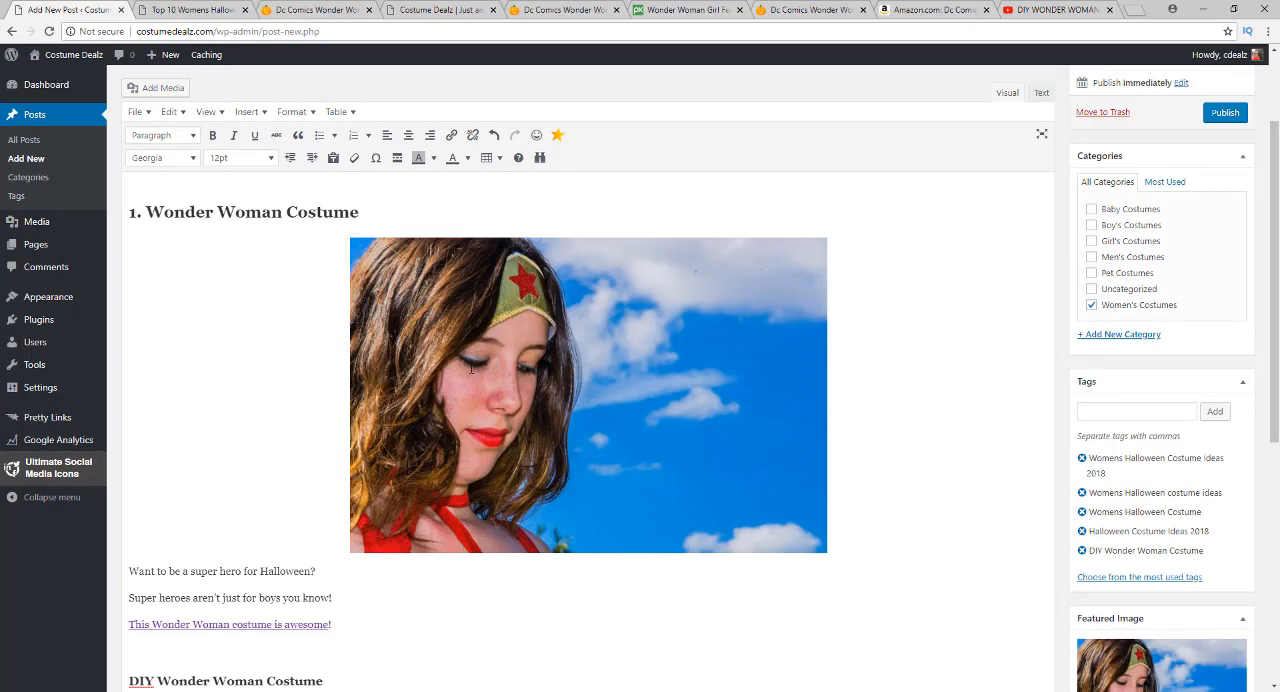
click(572, 383)
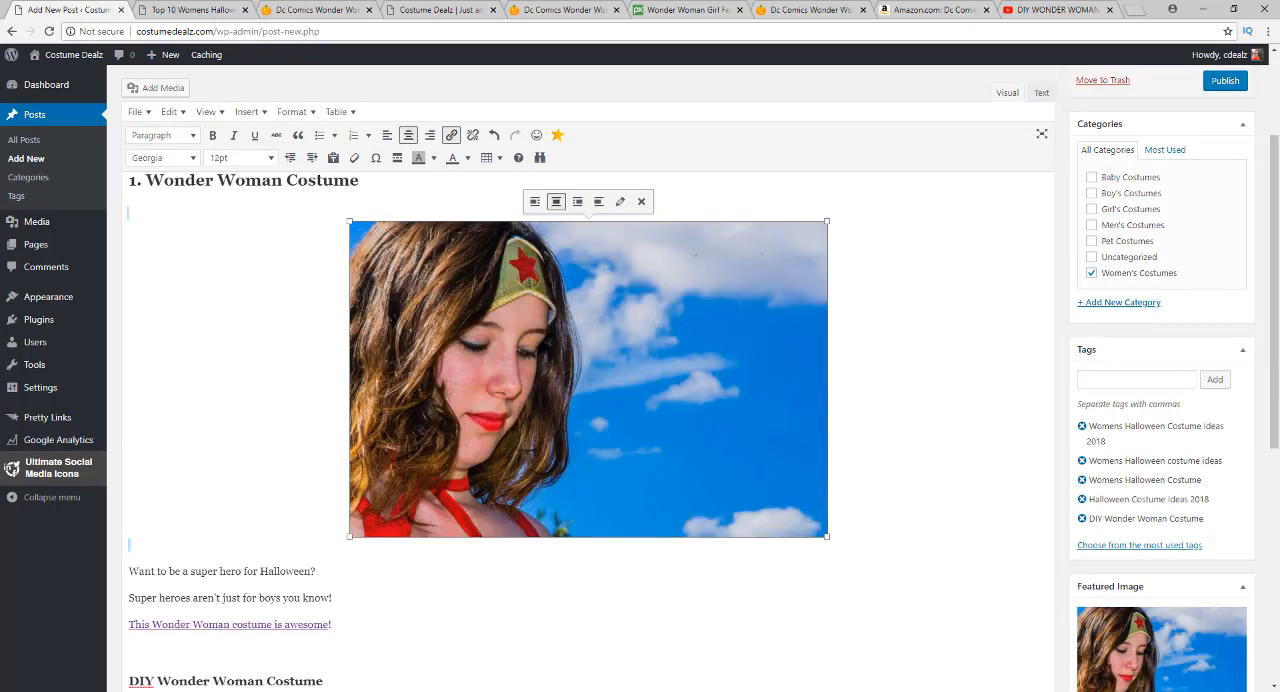
click(620, 202)
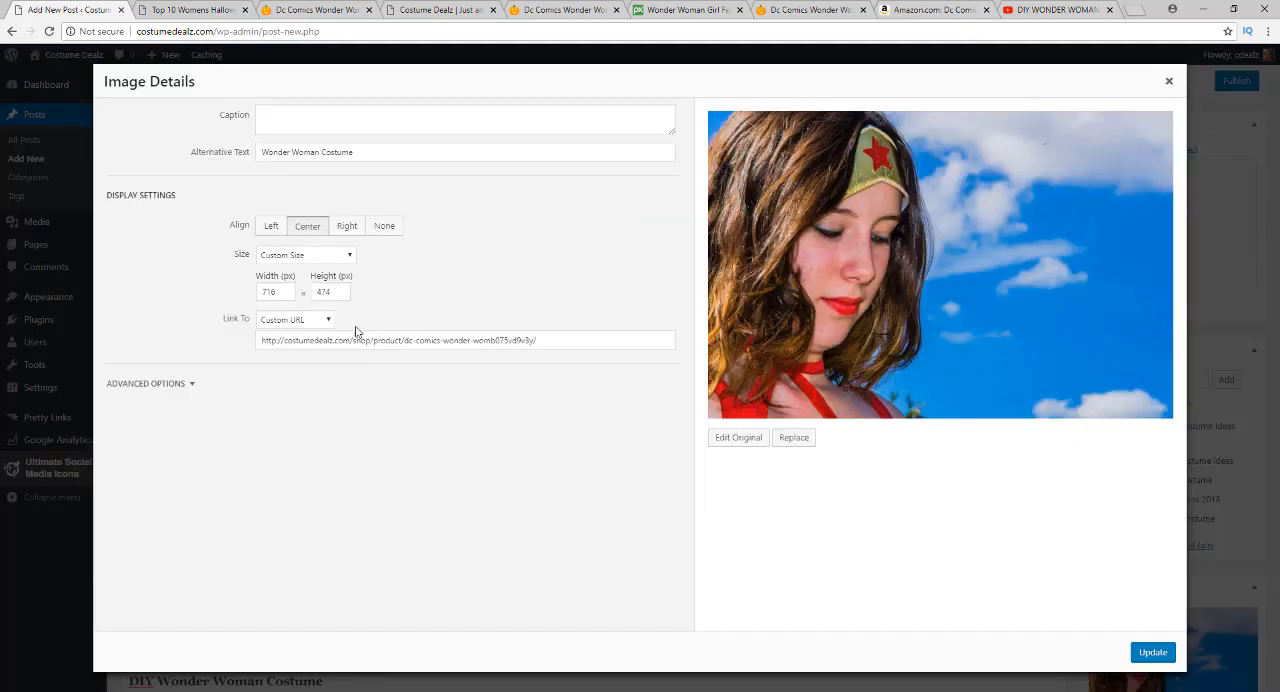
click(185, 388)
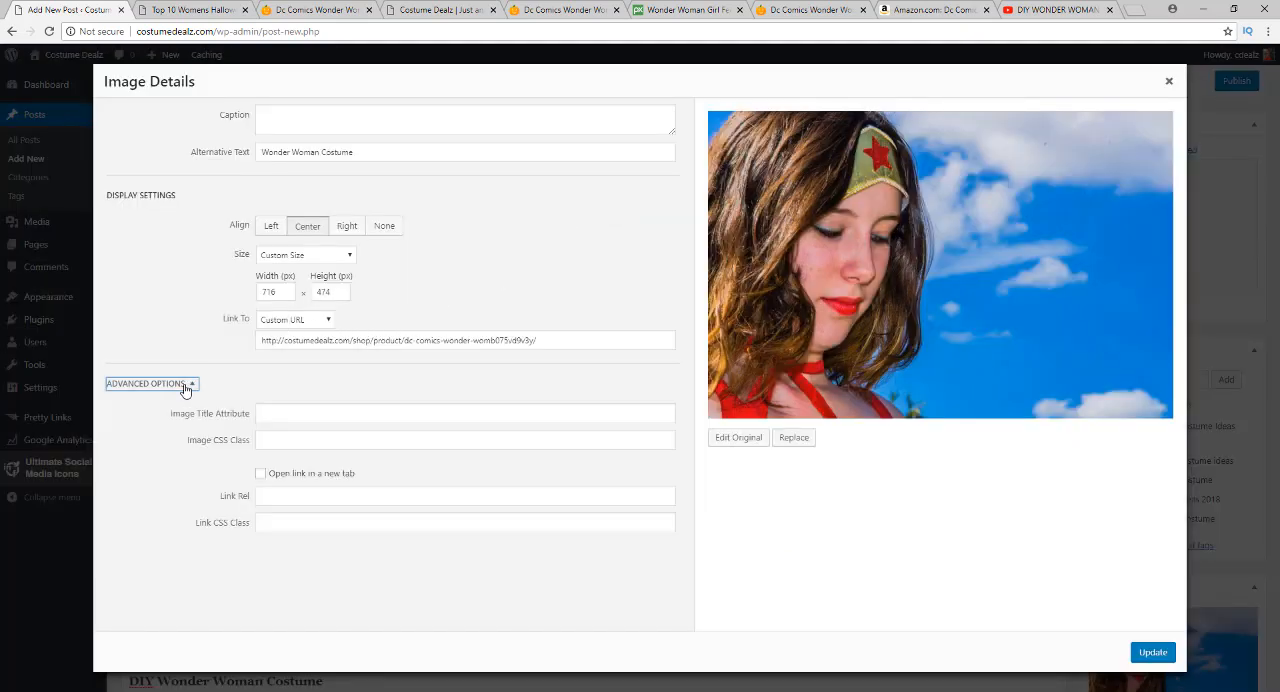
click(260, 475)
click(1152, 656)
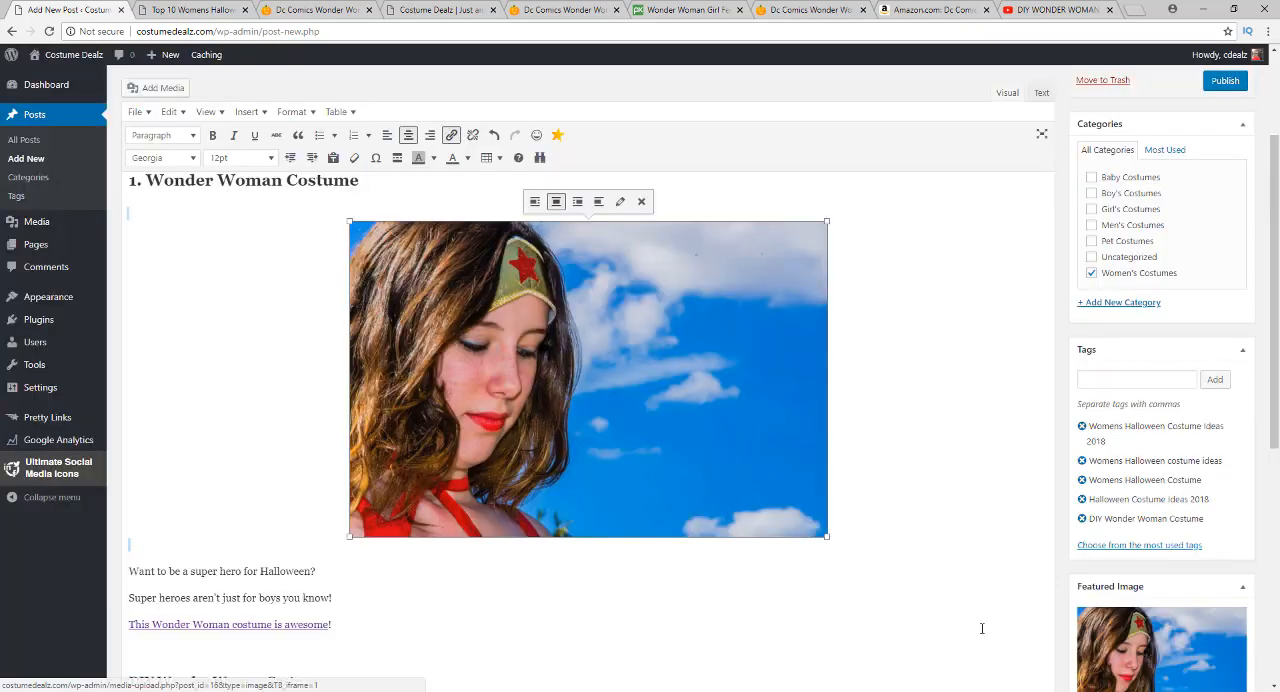
Refresh the post preview and test the Wonder Woman image's link, closing the product page it opens
scroll(1125, 165, up, 3)
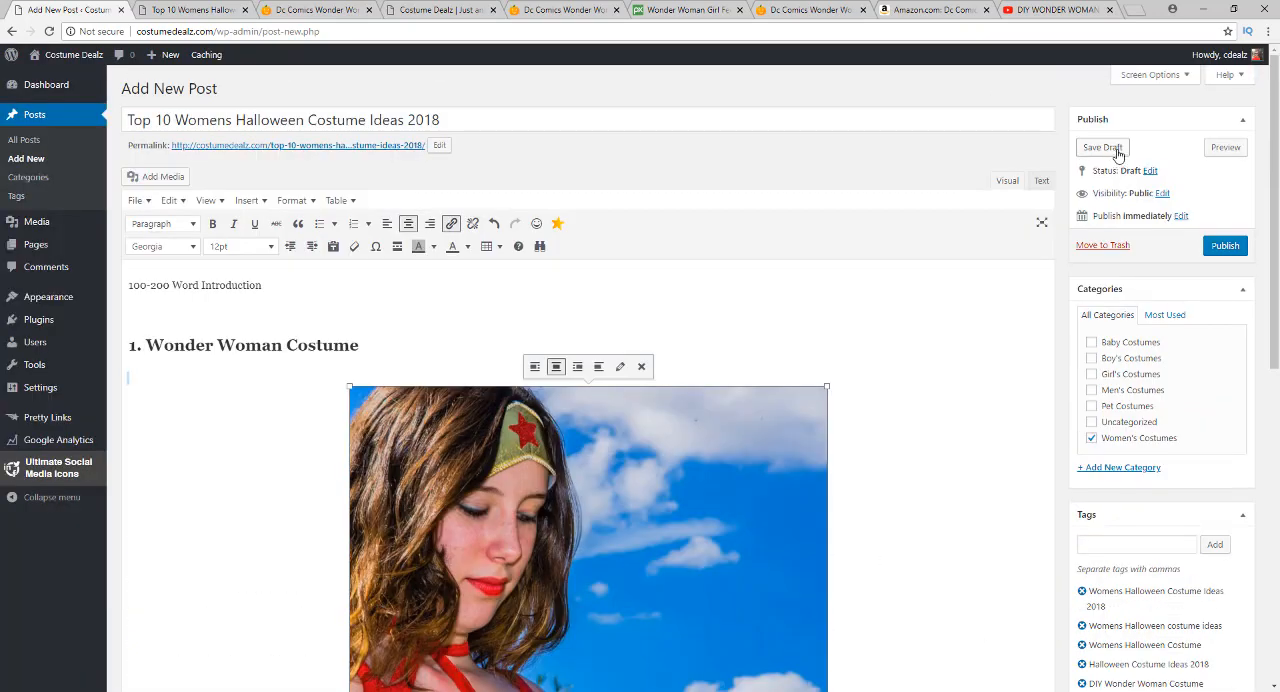
click(1224, 148)
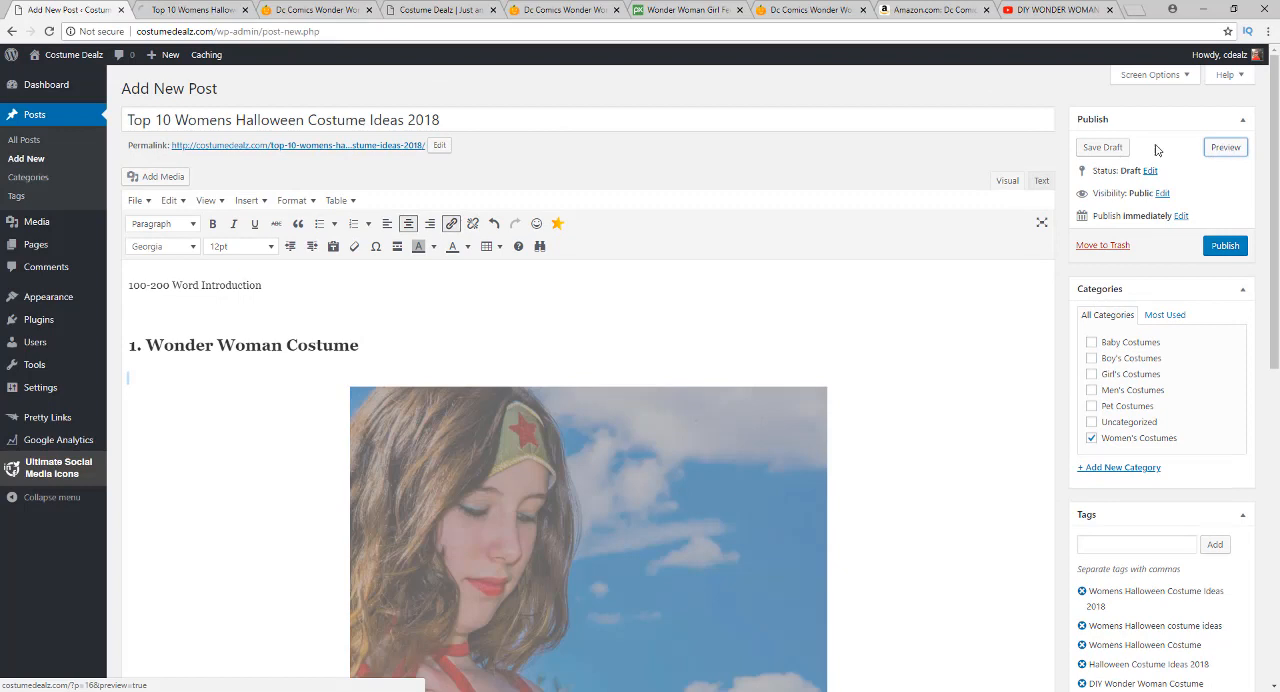
click(186, 8)
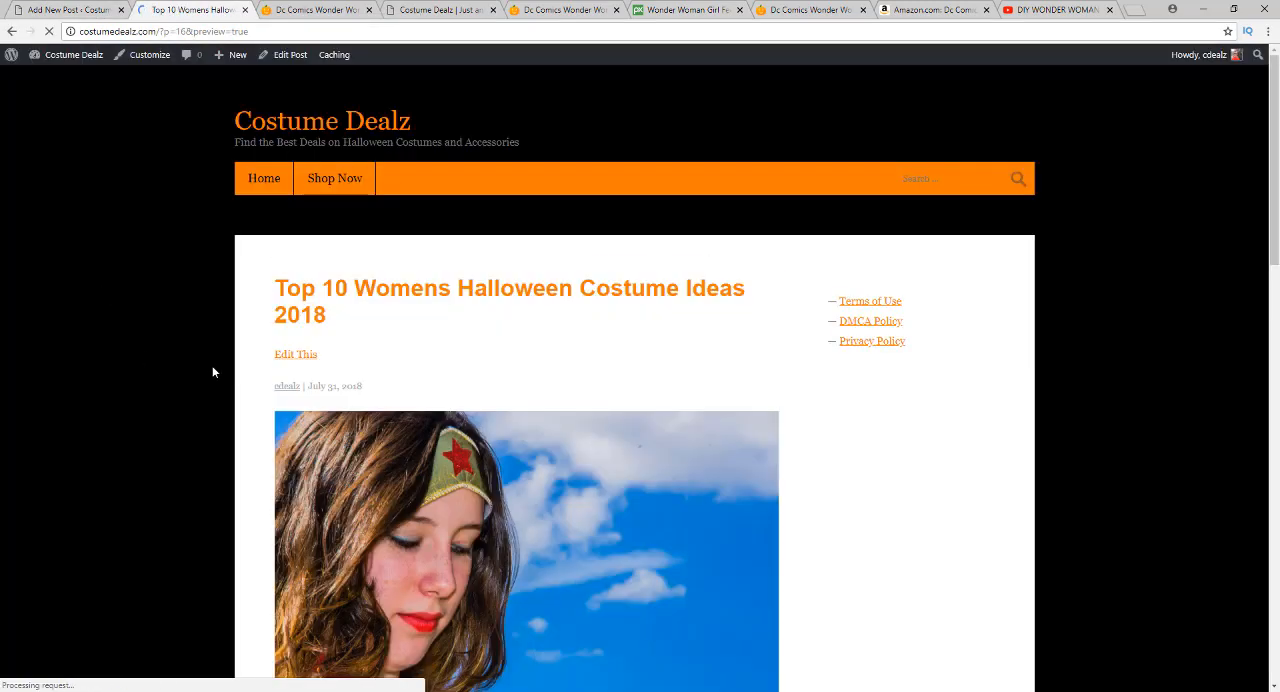
scroll(212, 372, down, 3)
scroll(212, 372, down, 3)
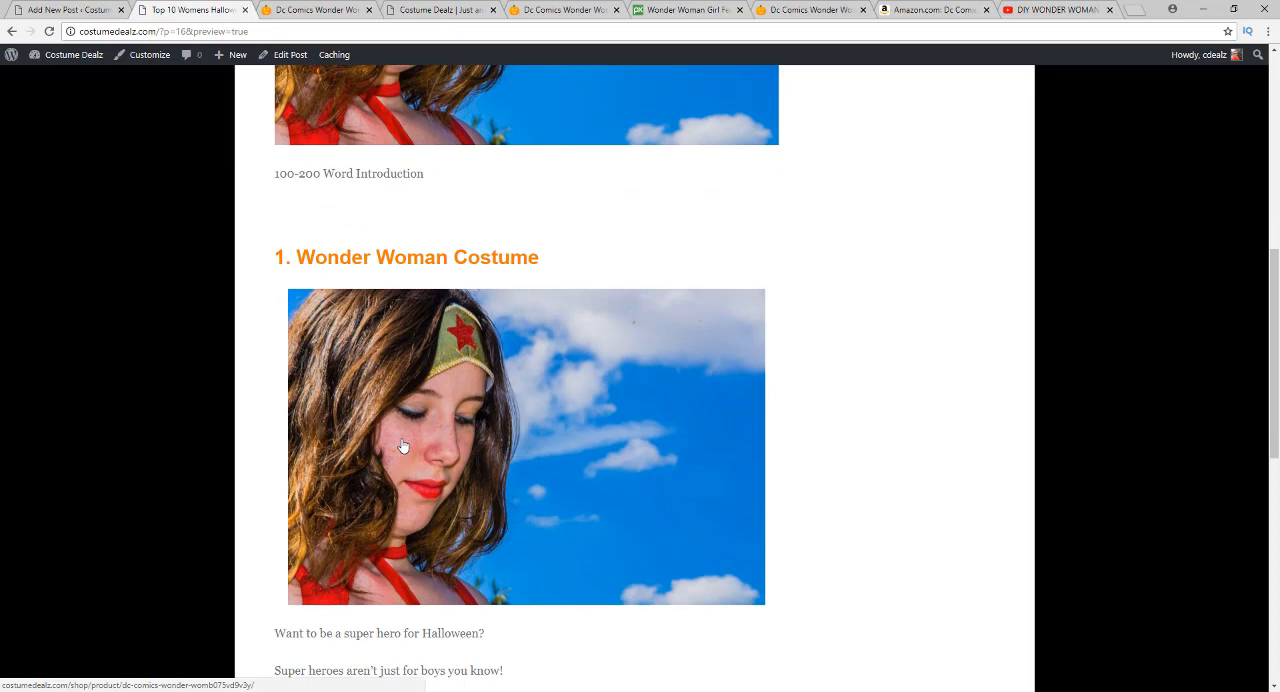
click(403, 446)
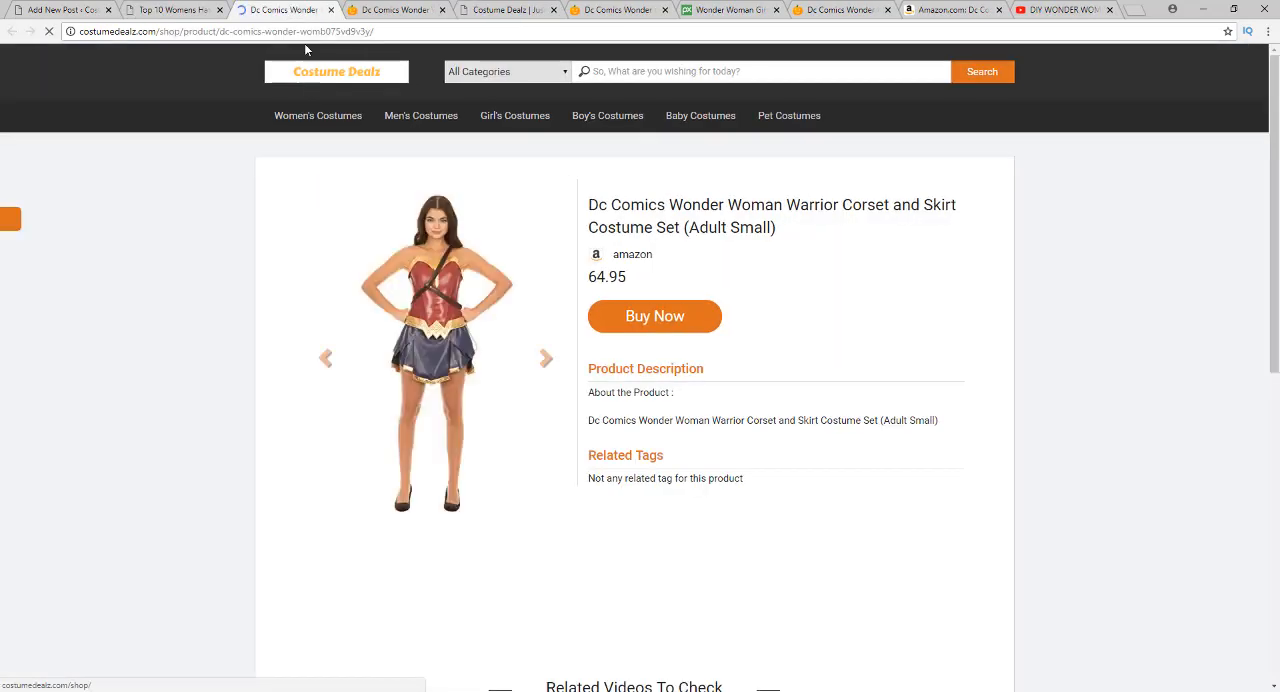
click(331, 10)
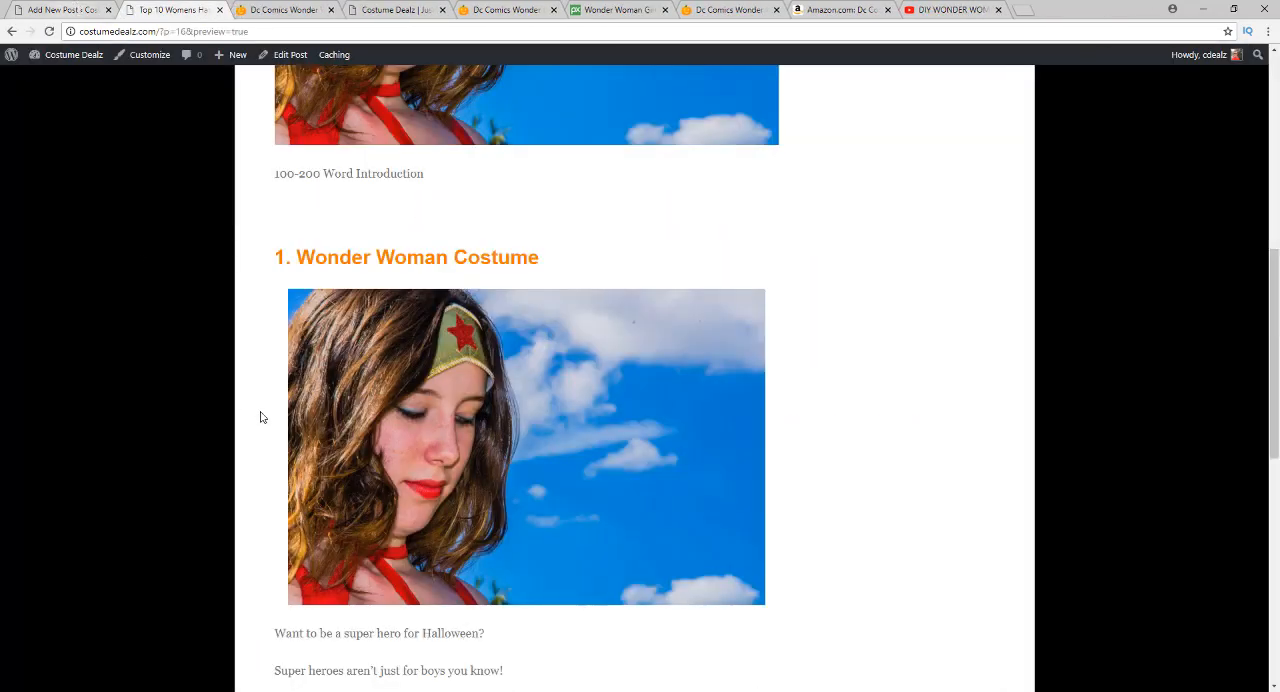
Check the remaining preview content down to the category and tags, and return to the post title
scroll(269, 430, down, 3)
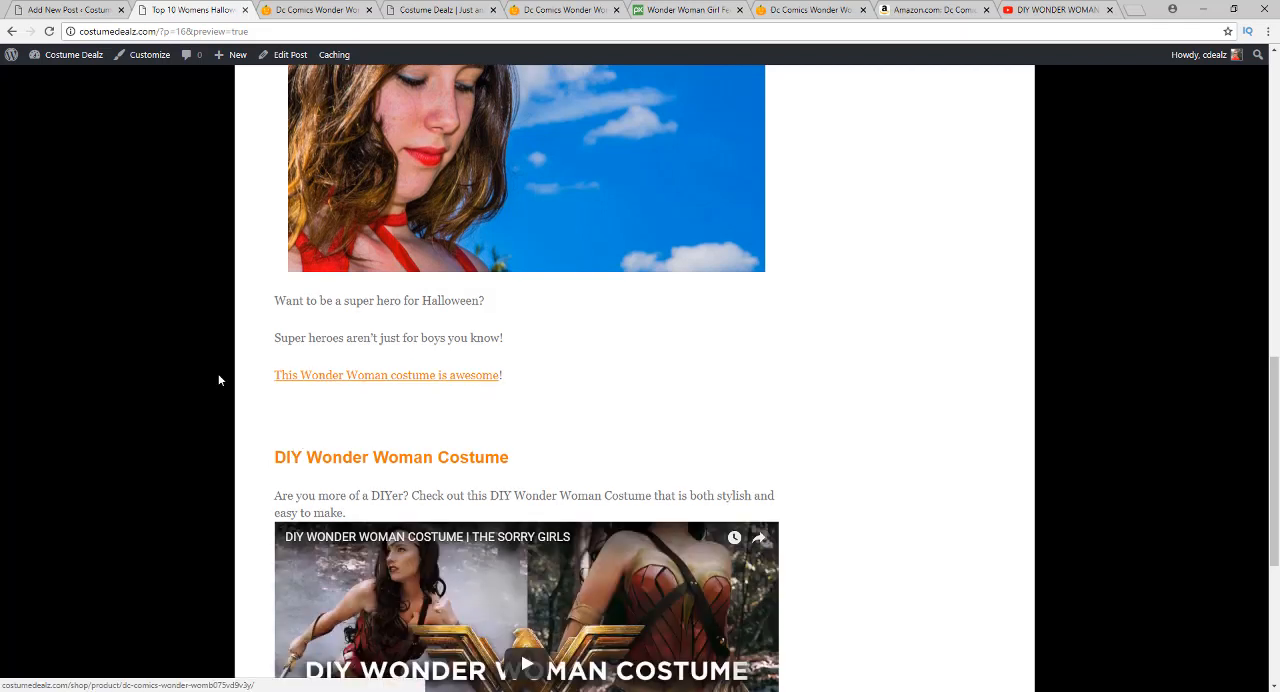
scroll(219, 375, down, 2)
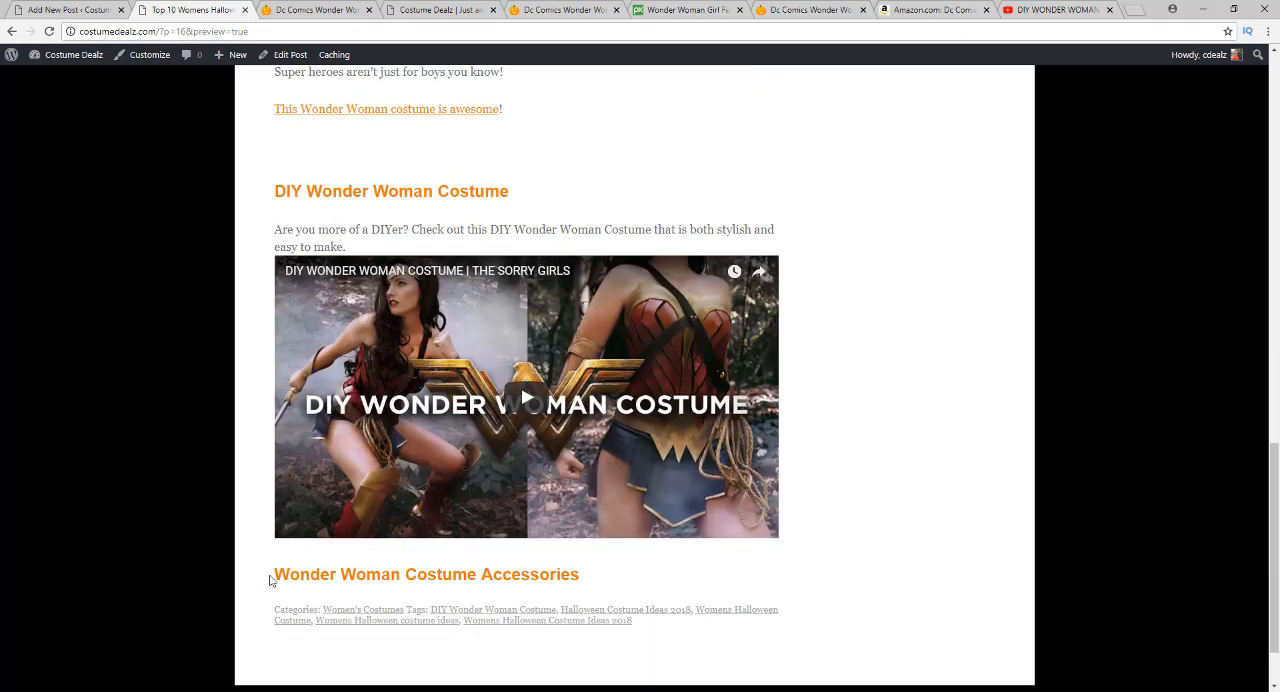
scroll(254, 220, up, 3)
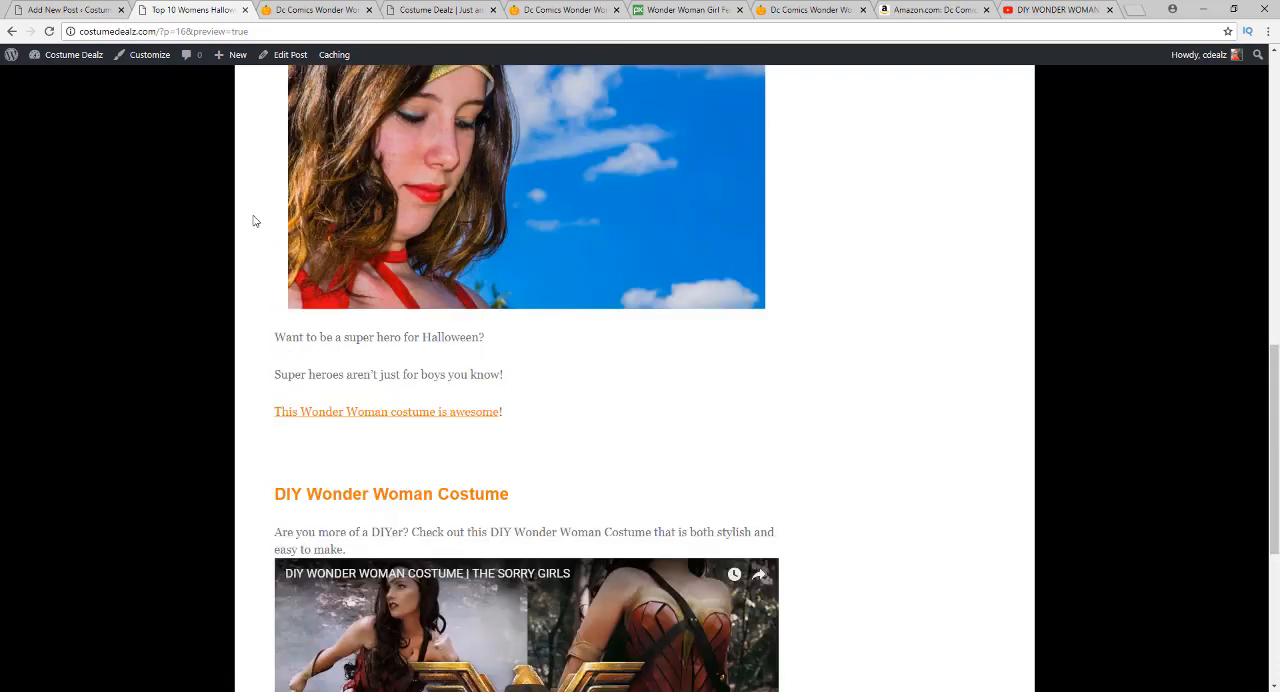
scroll(262, 227, up, 3)
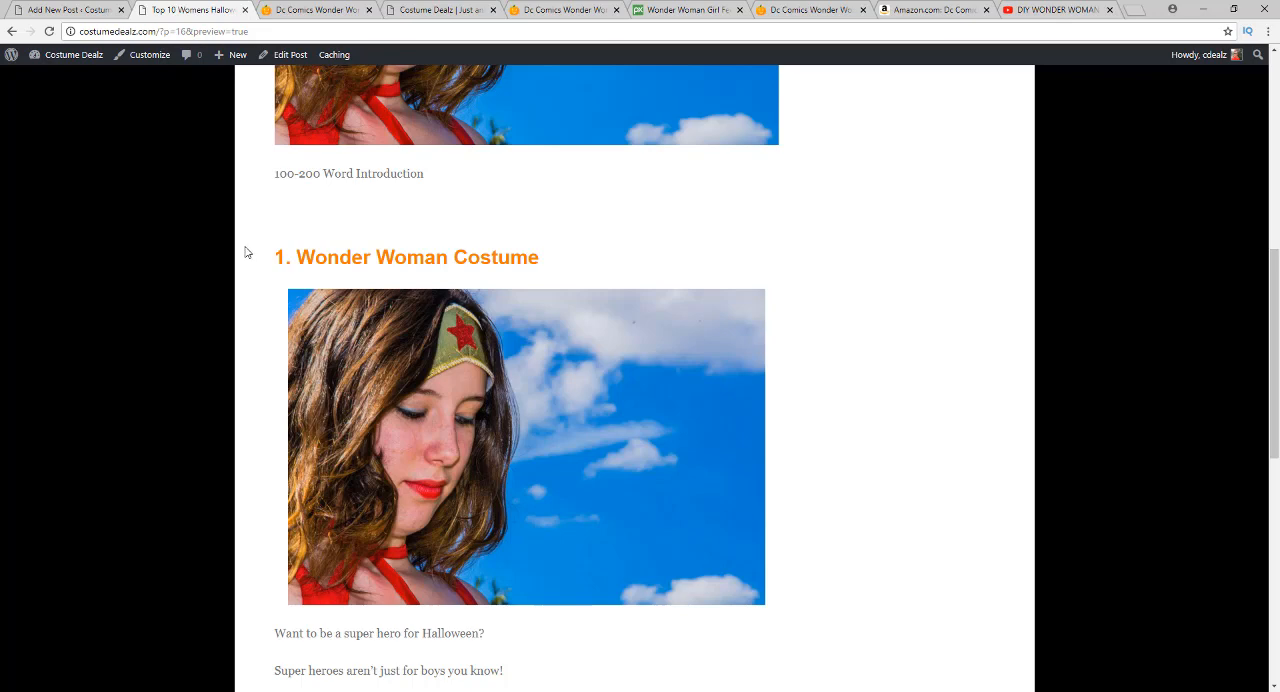
scroll(245, 250, up, 5)
scroll(245, 252, up, 2)
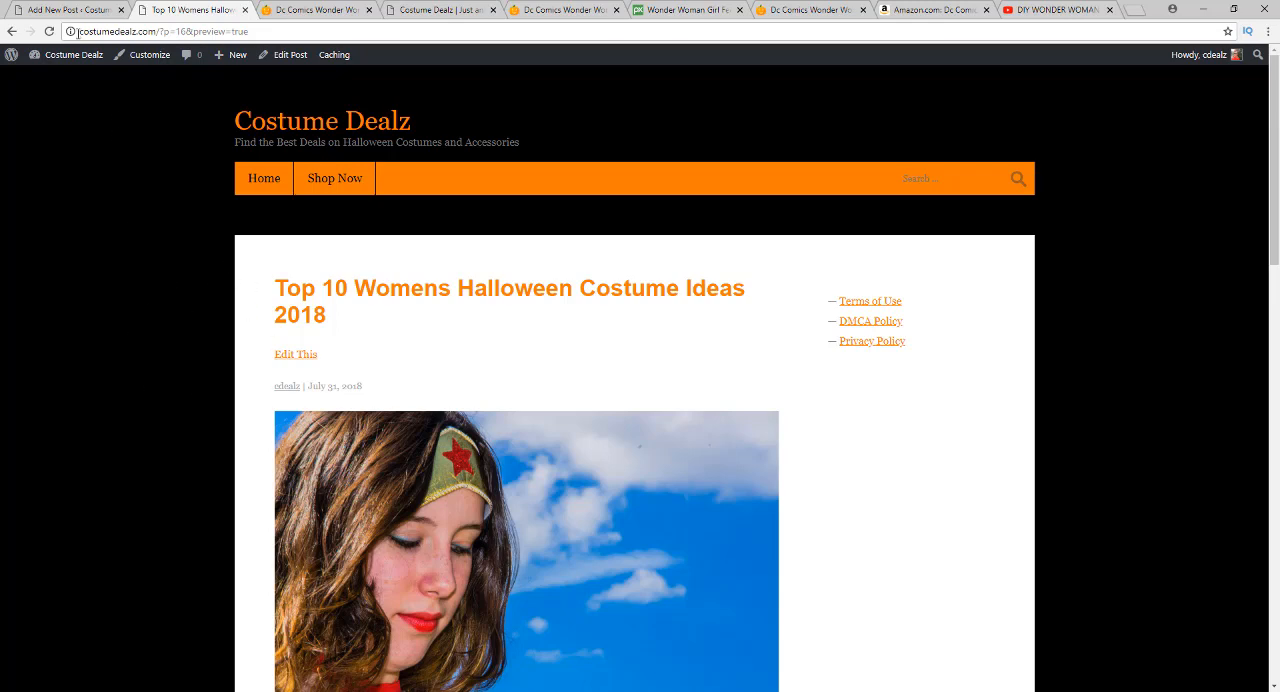
Return to the post editor and remove the post's featured image
click(65, 11)
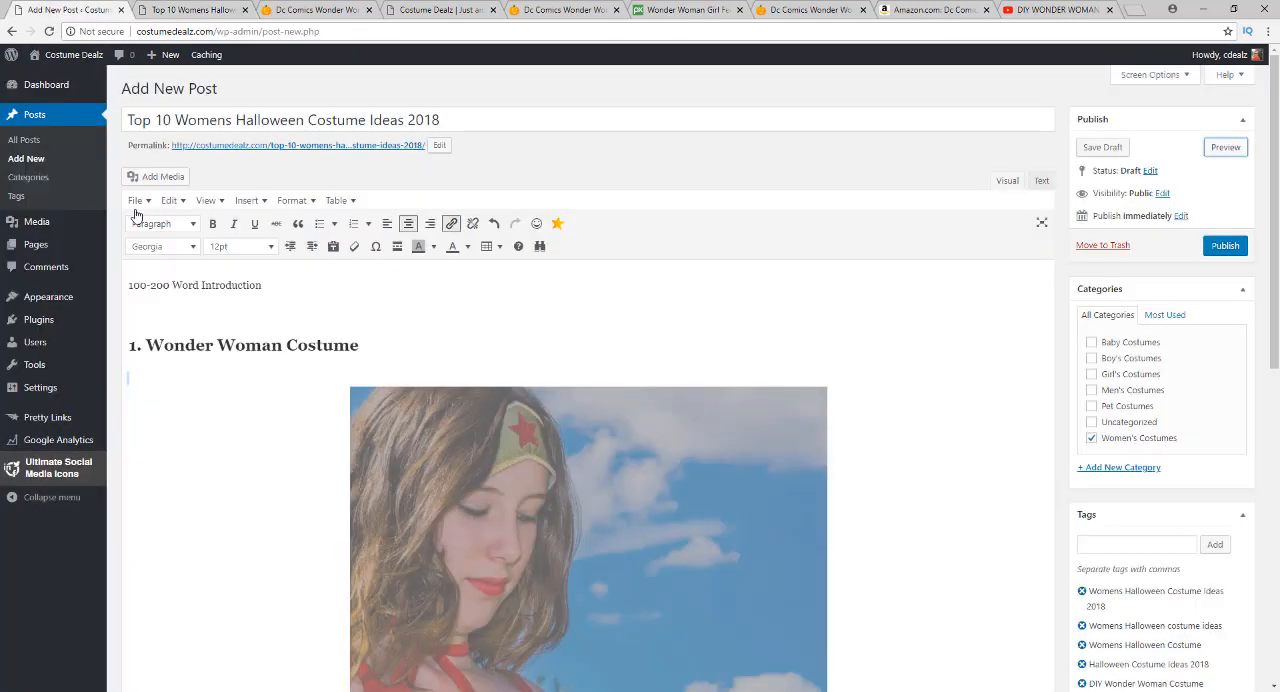
key(BackSpace)
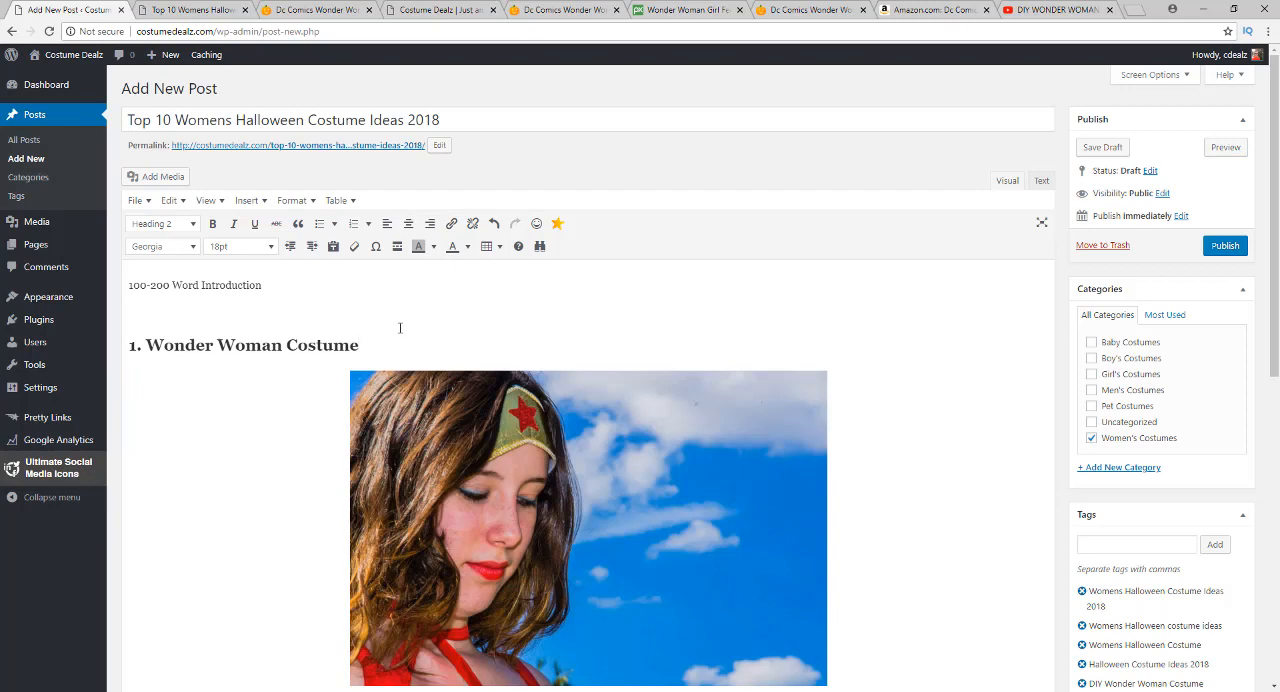
scroll(314, 418, down, 5)
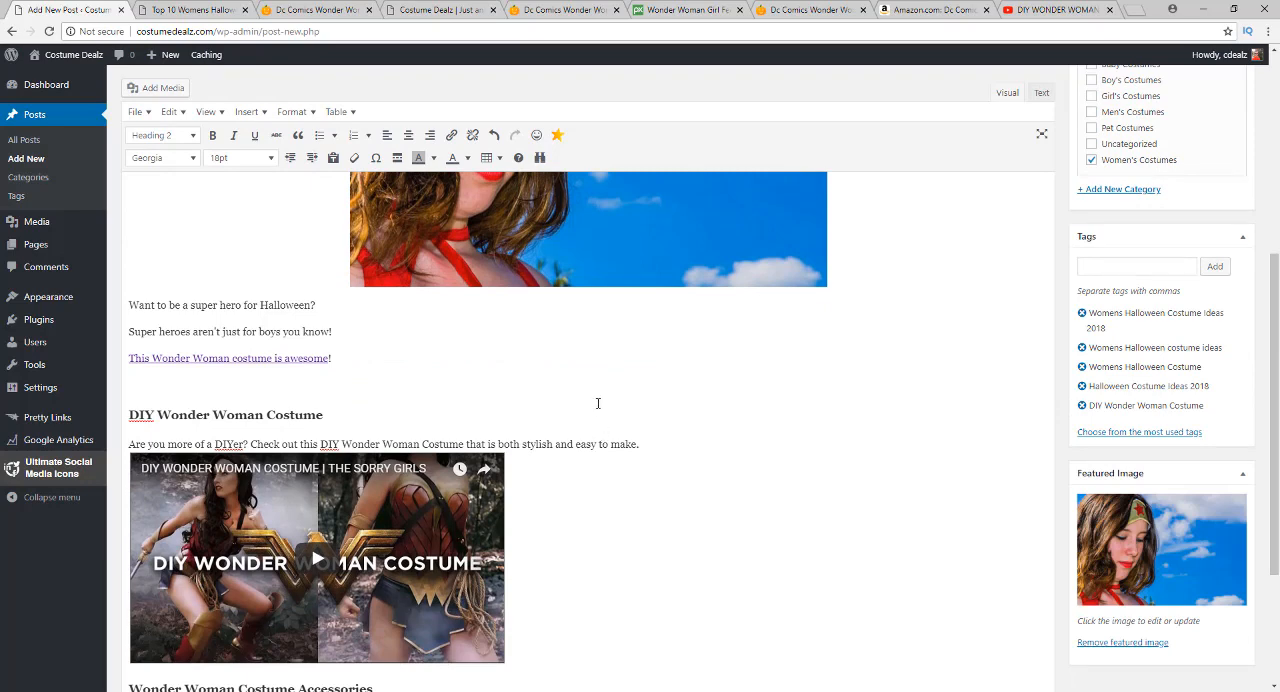
scroll(598, 403, down, 2)
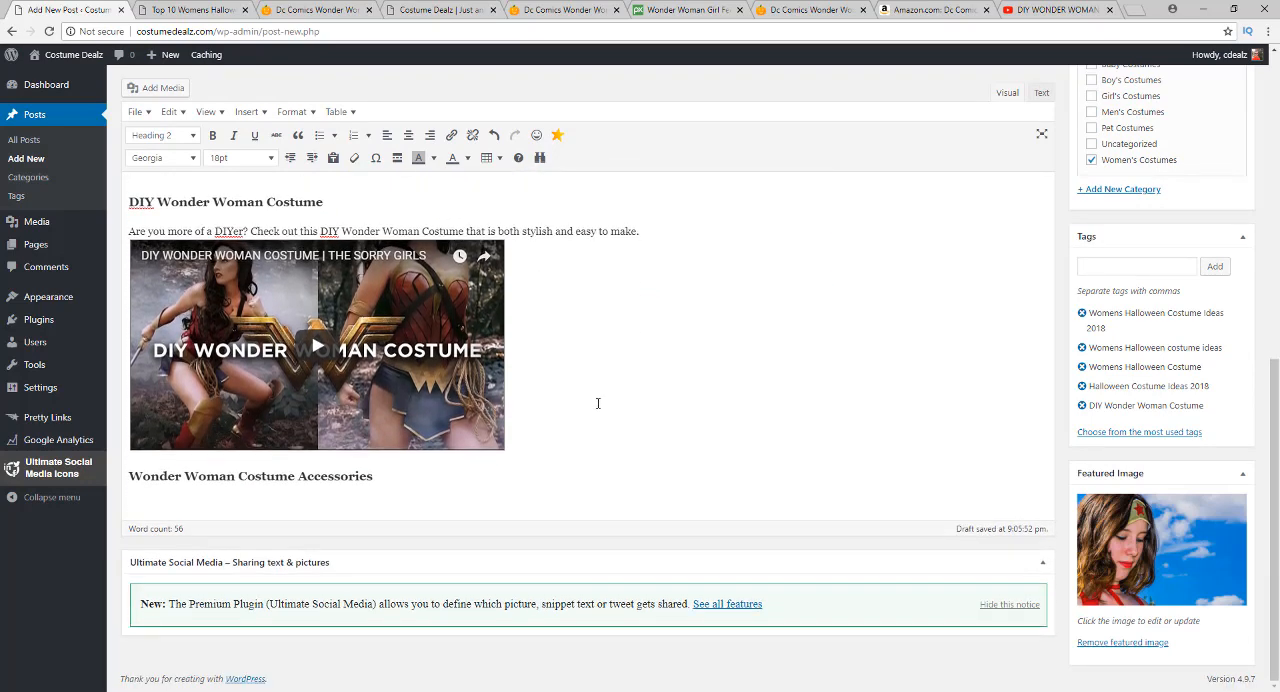
scroll(563, 417, up, 3)
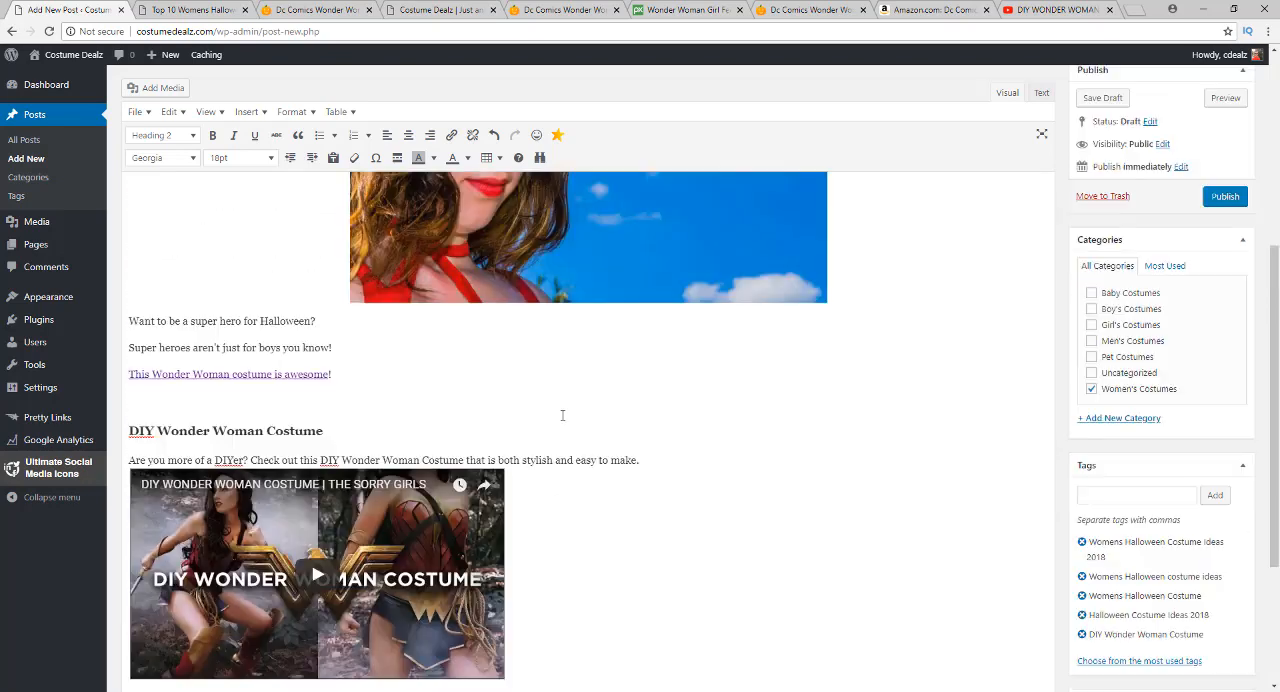
scroll(381, 403, up, 4)
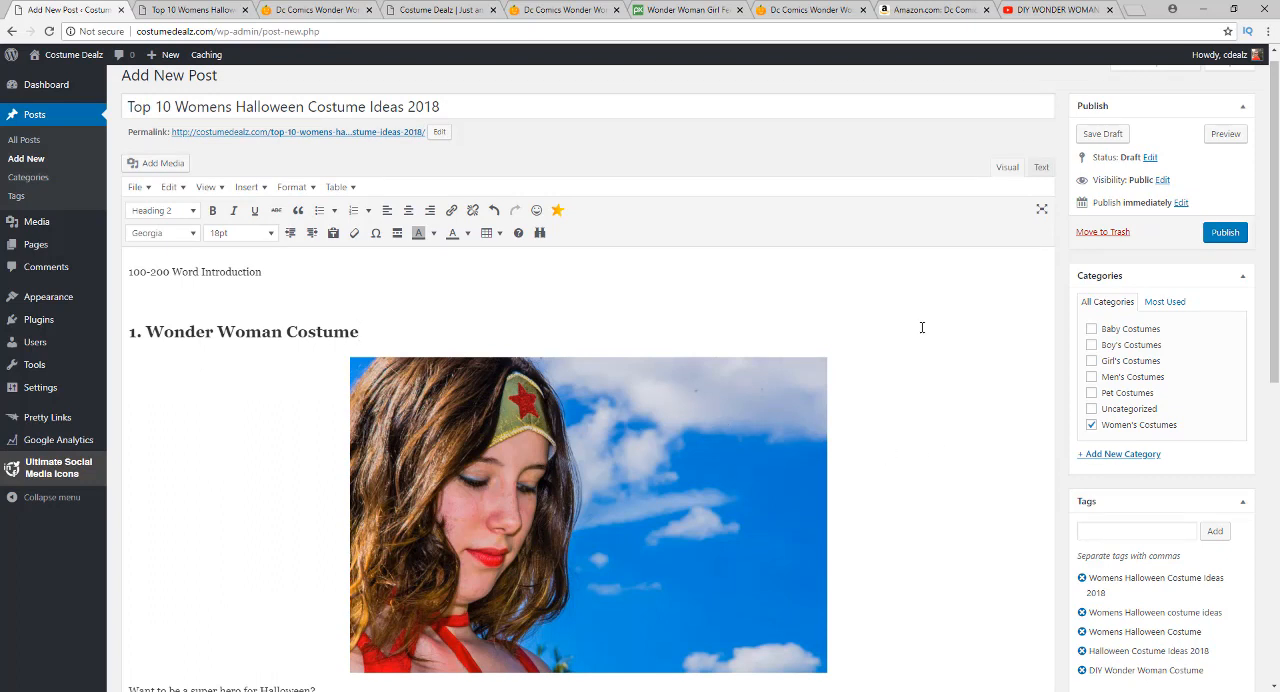
click(1092, 425)
scroll(1094, 428, down, 2)
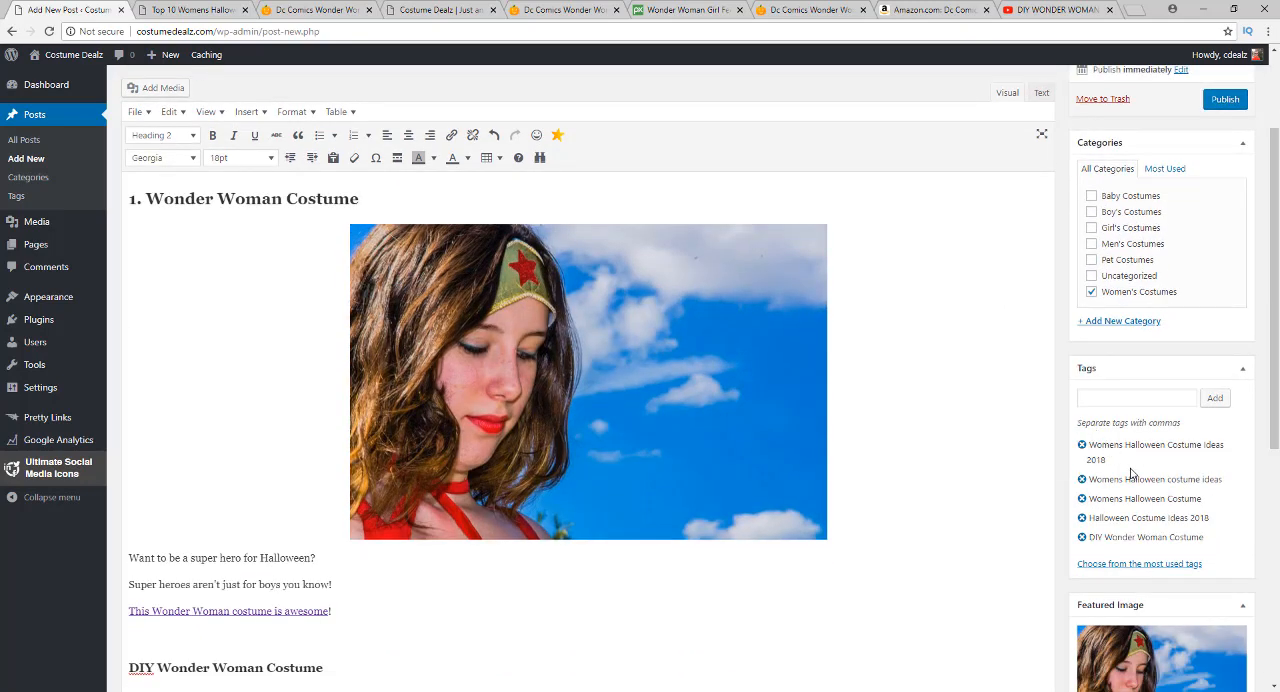
scroll(1130, 472, down, 3)
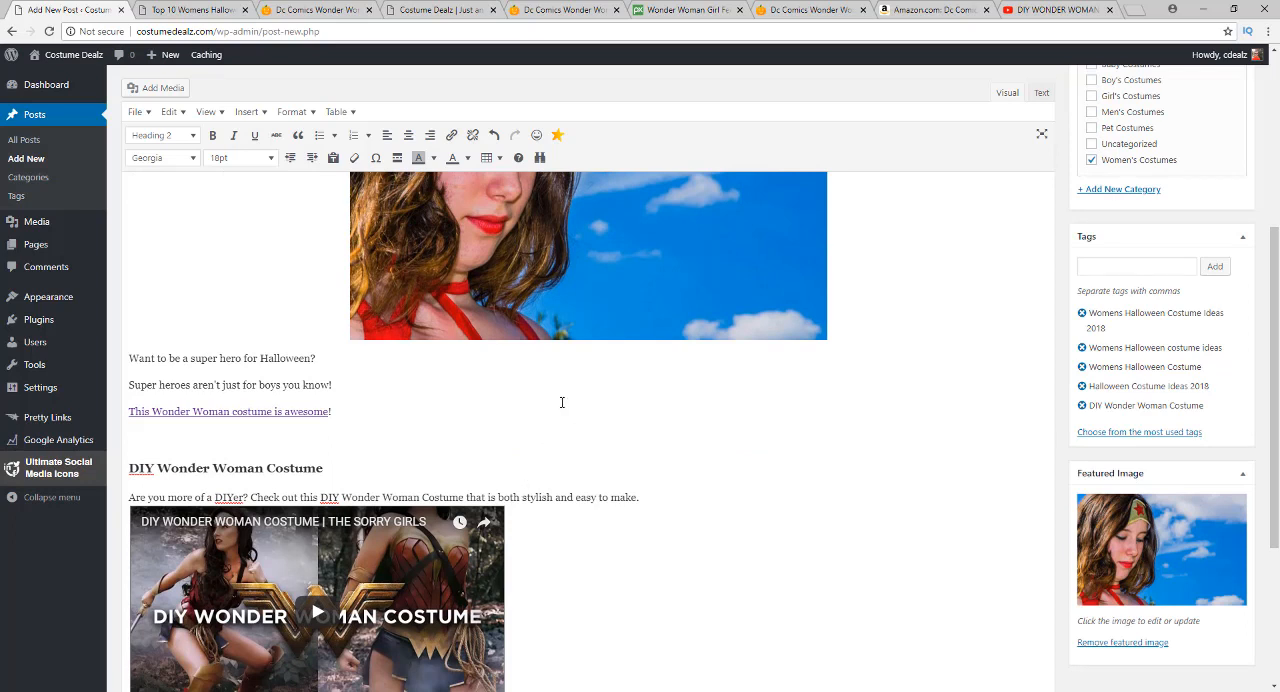
click(1128, 646)
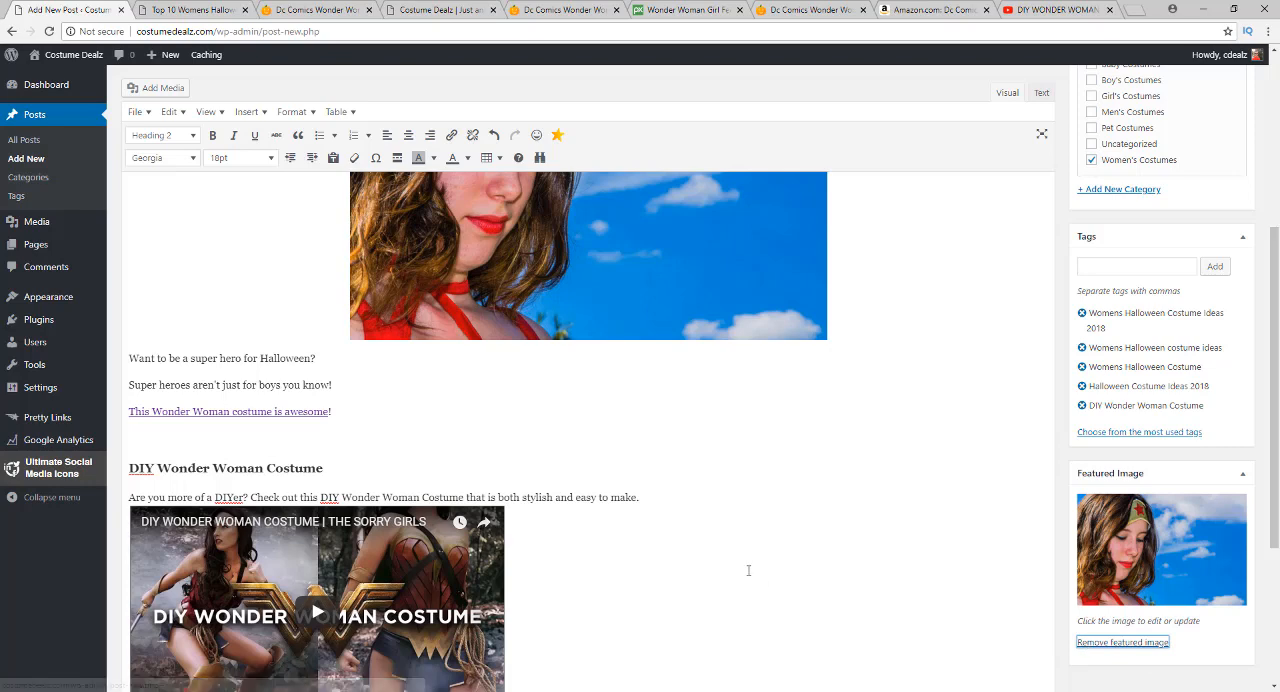
scroll(1080, 310, up, 3)
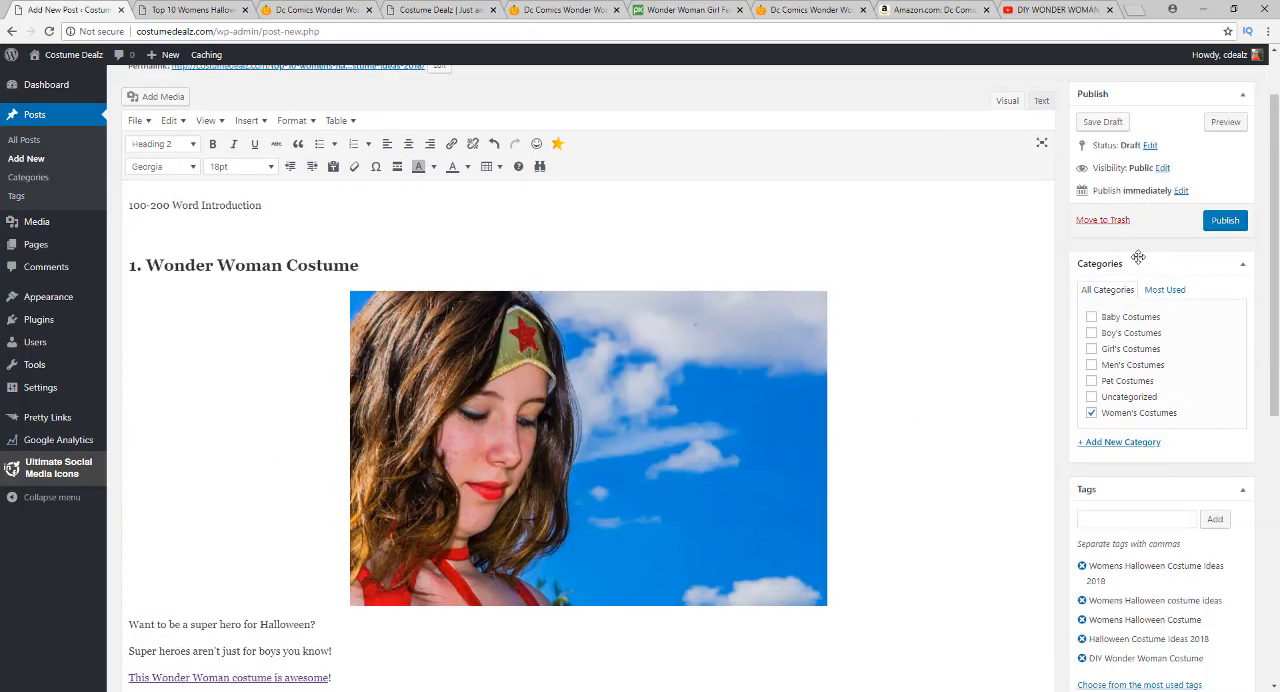
Preview the post without its featured image, check the introduction and Wonder Woman Costume section, and return to the editor
click(1224, 124)
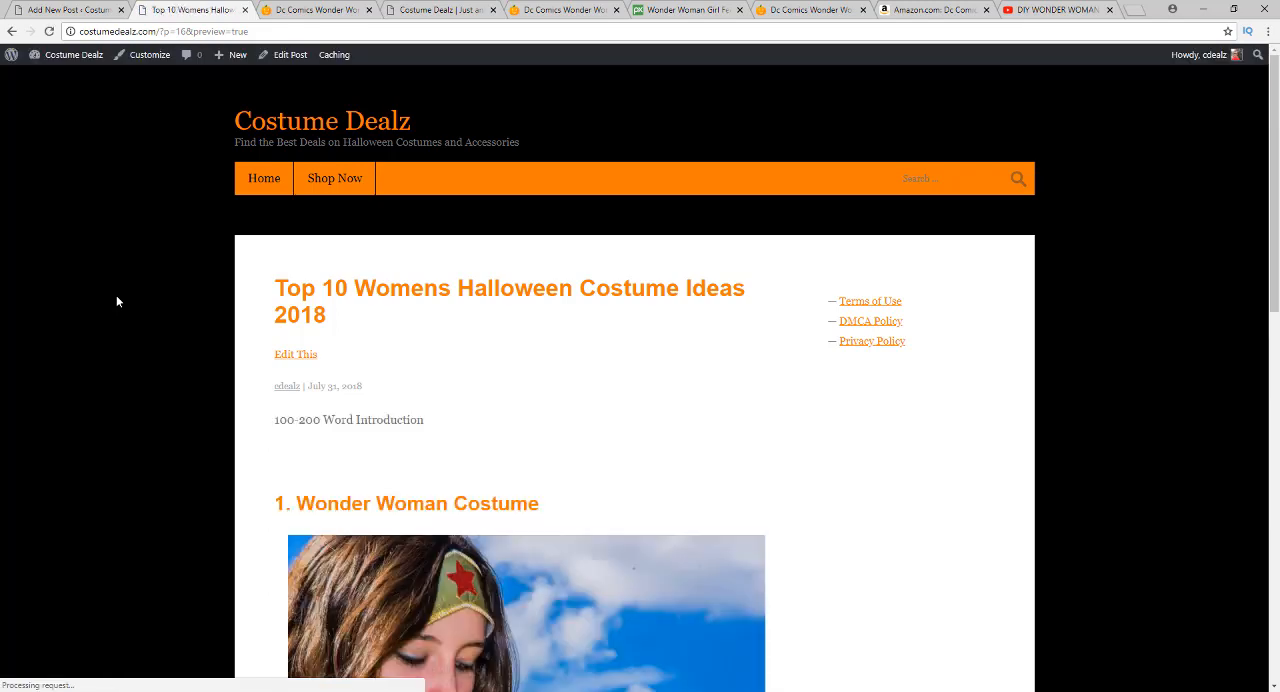
scroll(146, 349, down, 8)
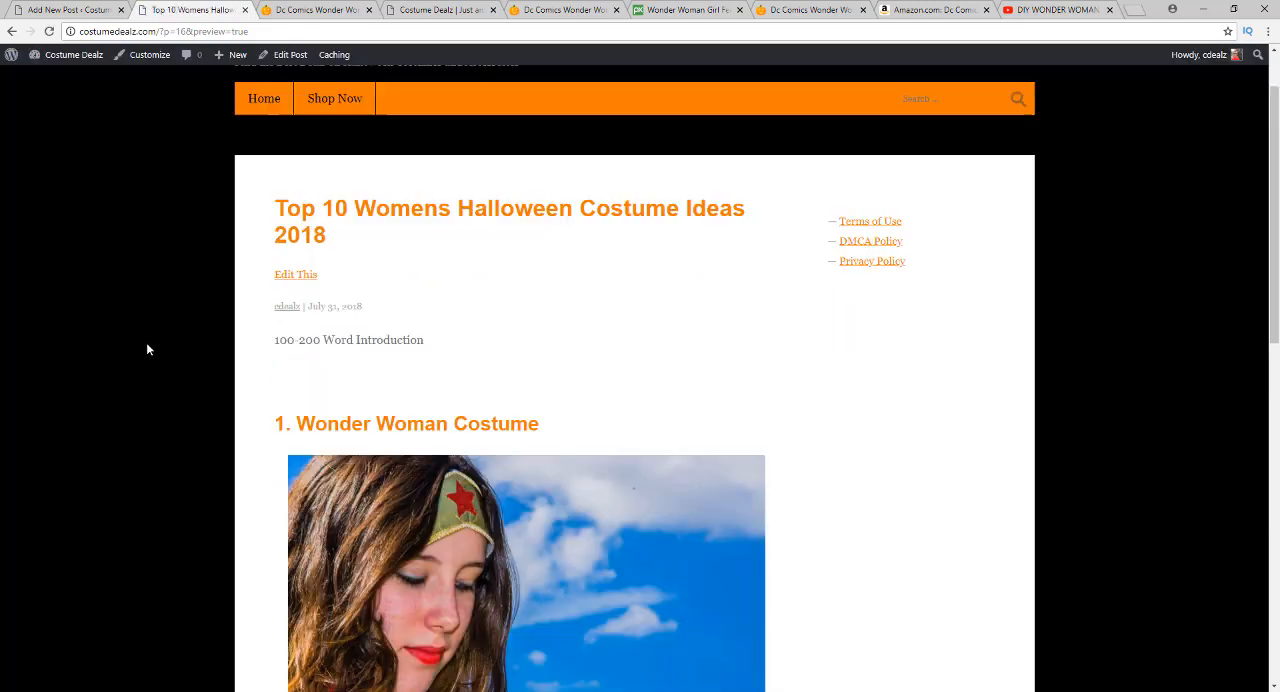
scroll(146, 349, up, 8)
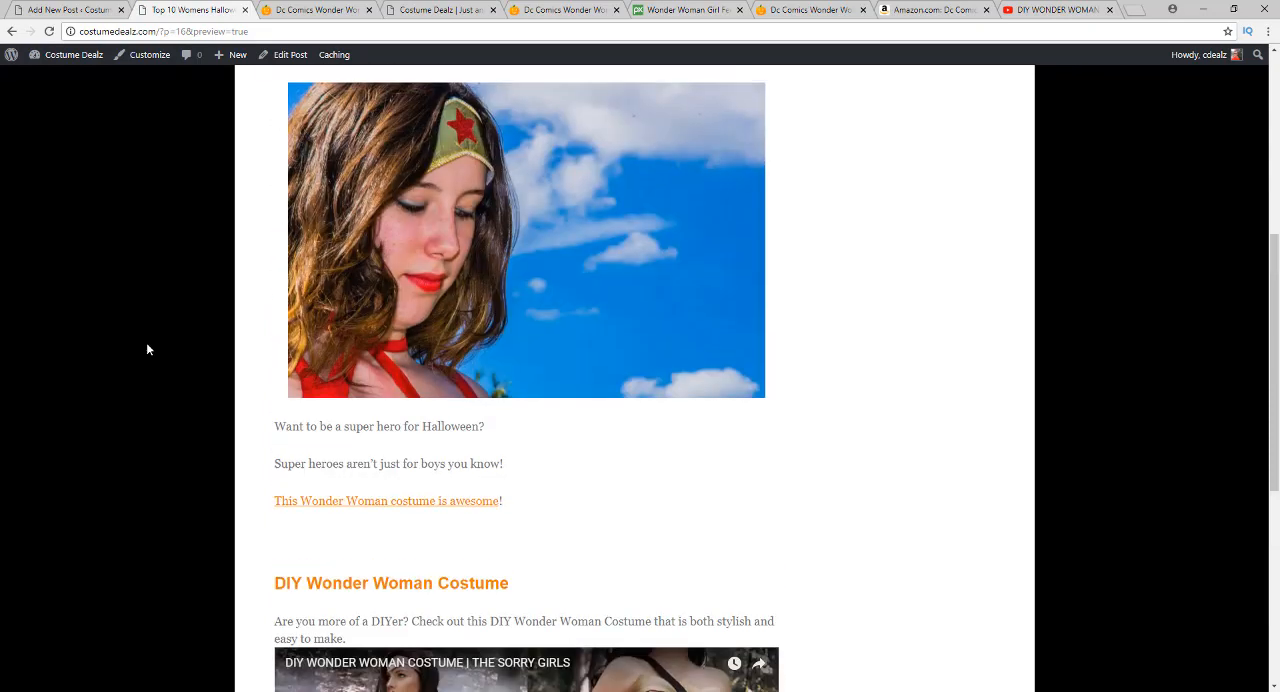
scroll(156, 345, down, 3)
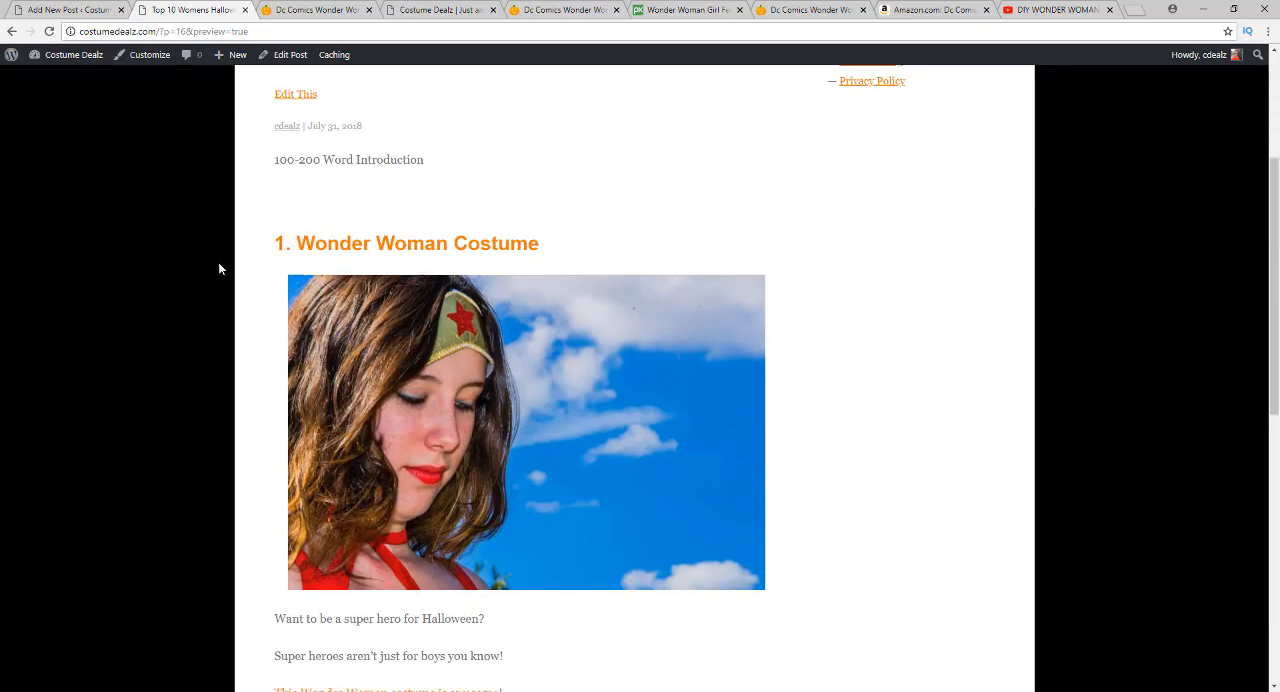
scroll(218, 262, up, 3)
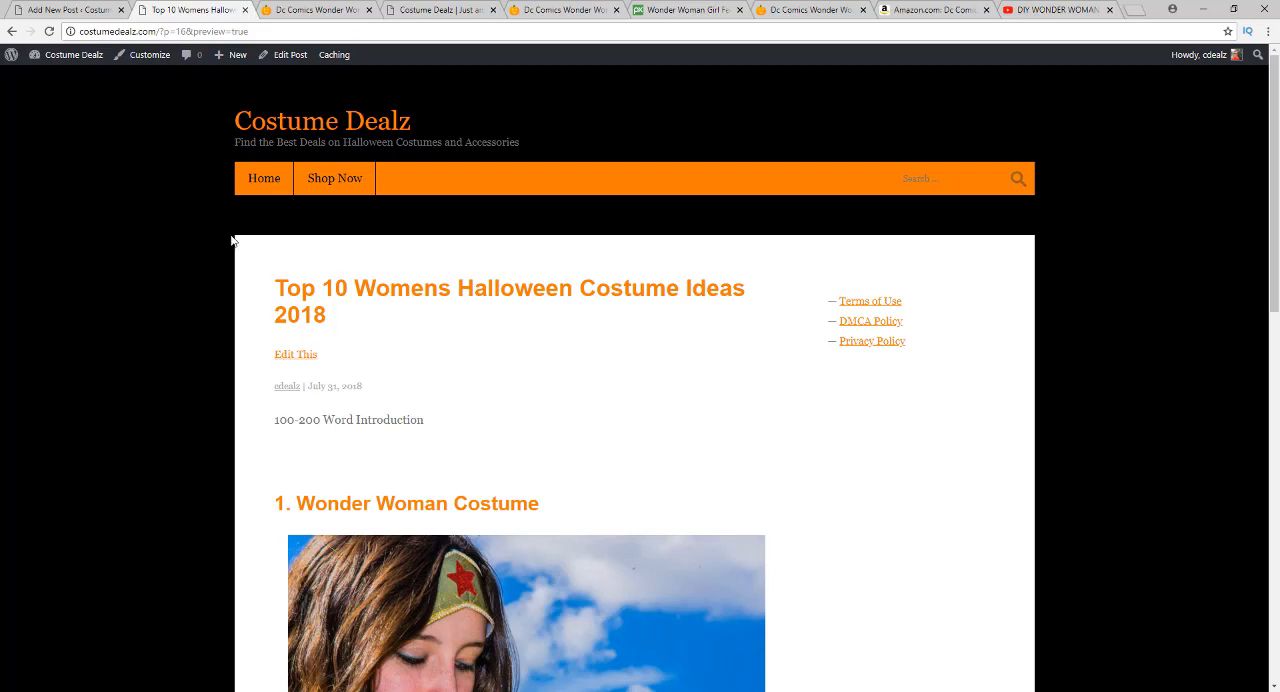
click(77, 13)
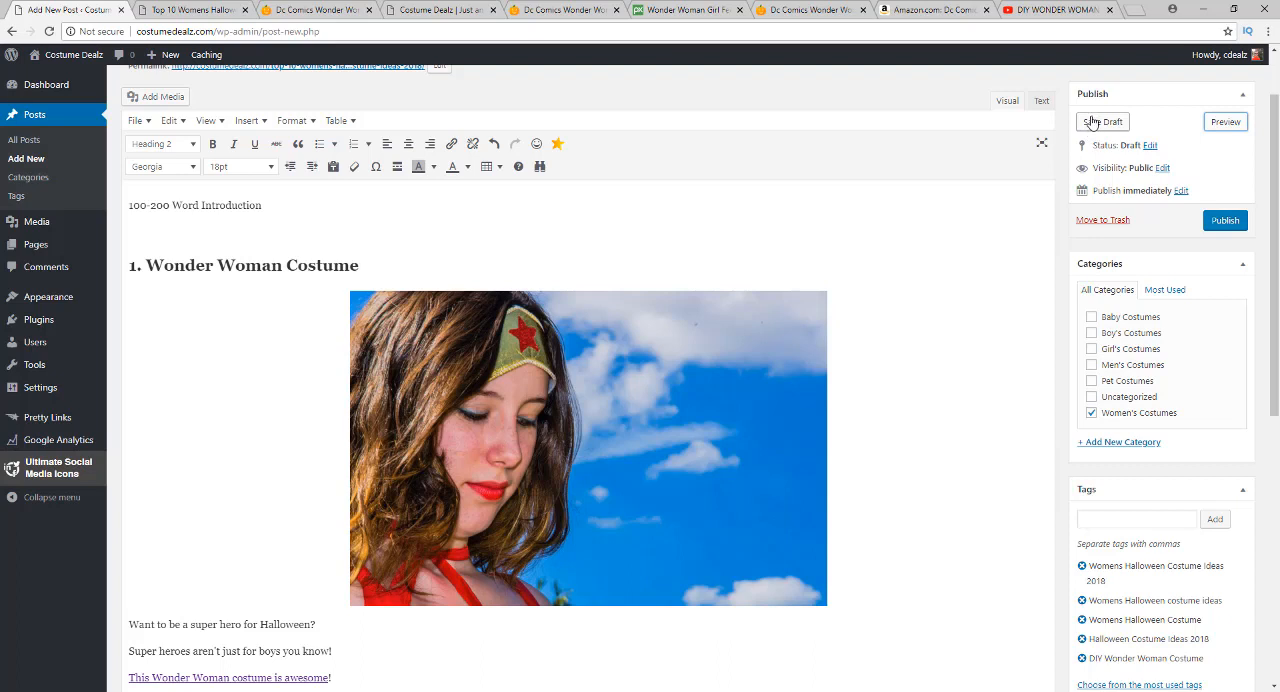
Save the post as a draft and open the list of all posts
click(1092, 121)
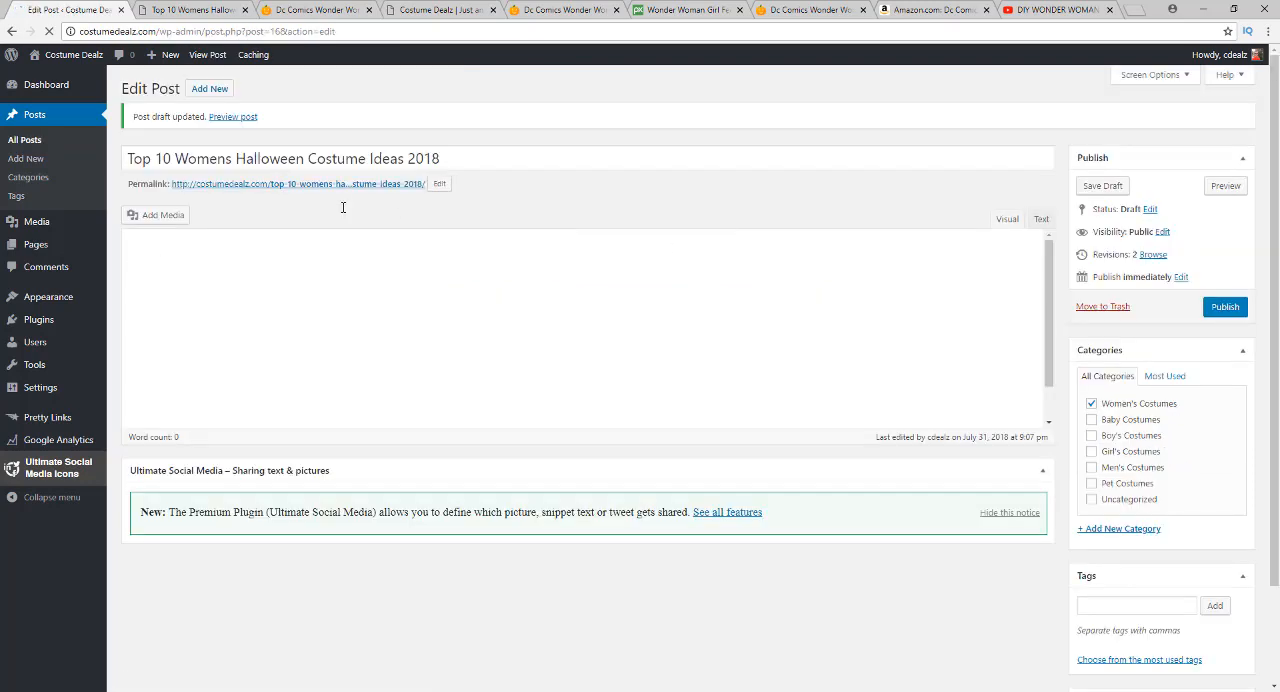
click(21, 144)
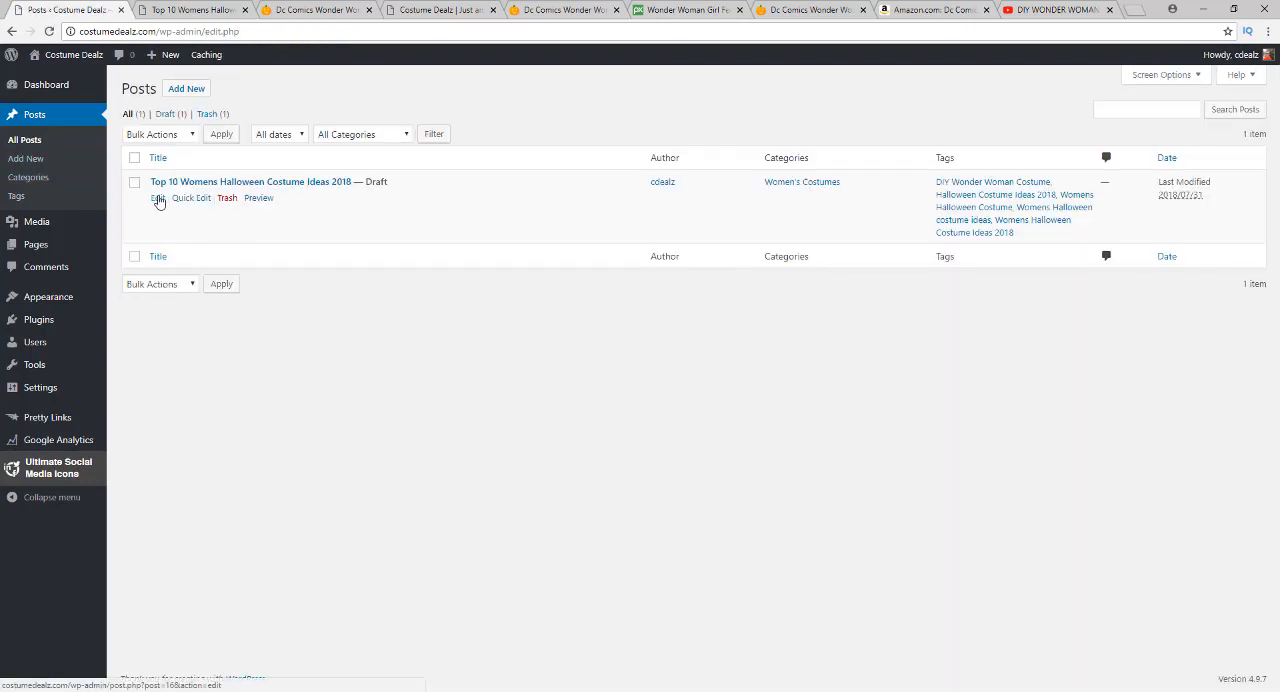
Return to the Amazon page of the Wonder Woman Warrior Corset costume and try to generate a SiteStripe text link for it
click(933, 8)
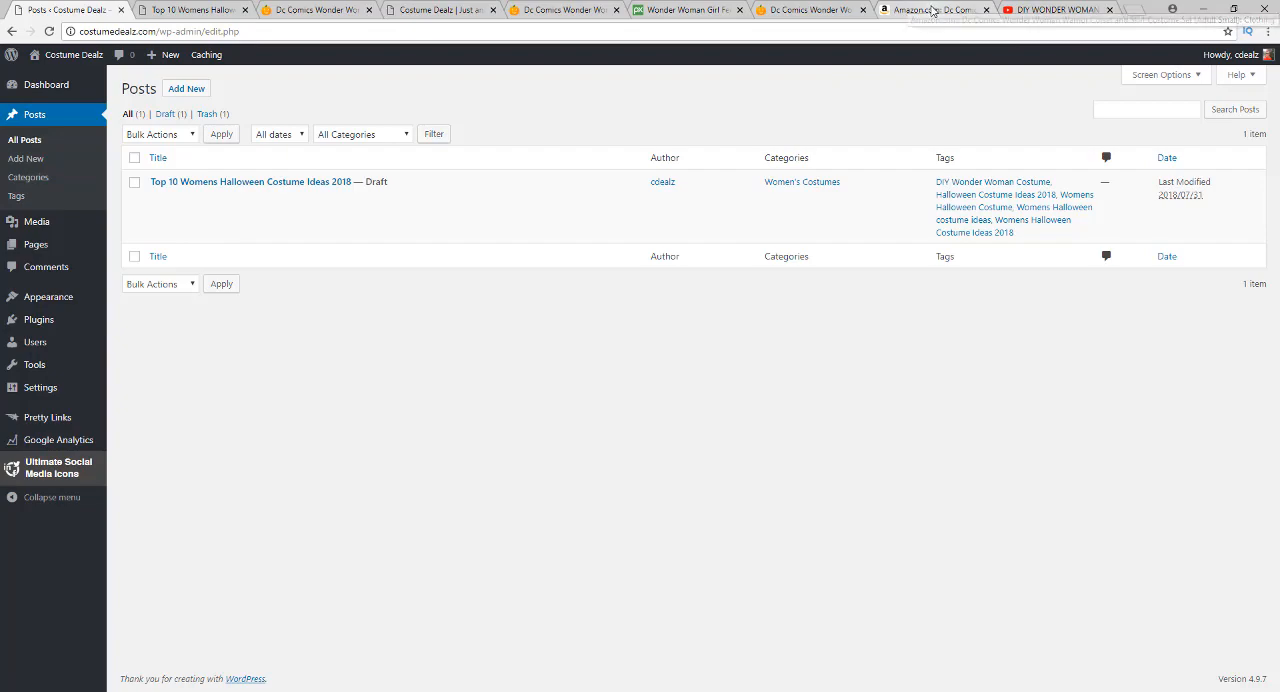
scroll(400, 170, up, 10)
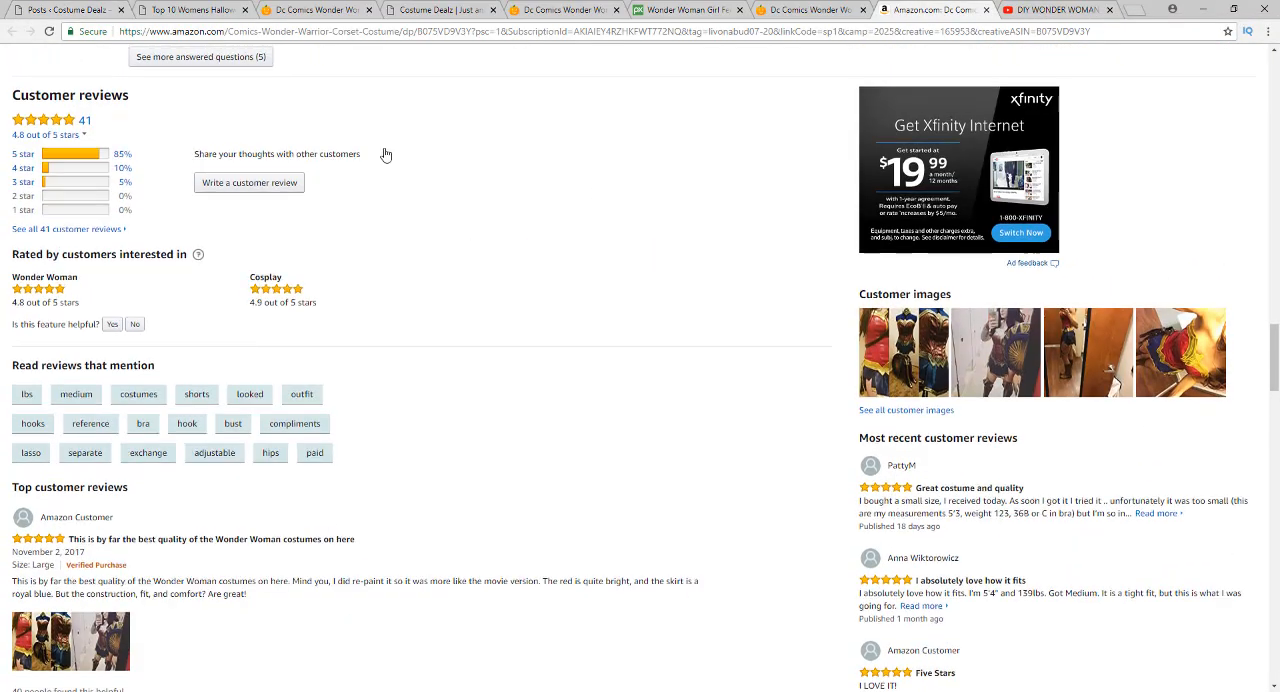
scroll(382, 163, up, 15)
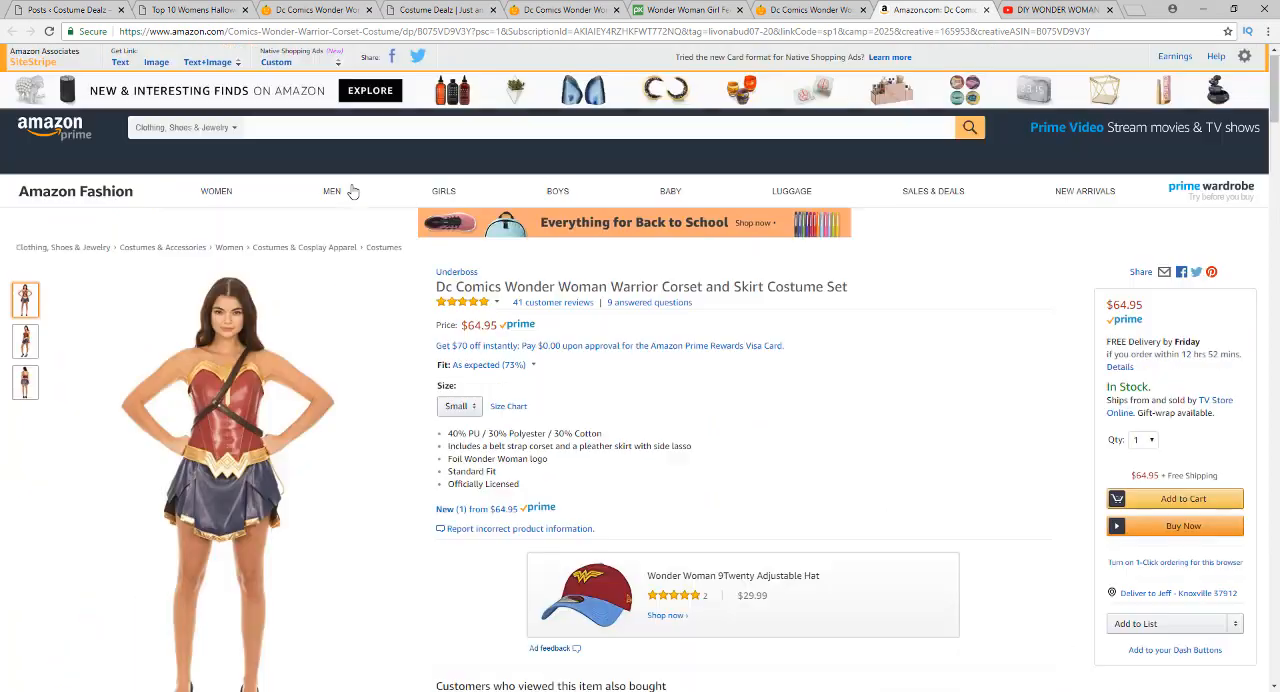
mouse_move(331, 195)
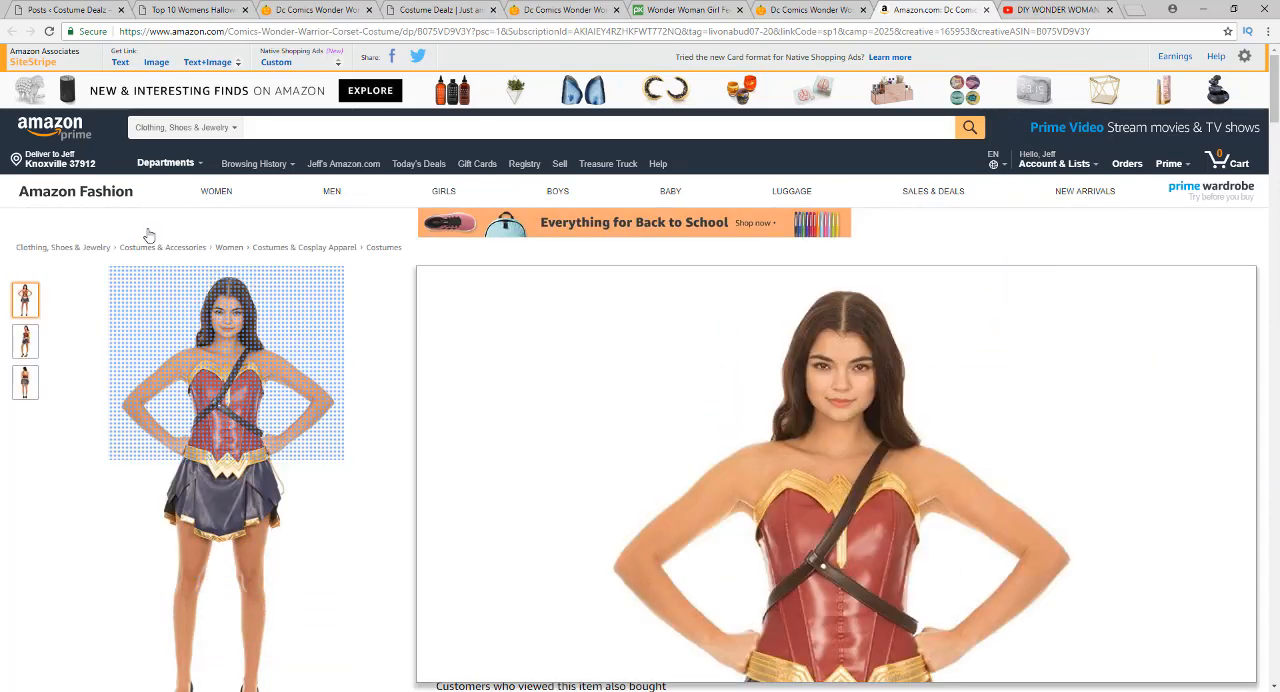
click(121, 63)
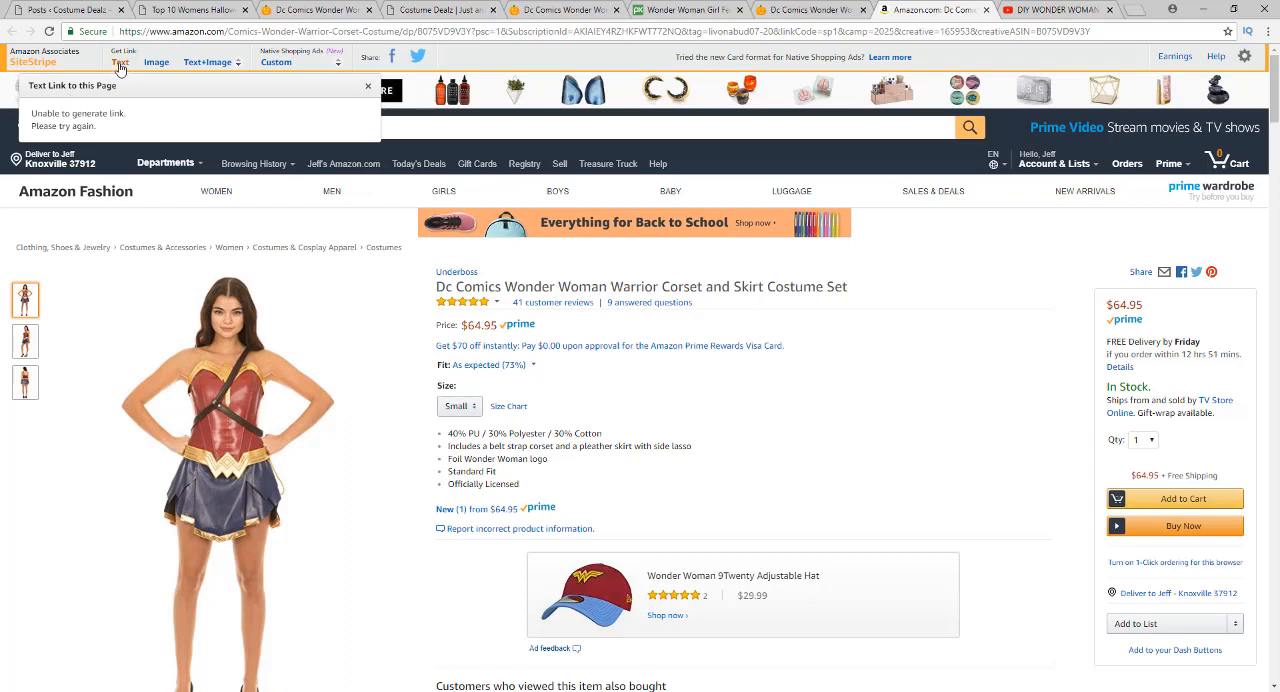
click(155, 63)
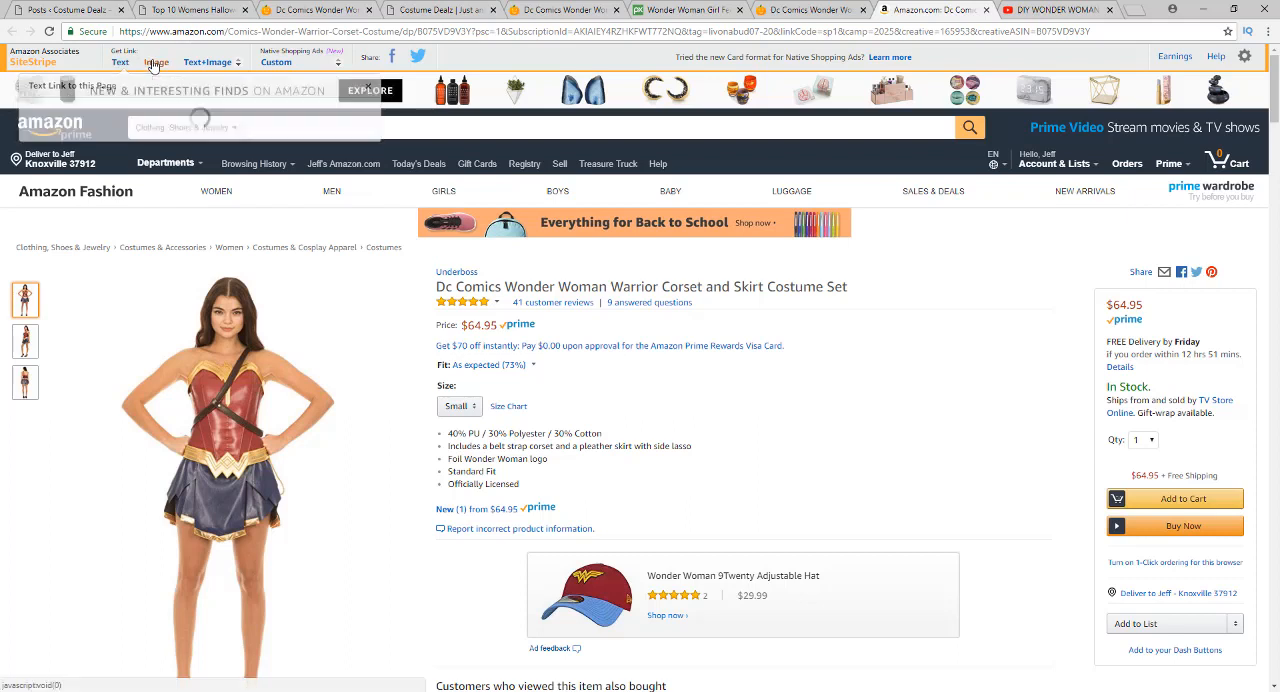
click(120, 64)
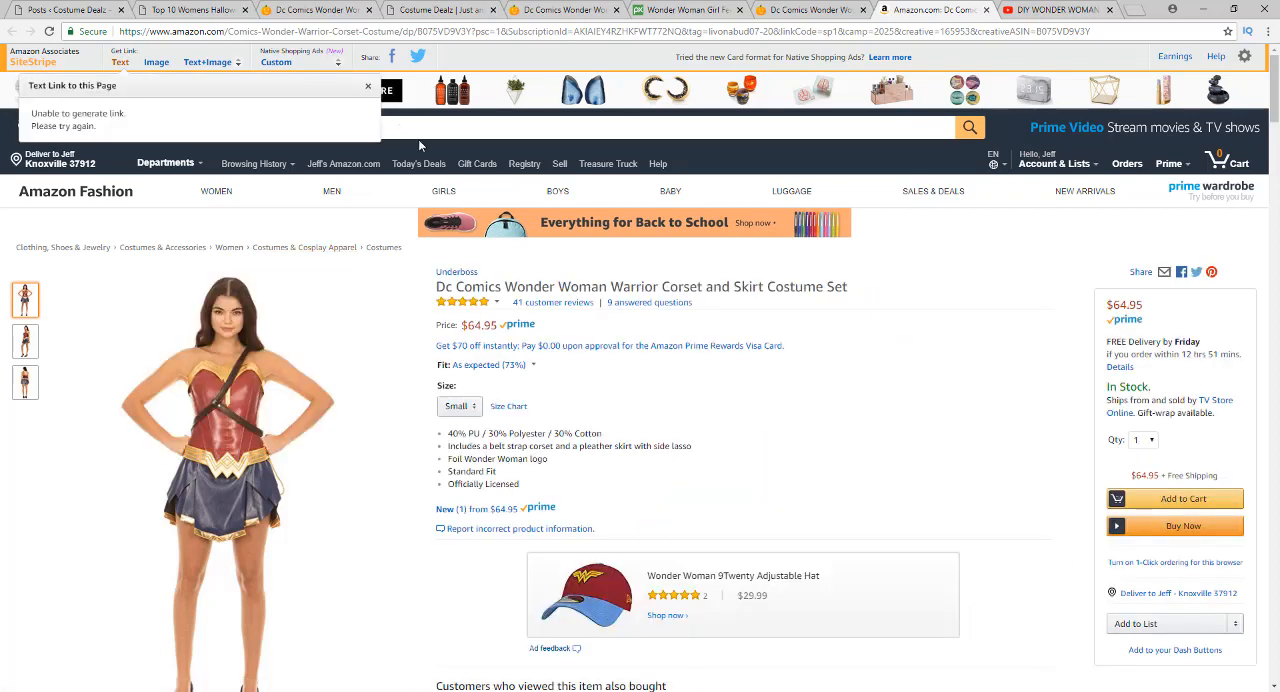
Copy the Amazon costume page's address and use it as the target URL of a new Pretty Link on Costume Dealz
click(489, 32)
key(ctrl+c)
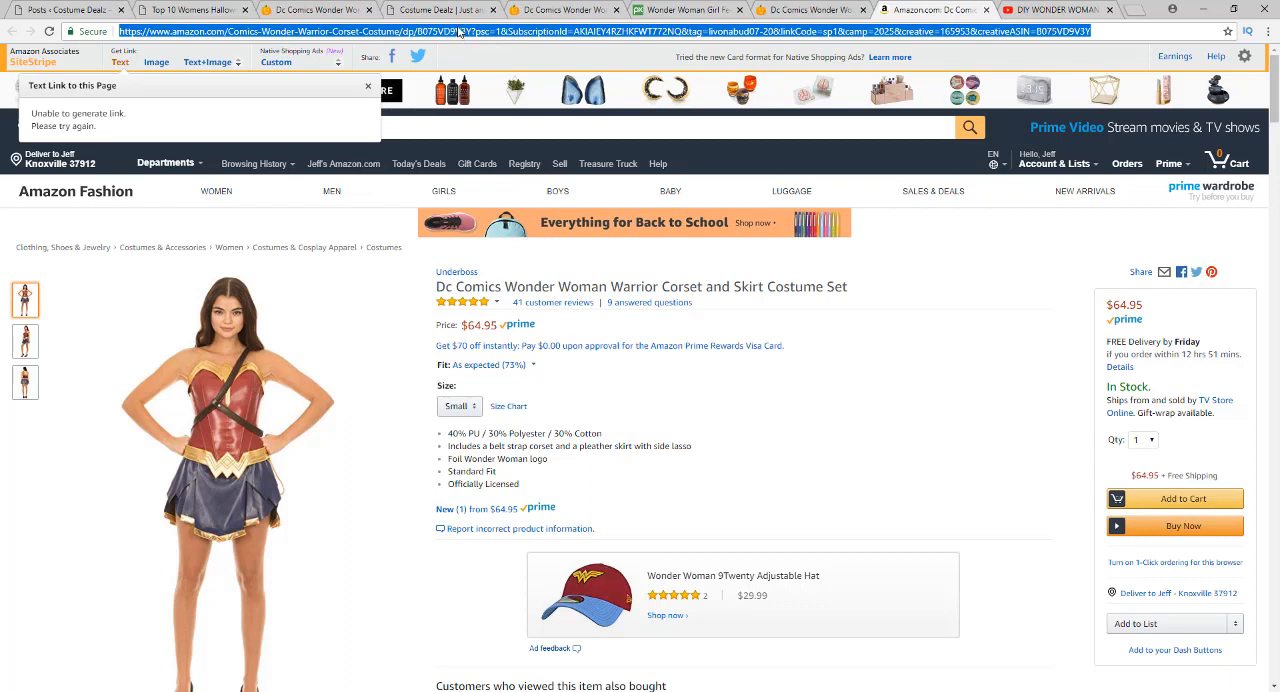
click(69, 11)
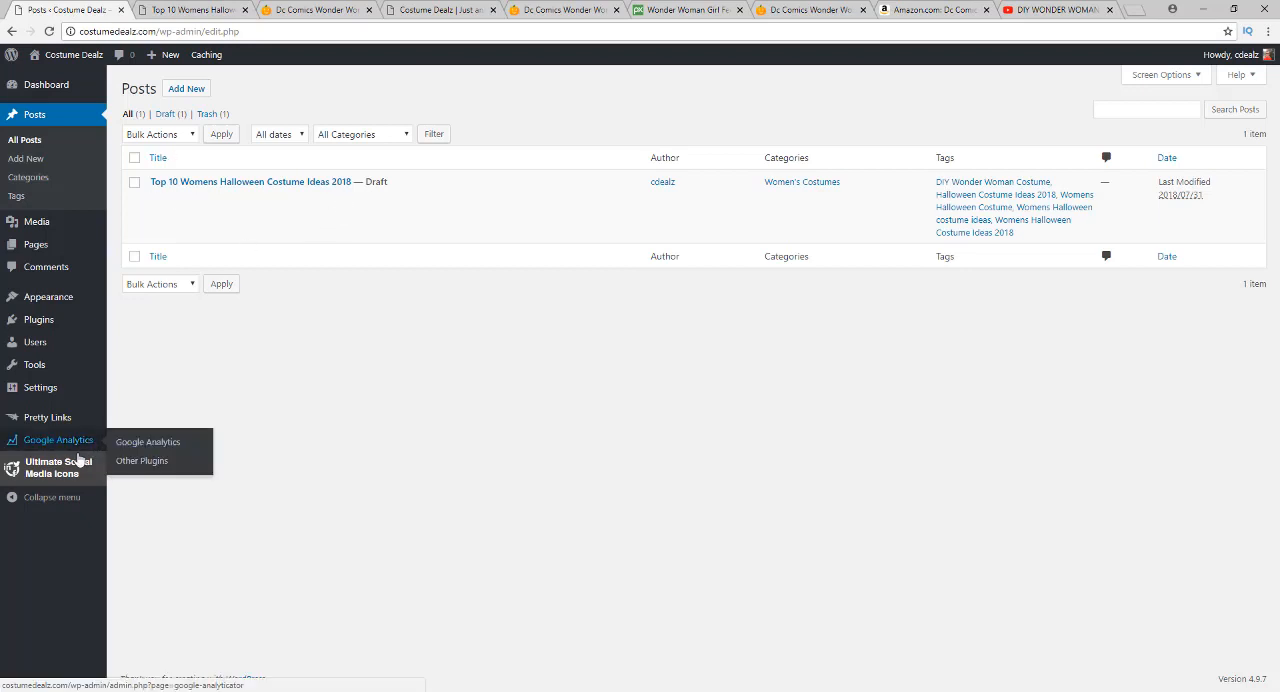
mouse_move(51, 425)
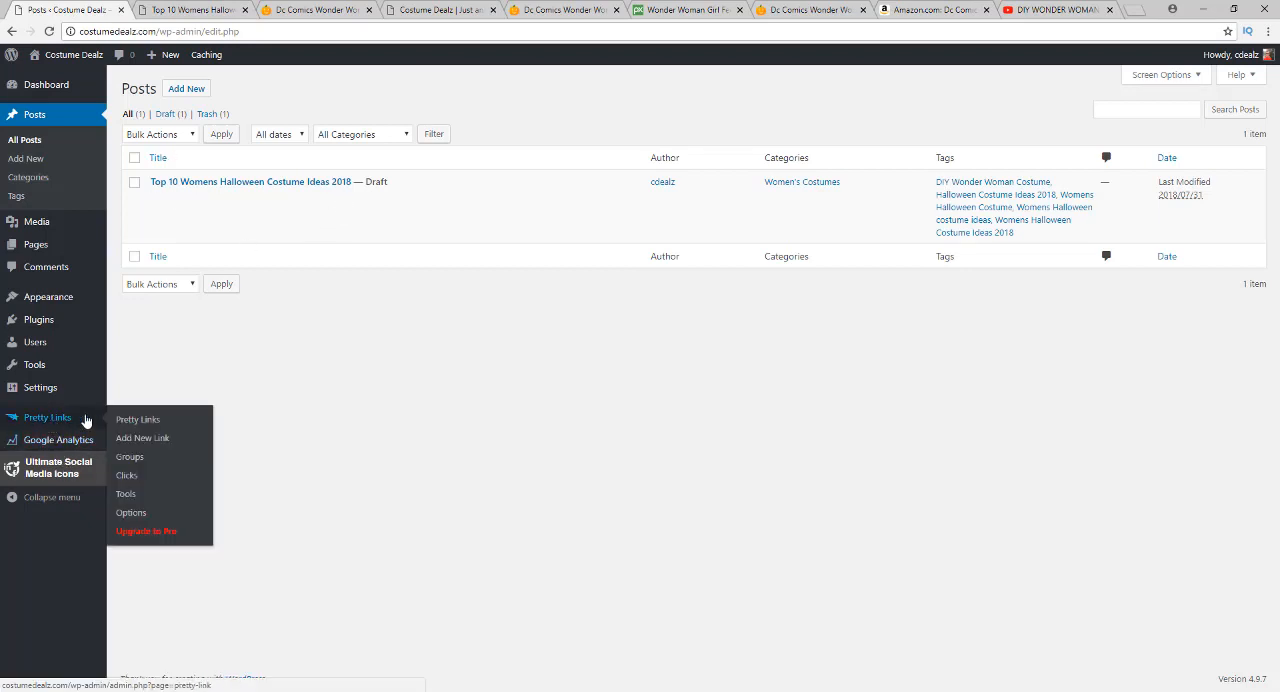
click(139, 443)
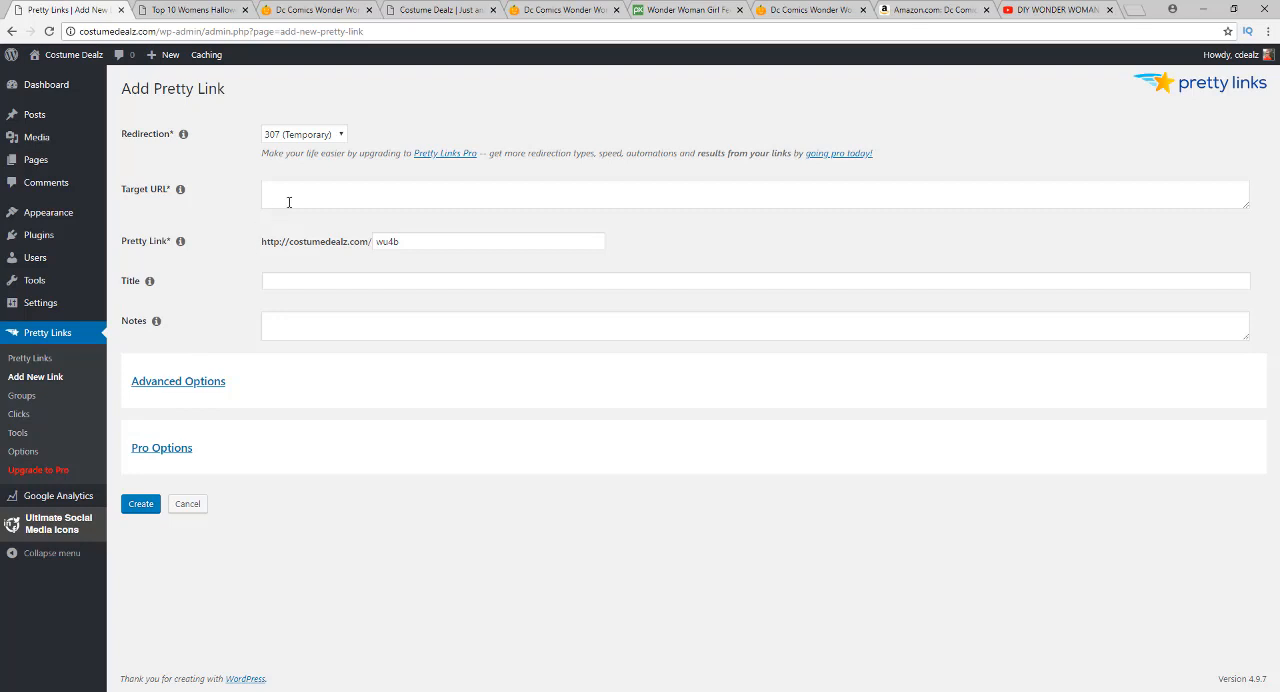
click(289, 202)
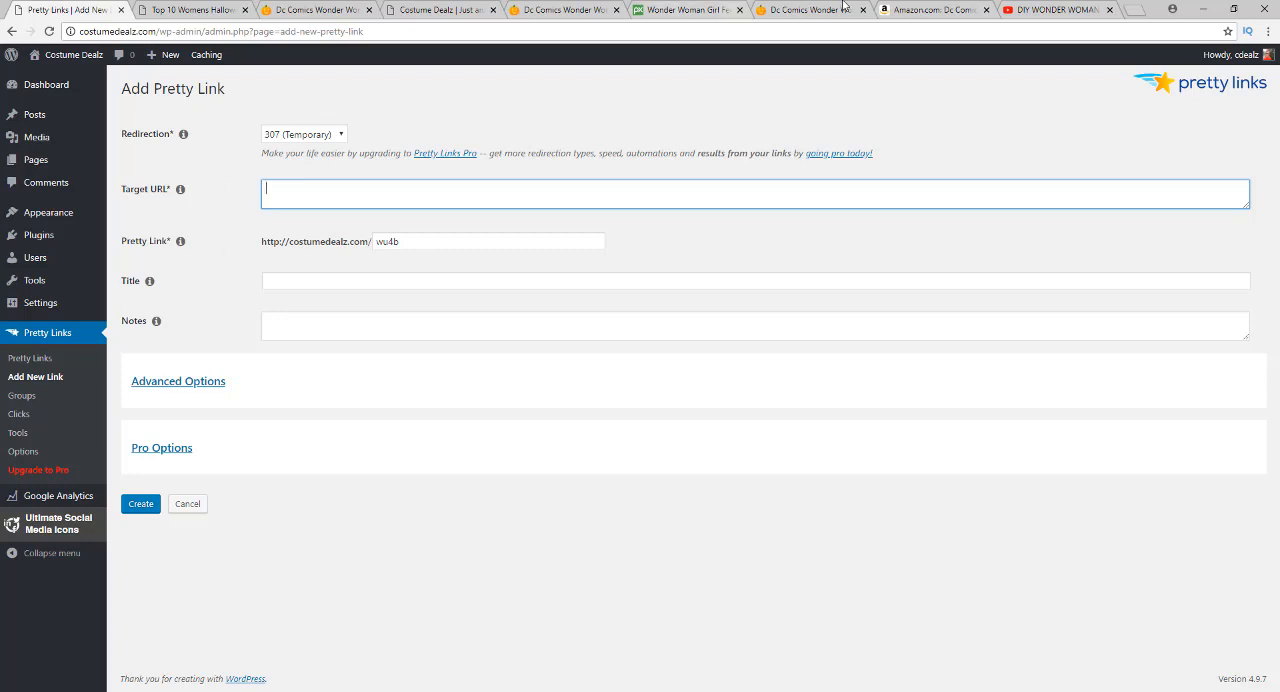
click(930, 9)
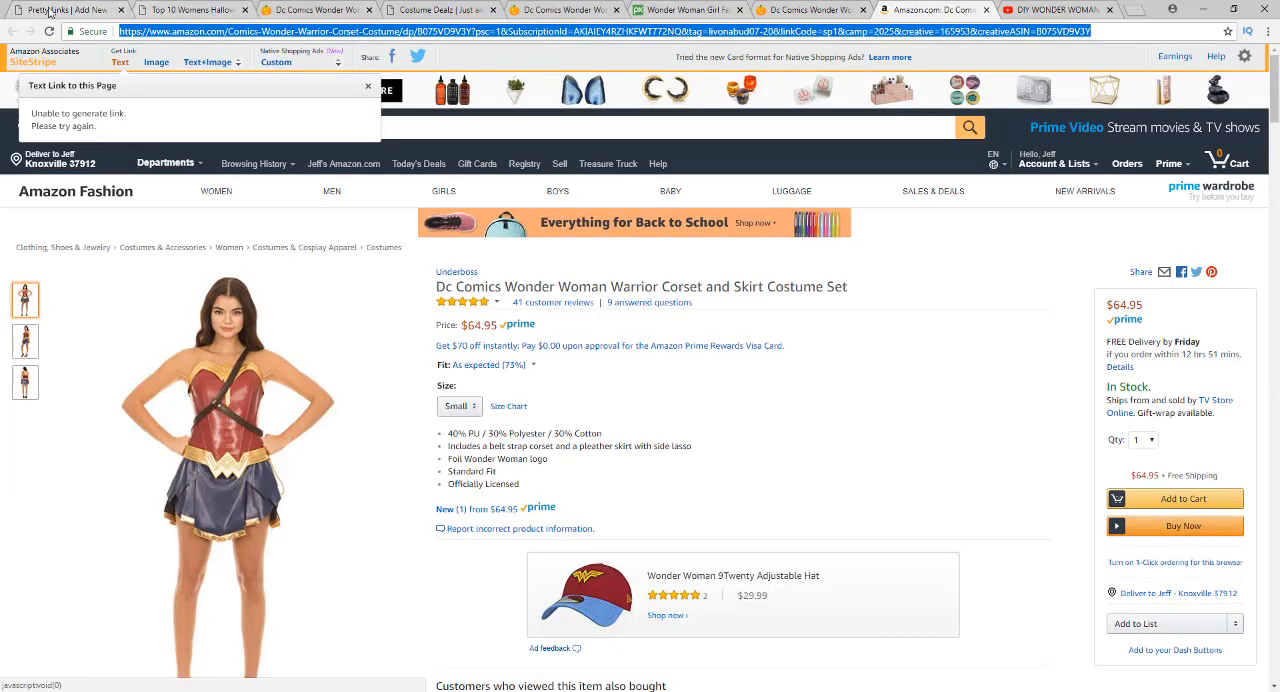
click(50, 10)
key(ctrl+v)
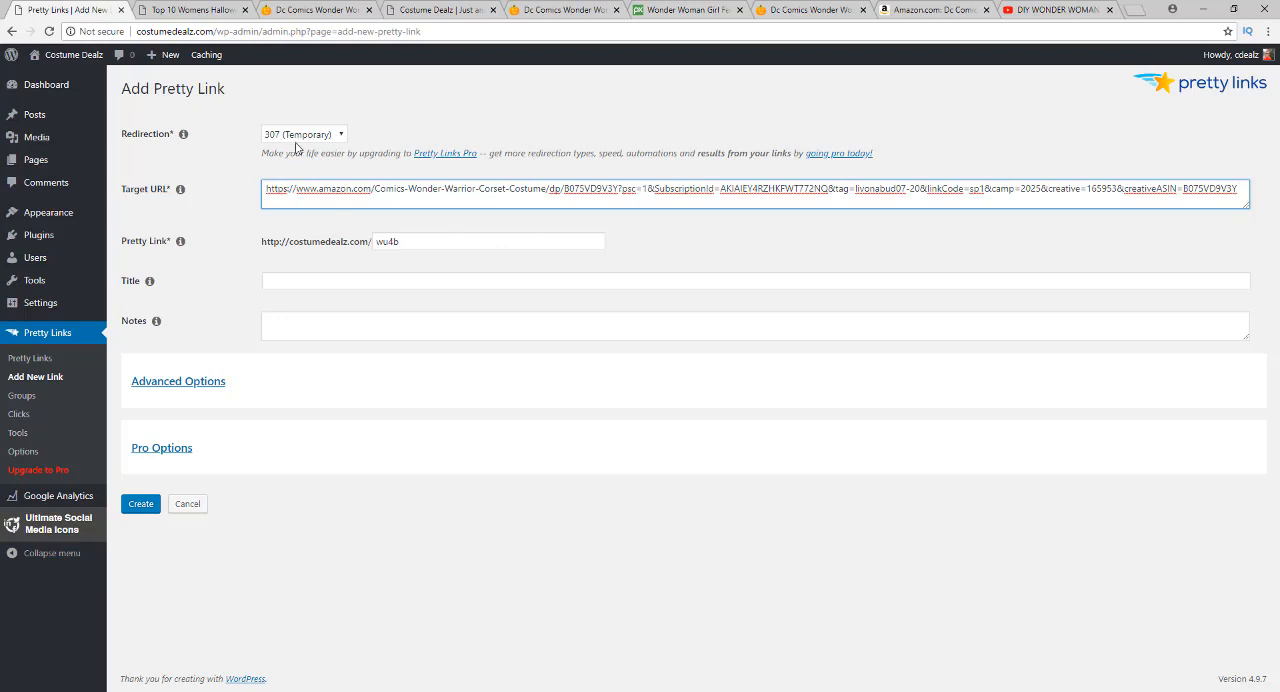
Set the pretty link's slug to wonderwomancostume, keep No Follow and Tracking enabled in the advanced options, and create the link
key(Tab)
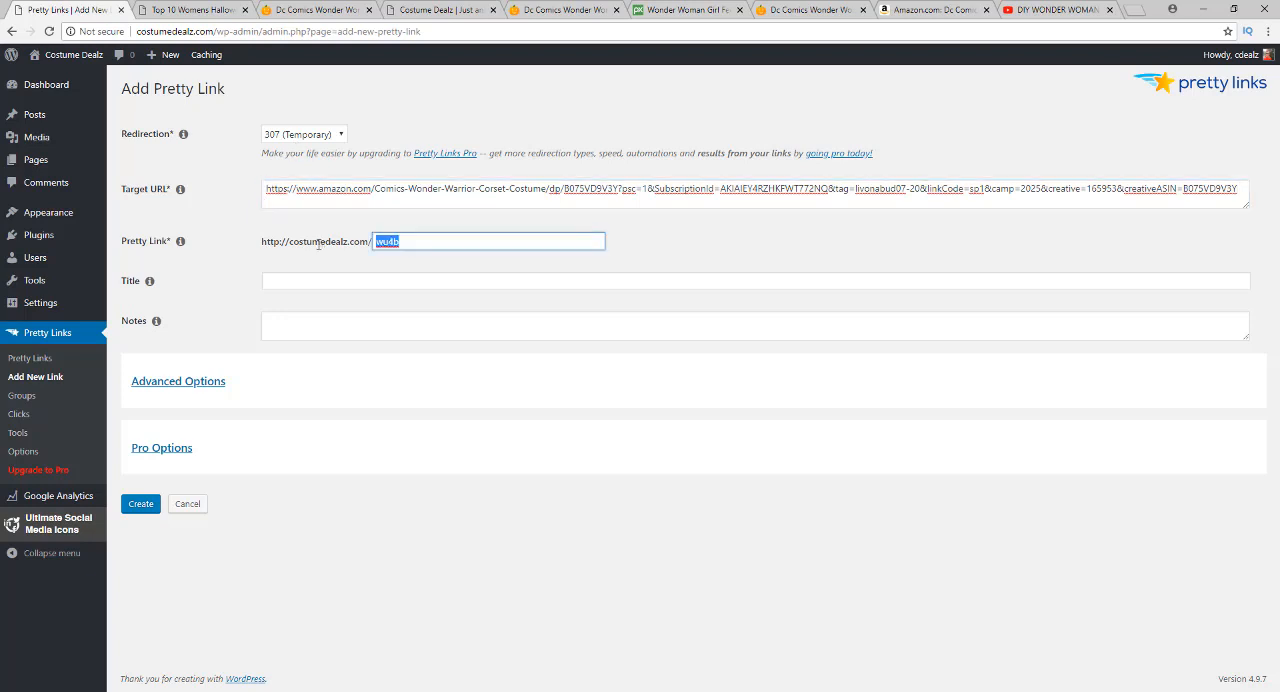
key(BackSpace)
text(womancostume)
click(193, 386)
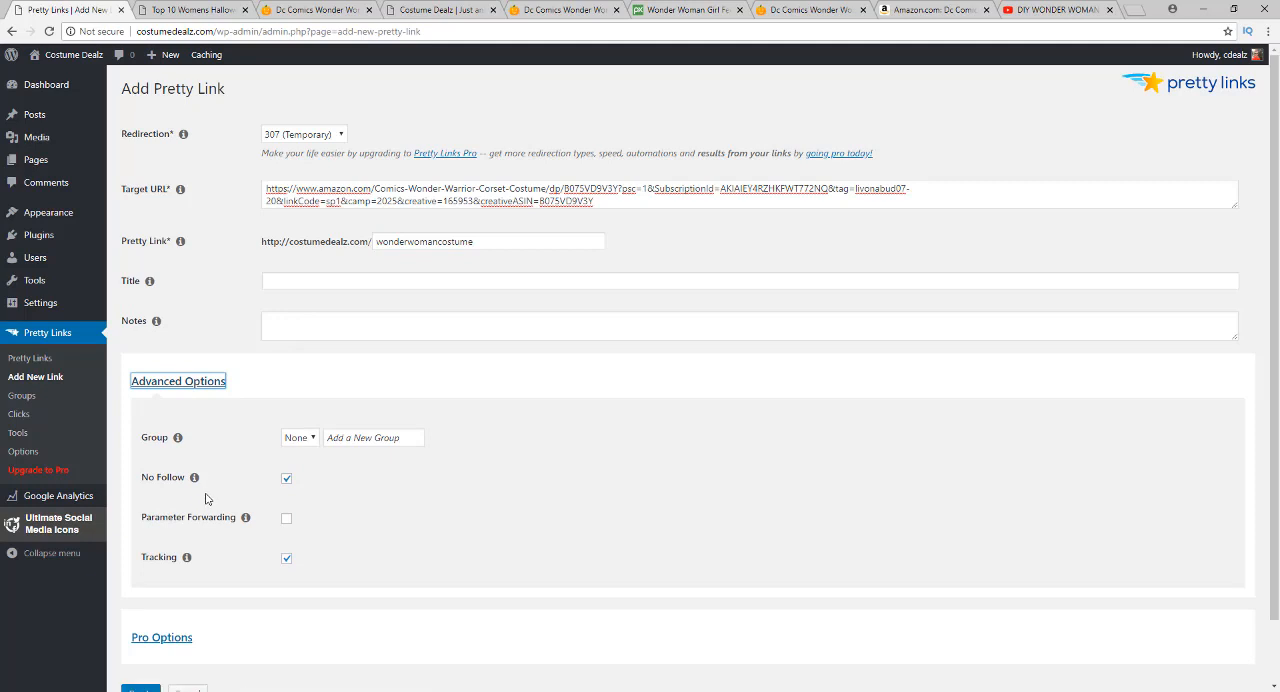
click(287, 479)
scroll(470, 425, down, 1)
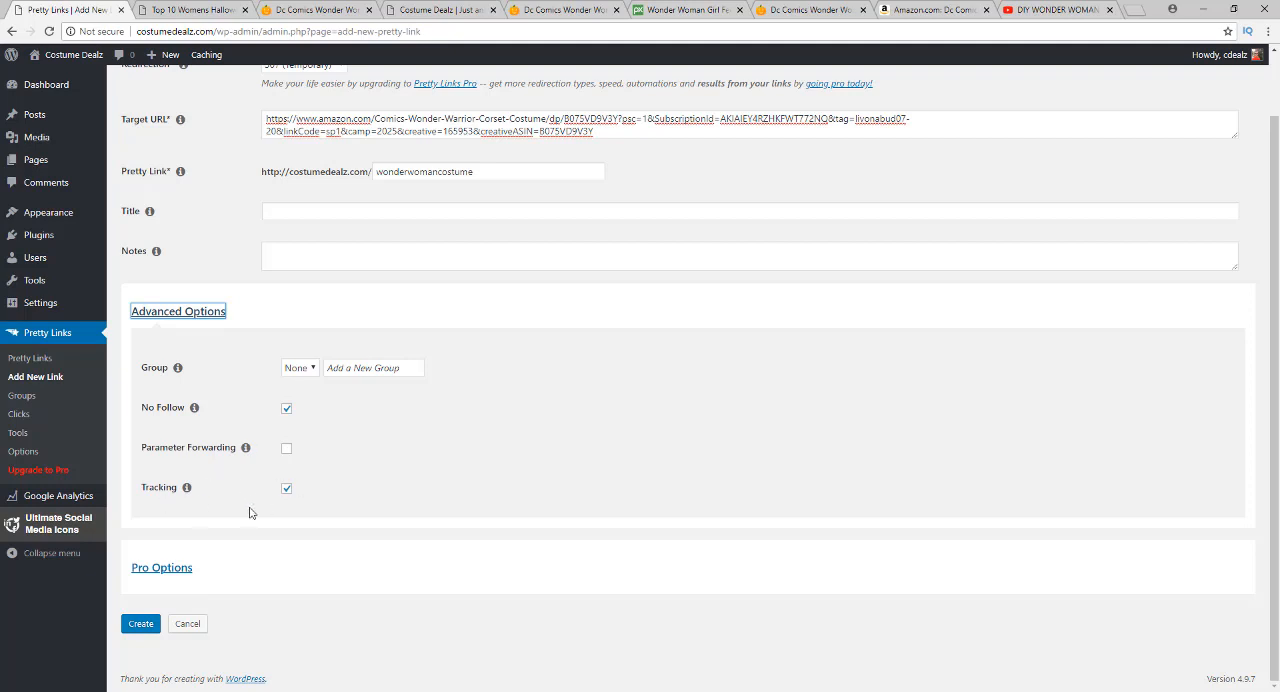
click(141, 625)
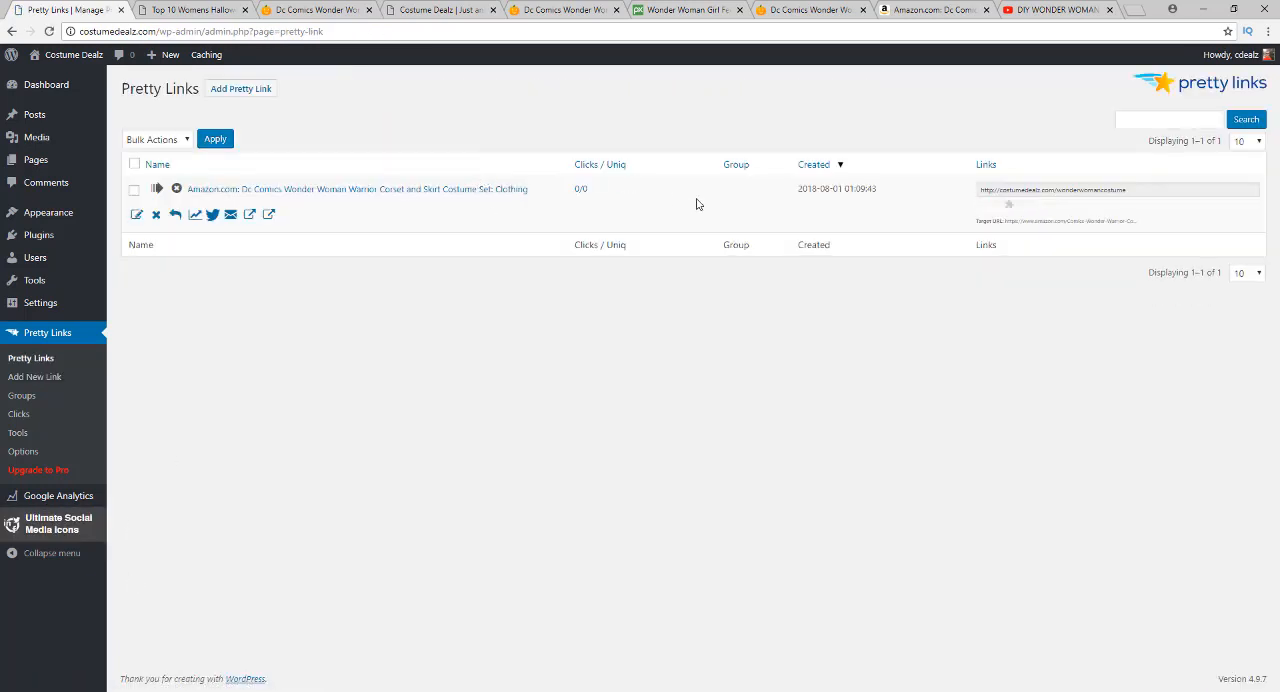
Copy the new wonderwomancostume pretty link and test it in a new browser tab
click(1034, 192)
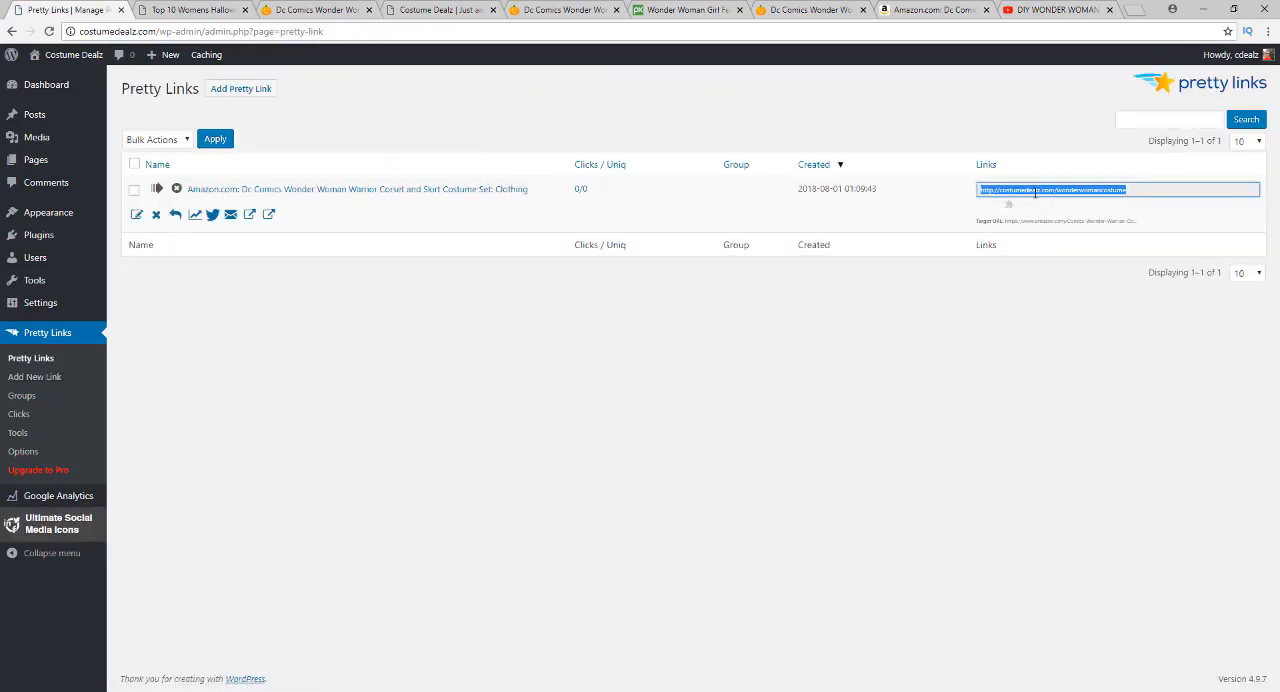
right_click(1034, 192)
click(1038, 206)
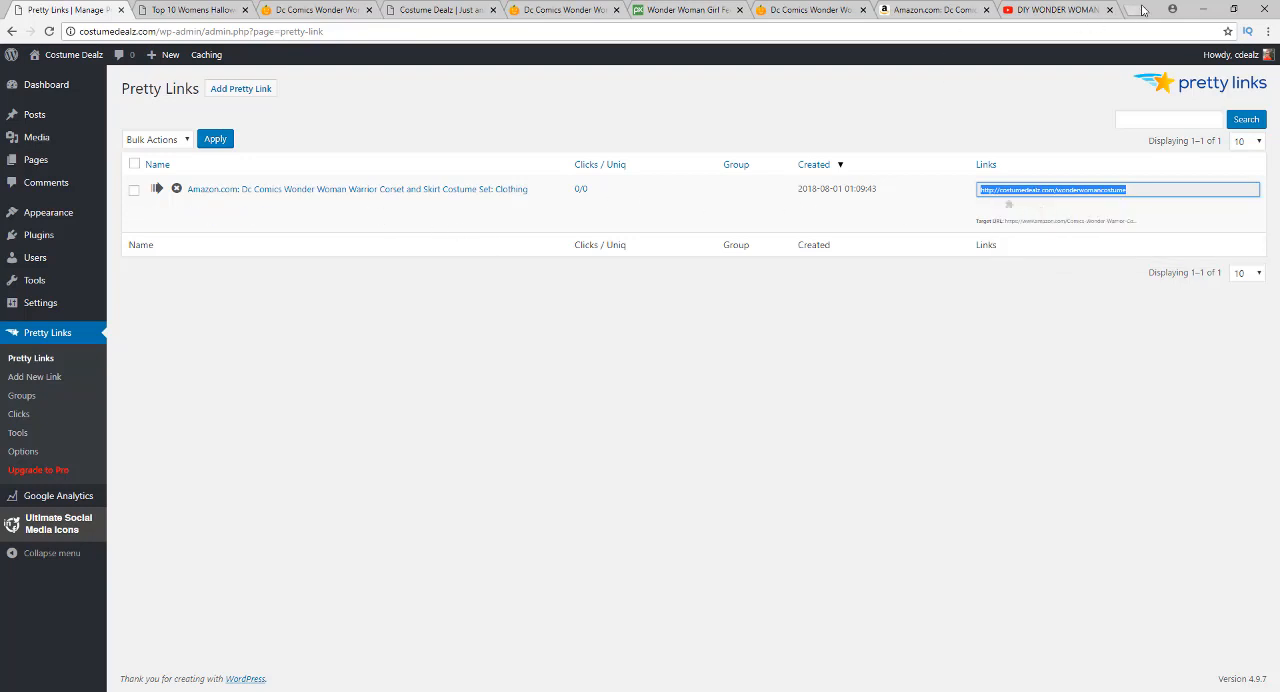
key(ctrl+t)
key(ctrl+v)
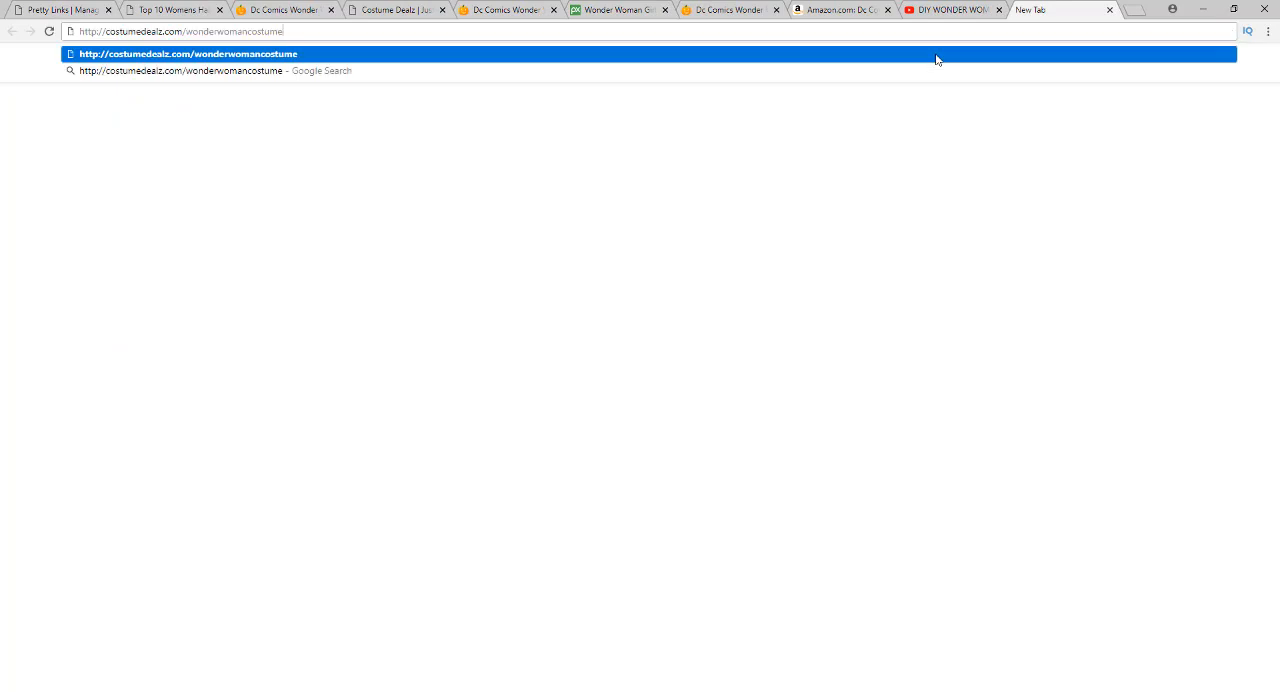
key(Return)
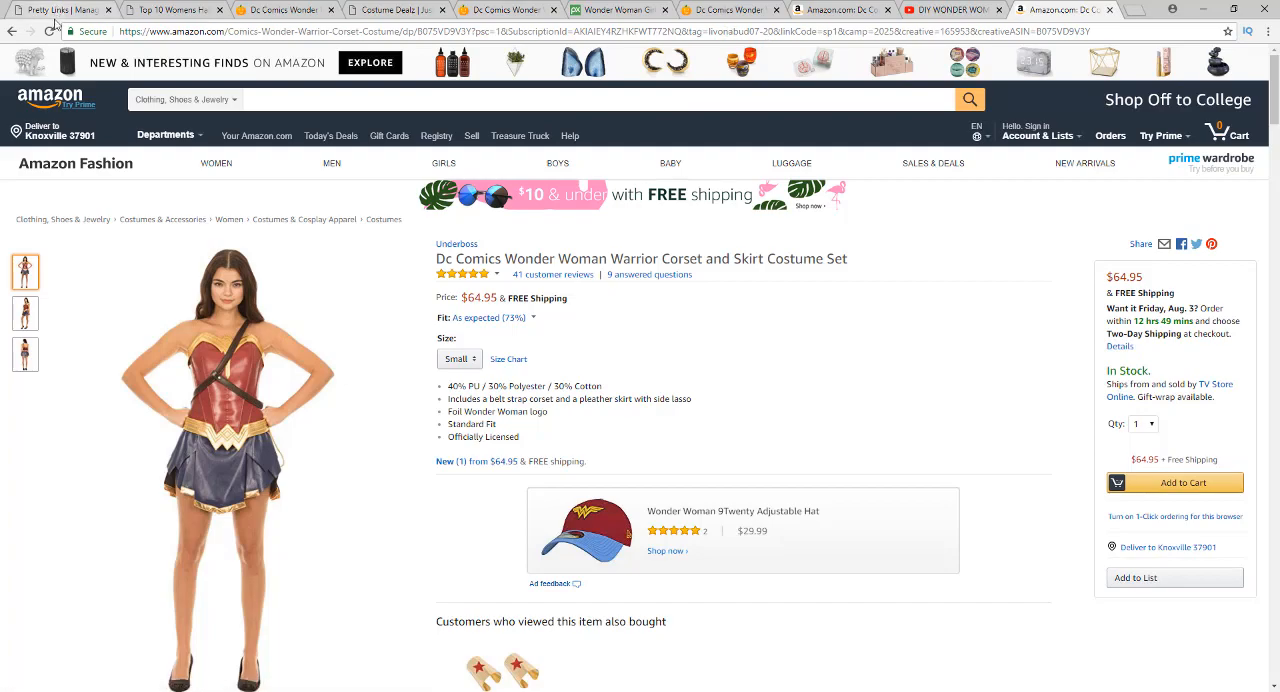
Copy the wonderwomancostume pretty link again and open the draft Top 10 Womens Halloween Costume Ideas 2018 for editing
click(58, 12)
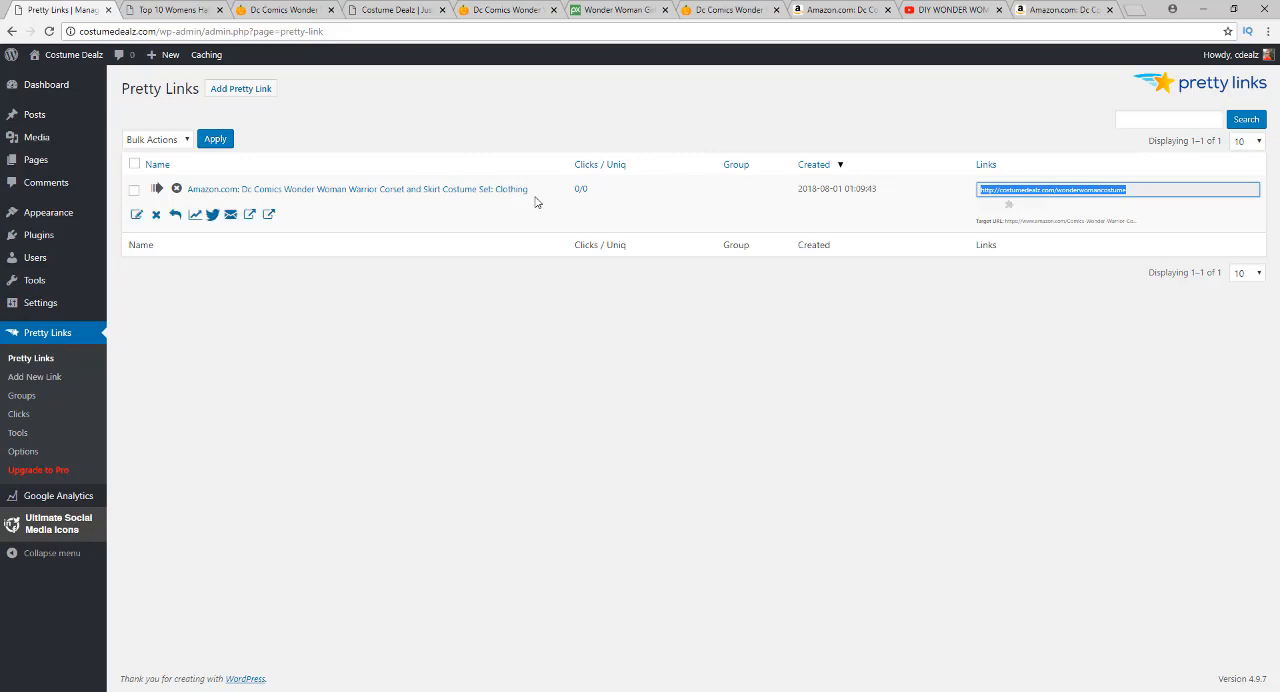
right_click(1055, 189)
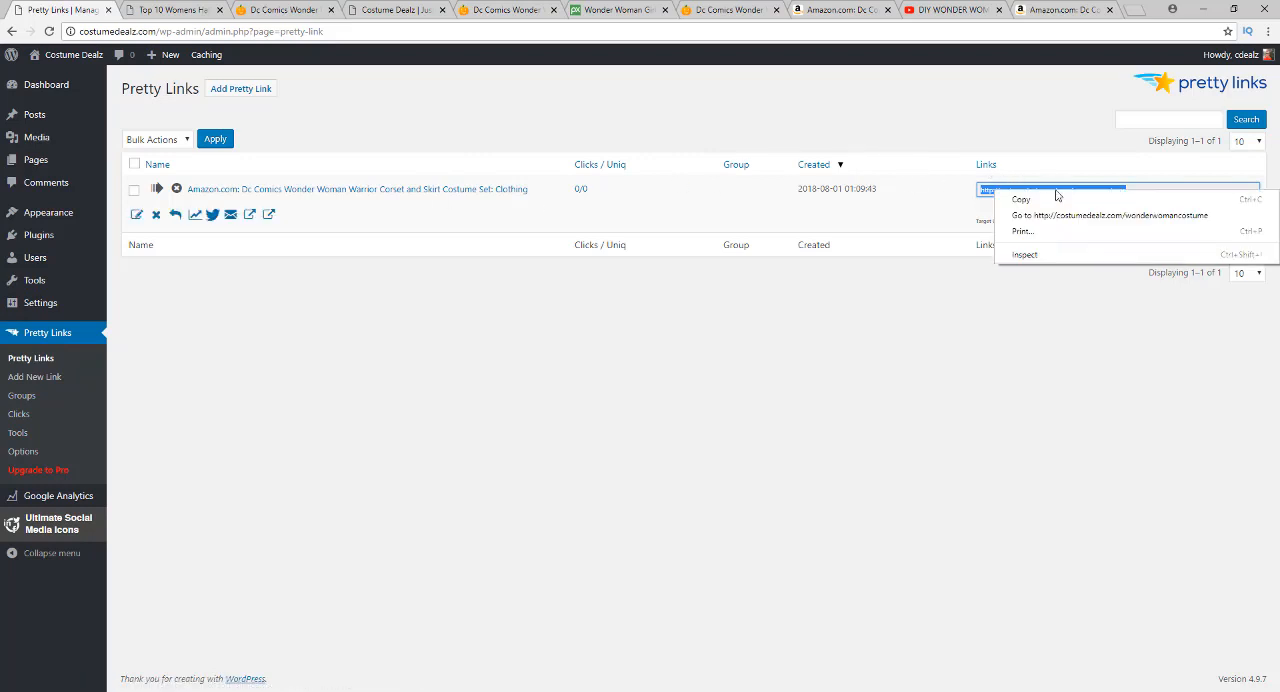
click(1057, 198)
mouse_move(60, 117)
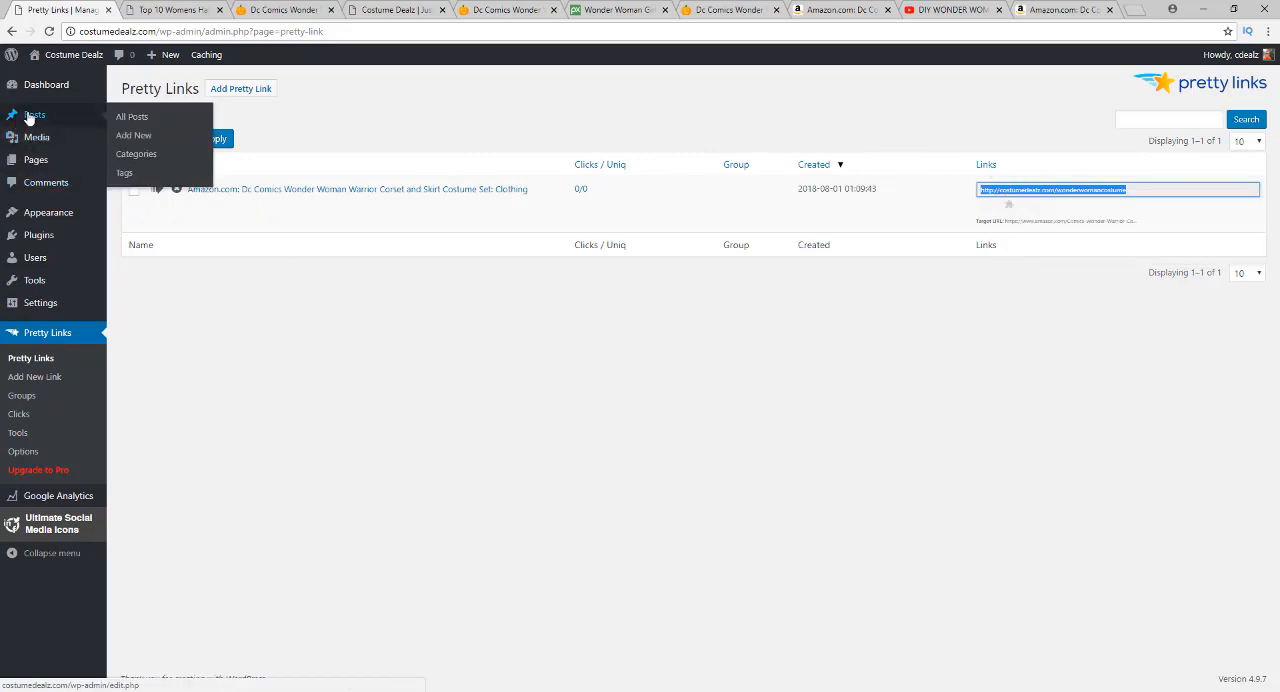
click(139, 125)
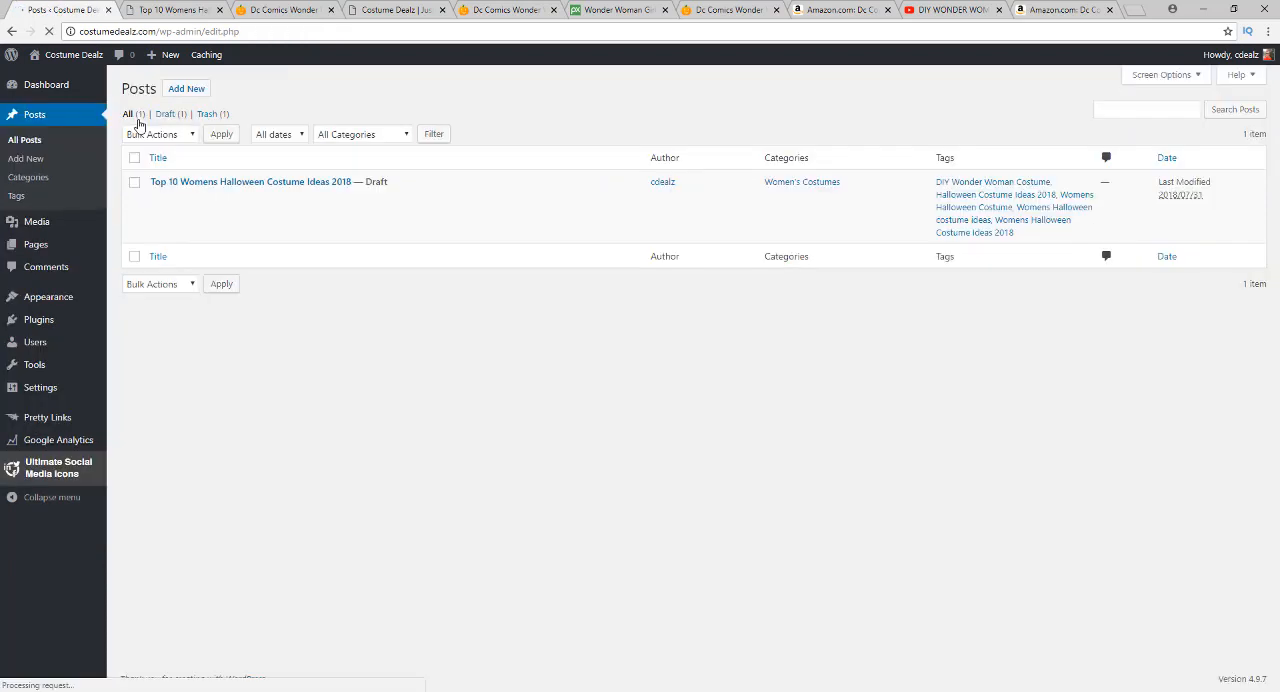
click(159, 199)
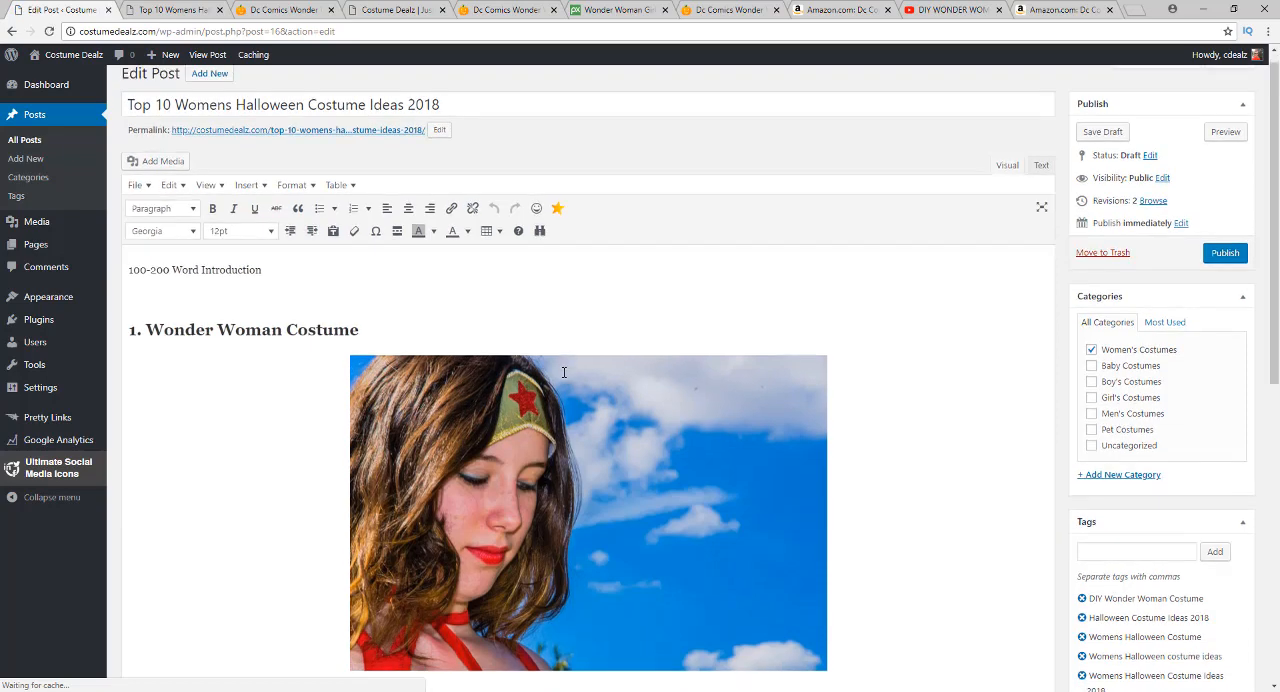
scroll(564, 372, down, 5)
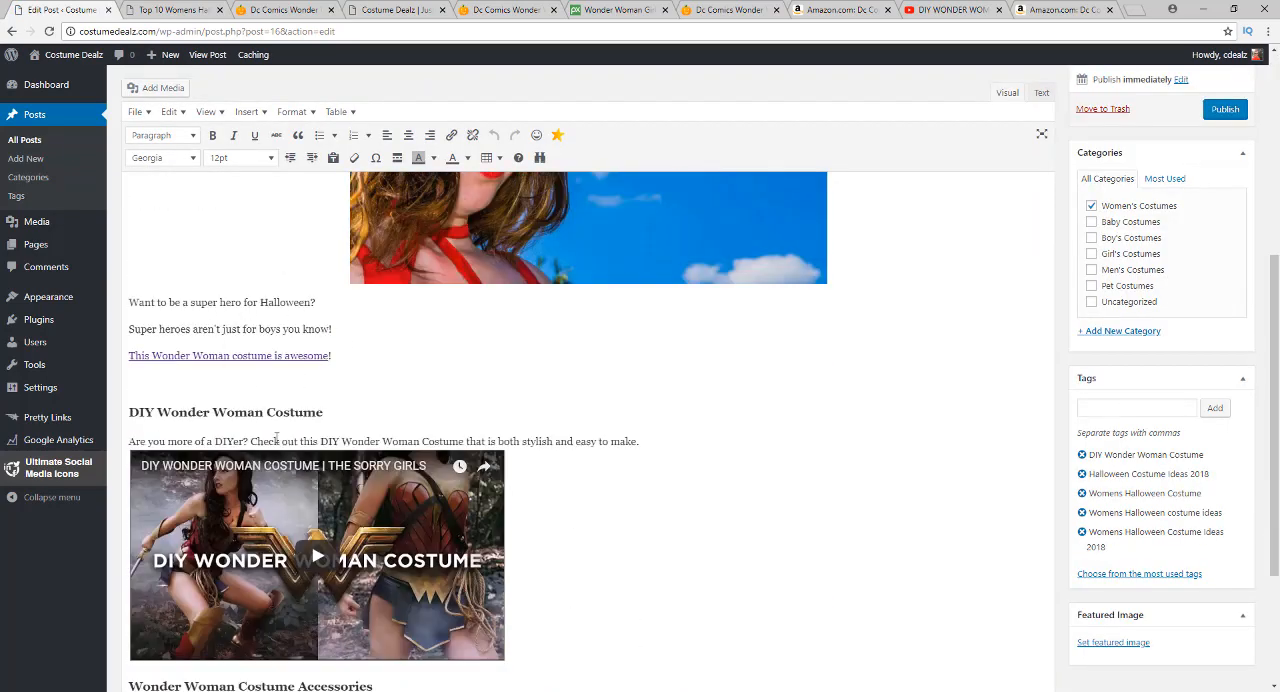
scroll(413, 399, down, 3)
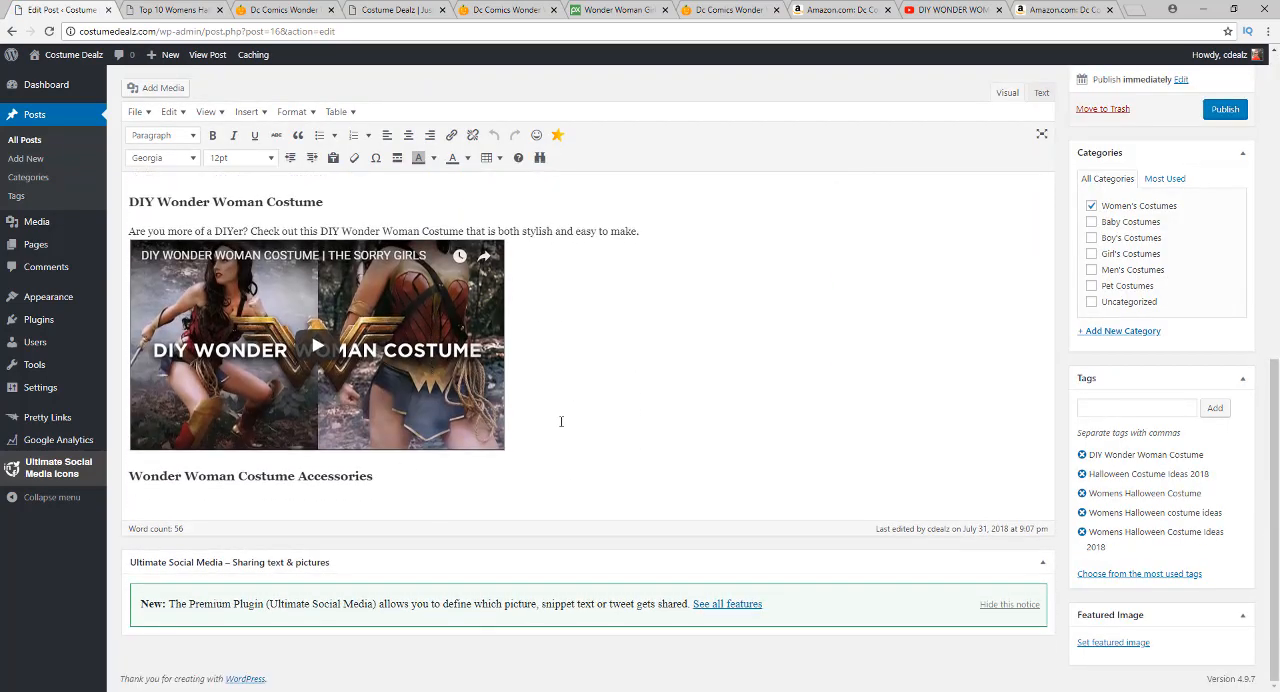
key(Return)
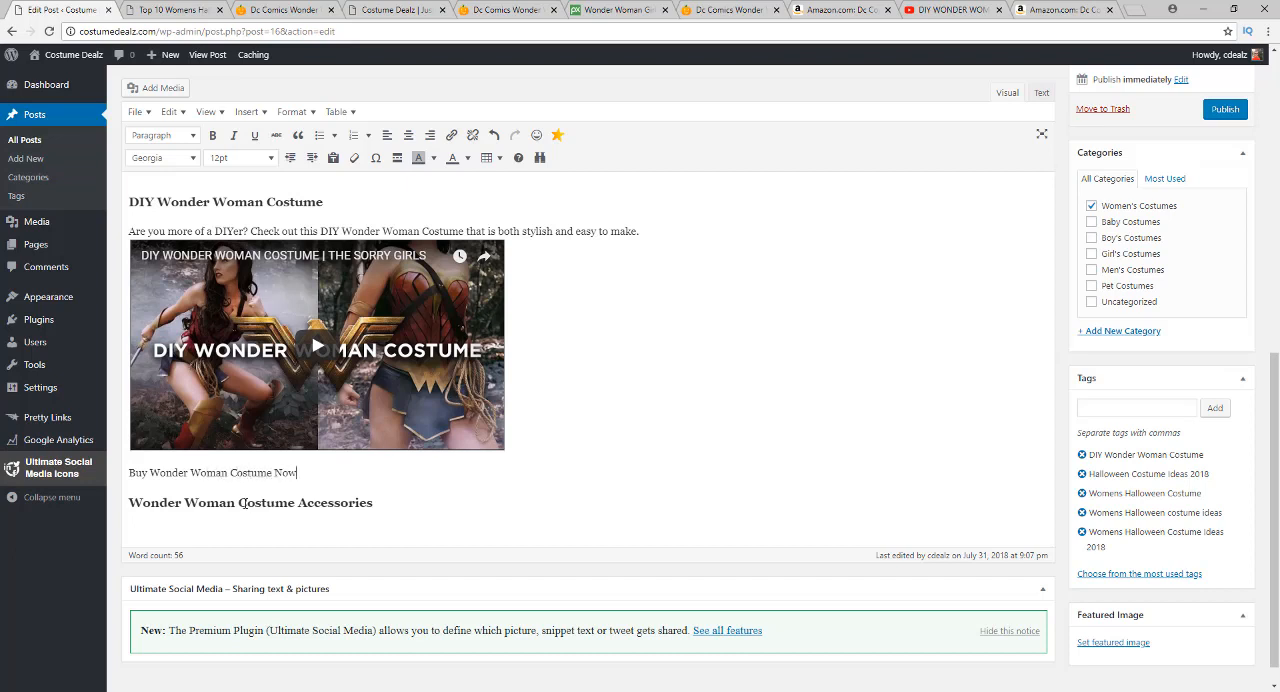
drag(299, 472, 121, 478)
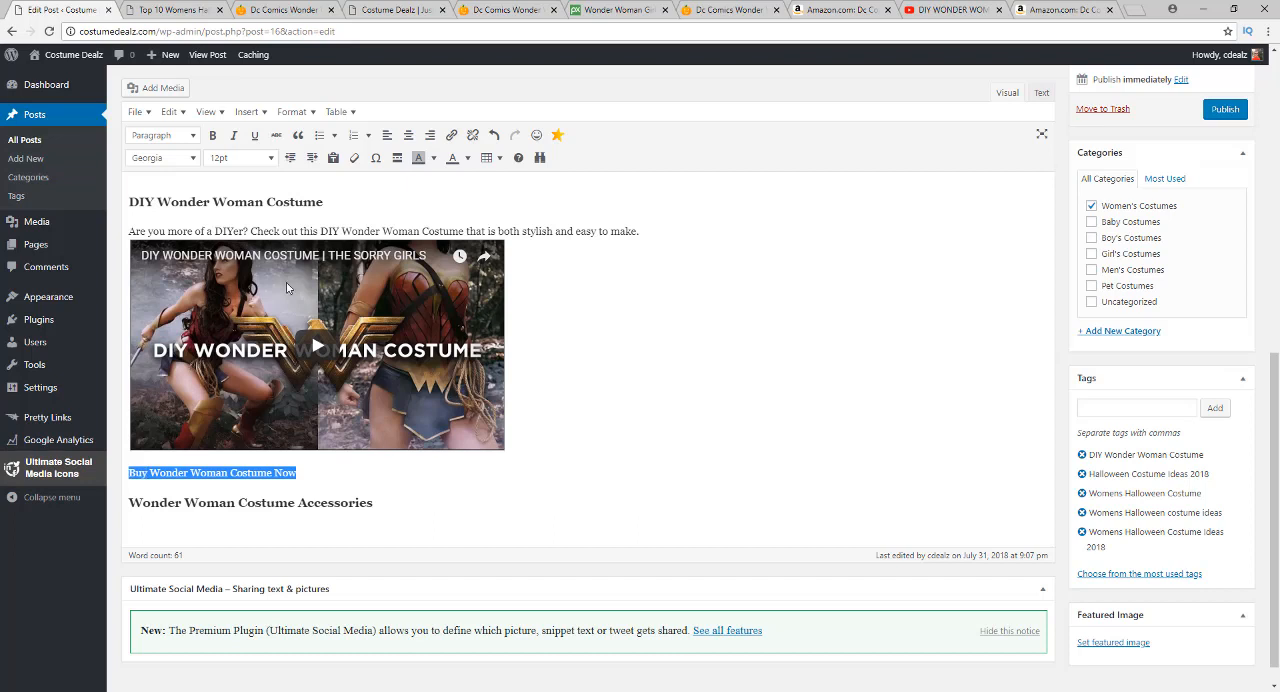
click(451, 136)
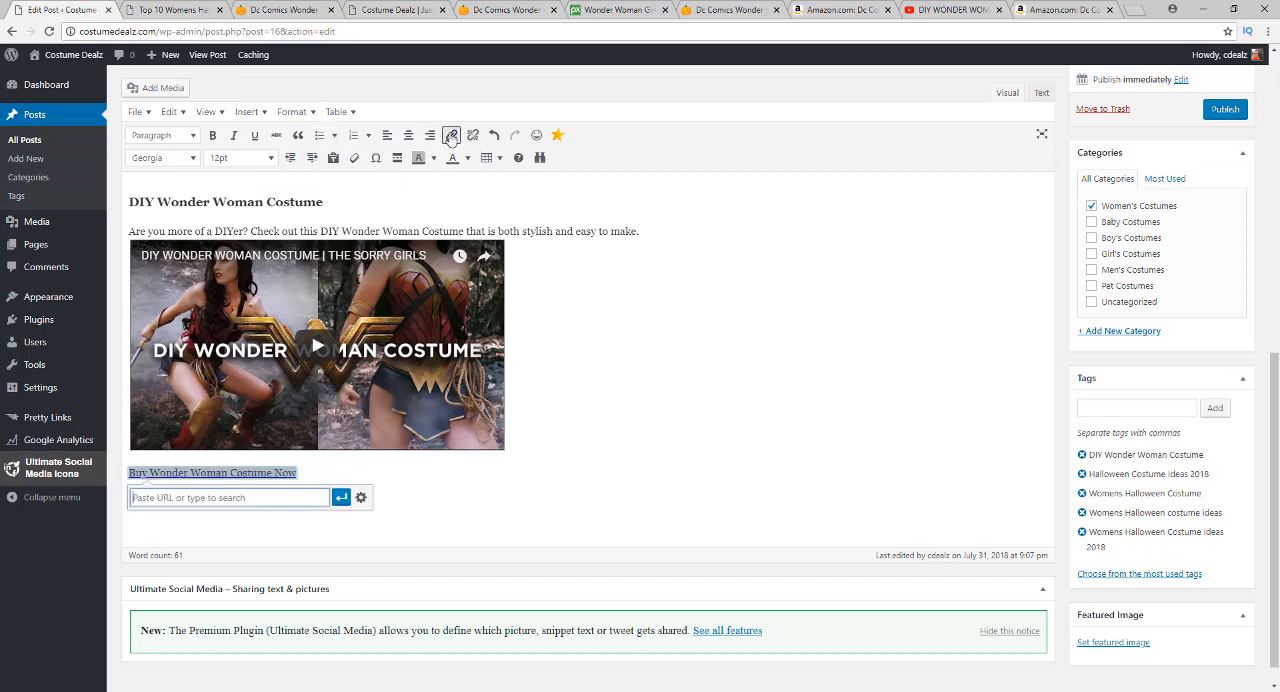
key(ctrl+v)
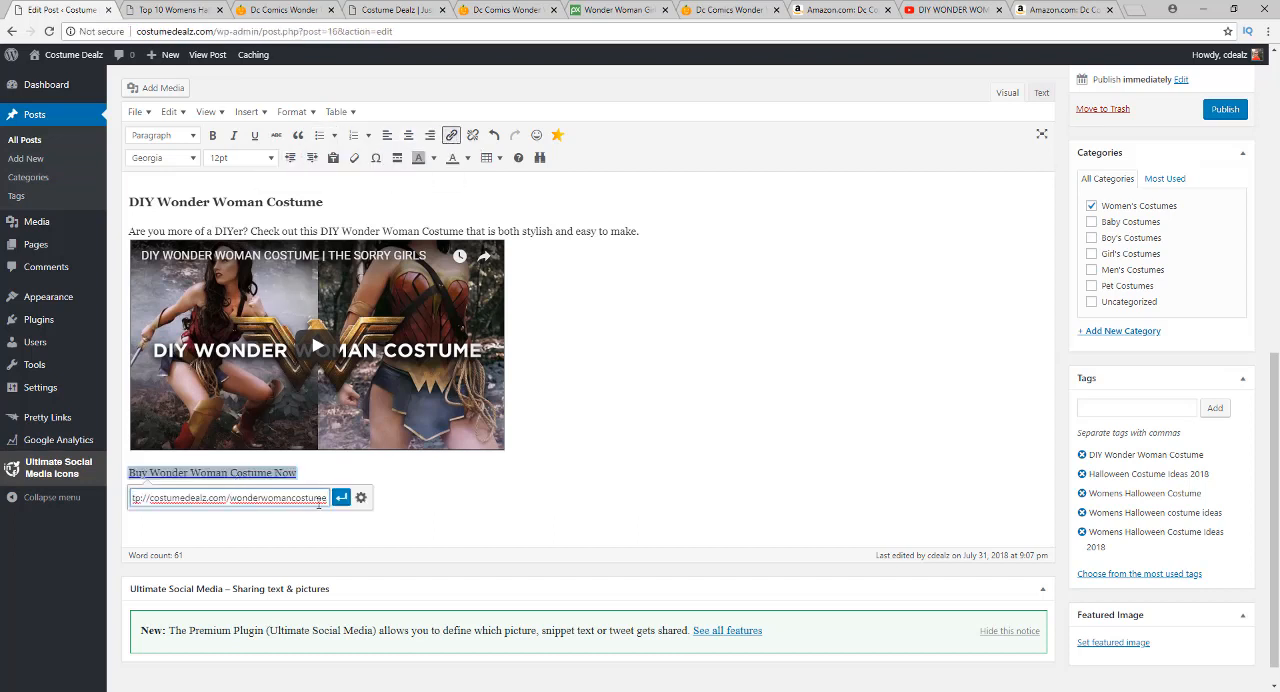
click(341, 498)
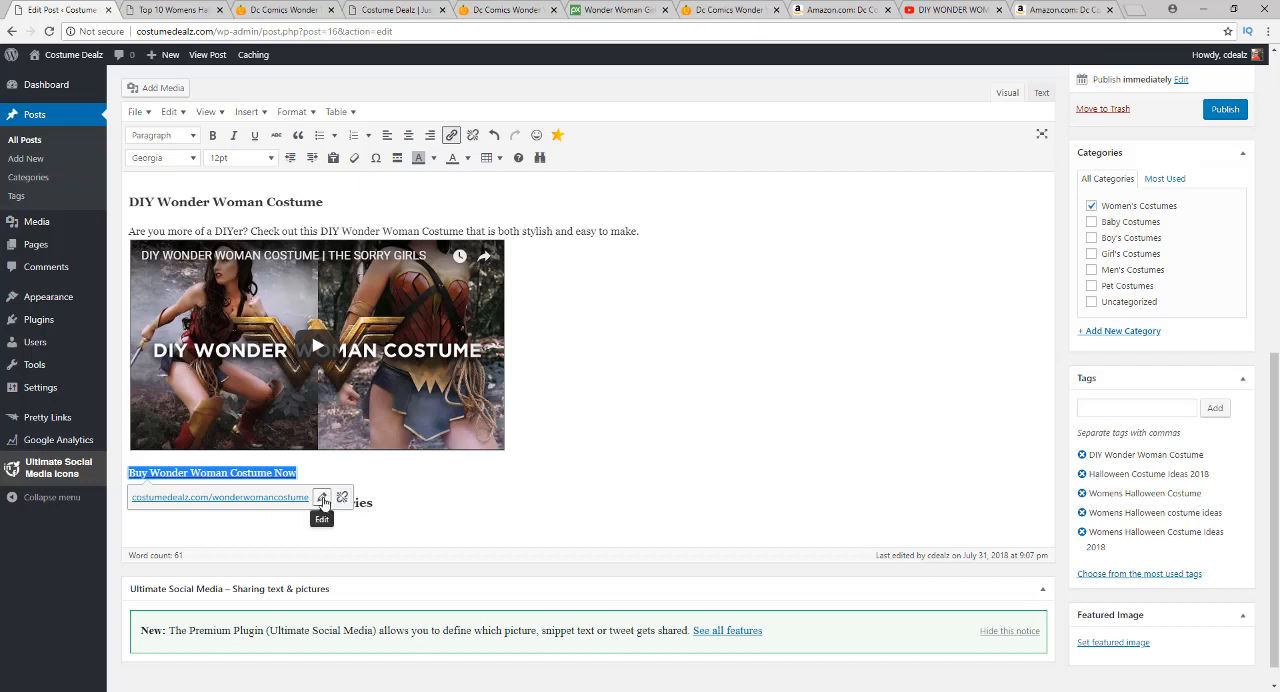
Set the "Buy Wonder Woman Costume Now" link to open in a new tab and update it
click(322, 499)
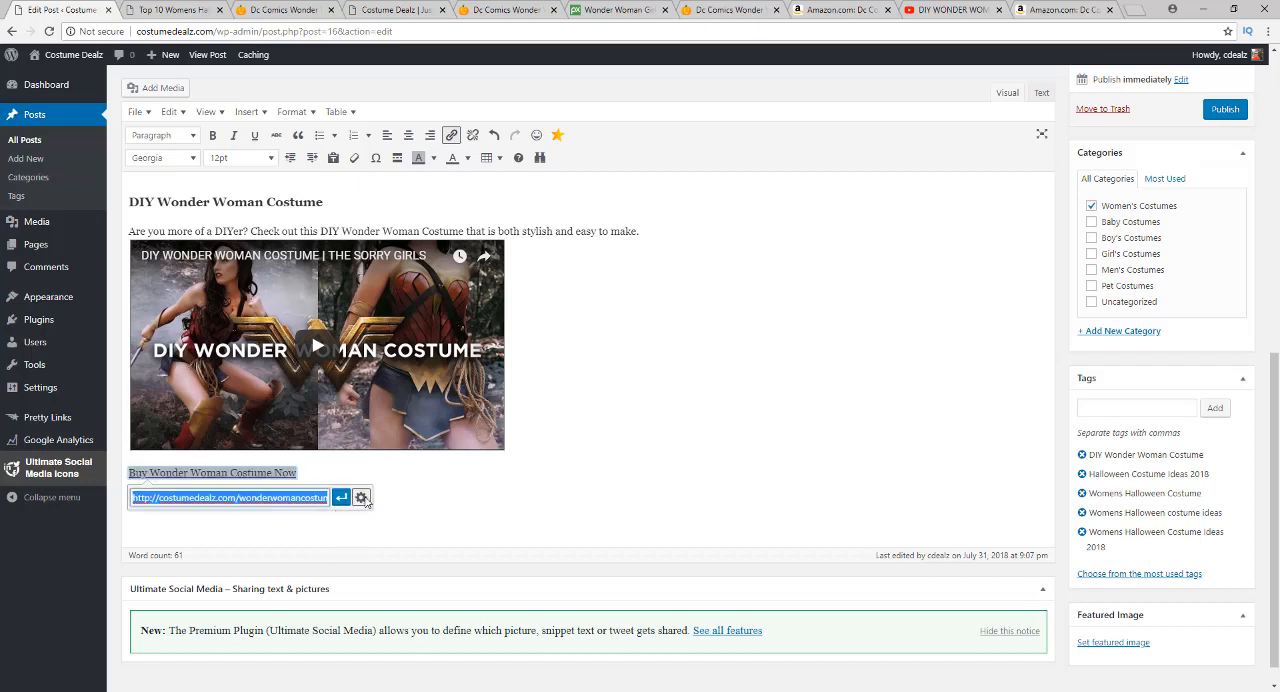
click(362, 498)
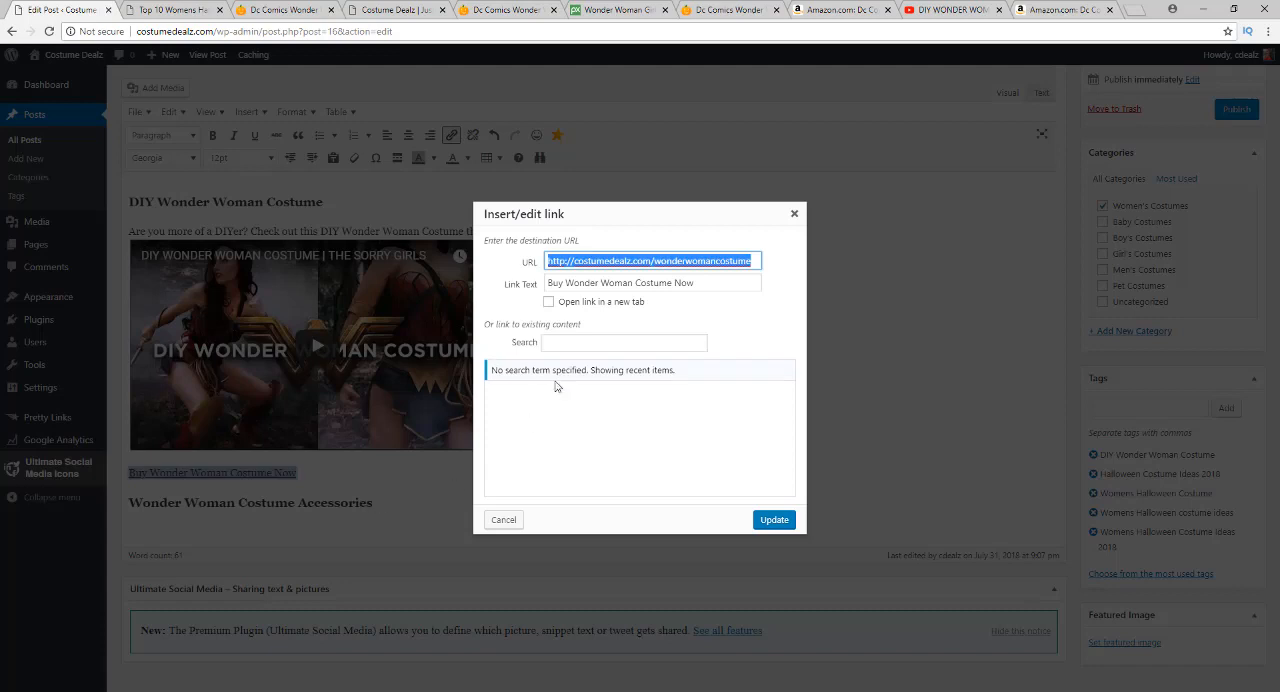
click(548, 302)
click(788, 527)
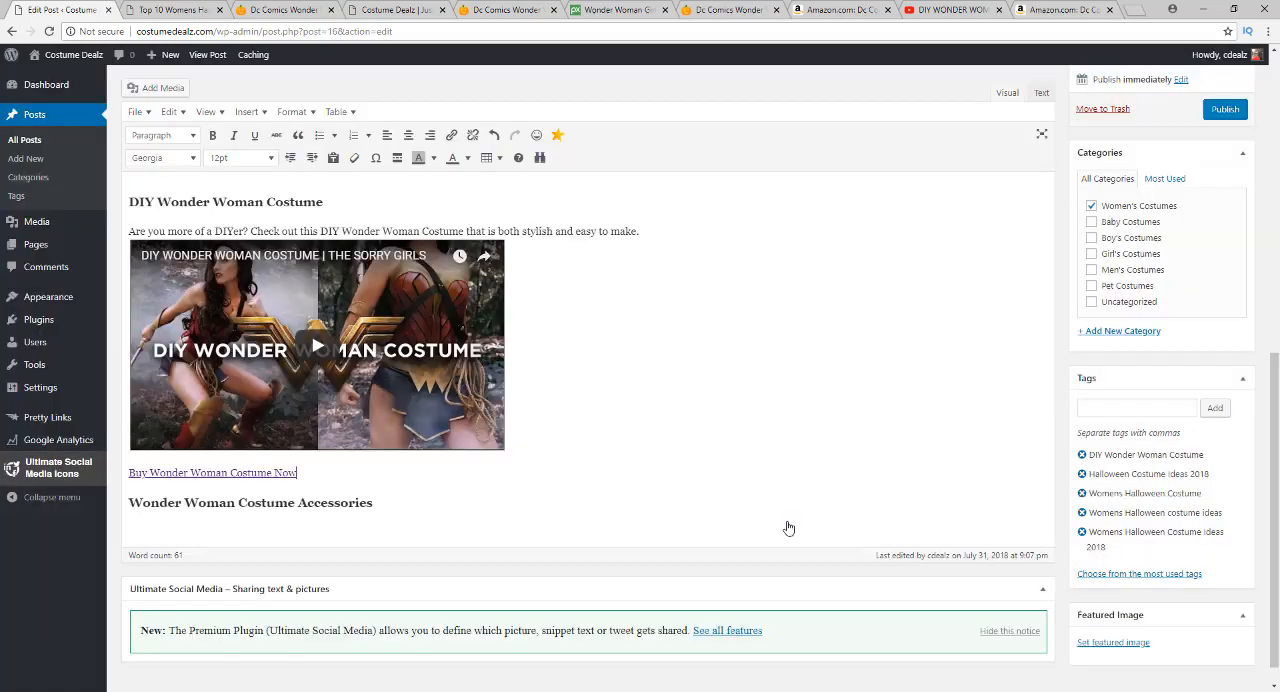
Format the "Buy Wonder Woman Costume Now" link text as 24pt, bold and underlined
drag(167, 476, 124, 476)
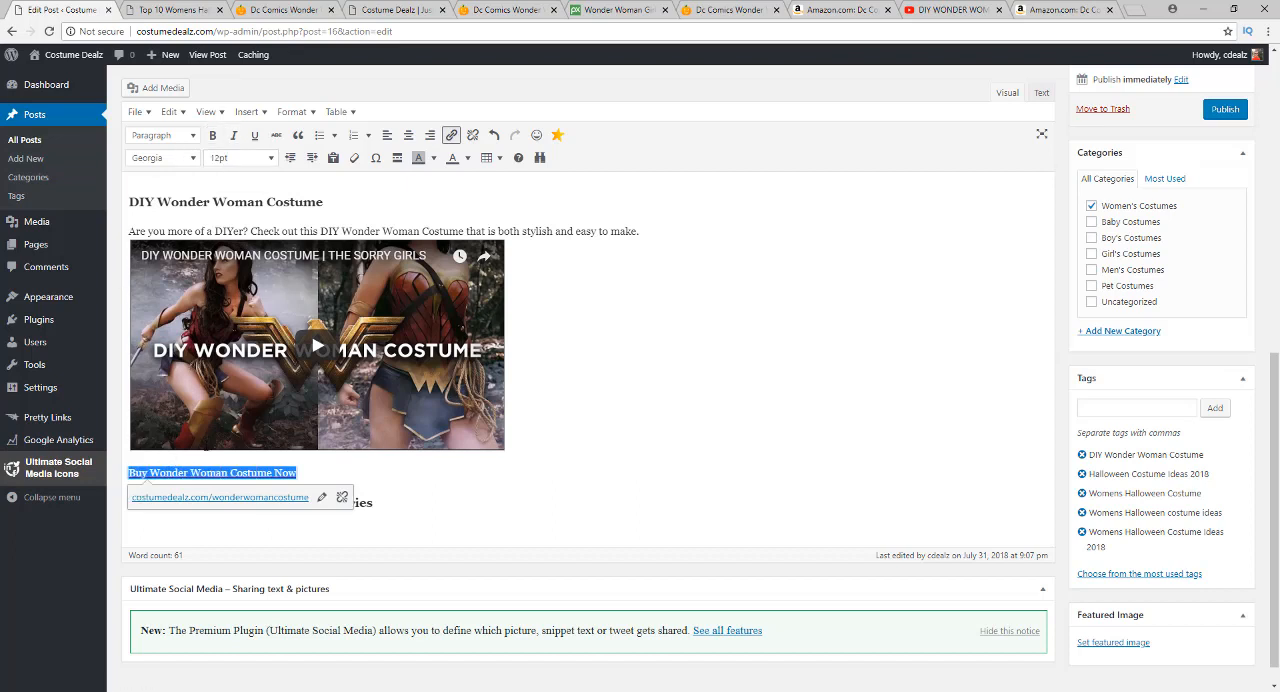
click(220, 160)
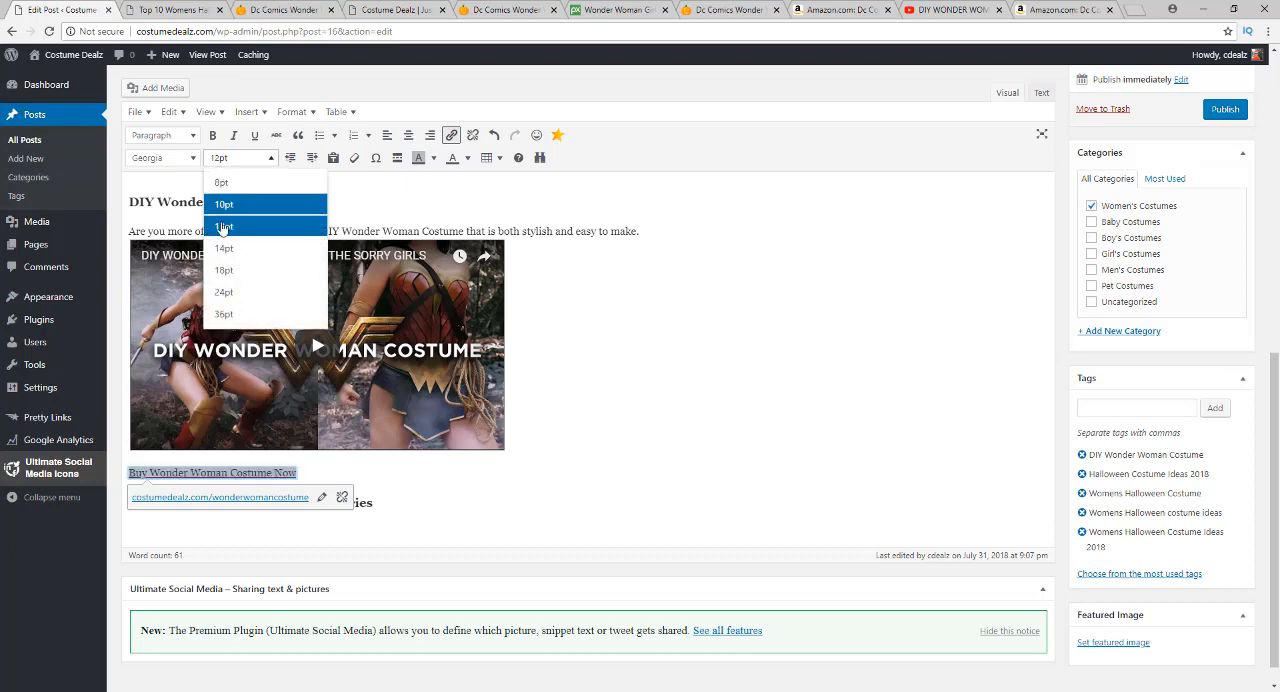
click(241, 293)
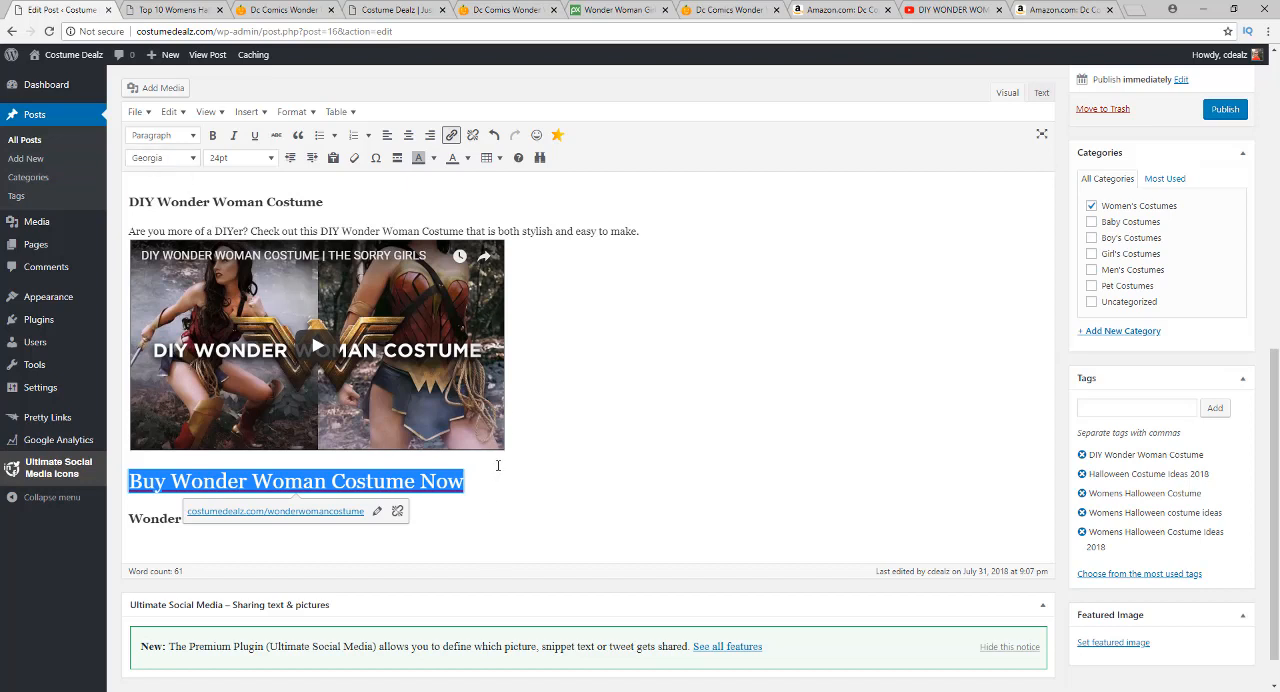
click(212, 135)
click(256, 136)
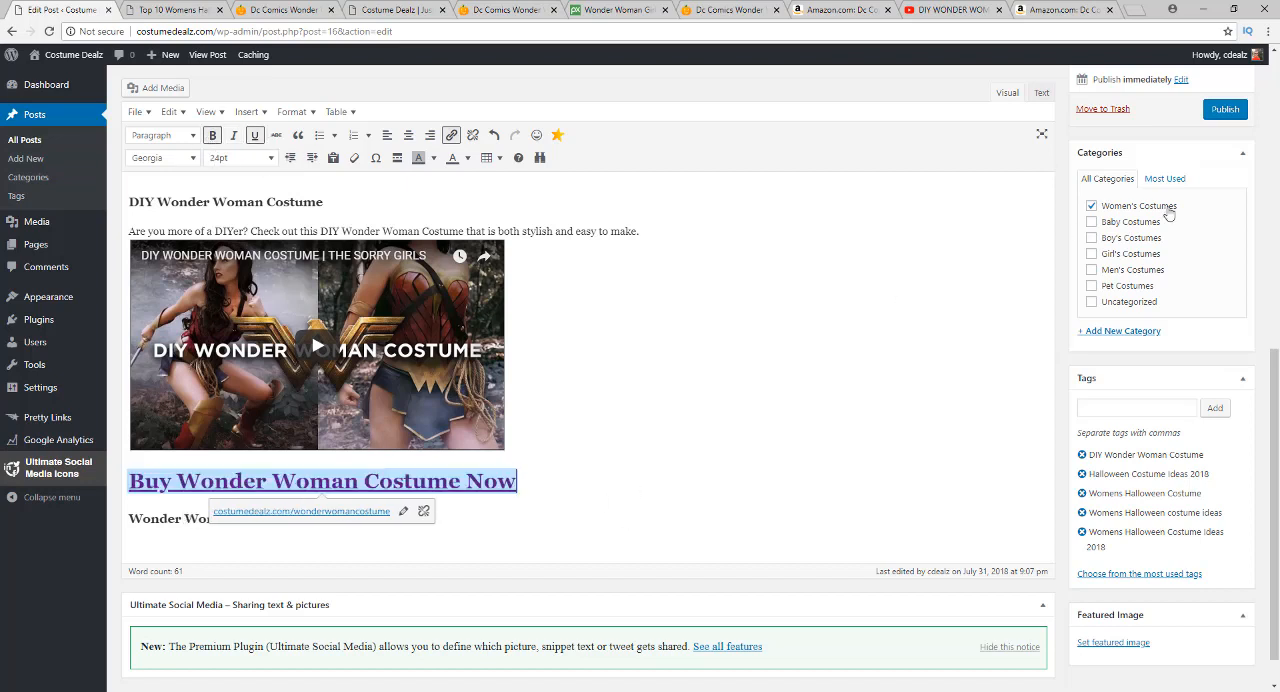
Preview the post, test the "Buy Wonder Woman Costume Now" link below the DIY video, and return to the preview
scroll(1172, 160, up, 2)
click(1215, 124)
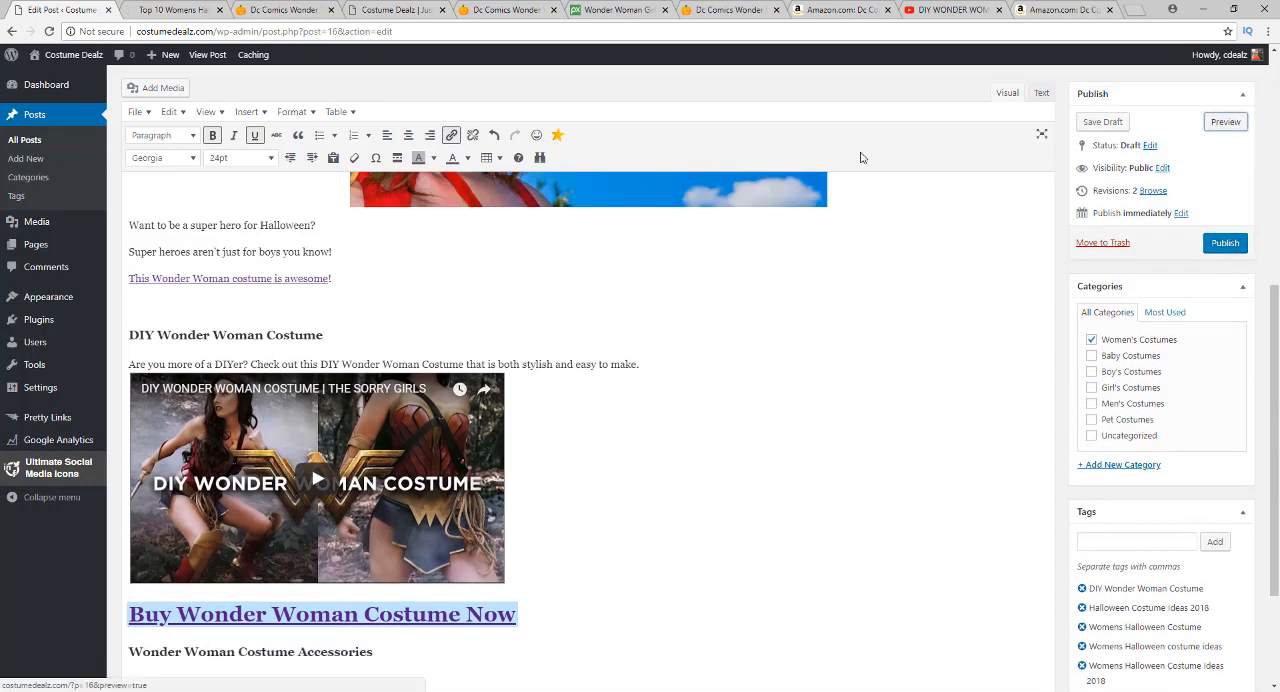
click(175, 9)
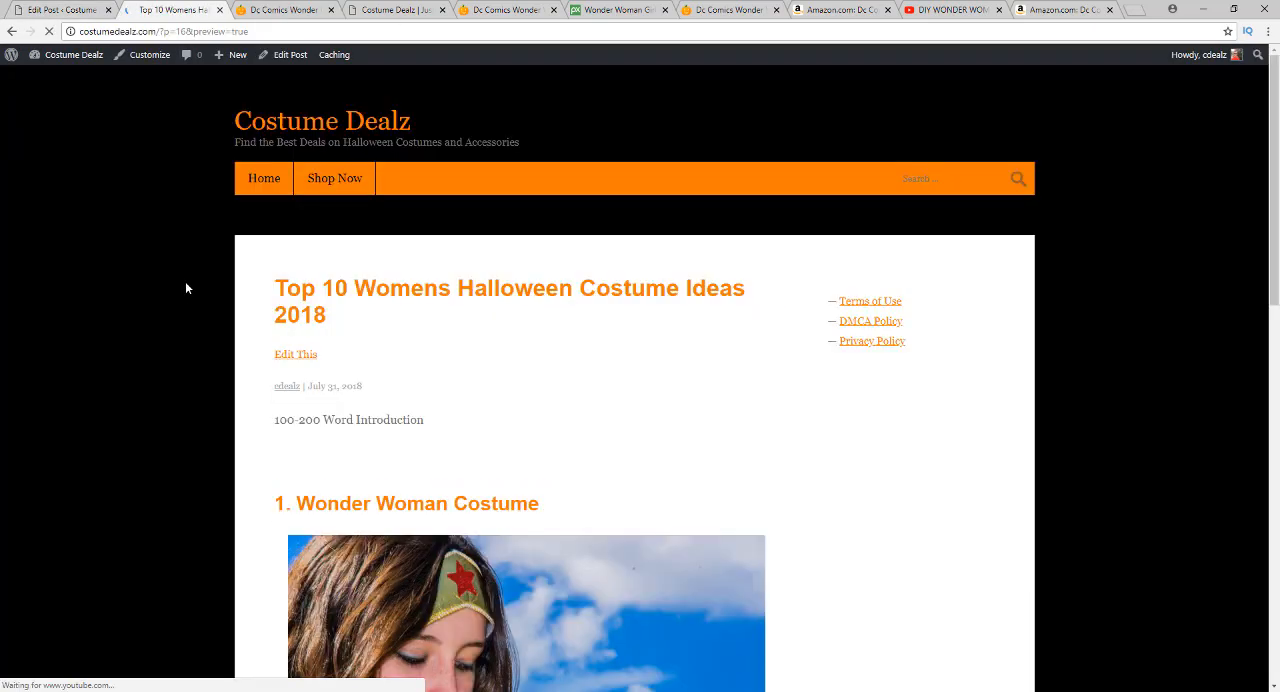
scroll(181, 369, down, 10)
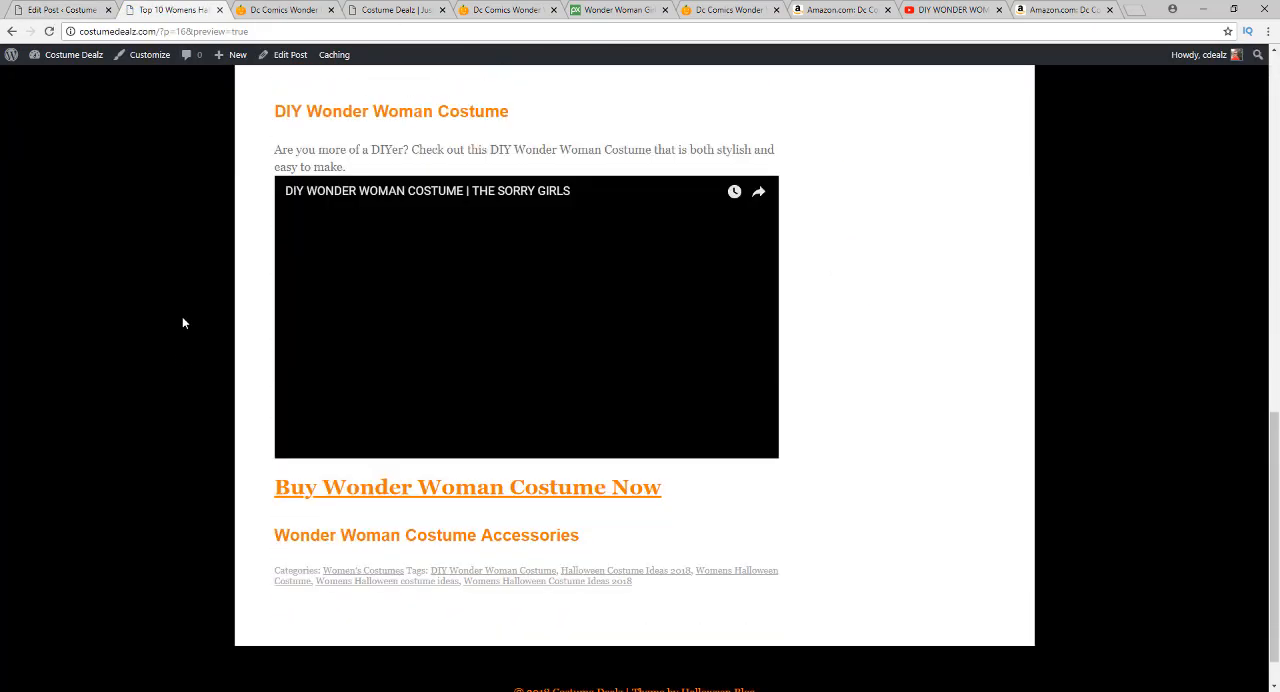
click(418, 444)
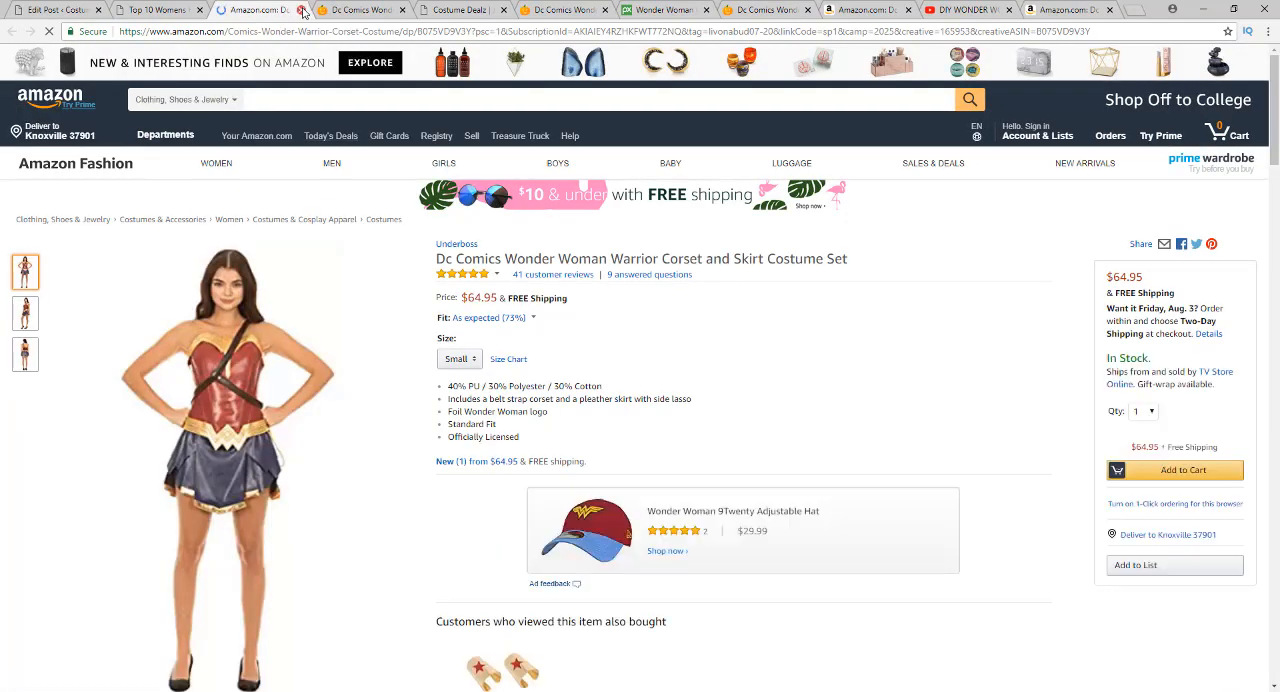
key(ctrl+shift+Tab)
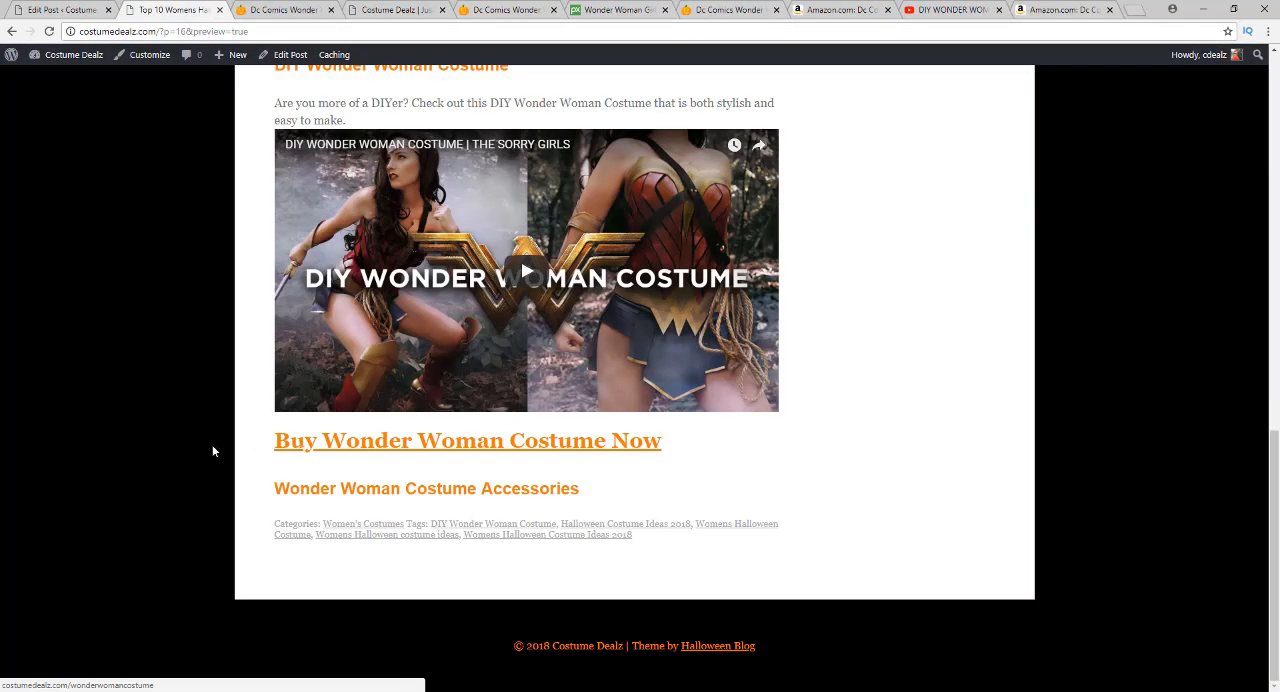
Test the "This Wonder Woman costume is awesome" link in the preview and close the product page it opens
scroll(214, 314, up, 3)
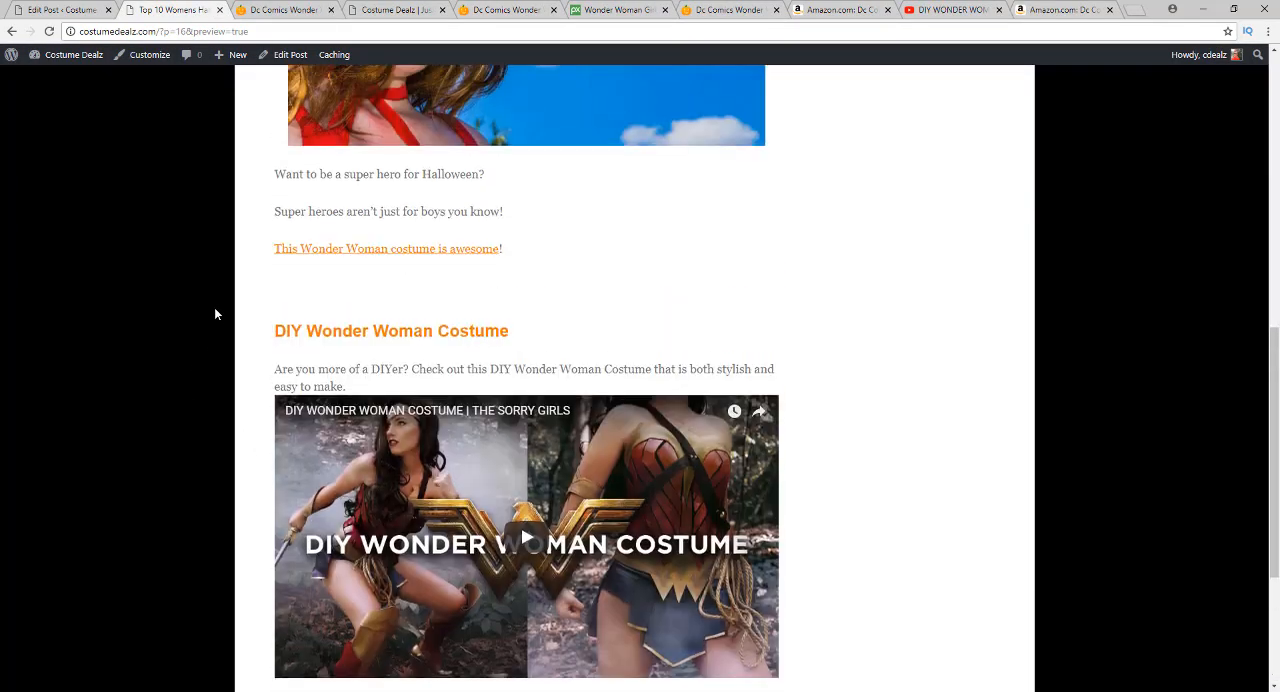
click(343, 254)
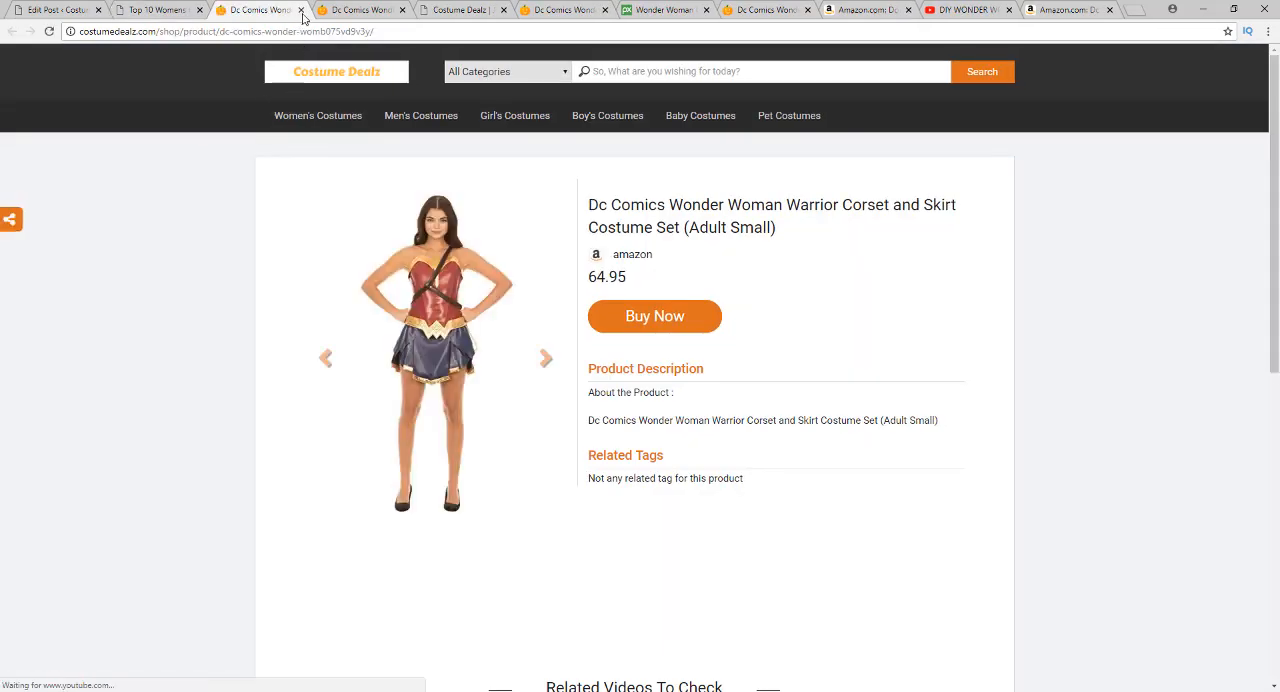
click(301, 10)
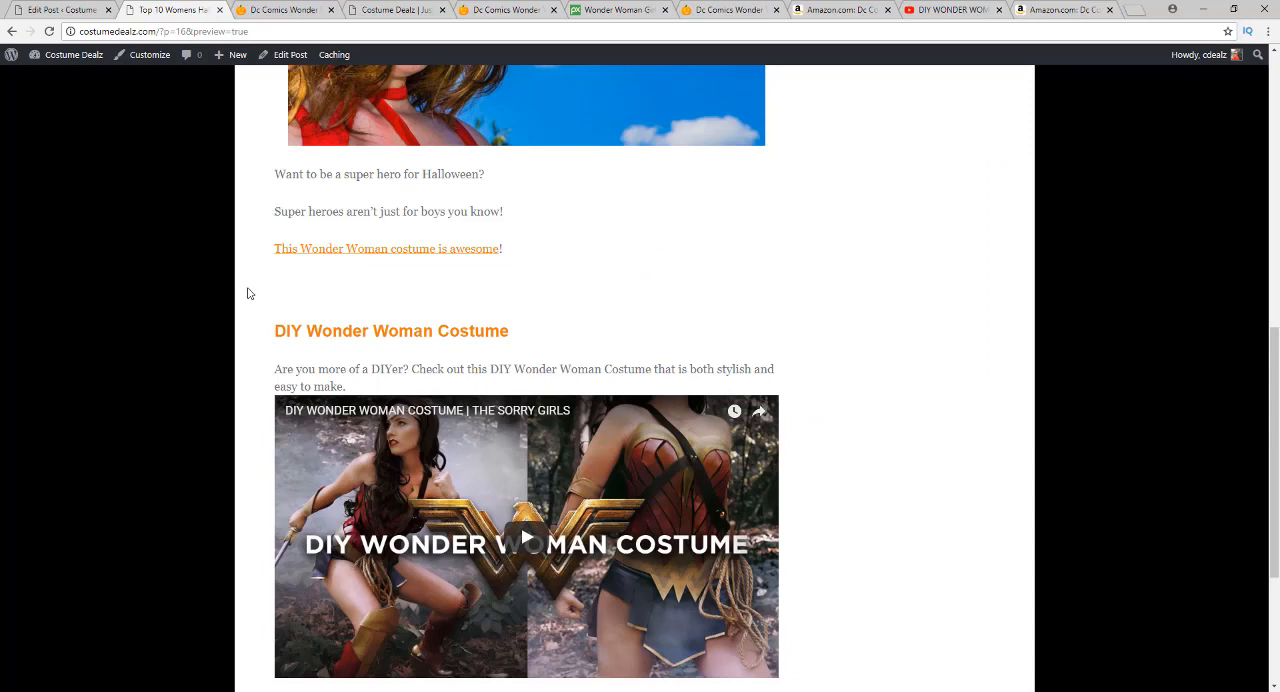
Review the previewed post's introduction, costume image, text links, DIY video and accessories heading, and return to the post editor
scroll(265, 302, down, 3)
scroll(254, 371, up, 4)
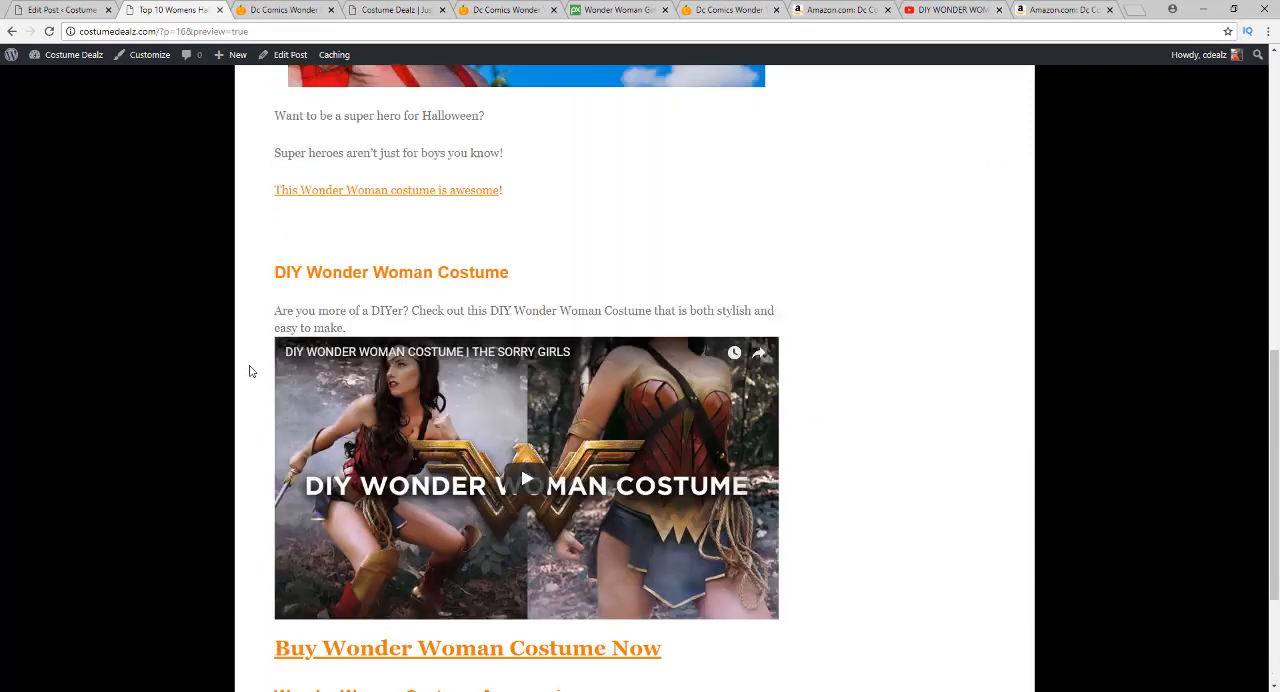
scroll(247, 369, up, 3)
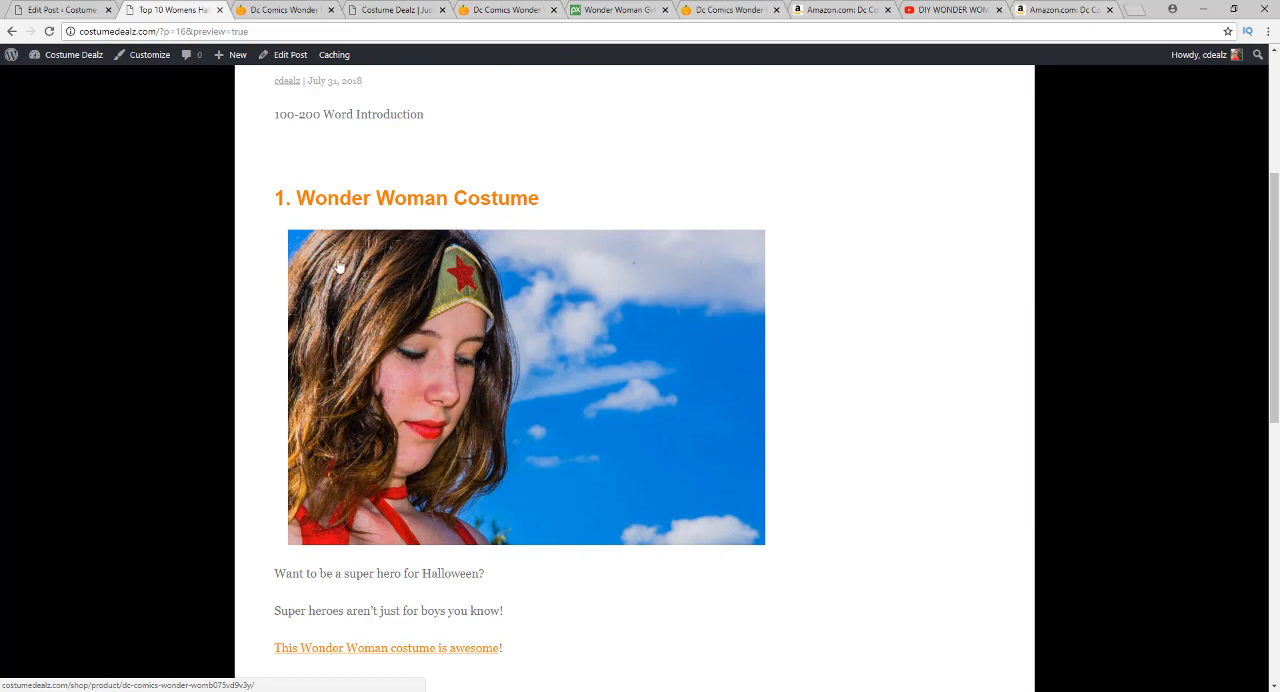
scroll(392, 330, down, 3)
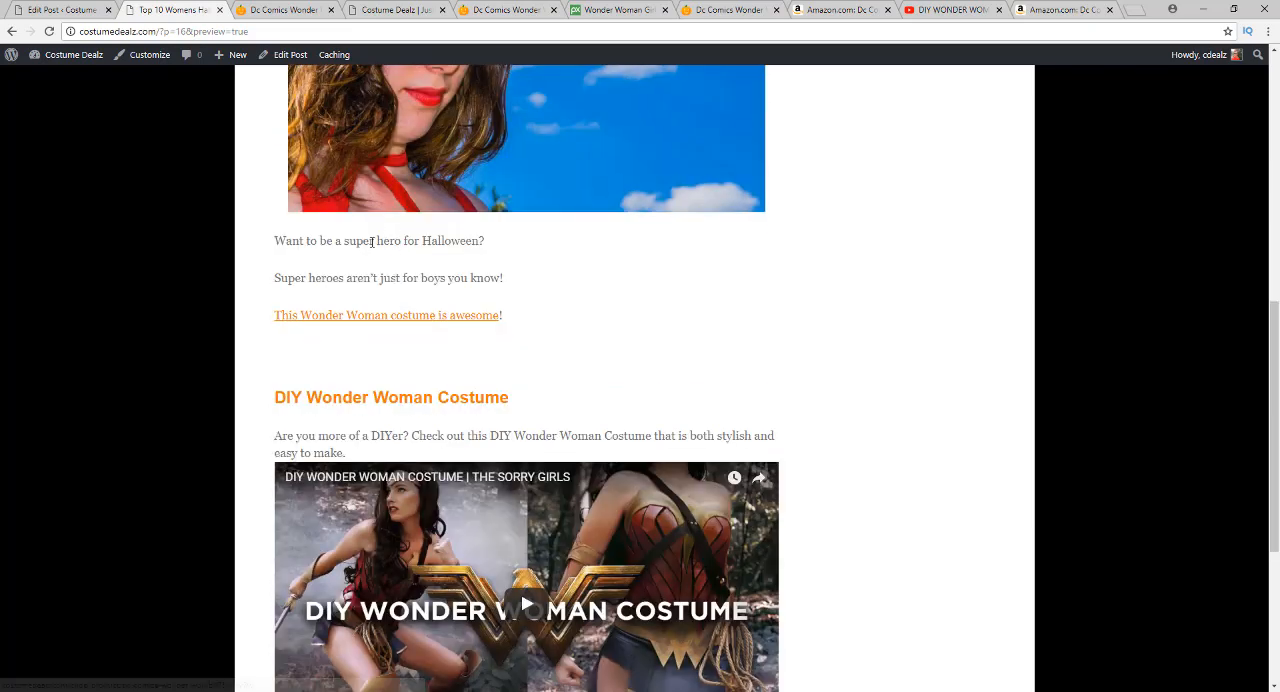
scroll(371, 241, up, 3)
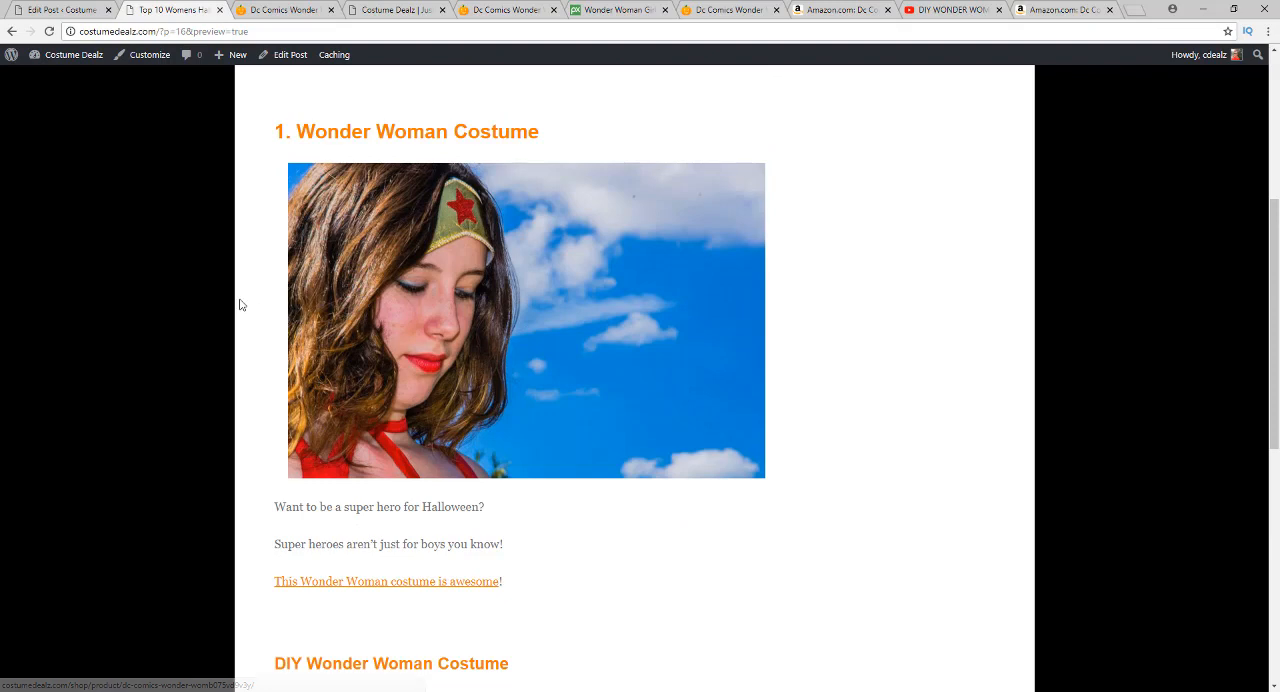
scroll(240, 320, down, 5)
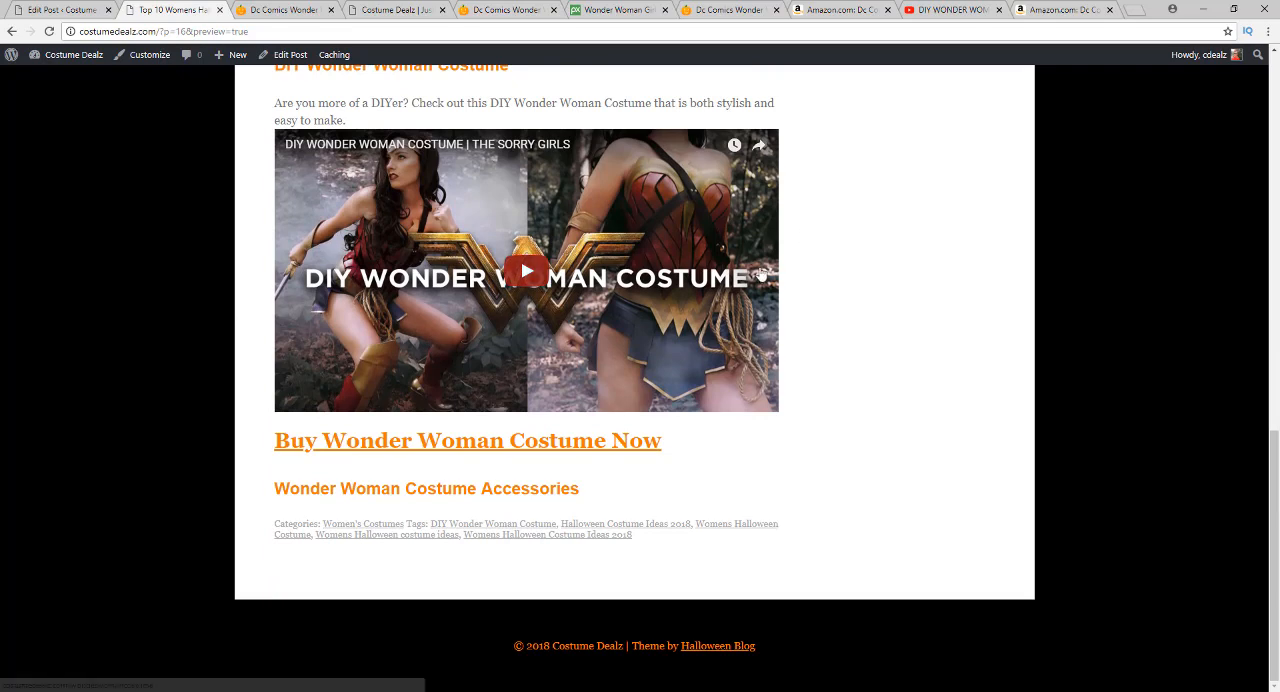
scroll(288, 300, up, 3)
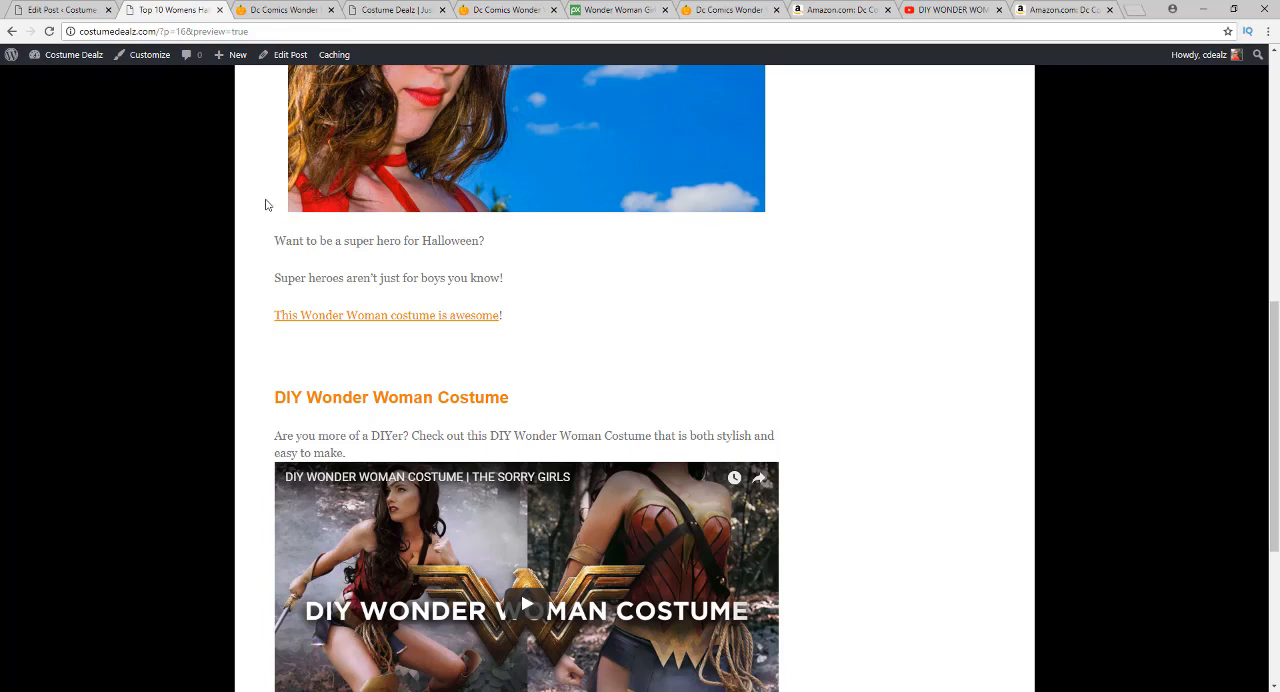
scroll(265, 248, up, 4)
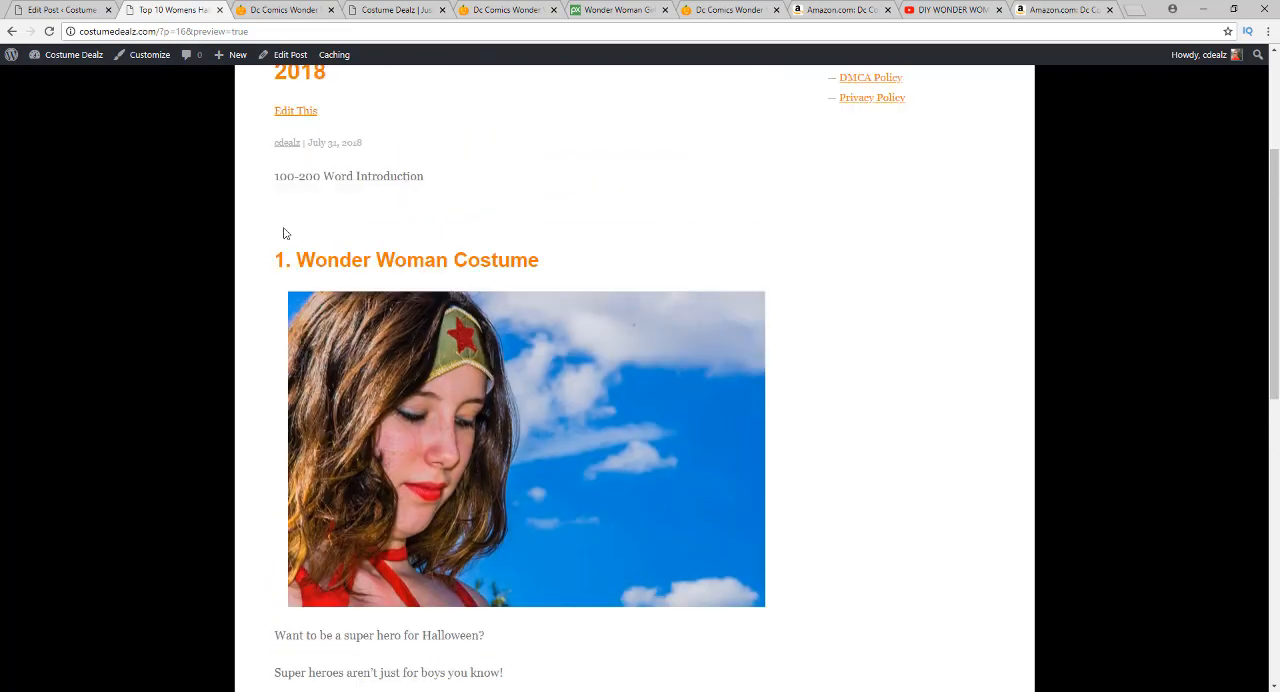
scroll(265, 248, down, 3)
scroll(262, 247, down, 5)
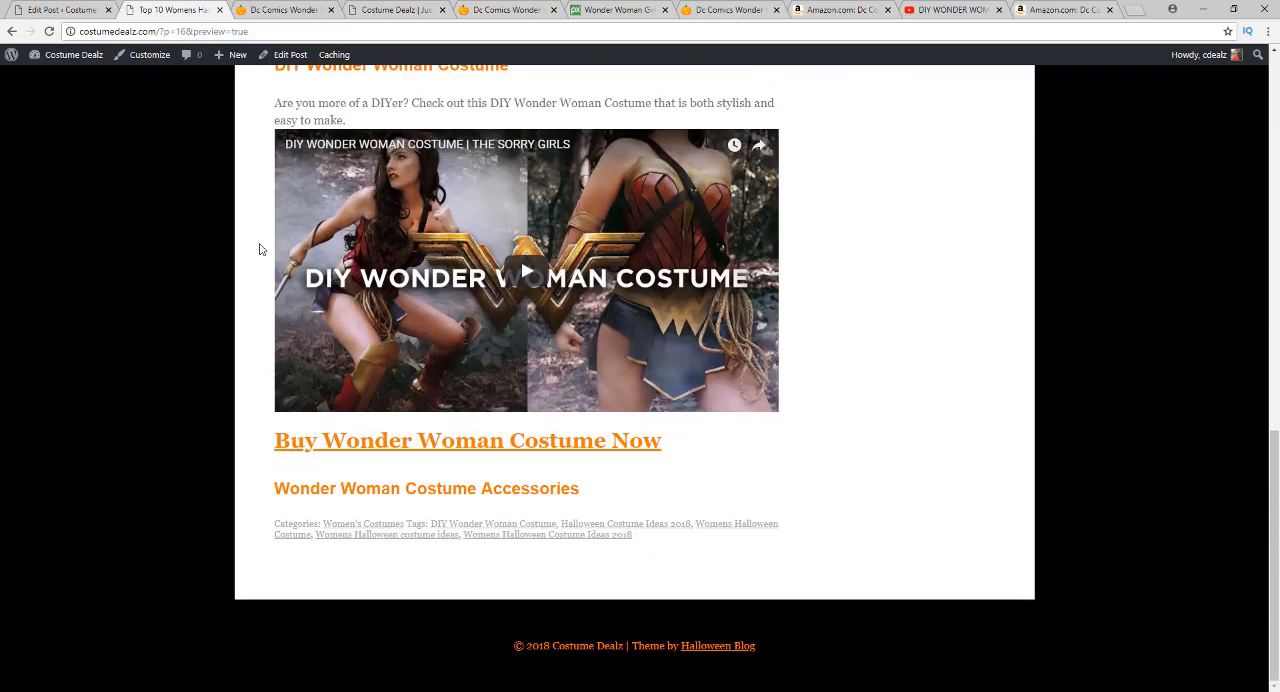
scroll(255, 246, up, 9)
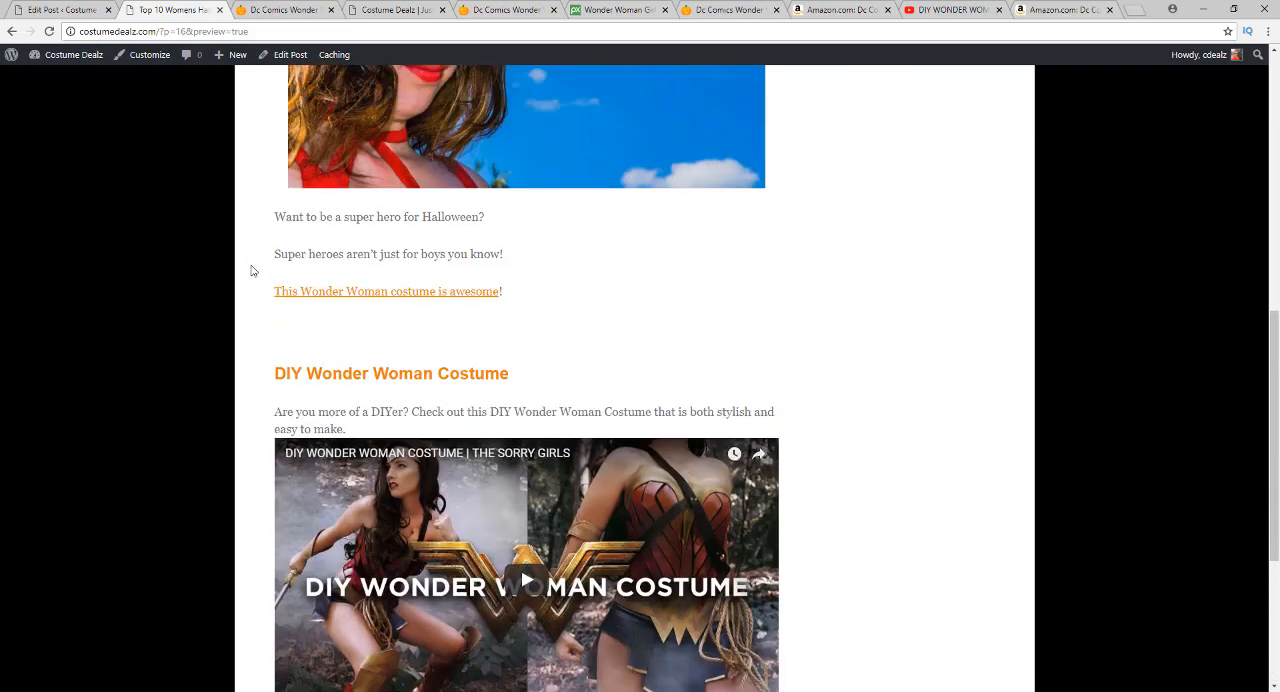
scroll(245, 290, up, 1)
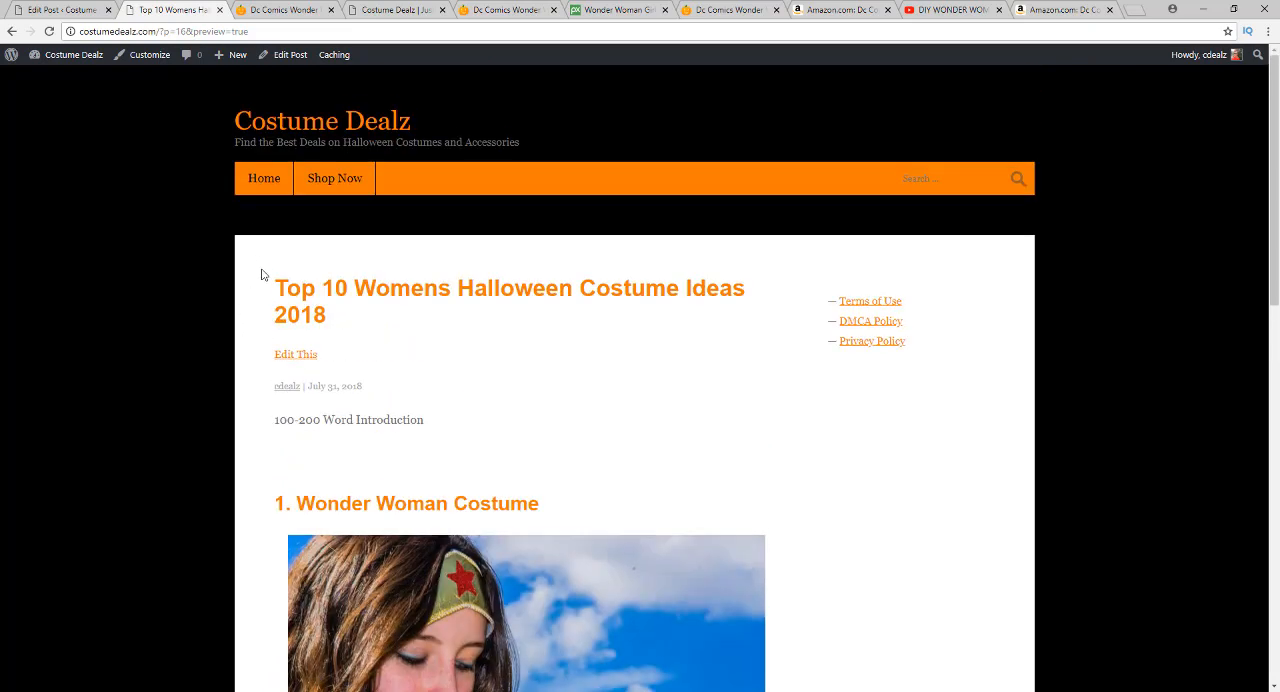
scroll(262, 275, down, 5)
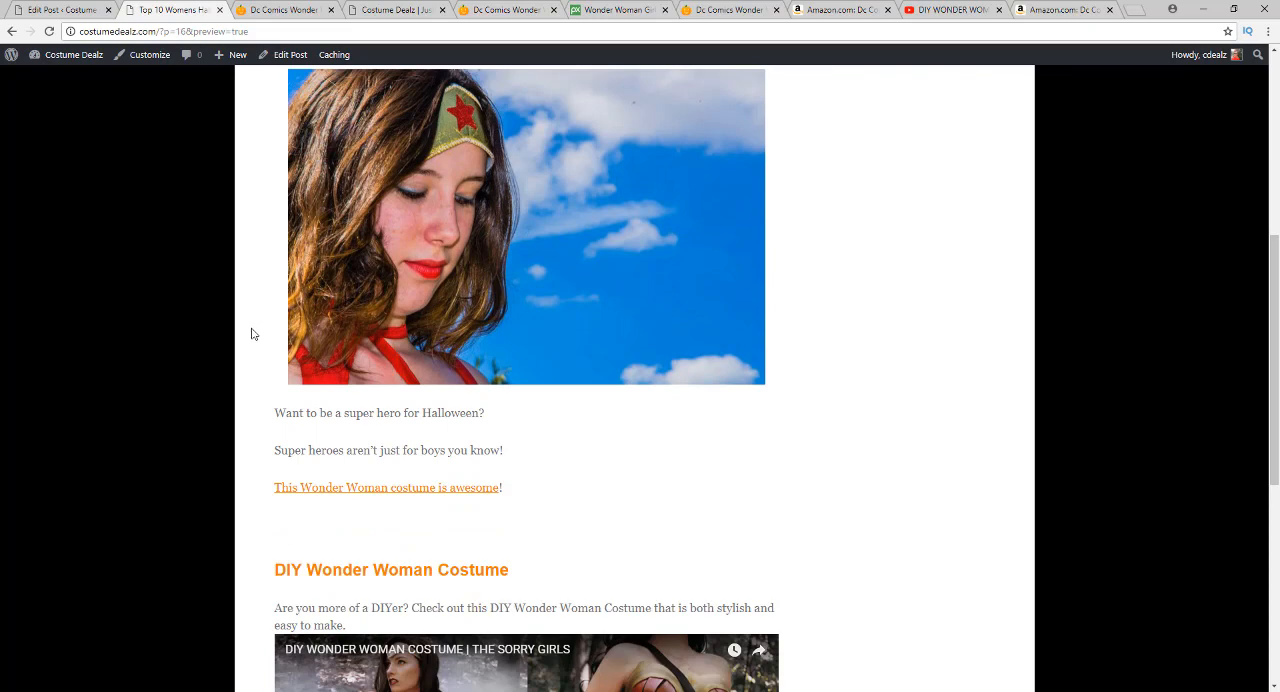
scroll(238, 330, up, 3)
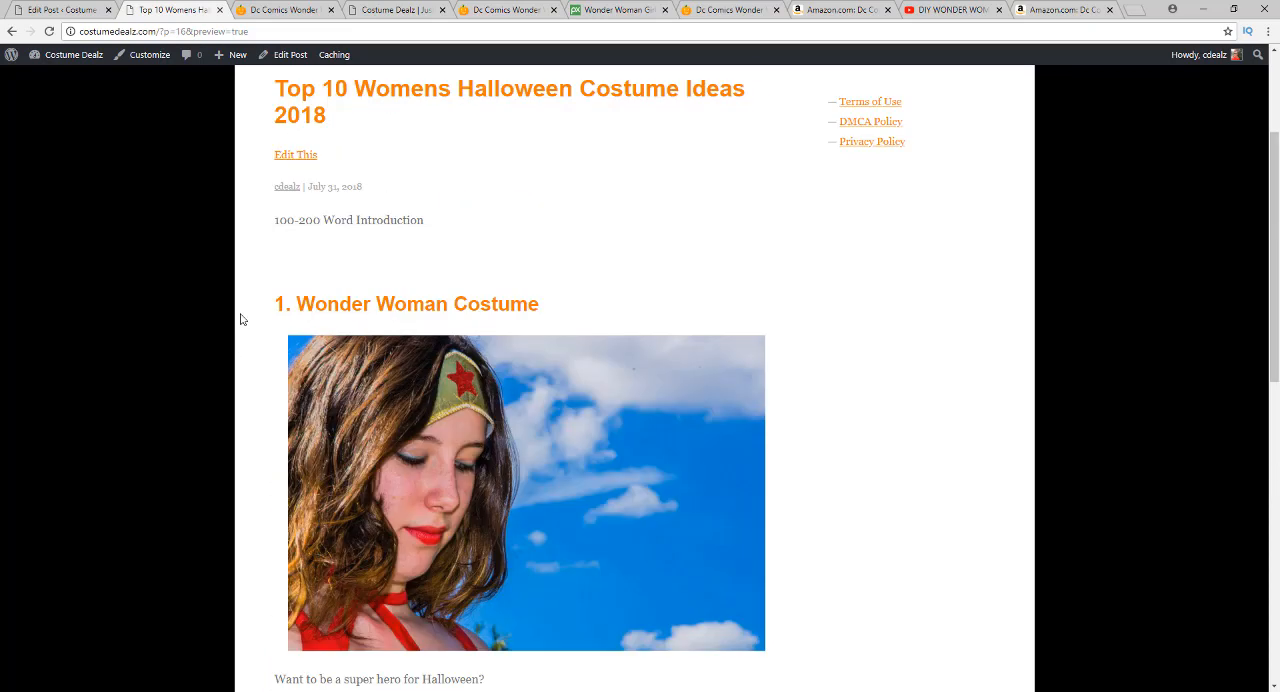
click(70, 10)
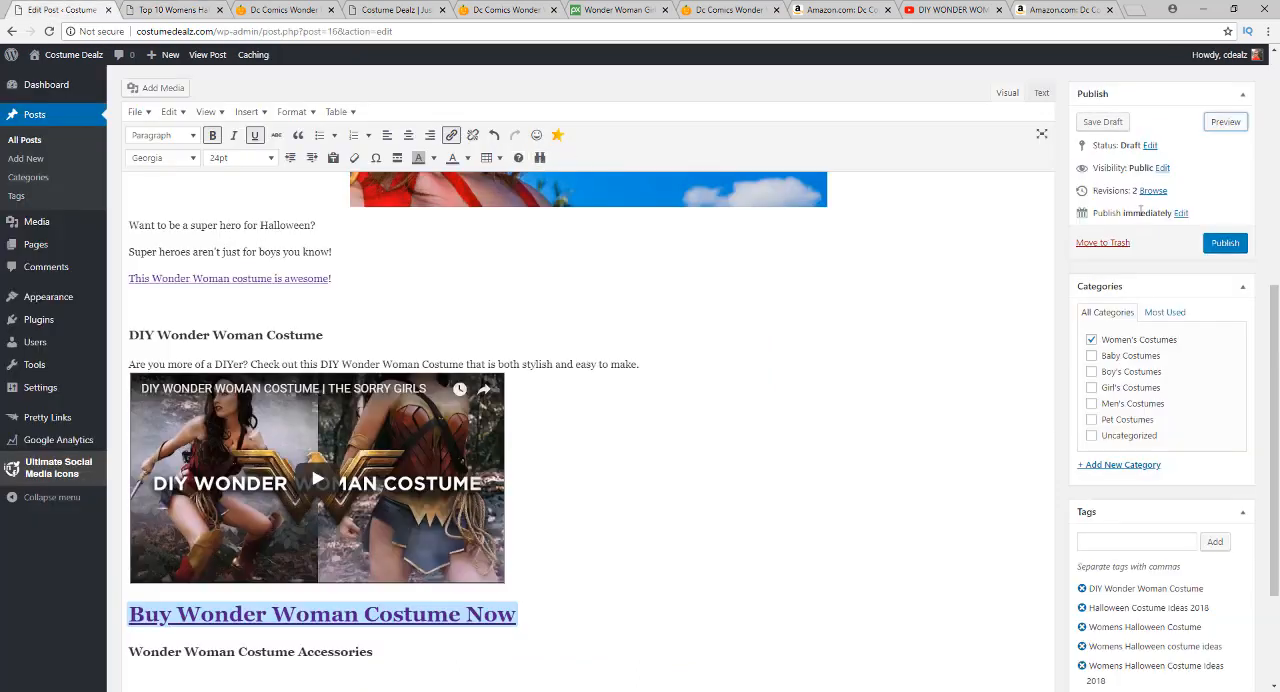
Save the post draft and return to its preview, highlighting the domain in the page address
click(1105, 124)
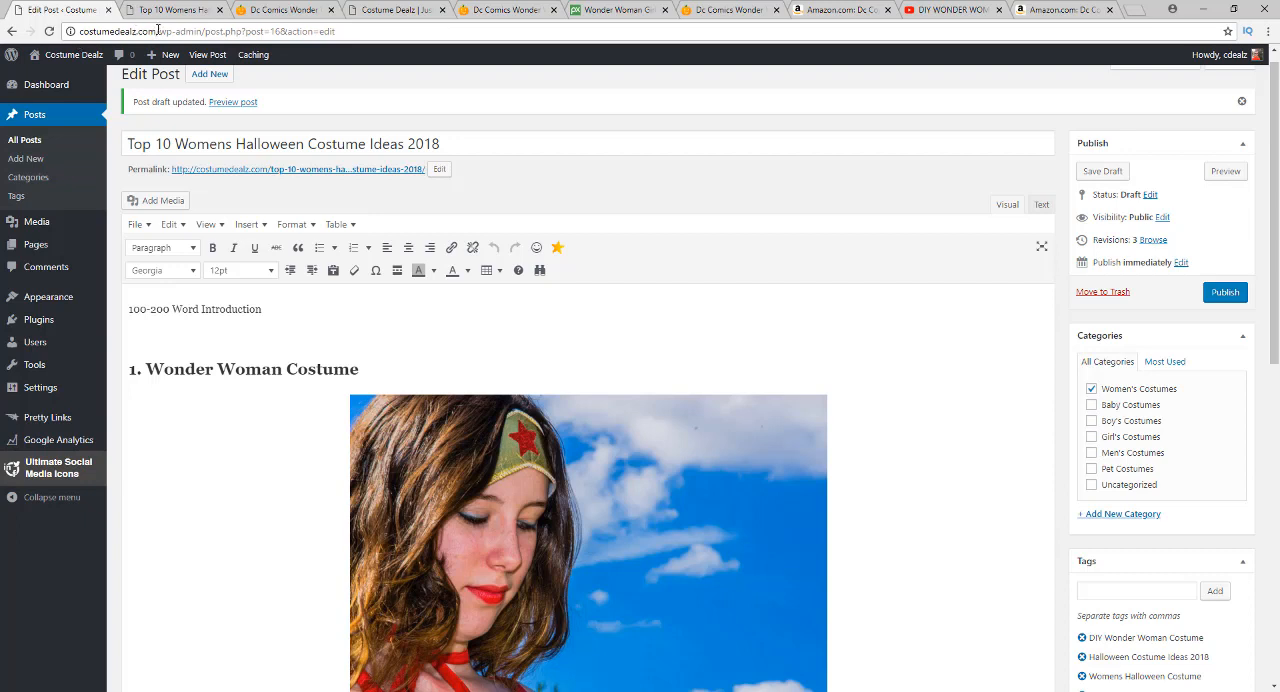
click(158, 13)
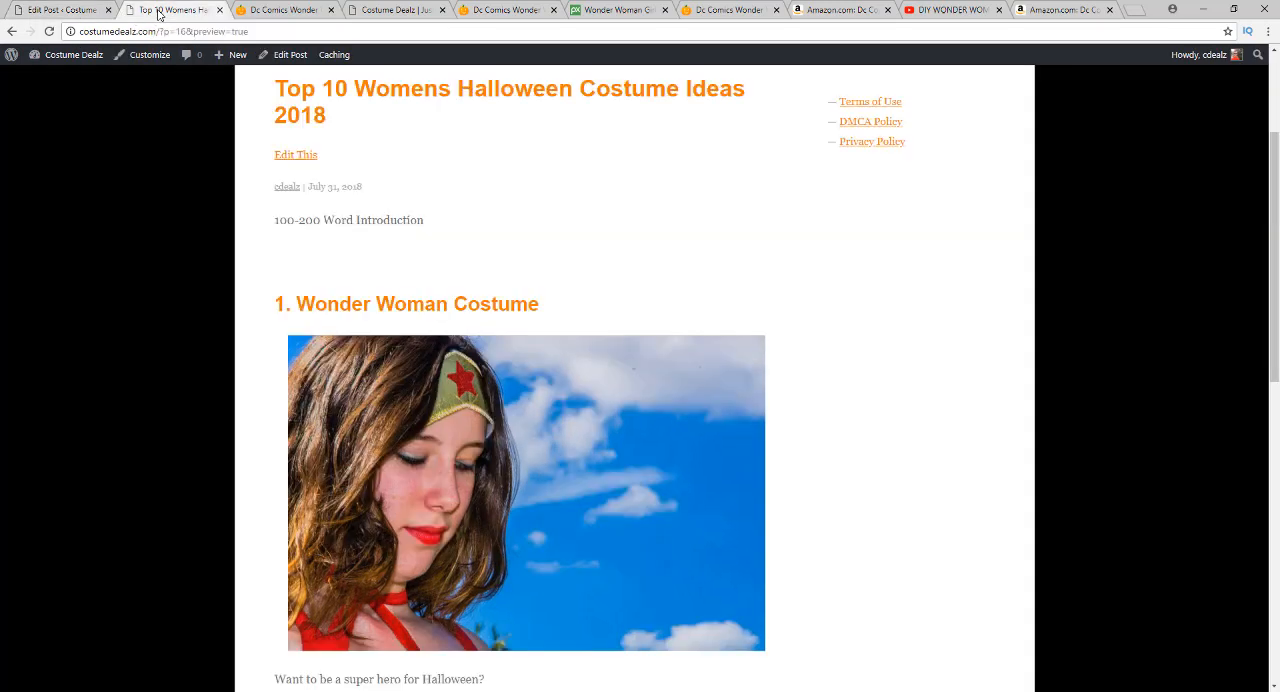
double_click(135, 33)
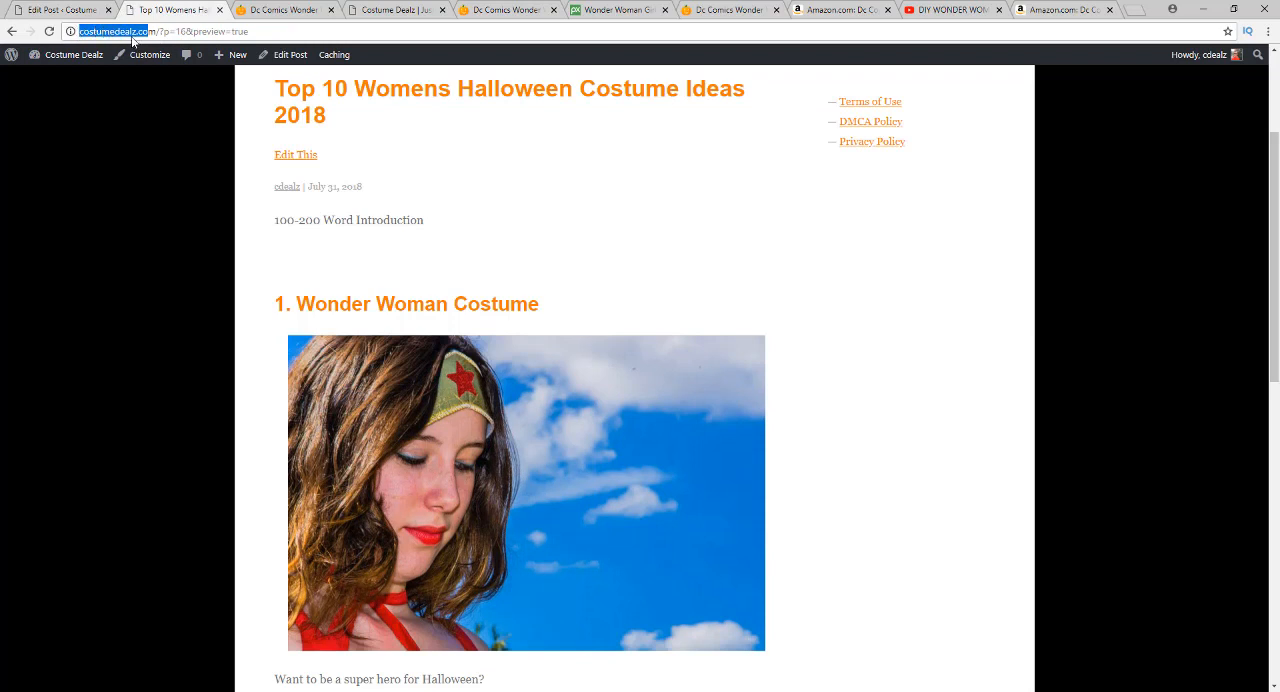
click(146, 188)
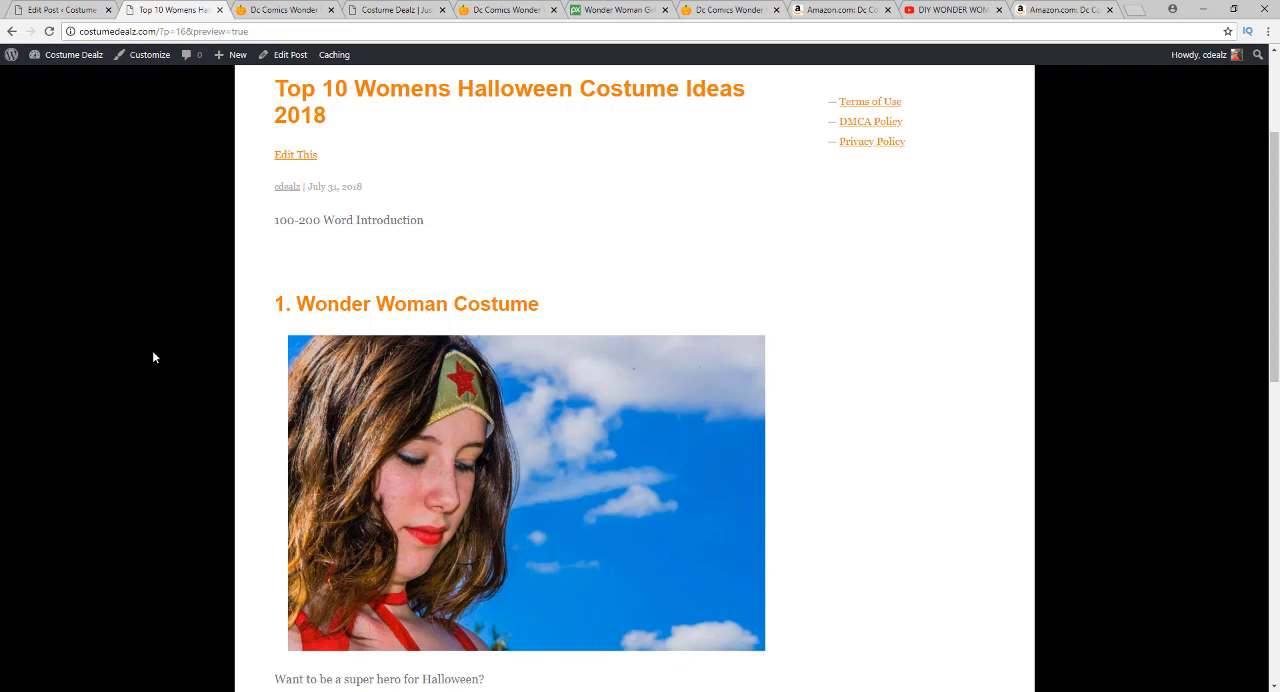
Review the previewed post from its title and costume image to the DIY video, purchase link, categories and tags
scroll(181, 469, down, 8)
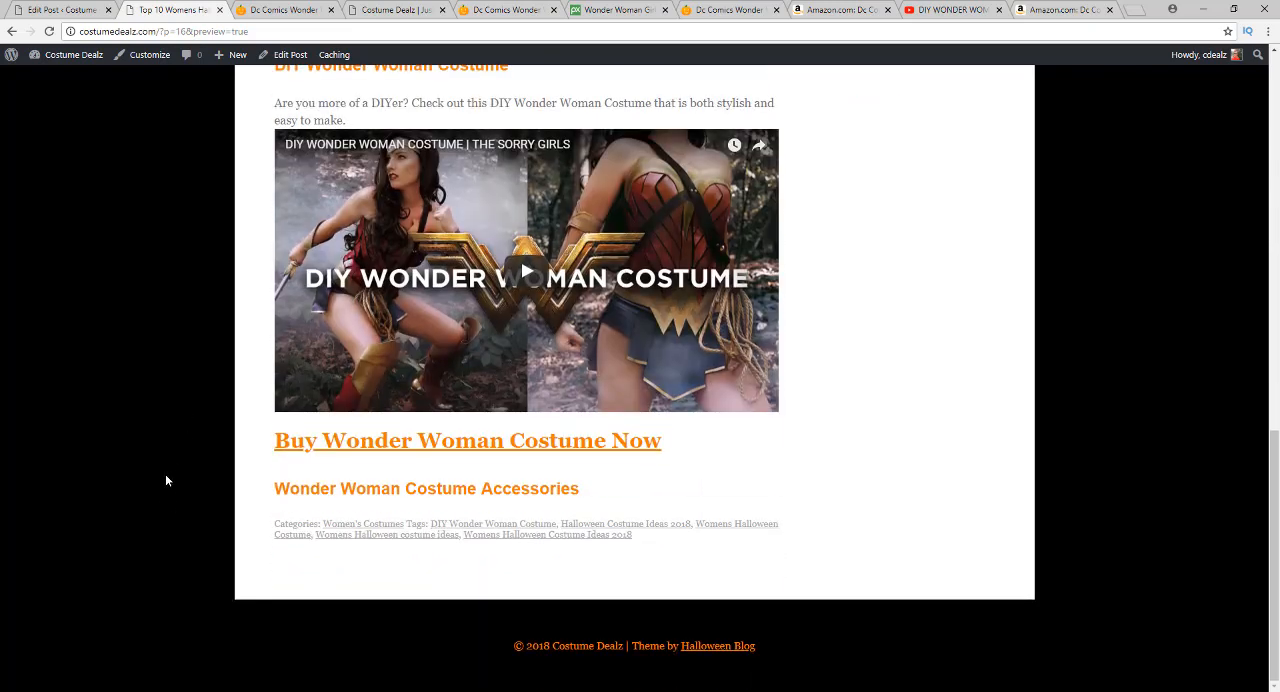
scroll(163, 497, up, 10)
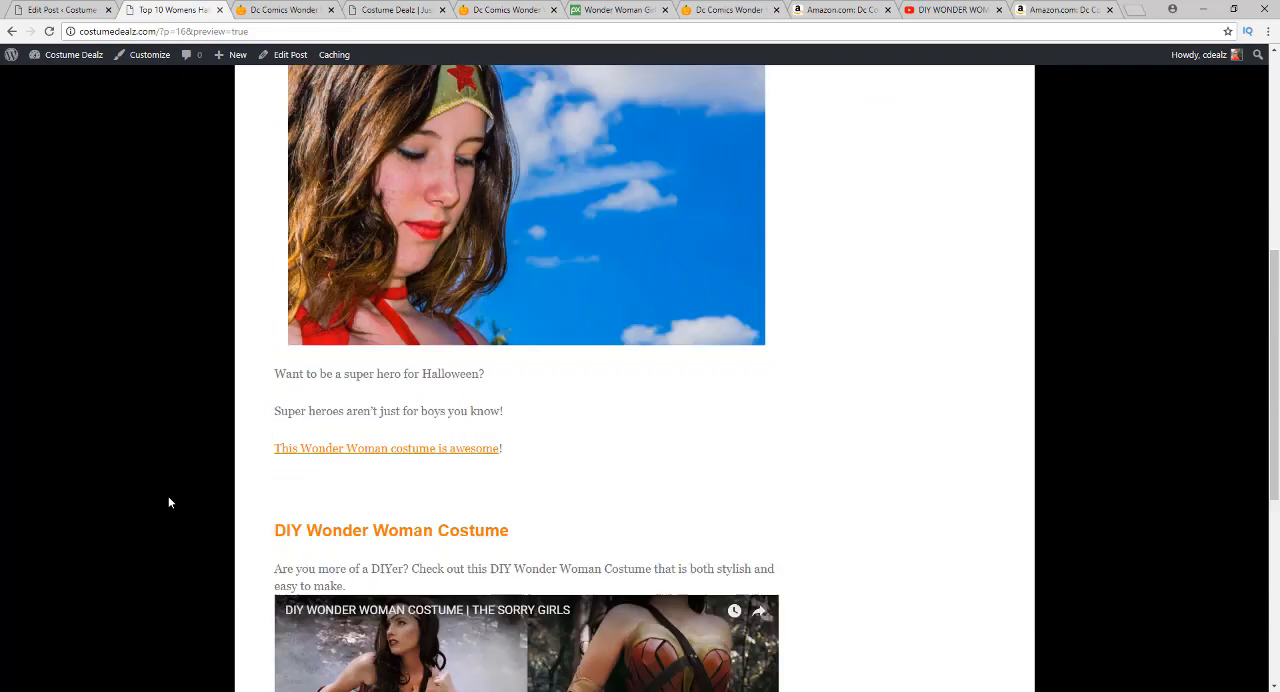
scroll(170, 505, up, 2)
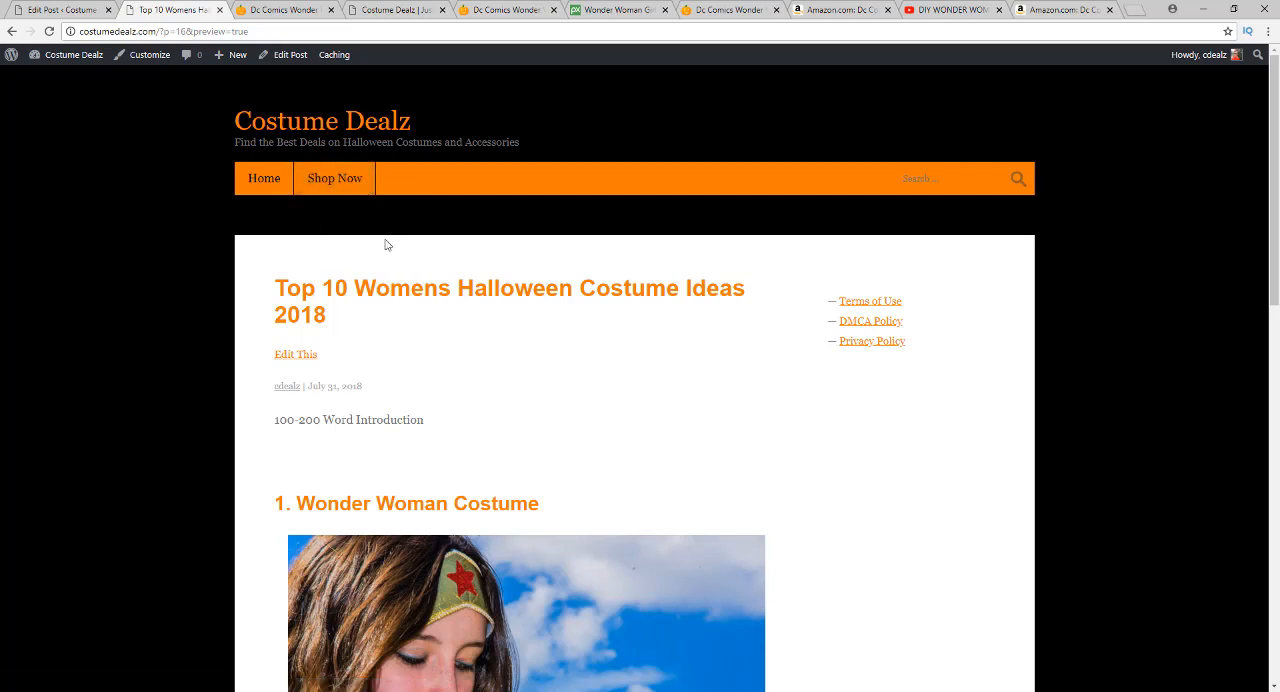
click(58, 10)
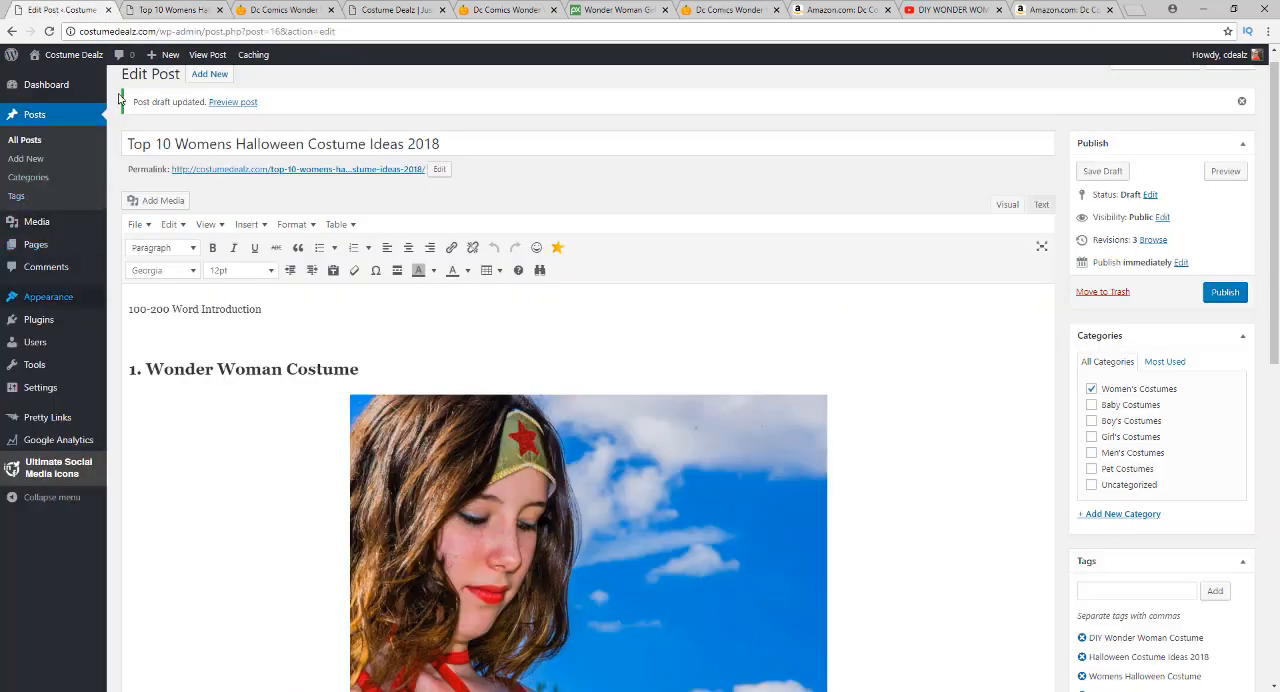
click(160, 10)
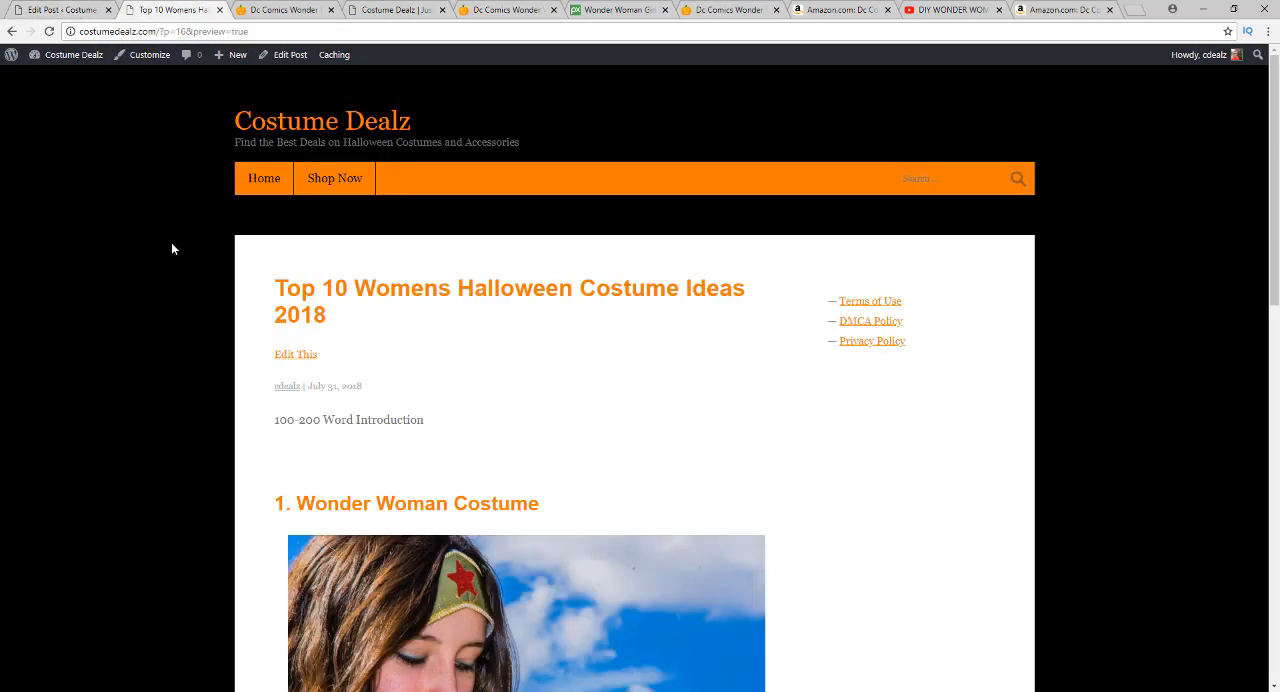
scroll(171, 248, down, 6)
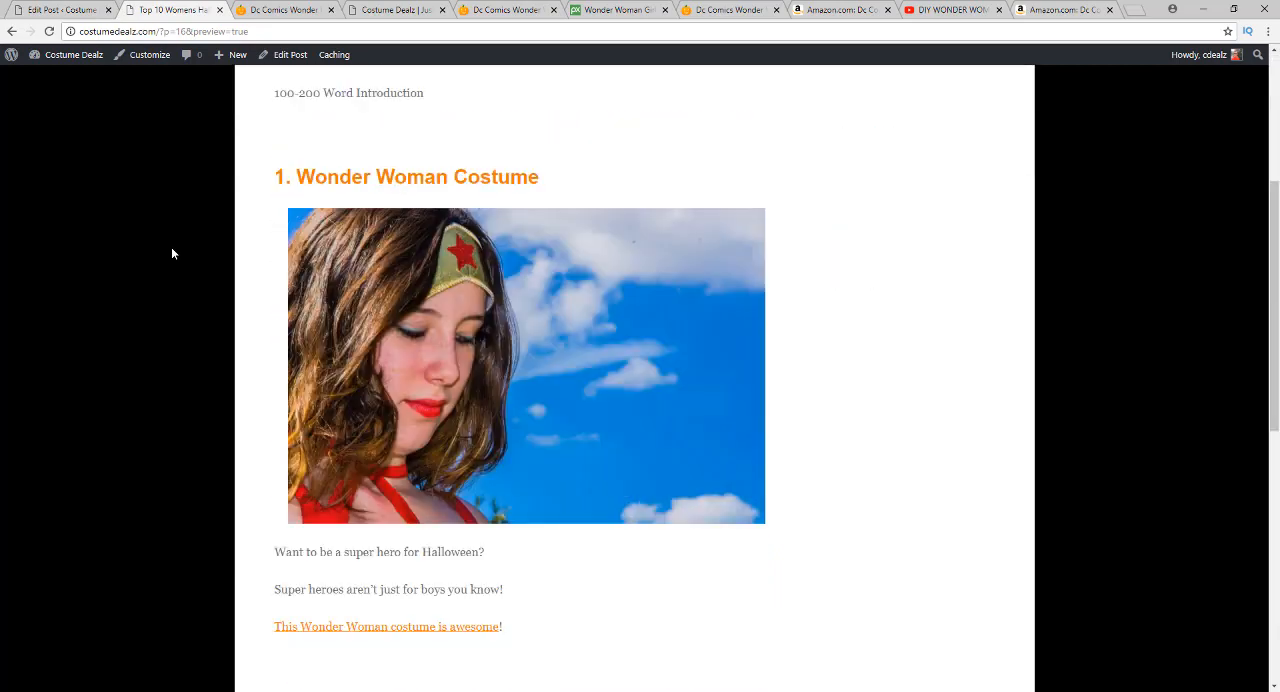
scroll(204, 319, down, 4)
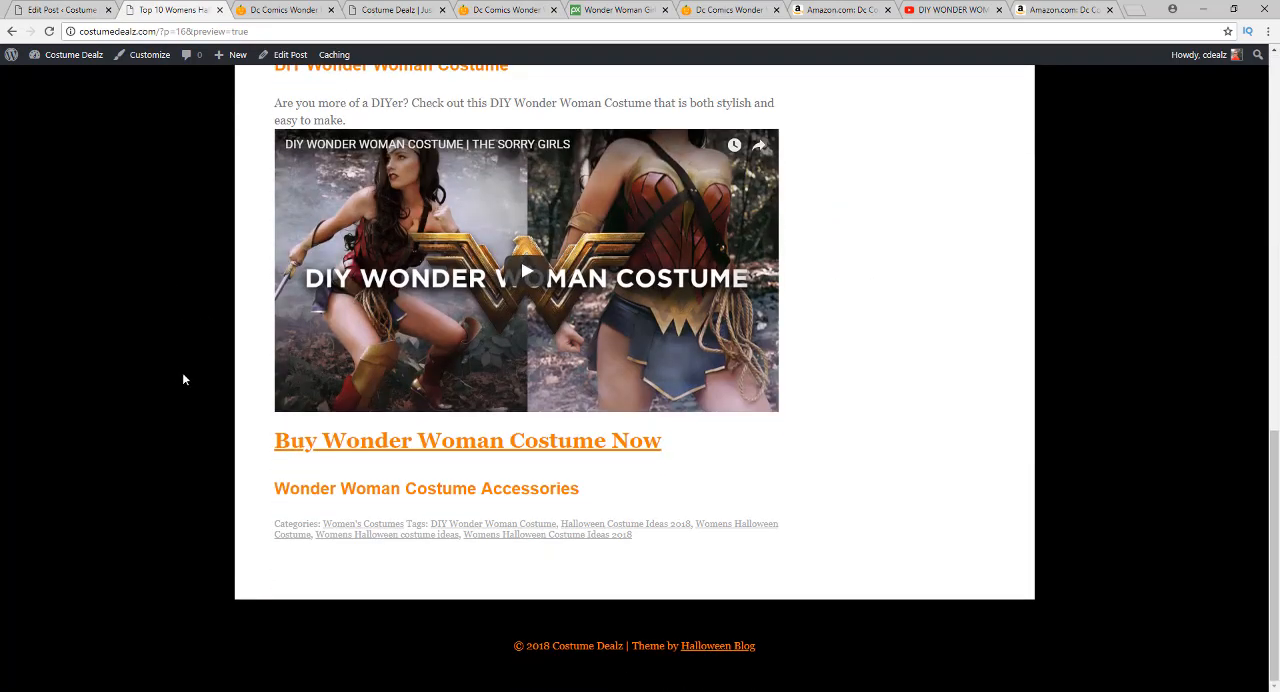
scroll(182, 372, up, 4)
scroll(168, 348, up, 6)
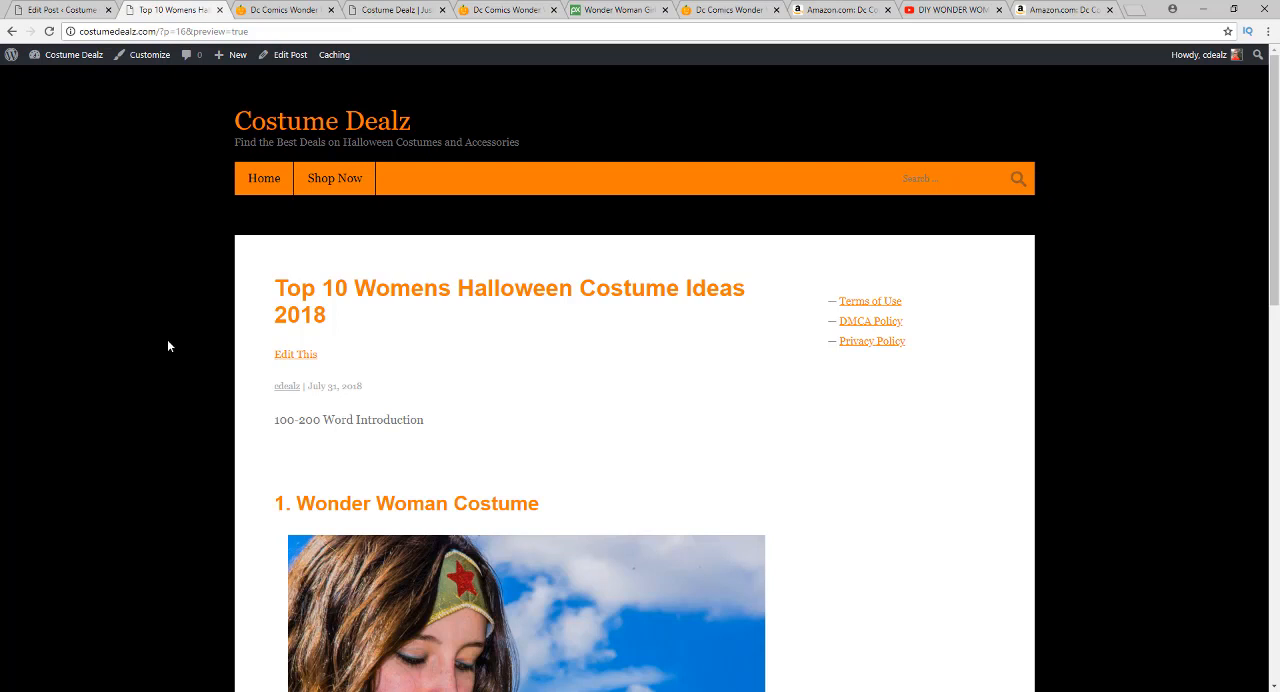
Open the site's Shop Now page from the post preview and look over its All Products listing
click(340, 180)
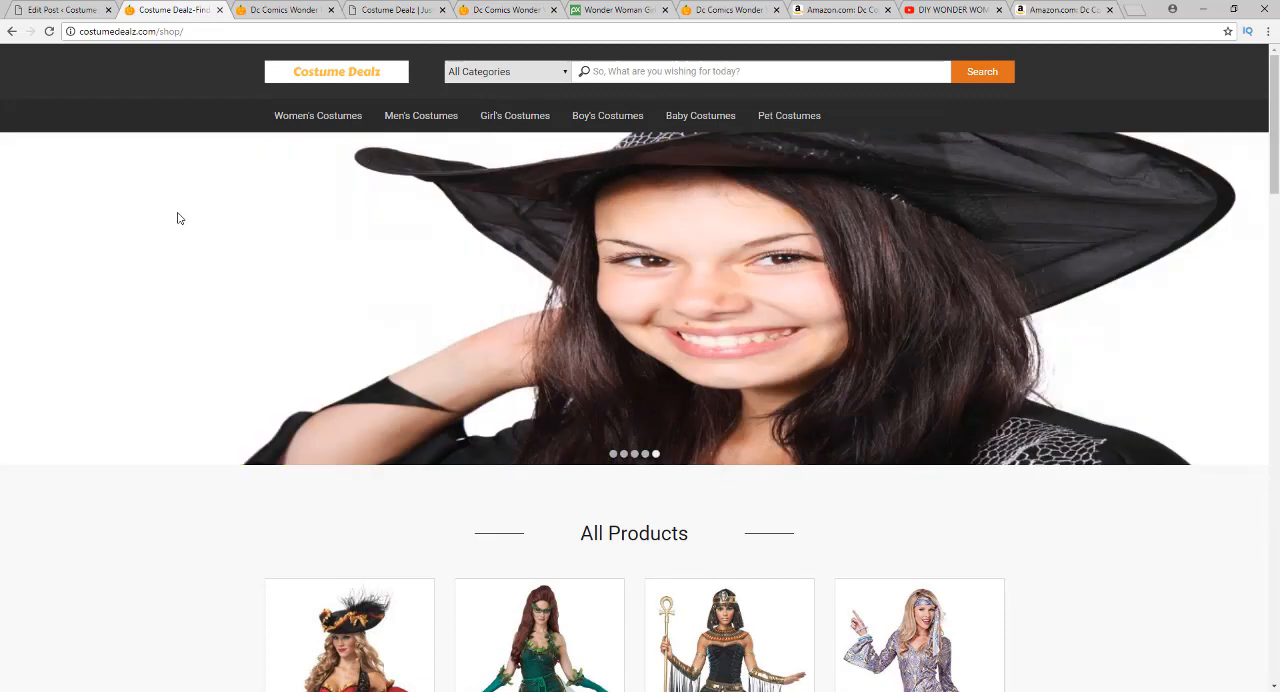
scroll(266, 332, down, 5)
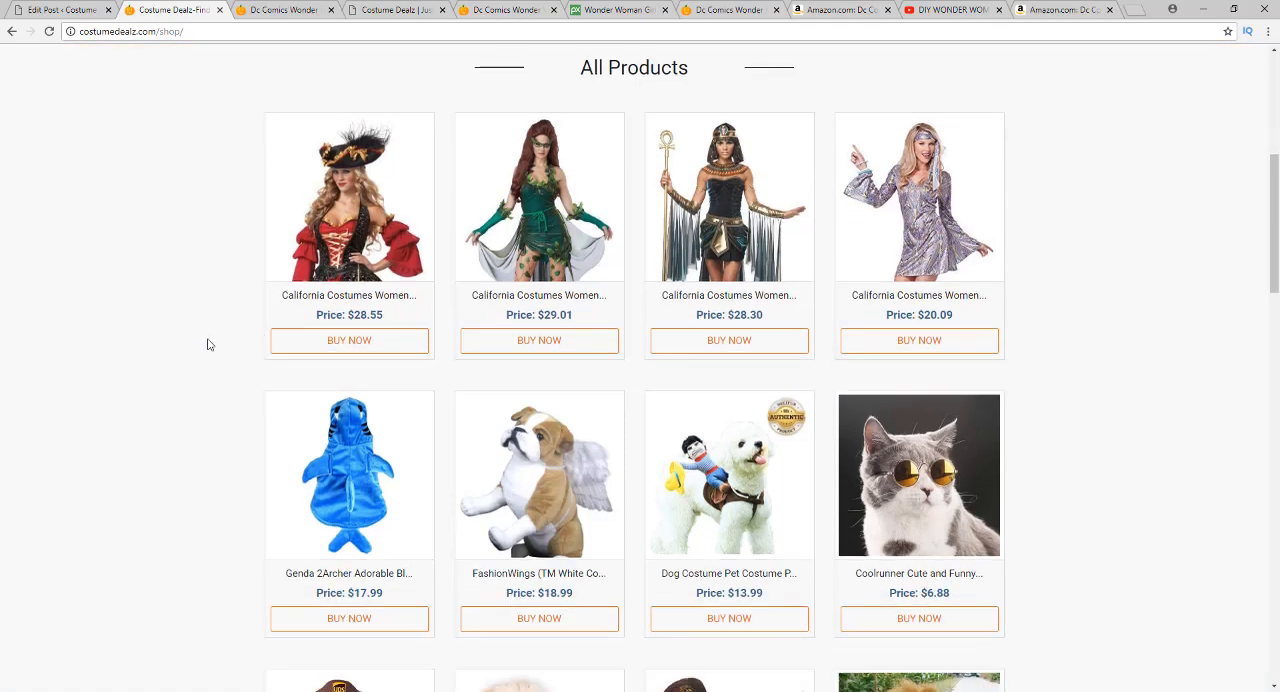
scroll(205, 342, up, 5)
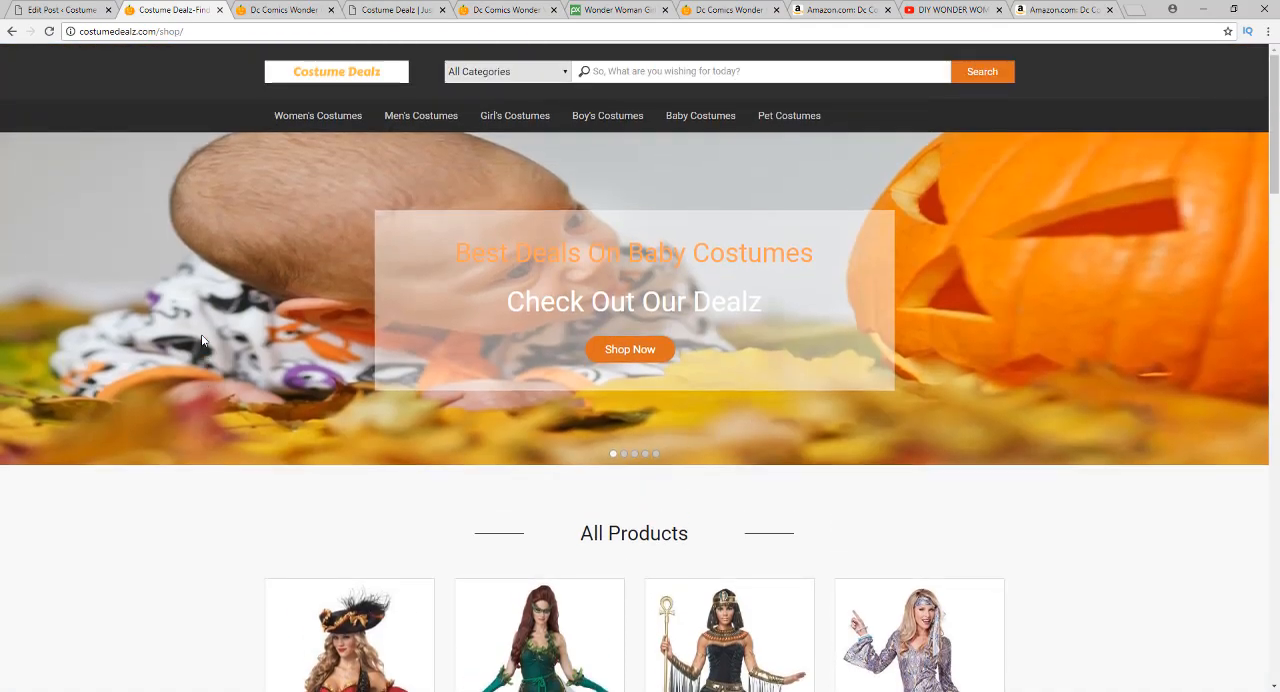